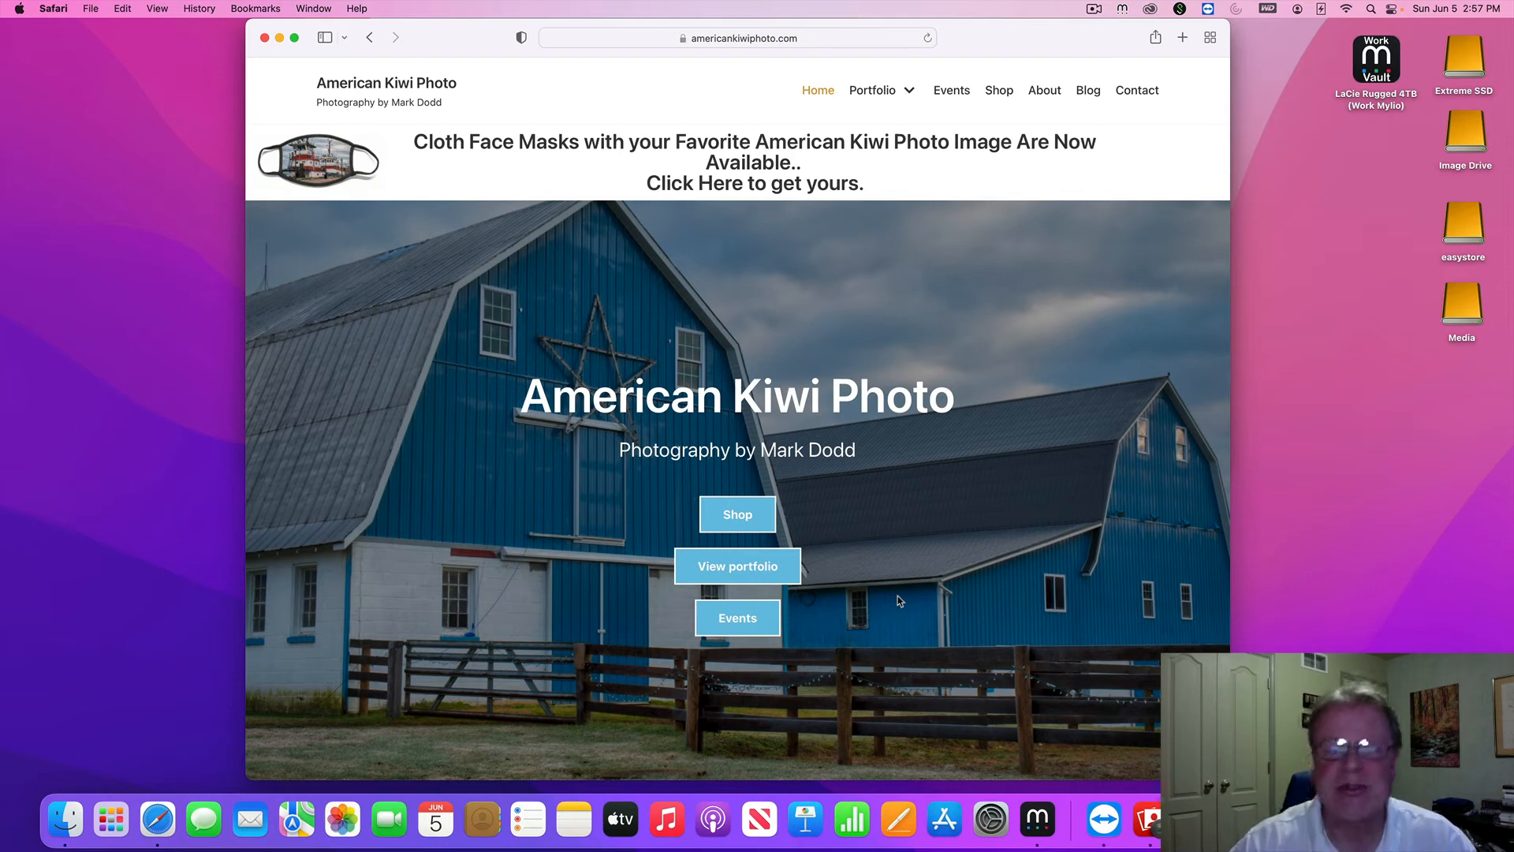
Close the American Kiwi Photo window and the other photography website window in Safari
left_click(265, 38)
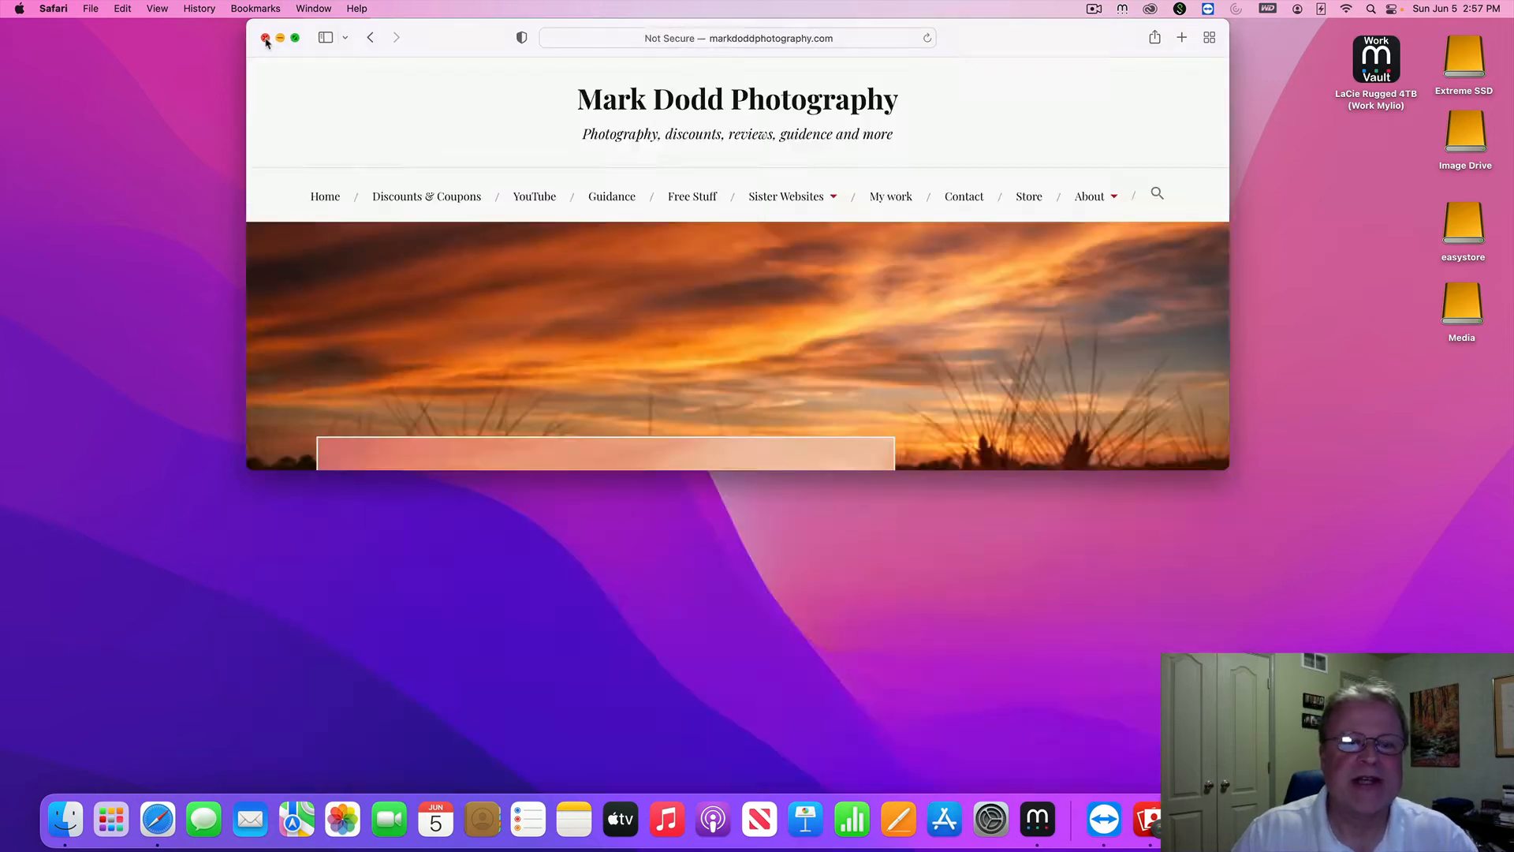
left_click(265, 37)
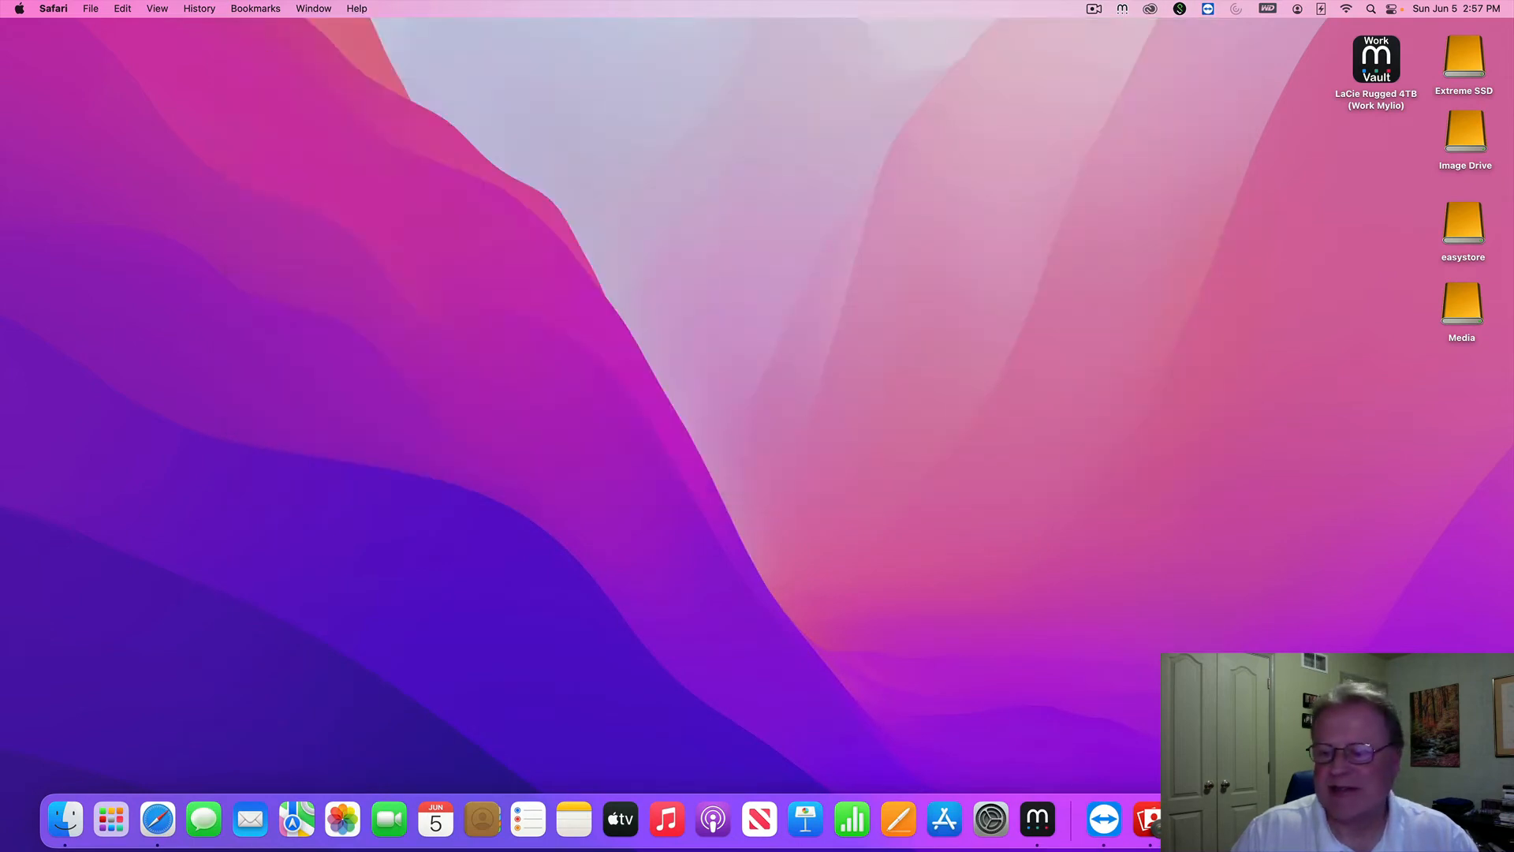
Restore the mylio.com Safari window from the Dock, then minimize it to reveal Mylio Photos
left_click(1401, 819)
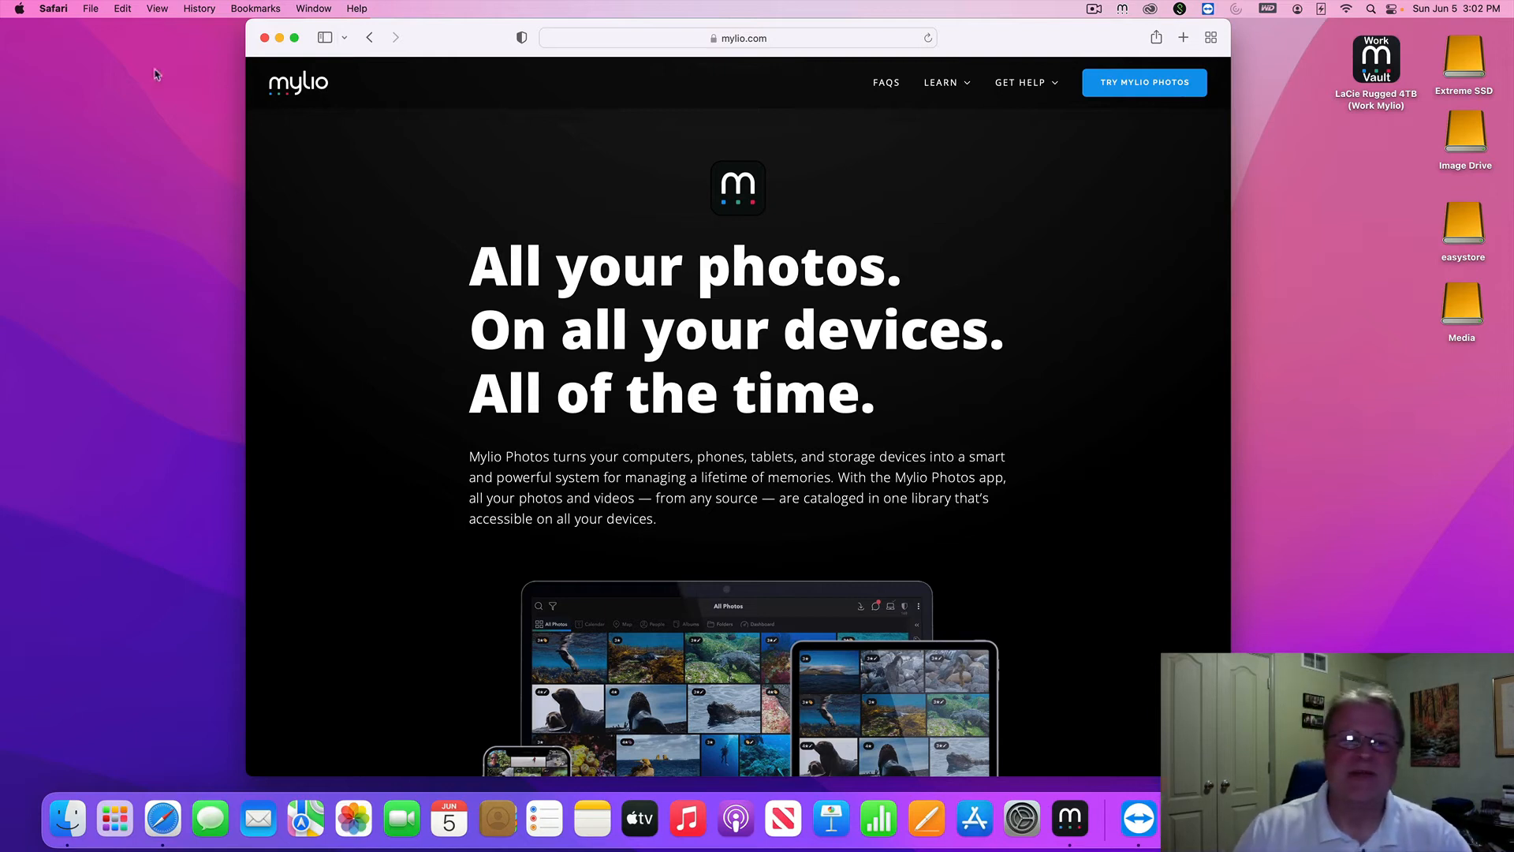
left_click(280, 38)
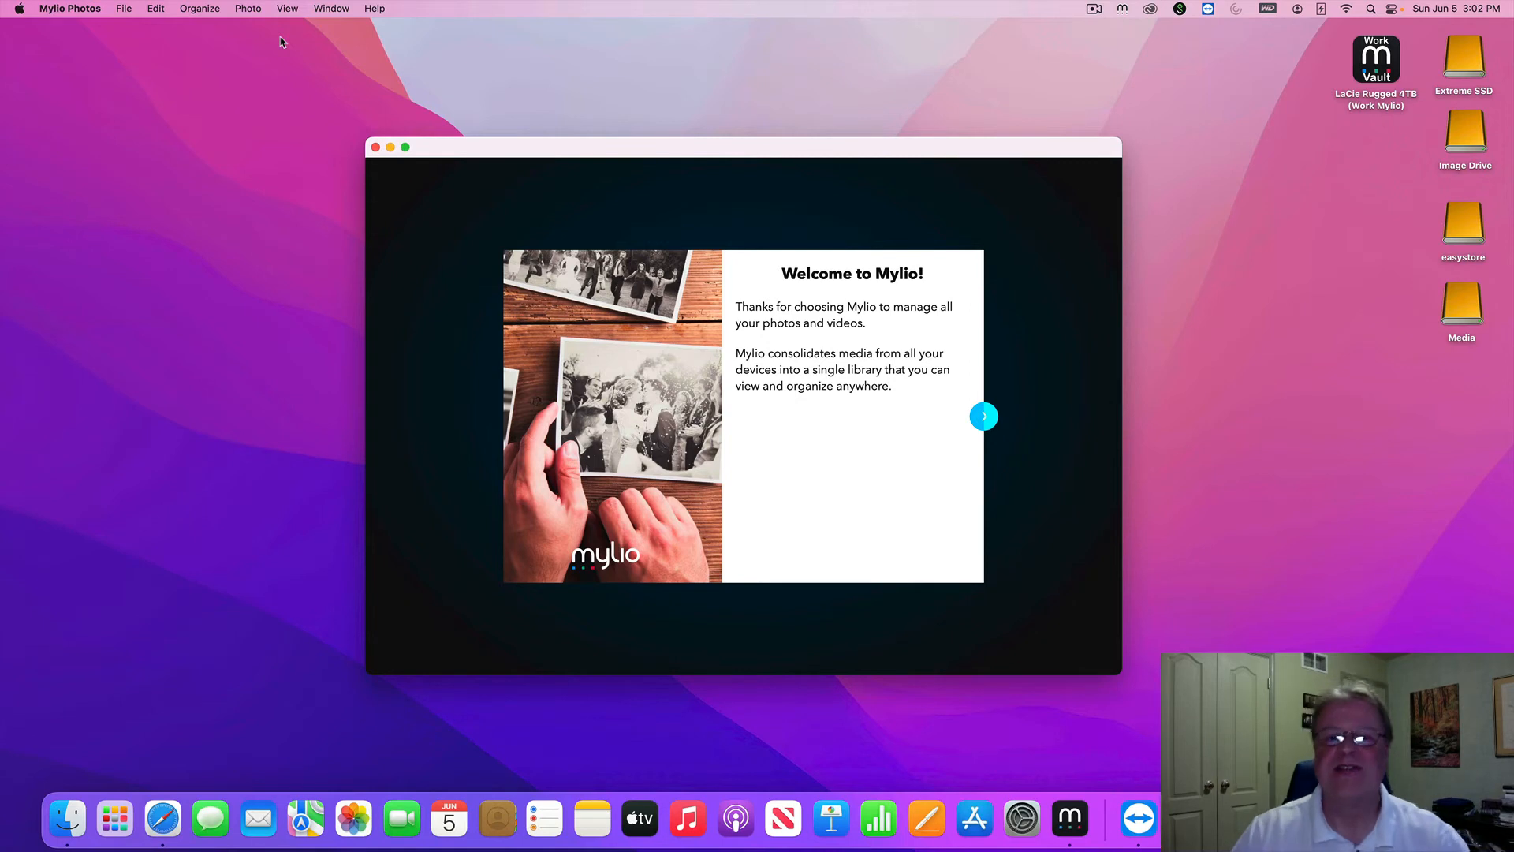
Move past the Mylio welcome screen and open the account sign-up page in Safari
left_click(983, 417)
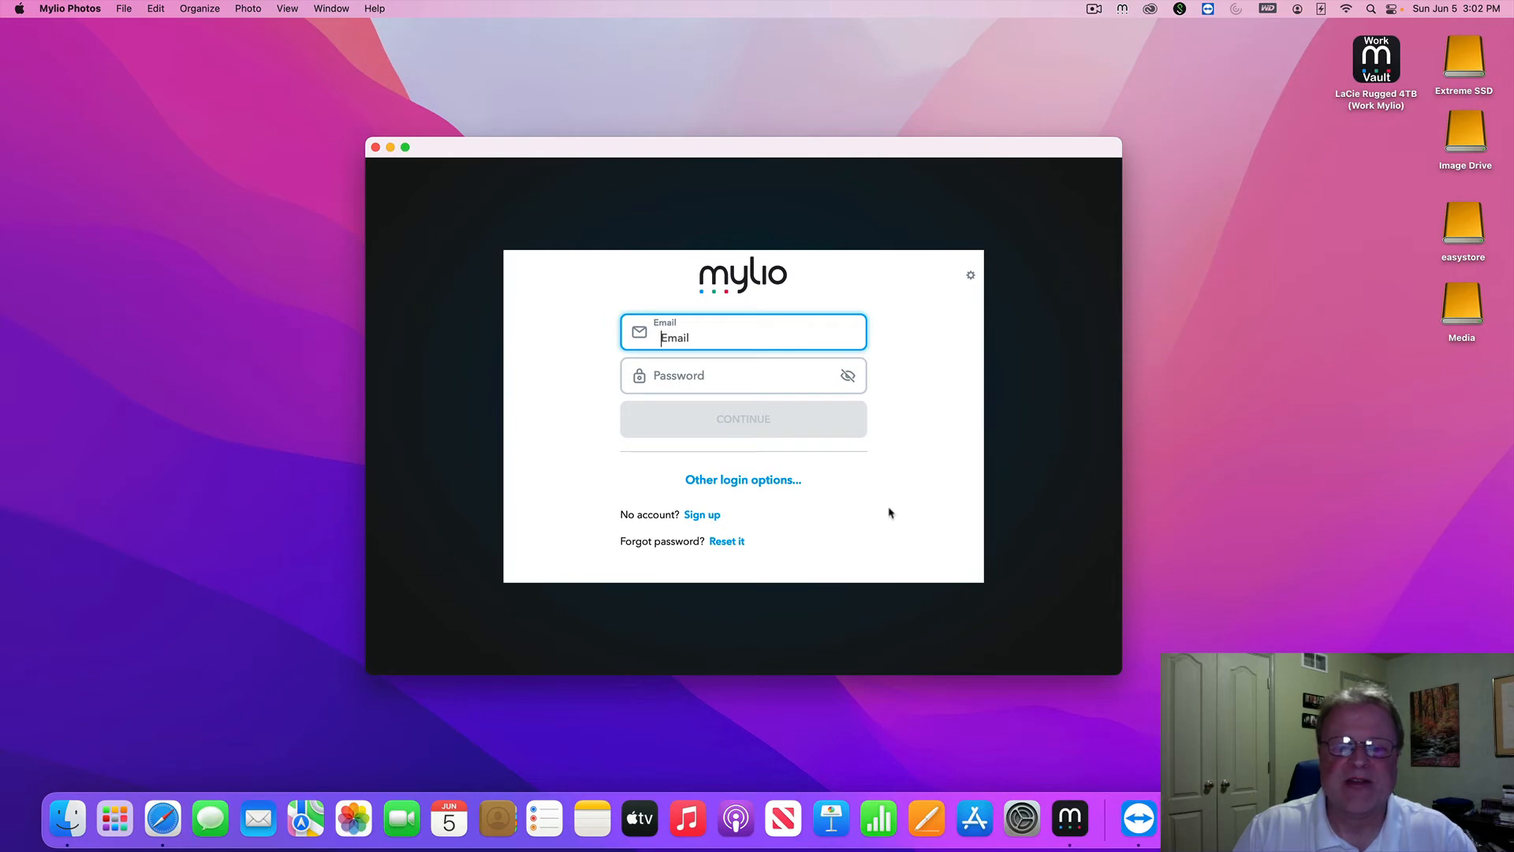
left_click(703, 516)
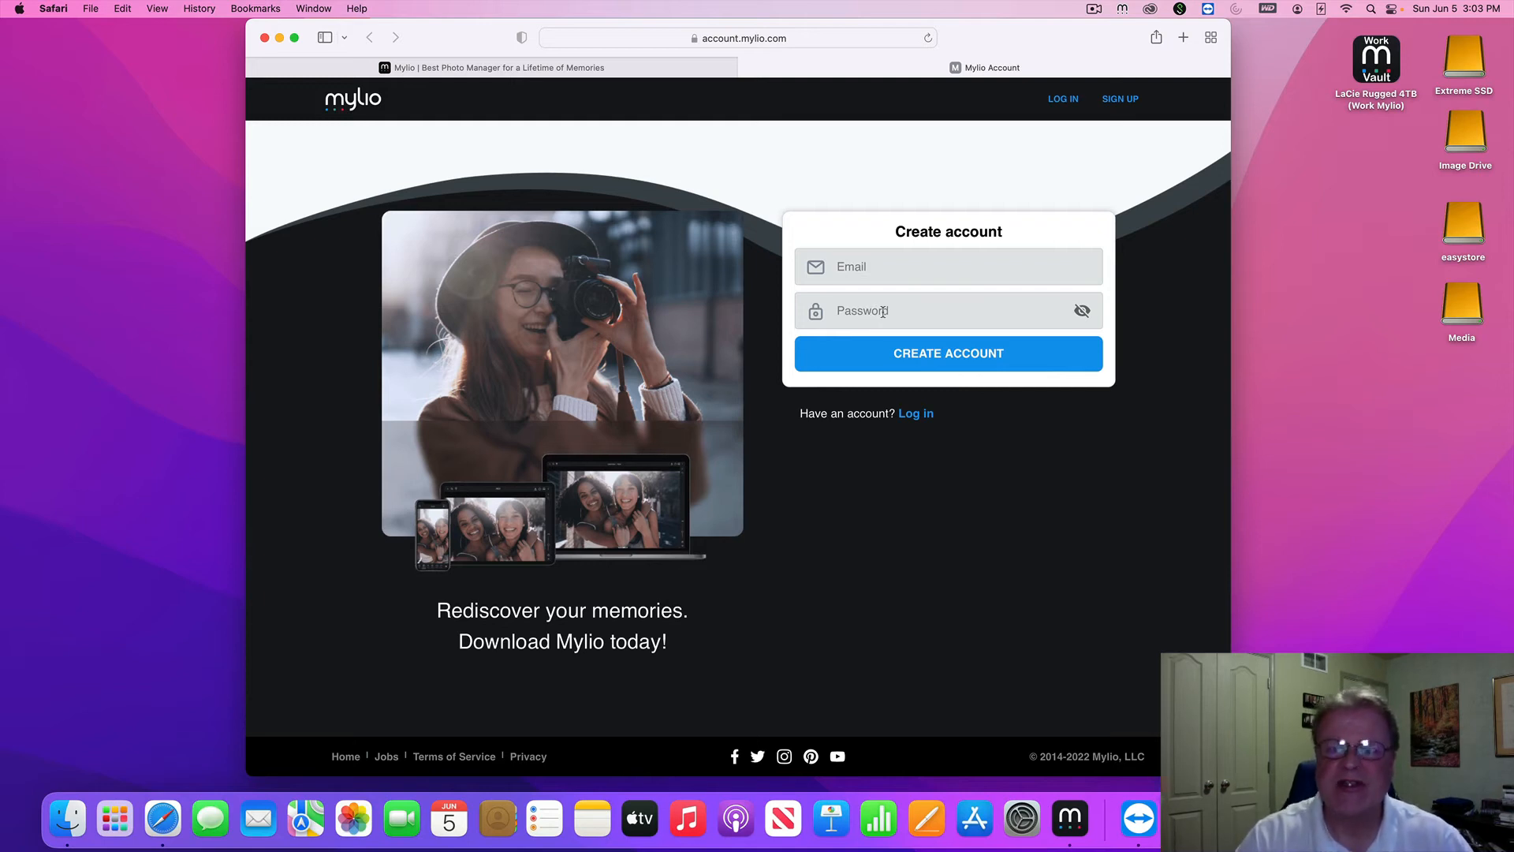
Switch to Log in and sign in to the Mylio Account site with the account e-mail and password
left_click(880, 260)
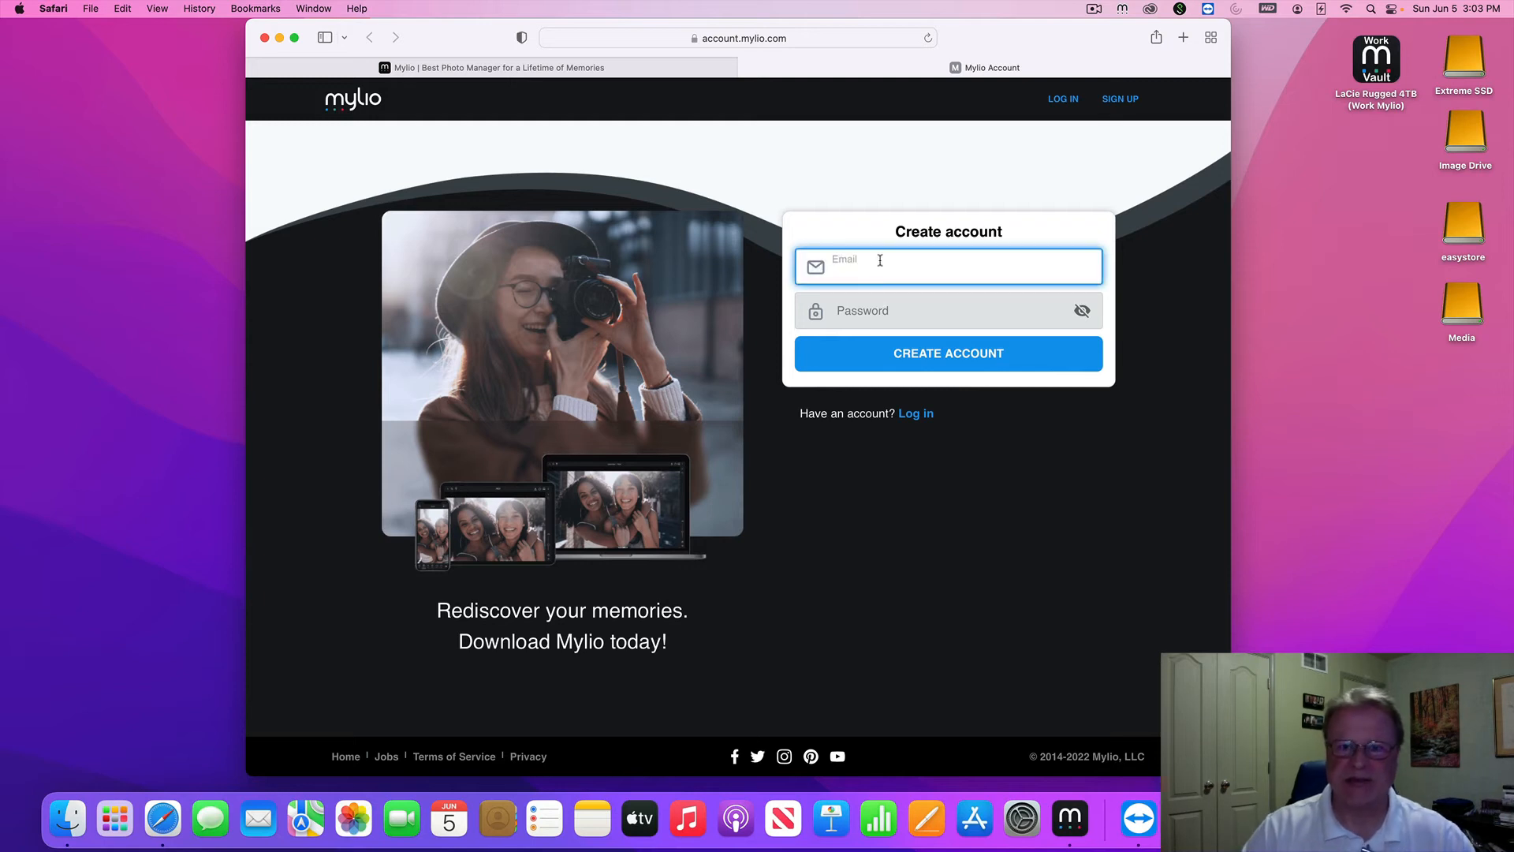
left_click(915, 415)
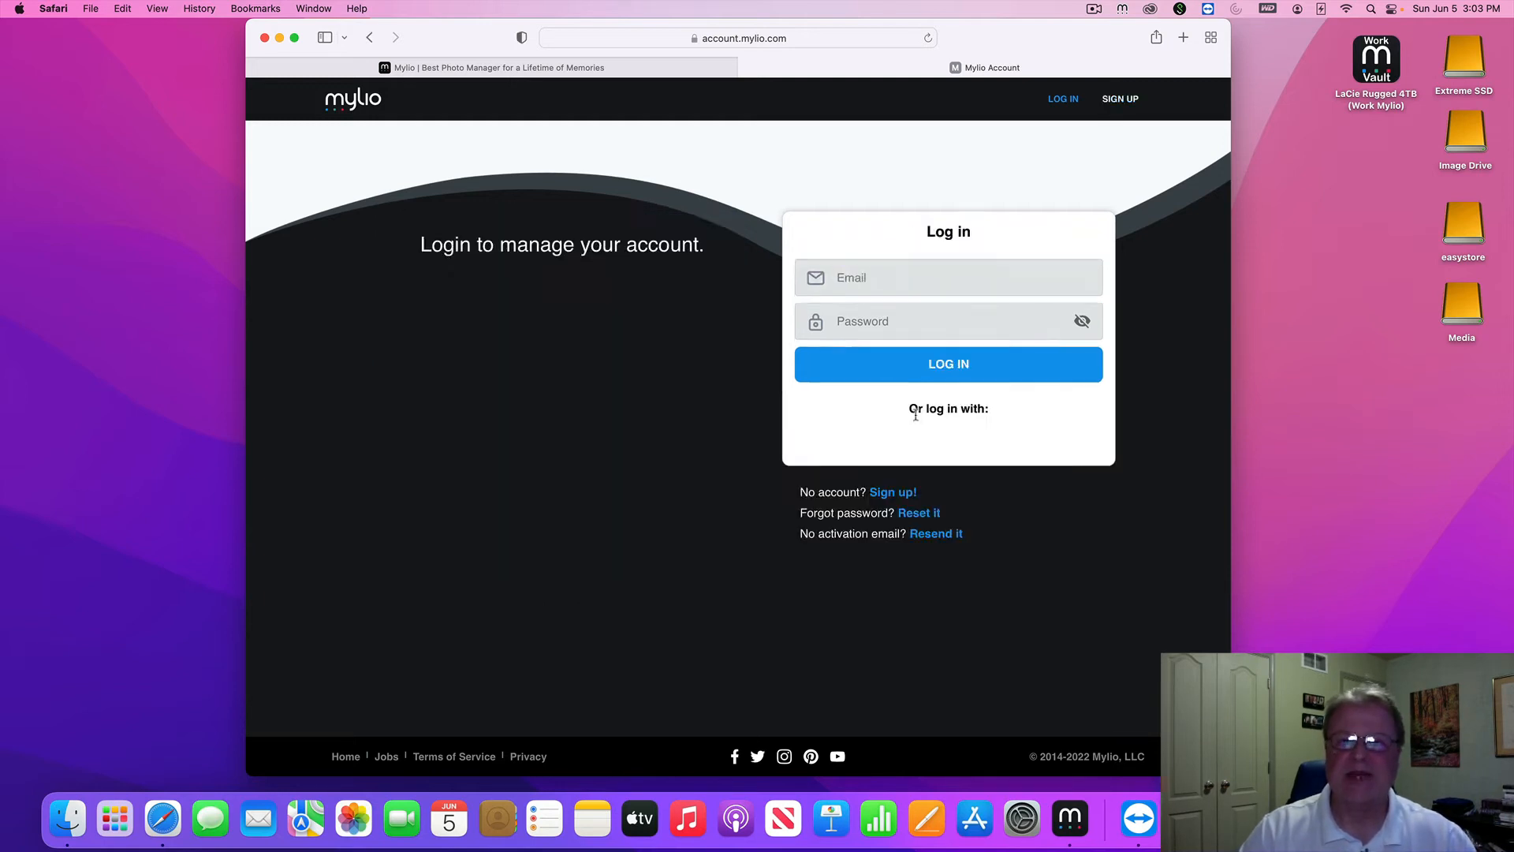
left_click(909, 283)
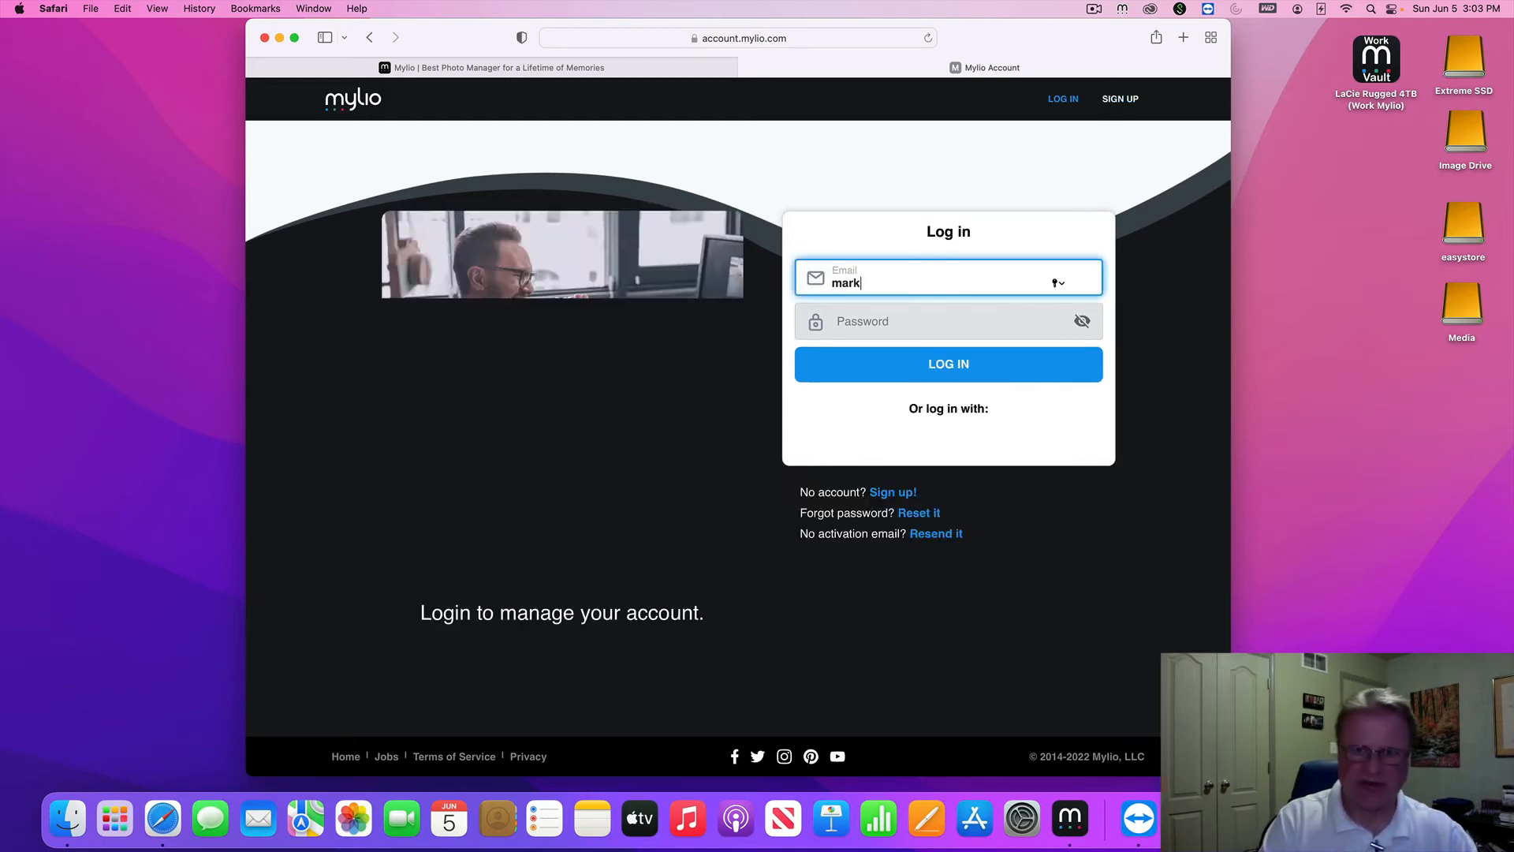
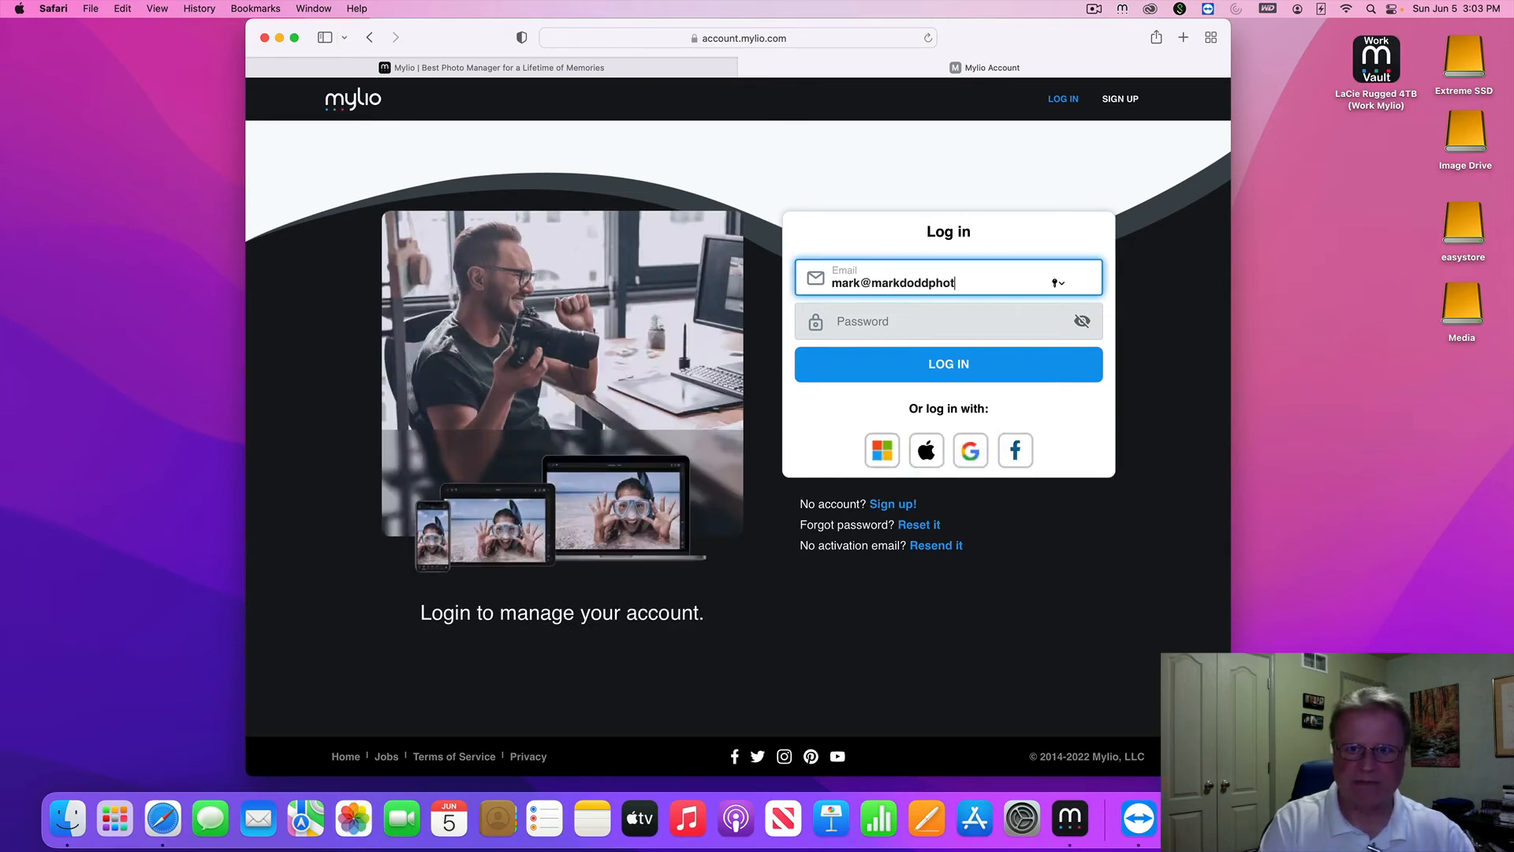
key("Tab")
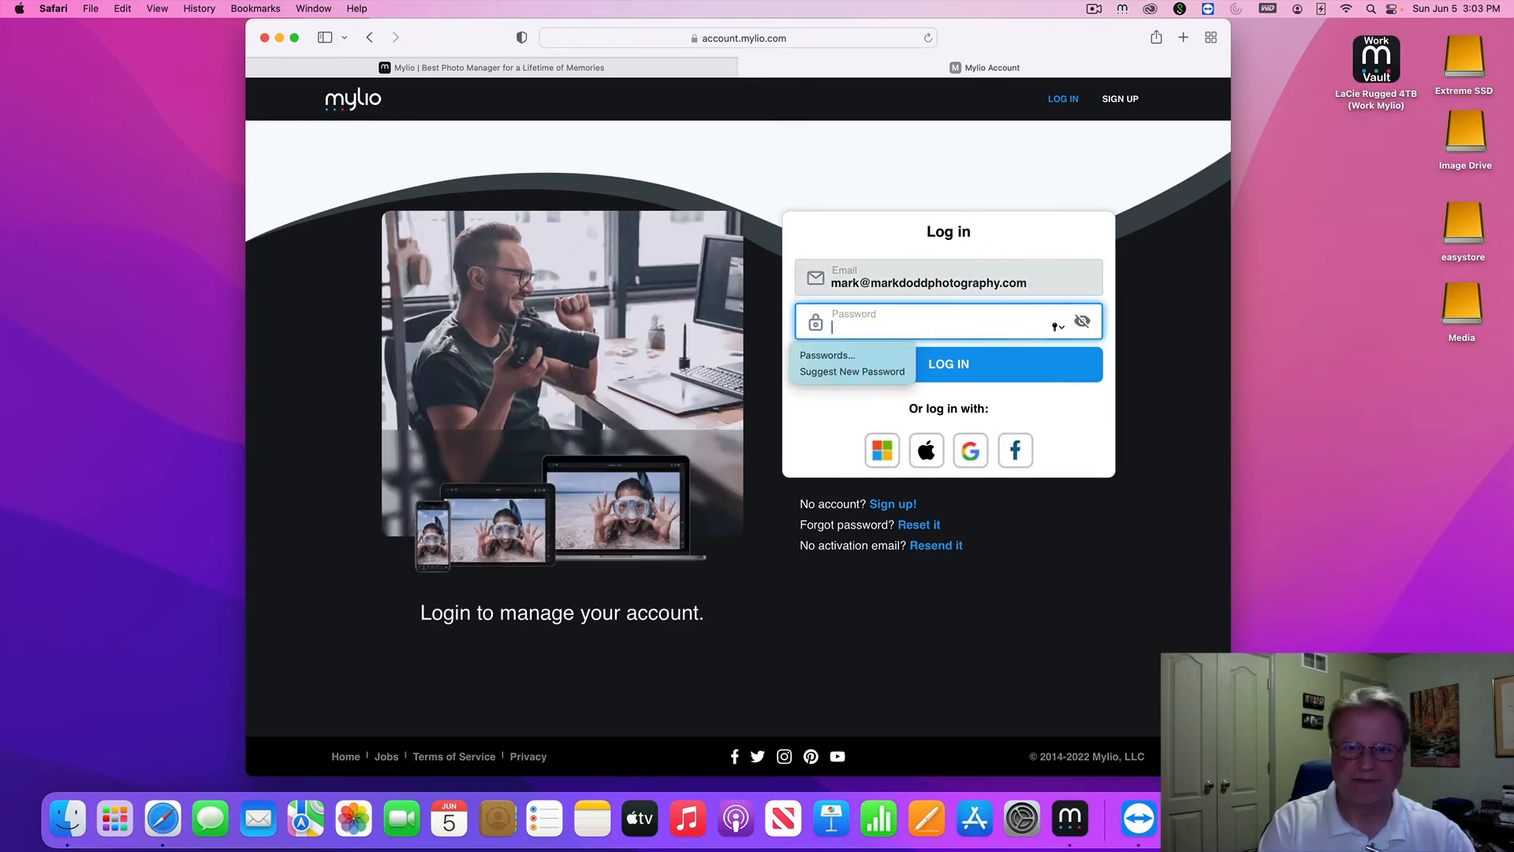
type("••••••••")
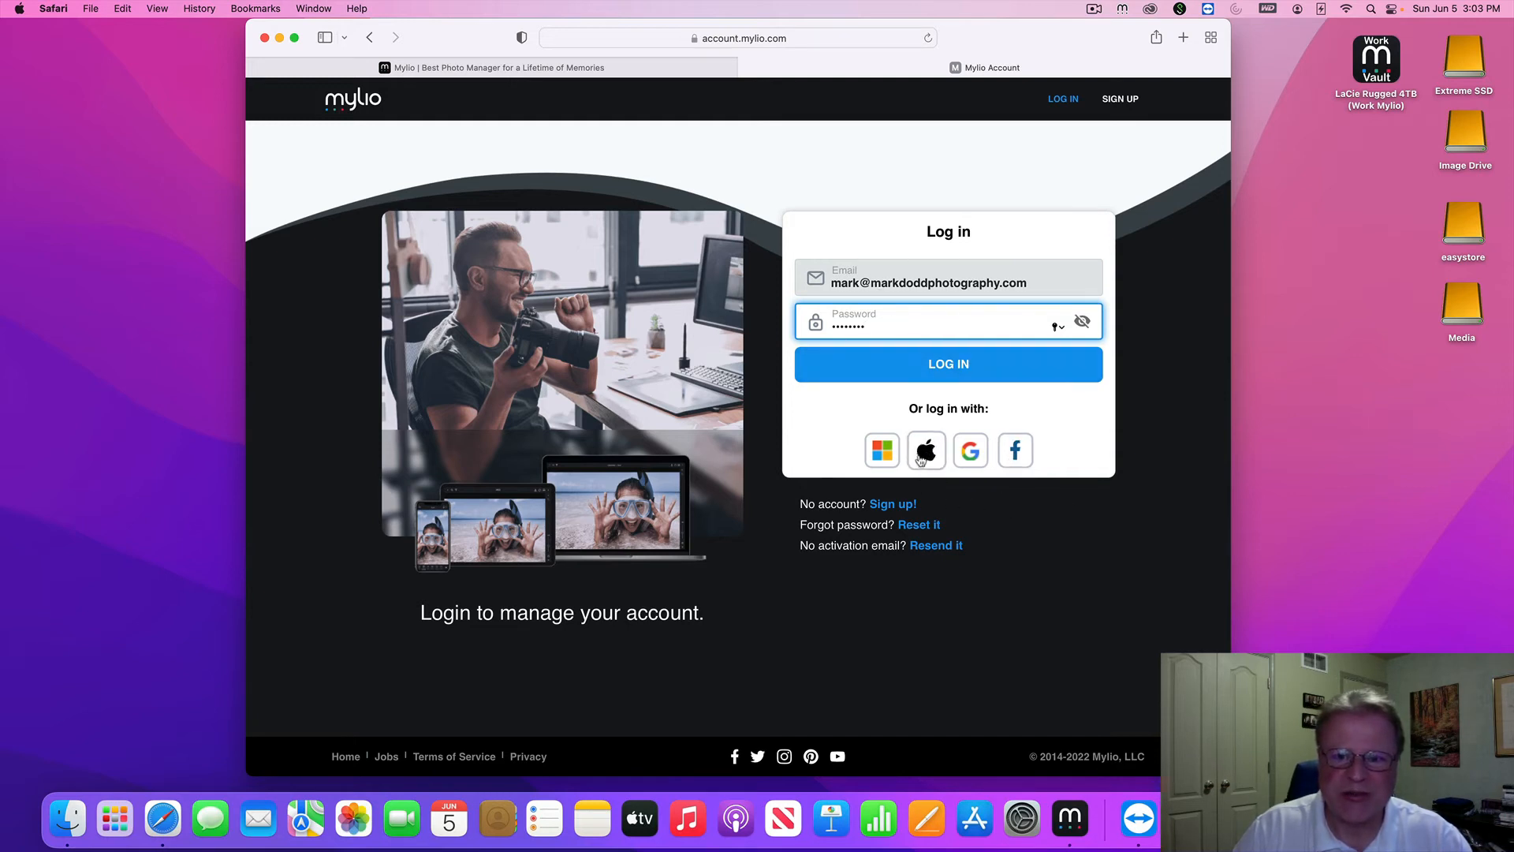
left_click(946, 369)
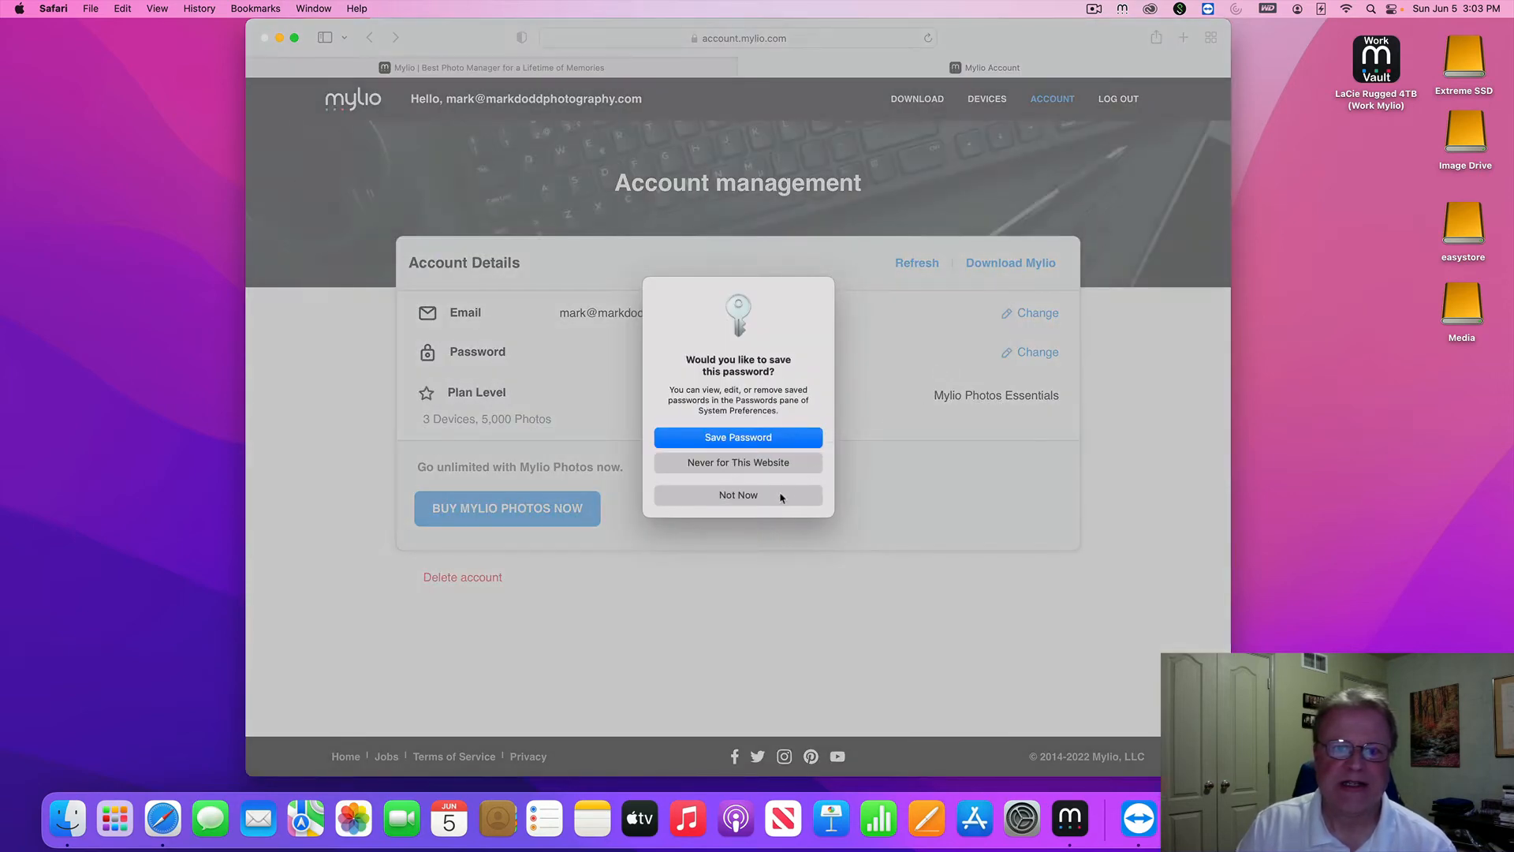
Decline Safari's offer to save the password
left_click(781, 496)
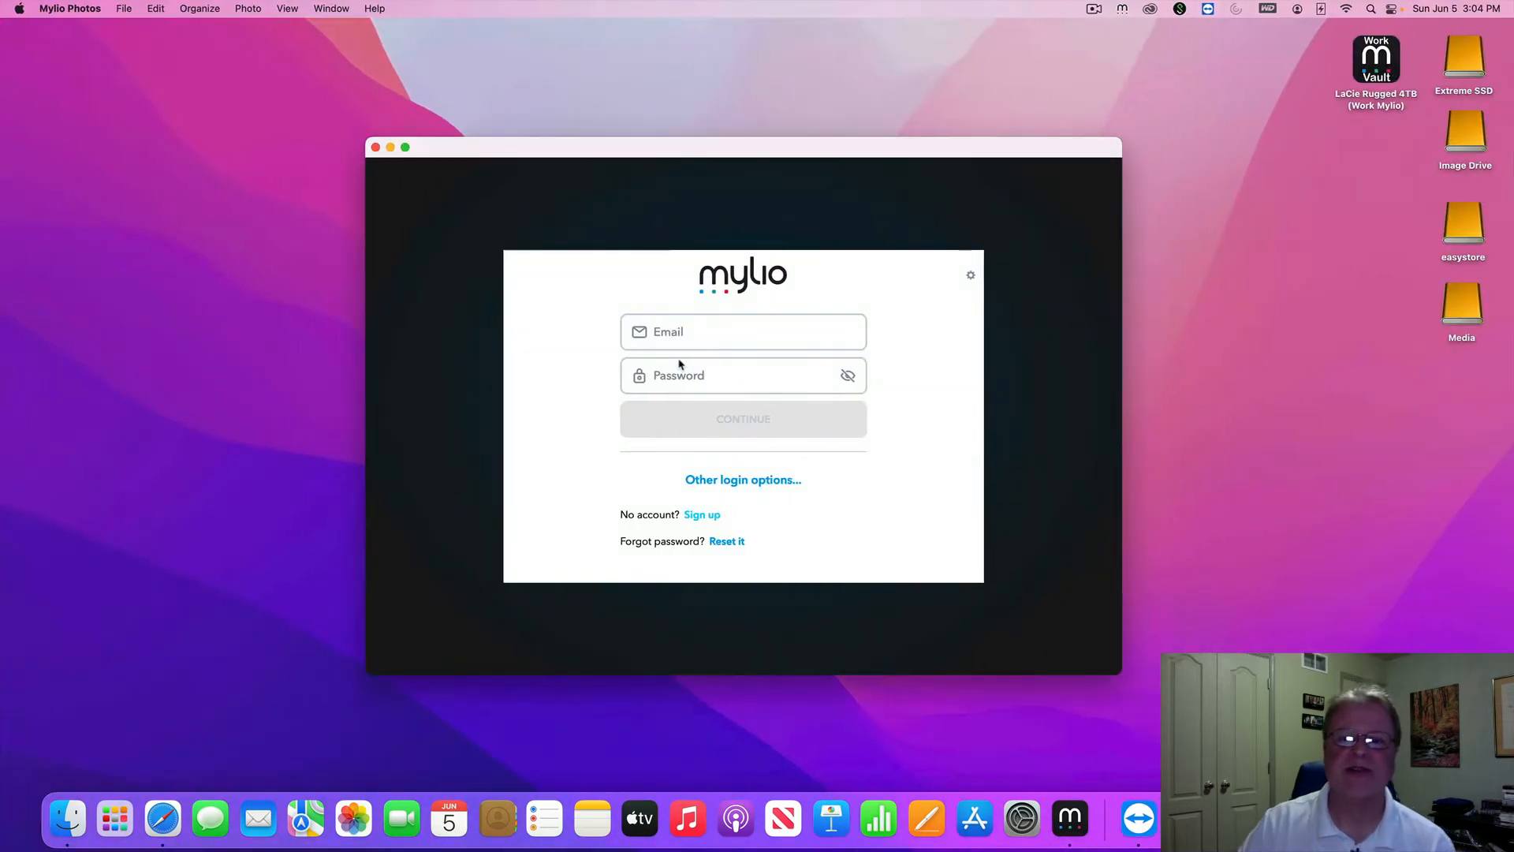
Enter the account e-mail, fixing typos, and the password in the Mylio Photos sign-in form
left_click(704, 334)
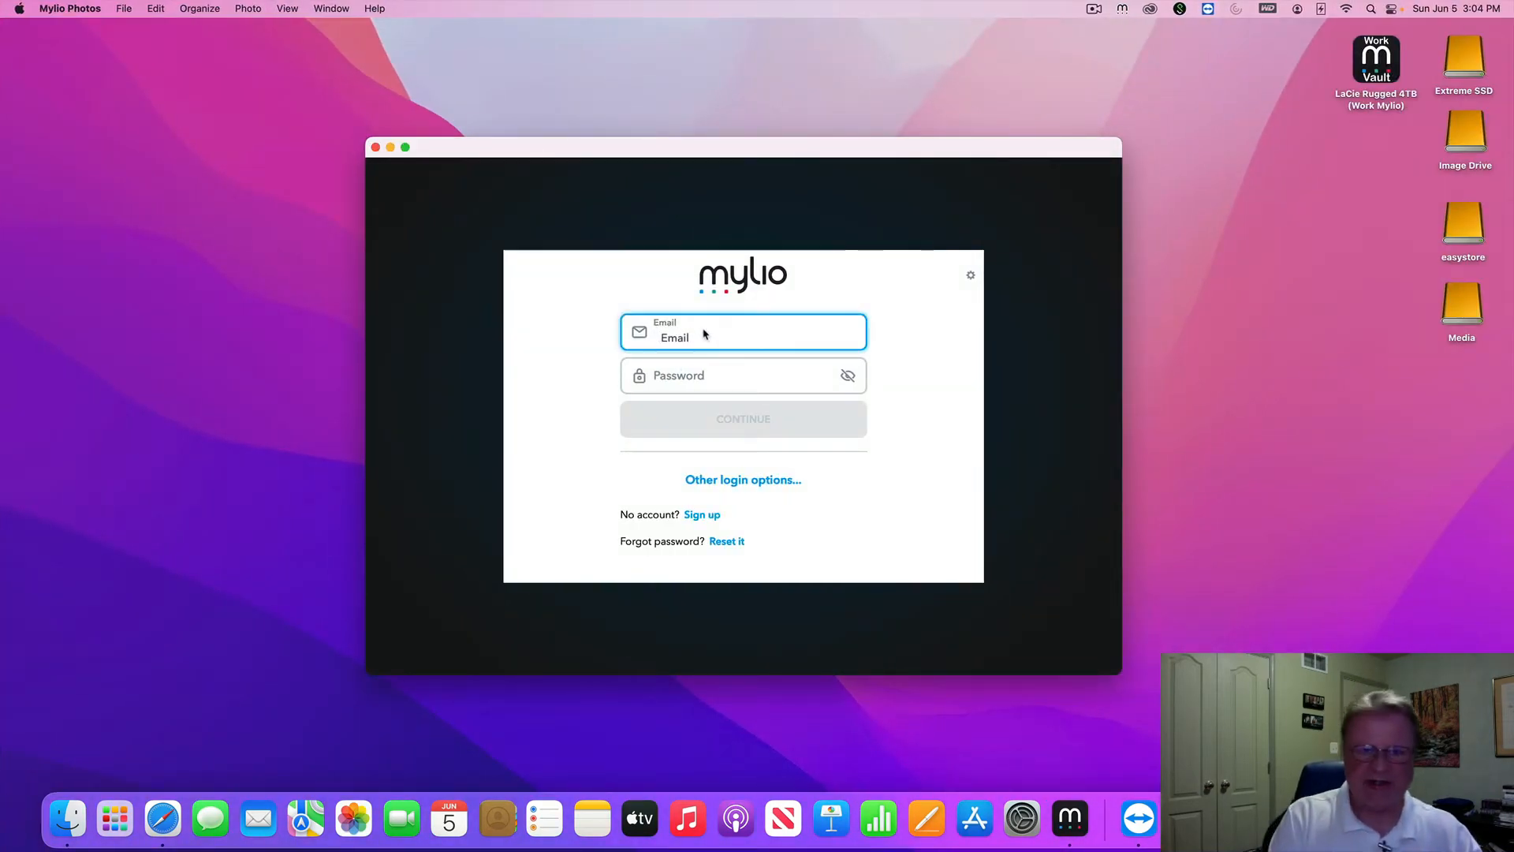
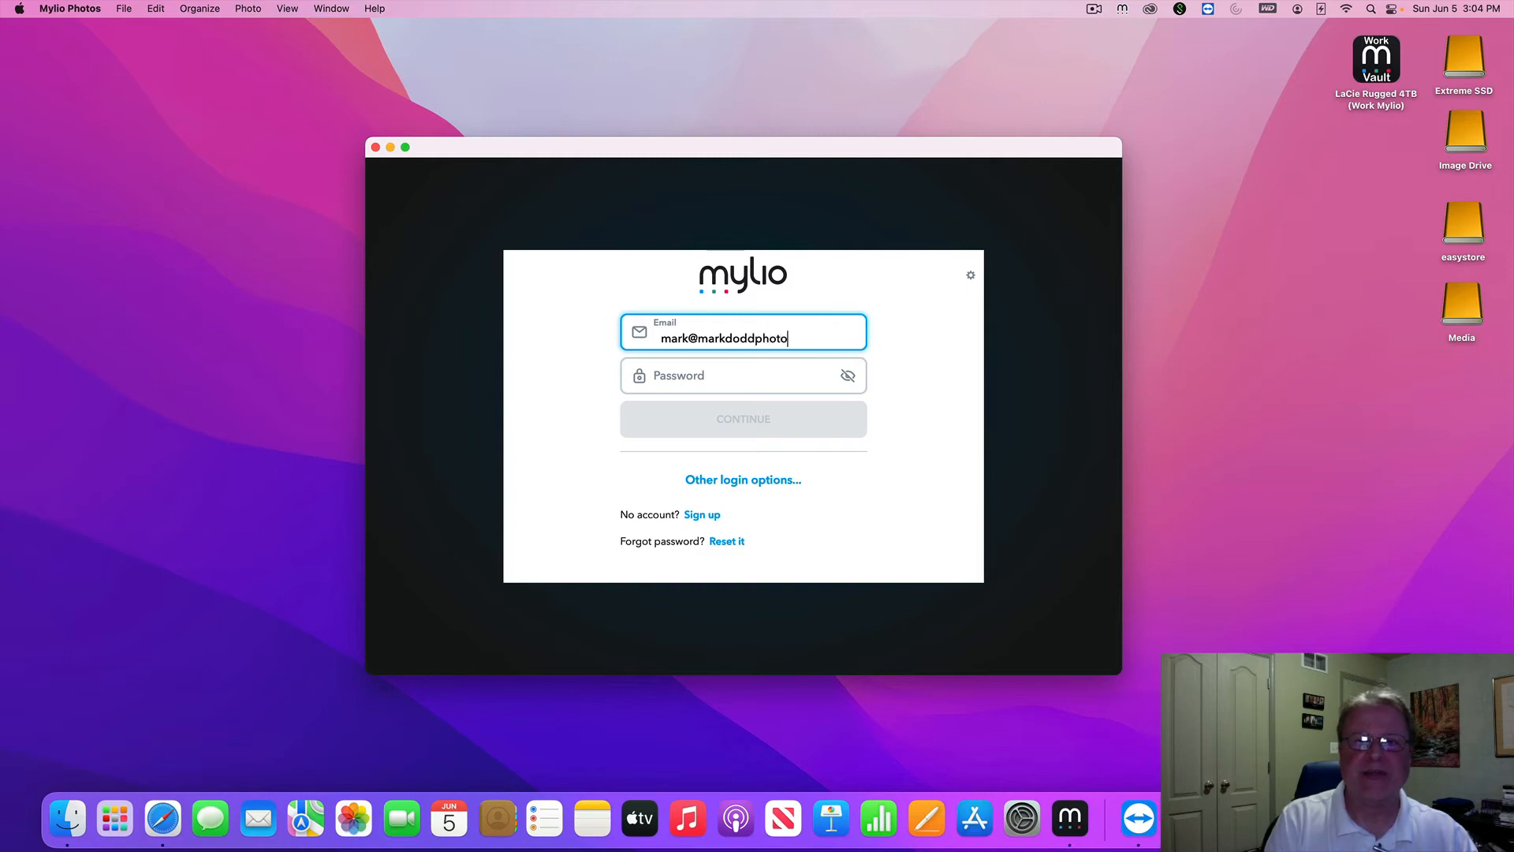
left_click(741, 376)
type("********")
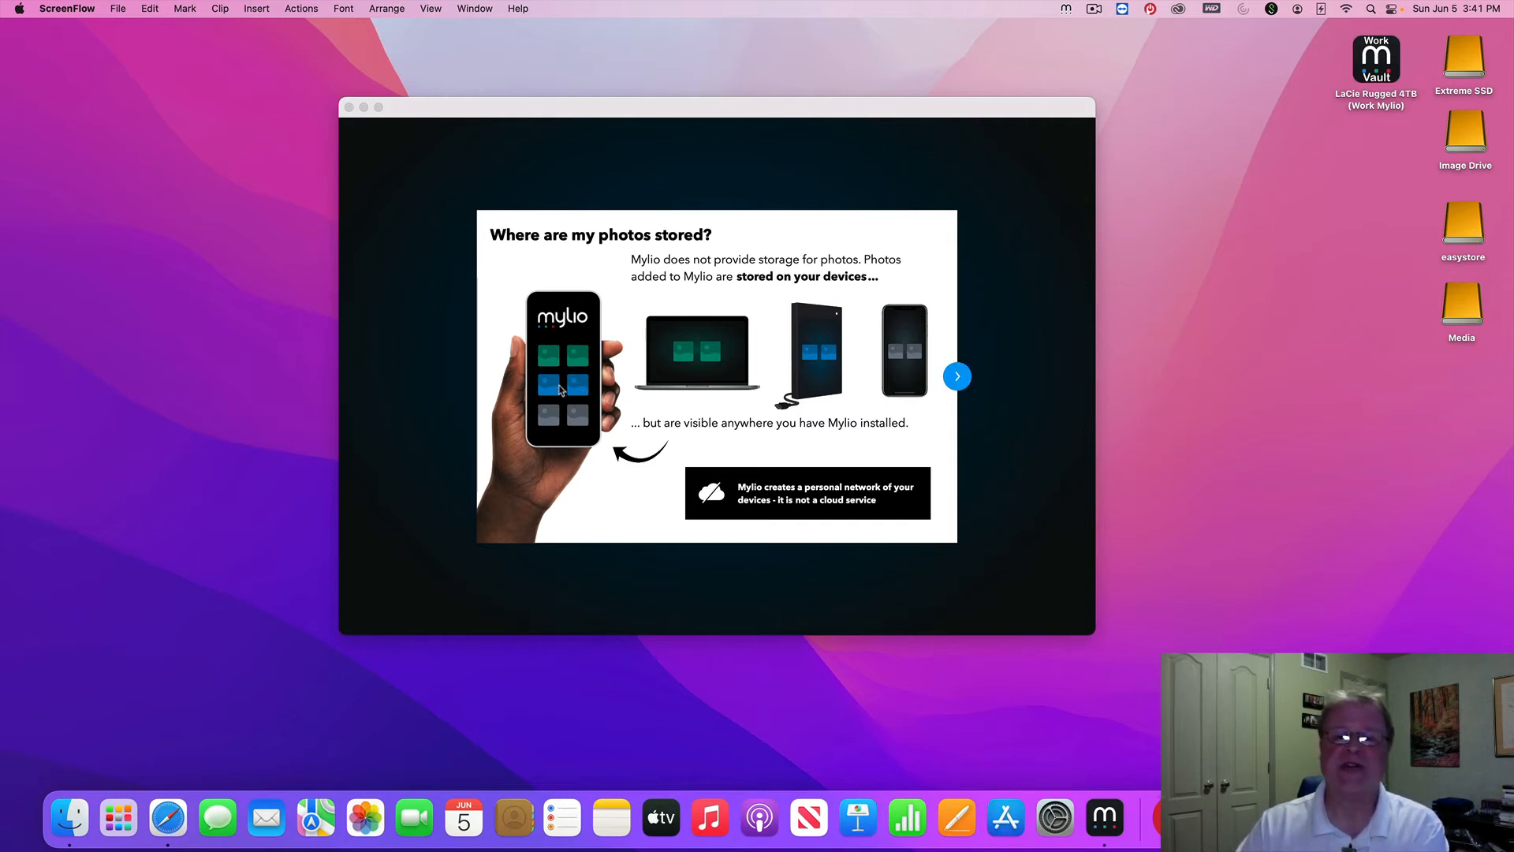
Advance through the storage explanation slides to 'Let's set up your first device'
left_click(958, 382)
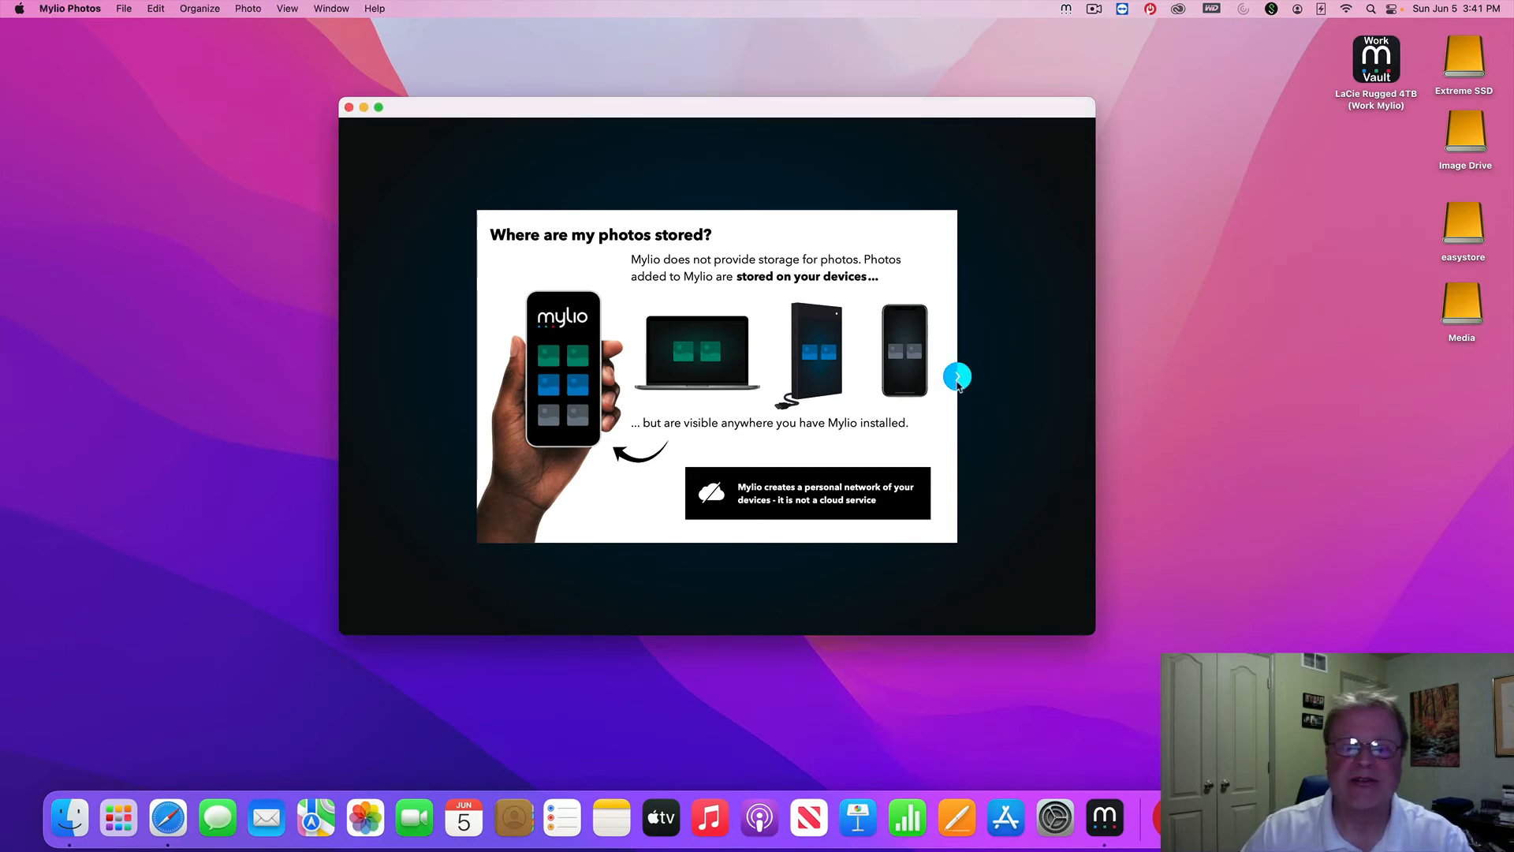
left_click(959, 380)
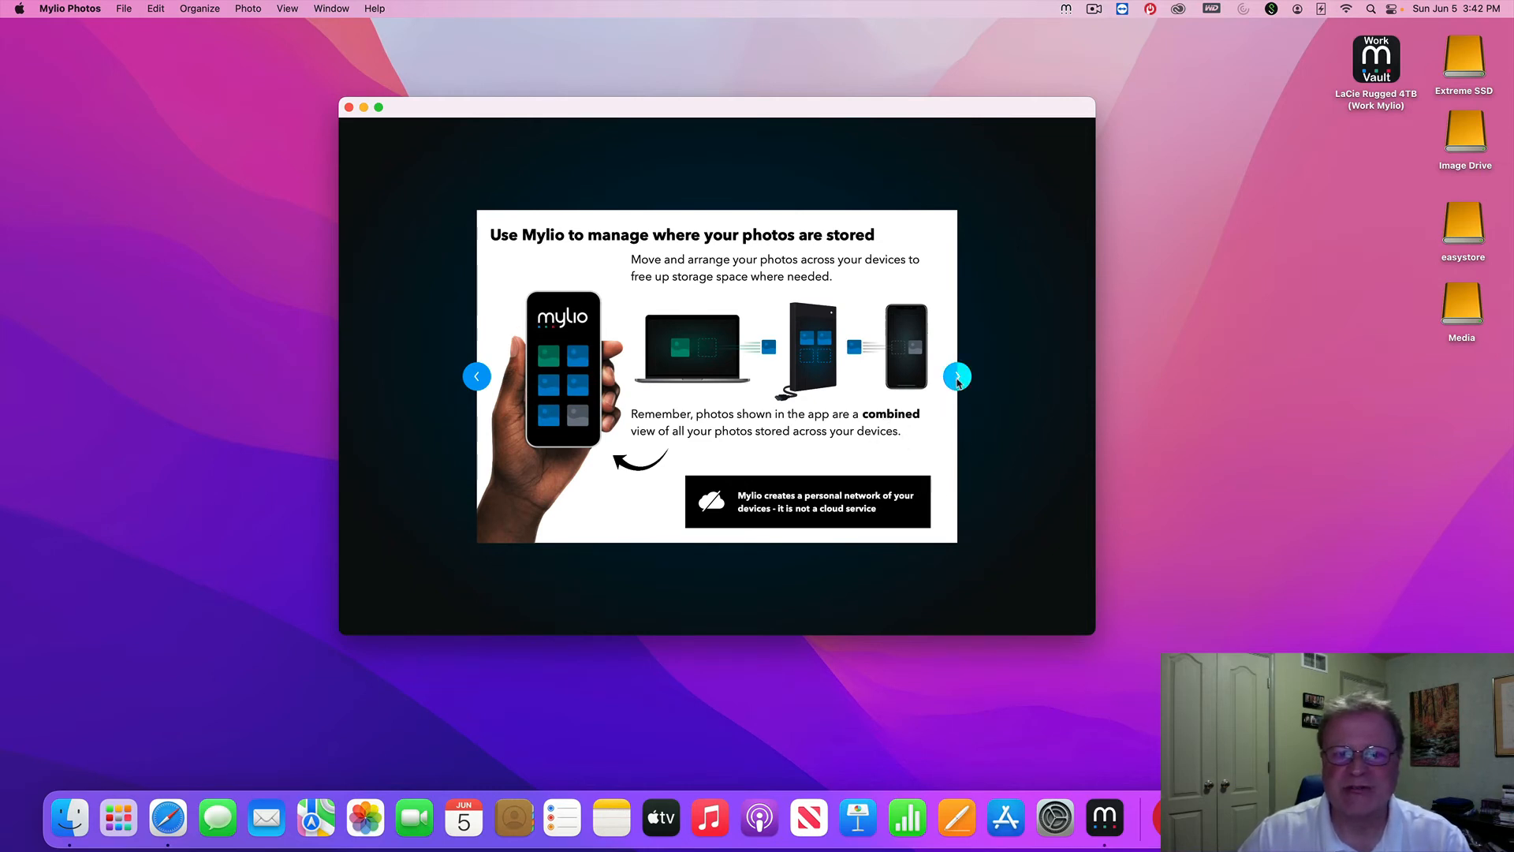
left_click(957, 379)
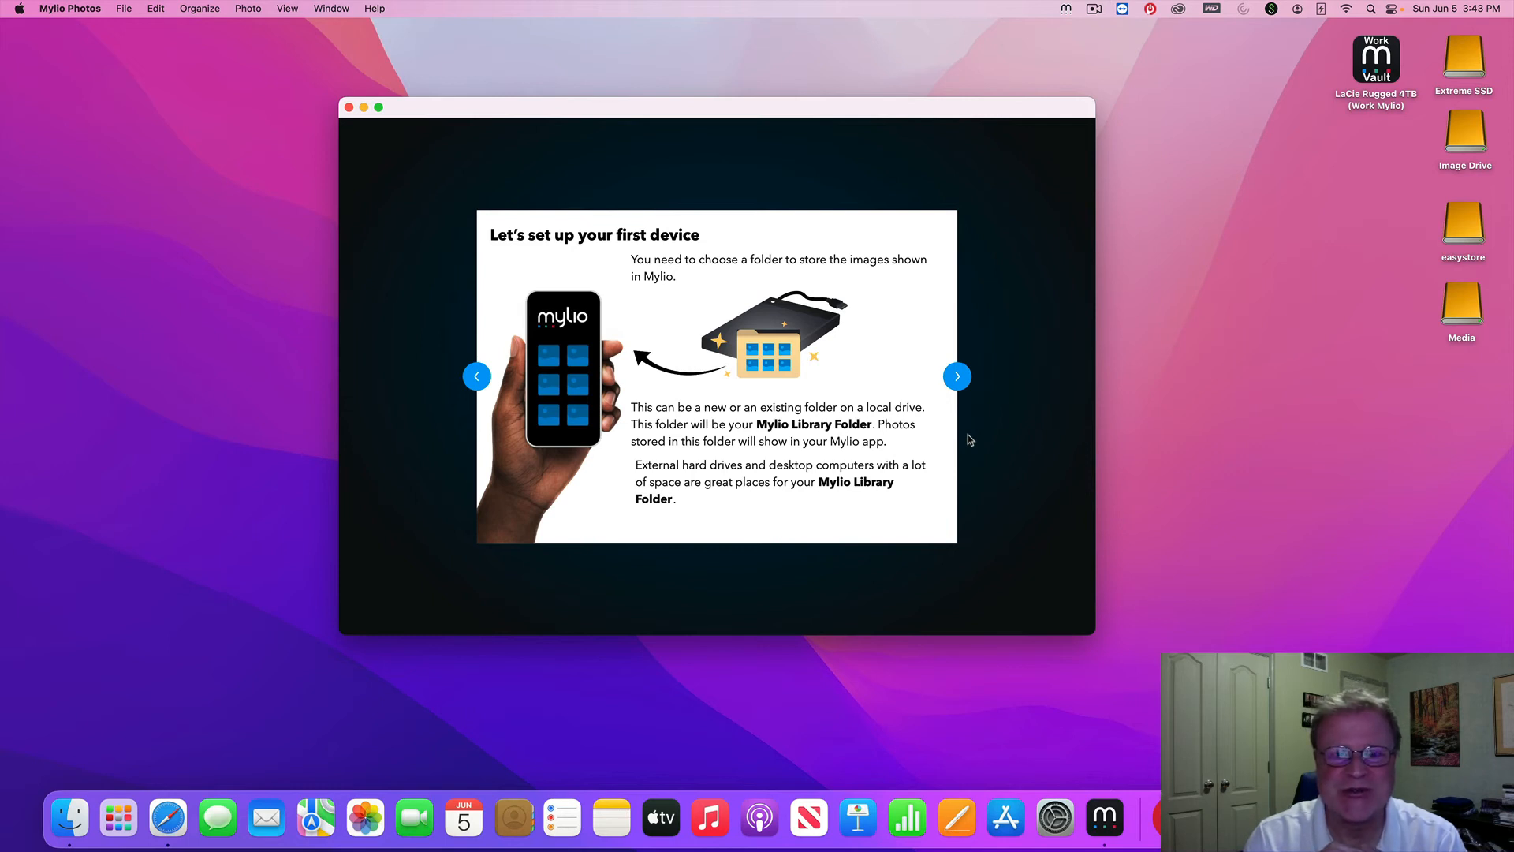
Choose 'Create a new folder.' for the library and continue to the folder location page
left_click(957, 376)
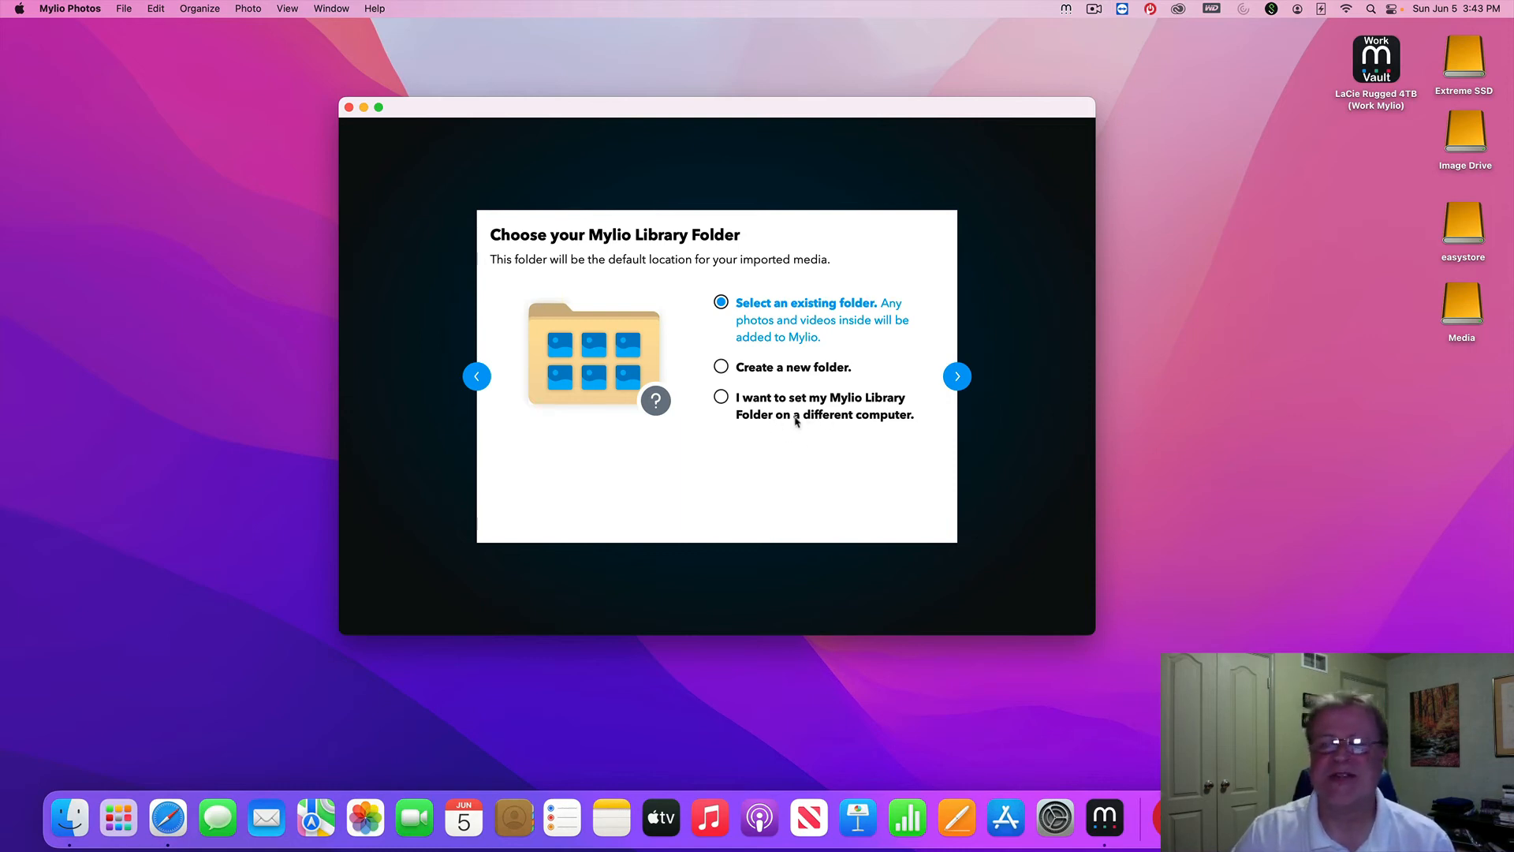
left_click(722, 369)
left_click(957, 378)
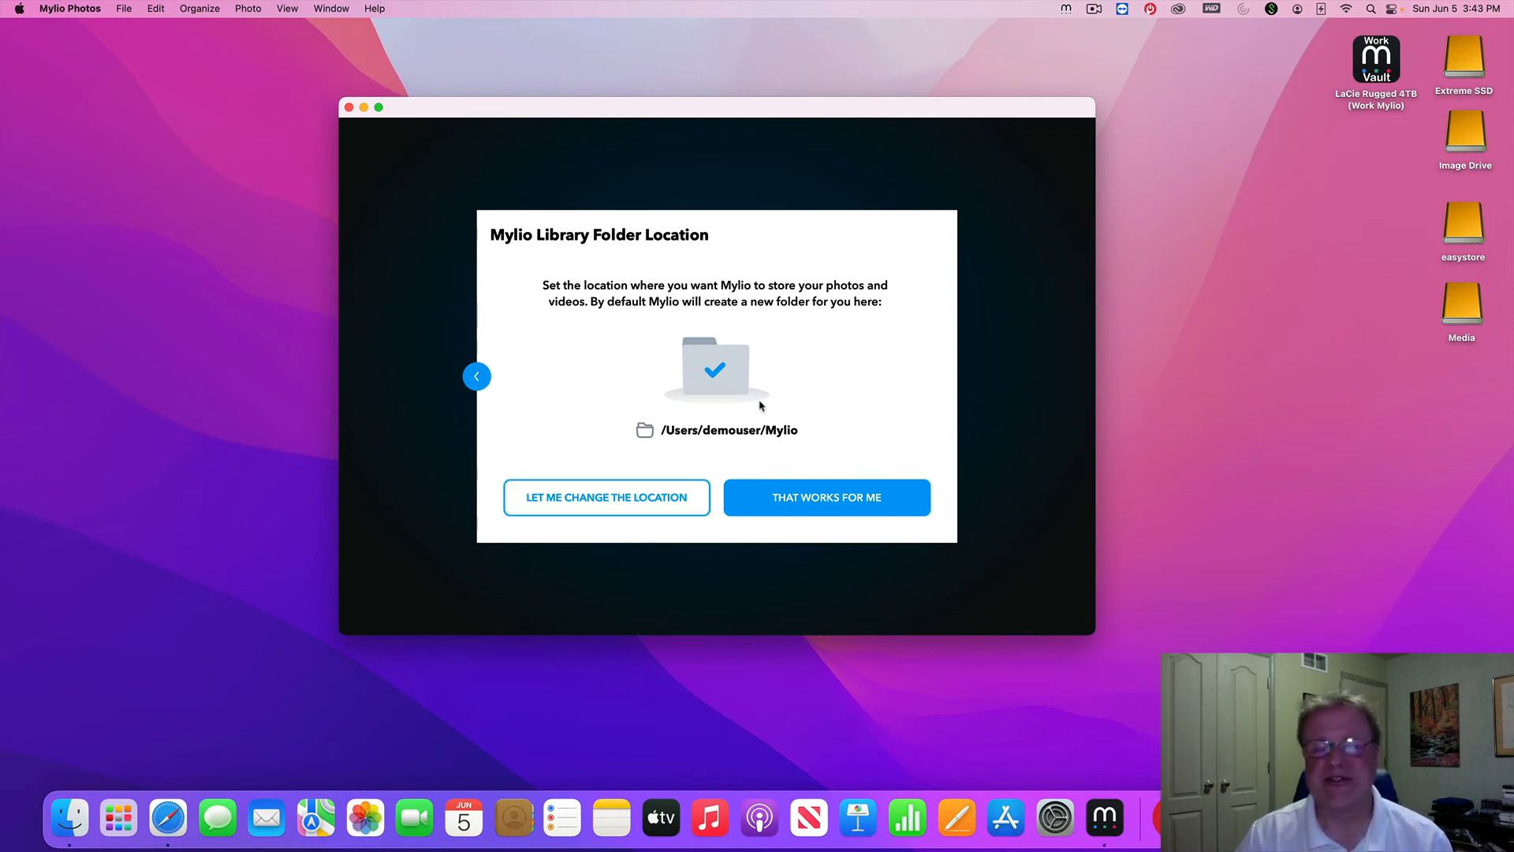
Create a 'My Mylio Library' folder on the Extreme SSD drive and select it as the library location
left_click(633, 508)
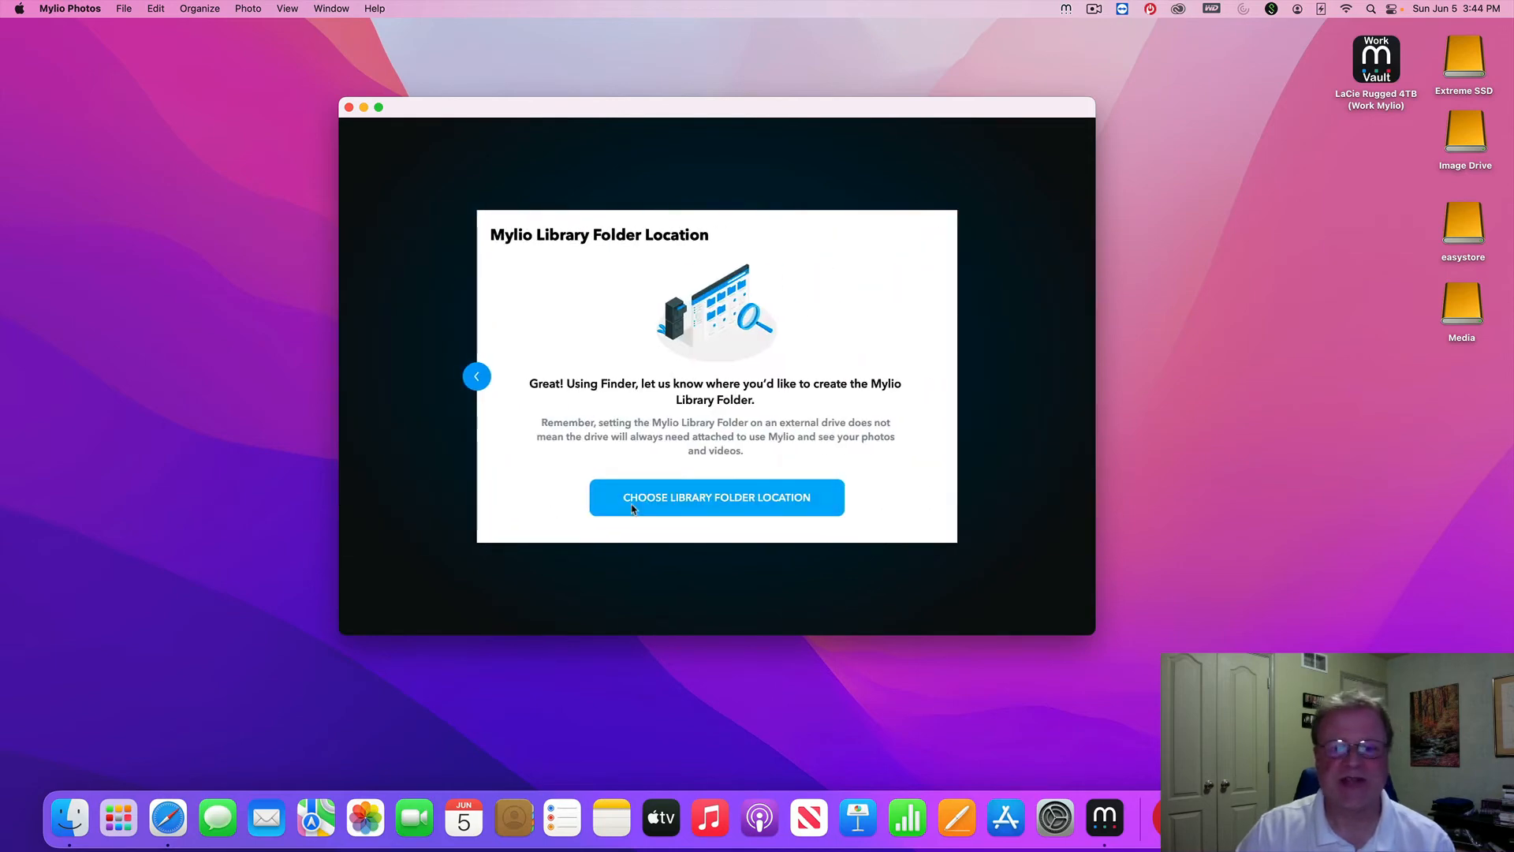
left_click(726, 505)
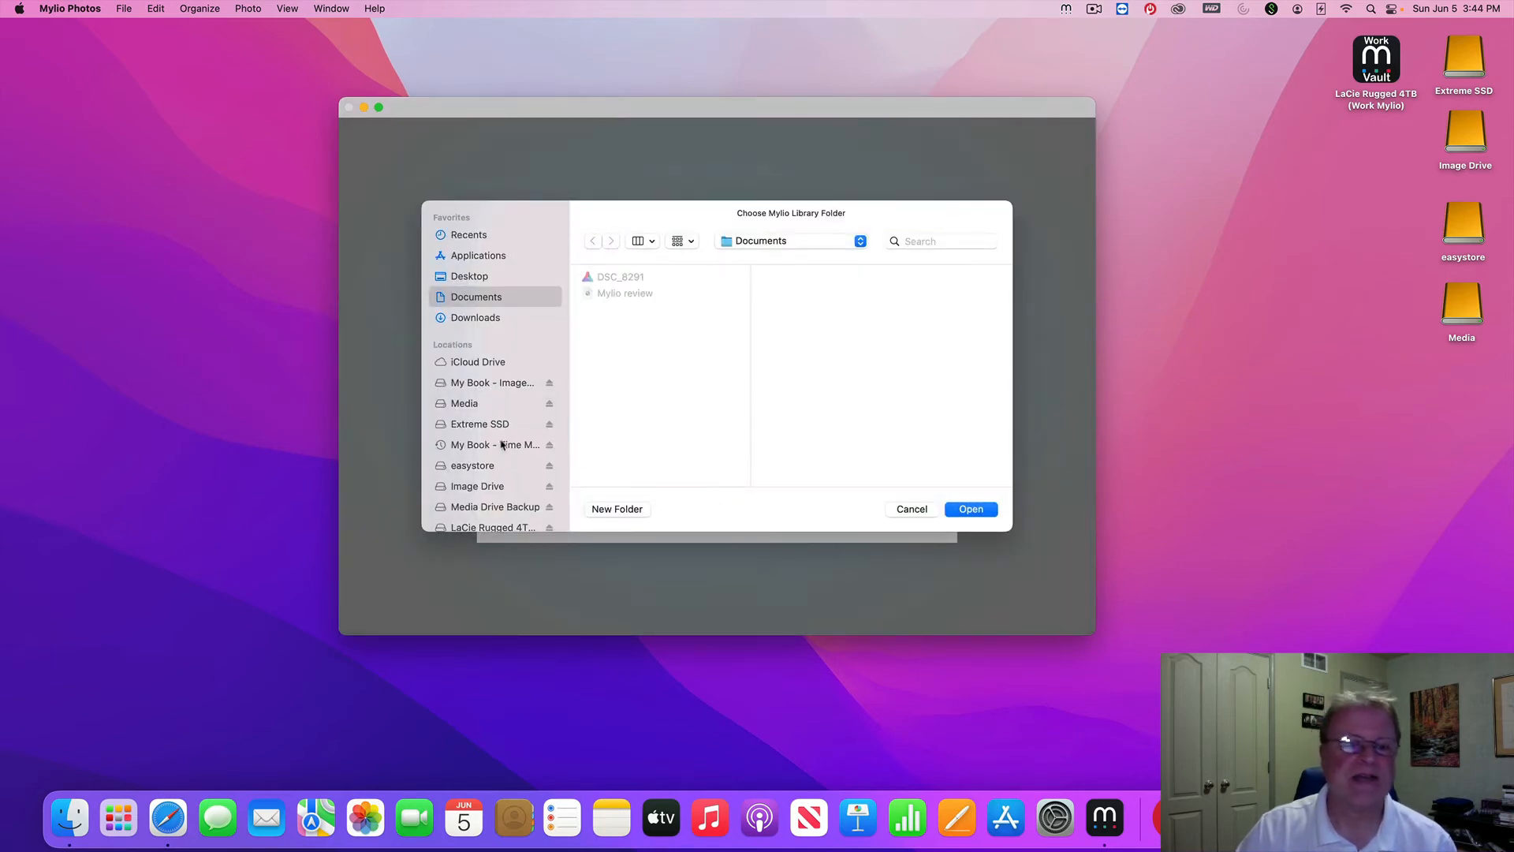
scroll(501, 446, "down", 3)
left_click(483, 371)
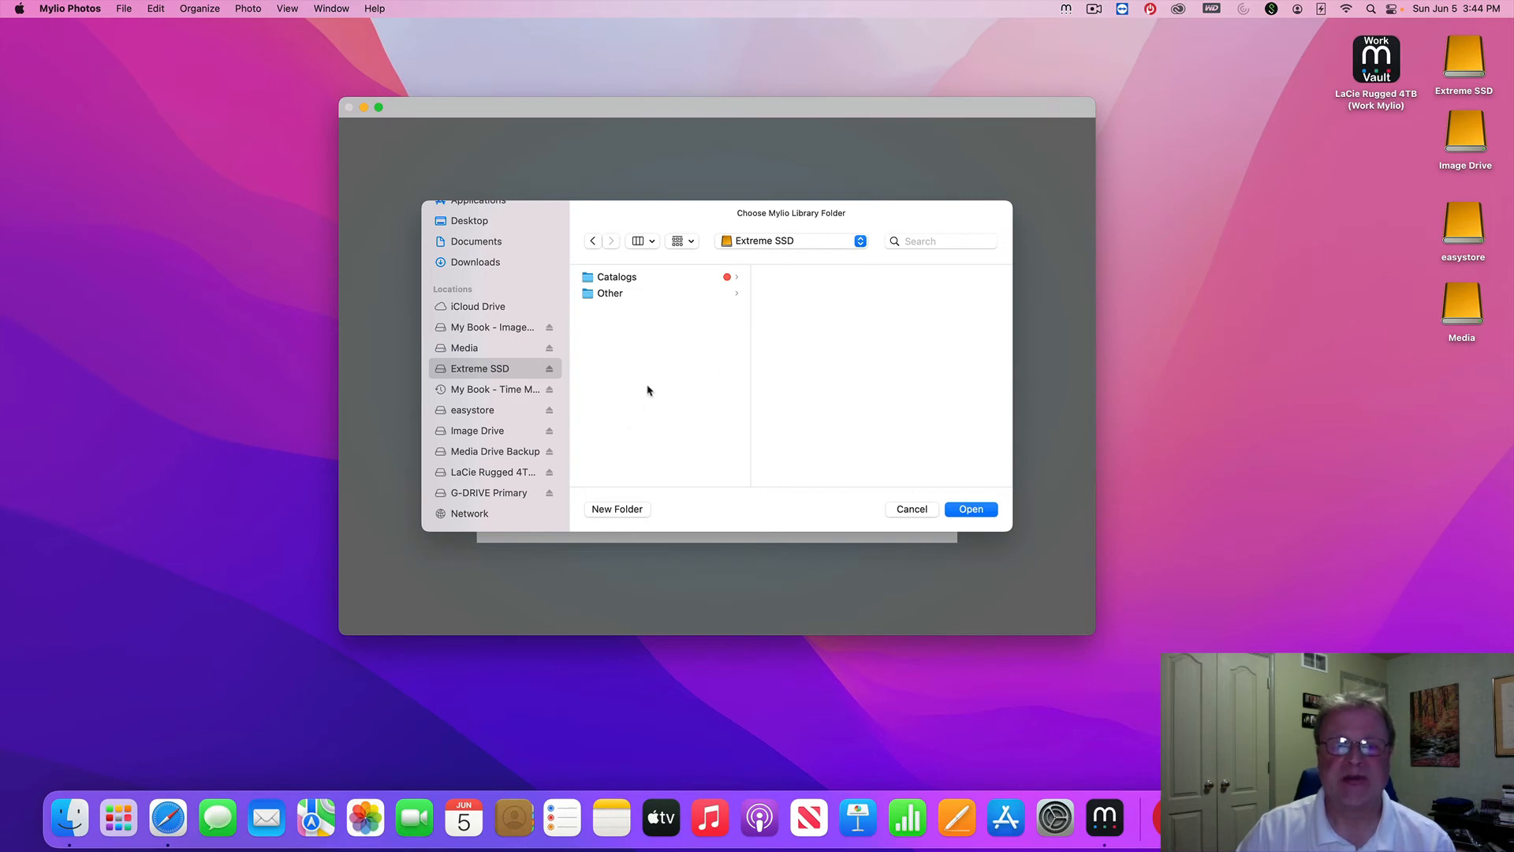
left_click(627, 511)
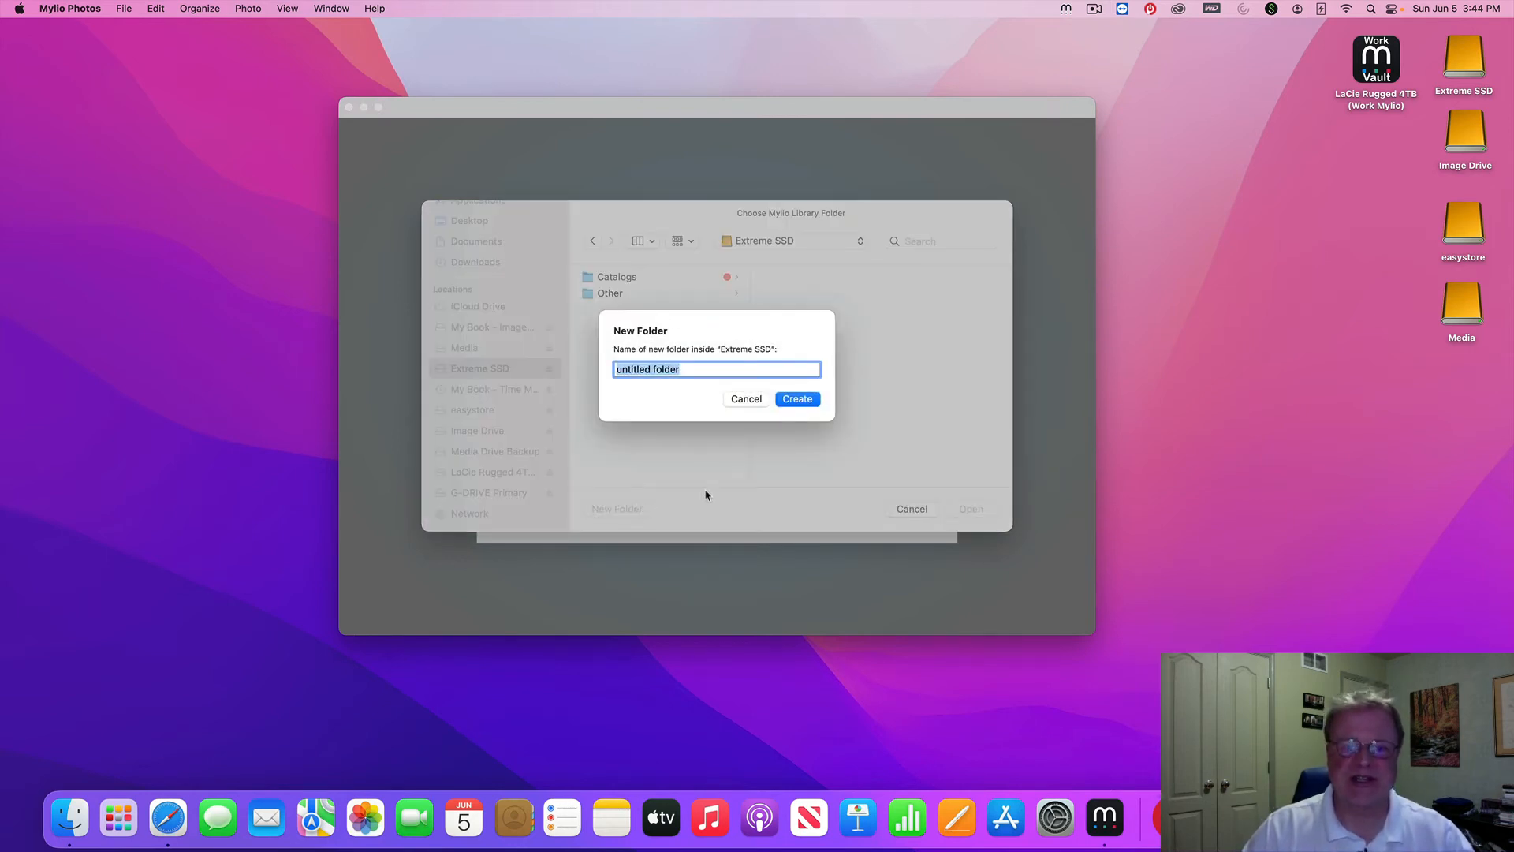
type("Myl")
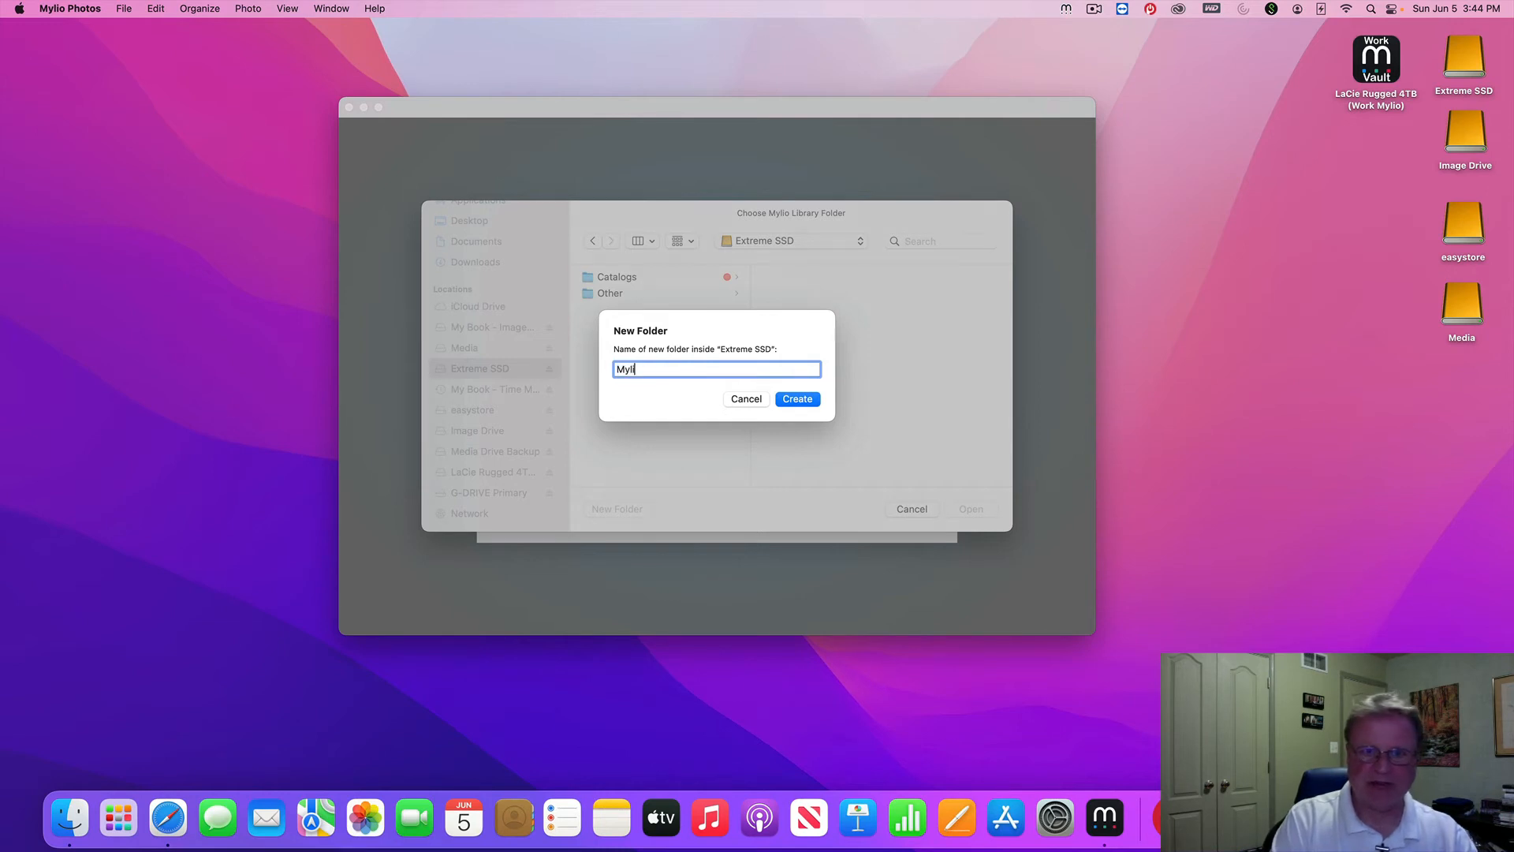
type("y My")
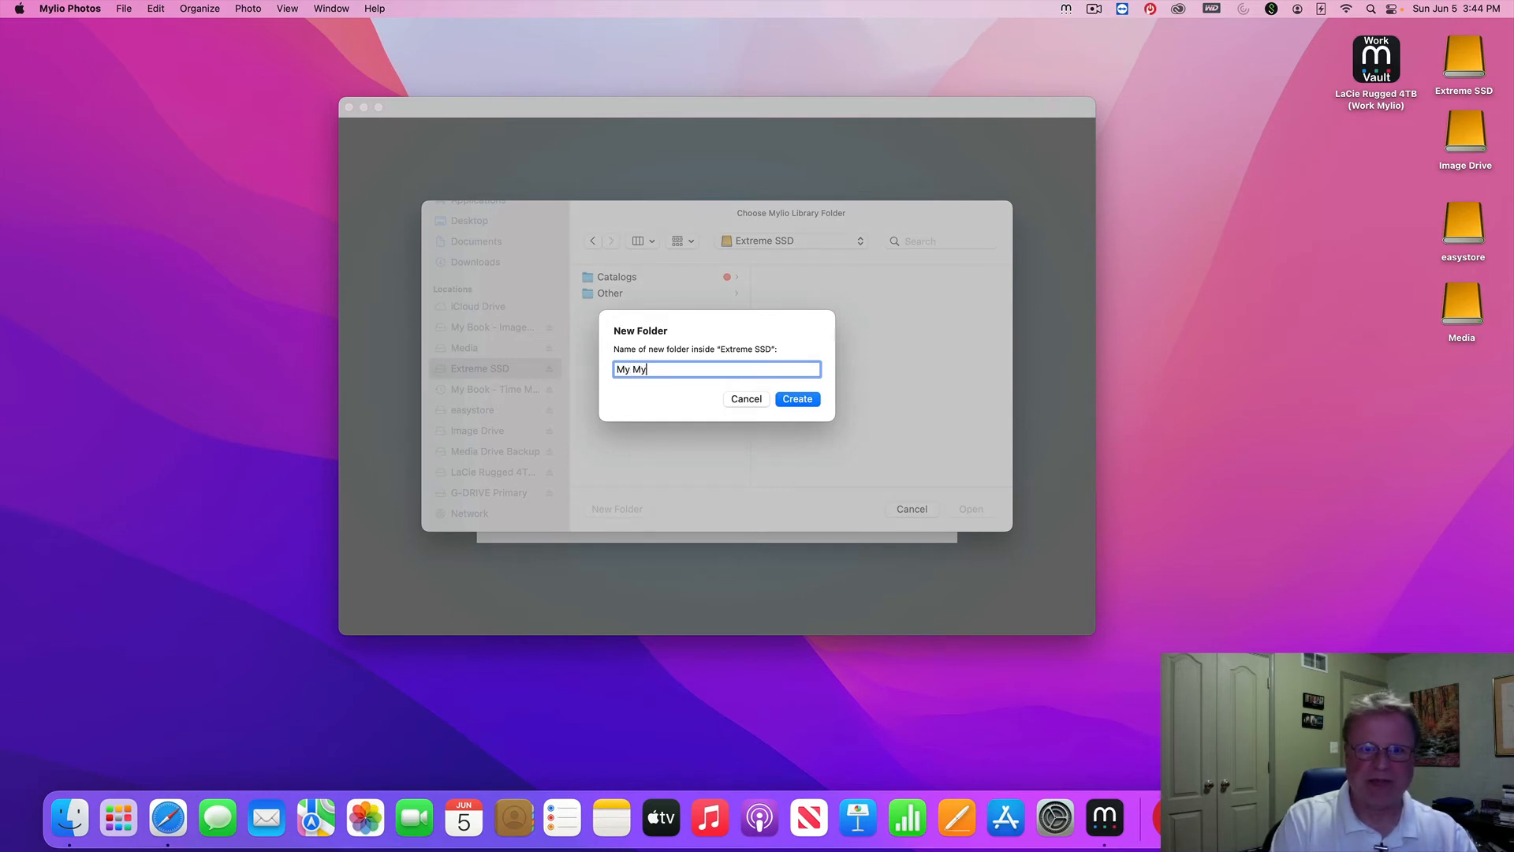
type("lio Library")
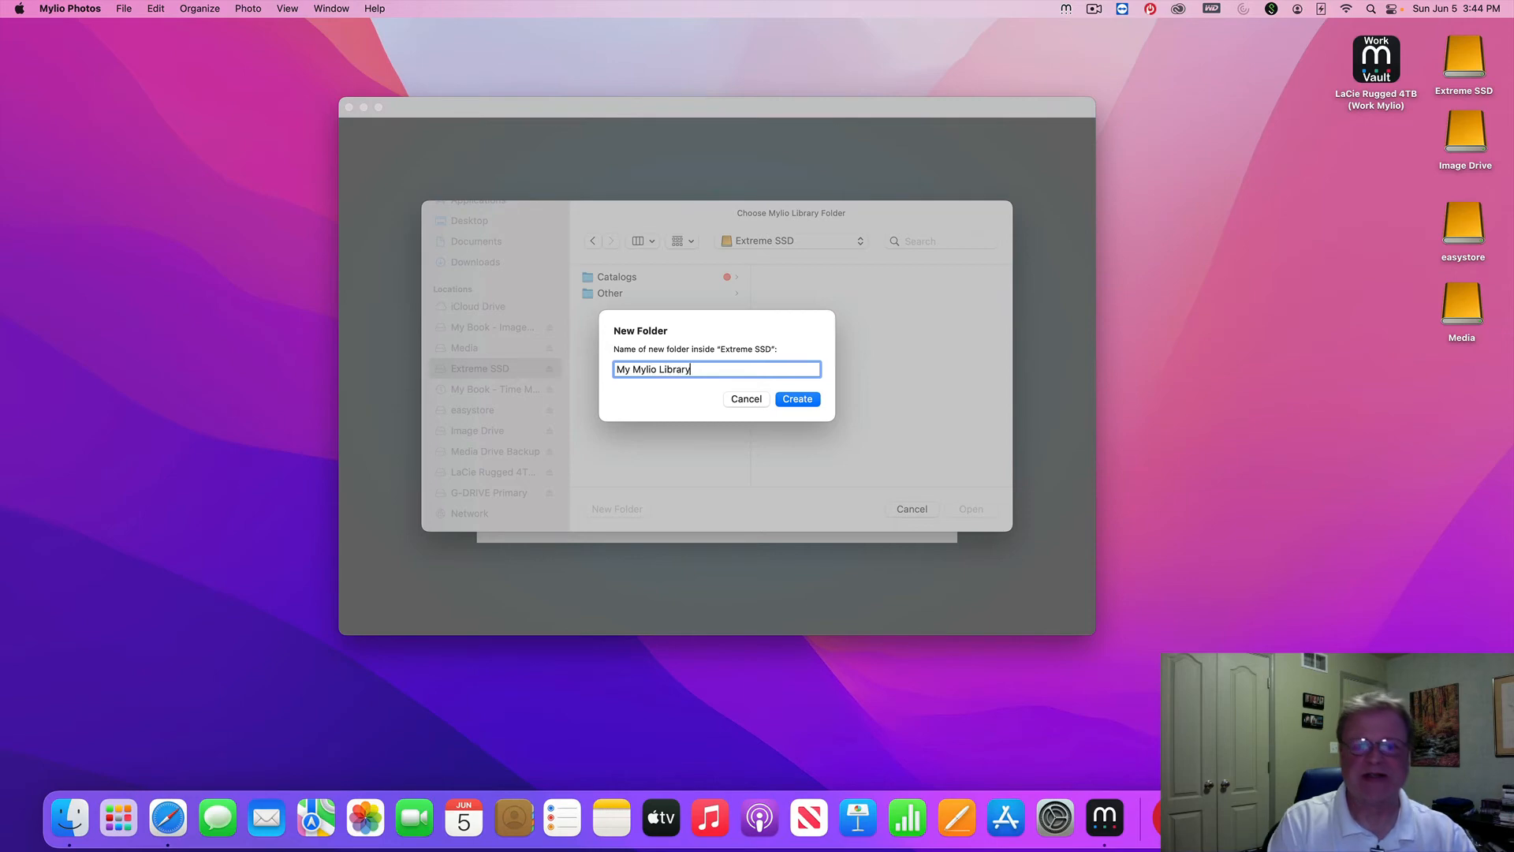
key("Return")
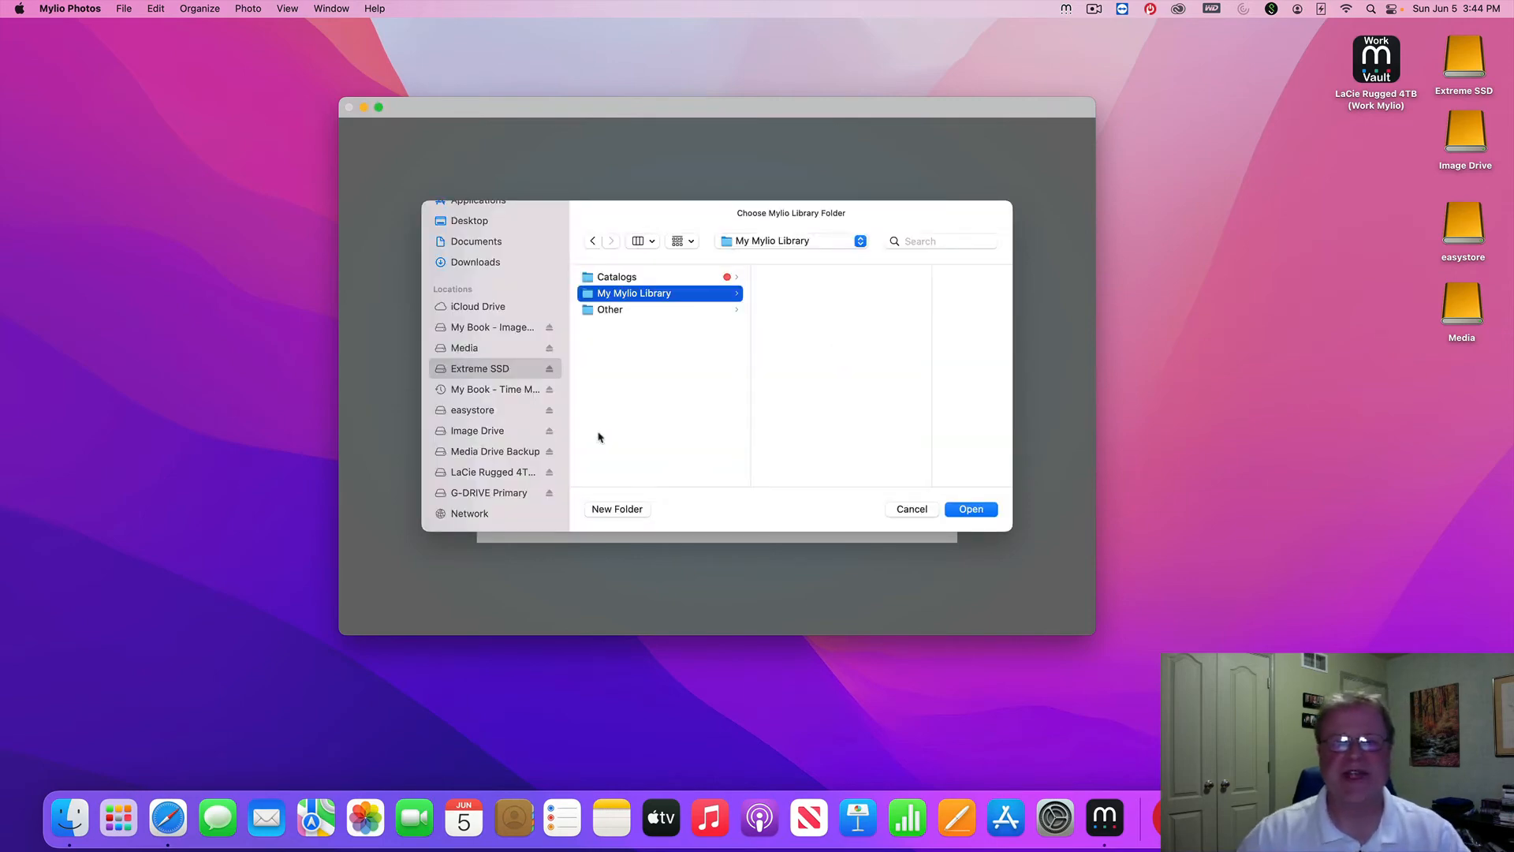
left_click(968, 513)
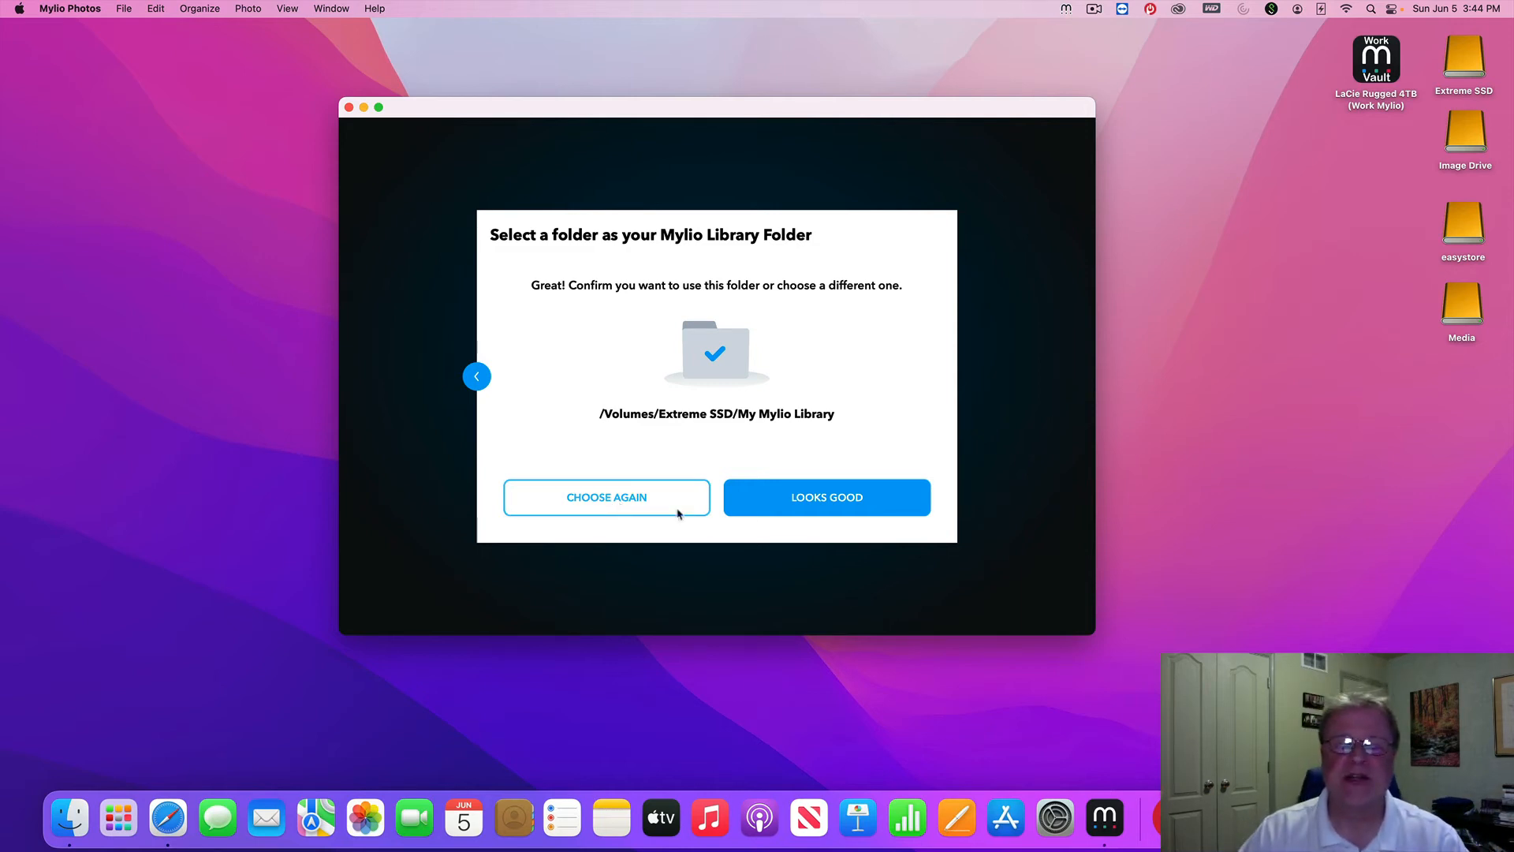
Confirm Extreme SSD/My Mylio Library as the library folder and dismiss the congratulations message
left_click(828, 502)
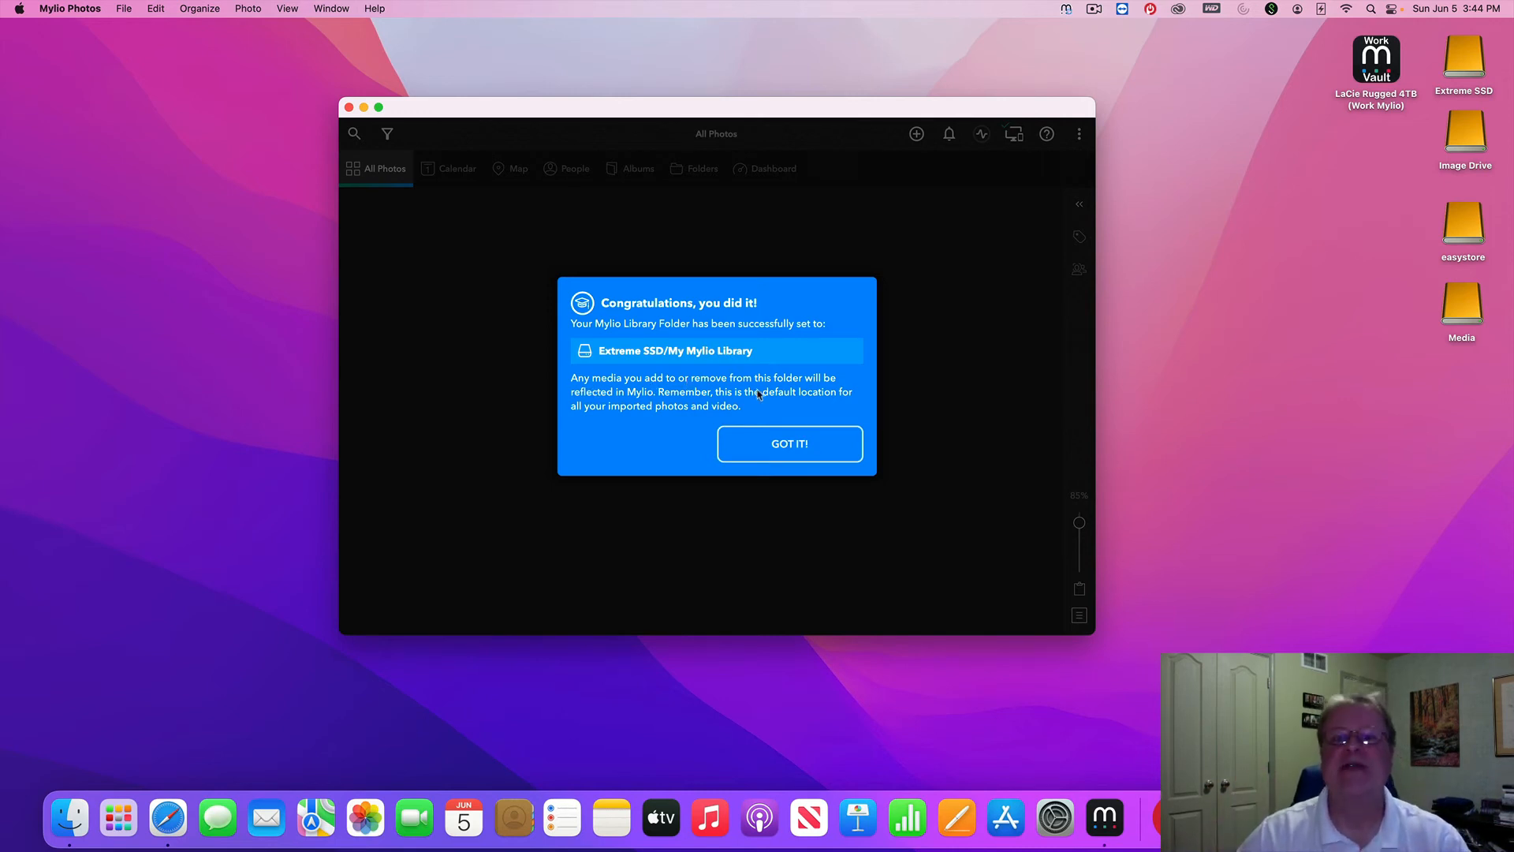
left_click(790, 445)
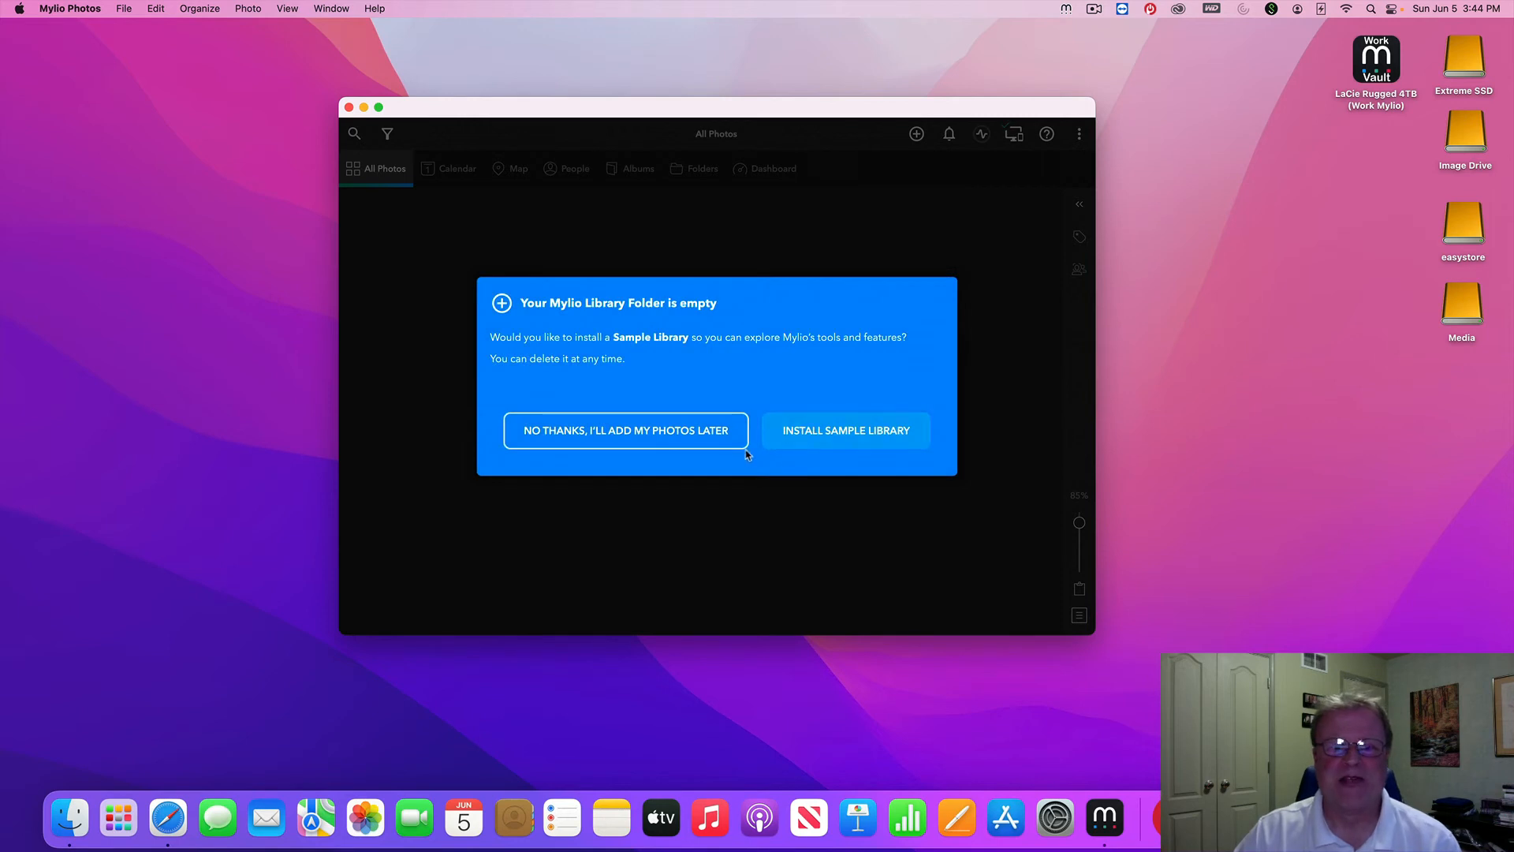
Install the sample library, finish the tour, and dismiss the file-protection and Extreme SSD popups
left_click(850, 437)
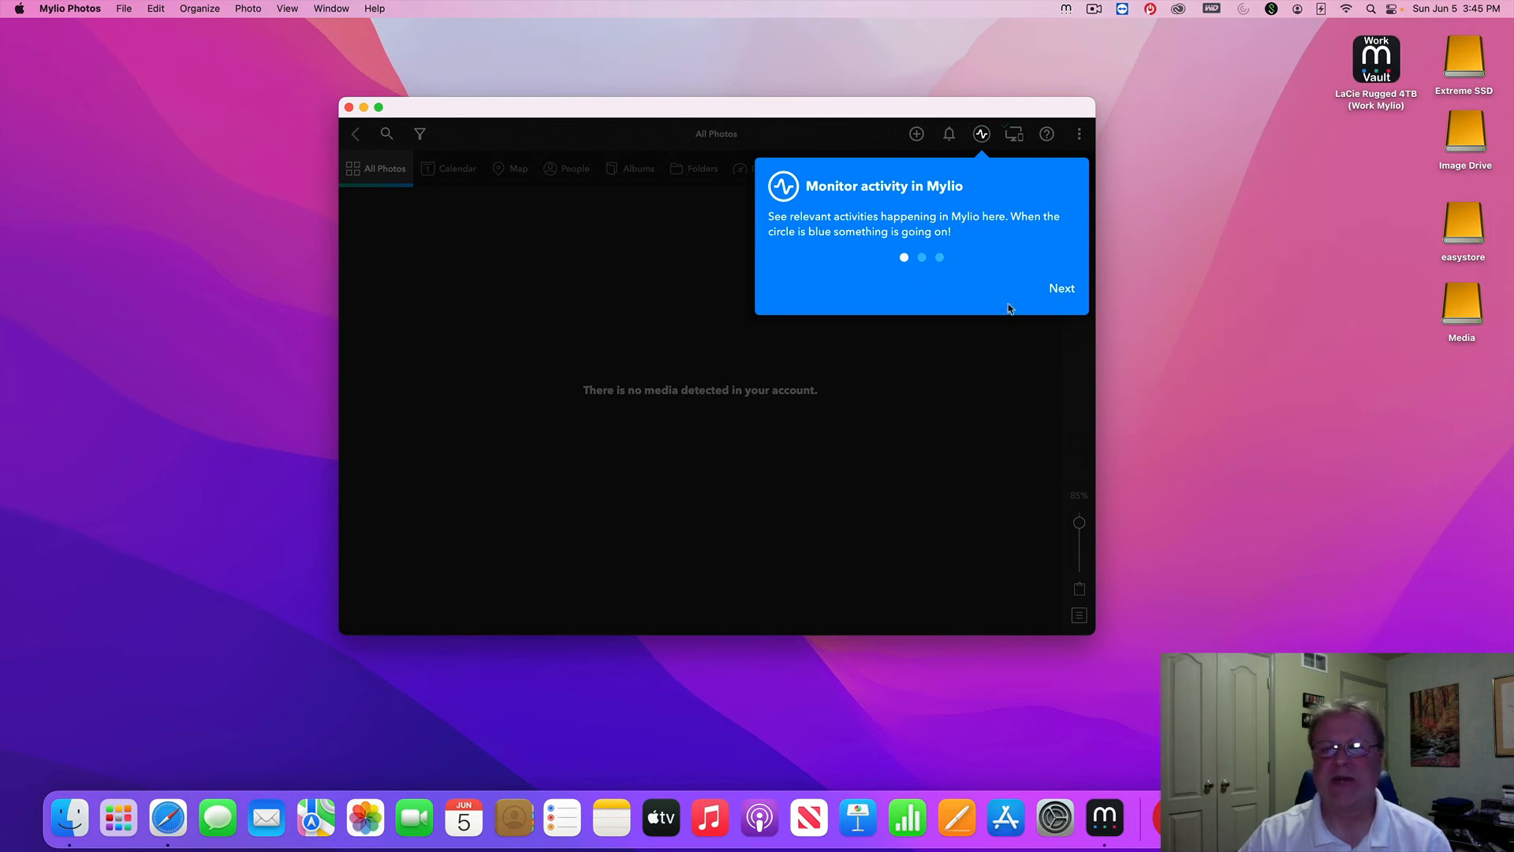
left_click(1062, 289)
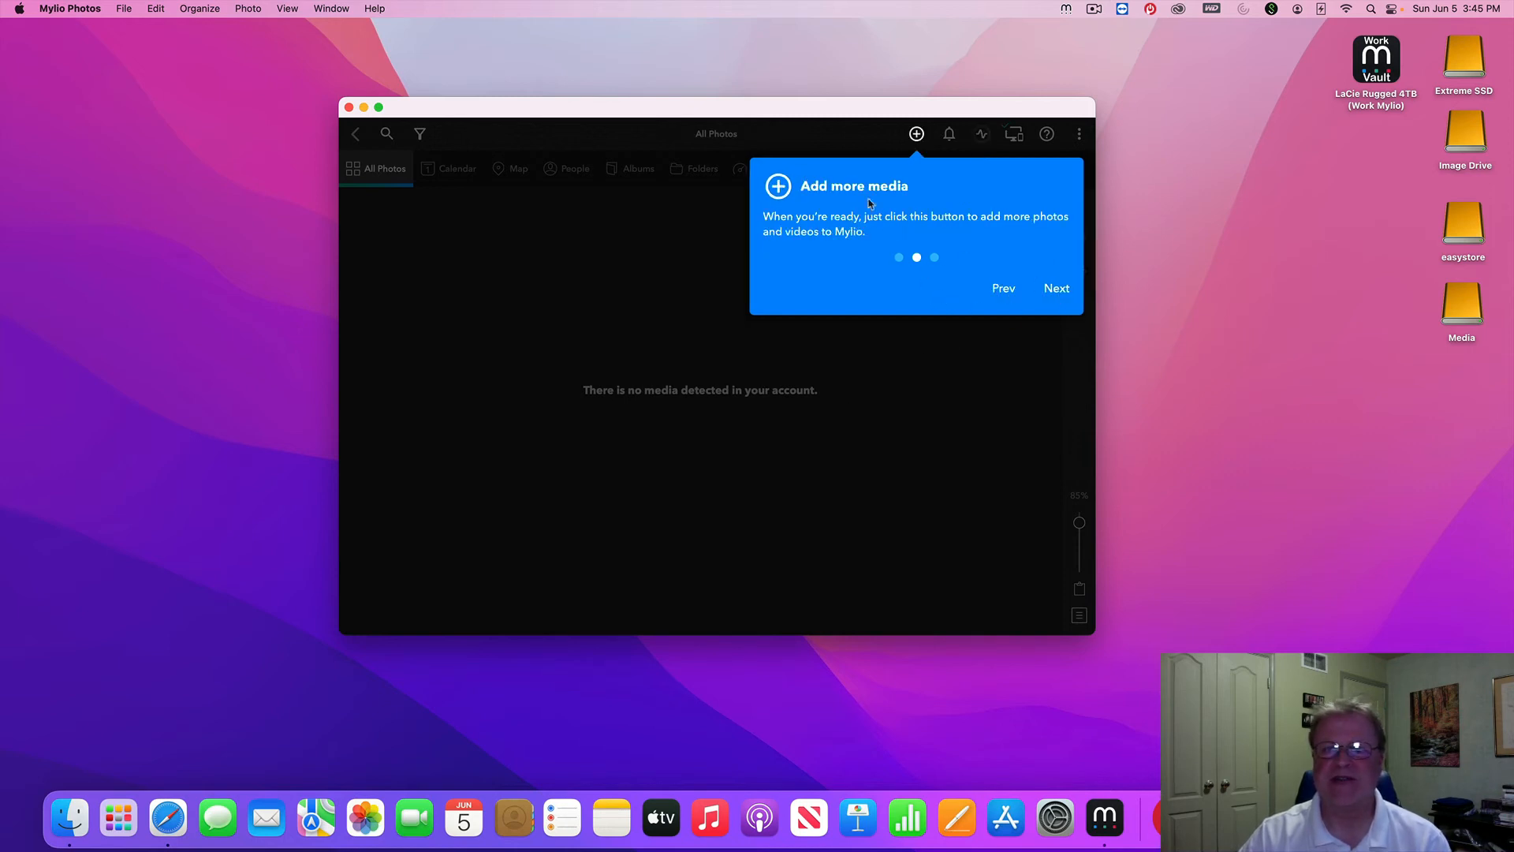
left_click(1056, 290)
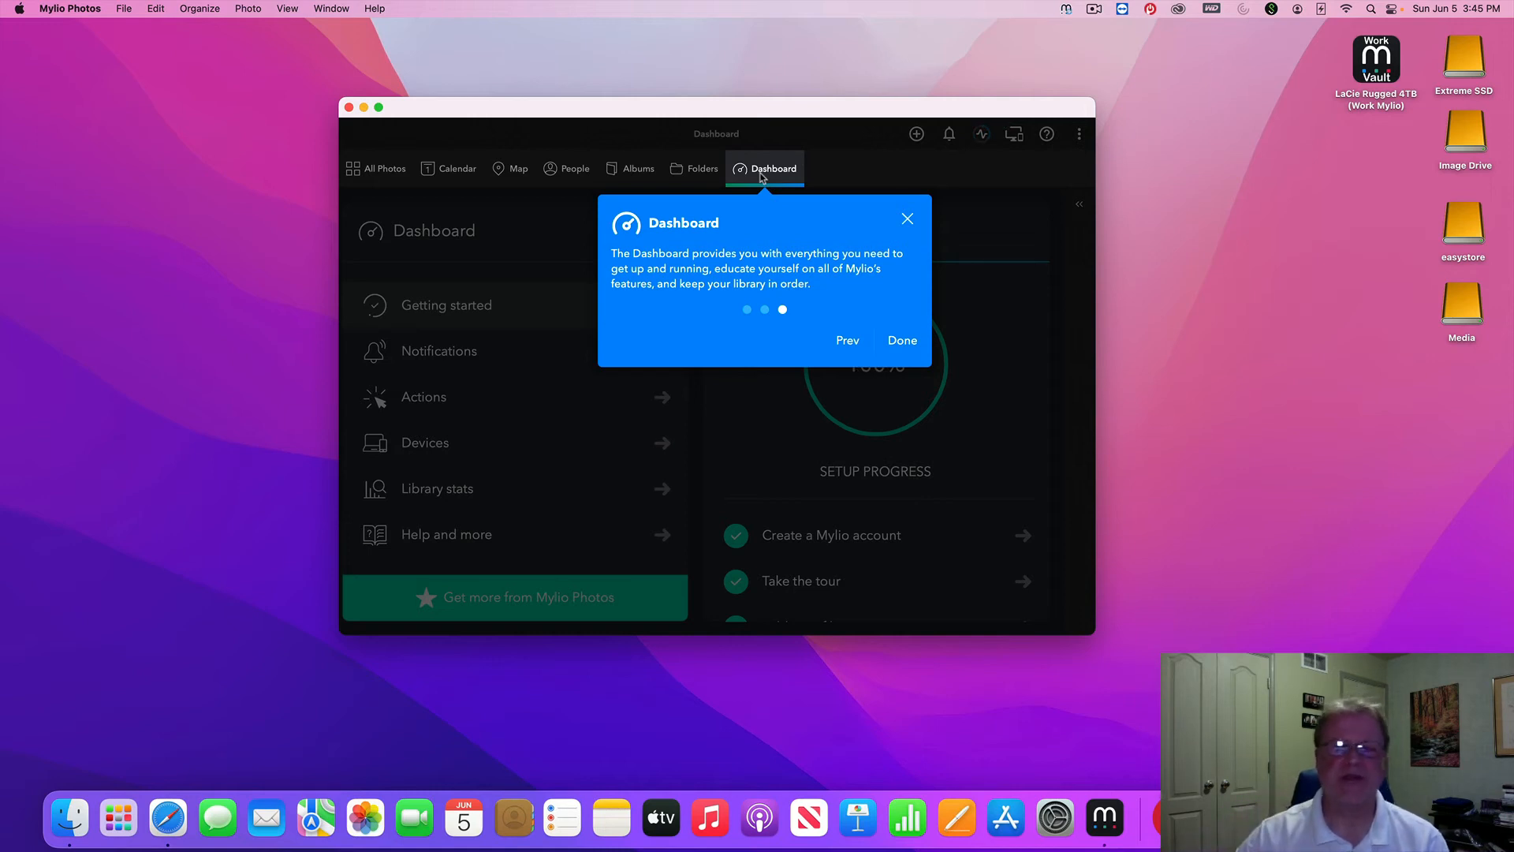
left_click(901, 343)
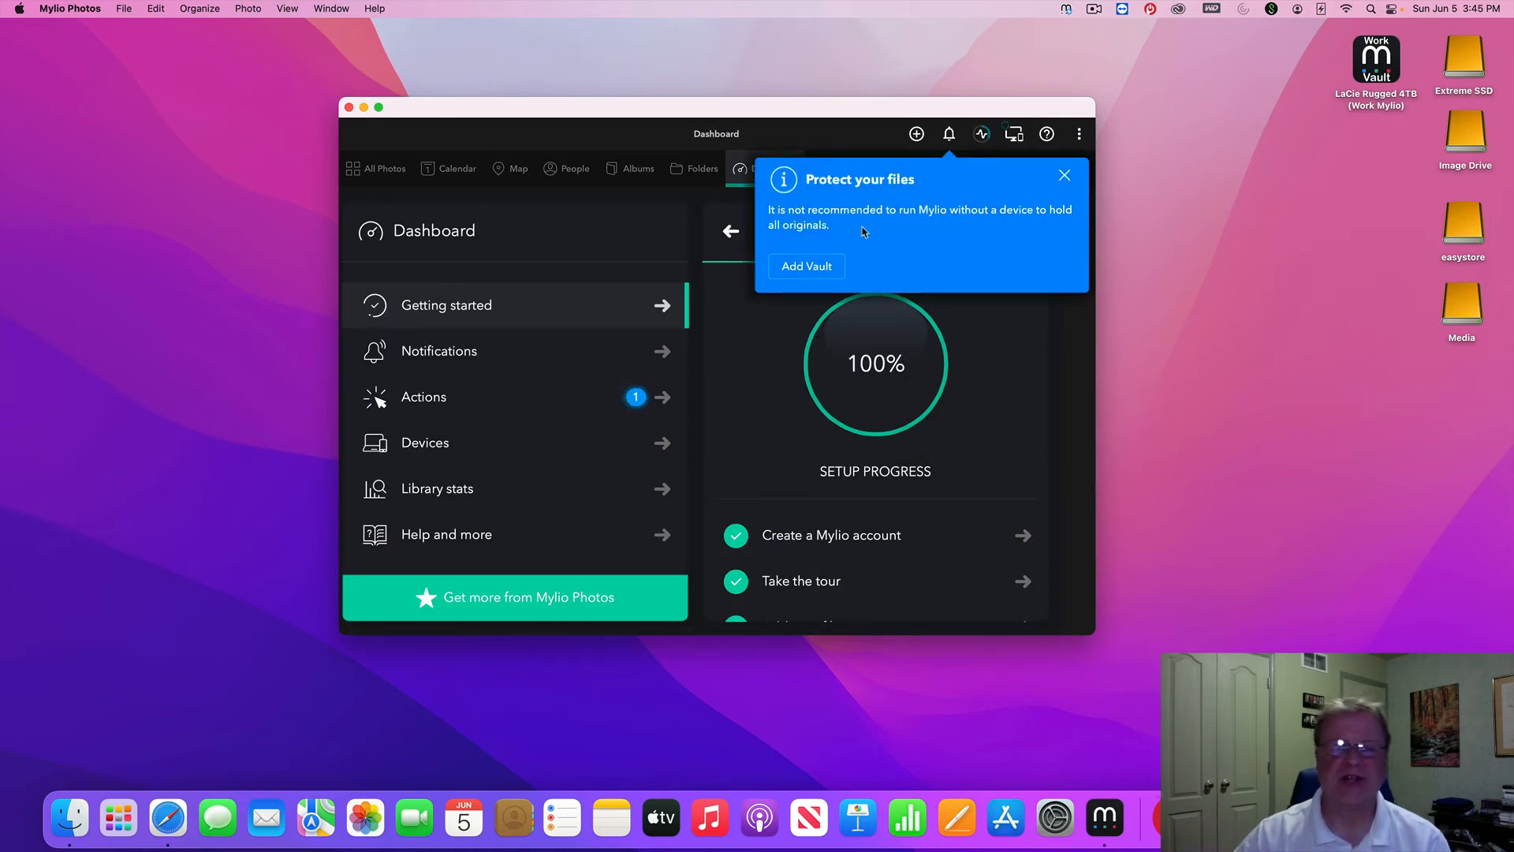
left_click(1064, 176)
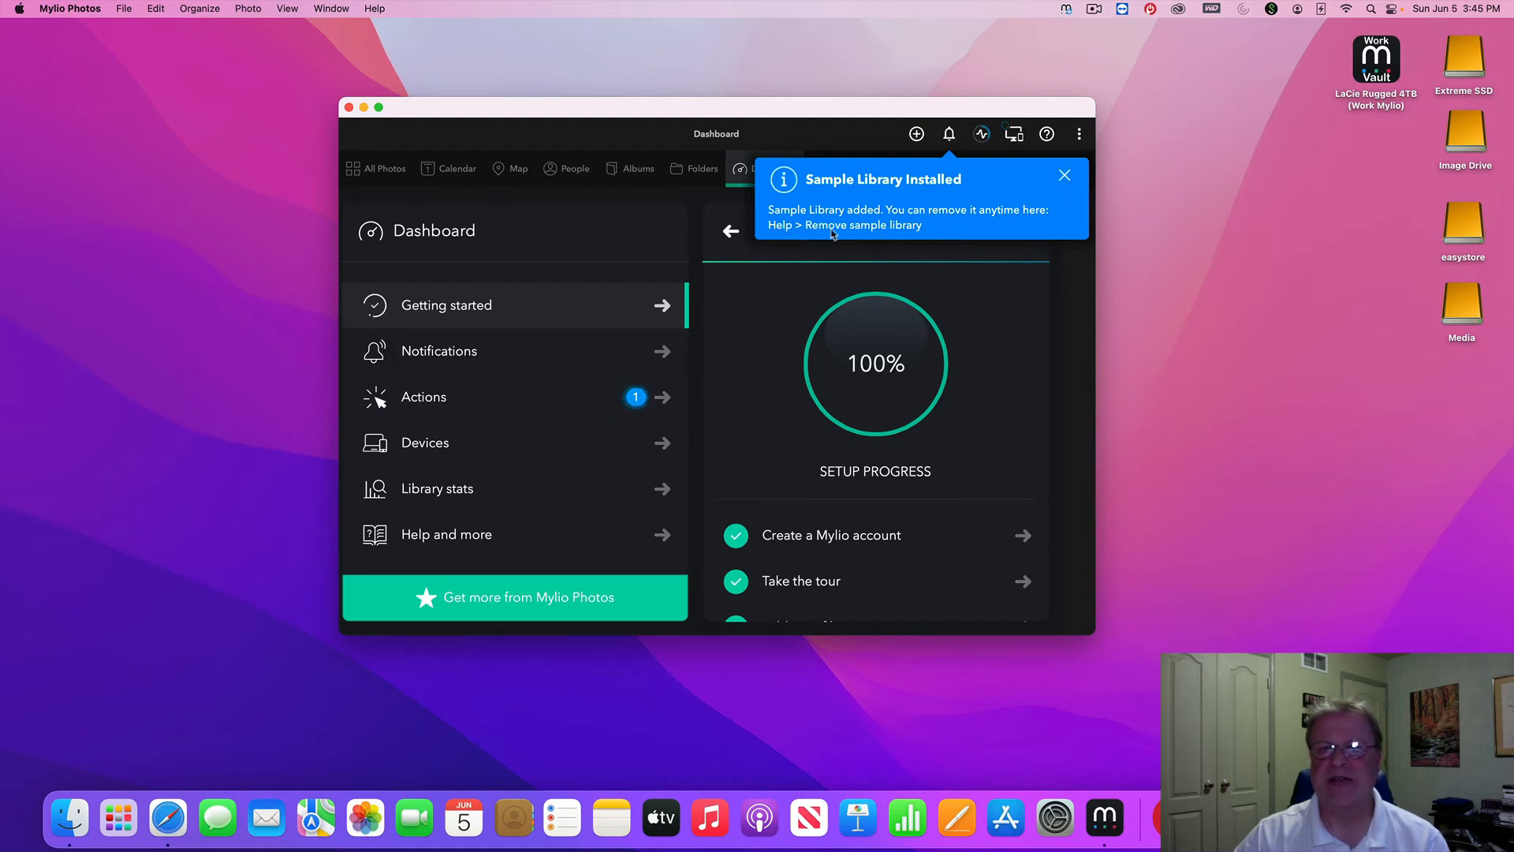
left_click(1064, 175)
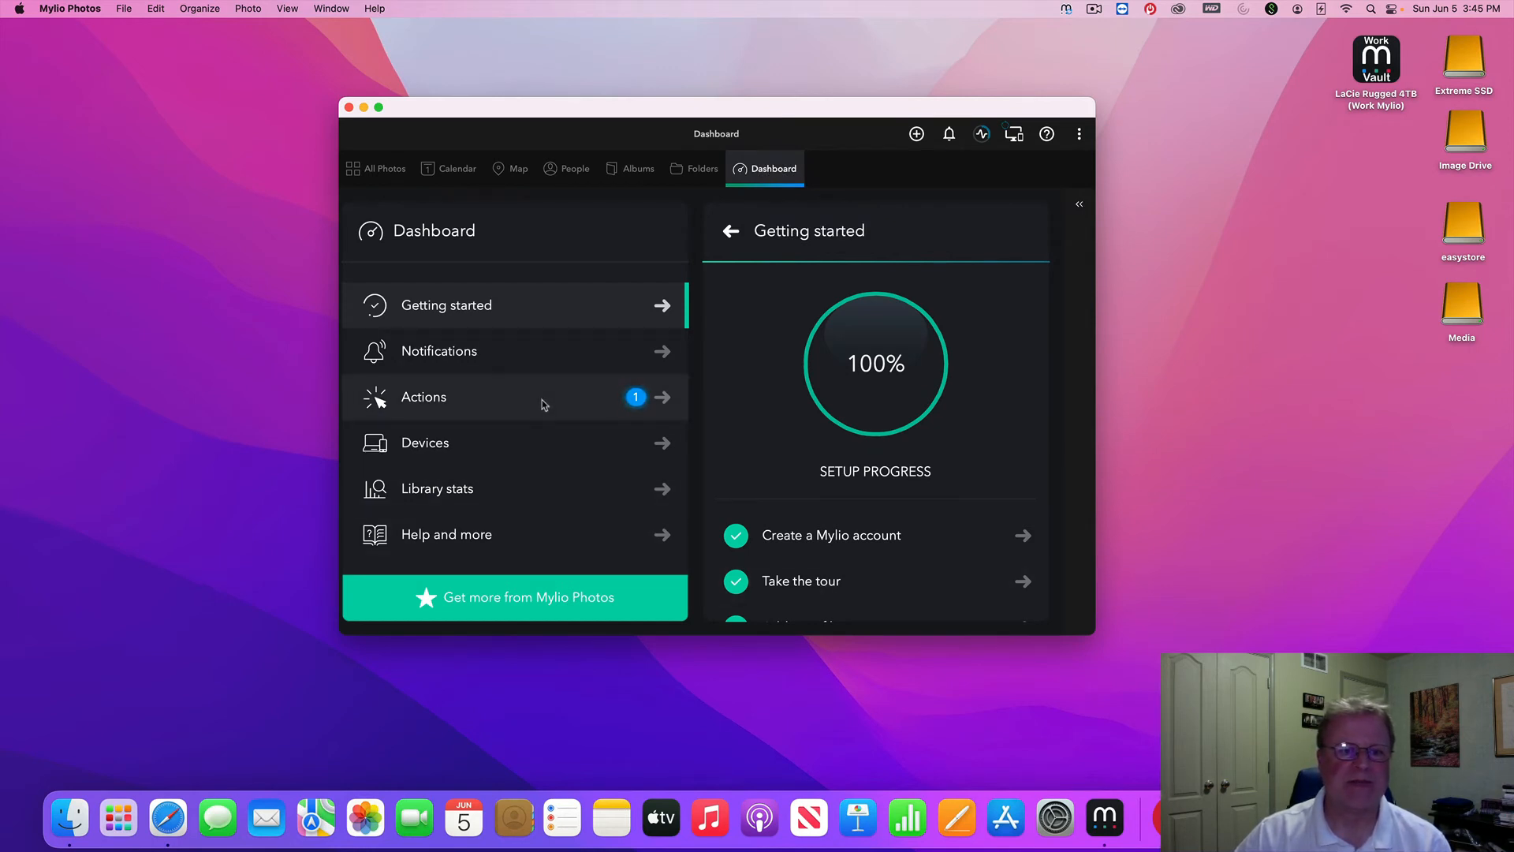
Review the Getting started checklist, then show Devices listing this computer and the Extreme SSD vault
left_click(544, 313)
scroll(864, 461, "down", 5)
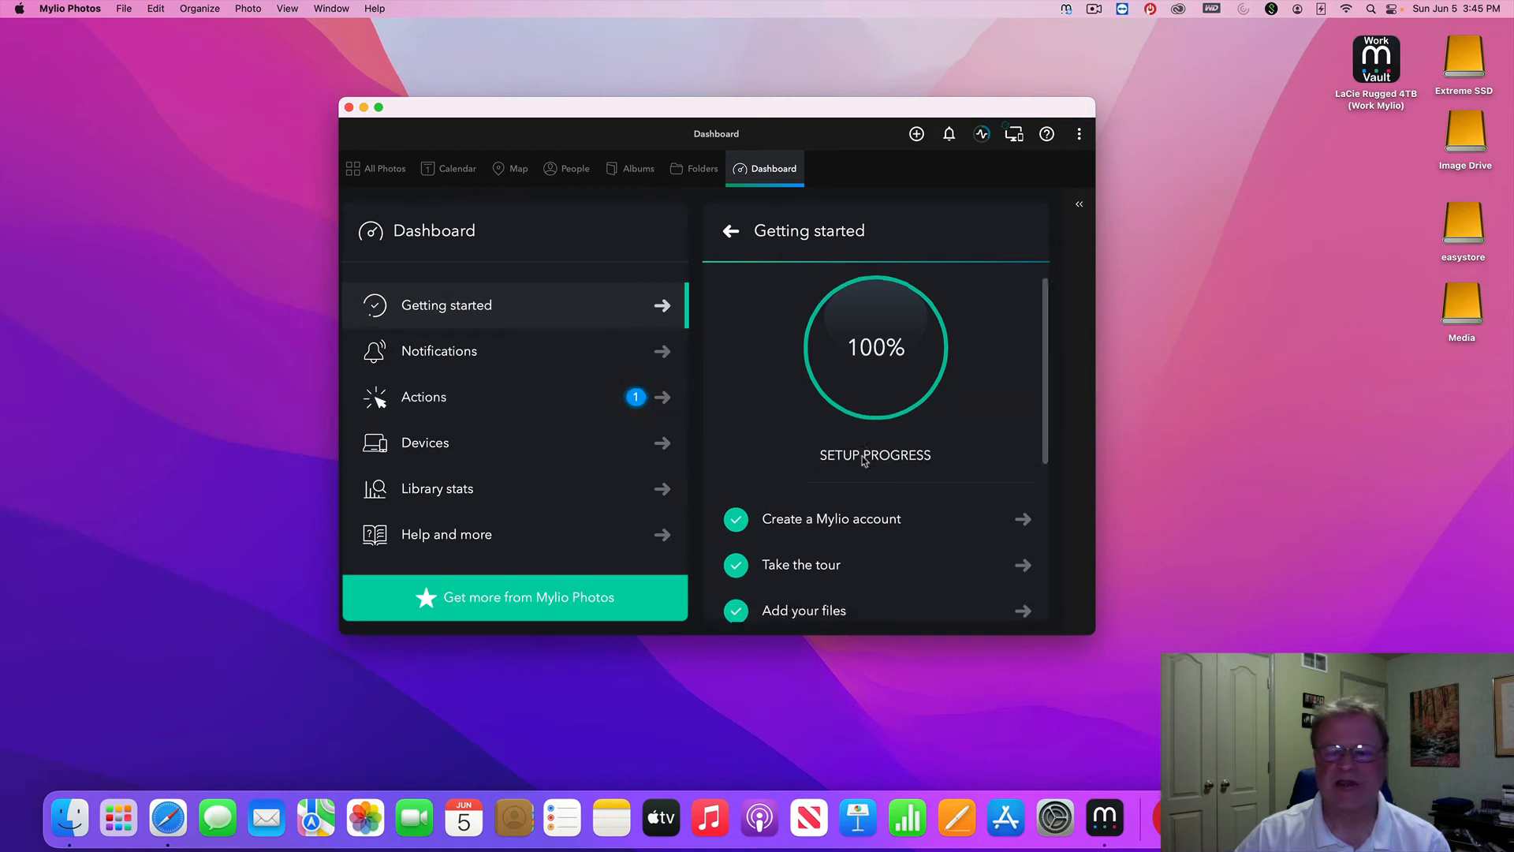
scroll(863, 461, "down", 2)
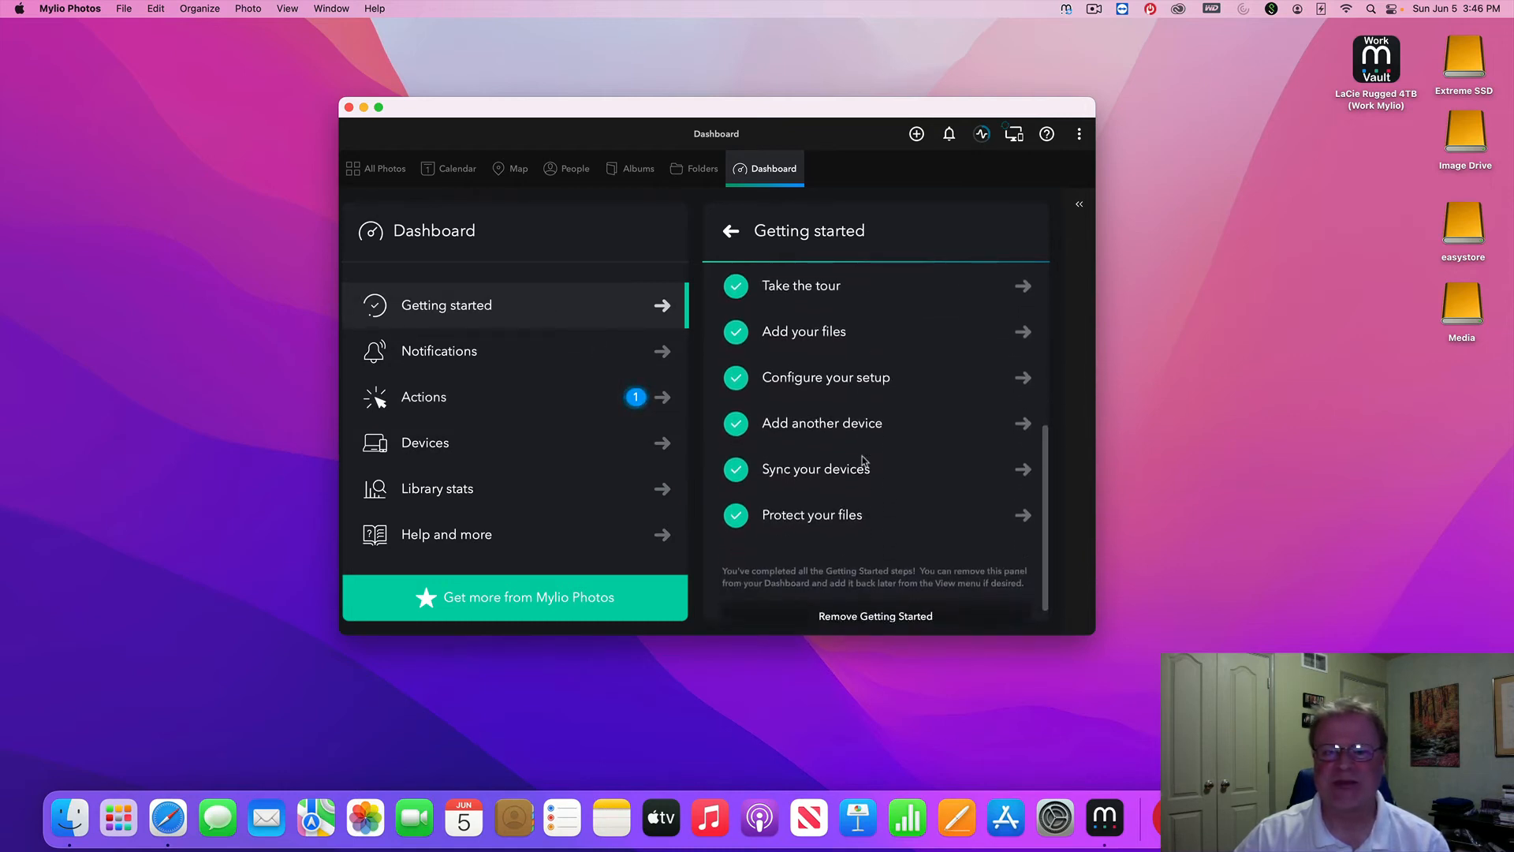
scroll(864, 462, "up", 3)
scroll(863, 462, "up", 3)
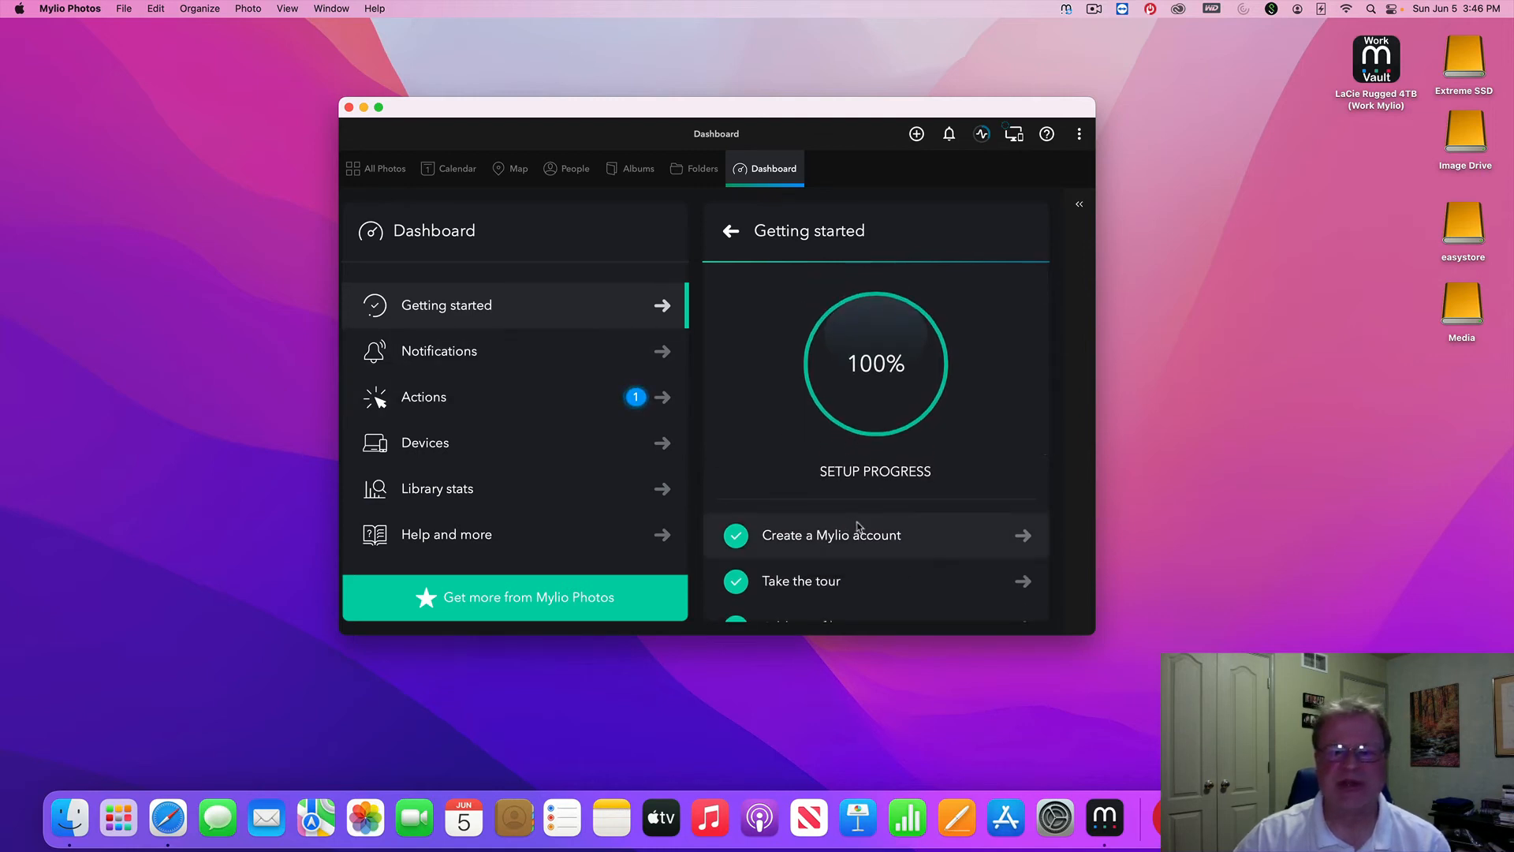
scroll(856, 524, "down", 3)
scroll(858, 526, "down", 1)
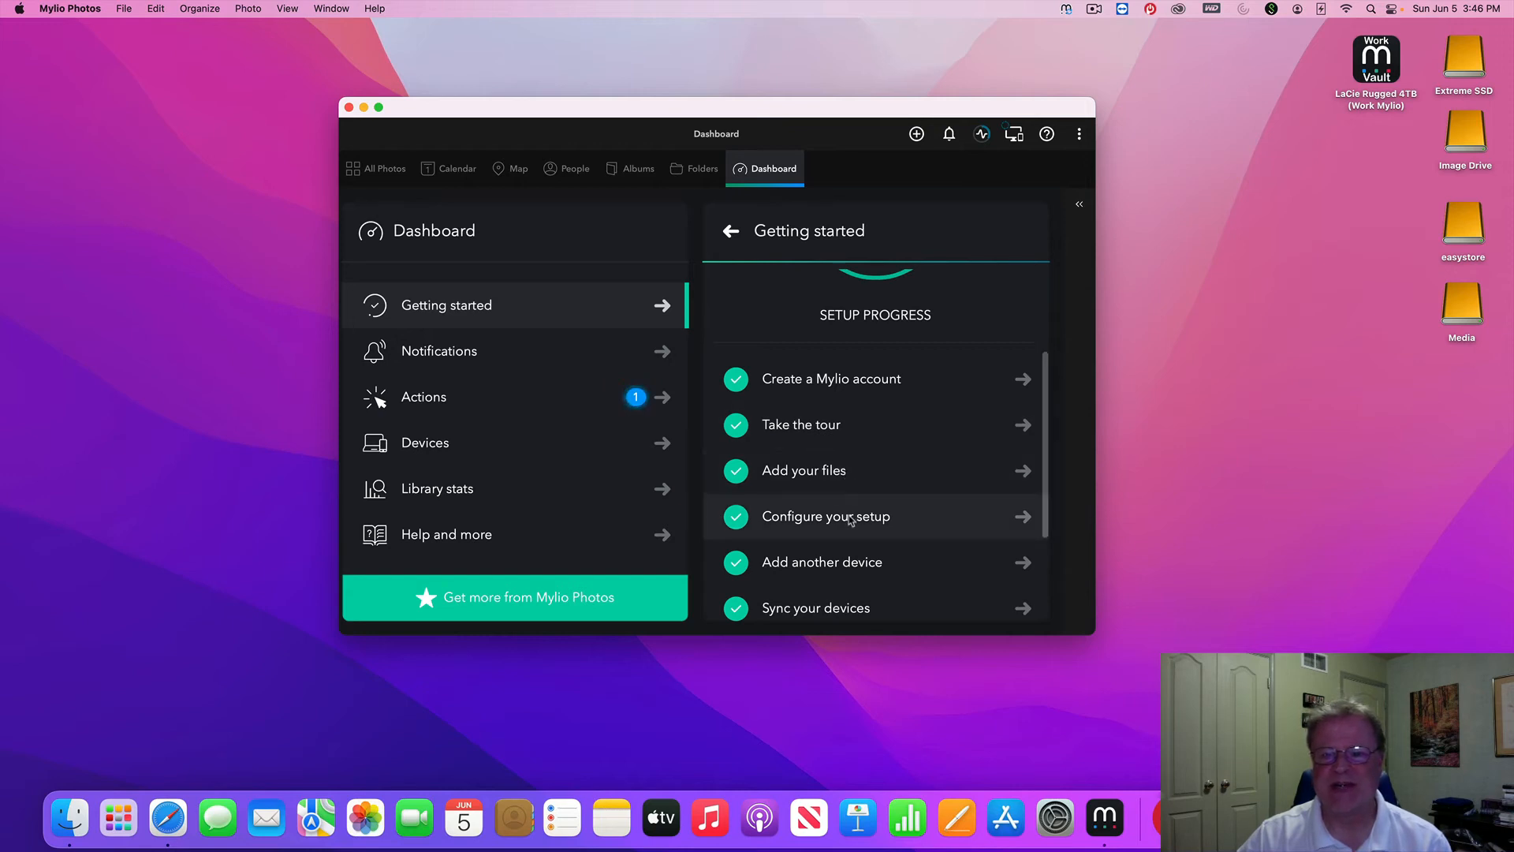
scroll(851, 519, "down", 3)
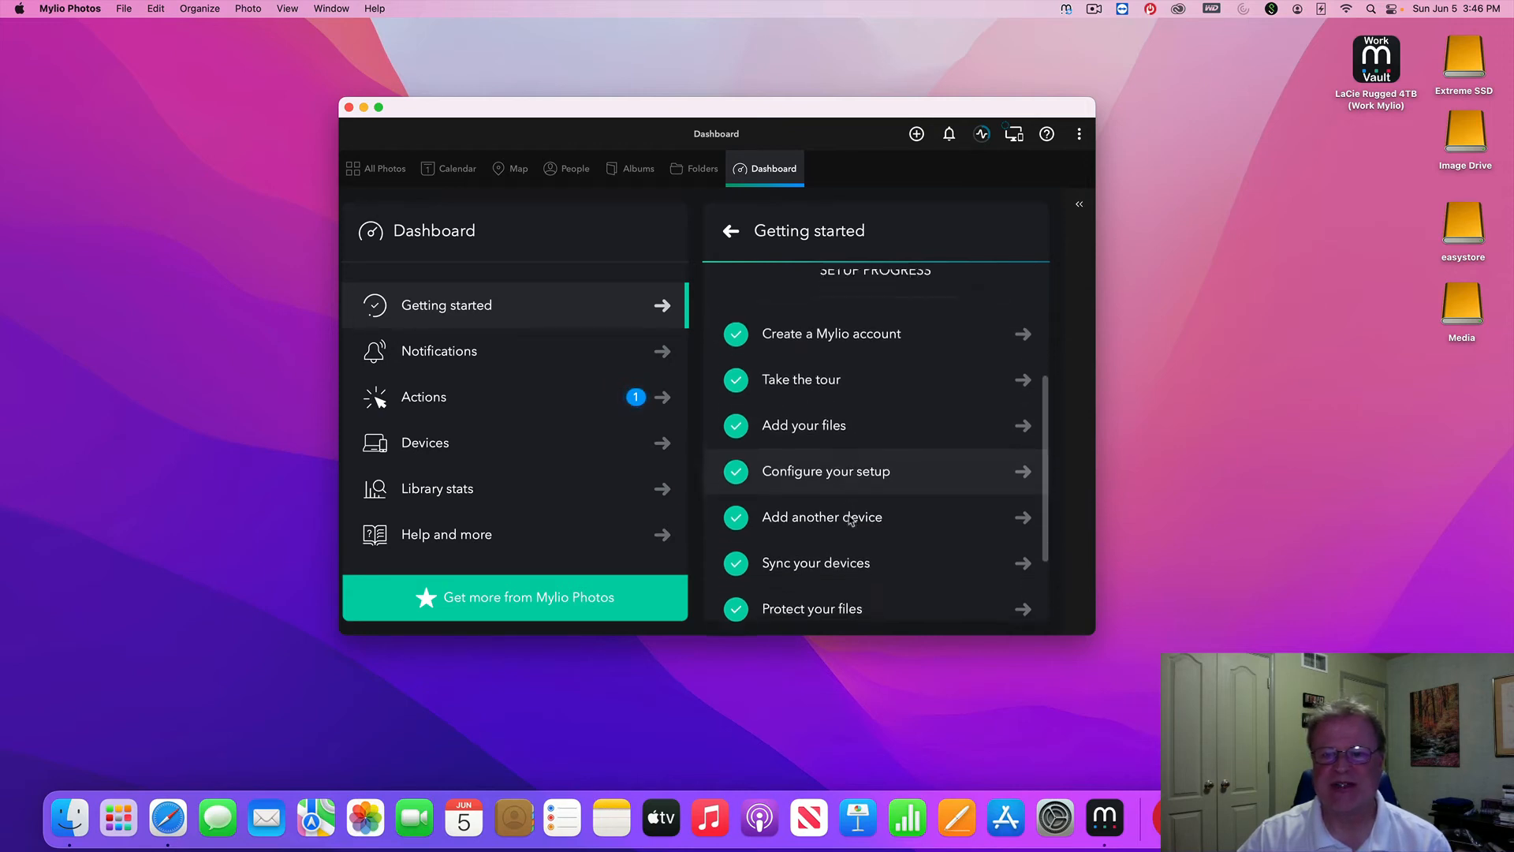
left_click(544, 402)
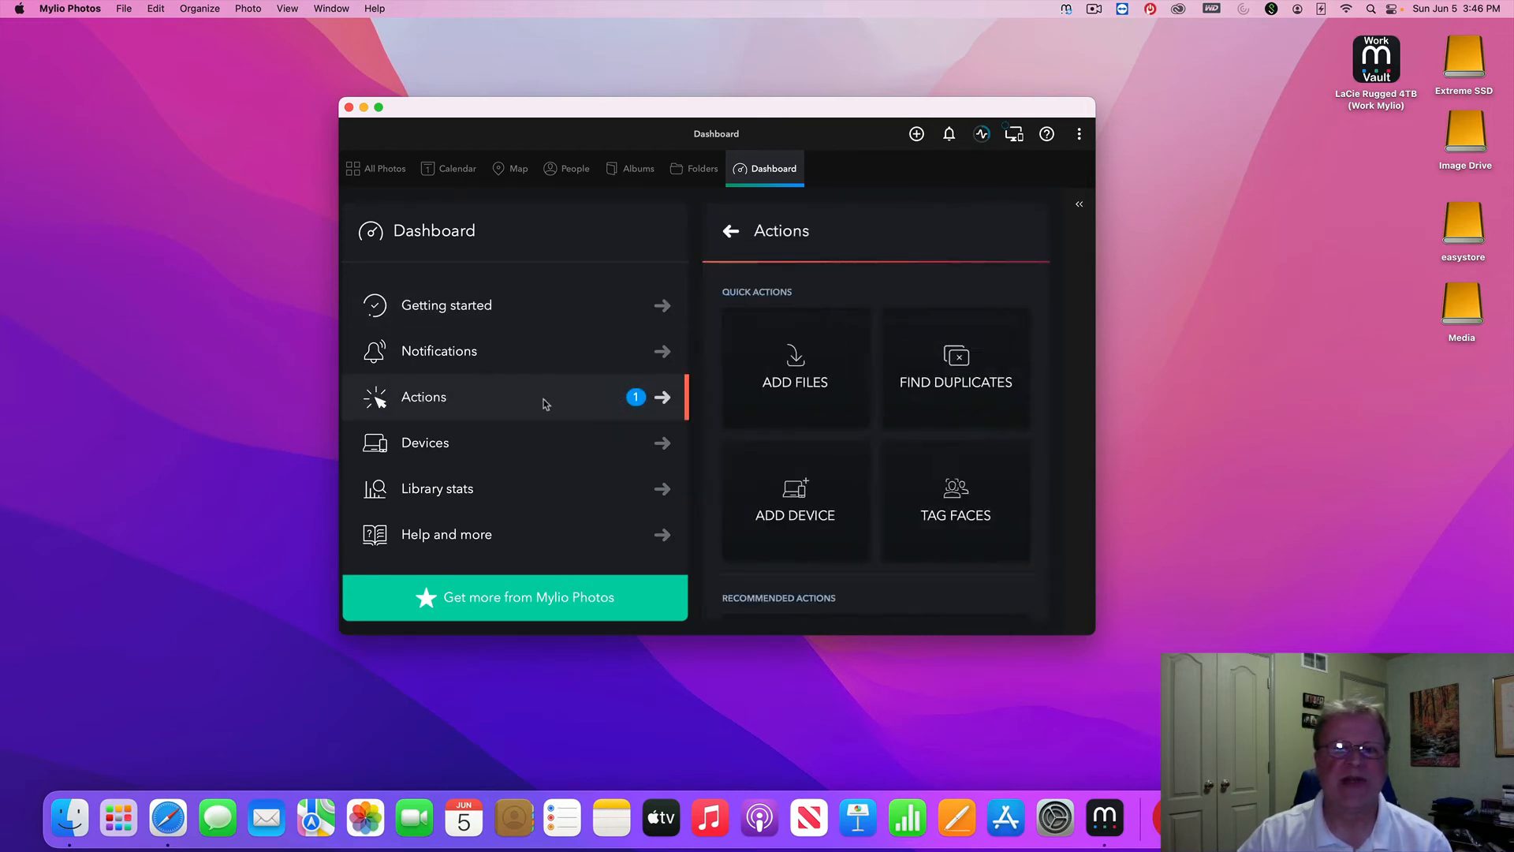
left_click(531, 443)
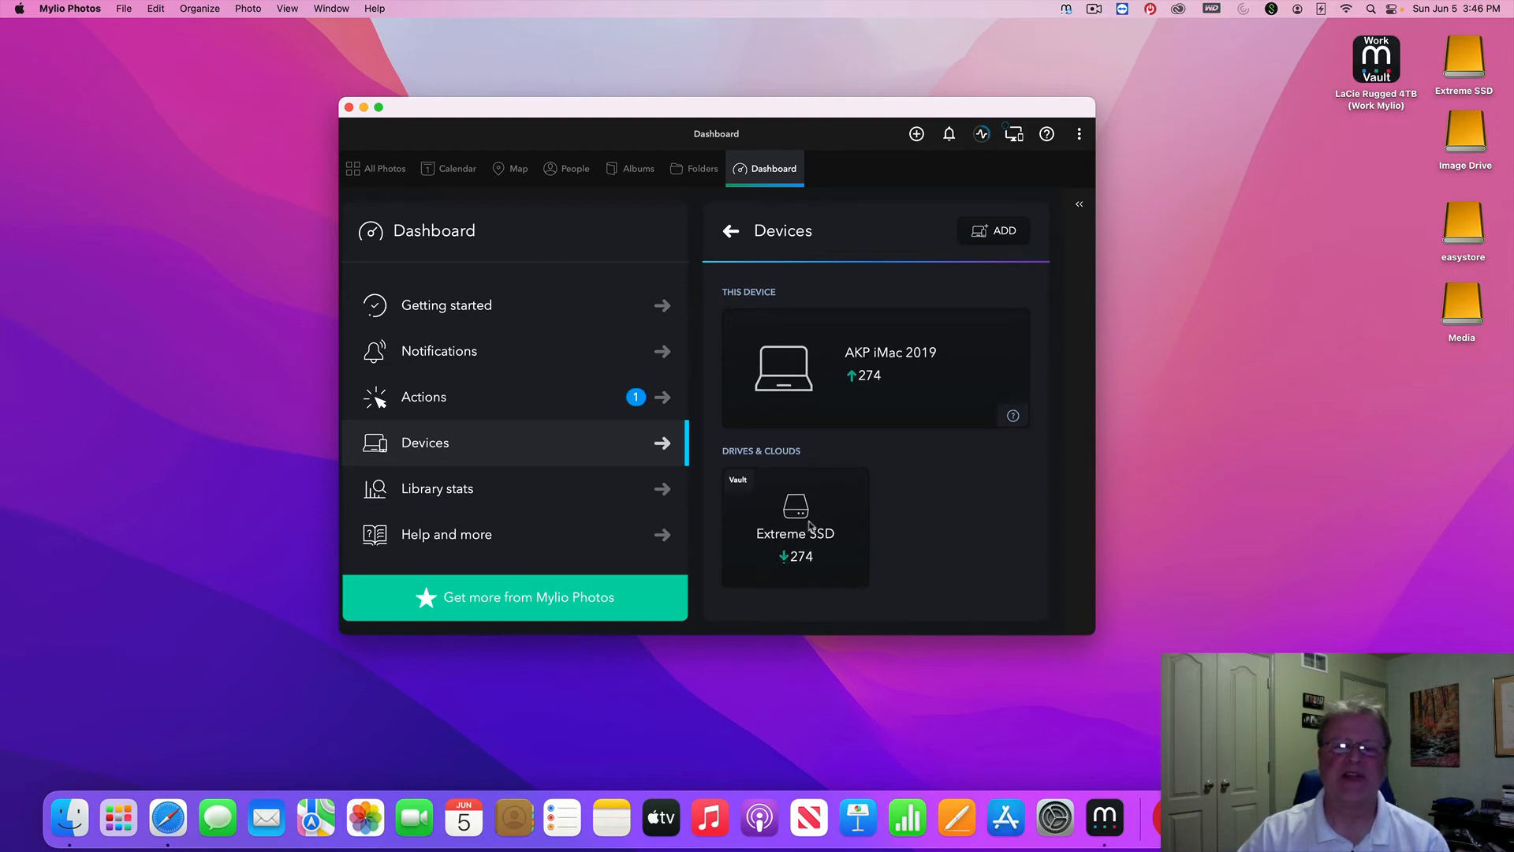
double_click(1467, 72)
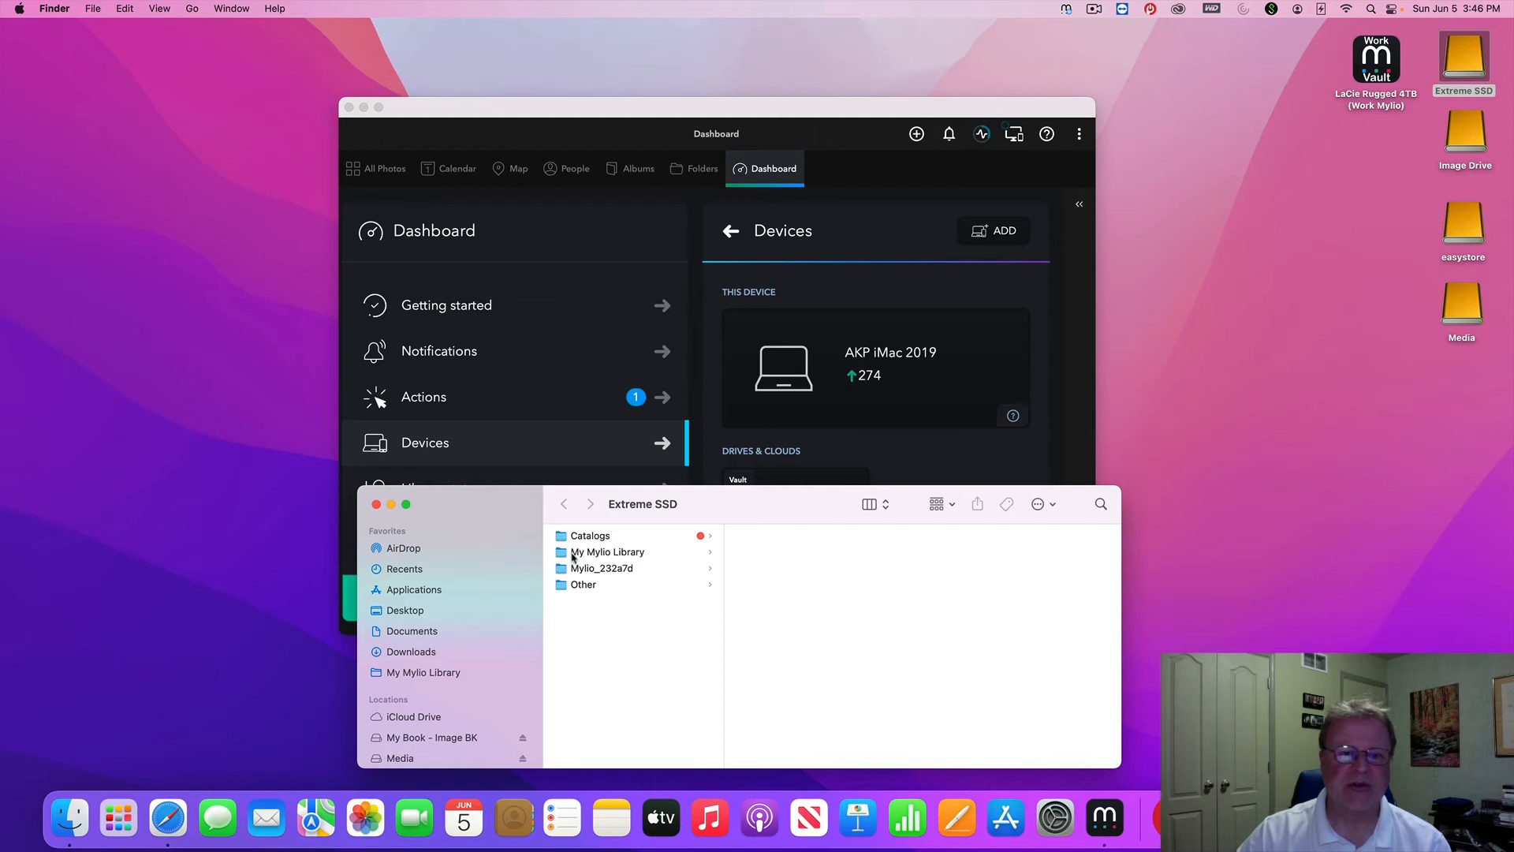
left_click(609, 571)
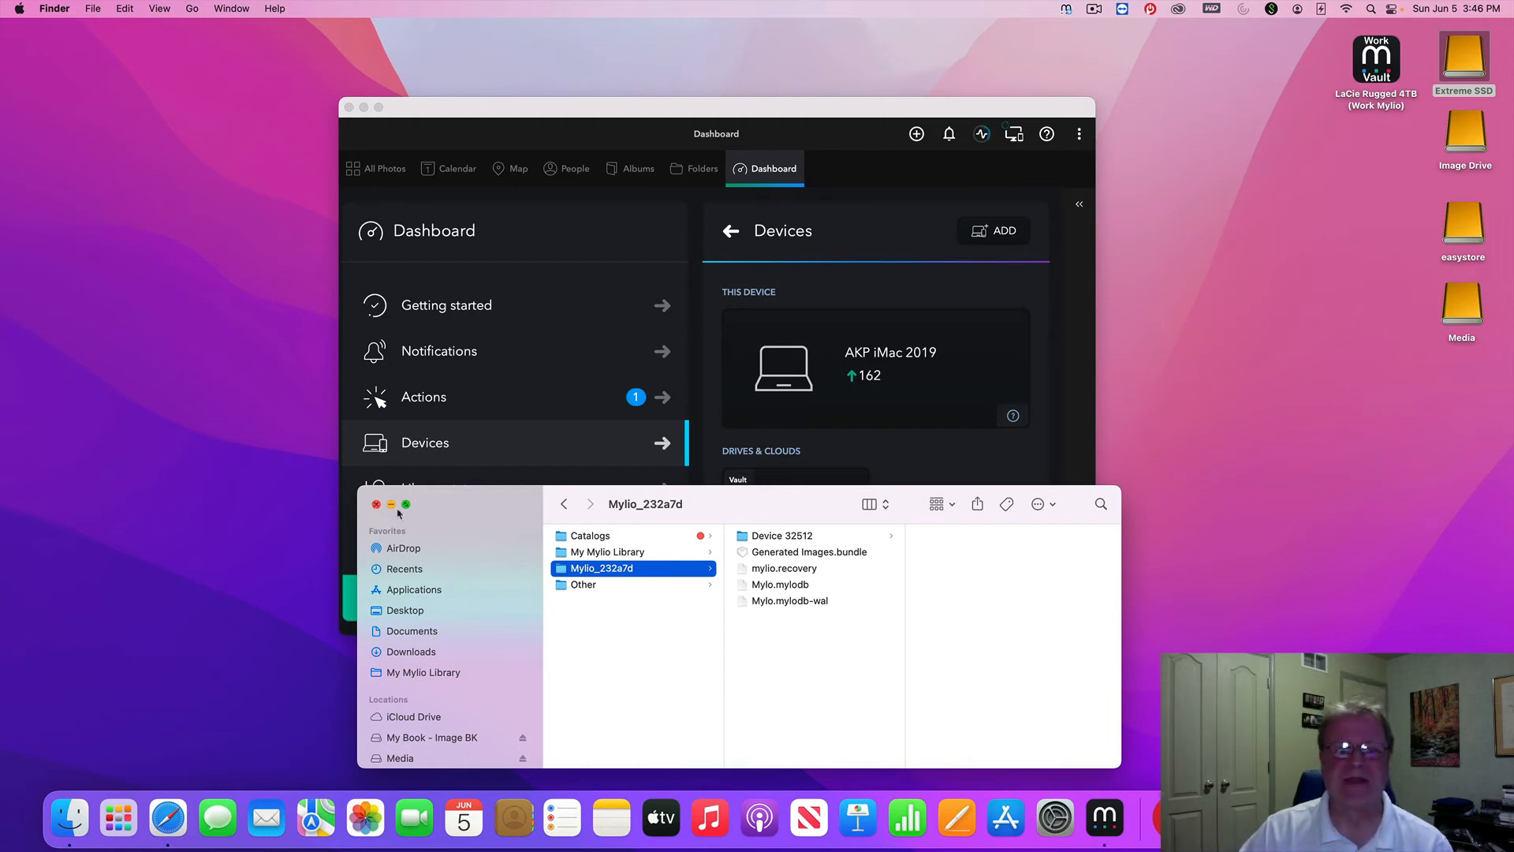
left_click(587, 554)
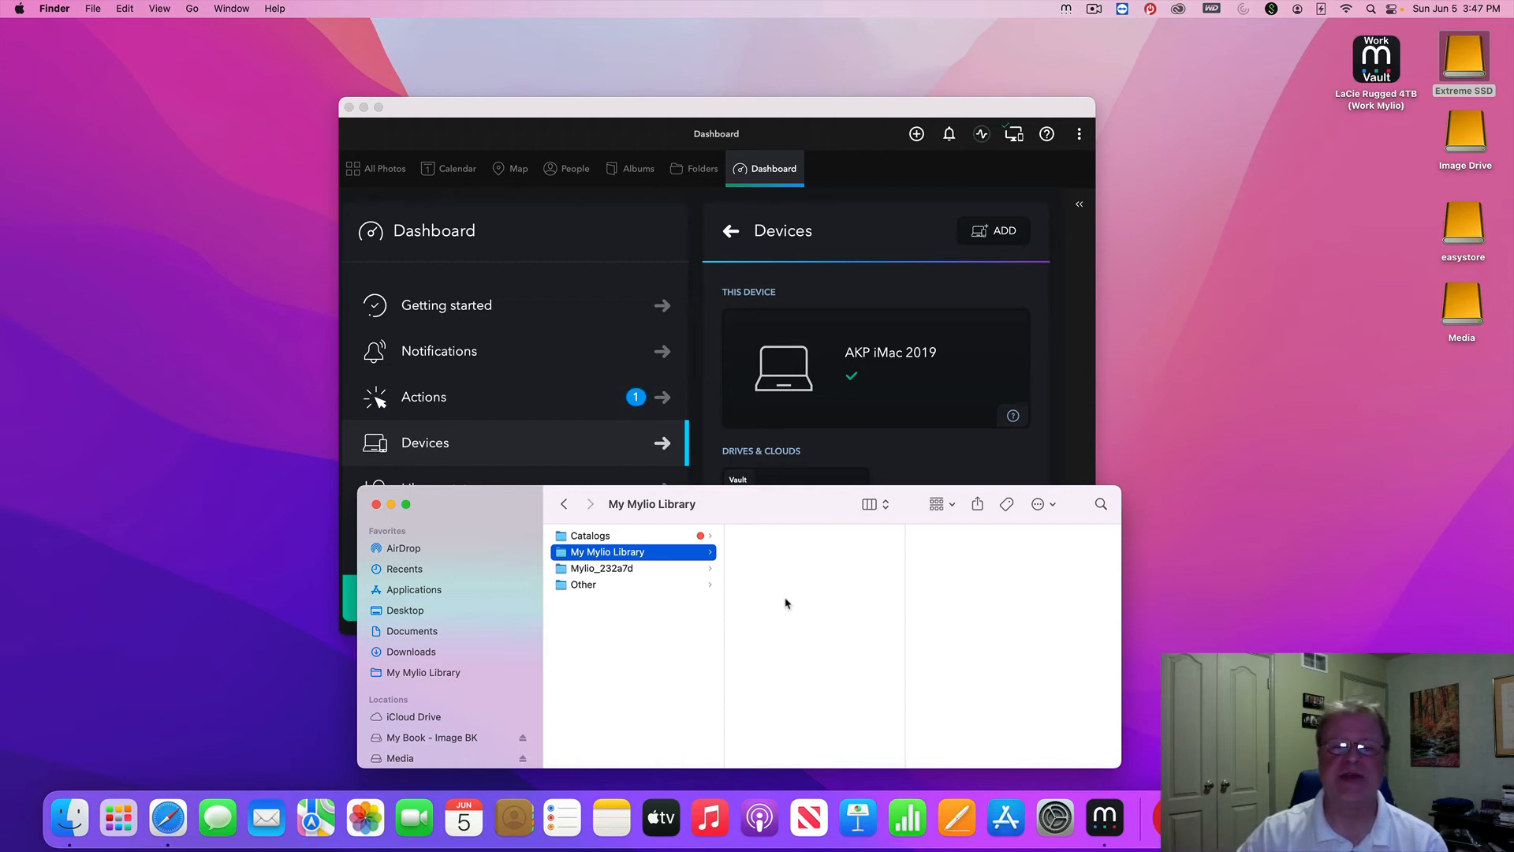
left_click(595, 569)
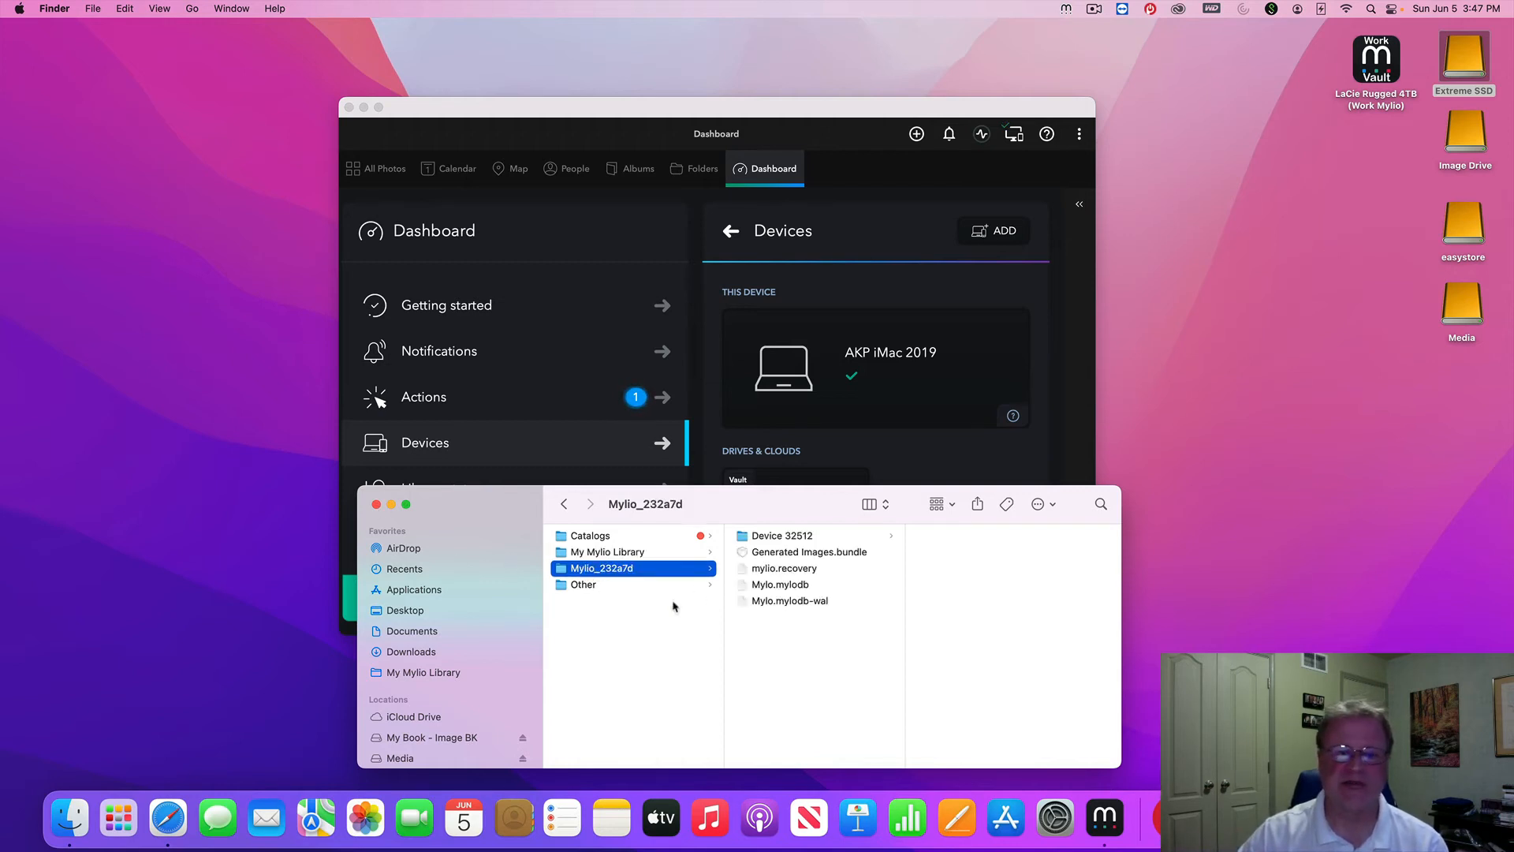
left_click(377, 505)
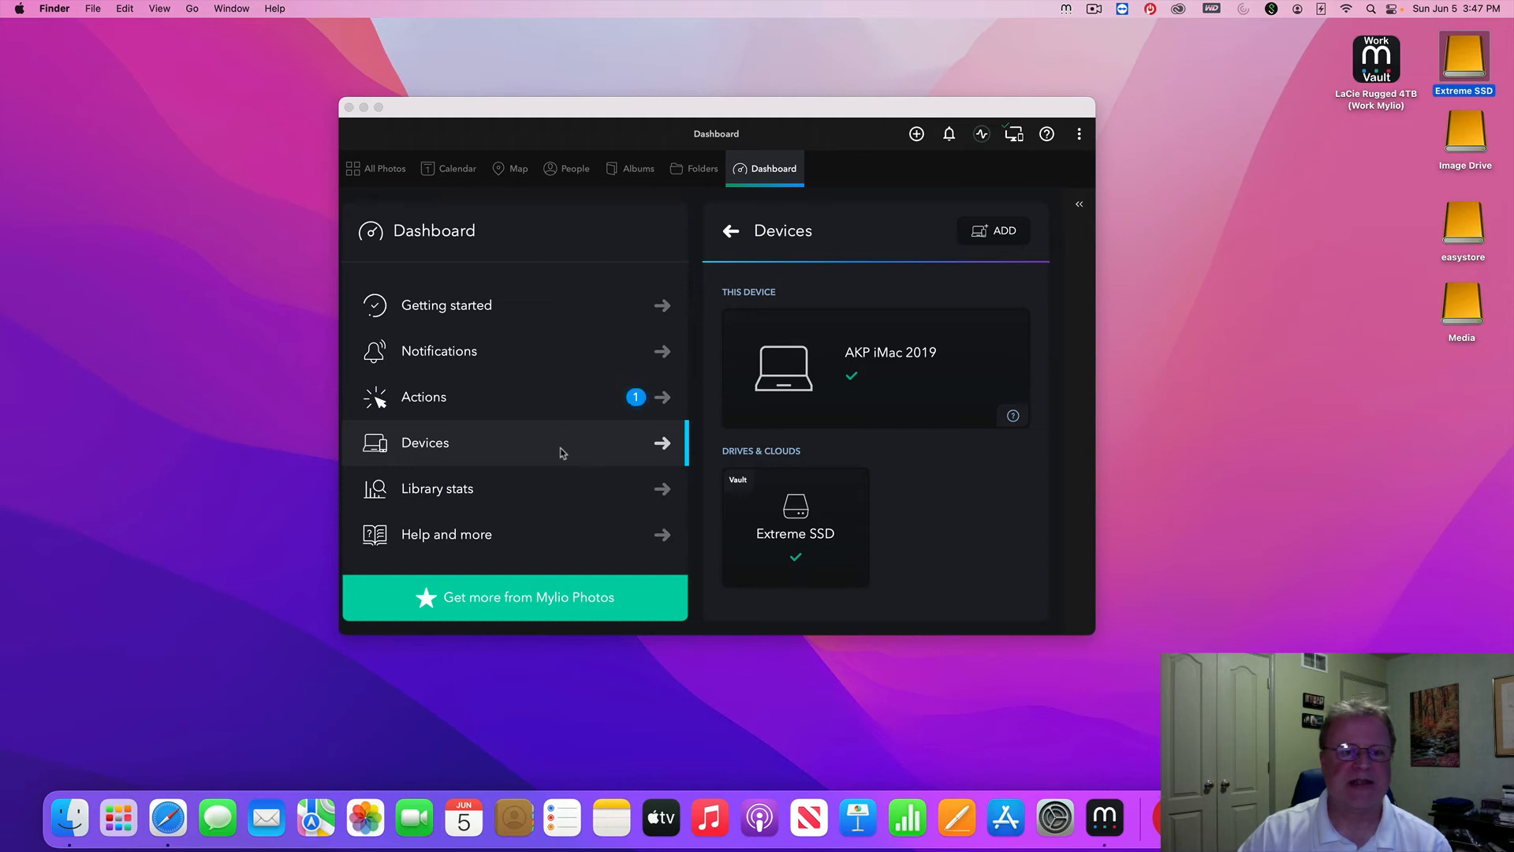
Clear all notifications and open Library stats, showing People (11) and File Types (637)
left_click(524, 317)
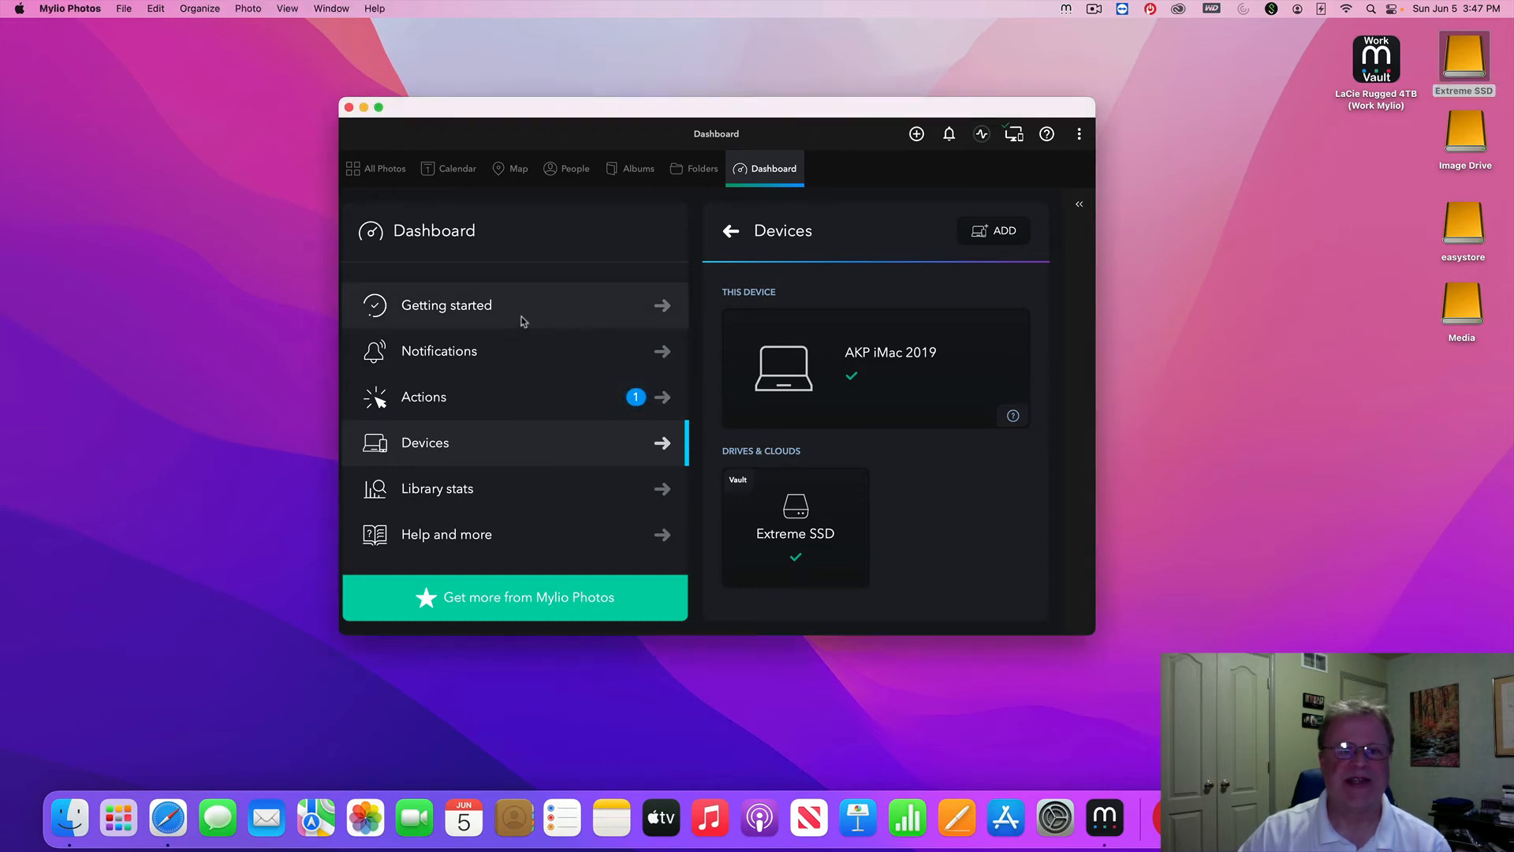
left_click(521, 314)
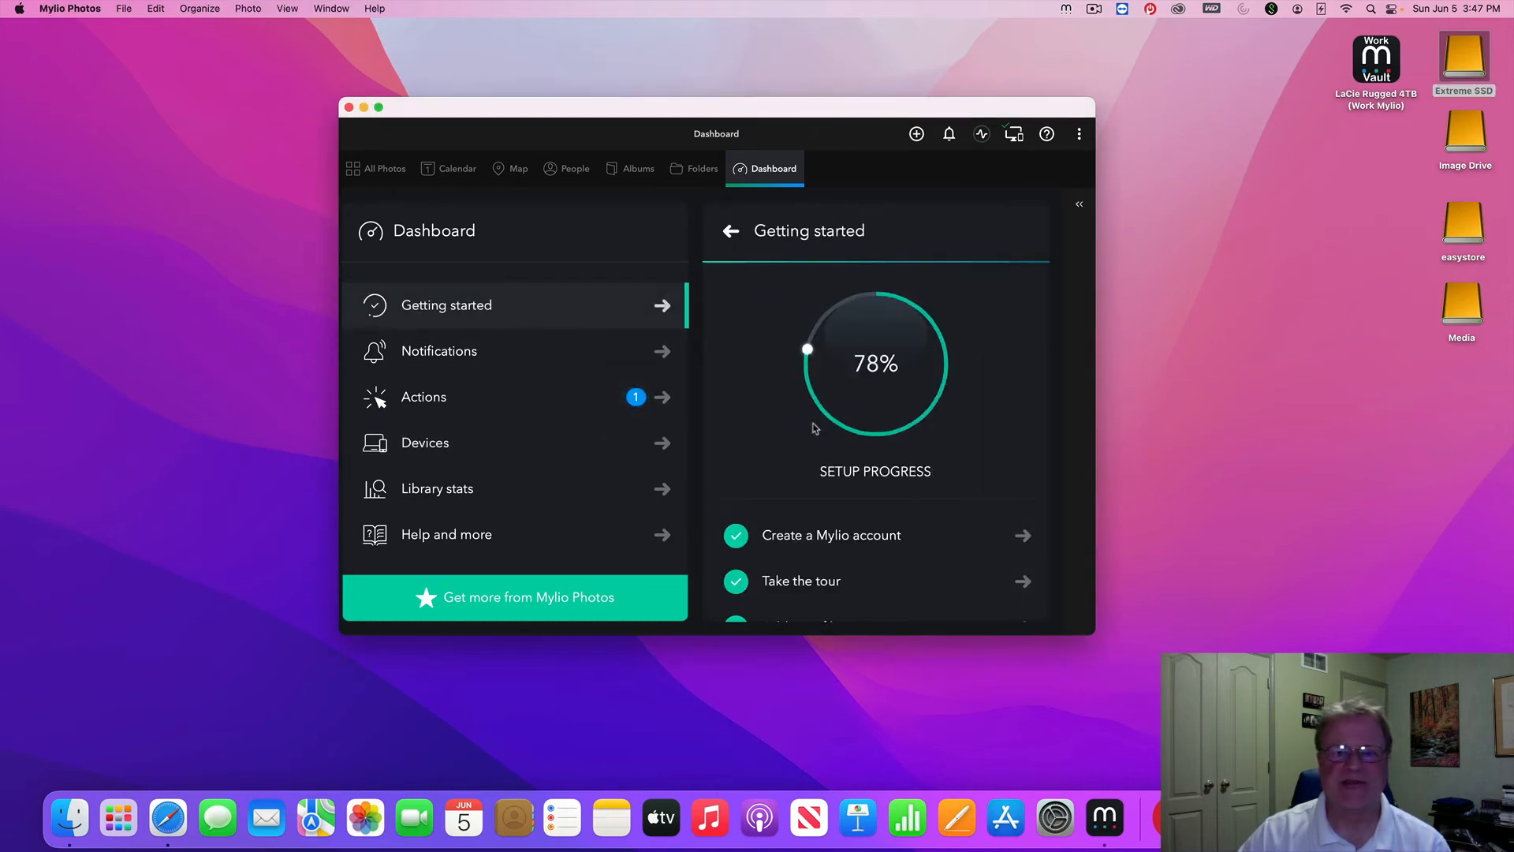
left_click(541, 363)
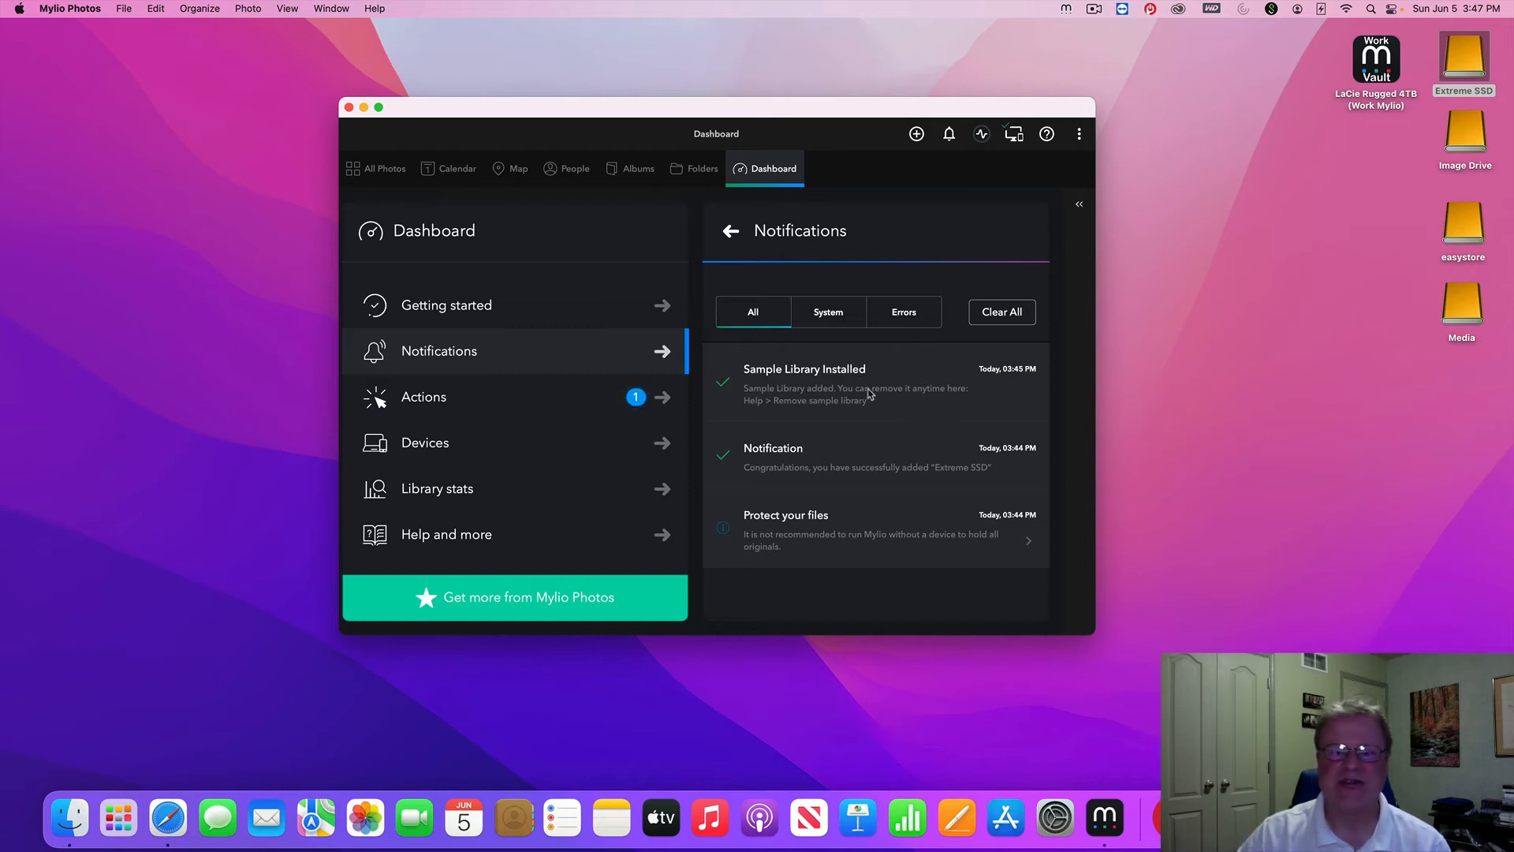
left_click(998, 316)
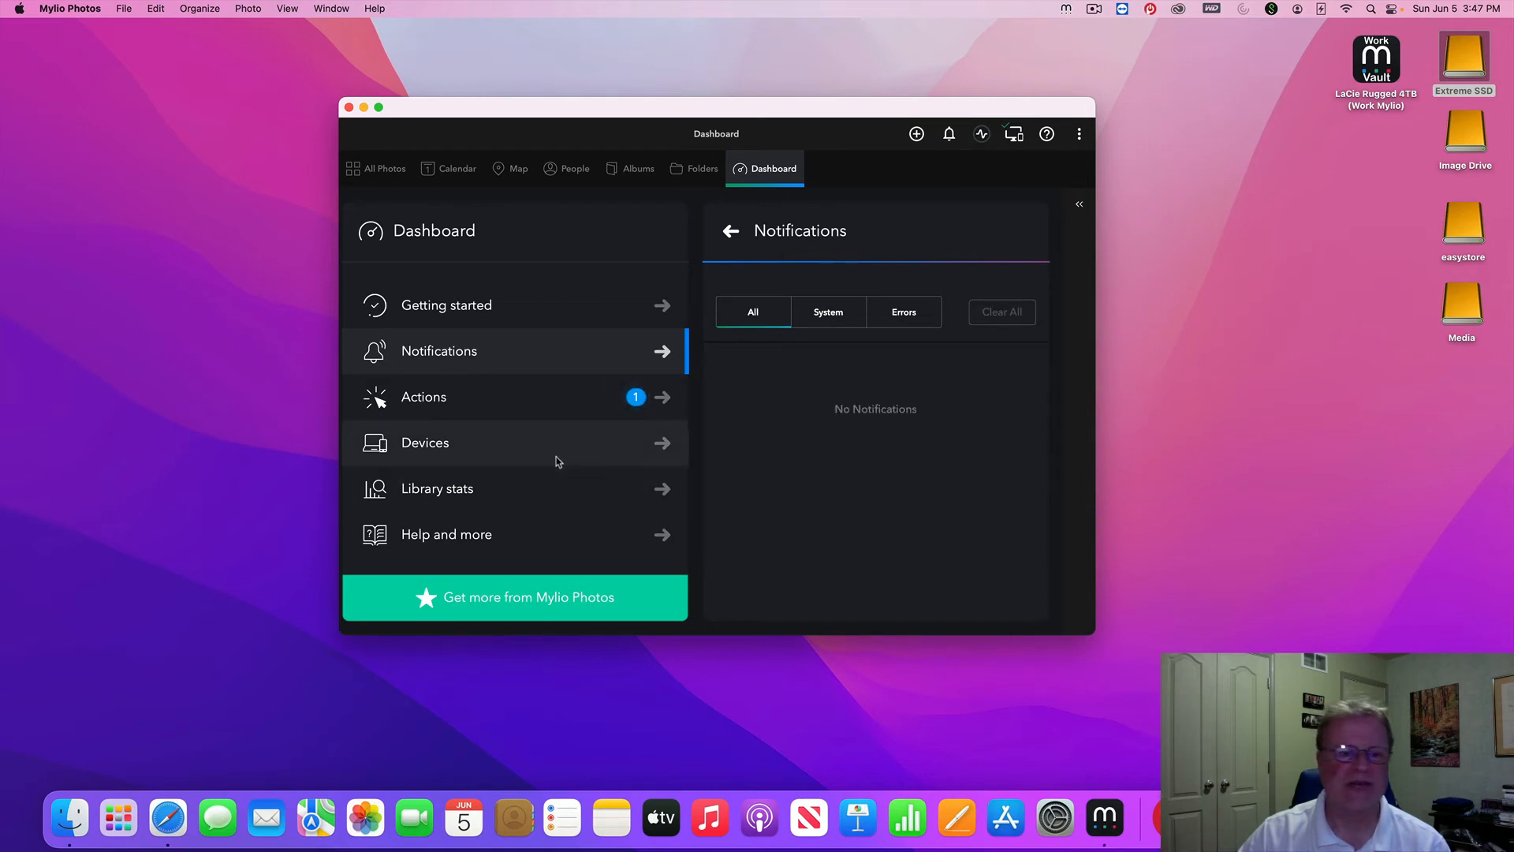
left_click(542, 498)
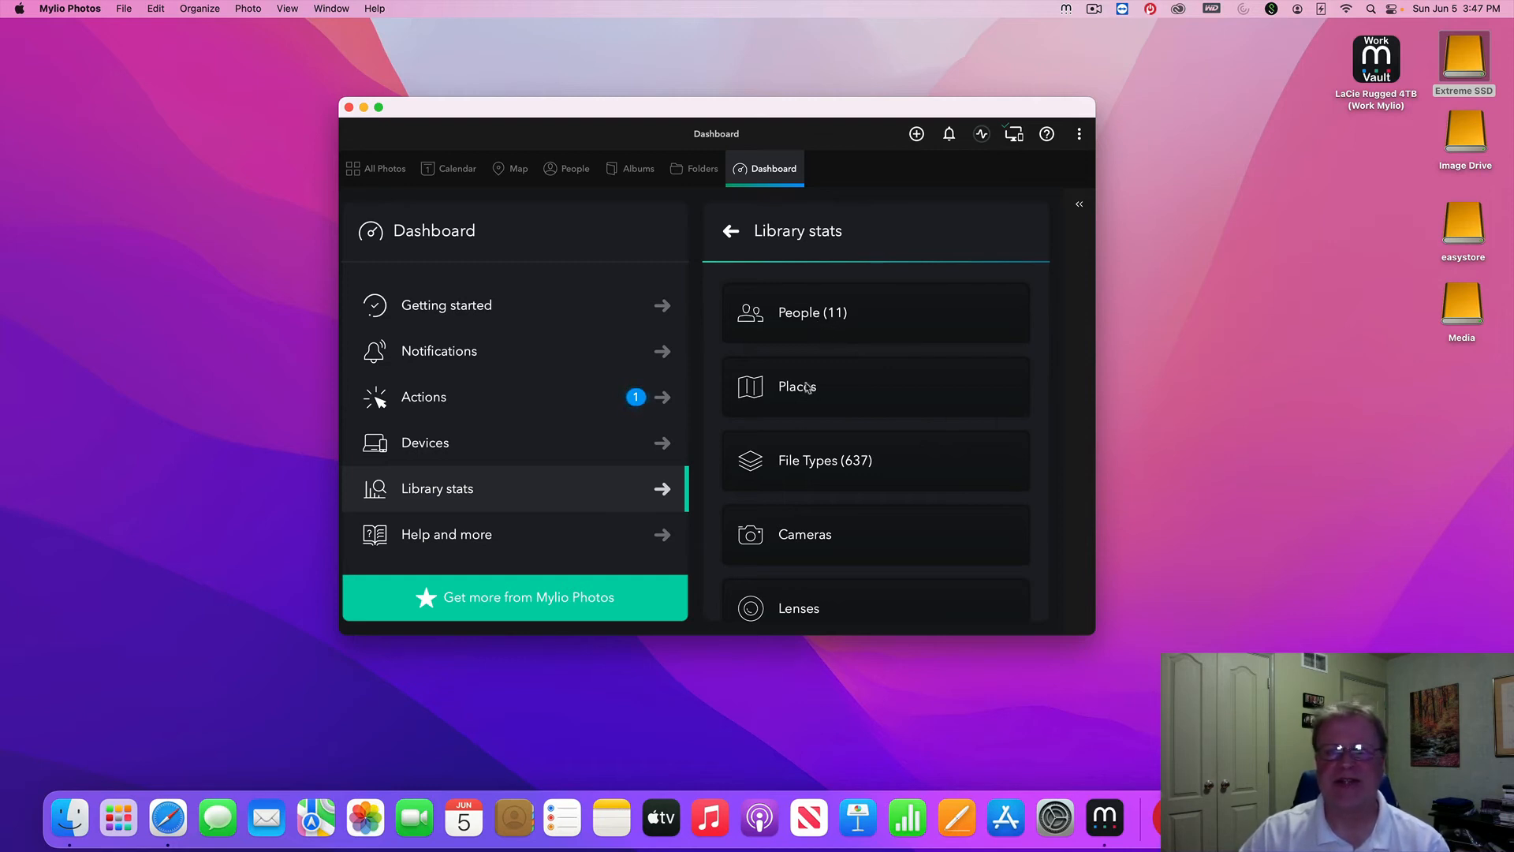
Browse the File Types, Cameras and Lenses stats, then return to the main Dashboard list
left_click(824, 470)
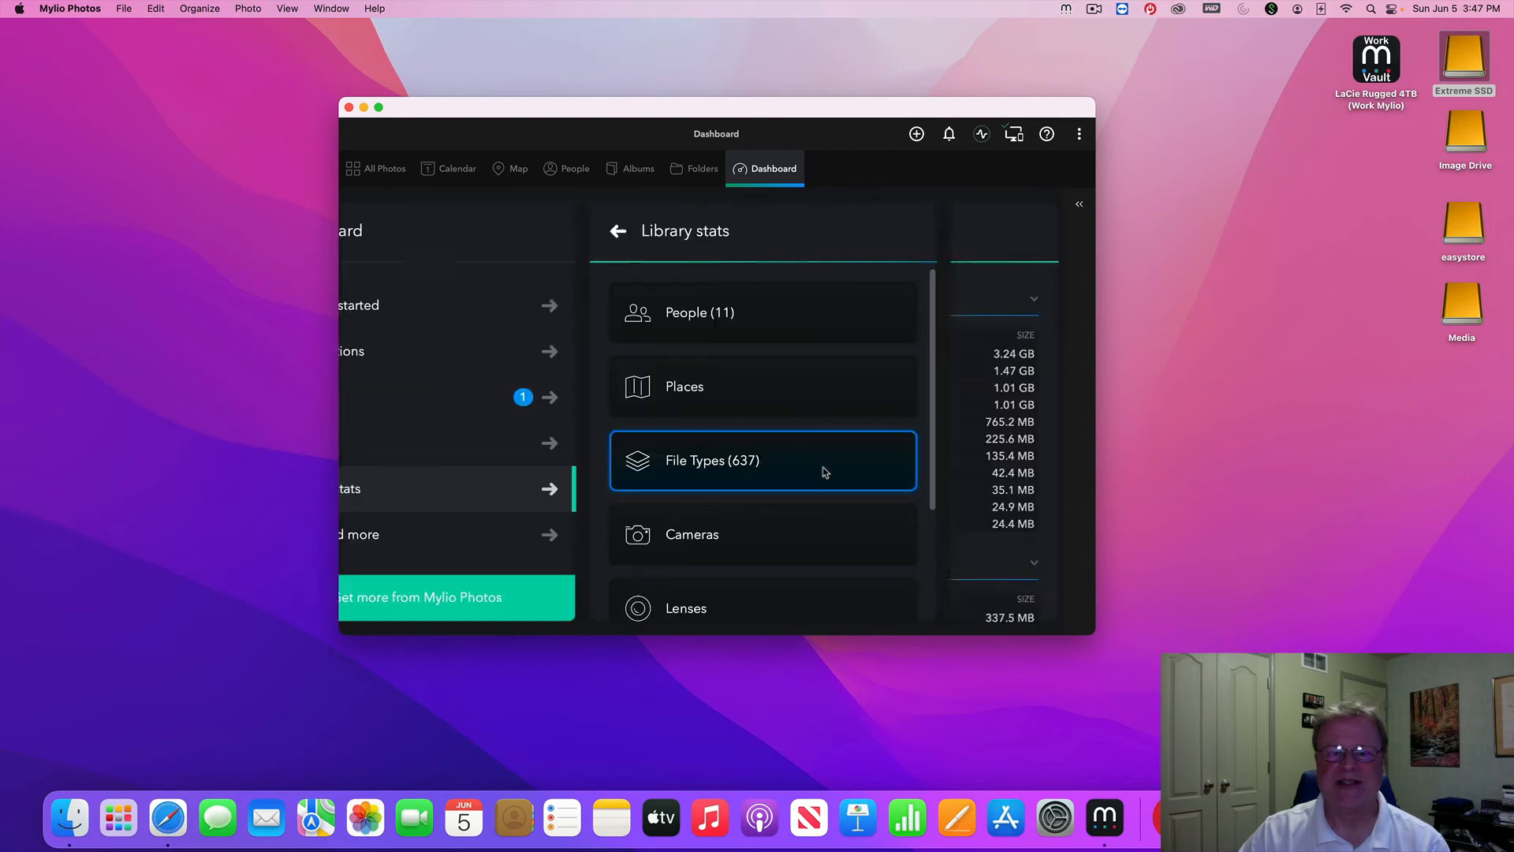
left_click(575, 542)
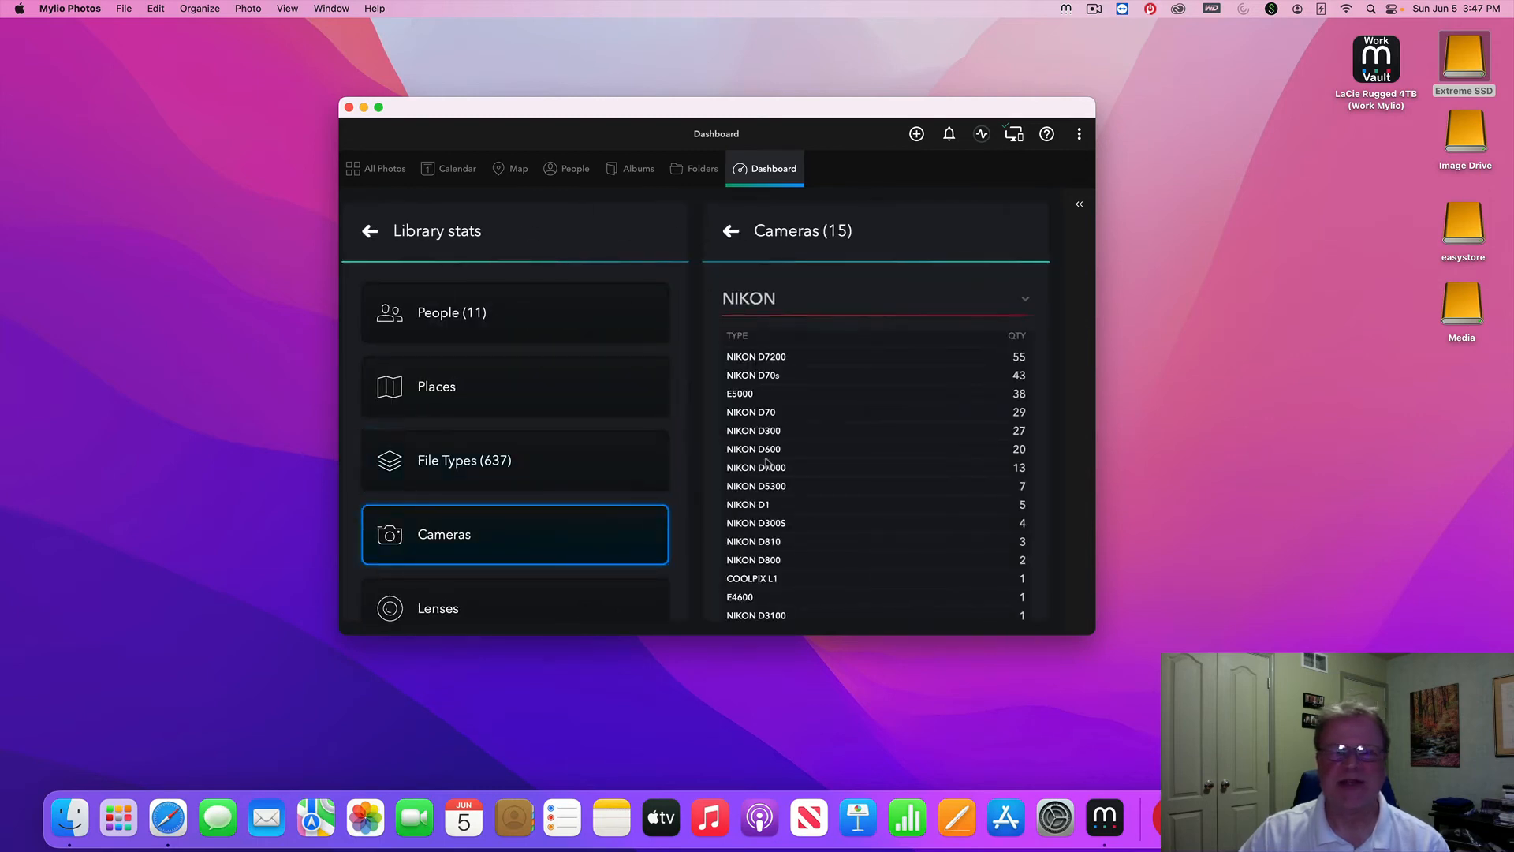
left_click(484, 617)
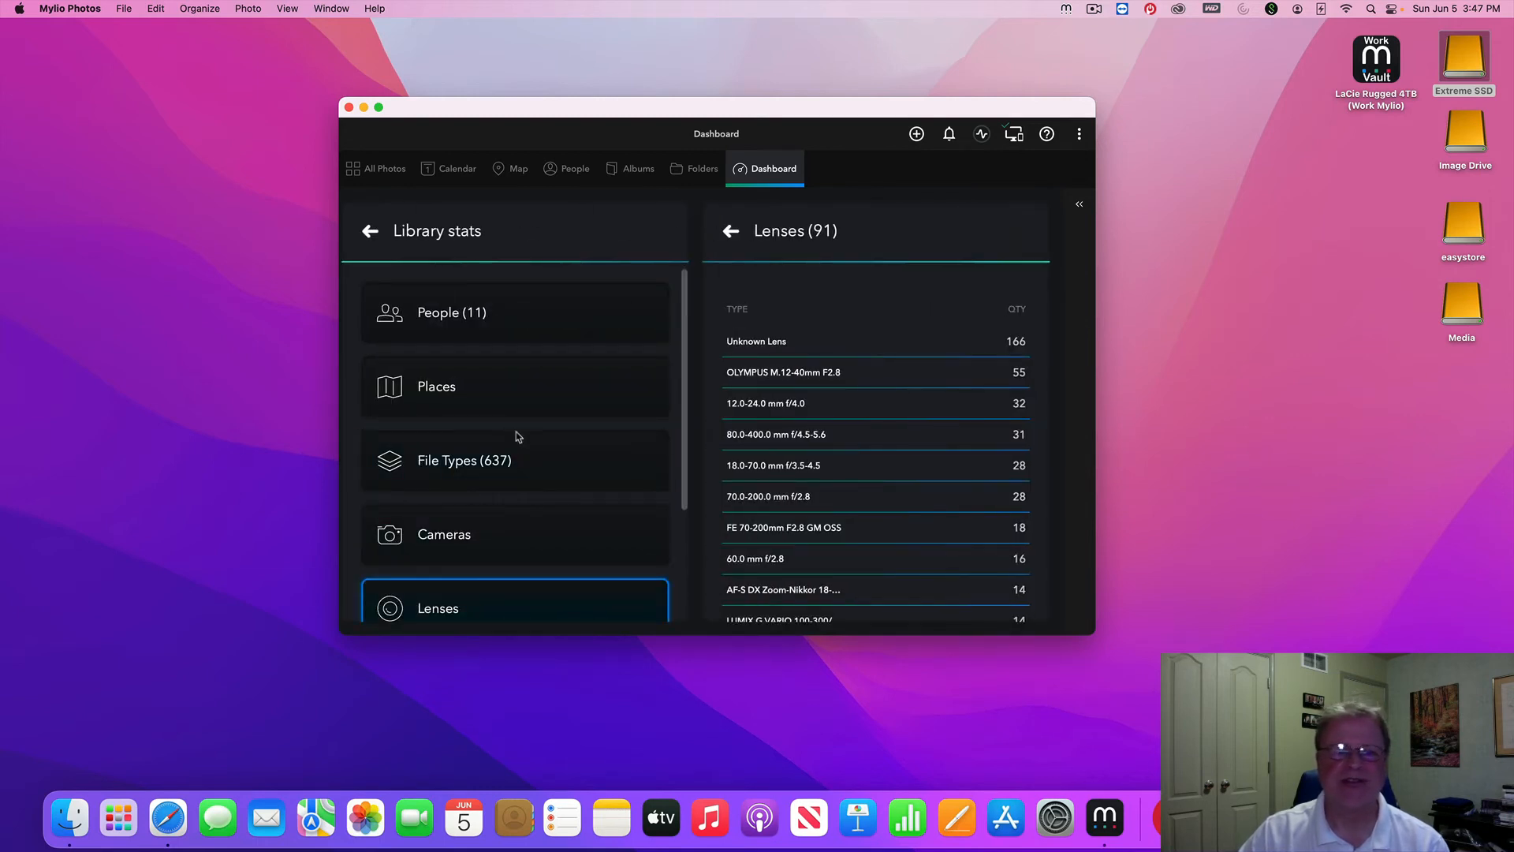
left_click(375, 232)
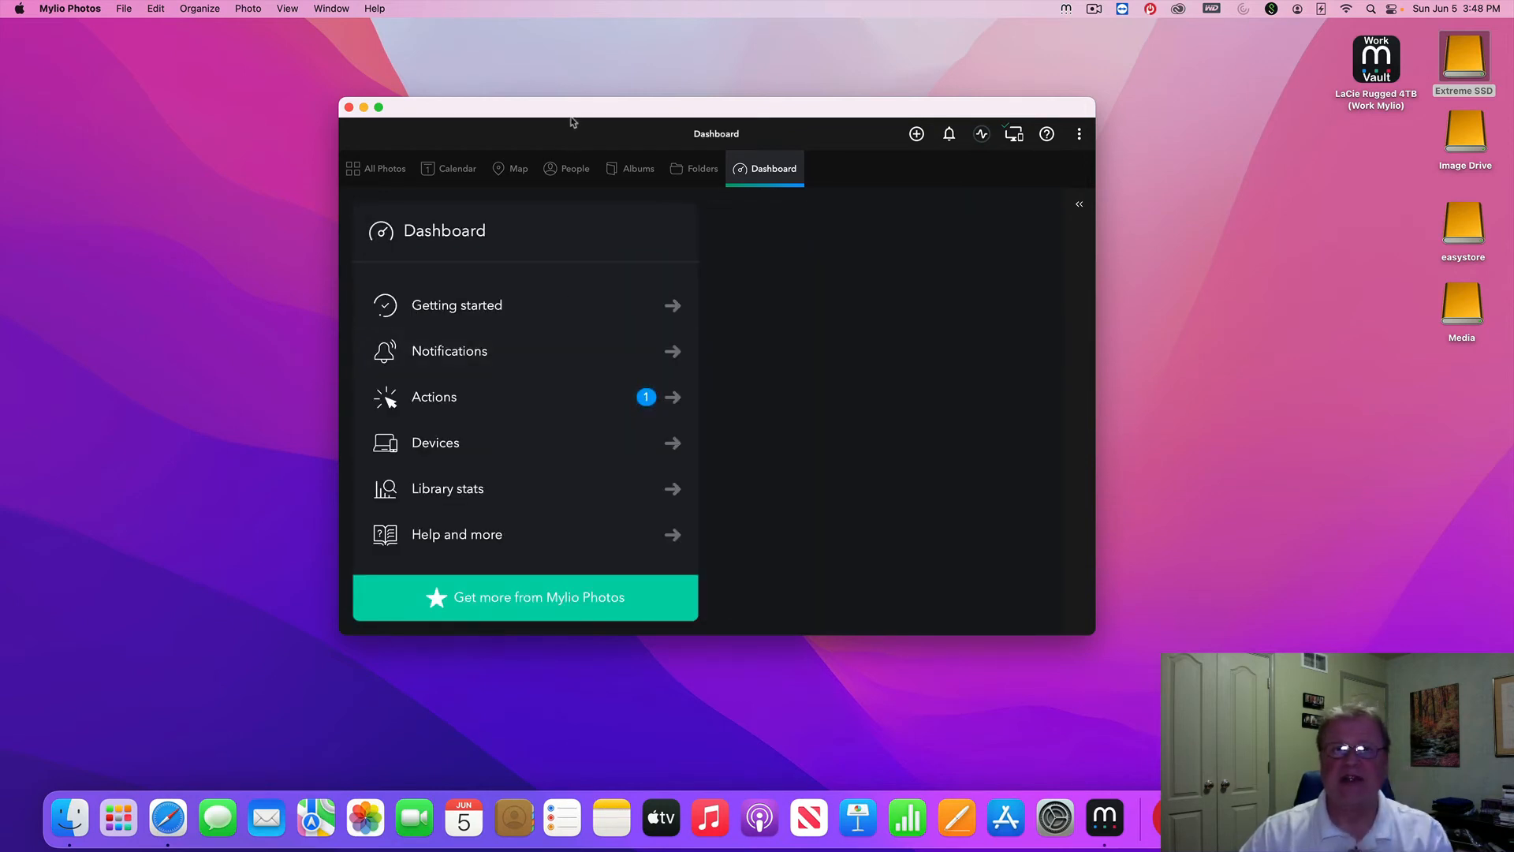
Move the Mylio Photos window up and left and enlarge it wider
left_click_drag(575, 115, 420, 38)
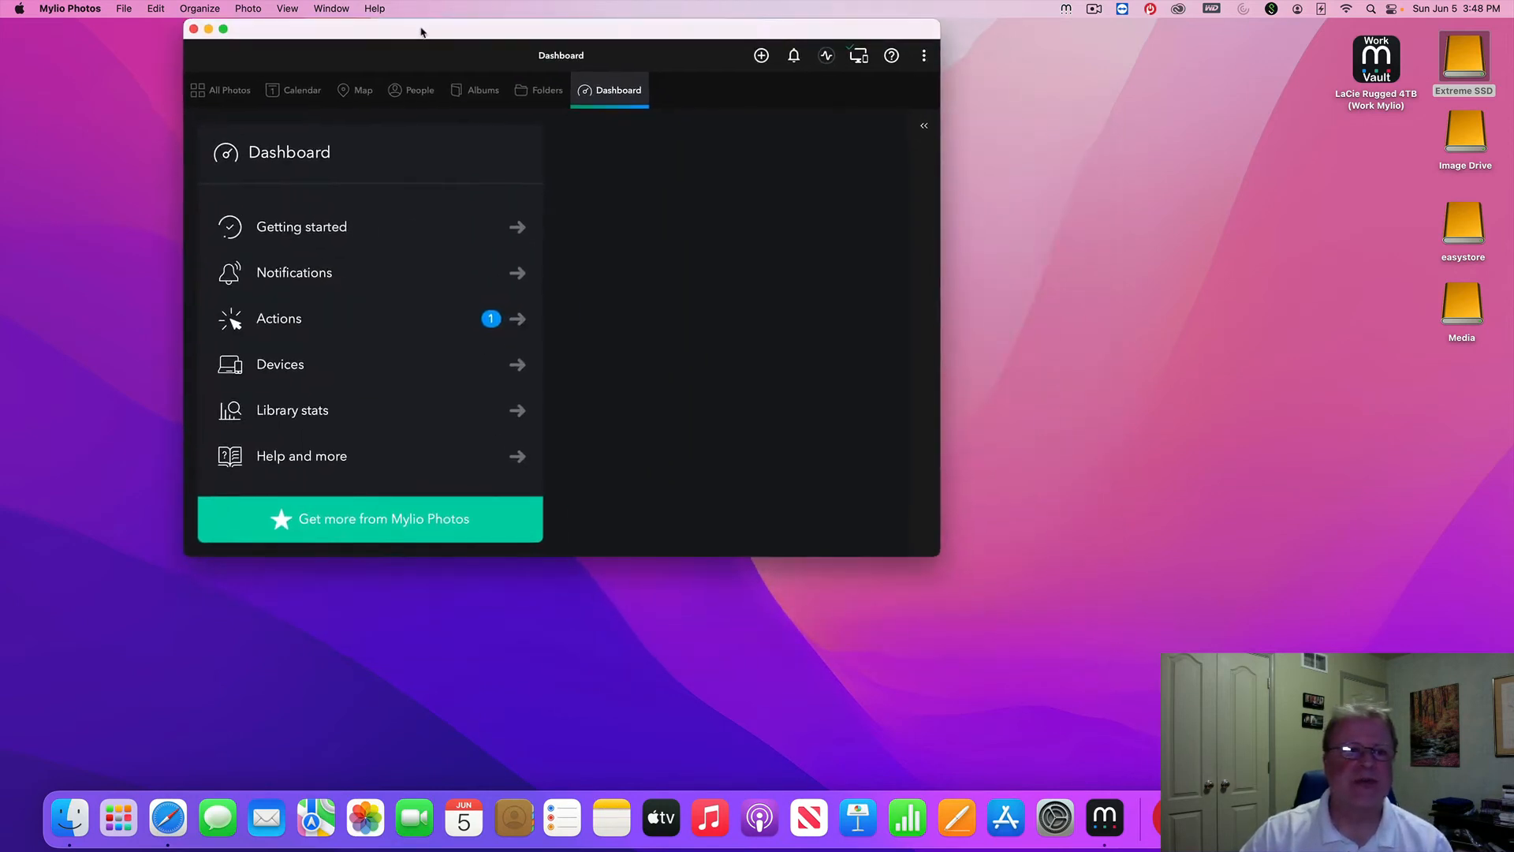
left_click_drag(931, 553, 1314, 756)
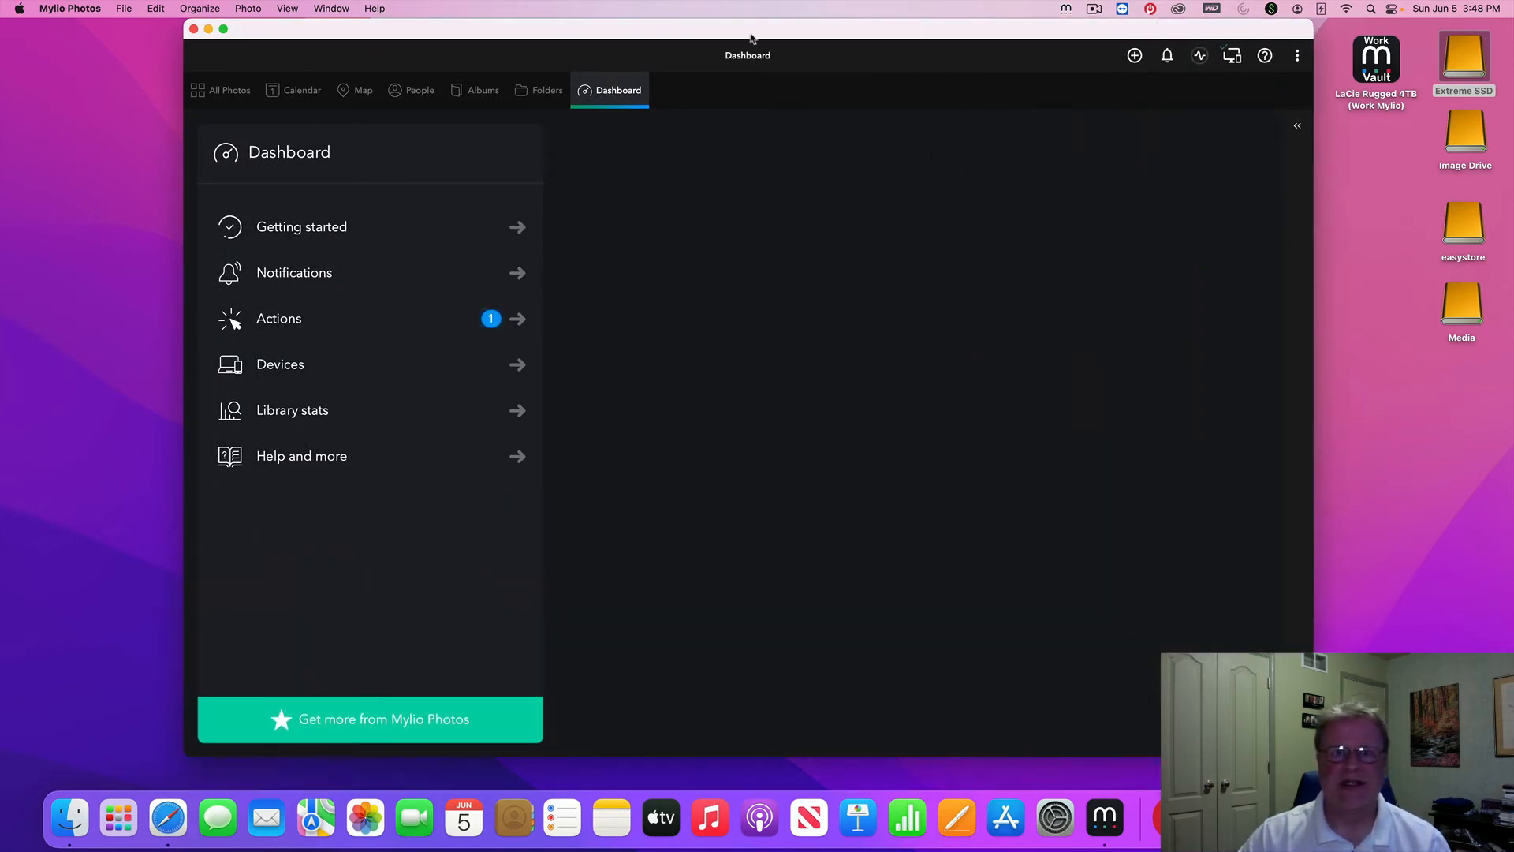
left_click_drag(749, 33, 597, 35)
left_click_drag(1161, 759, 1341, 769)
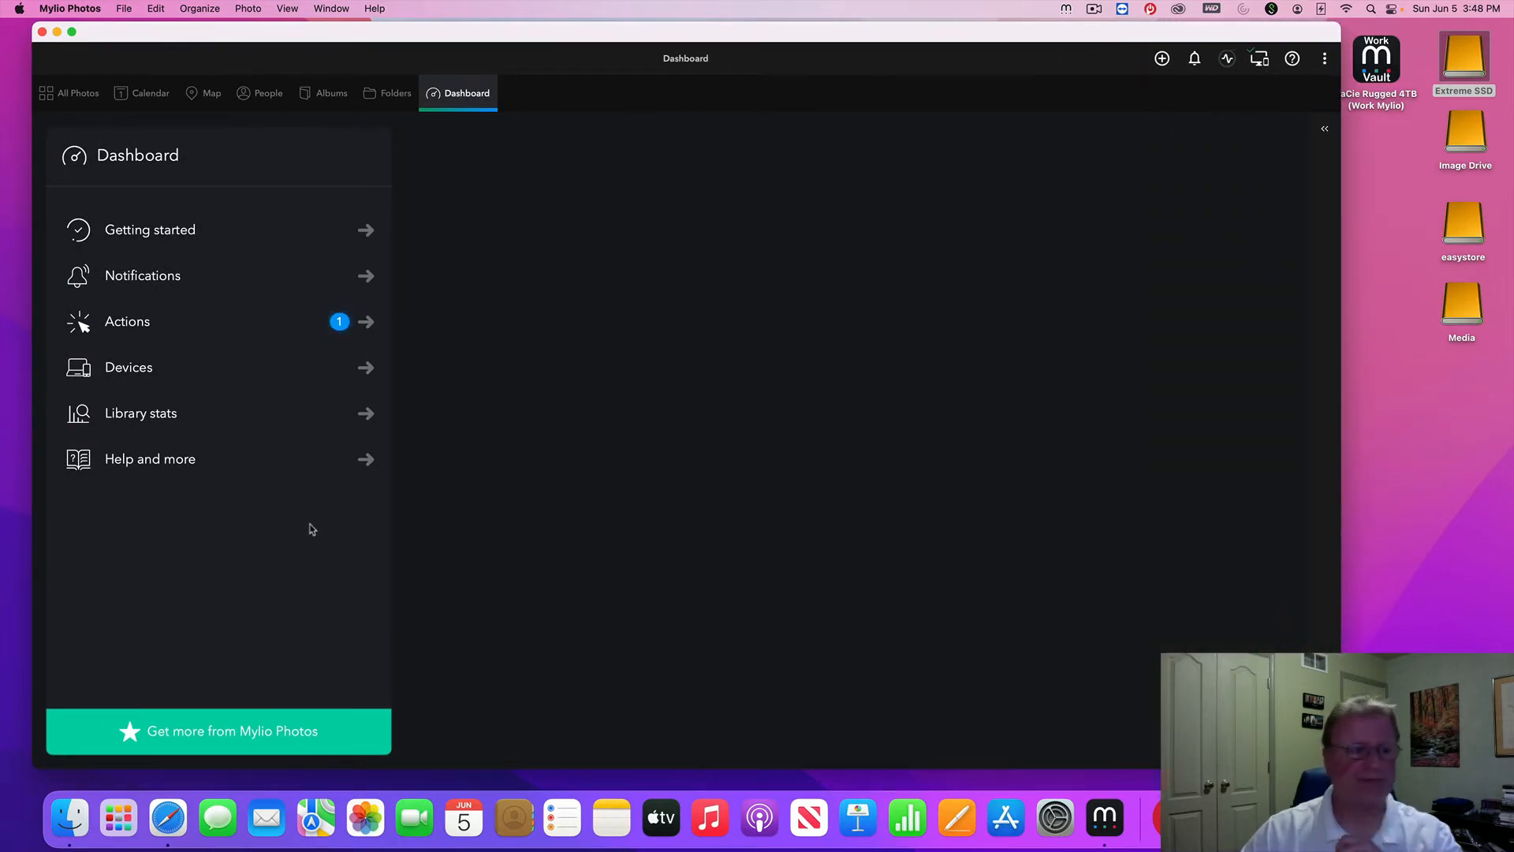
Show the Devices panel again, listing this computer and the Extreme SSD vault, both checked
left_click(176, 382)
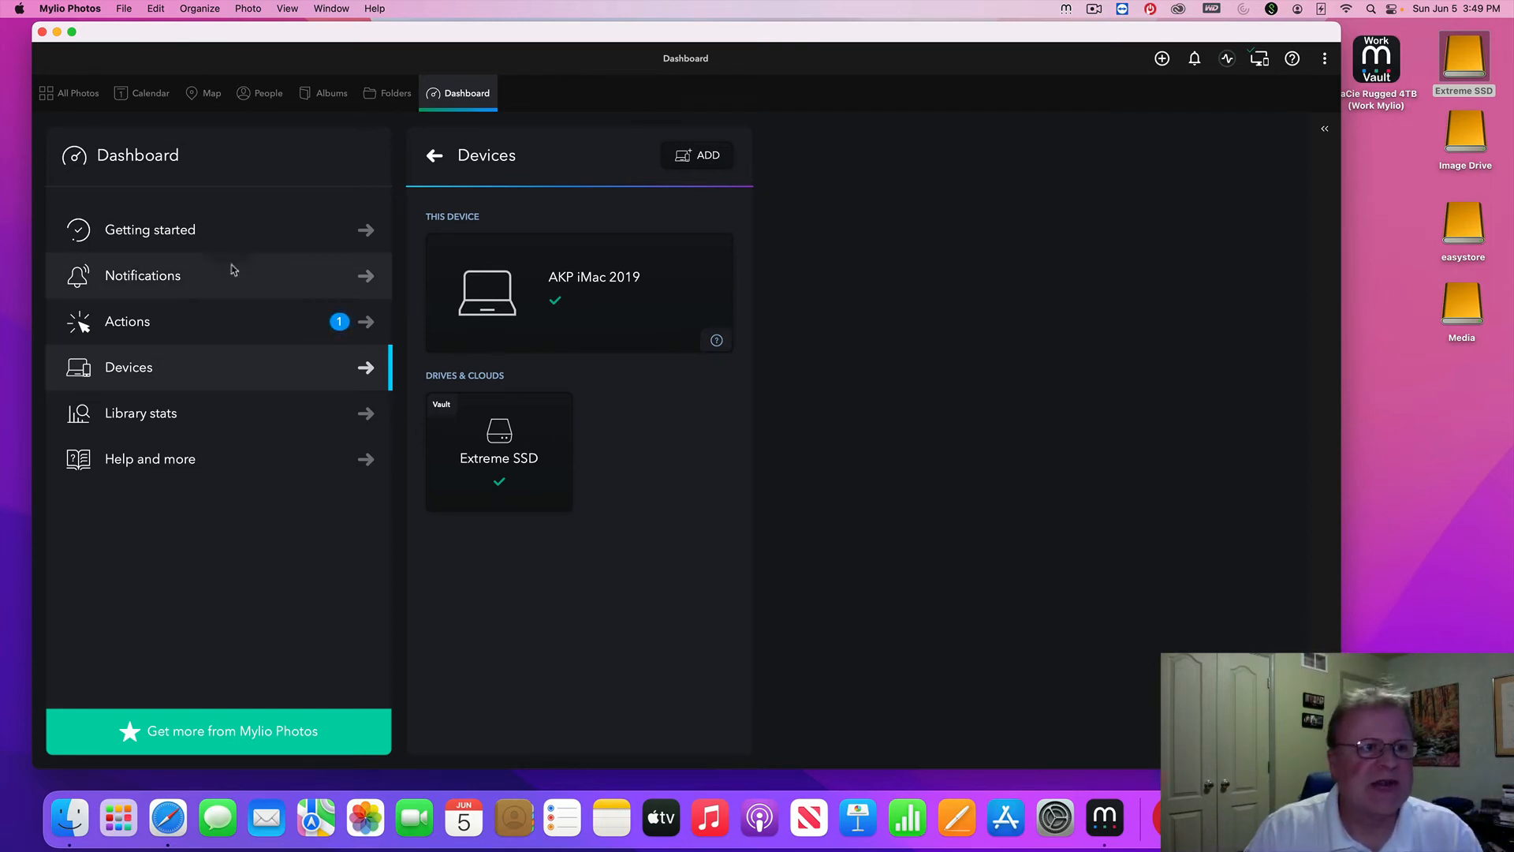
Switch to All Photos, shrink thumbnails to 11% and scroll through the dense library grid
left_click(70, 101)
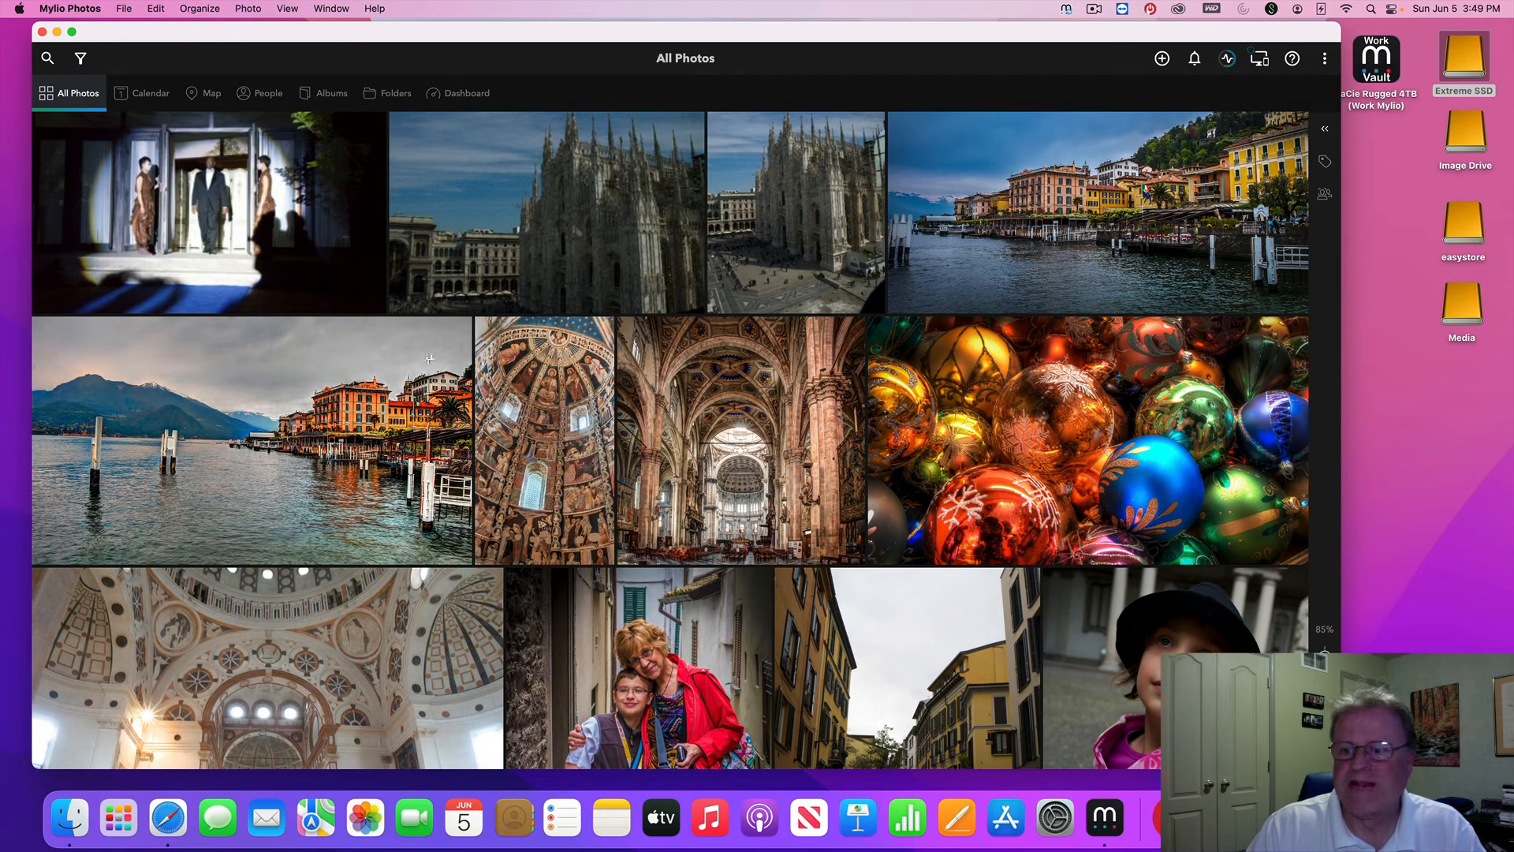
left_click_drag(1325, 658, 1325, 730)
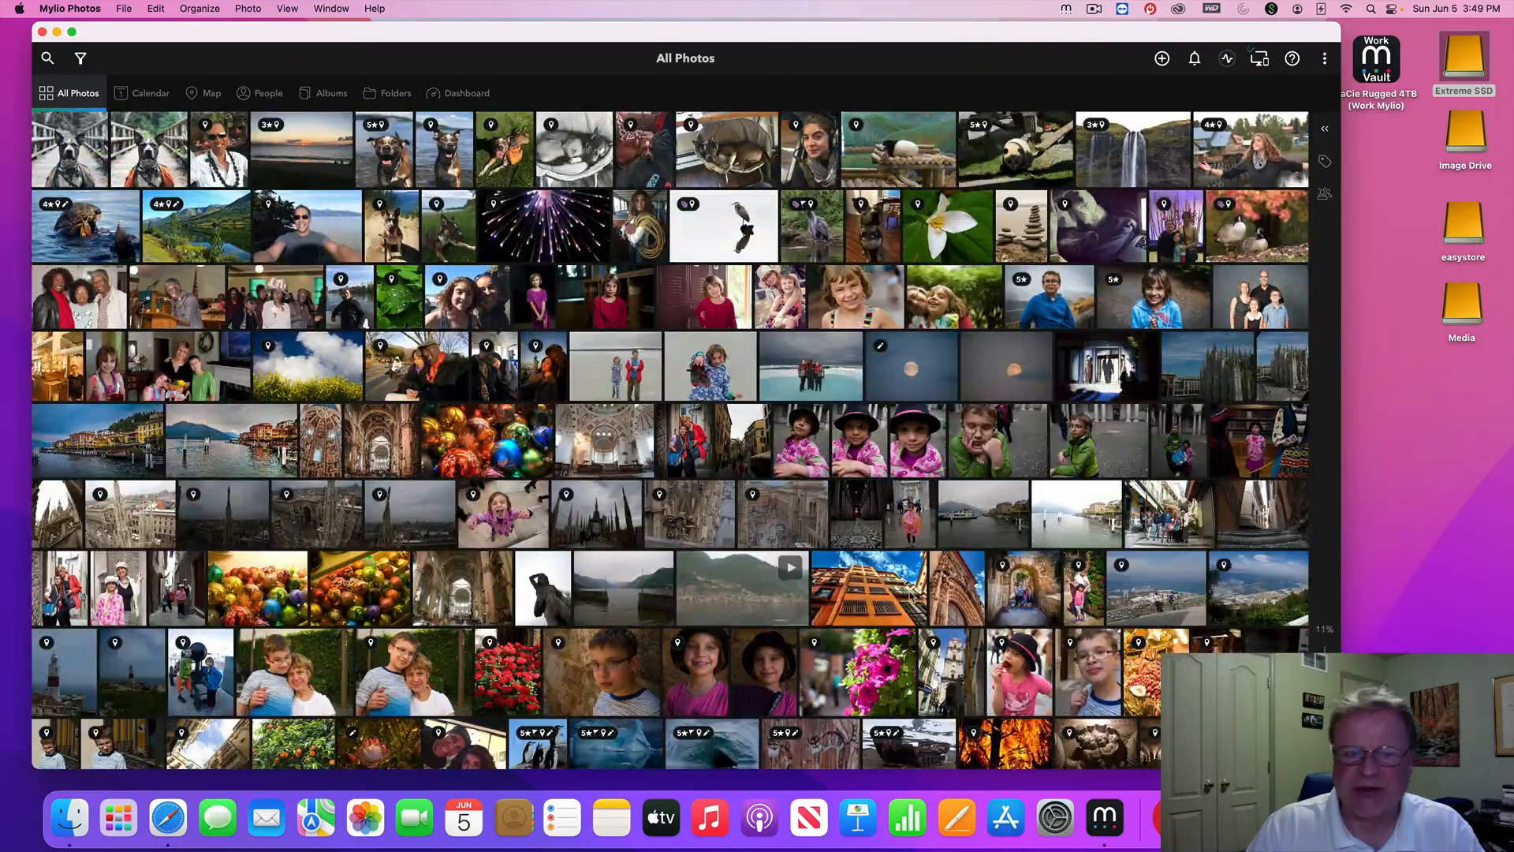
scroll(911, 597, "down", 20)
scroll(912, 597, "down", 5)
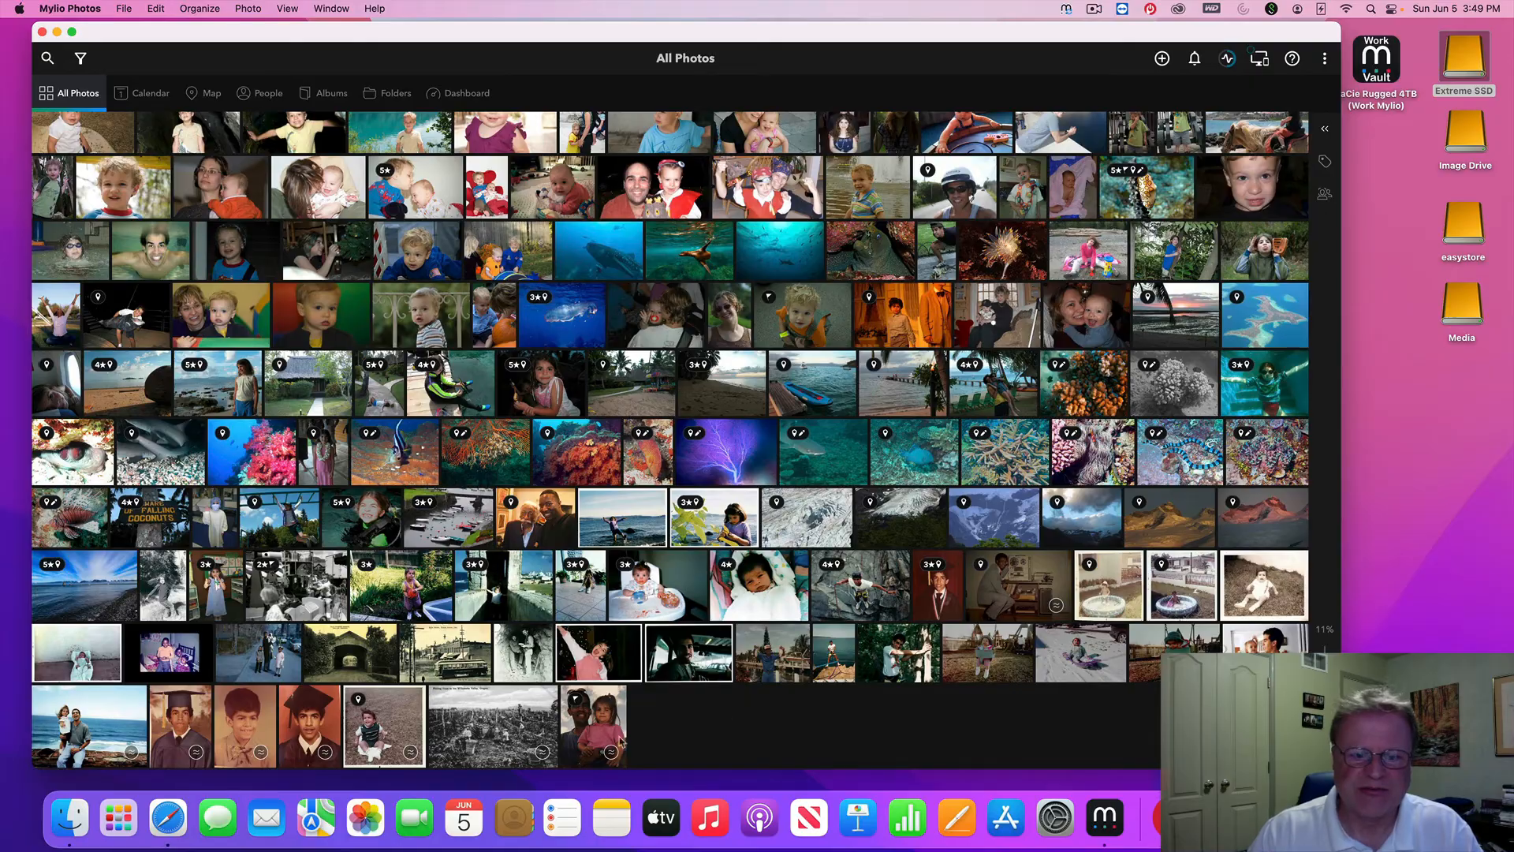
scroll(675, 726, "up", 20)
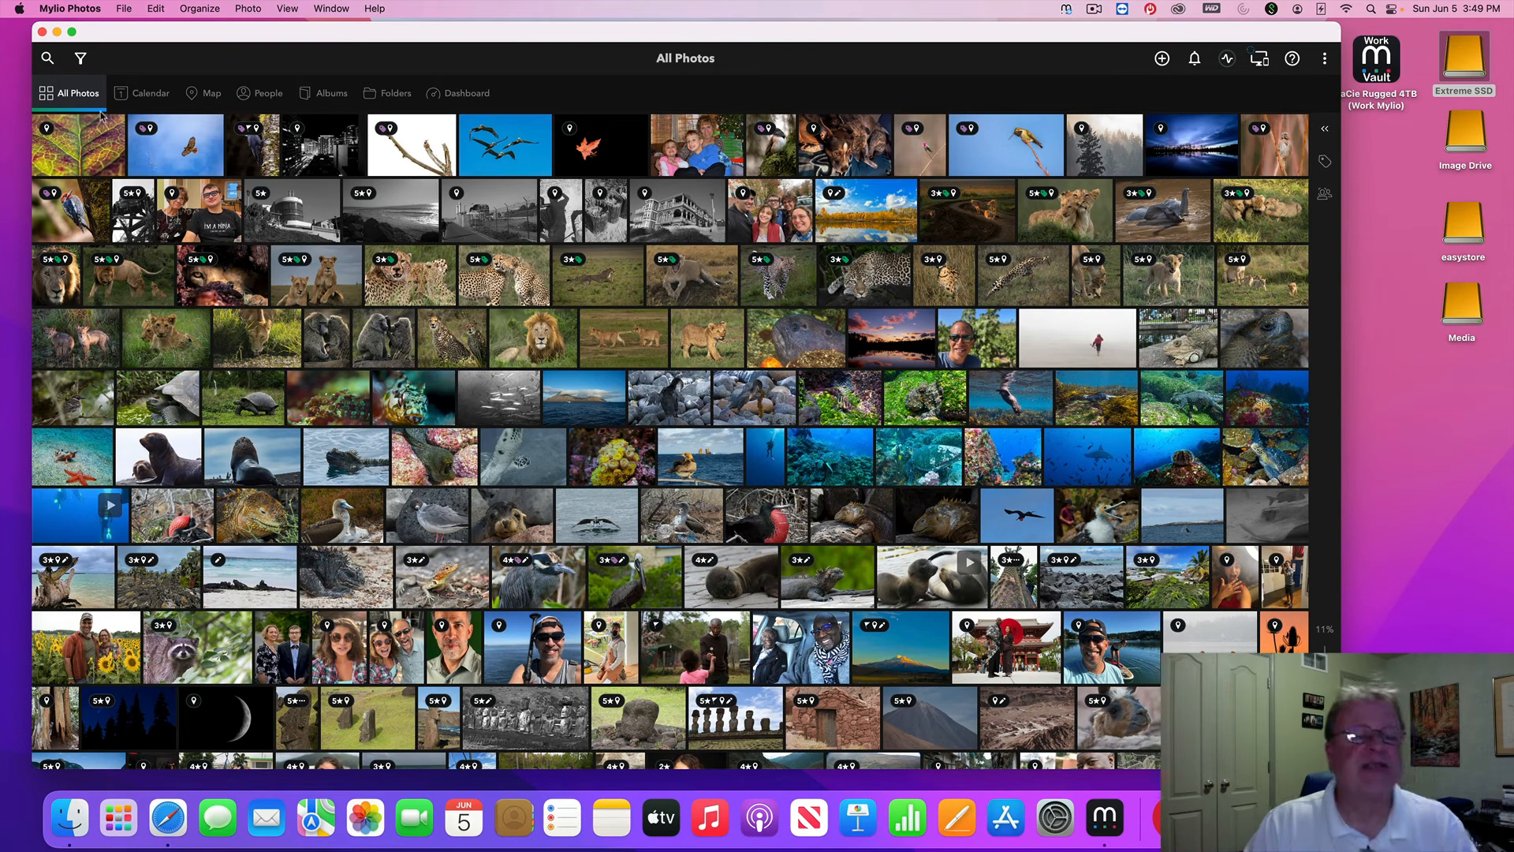
Open the Calendar decade view and scroll back to the 1900s and the 16 undated photos
left_click(144, 96)
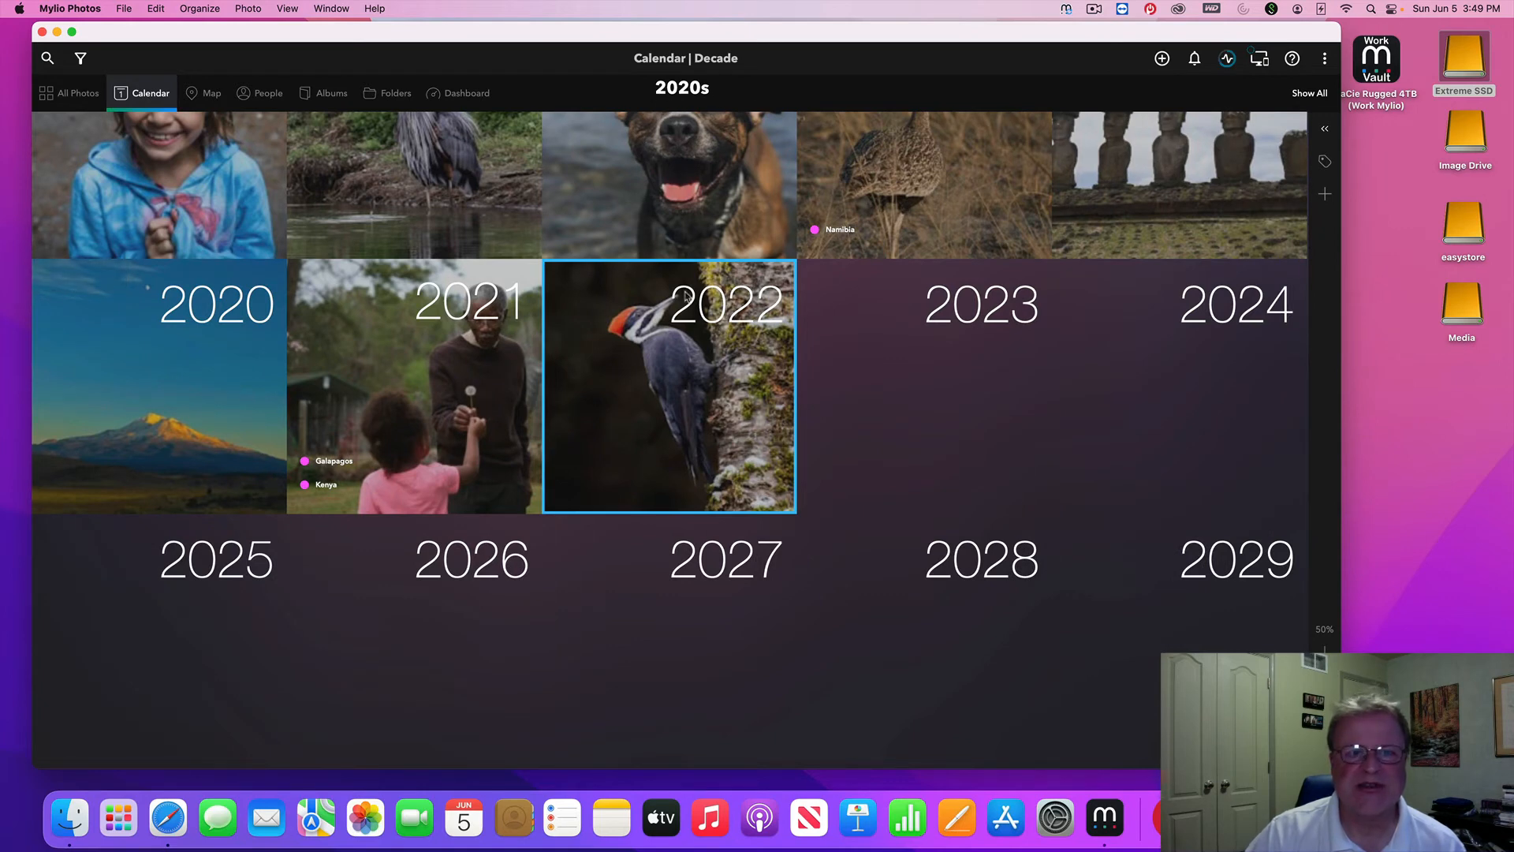
scroll(814, 343, "up", 5)
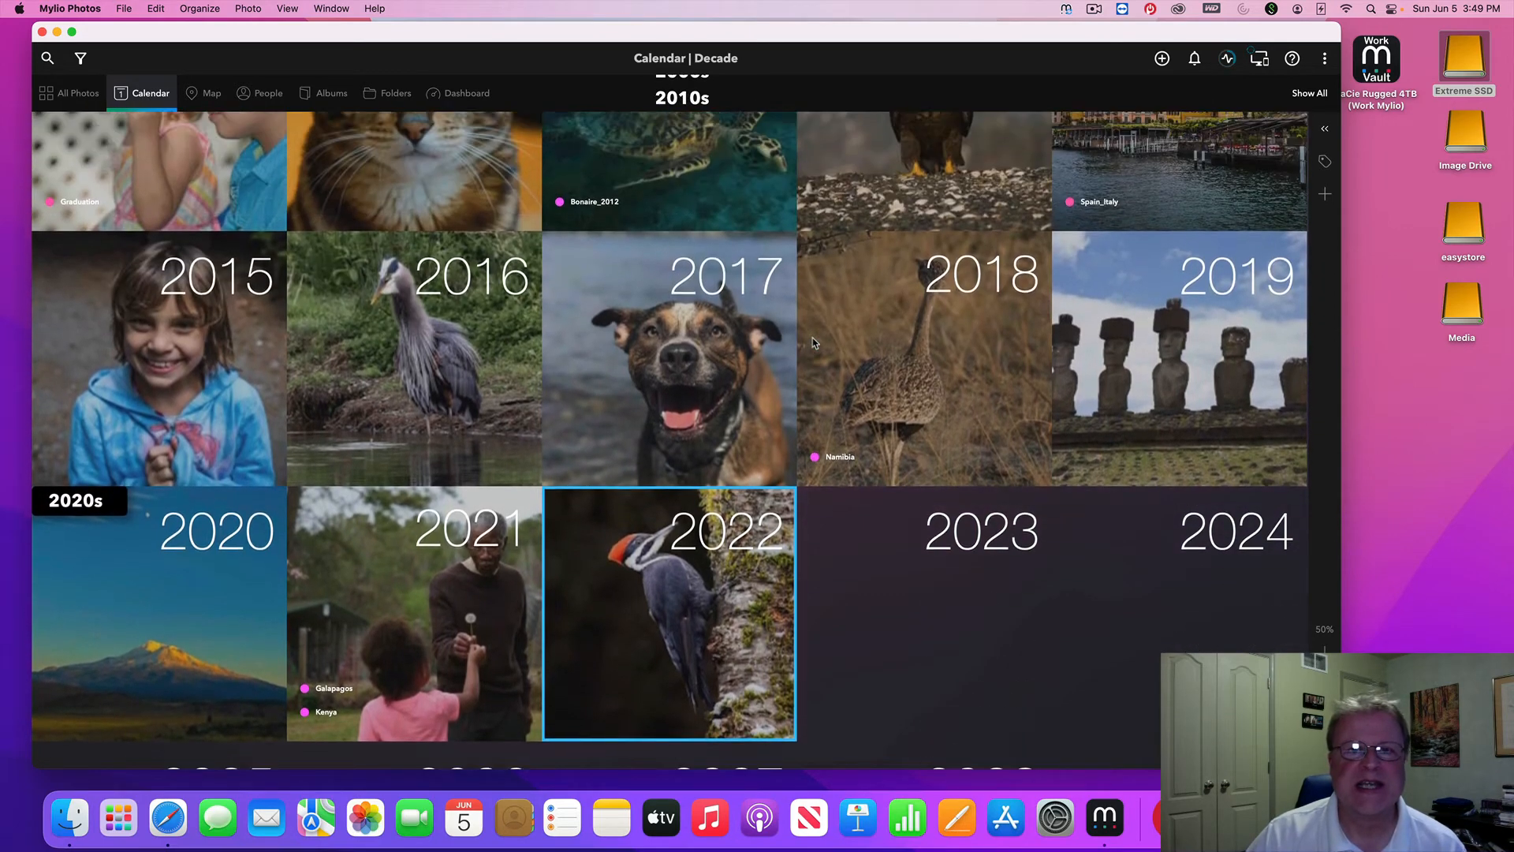
scroll(815, 343, "up", 5)
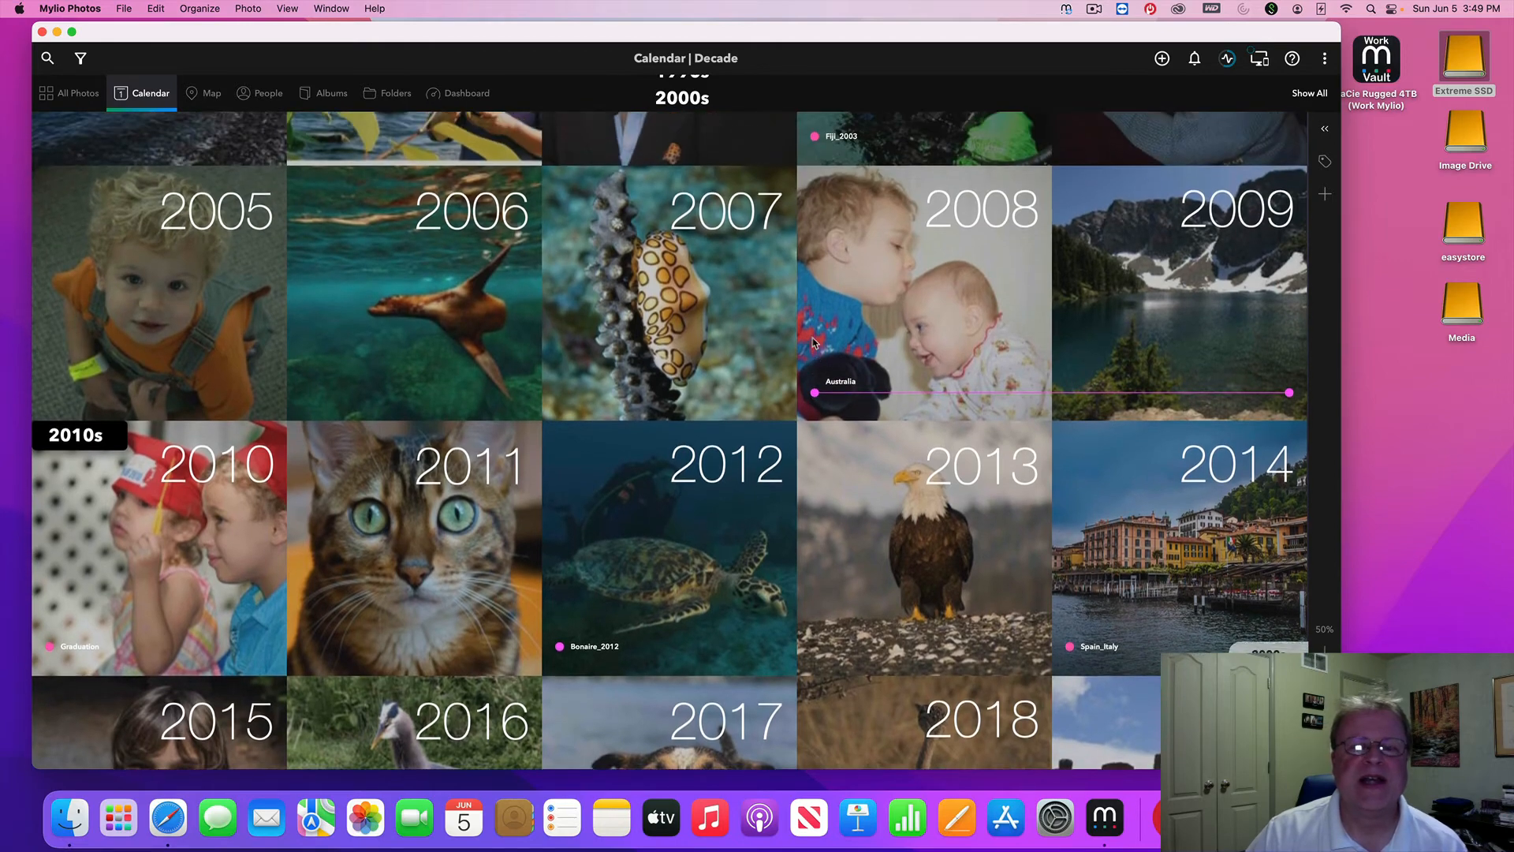
scroll(814, 343, "up", 10)
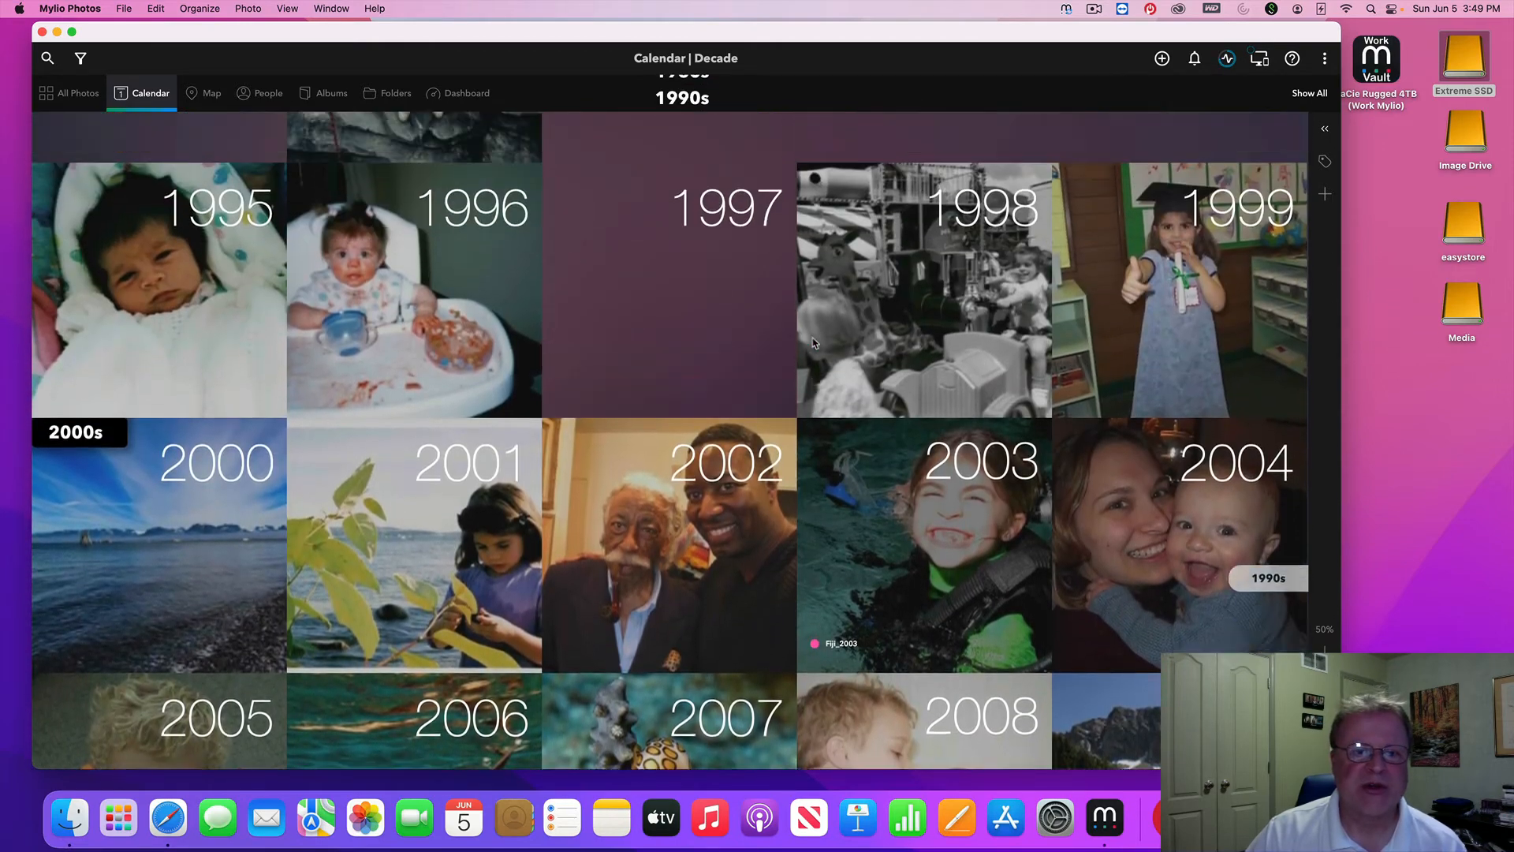
scroll(815, 343, "up", 5)
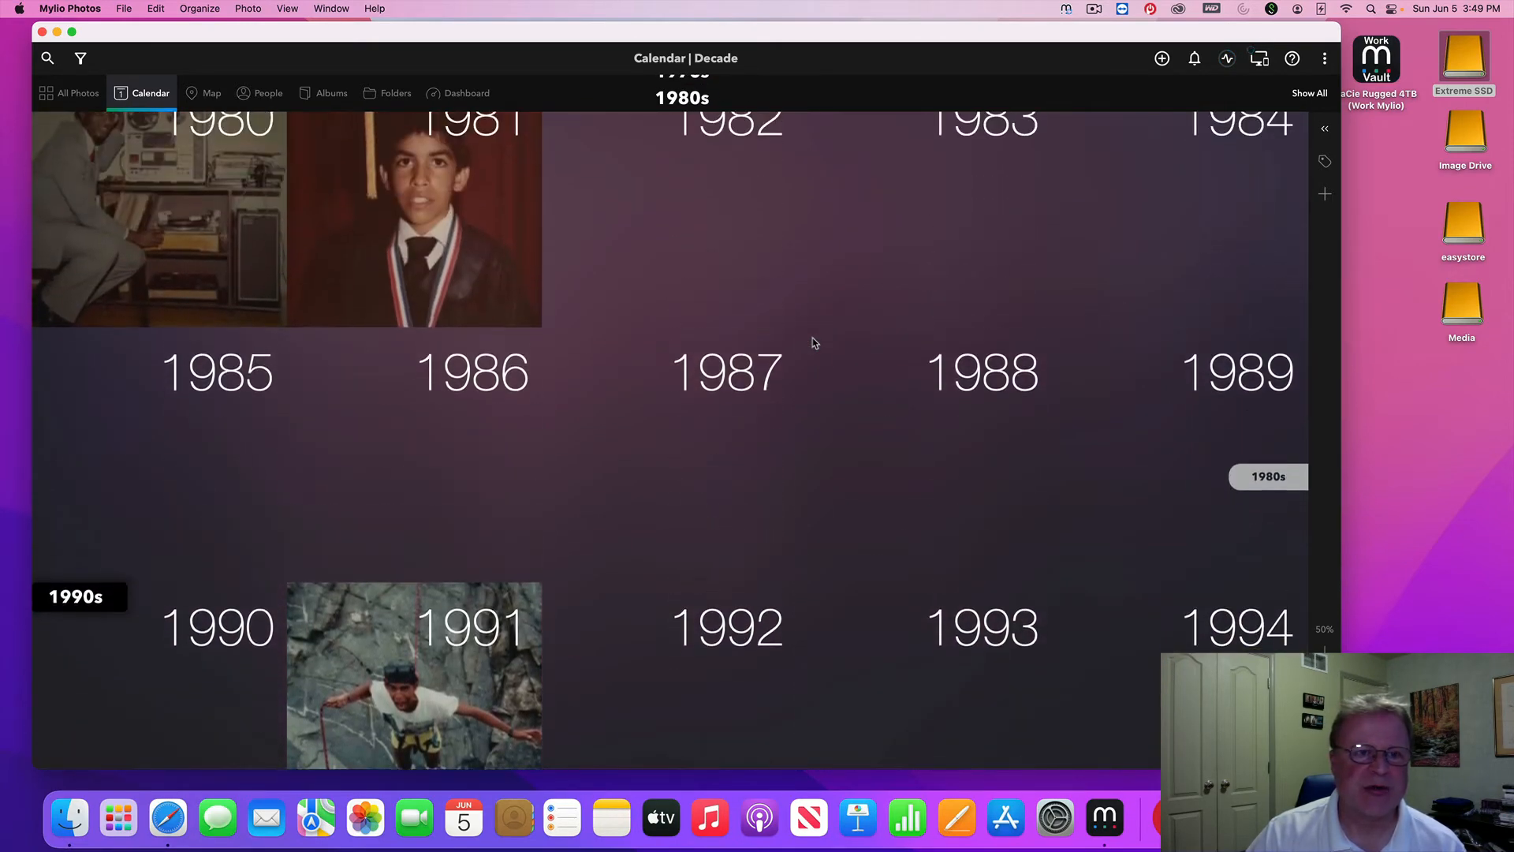
scroll(815, 343, "up", 8)
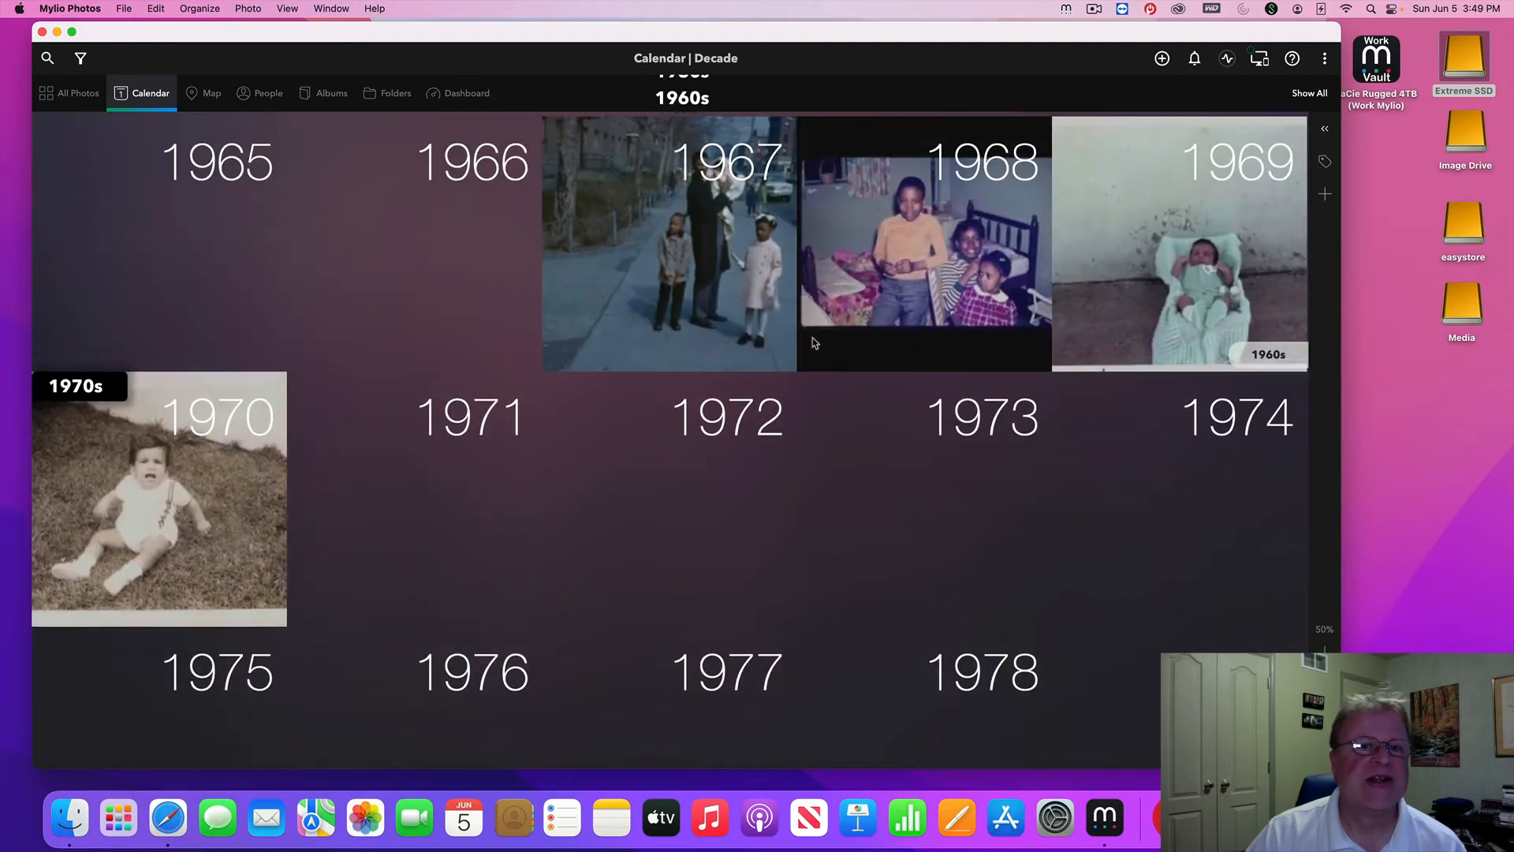
scroll(815, 343, "up", 20)
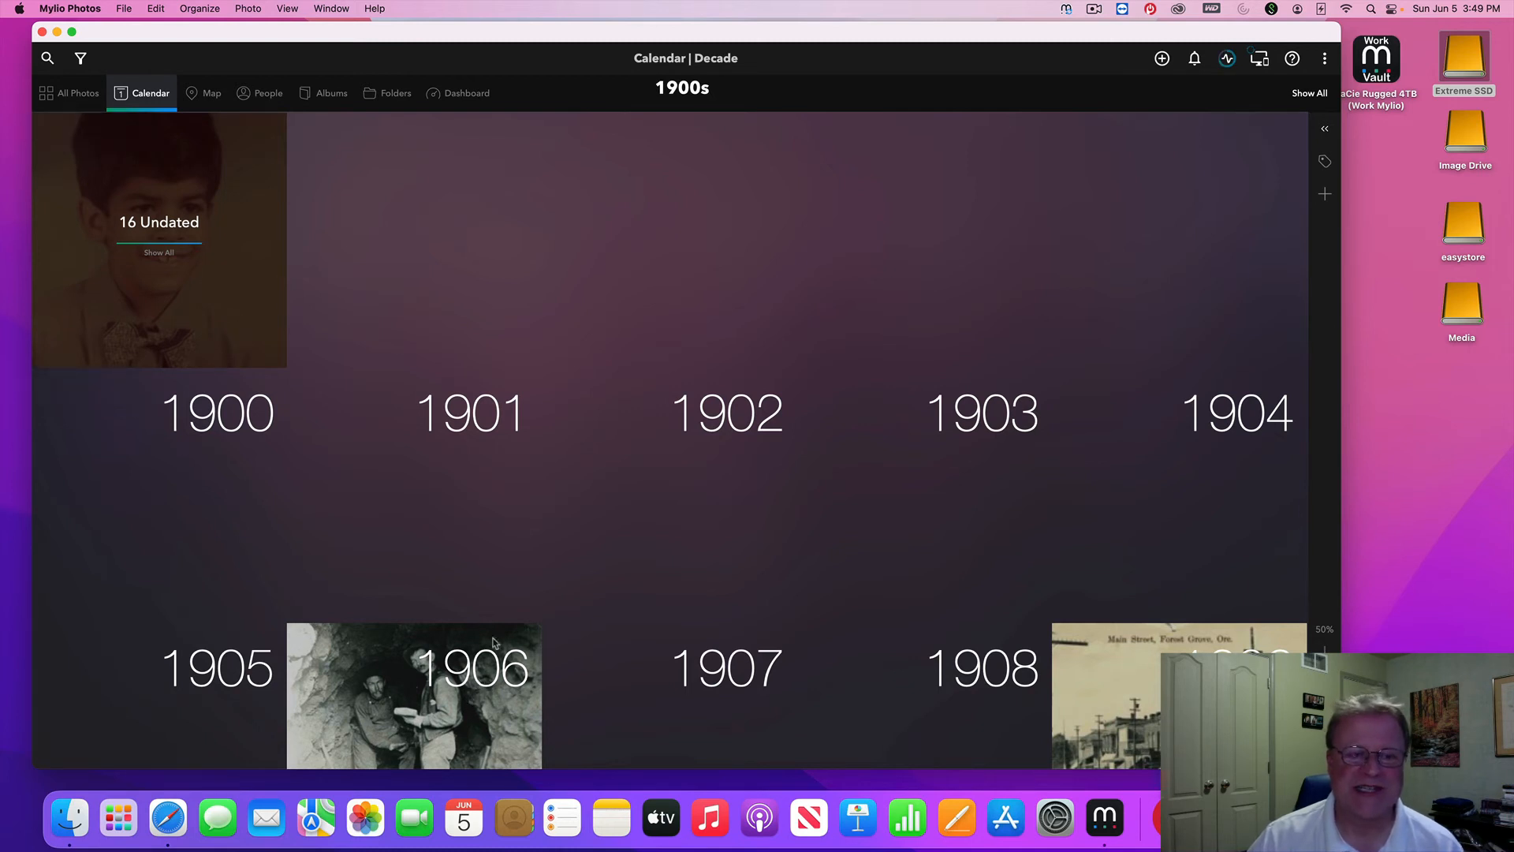
left_click(189, 291)
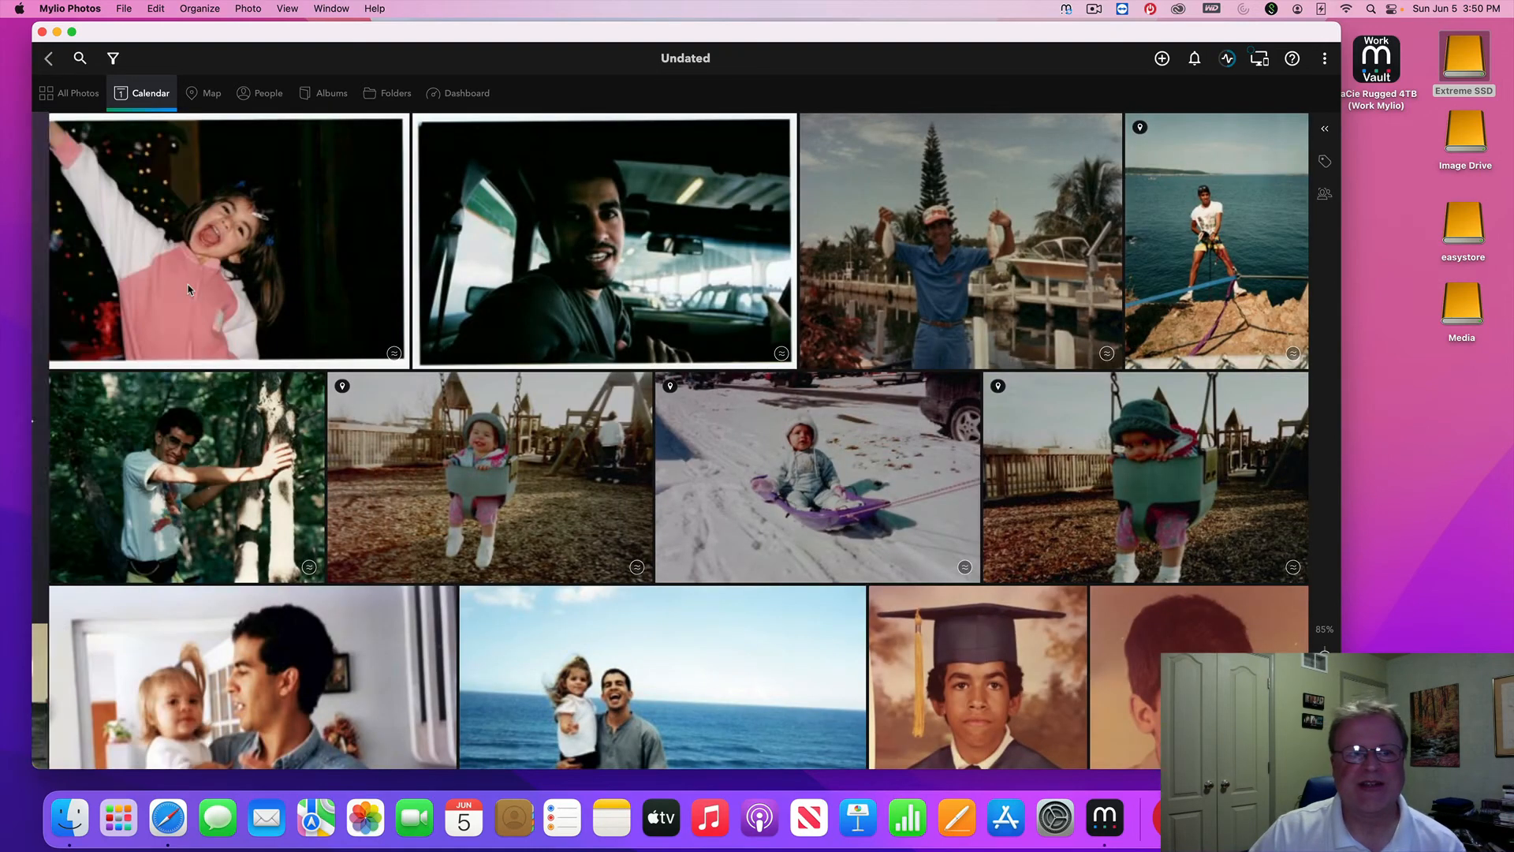
left_click(521, 288)
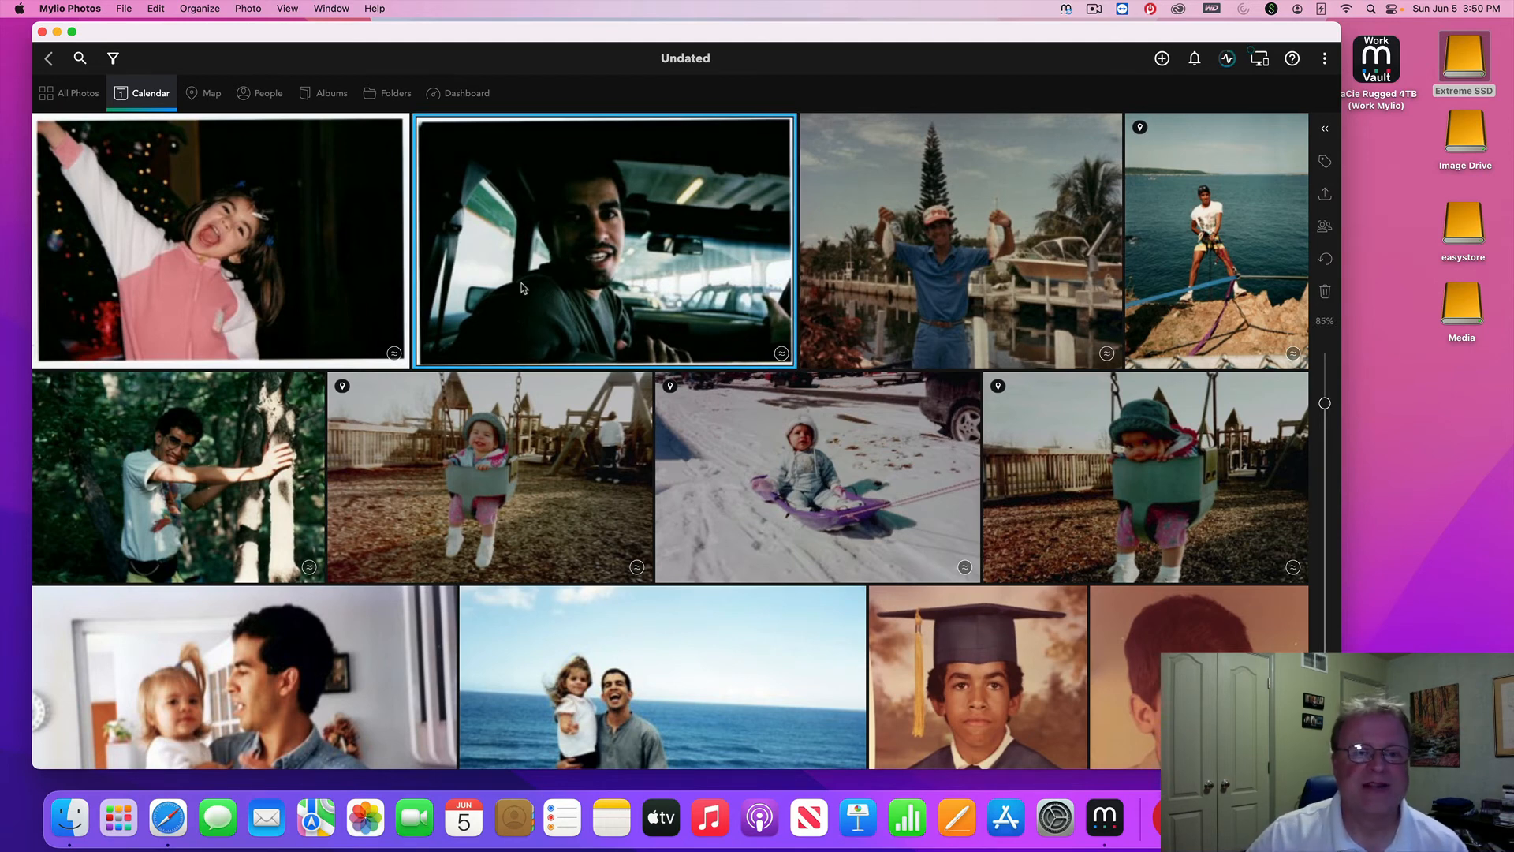
left_click(48, 58)
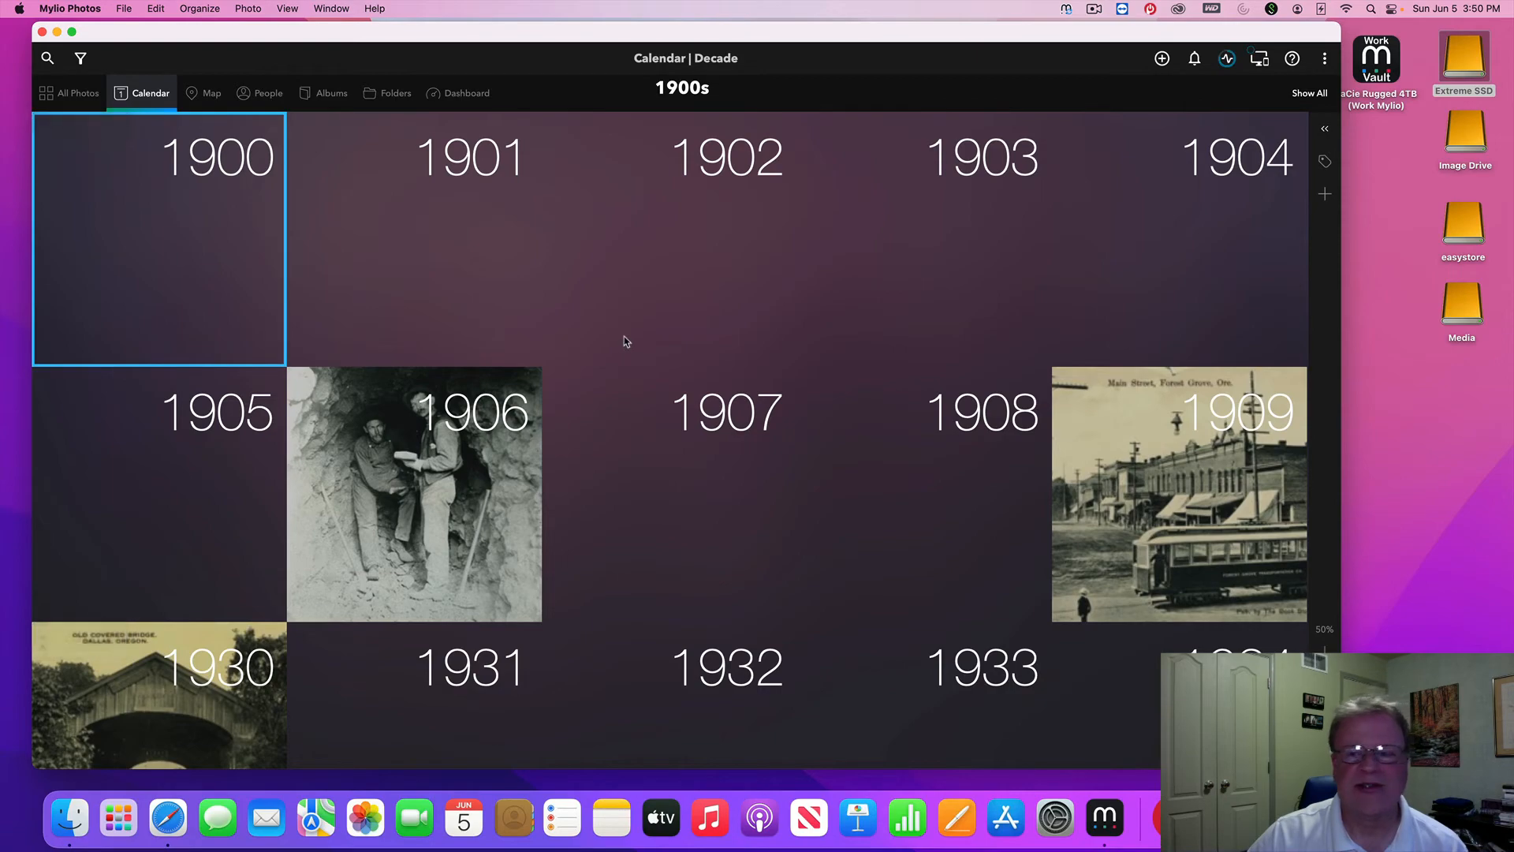
Drill from the 2020s into 2022 and open February 2022 as a month calendar
scroll(625, 341, "down", 20)
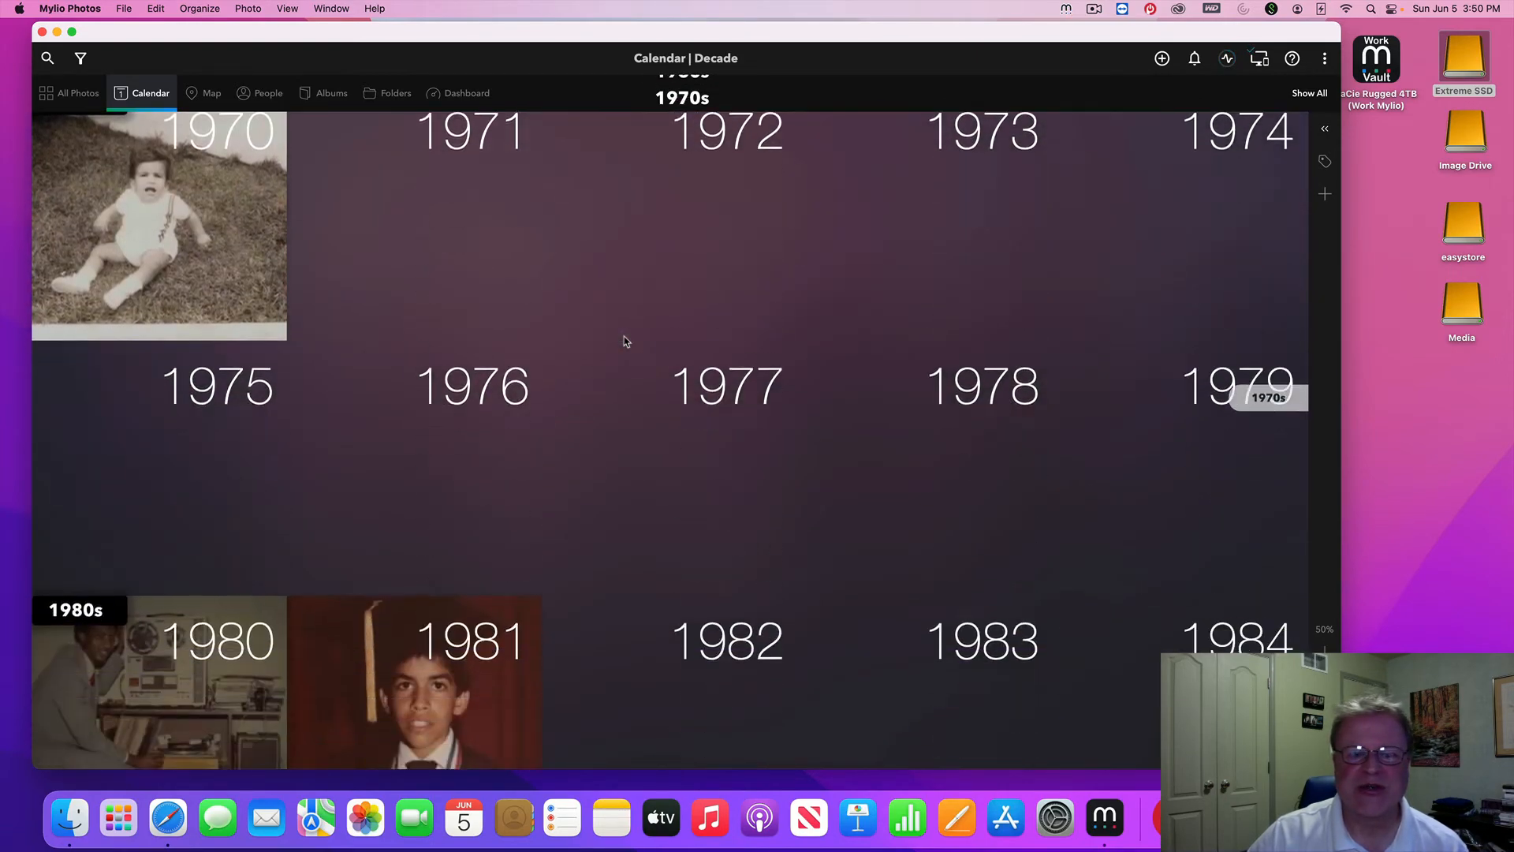
scroll(625, 340, "down", 20)
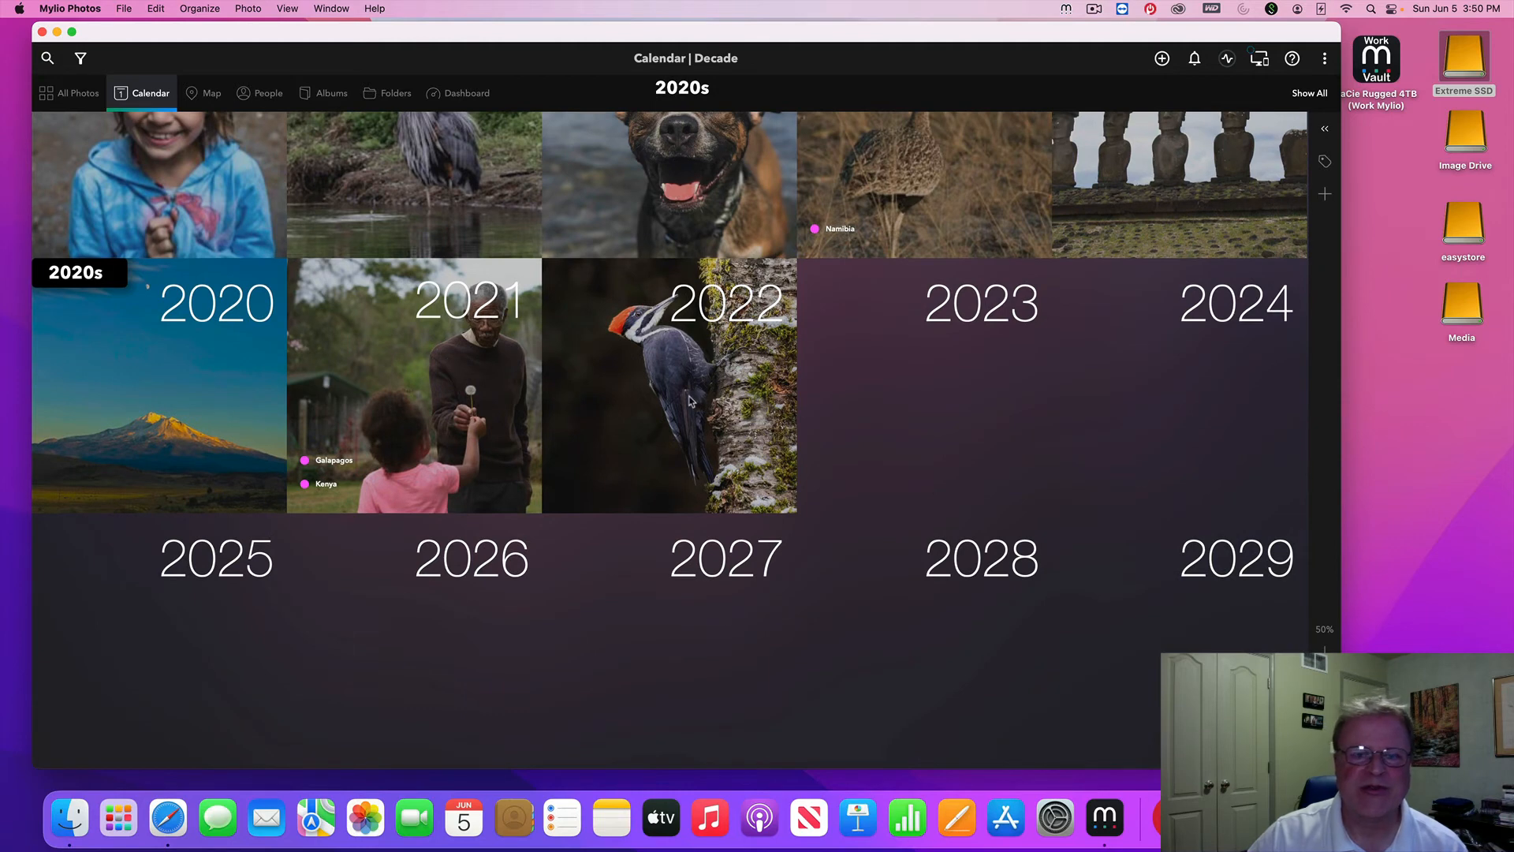
double_click(690, 401)
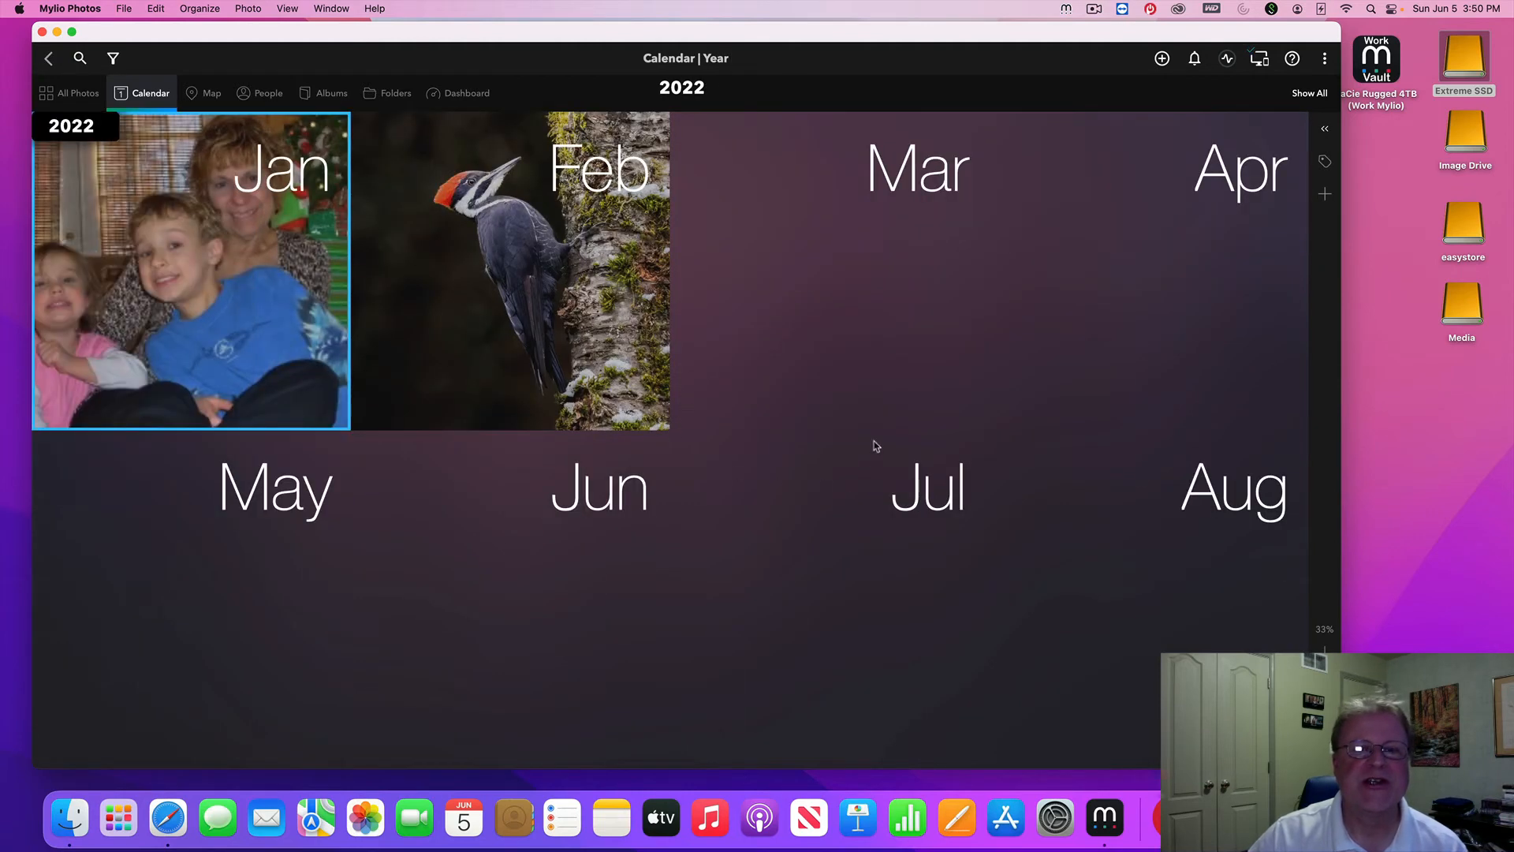
double_click(547, 310)
scroll(672, 445, "down", 3)
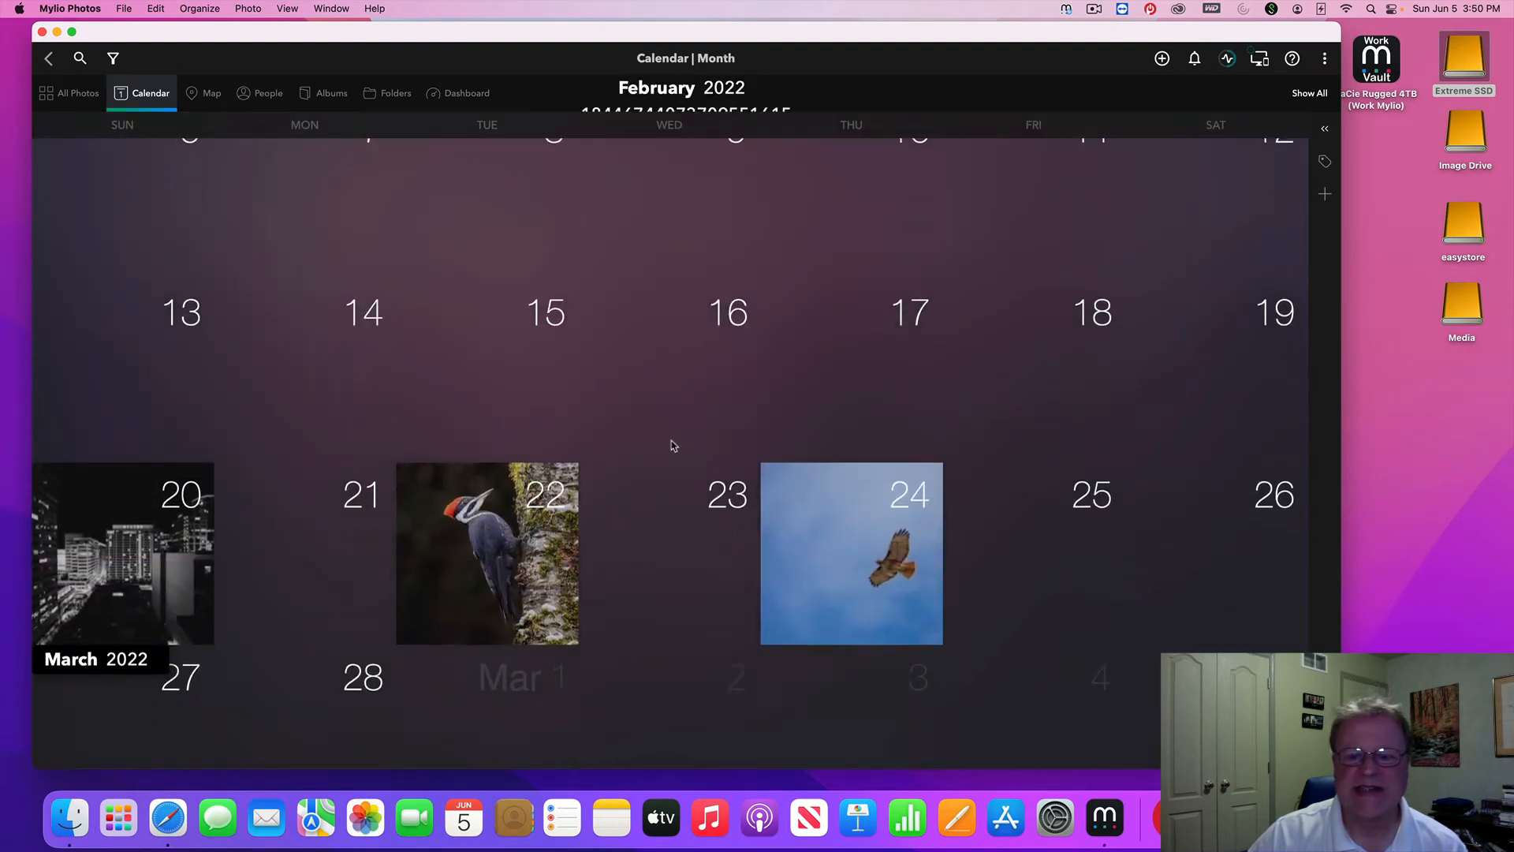
scroll(694, 442, "down", 3)
scroll(788, 483, "up", 3)
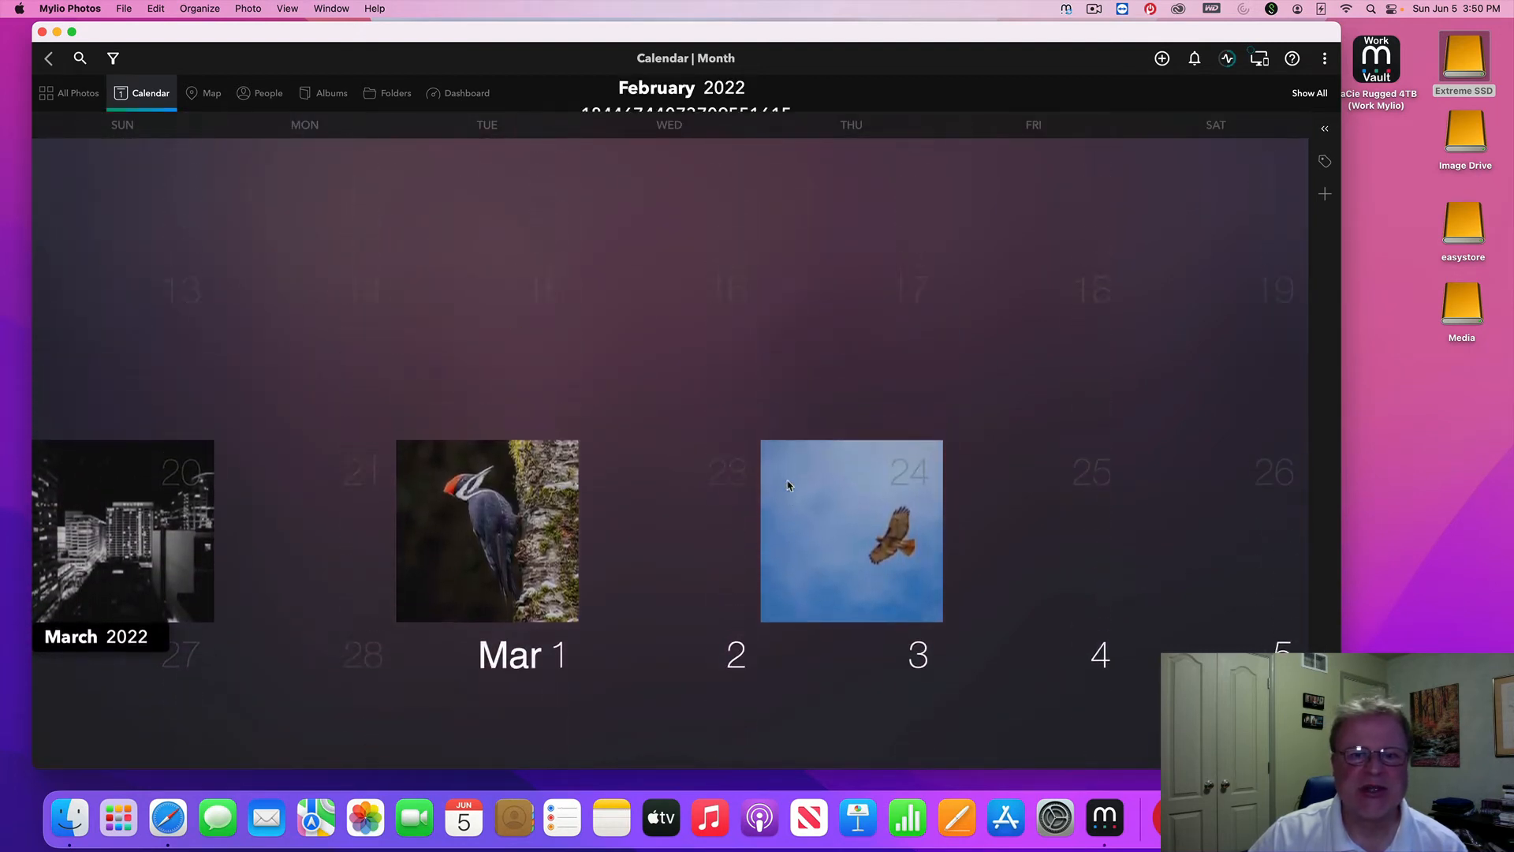
scroll(789, 486, "up", 2)
scroll(569, 456, "down", 3)
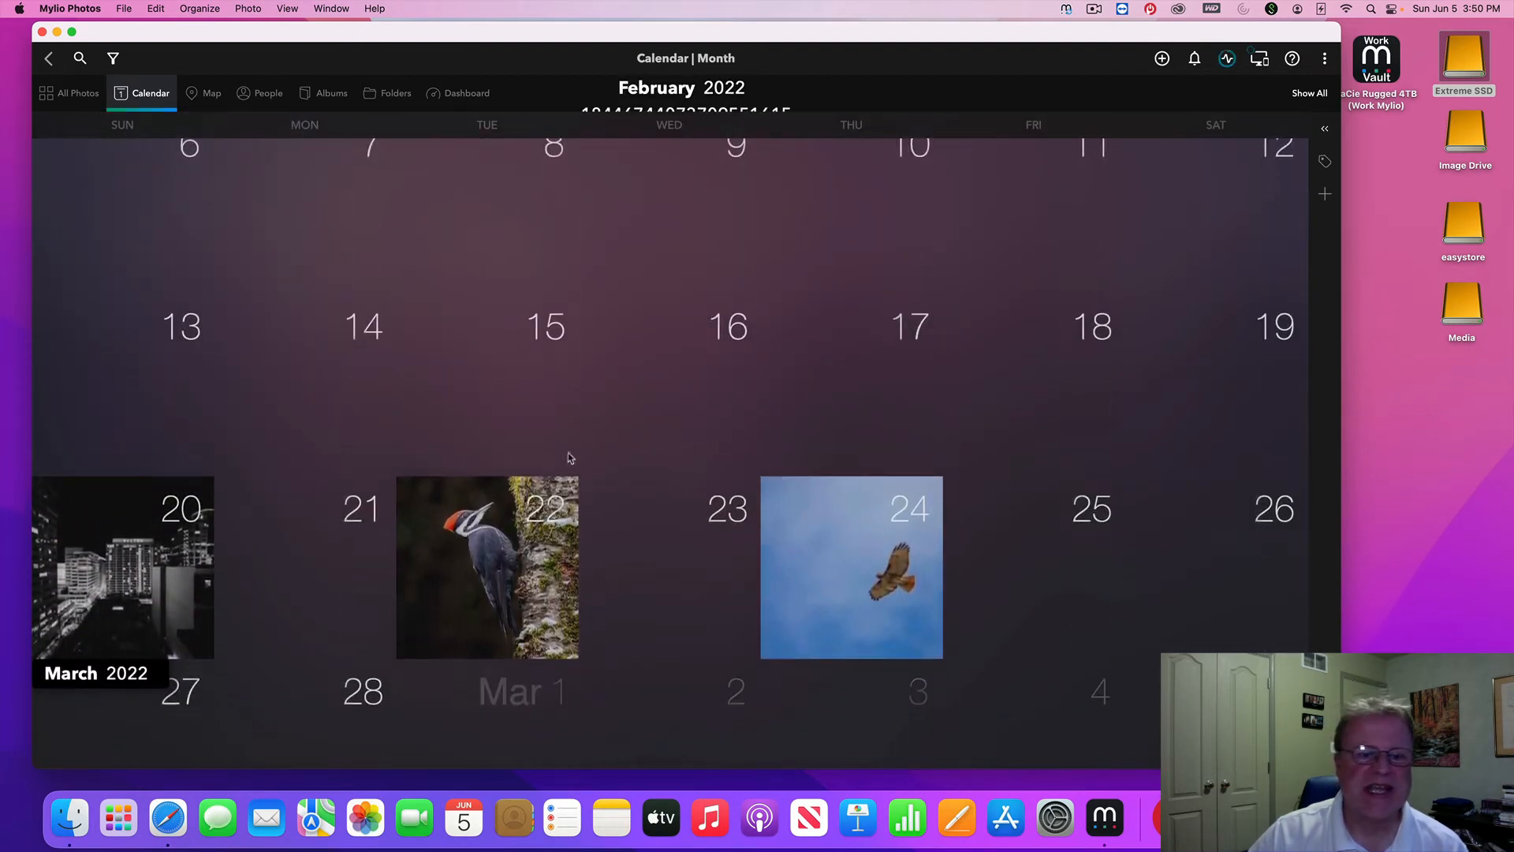
Preview the February 22, 20 and 24 day views, returning to the month calendar each time
left_click(498, 507)
left_click(498, 508)
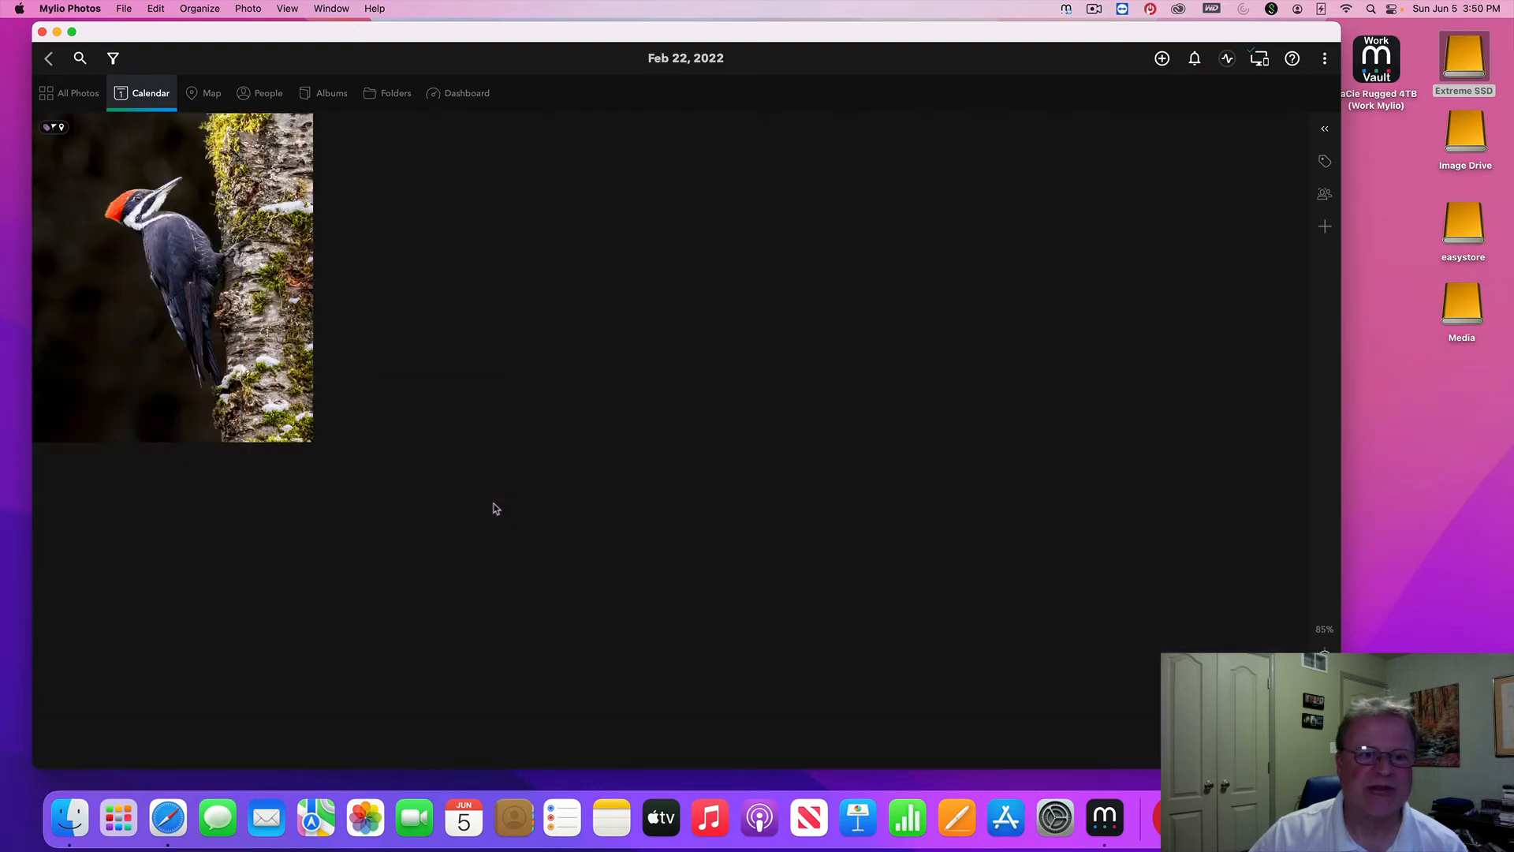
left_click(48, 58)
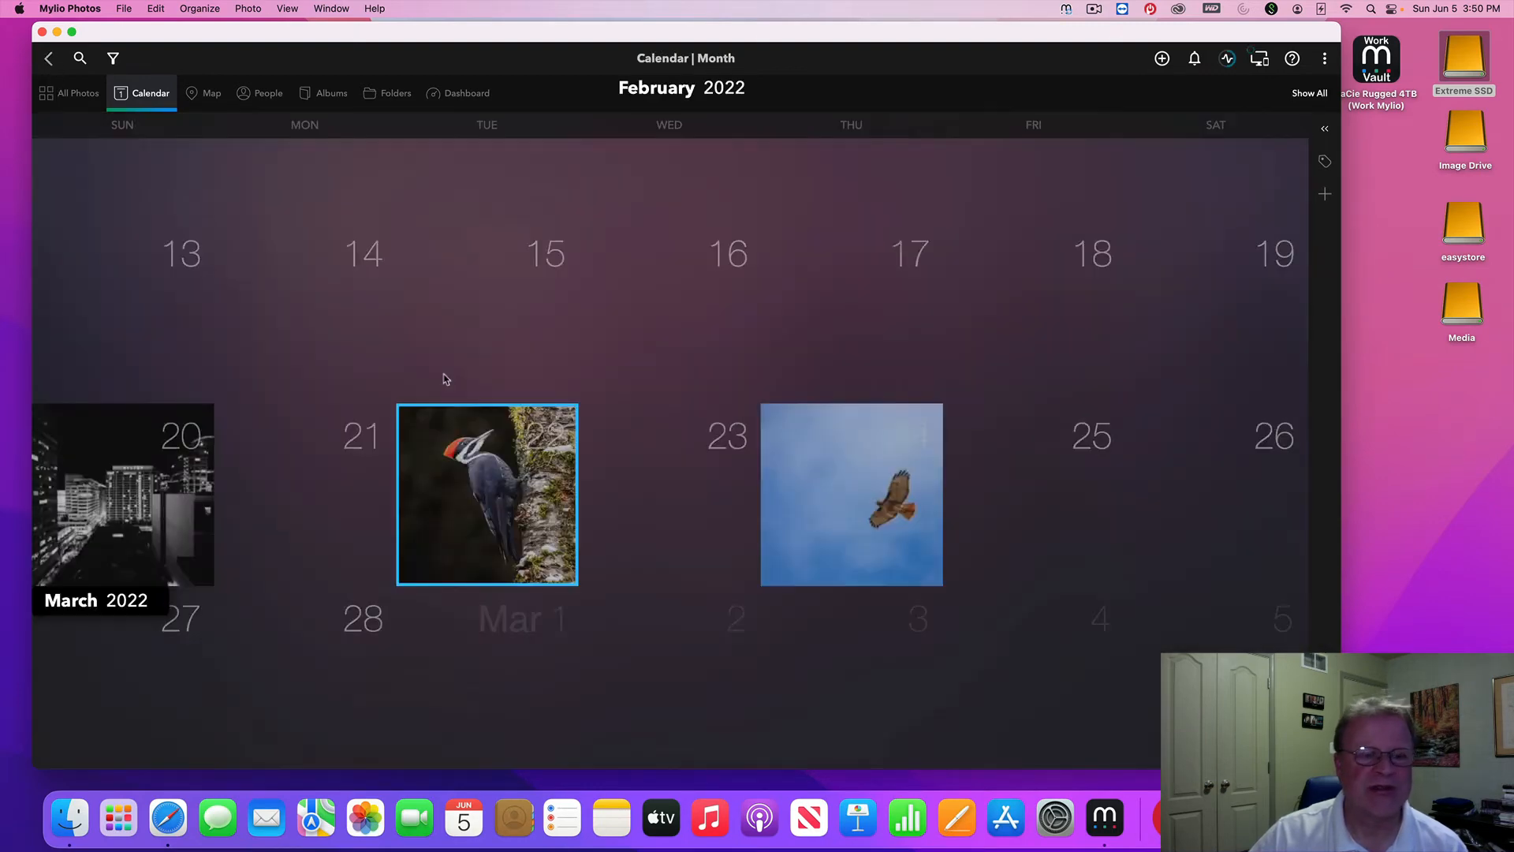
double_click(151, 505)
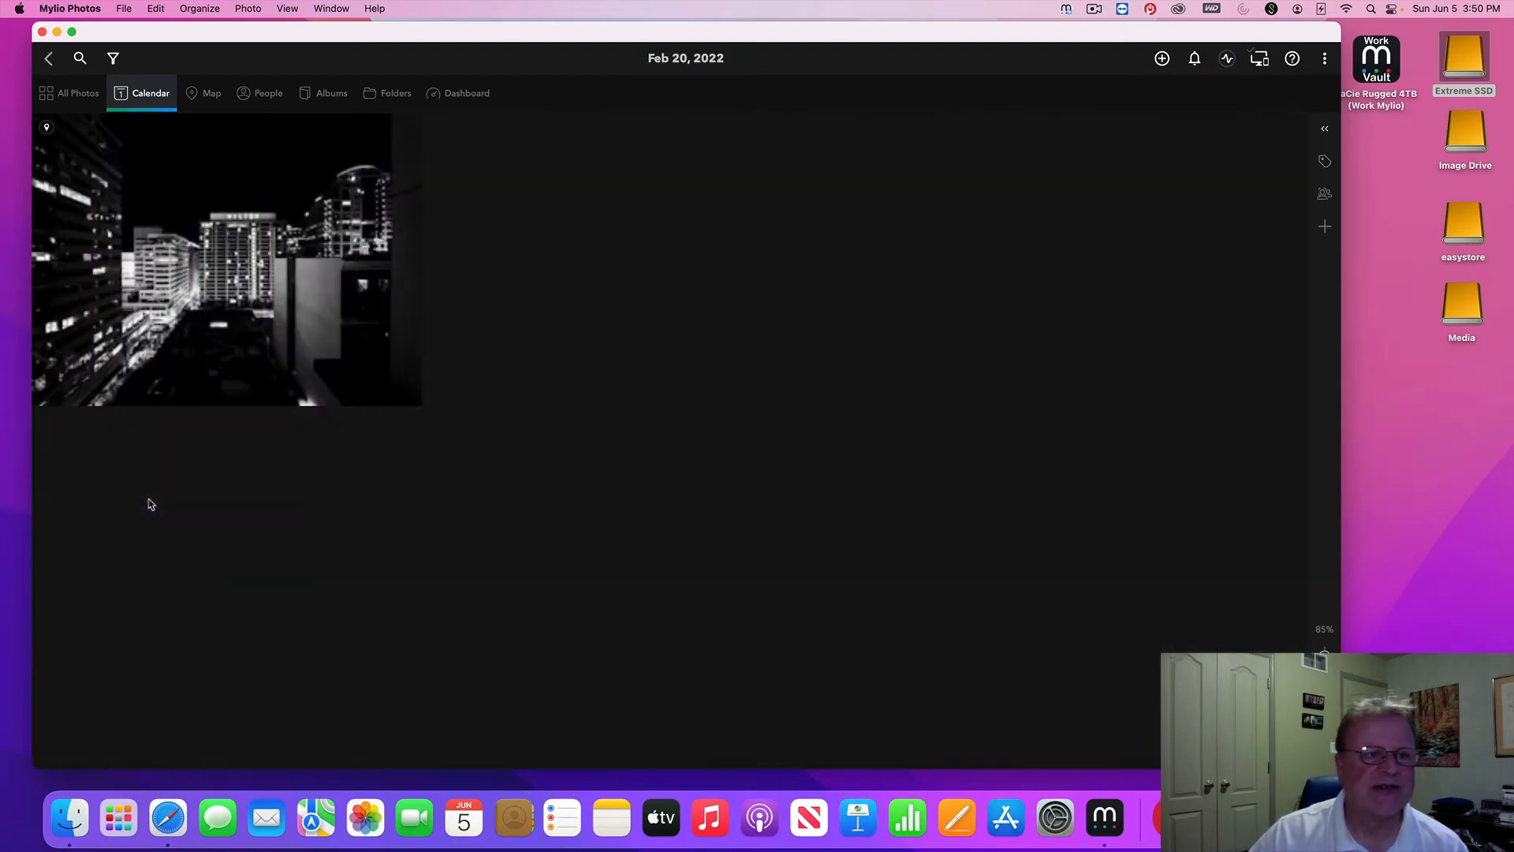
left_click(49, 61)
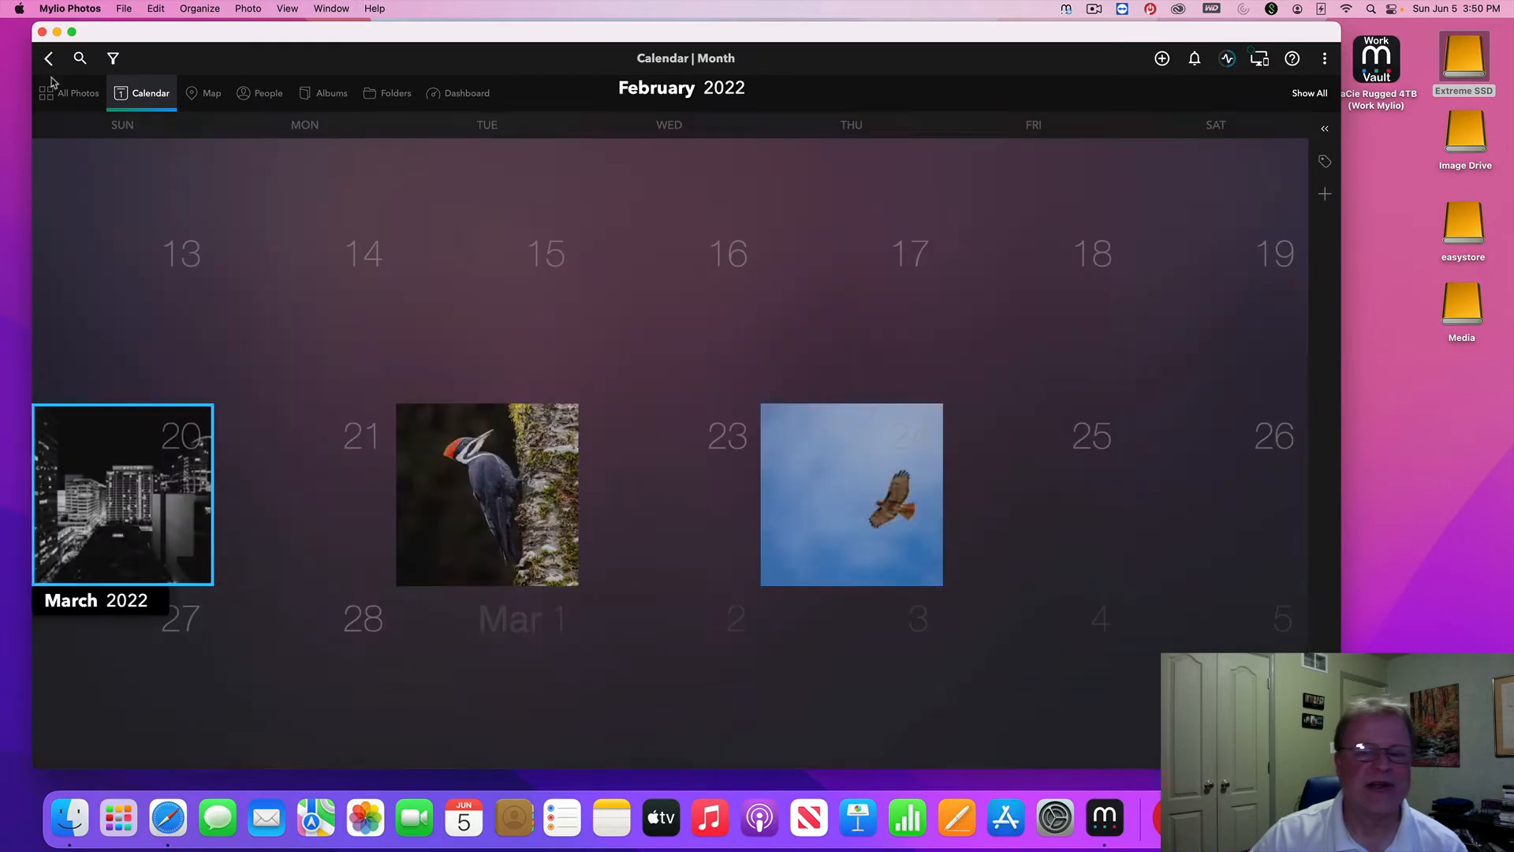
double_click(887, 485)
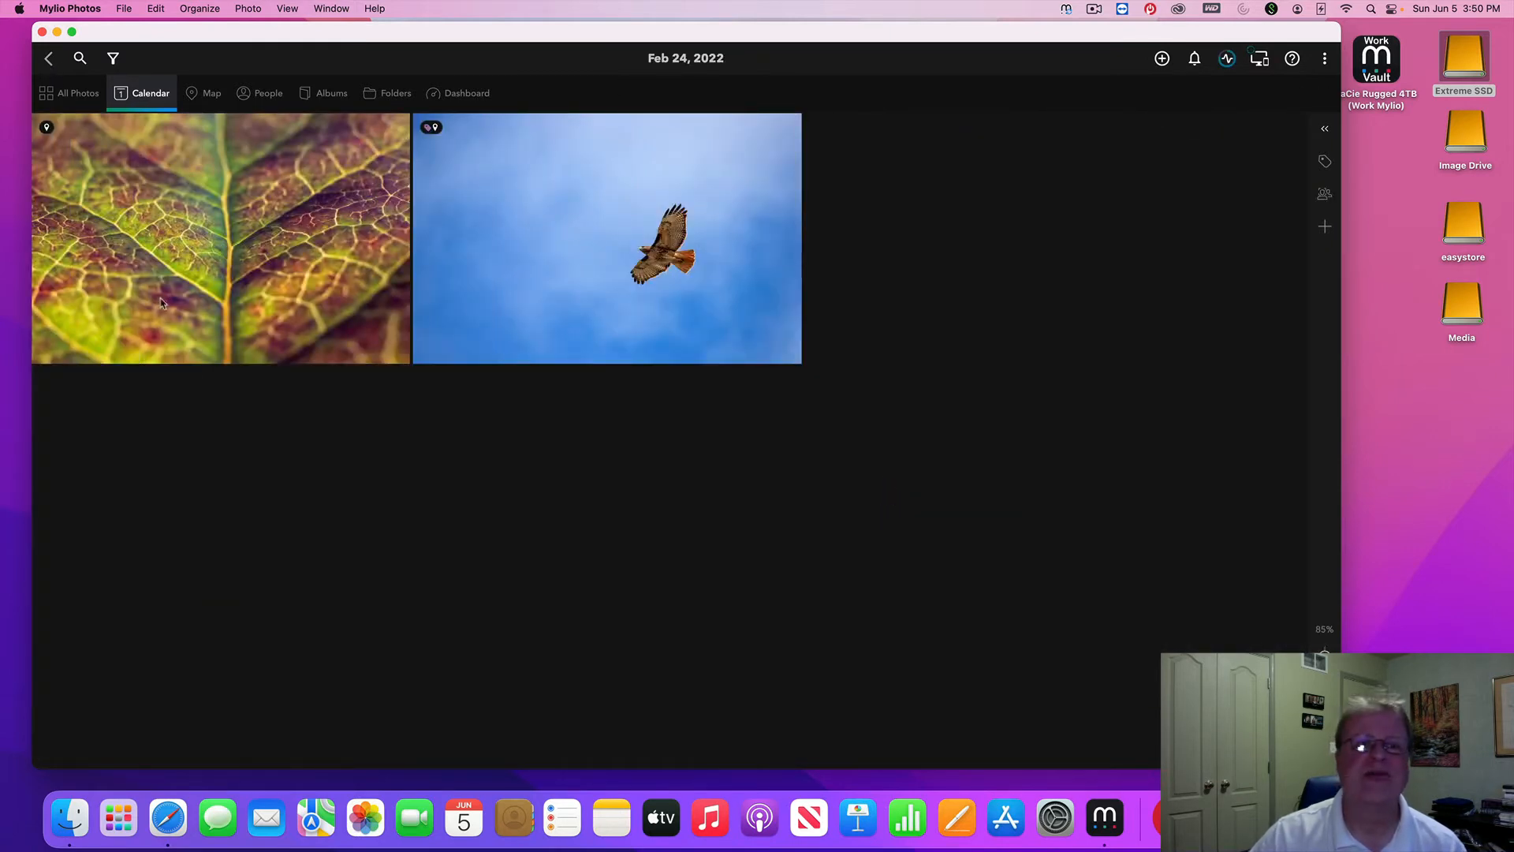
left_click(49, 61)
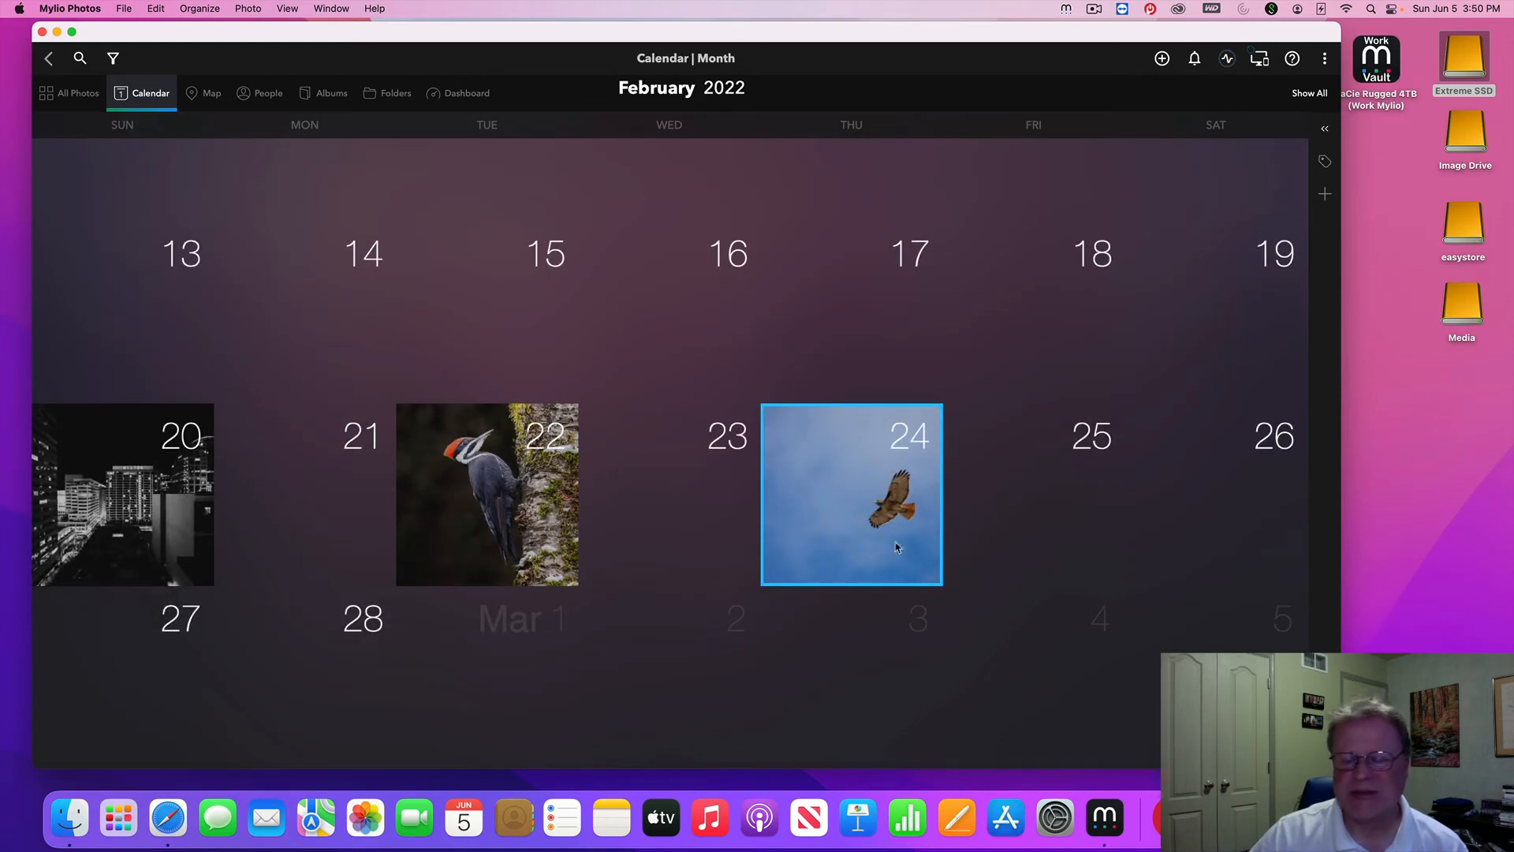
Check February 24's day options, reopen its leaf and hawk photos, then scroll toward January 2022
right_click(859, 507)
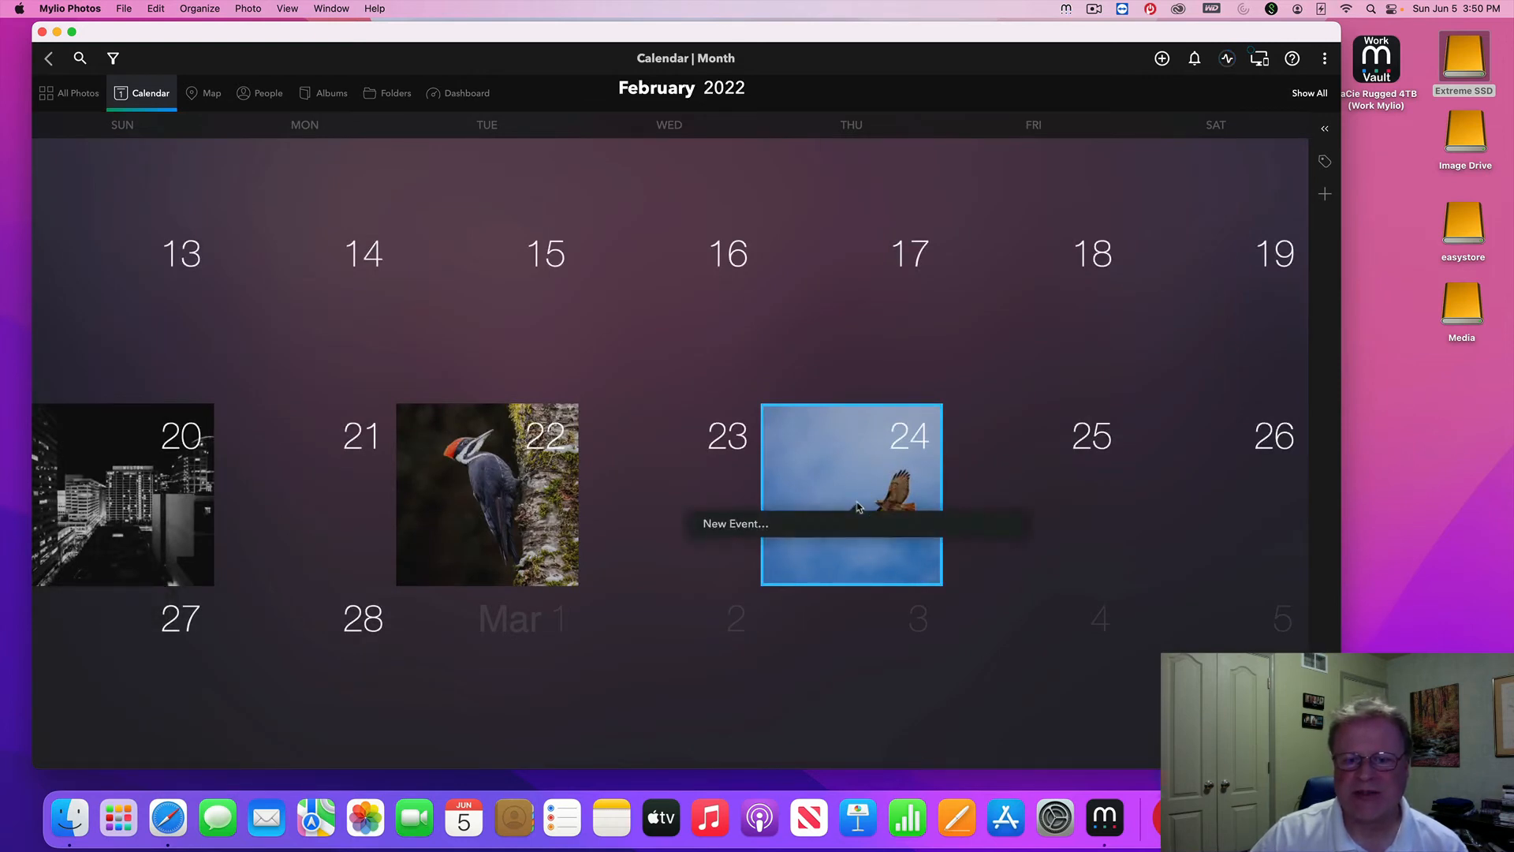
left_click(971, 490)
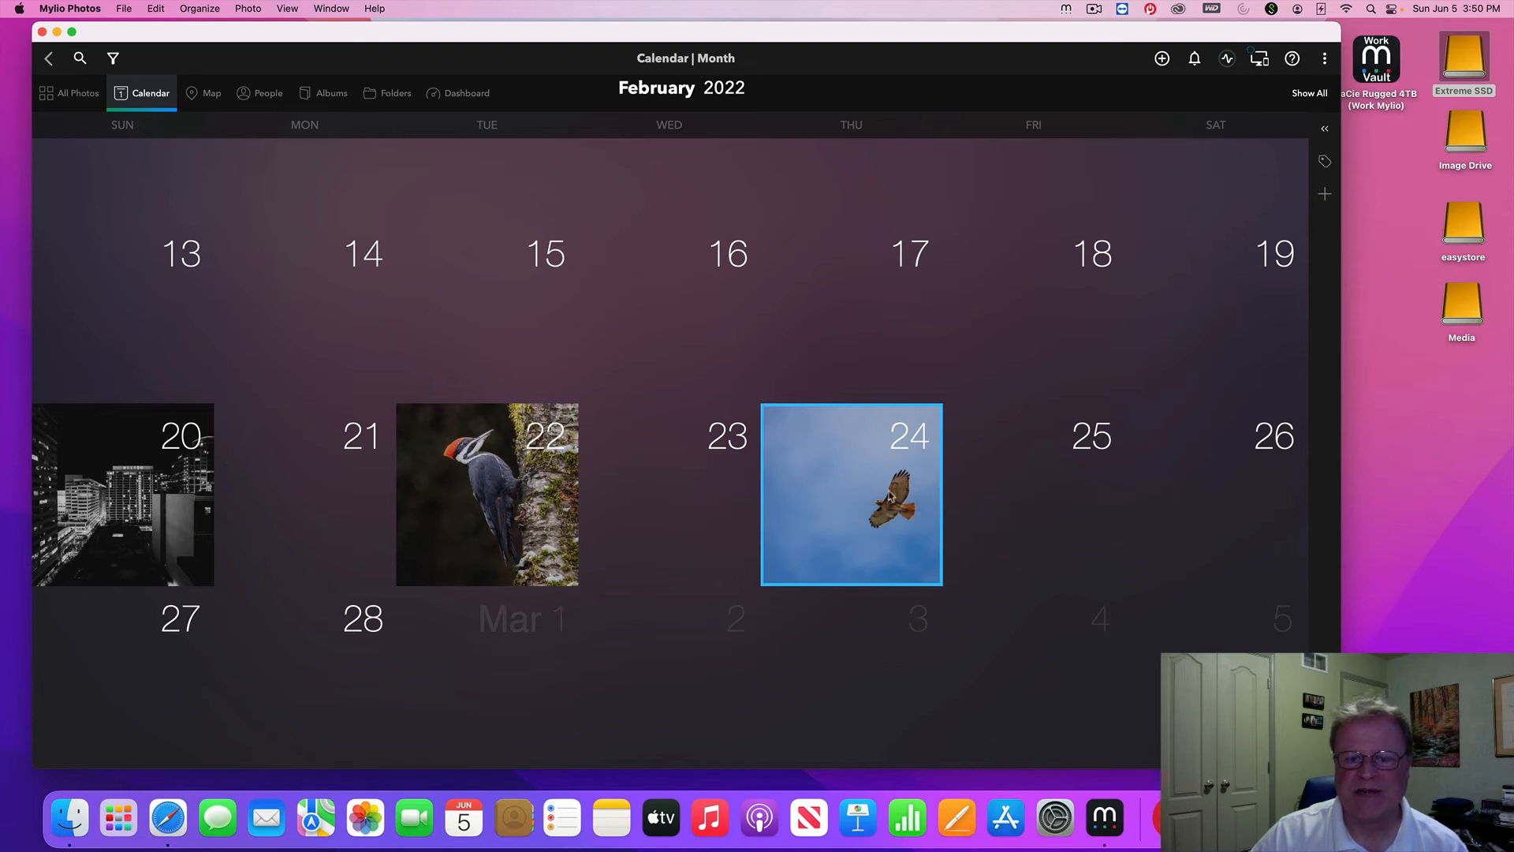
double_click(888, 493)
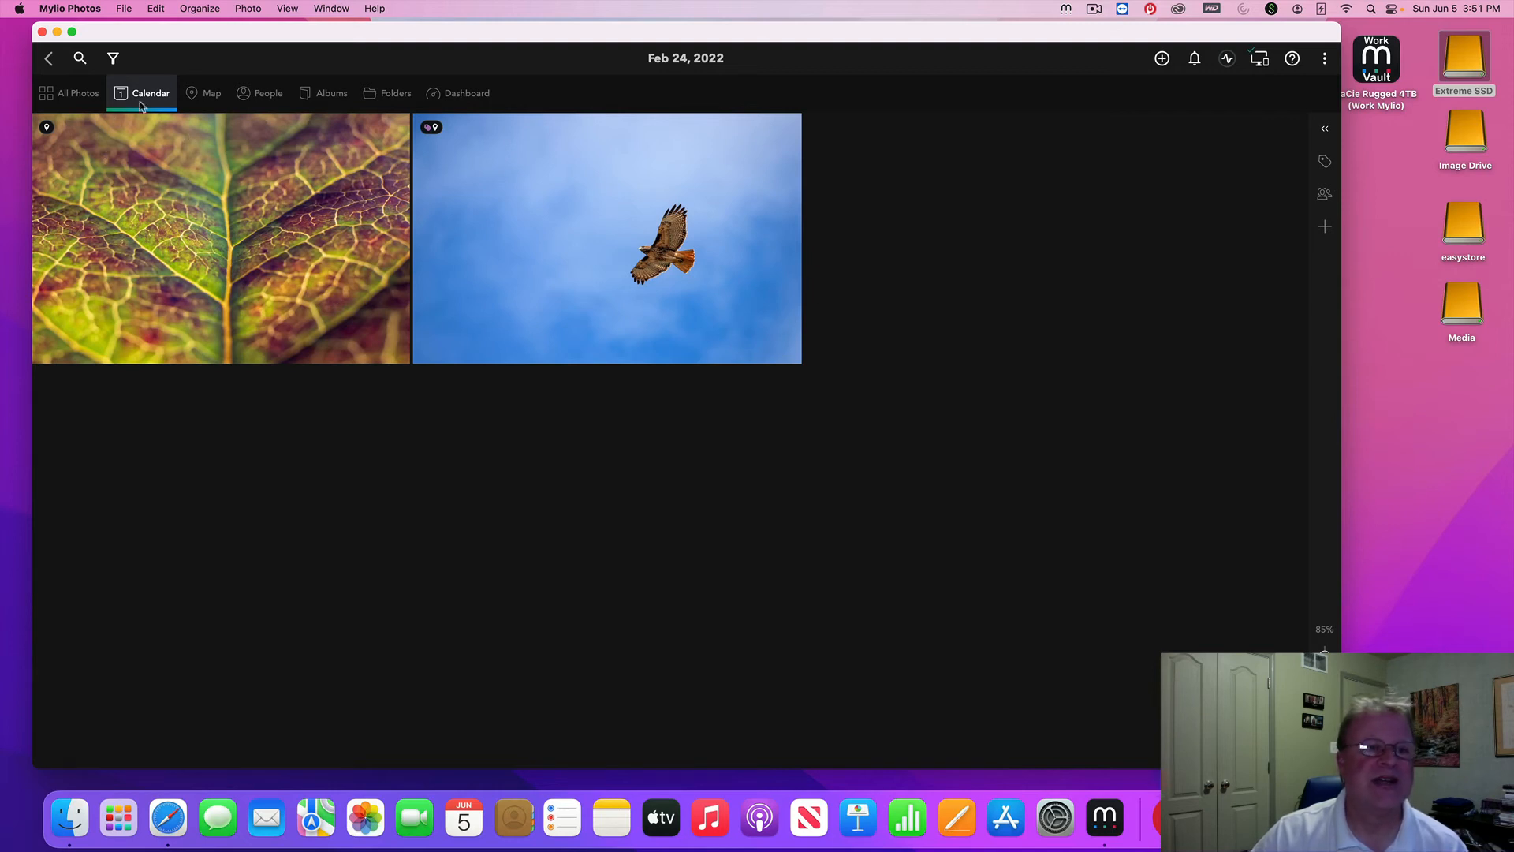
left_click(49, 61)
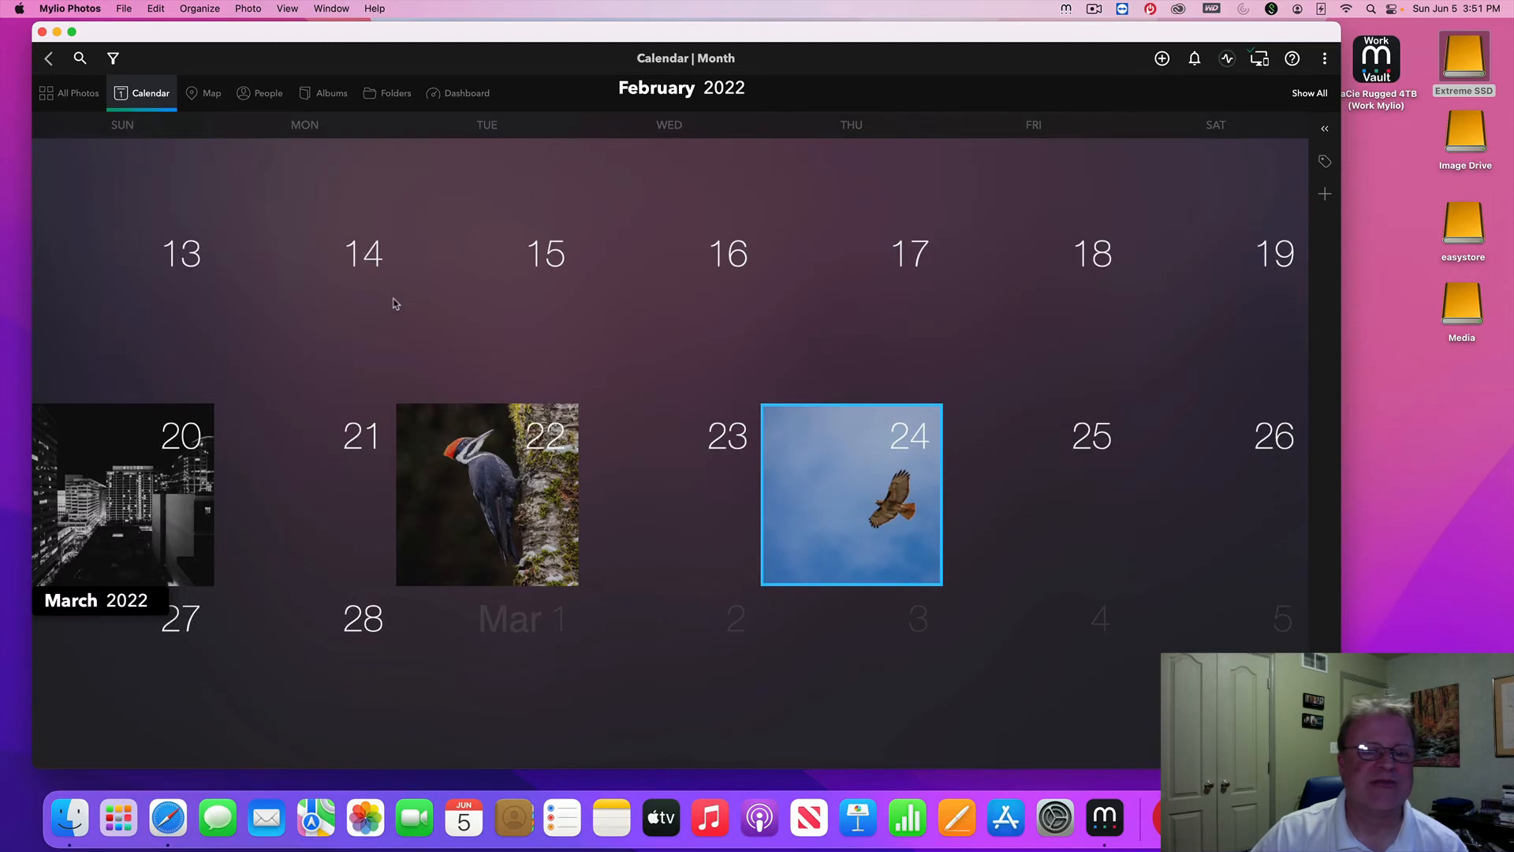
scroll(394, 303, "up", 10)
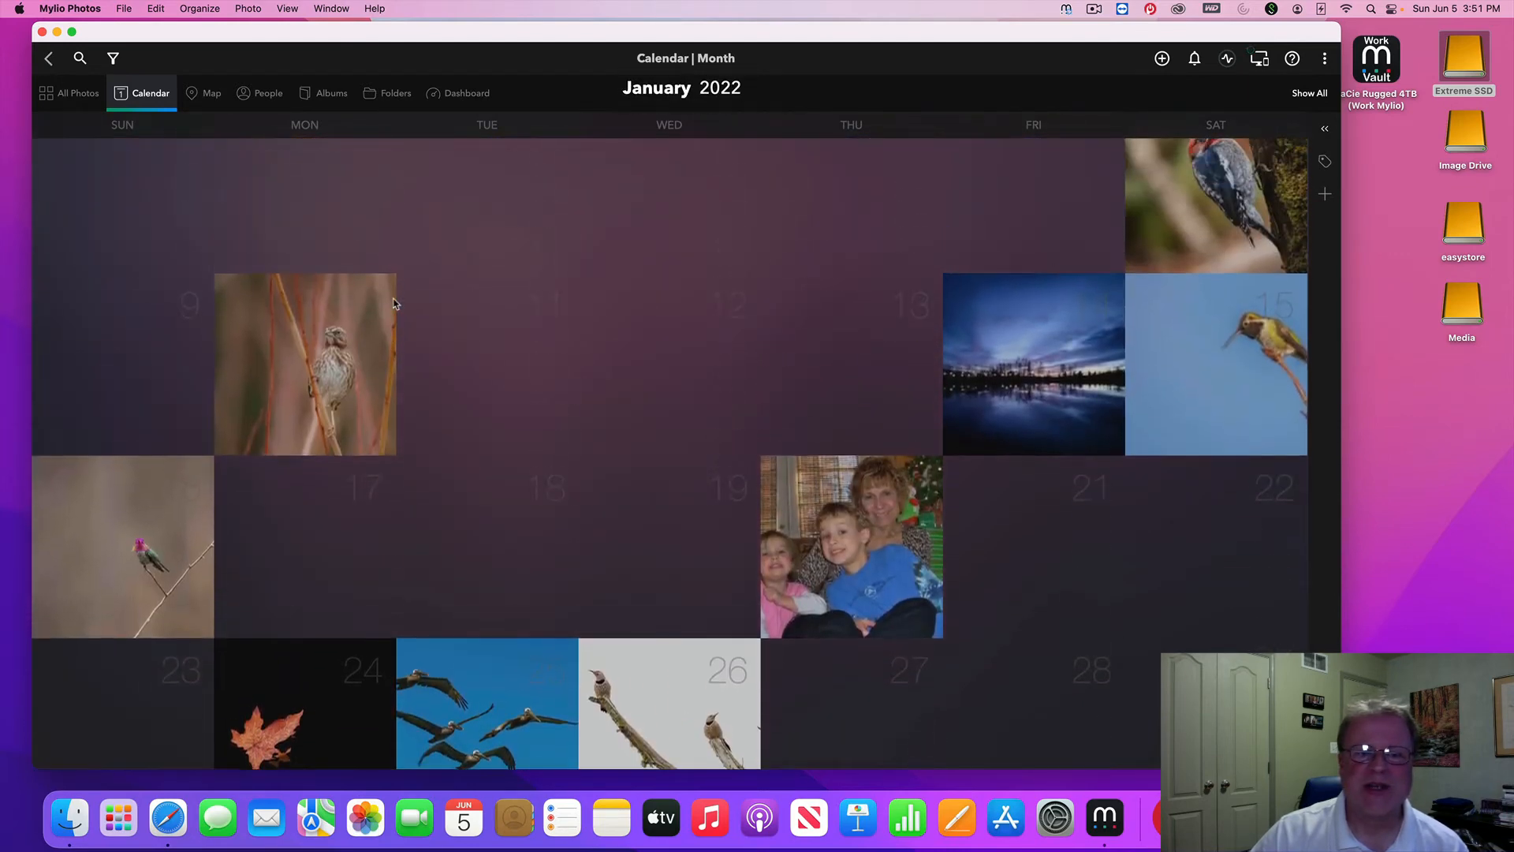
Step back from the month calendar up to the 2020s decade overview
scroll(394, 304, "up", 1)
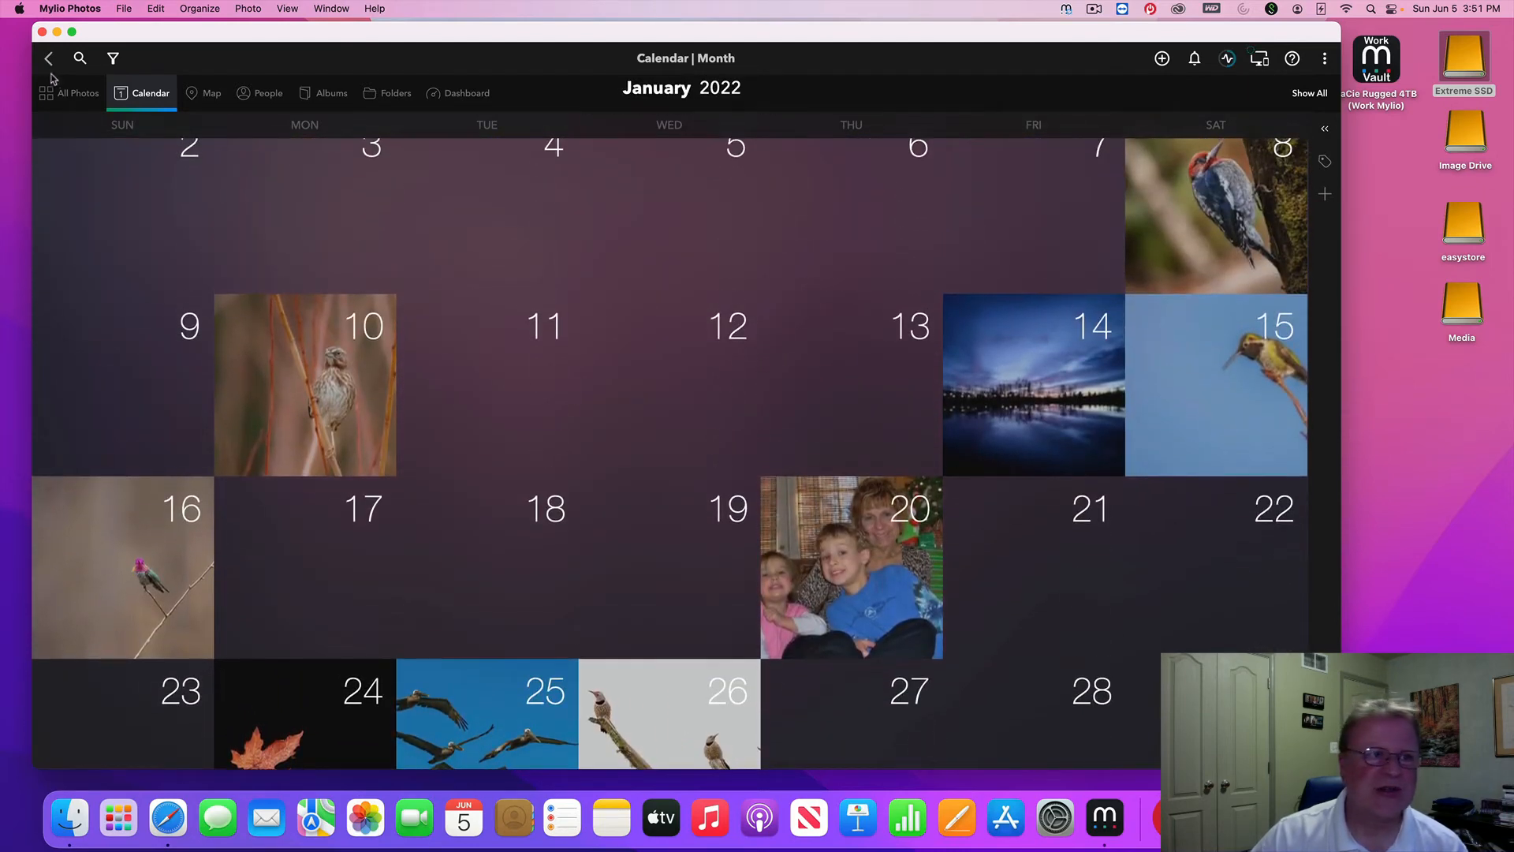
left_click(49, 60)
left_click(49, 62)
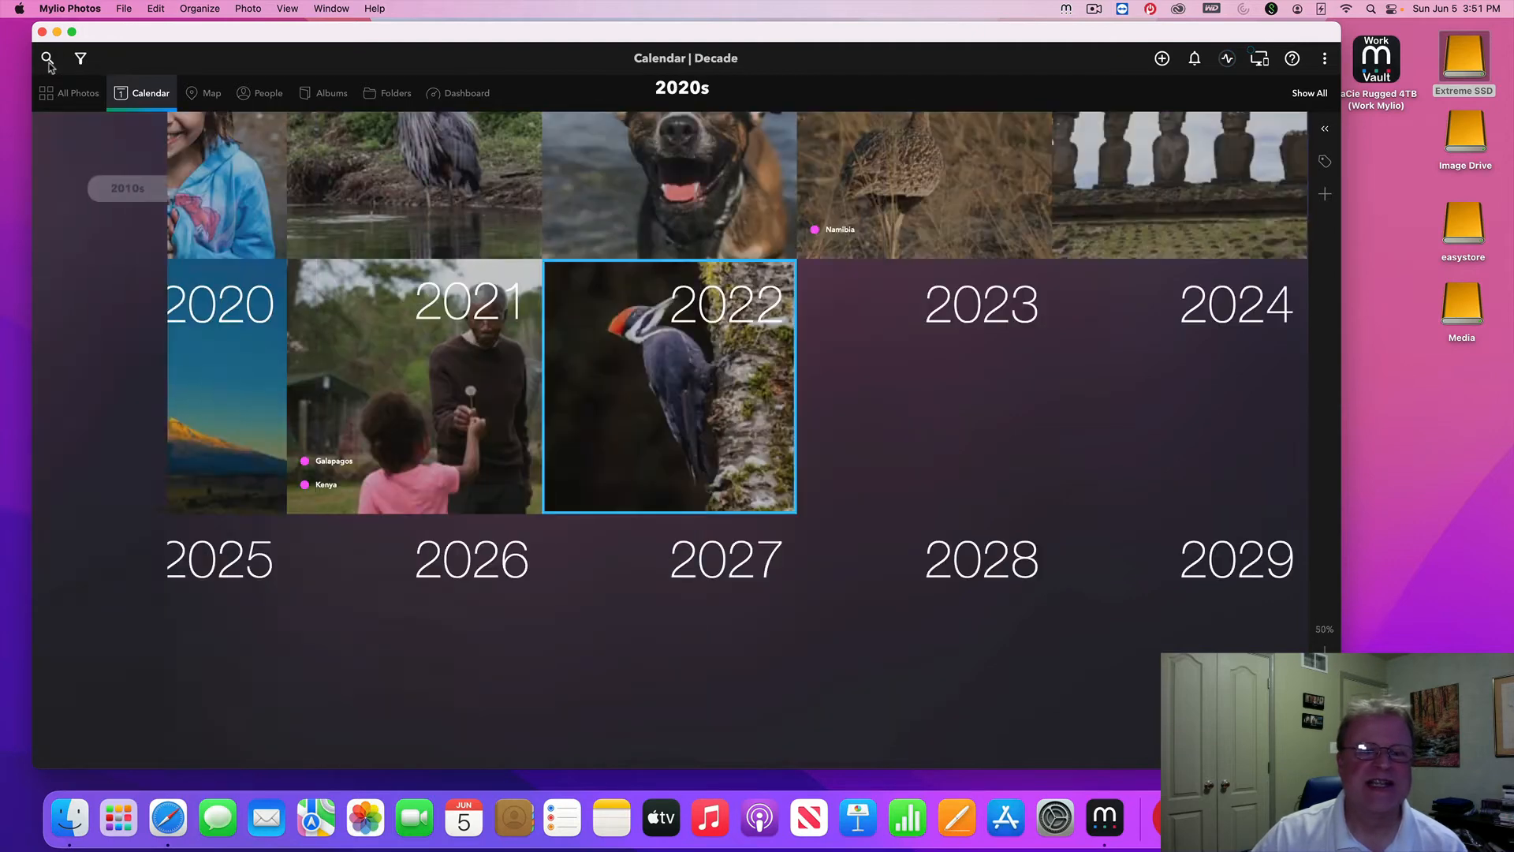
scroll(604, 438, "up", 5)
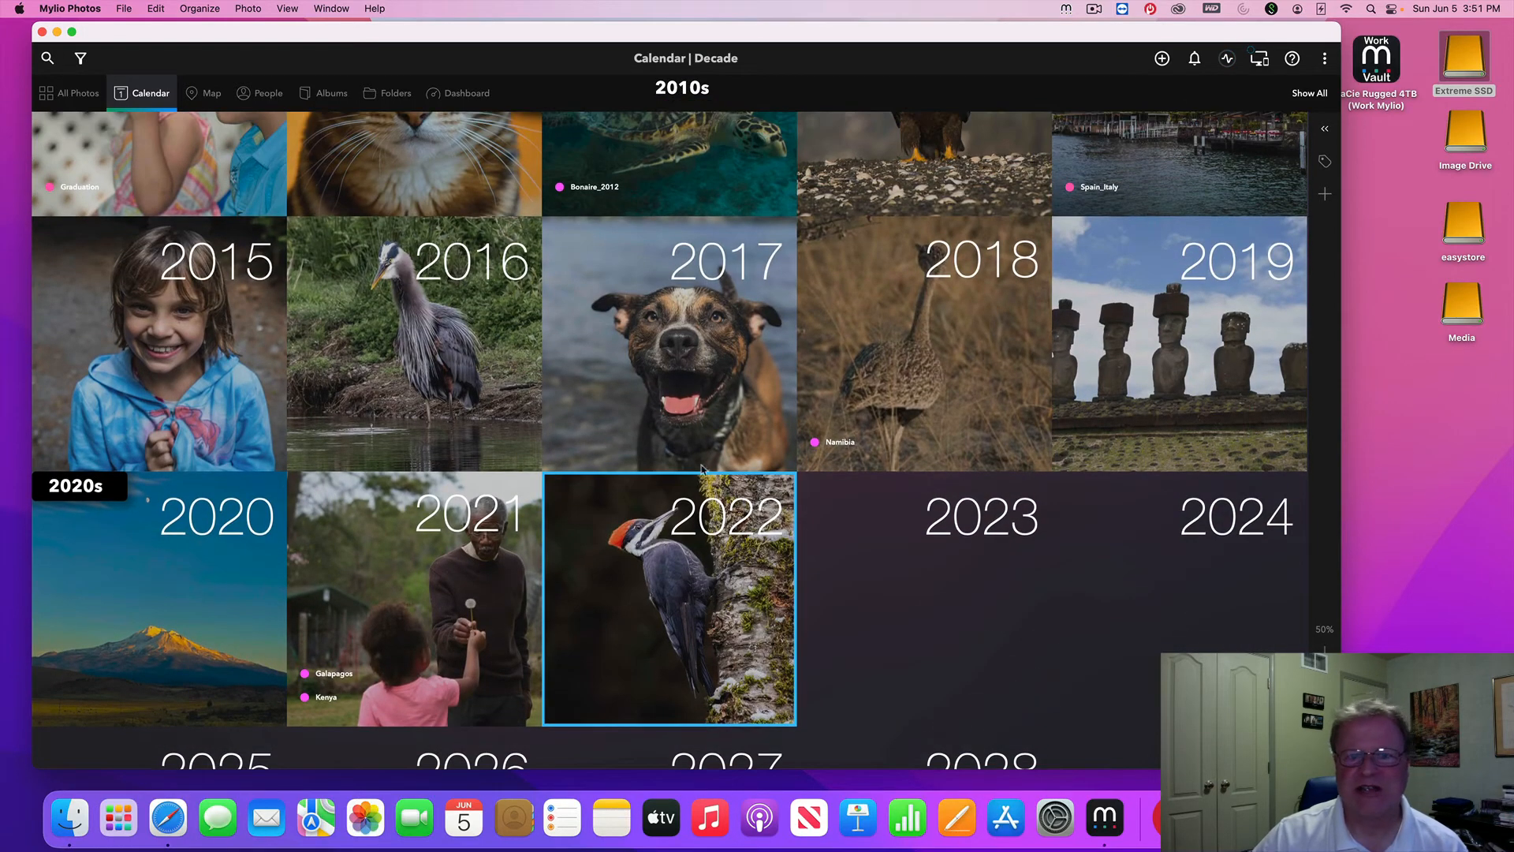
Browse August 2017 and neighbouring months, then return to the decade overview
left_click(704, 365)
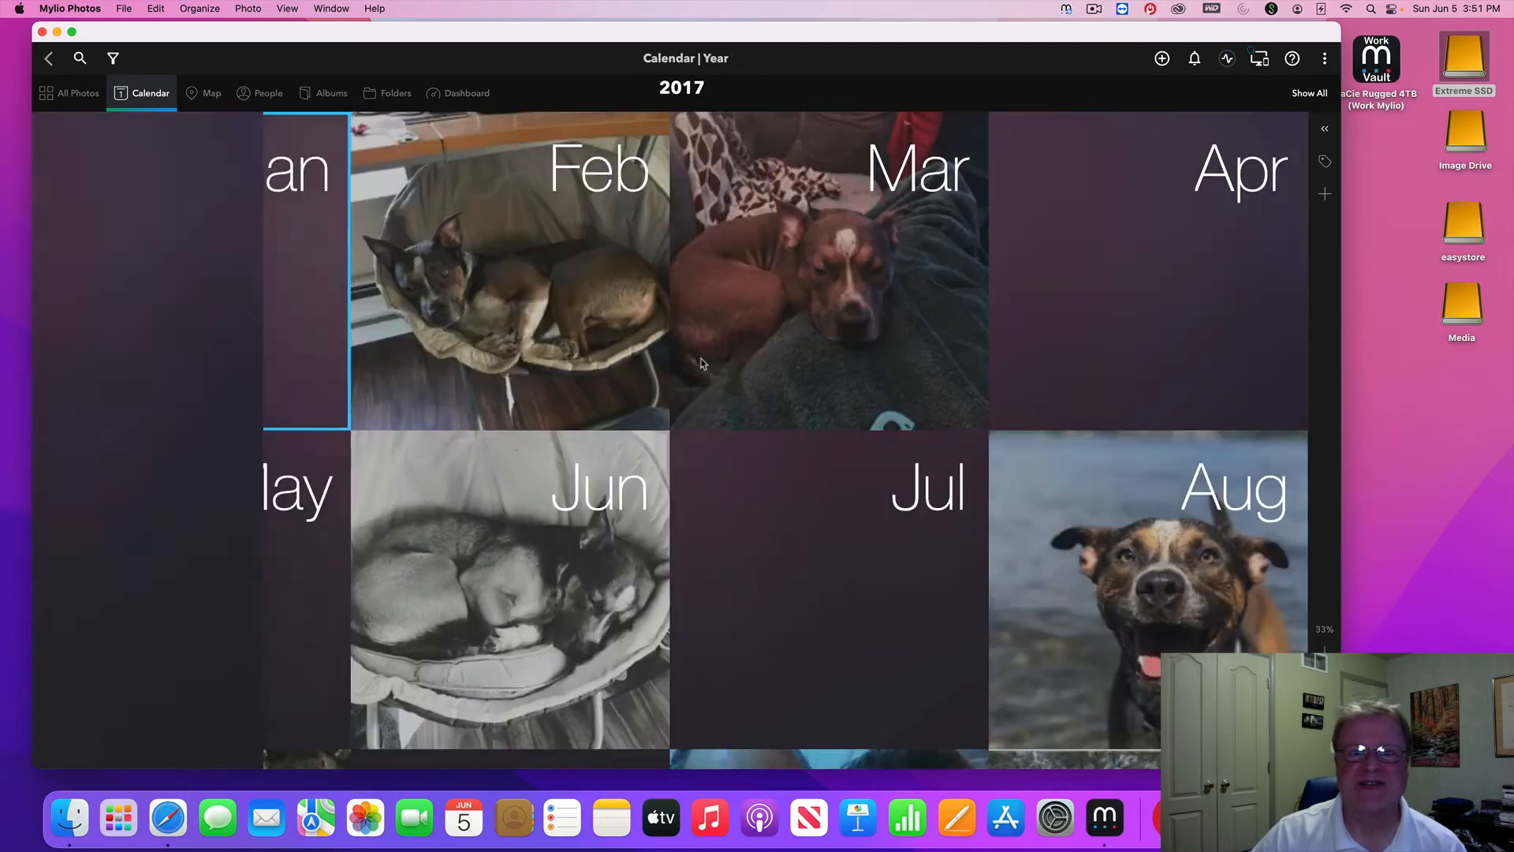
left_click(1125, 550)
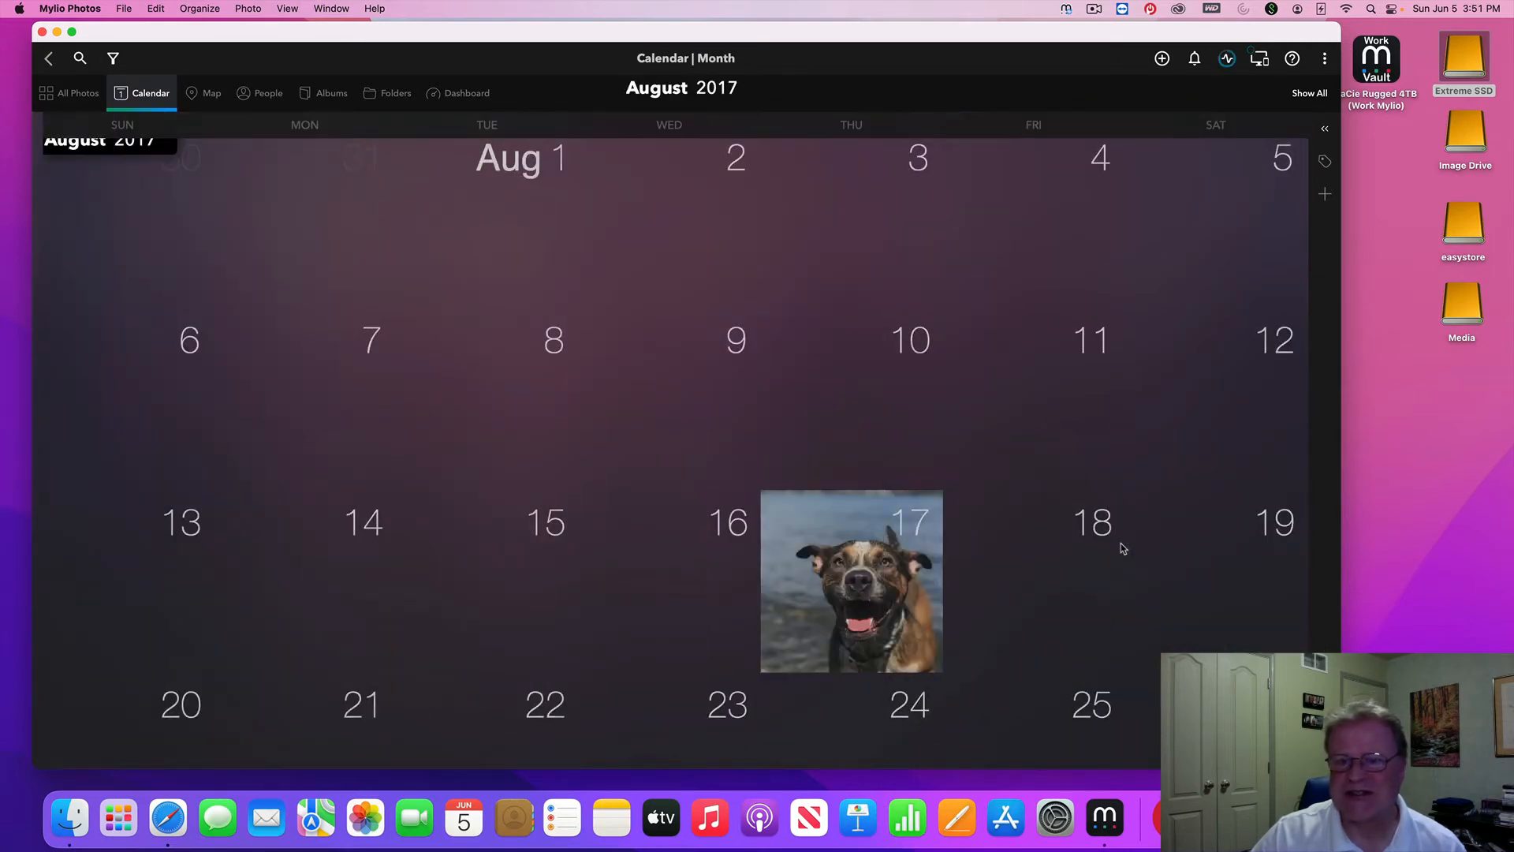
scroll(931, 477, "down", 8)
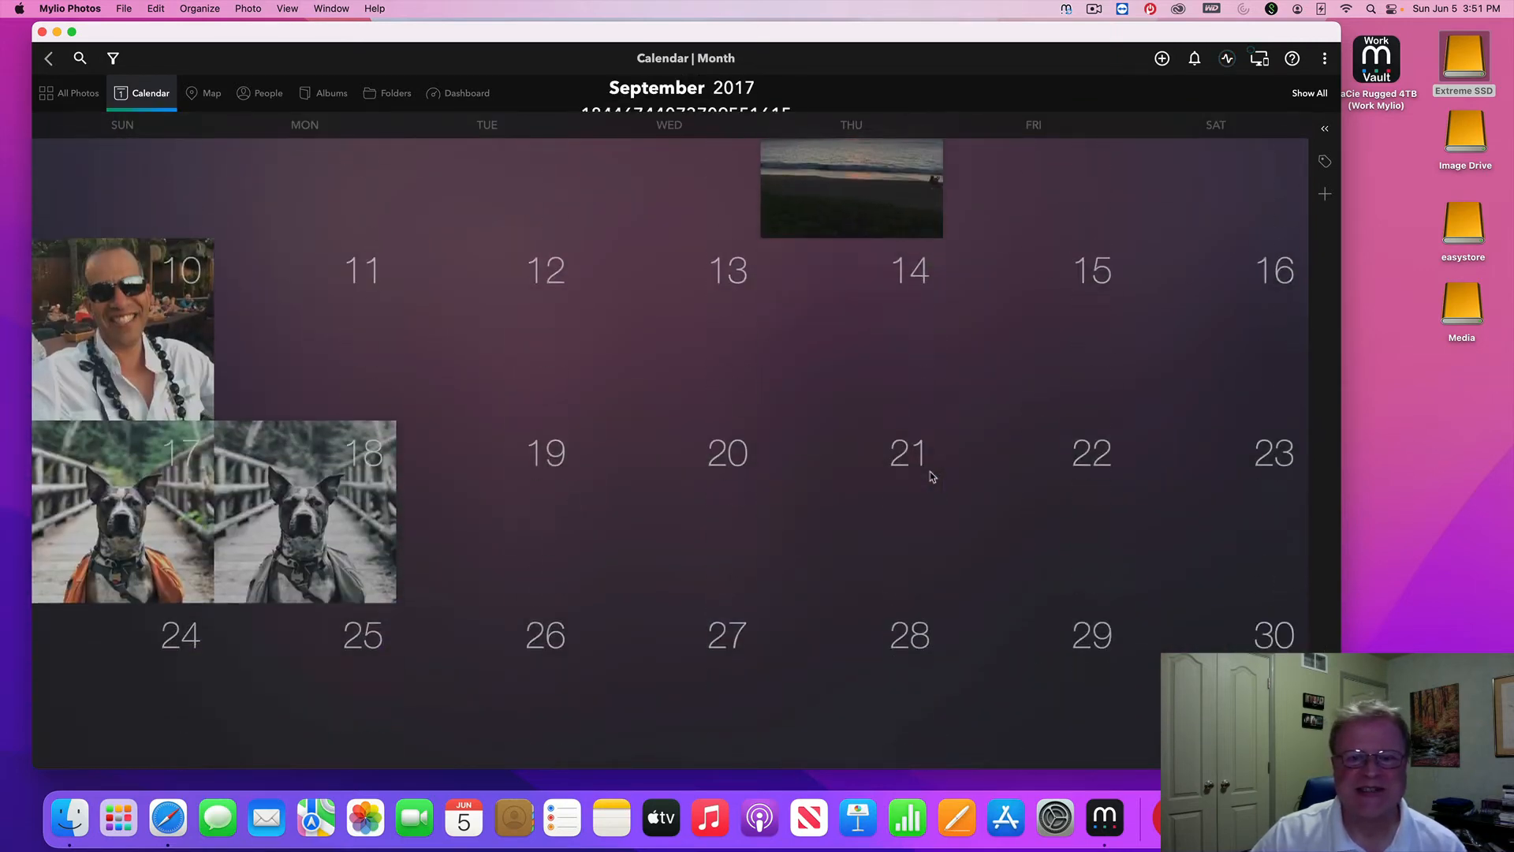
scroll(930, 477, "down", 10)
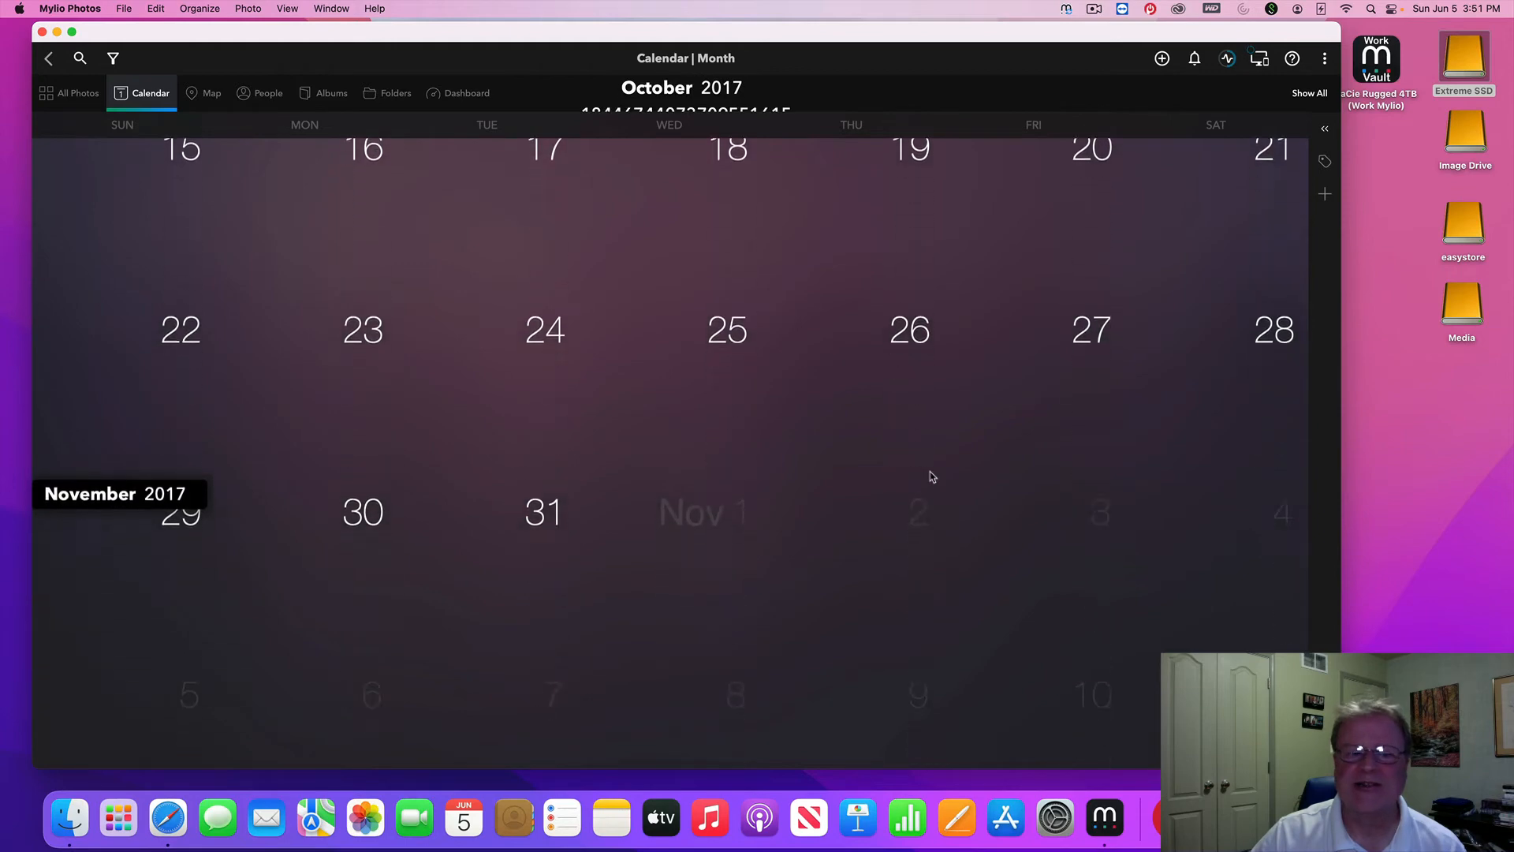
scroll(930, 477, "up", 15)
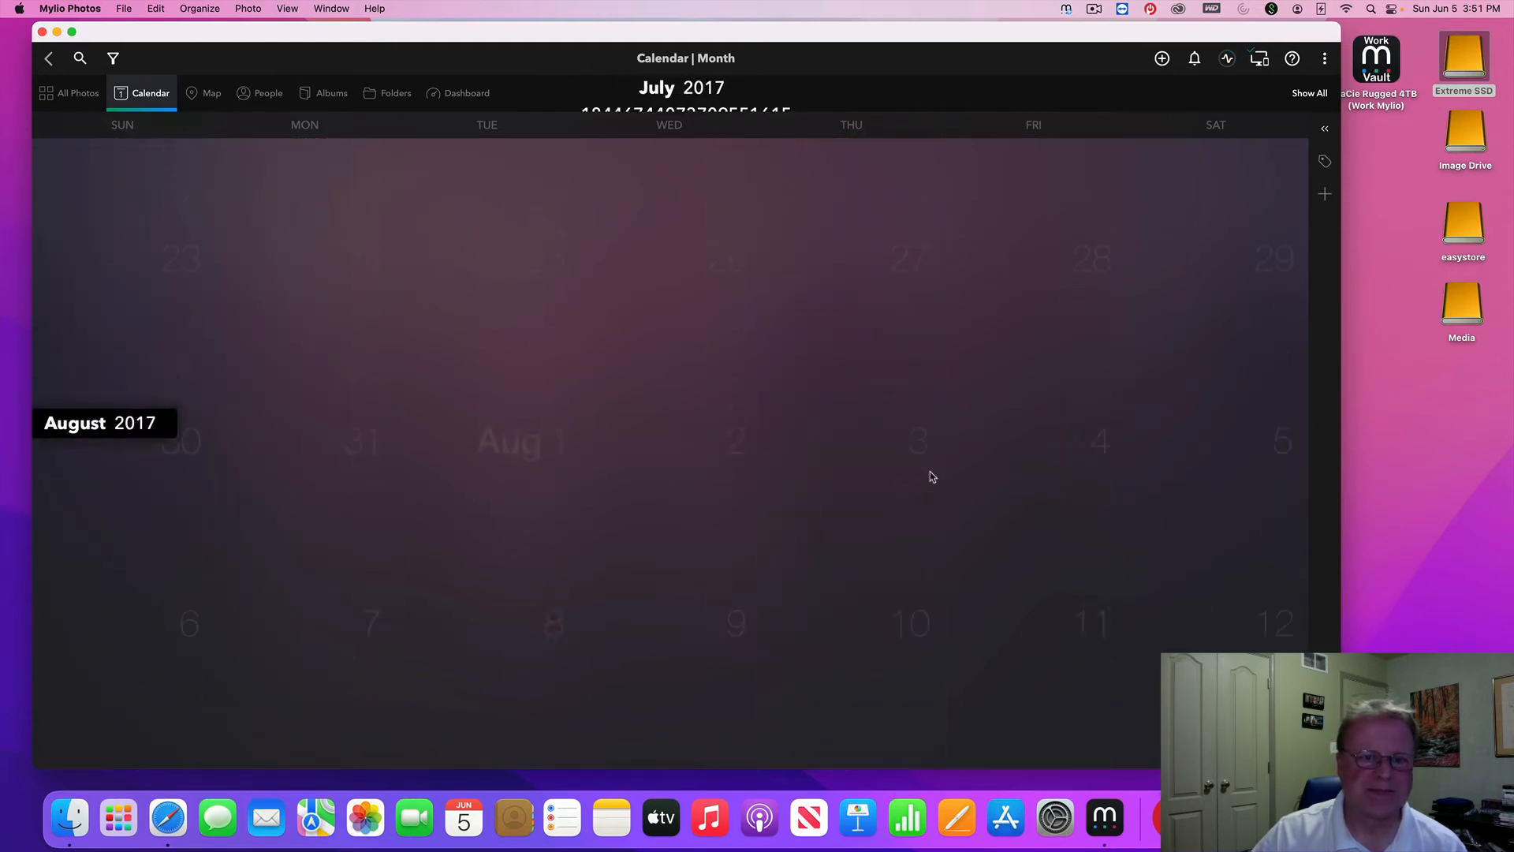
left_click(49, 60)
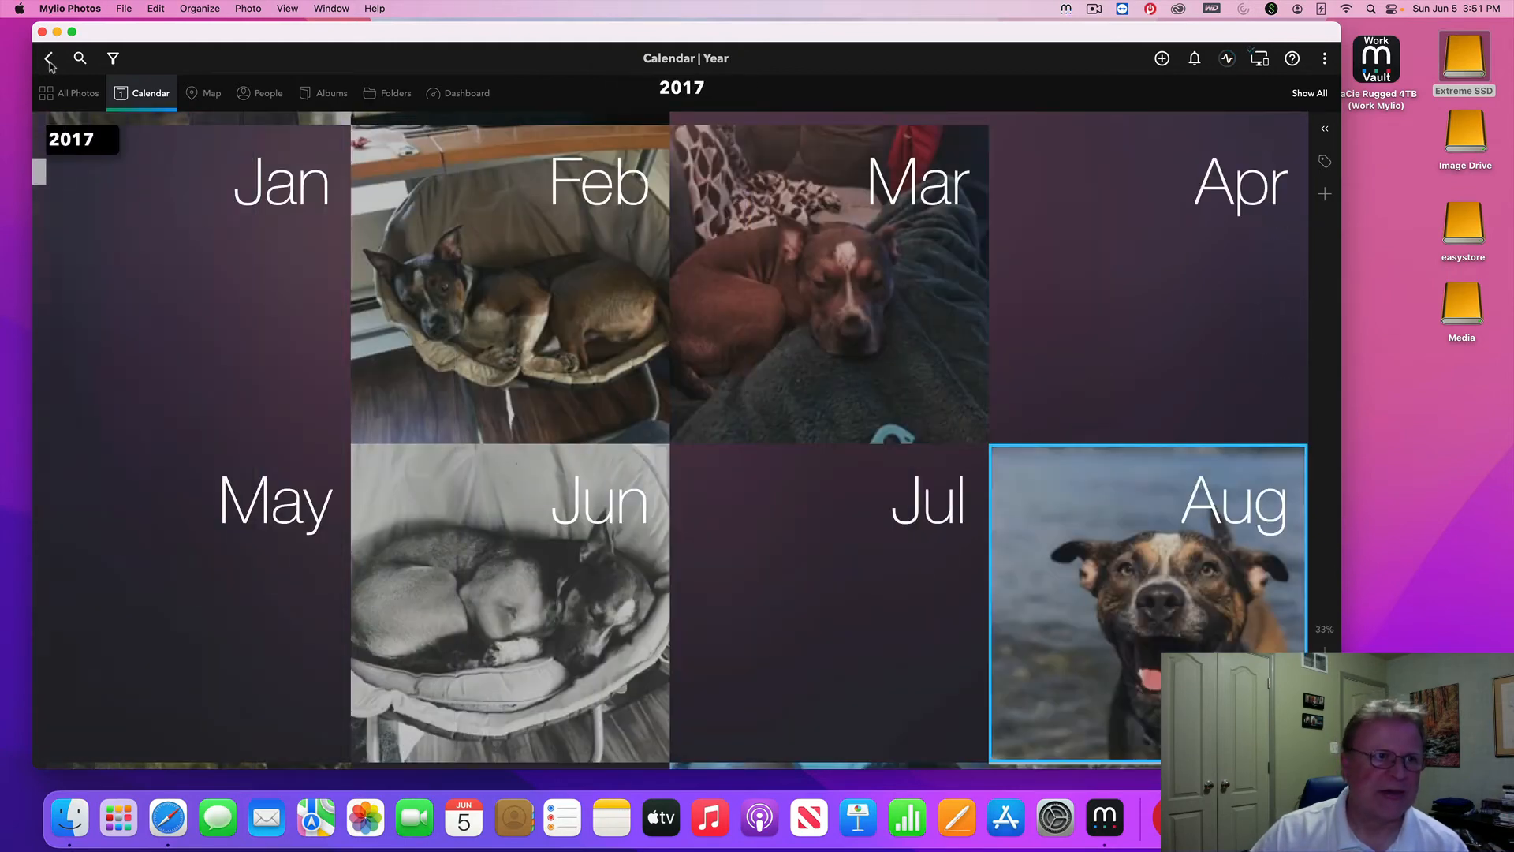
left_click(49, 60)
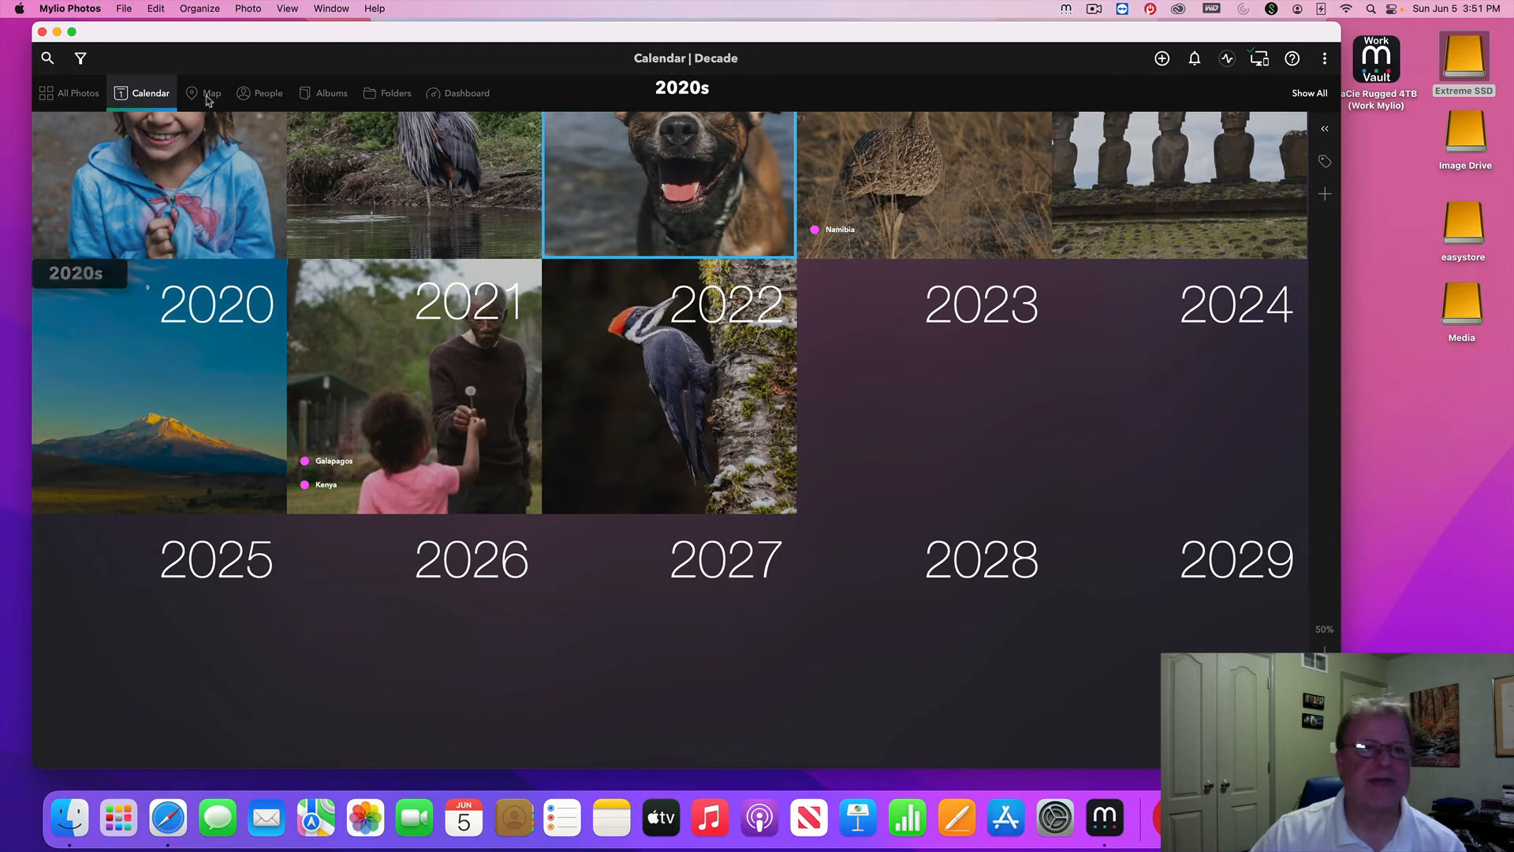
left_click(209, 95)
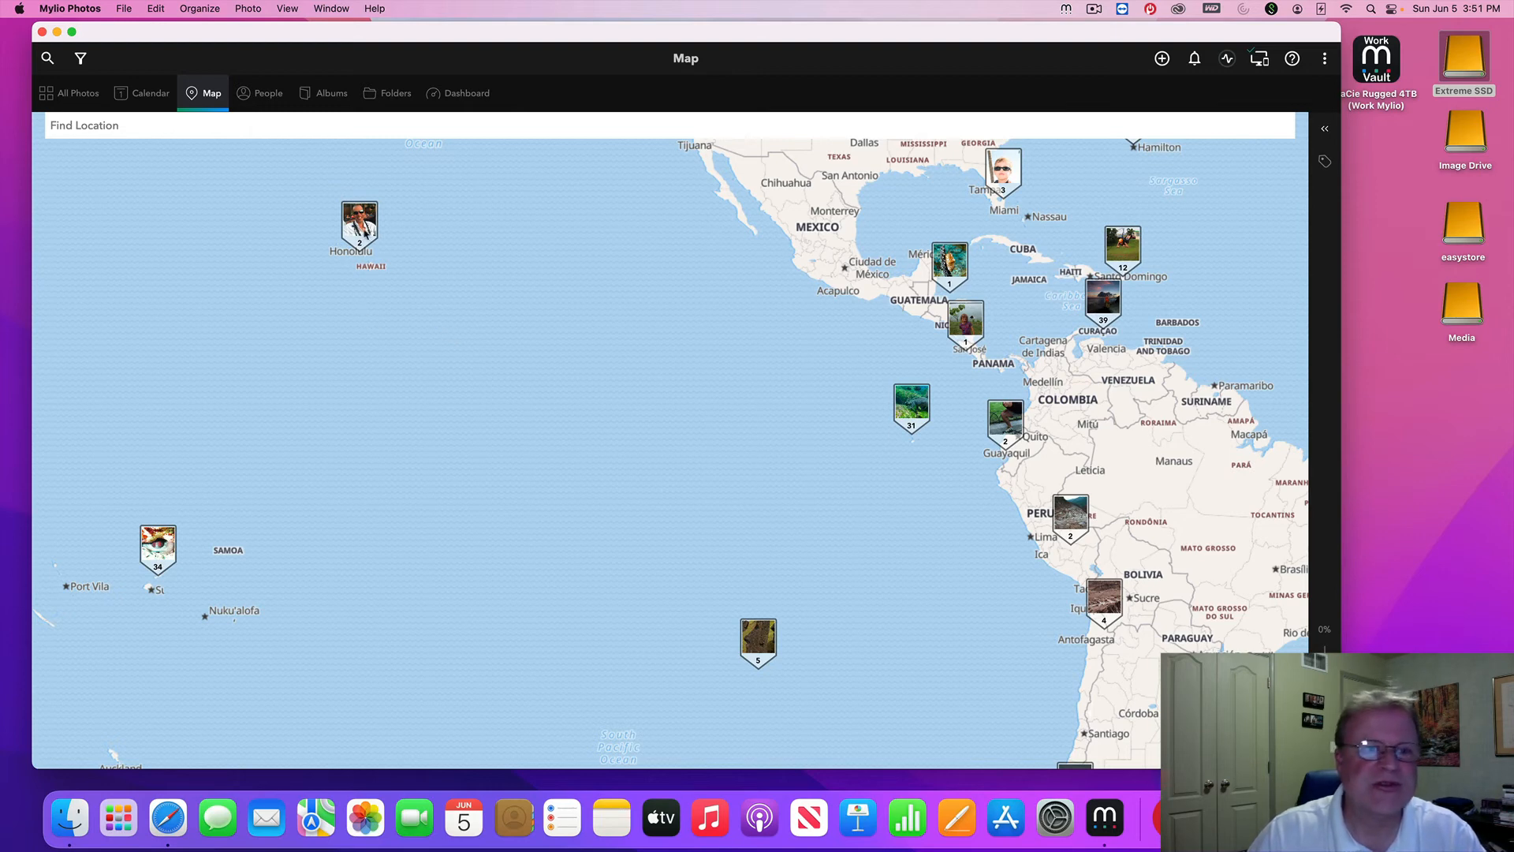
Open the Hawaii map pin and view its two Kaanapali photos, the portrait and the beach sunset
left_click(361, 231)
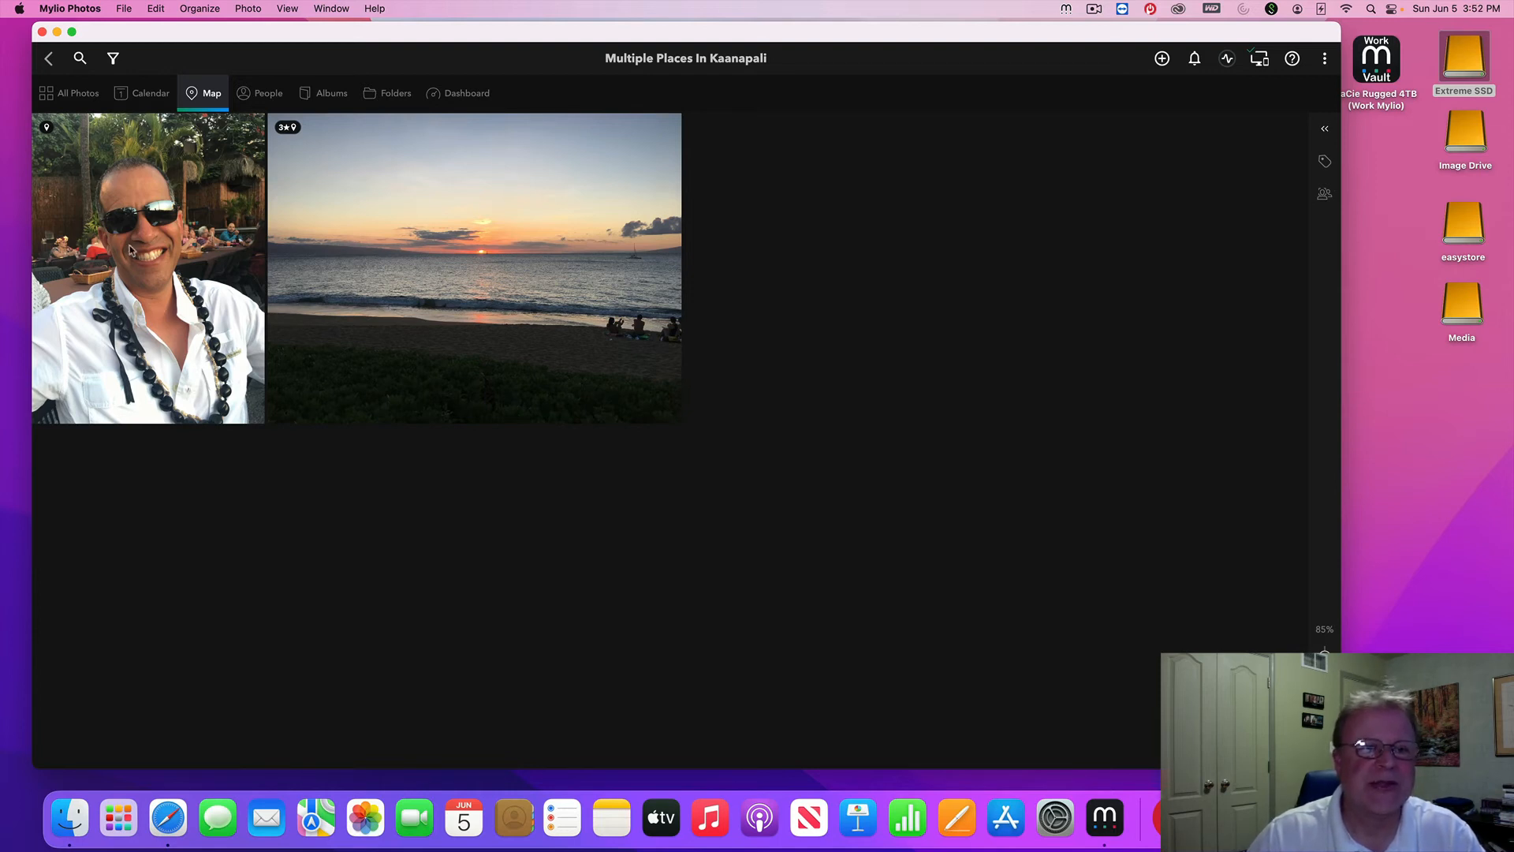
left_click(209, 266)
left_click(439, 279)
left_click(214, 267)
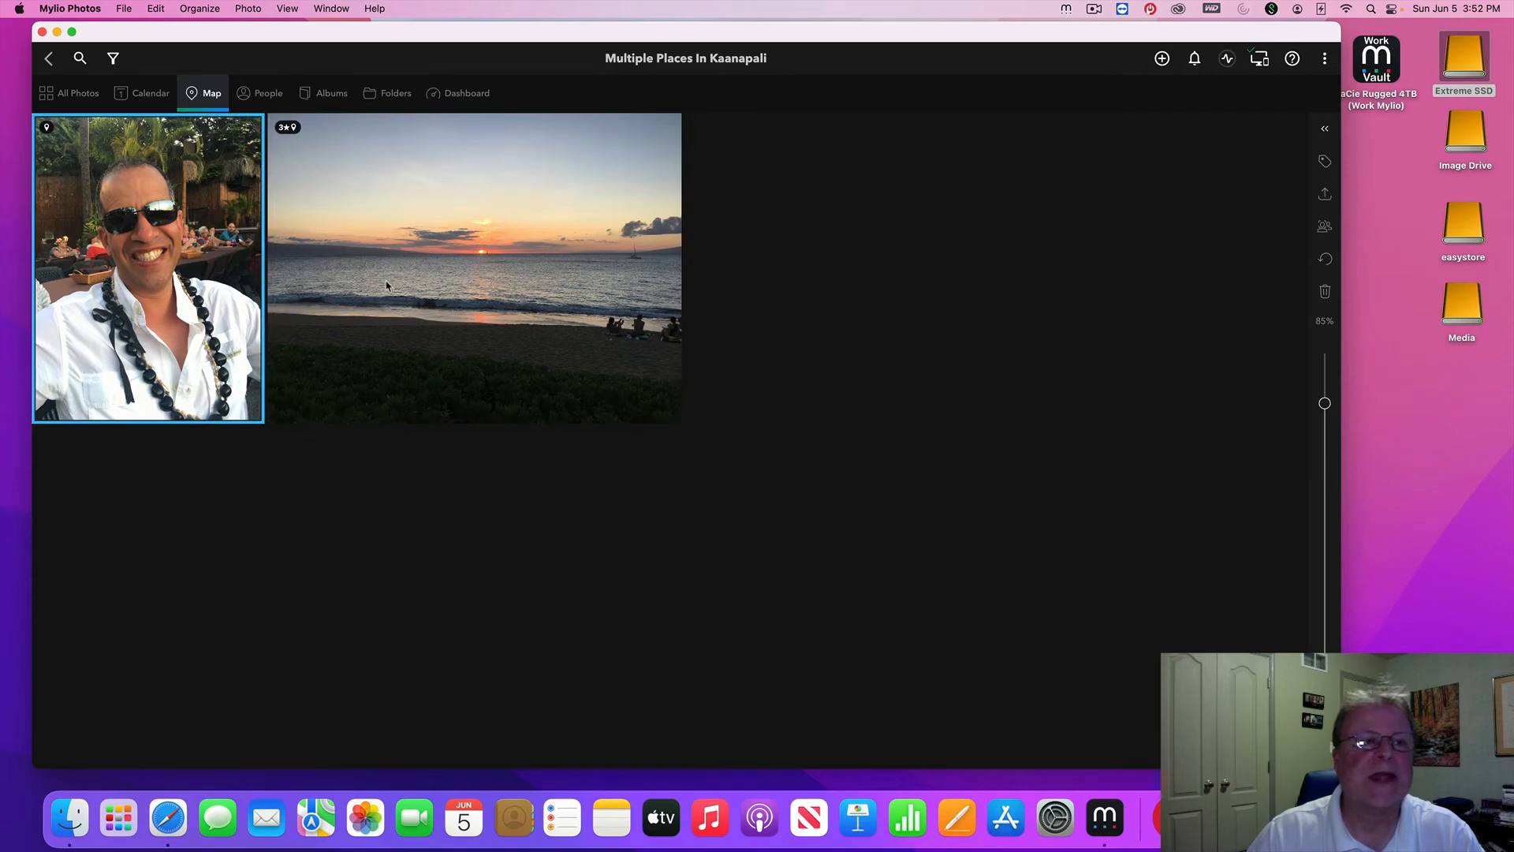
left_click(74, 95)
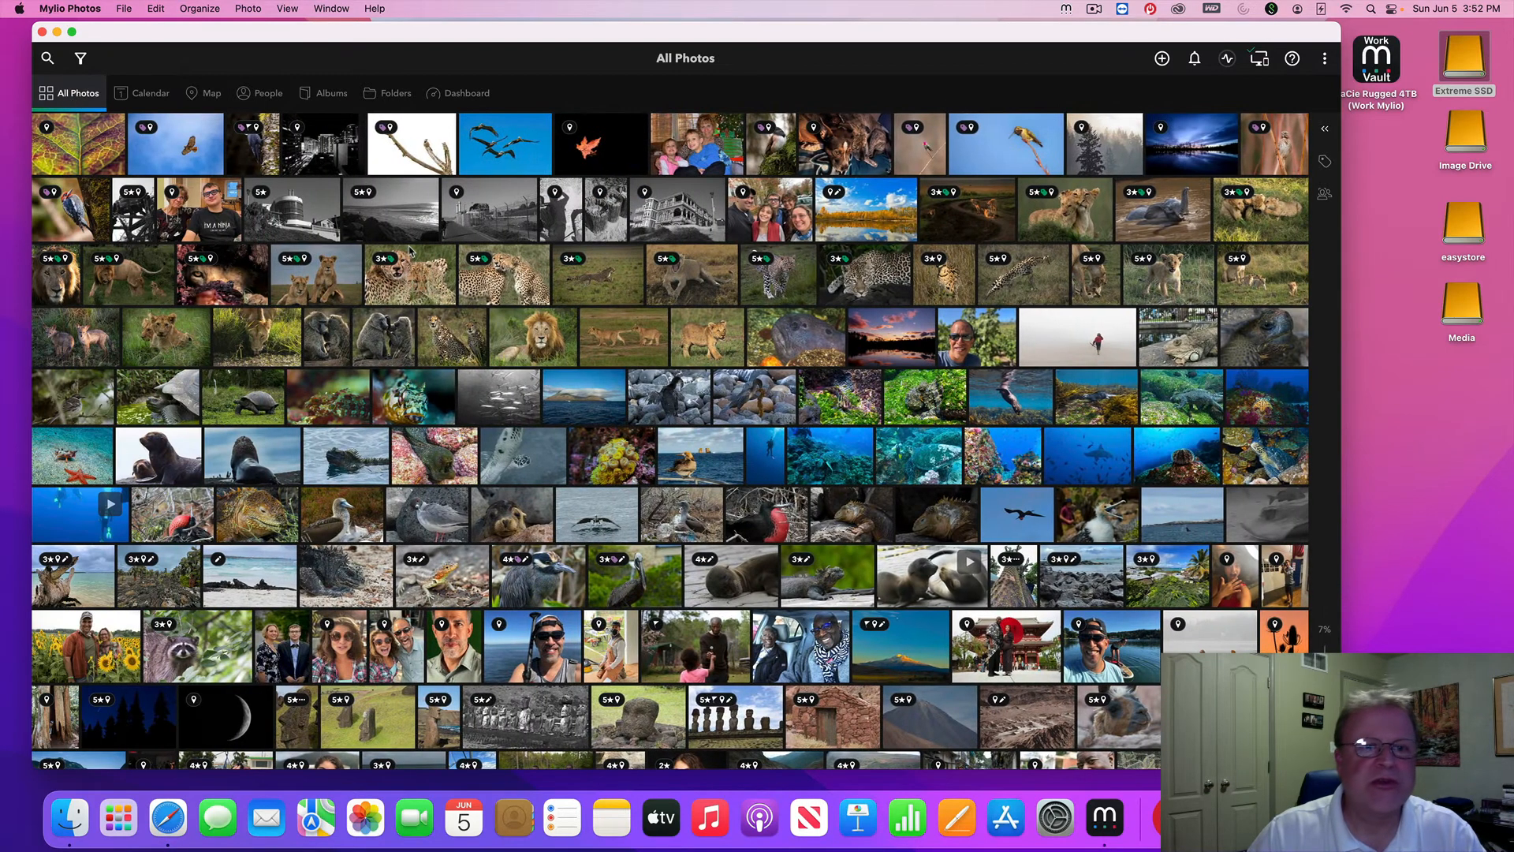
left_click_drag(1325, 741, 1325, 692)
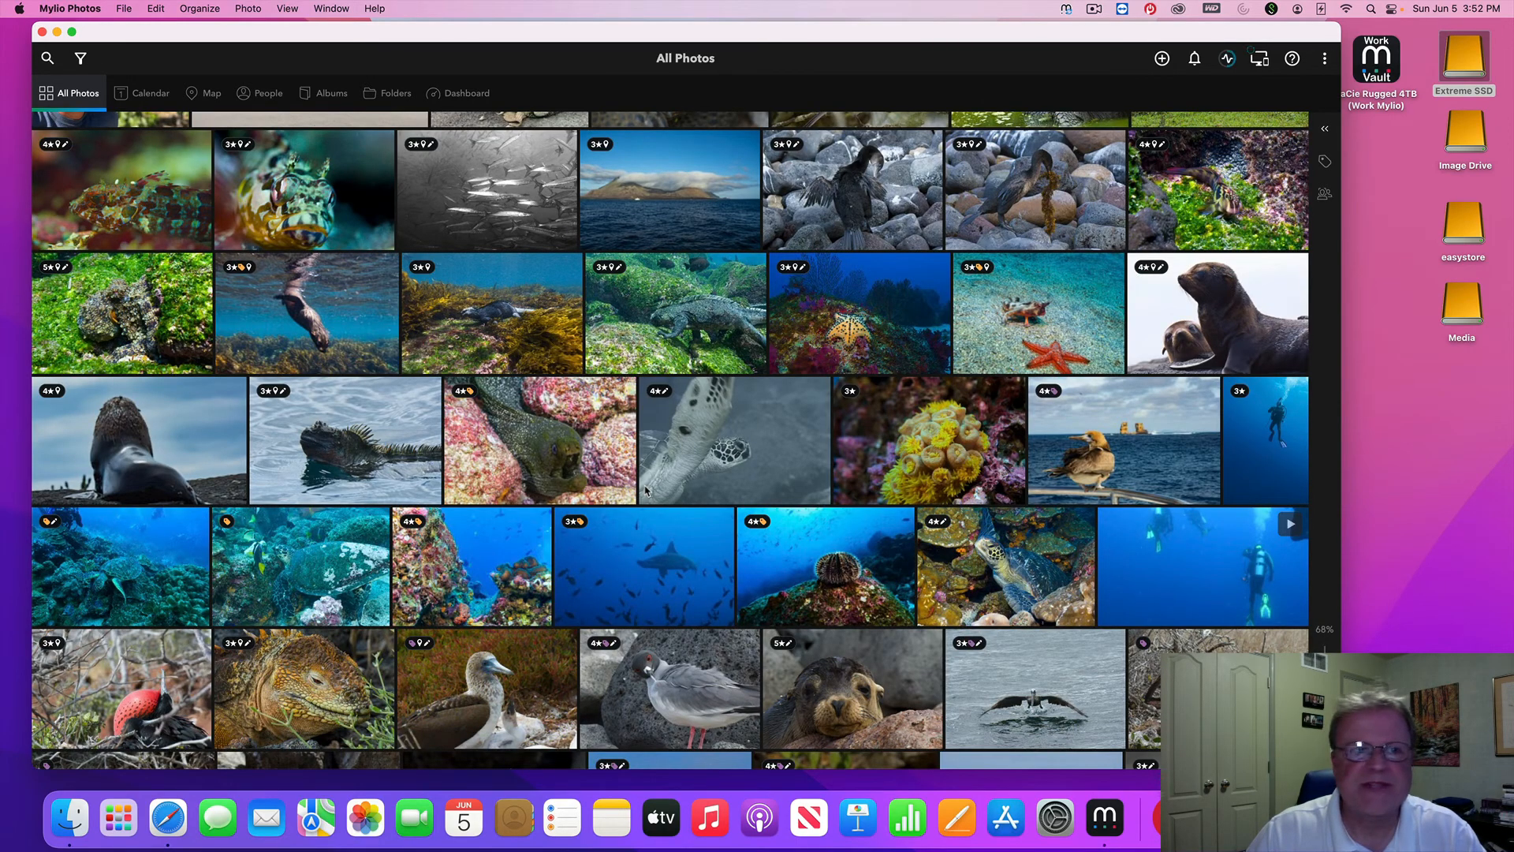
scroll(470, 453, "up", 10)
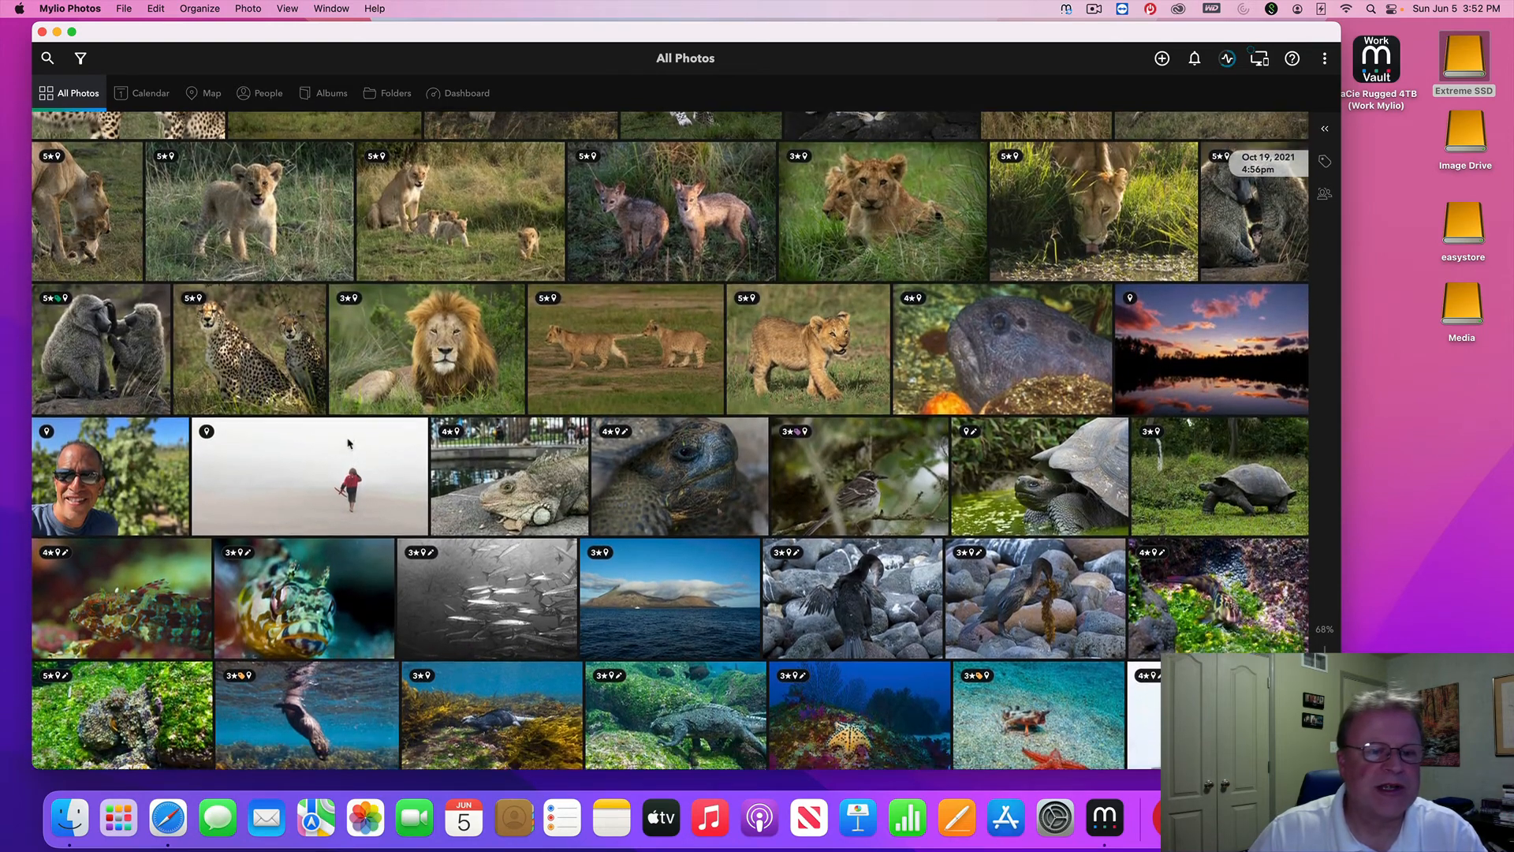
scroll(348, 443, "down", 1)
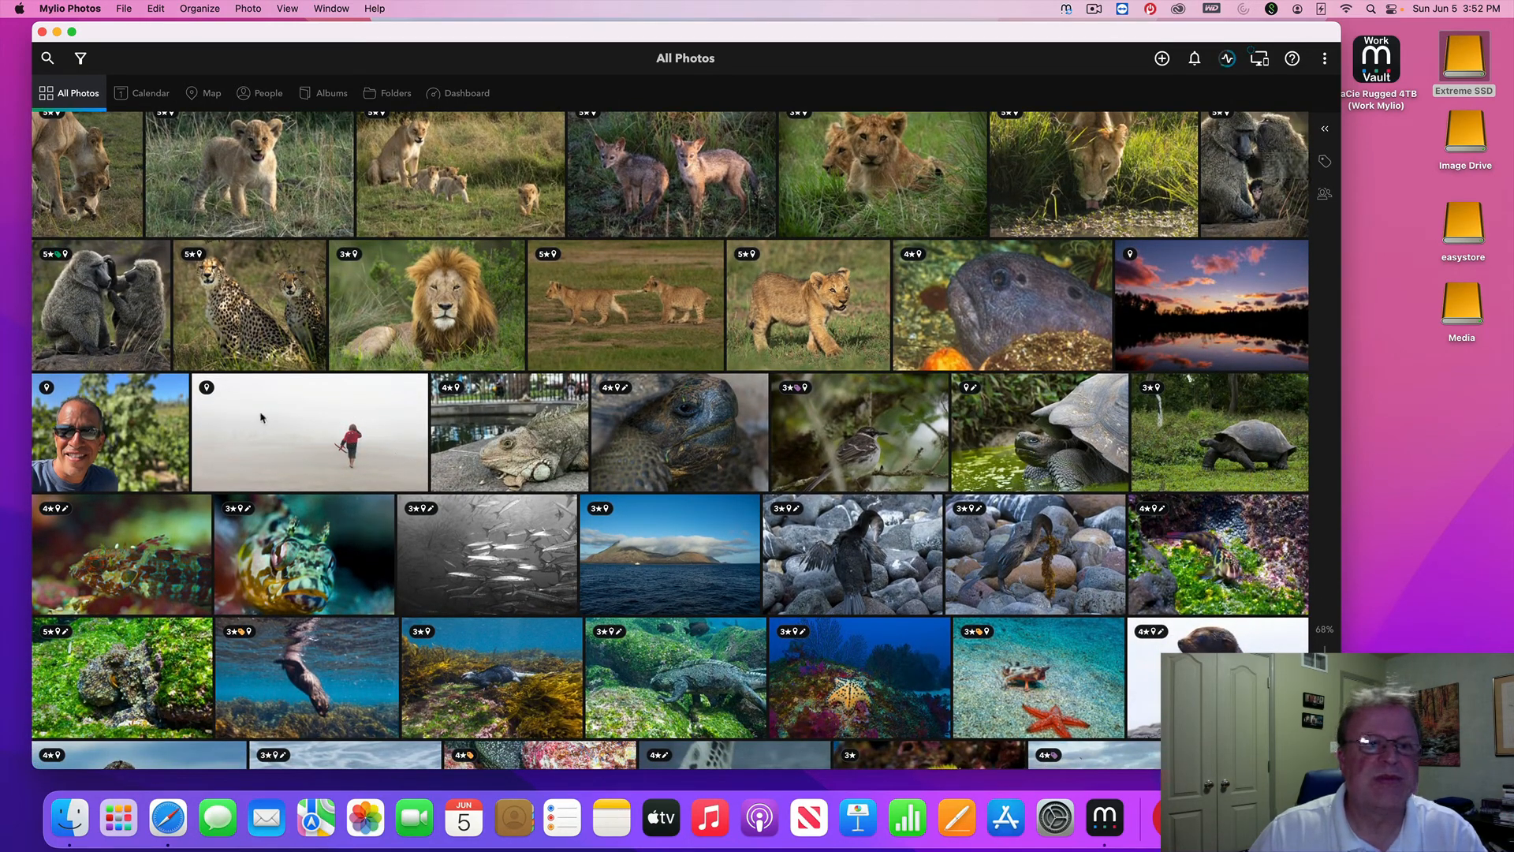
scroll(334, 417, "down", 7)
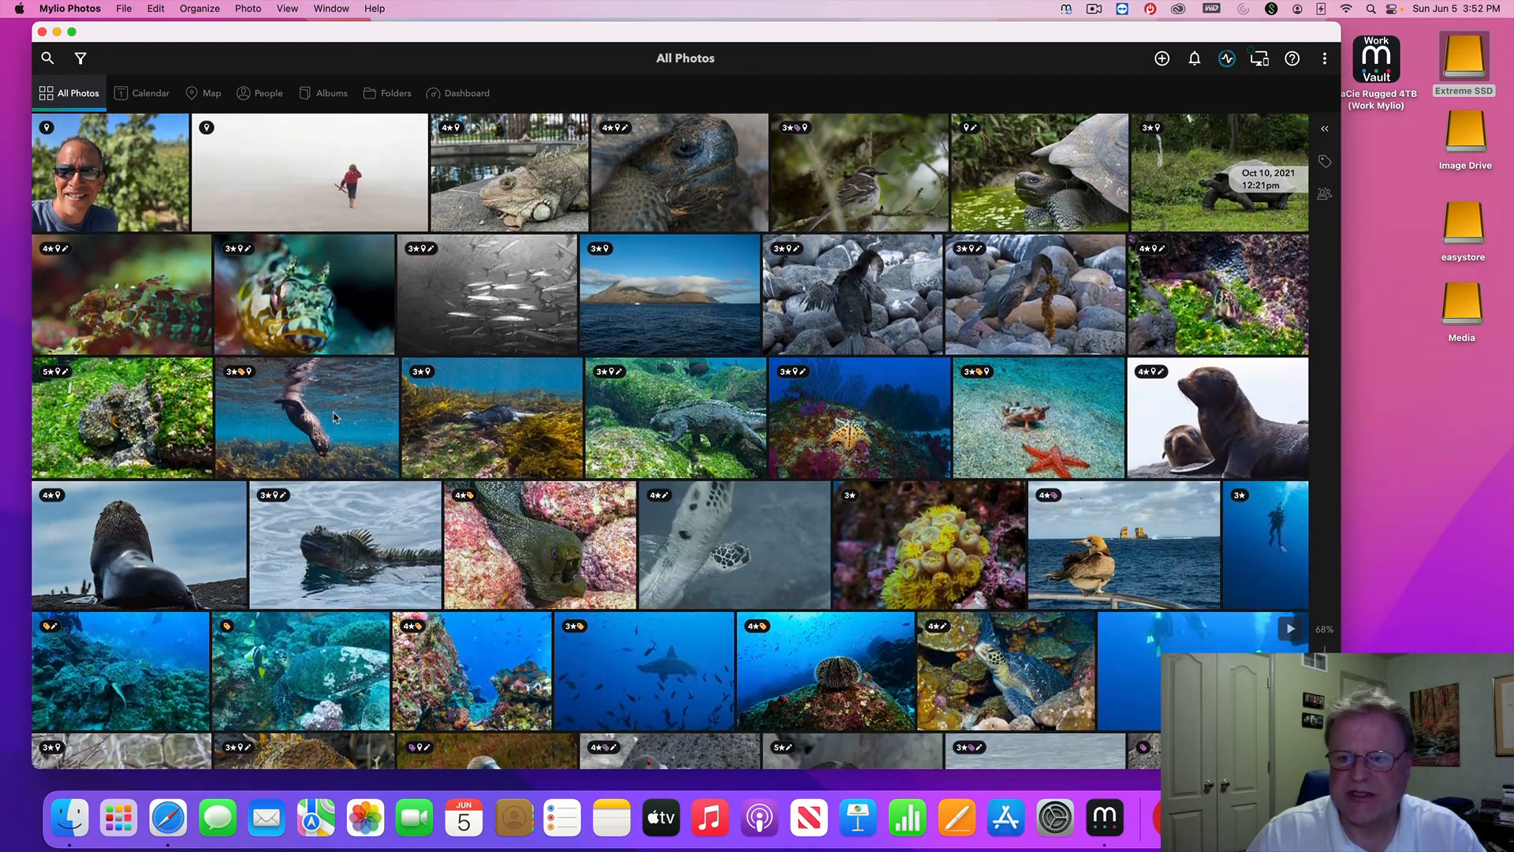
scroll(331, 420, "down", 1)
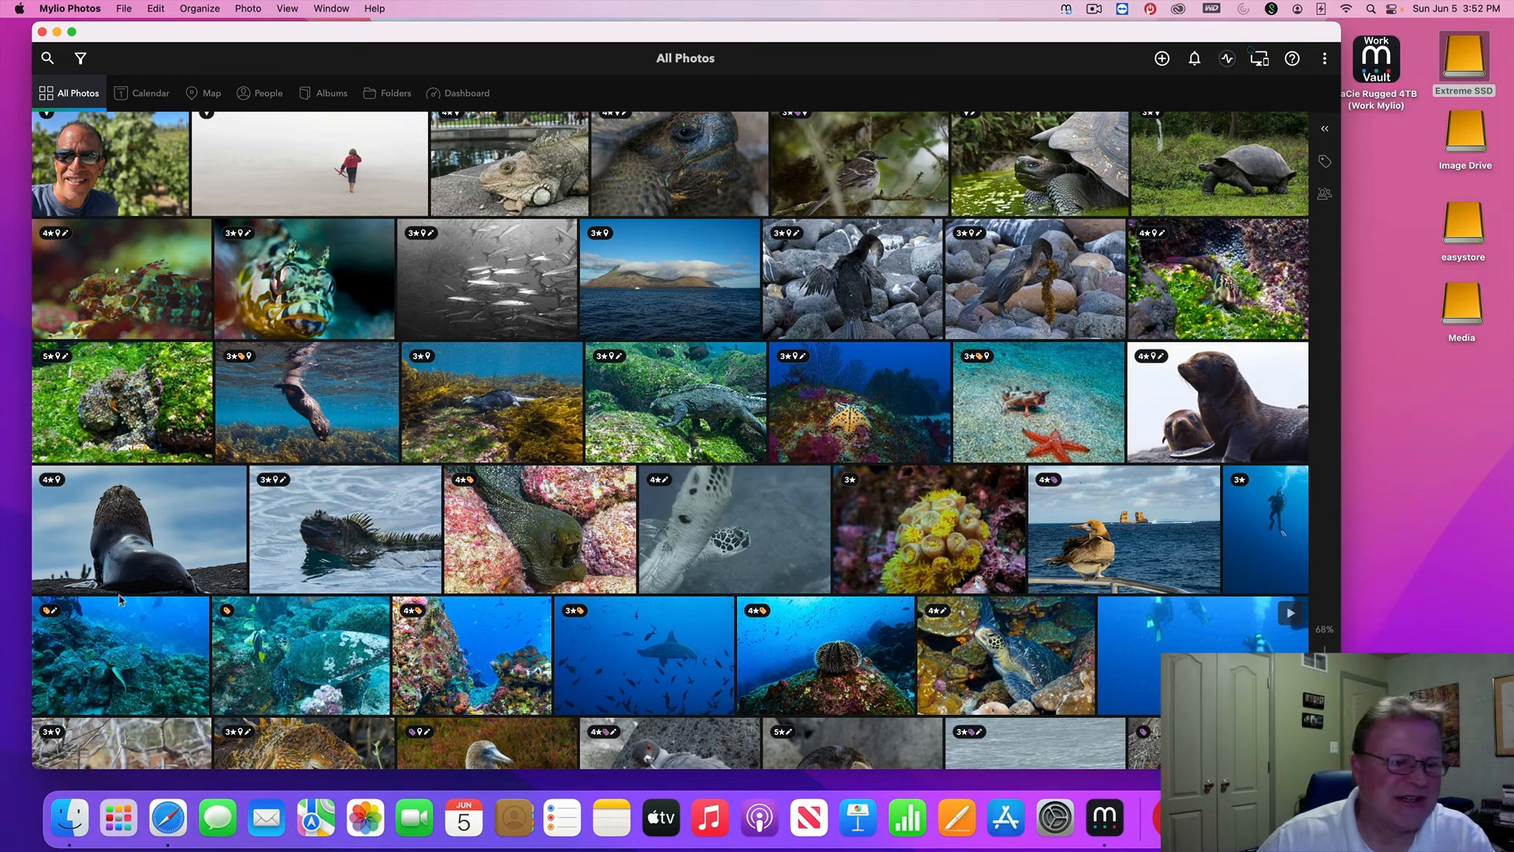
left_click(78, 519)
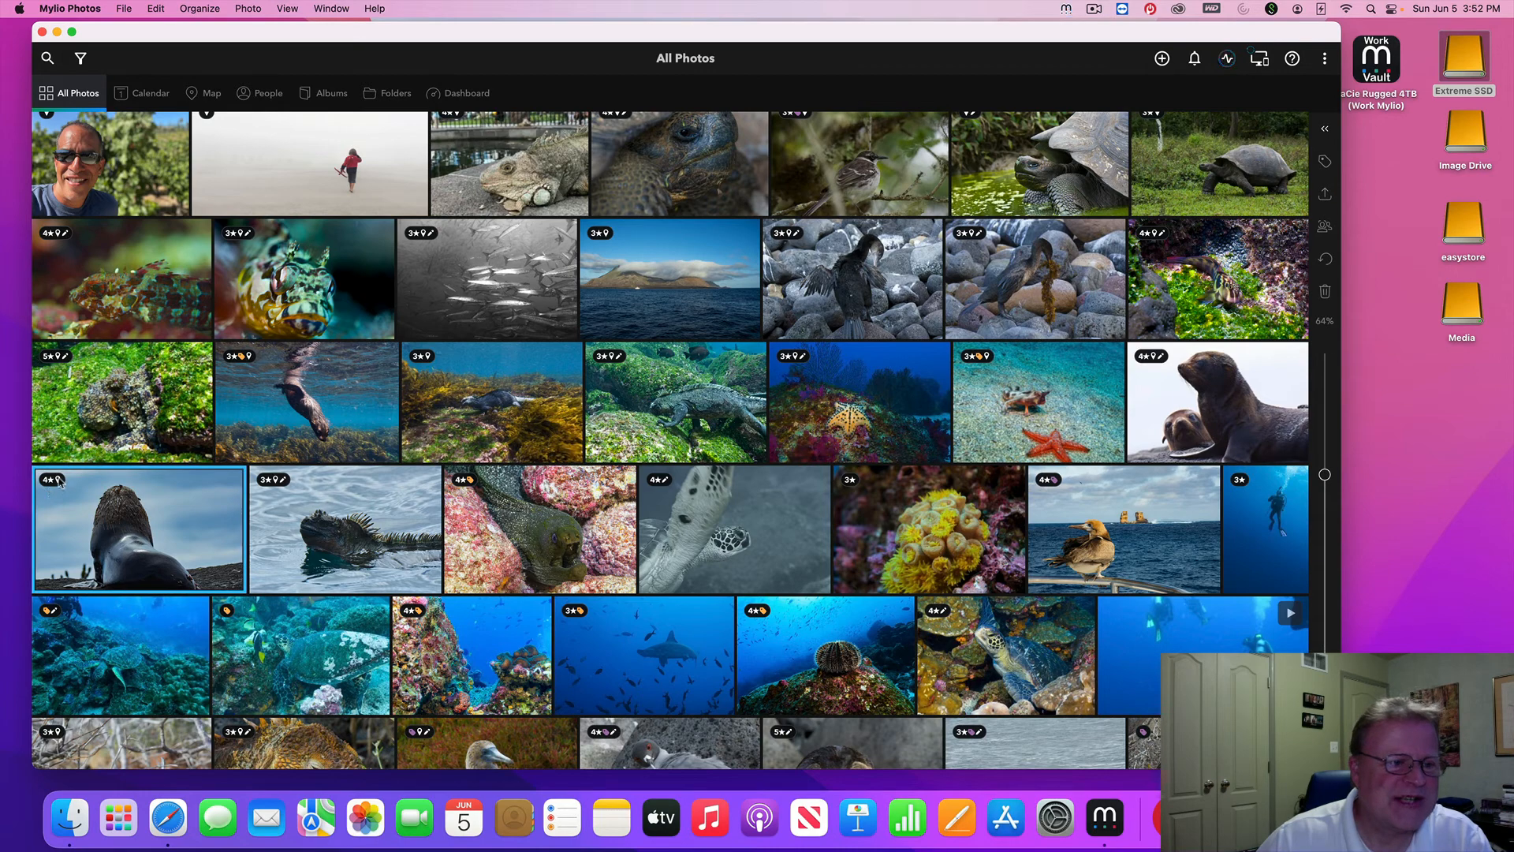
View the sea lion photo on the map, switch to the moray eel, then show People
double_click(101, 518)
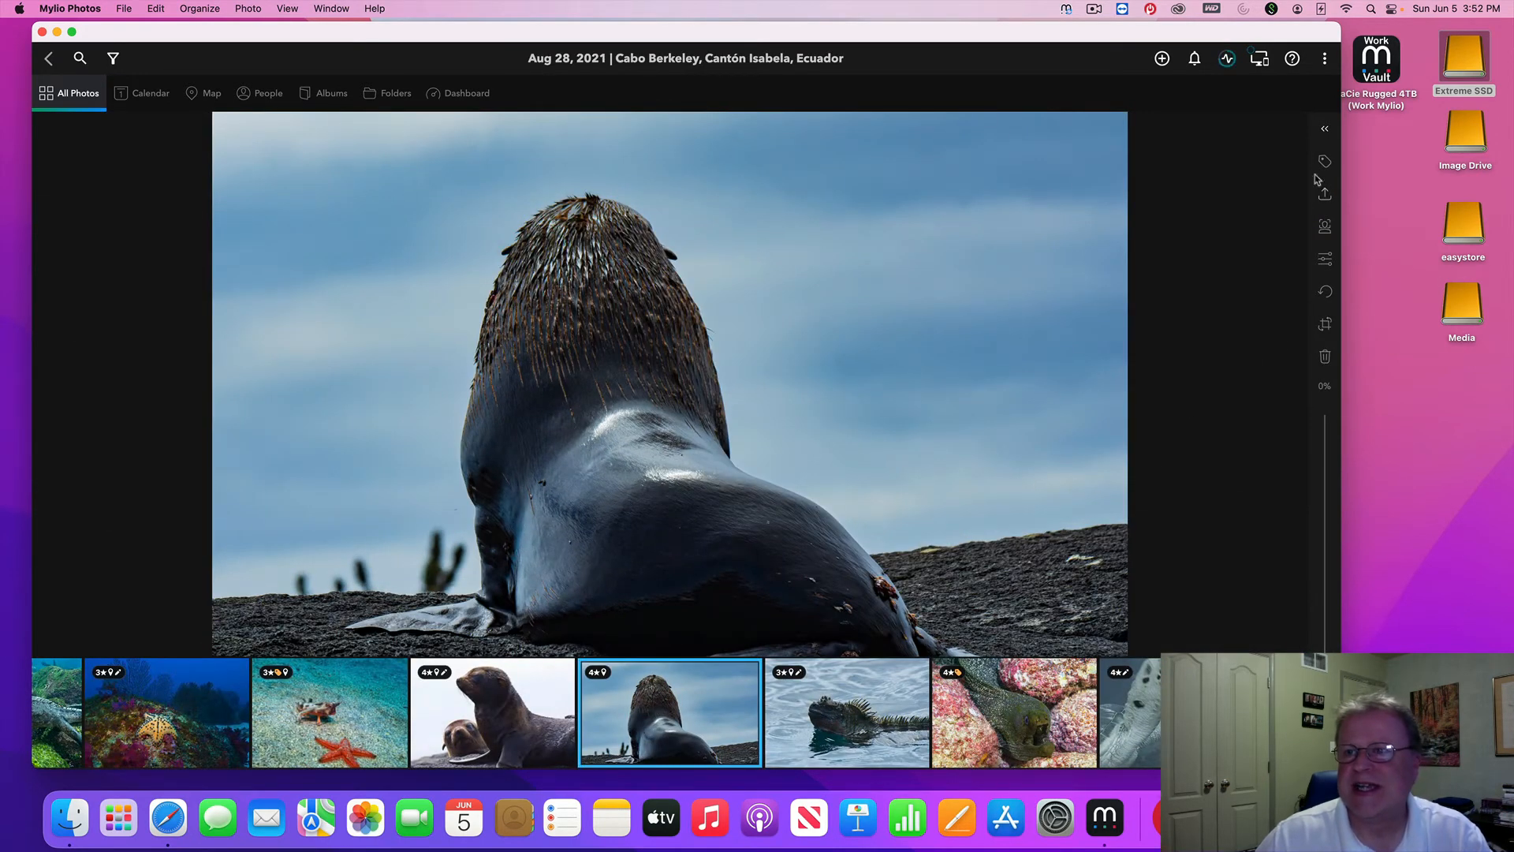
left_click(1325, 132)
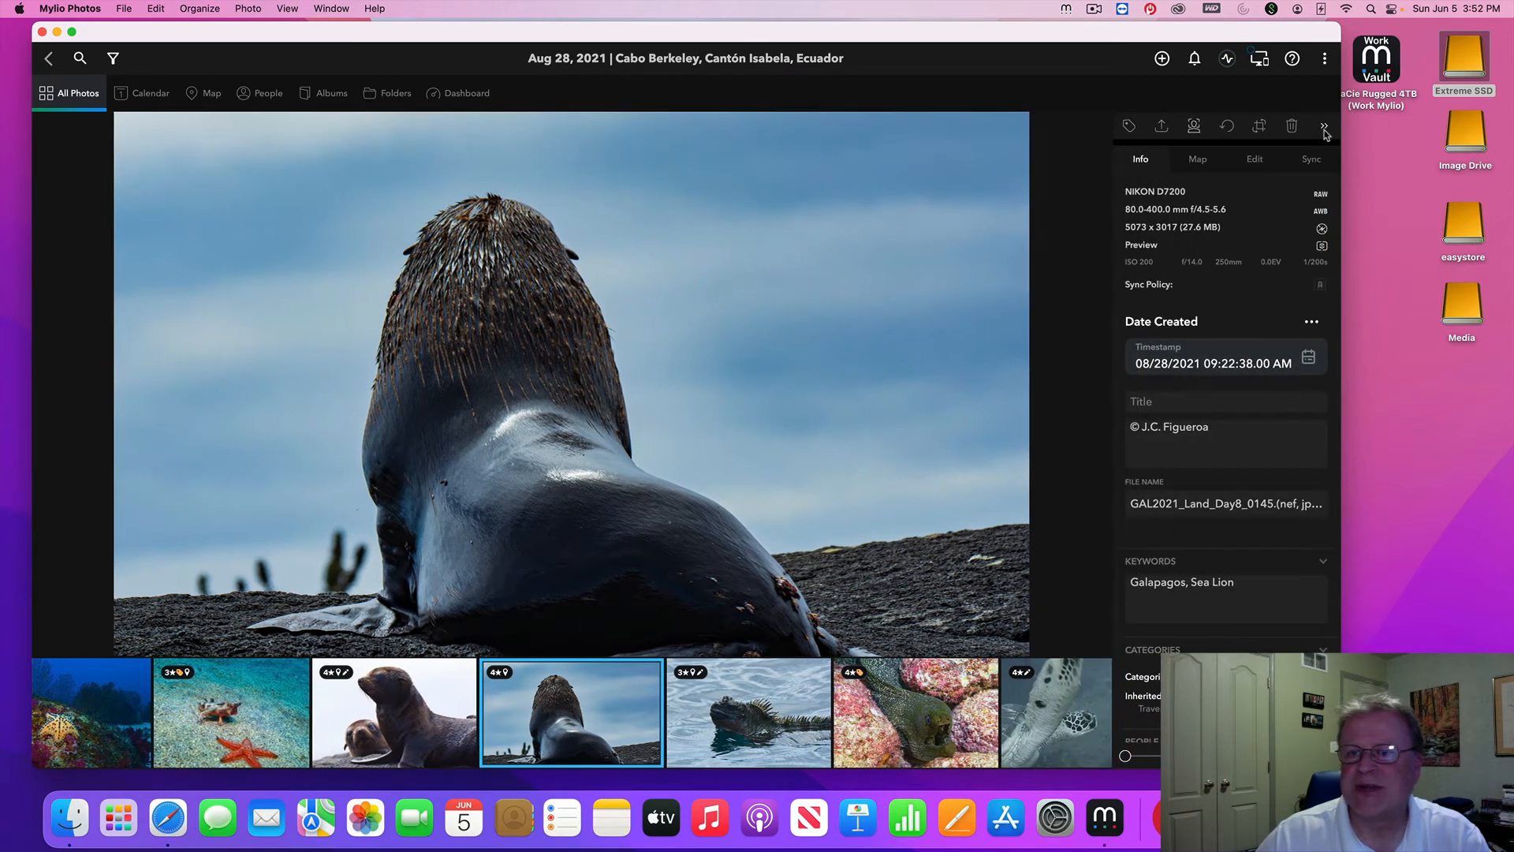
left_click(1198, 159)
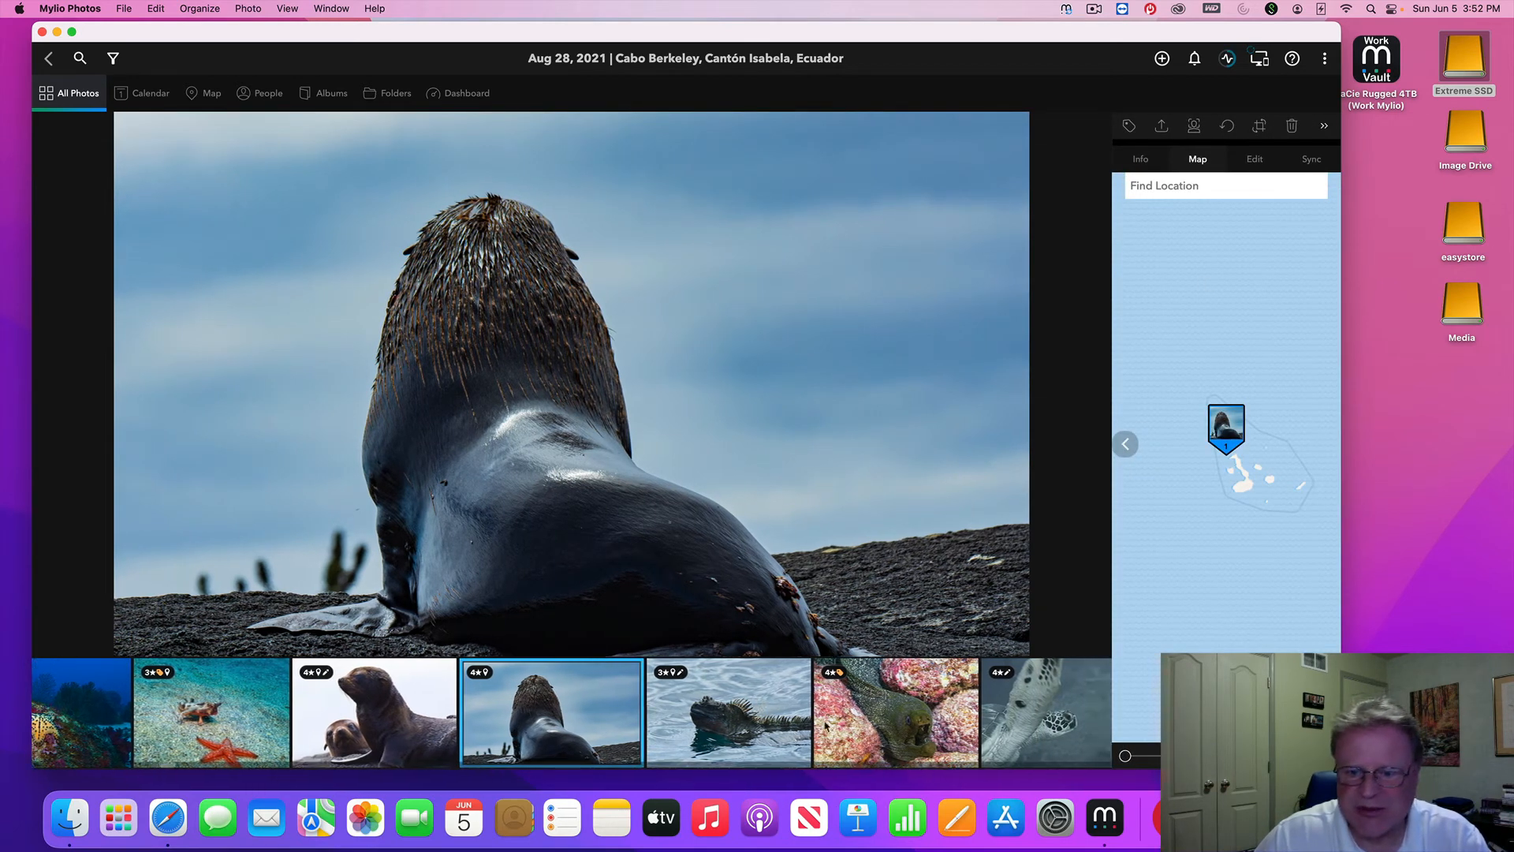
left_click(852, 724)
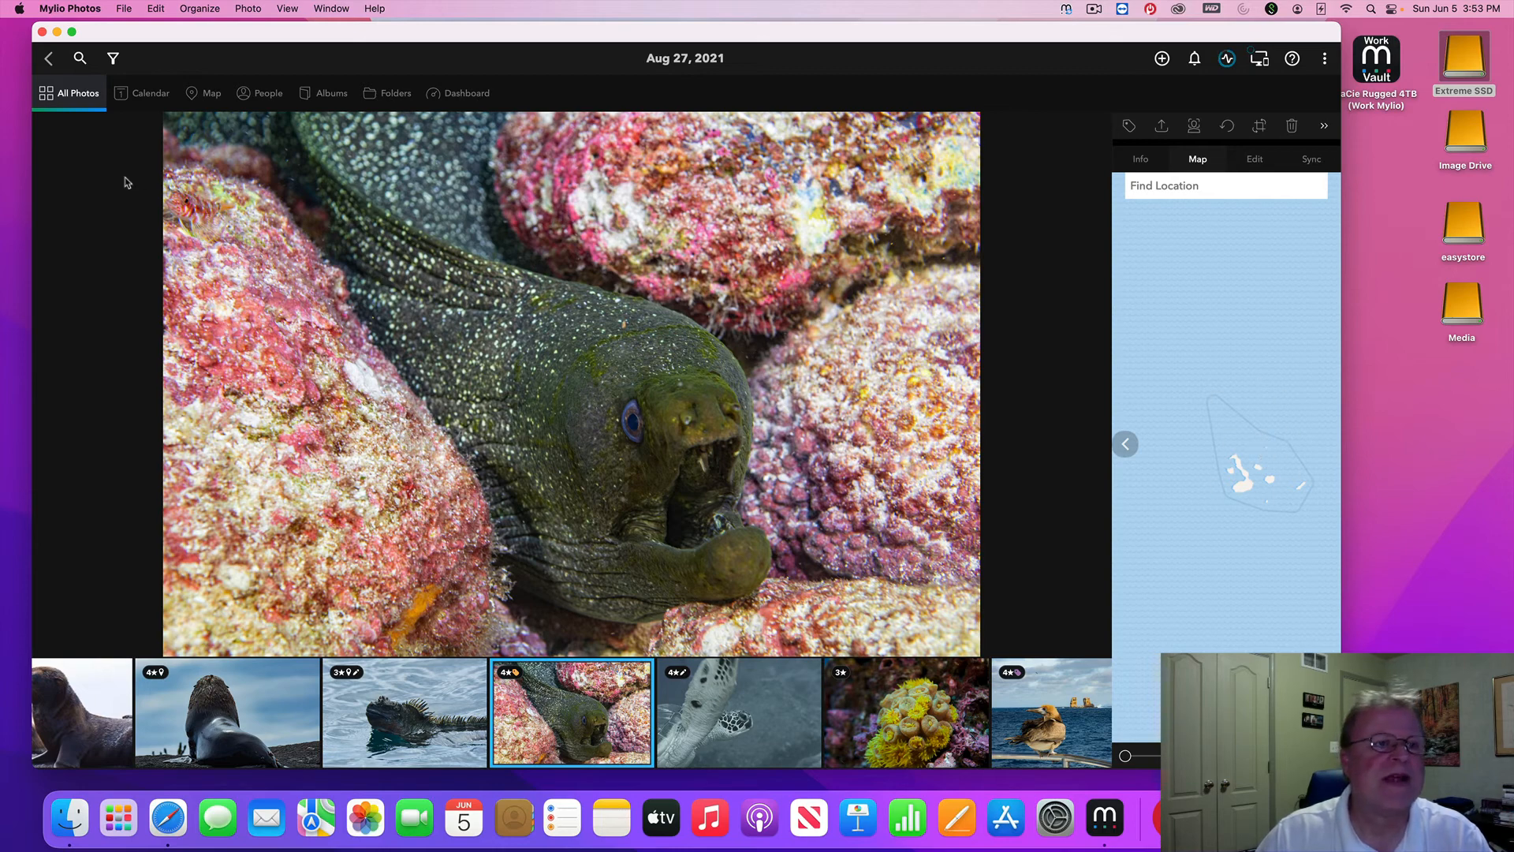
left_click(261, 95)
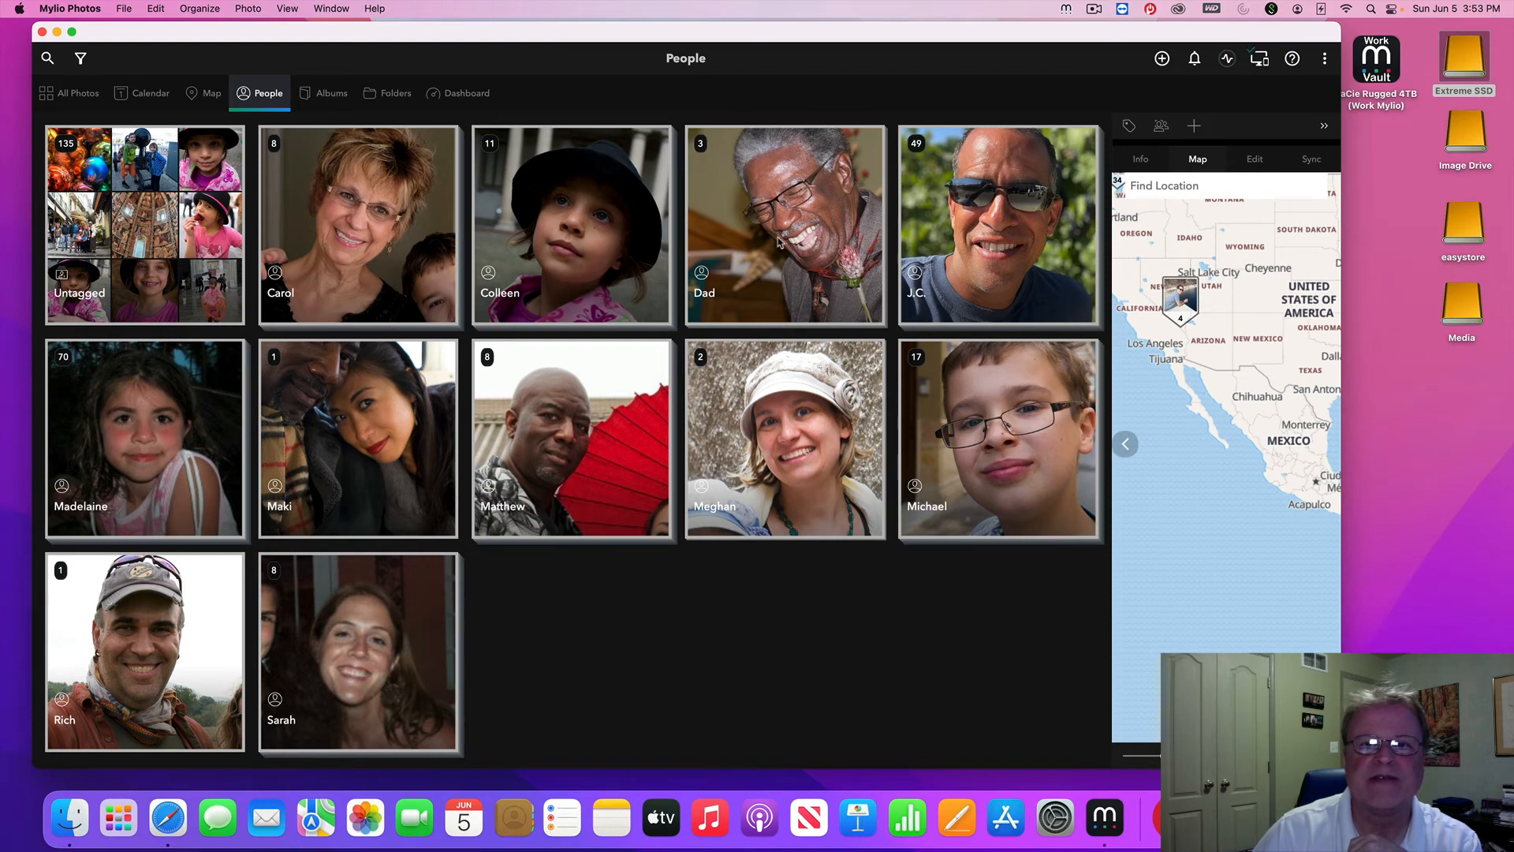
left_click(779, 242)
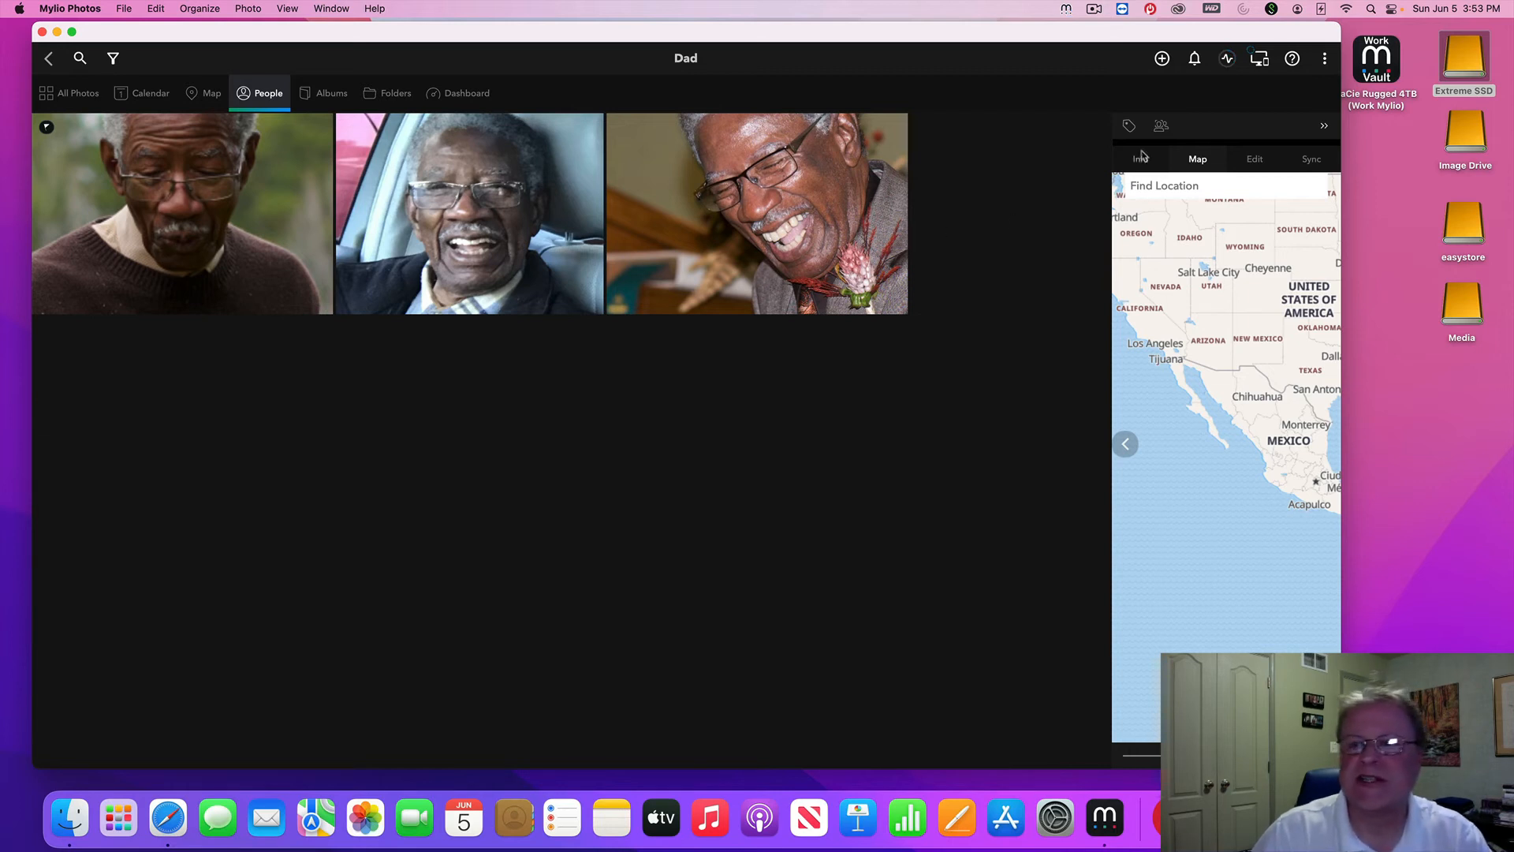
left_click(1161, 126)
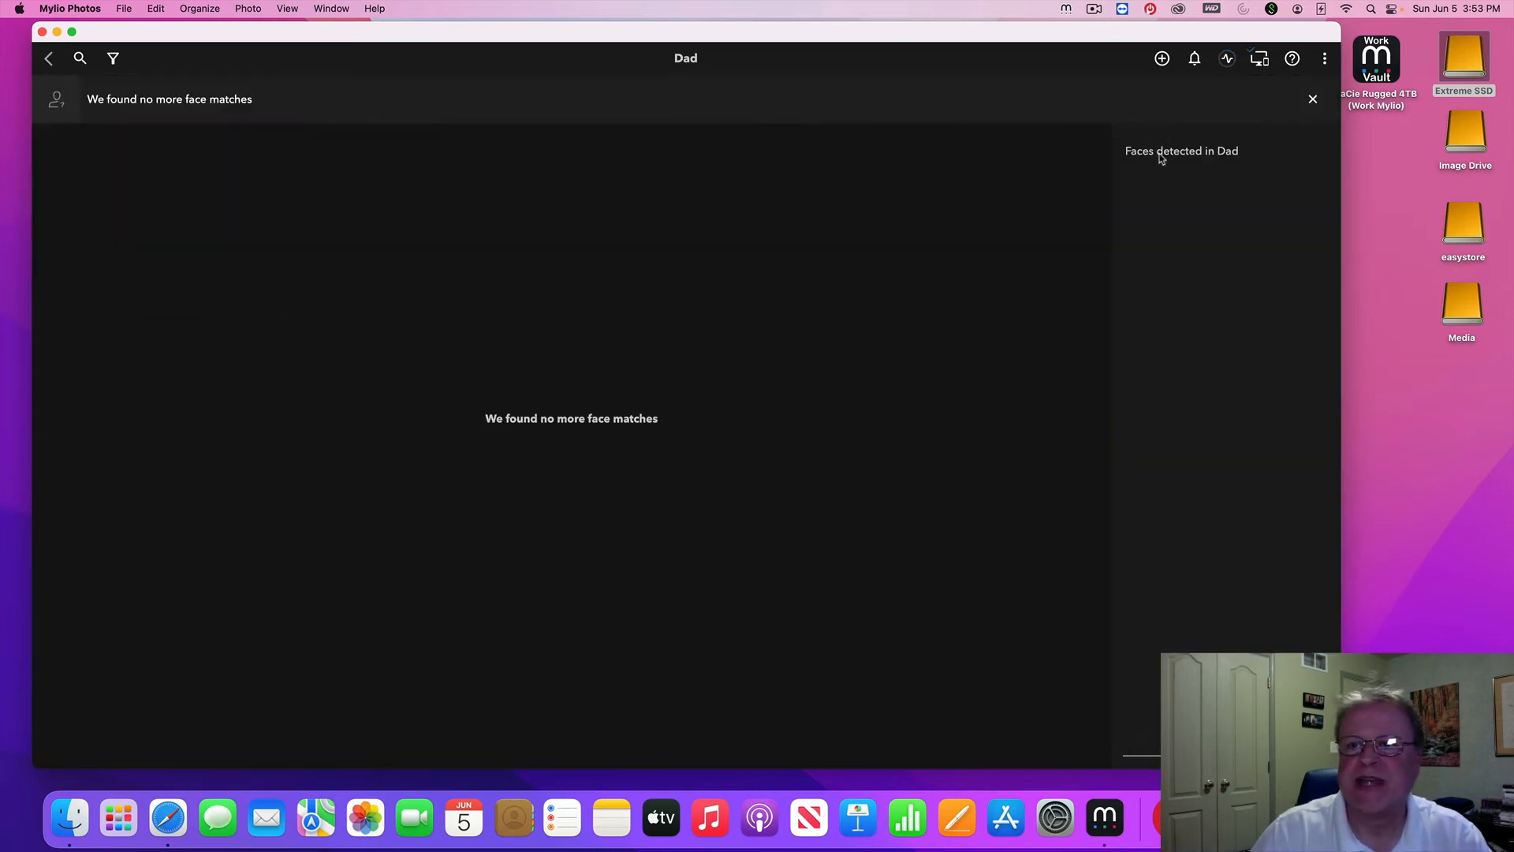
left_click(48, 58)
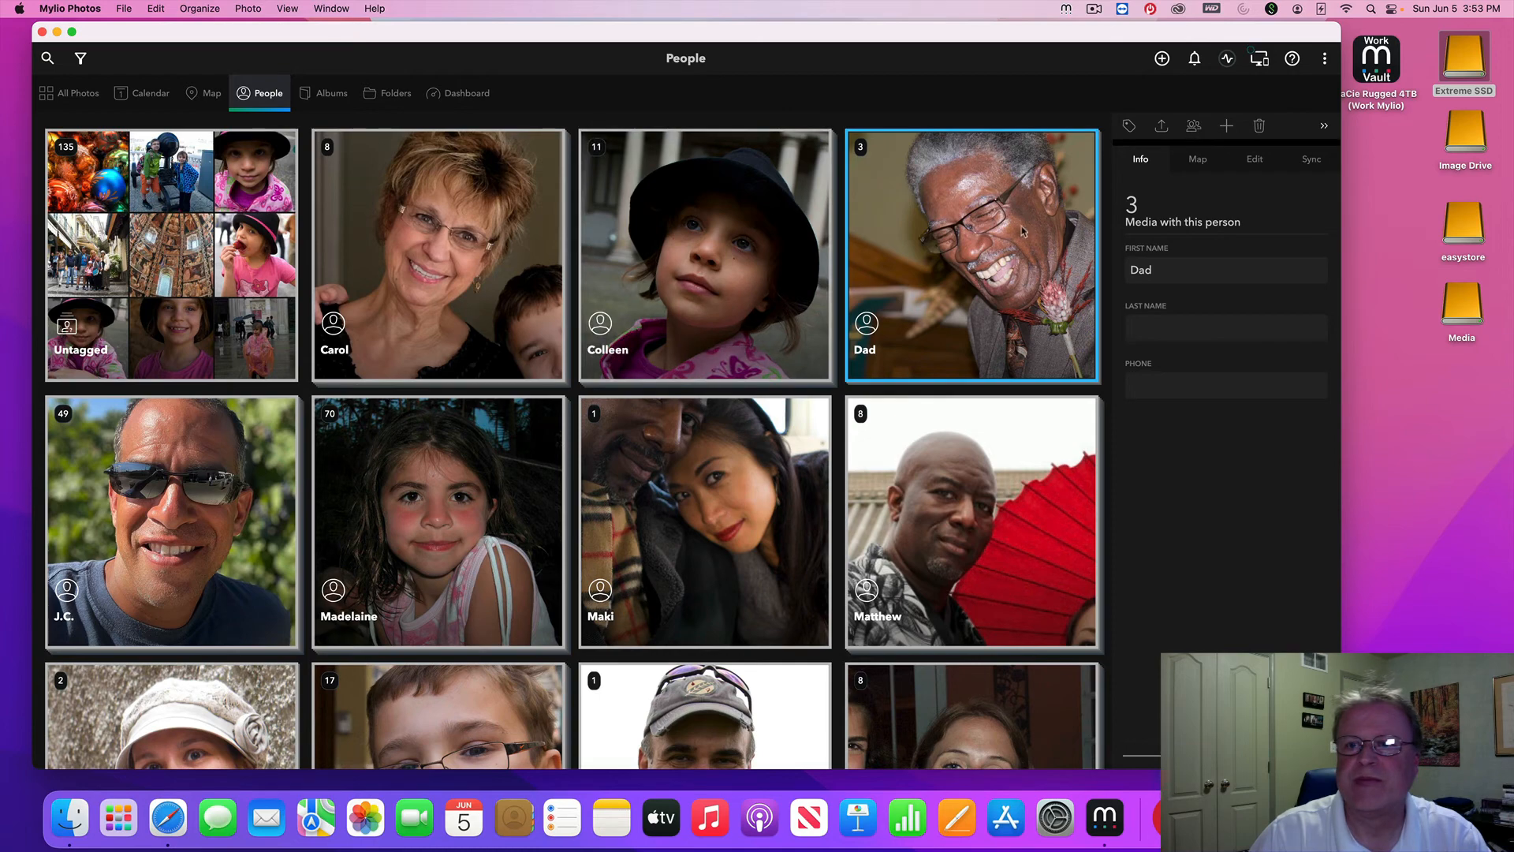
double_click(725, 259)
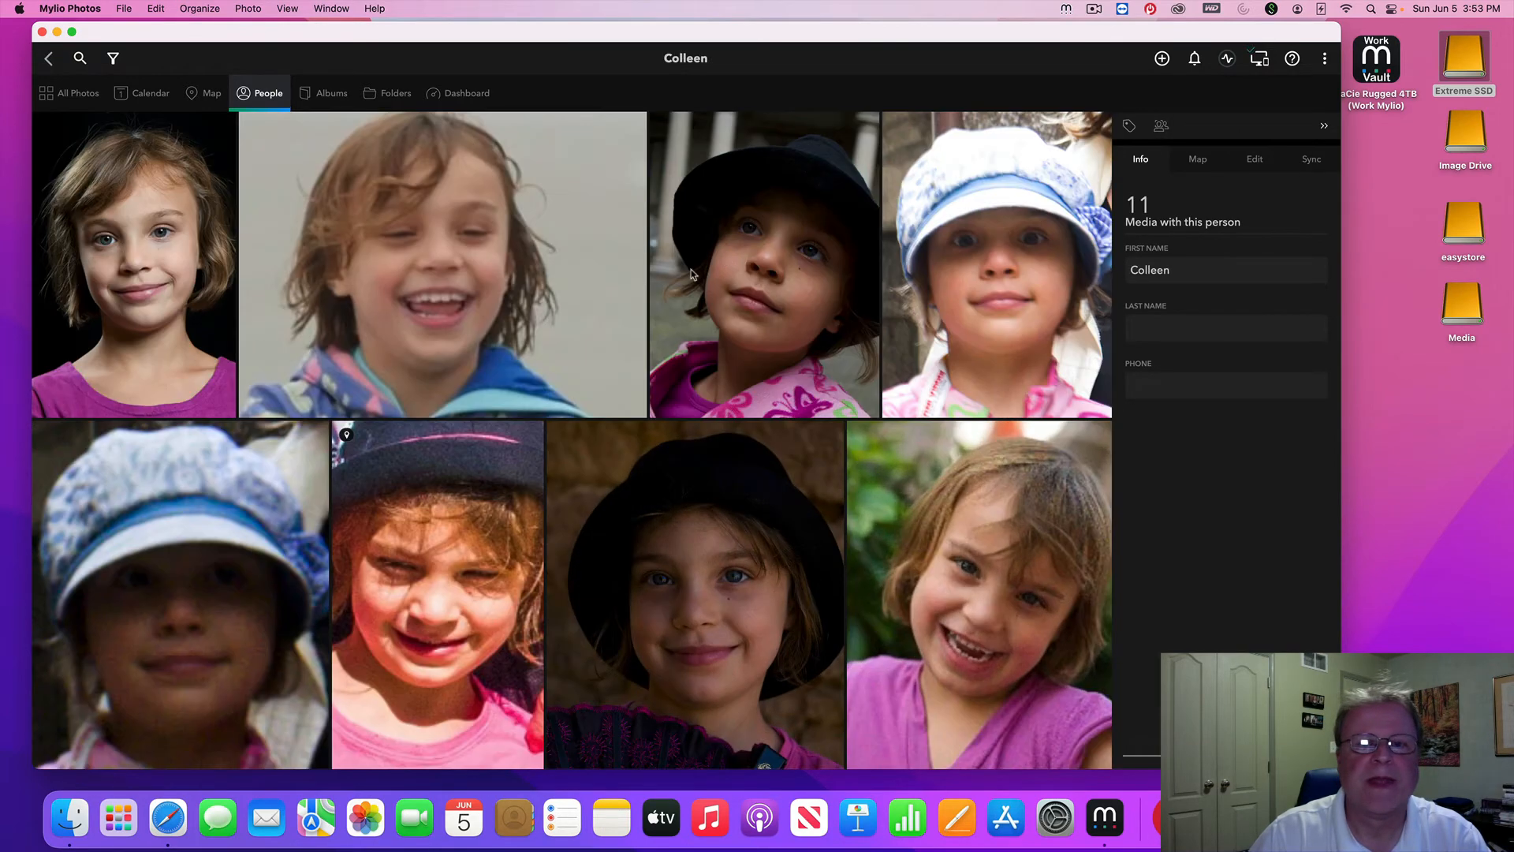
left_click(1161, 127)
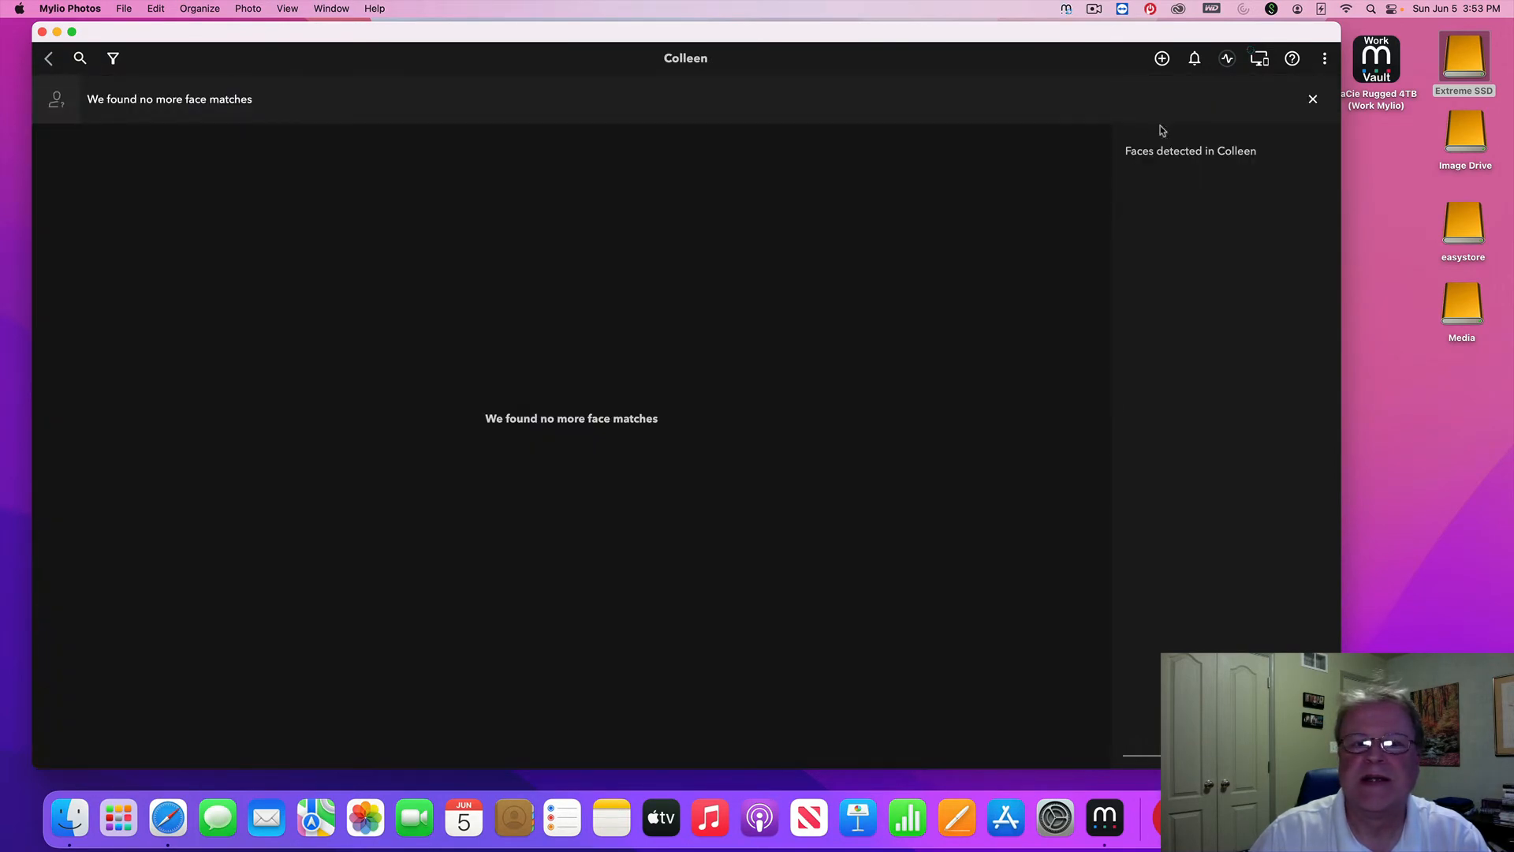
left_click(49, 59)
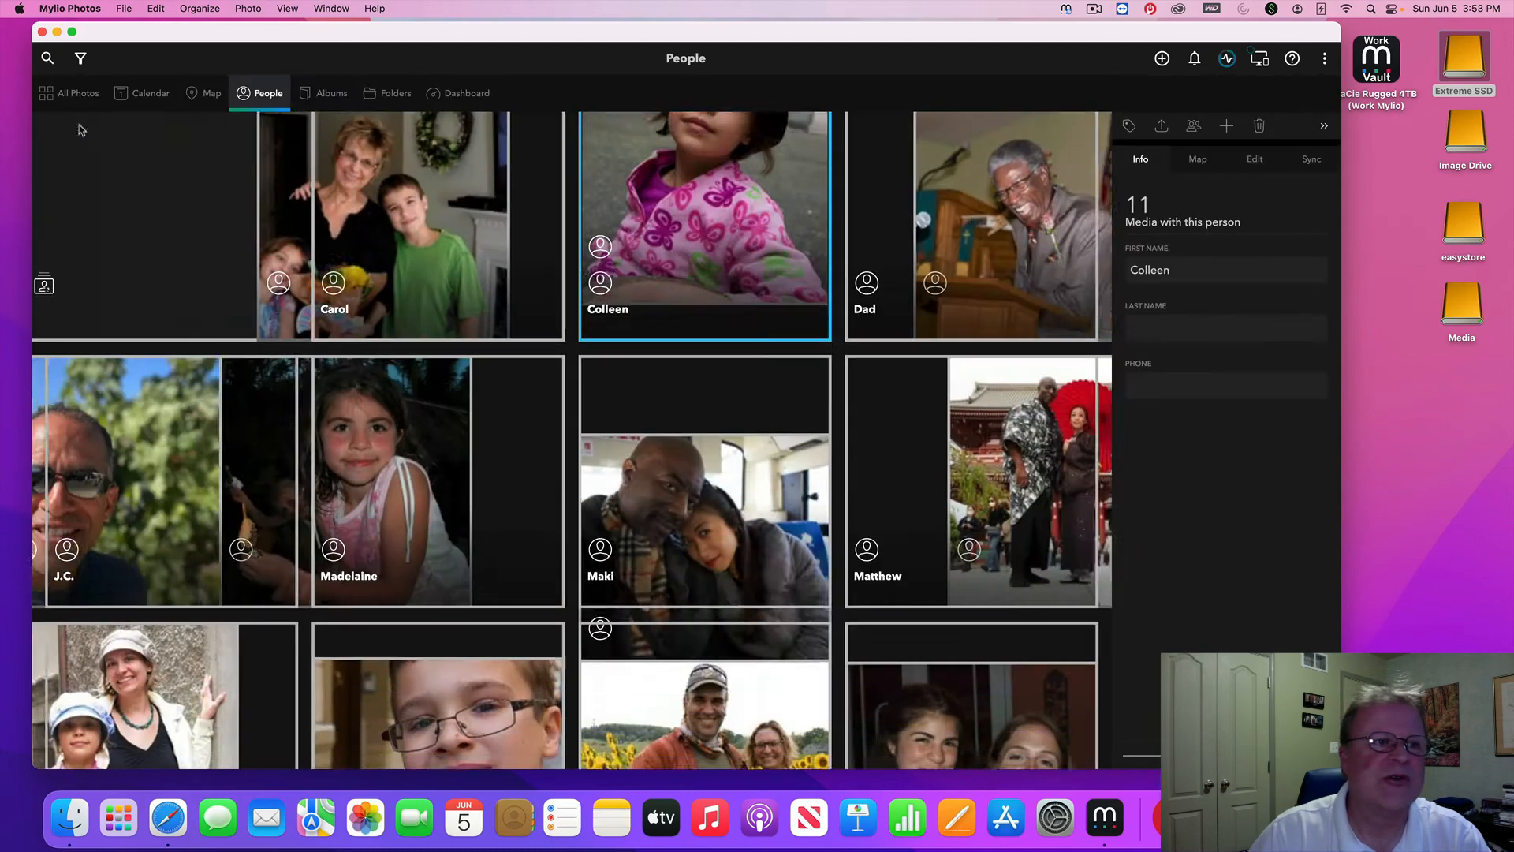
double_click(701, 260)
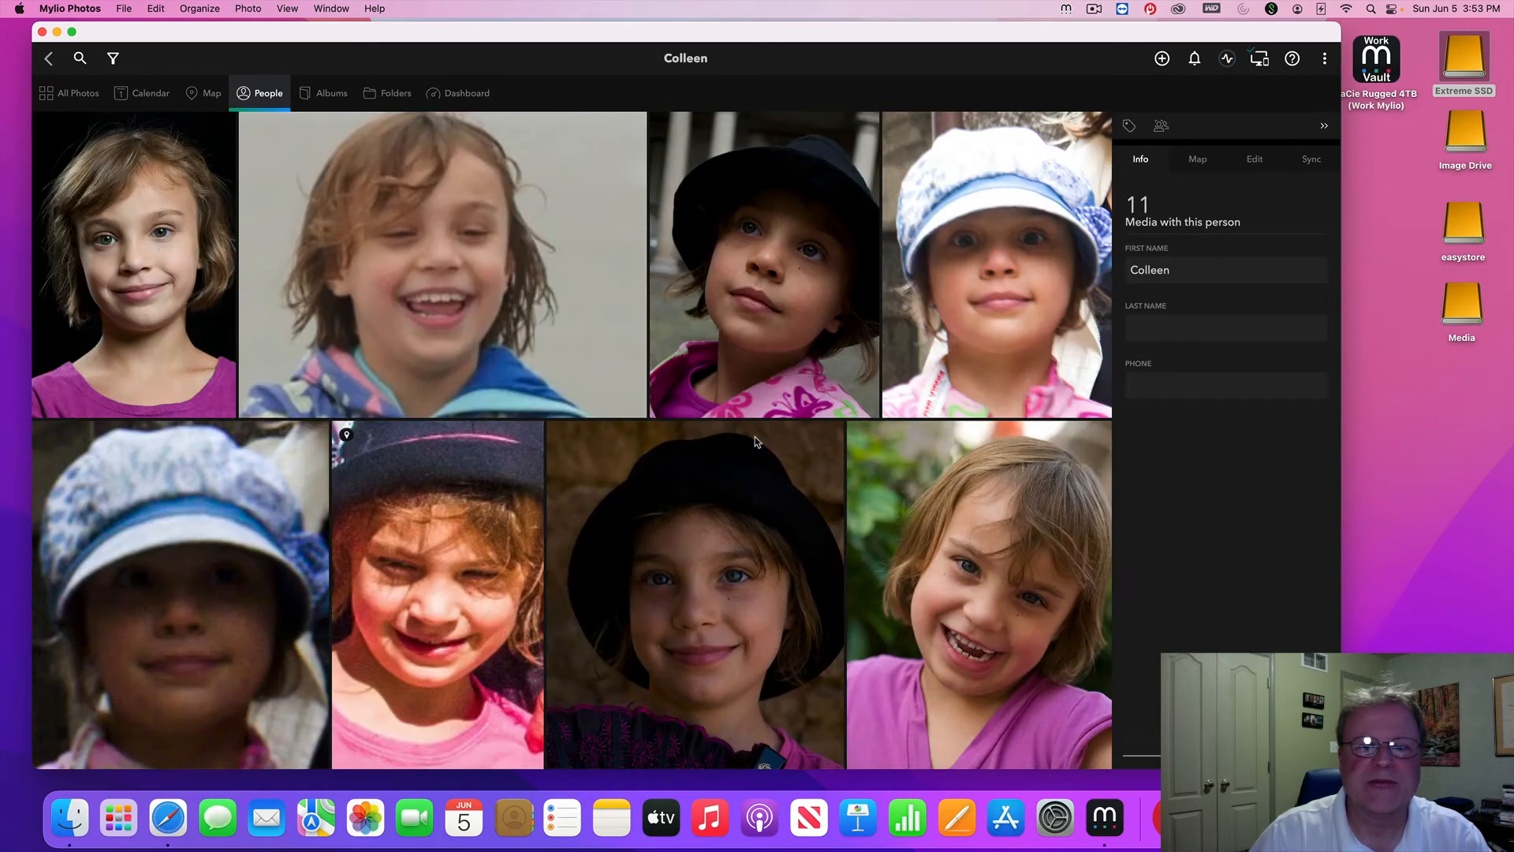
double_click(974, 597)
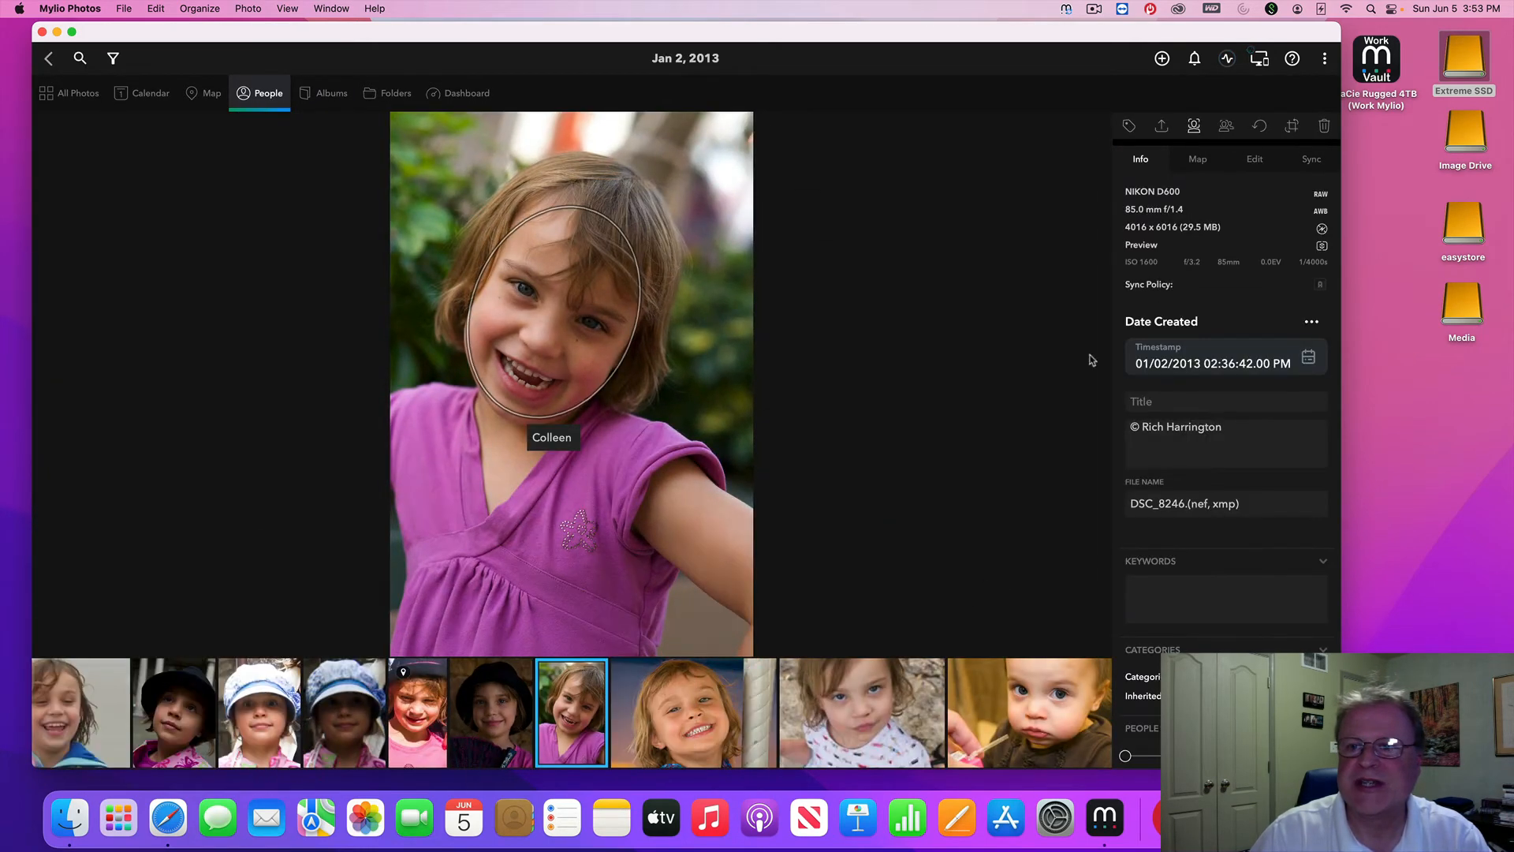
left_click(1195, 131)
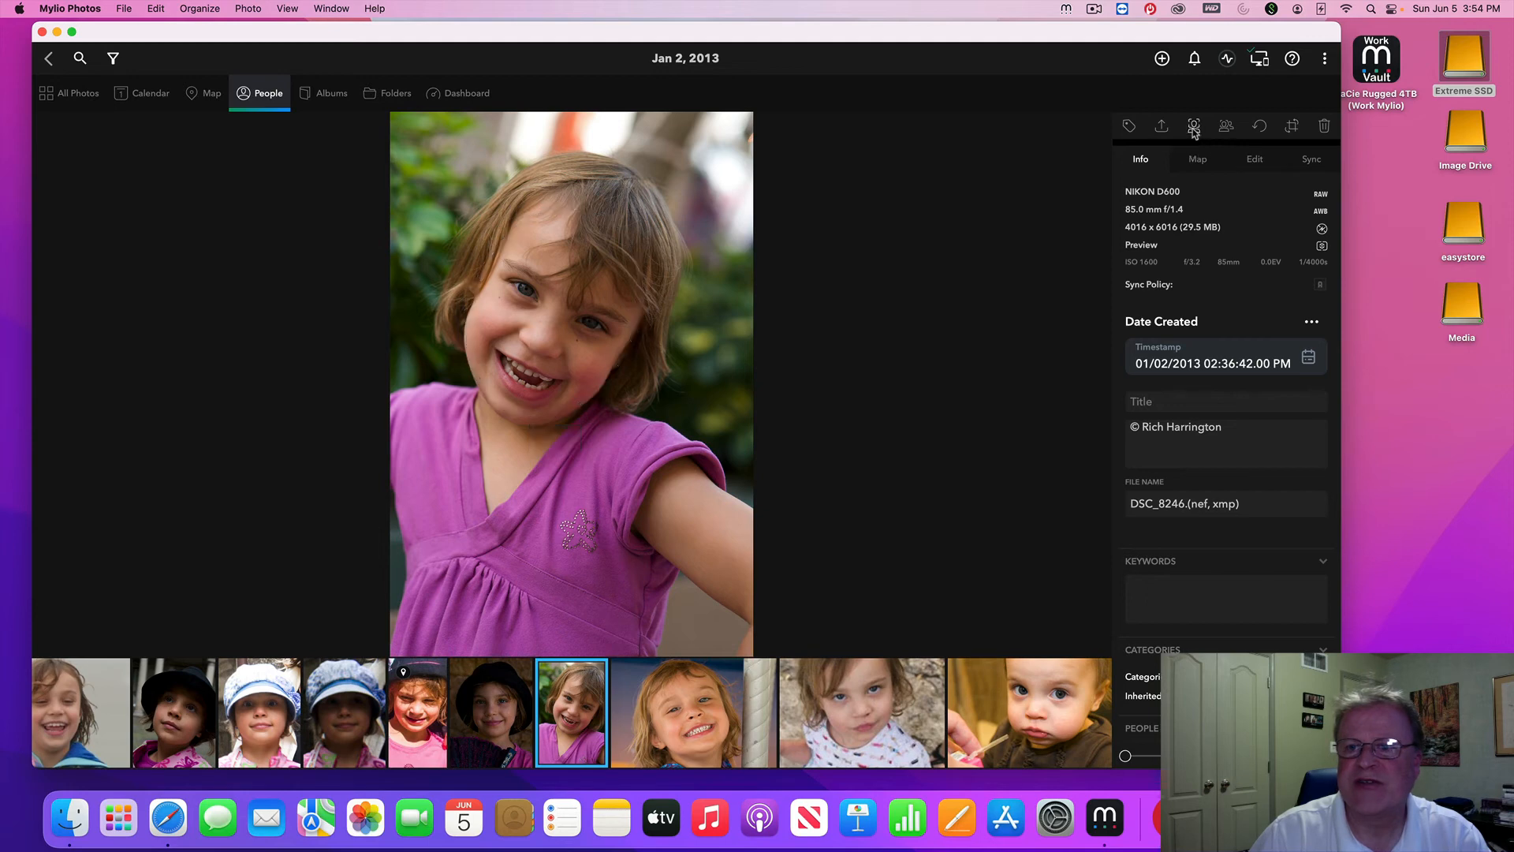
left_click(1195, 131)
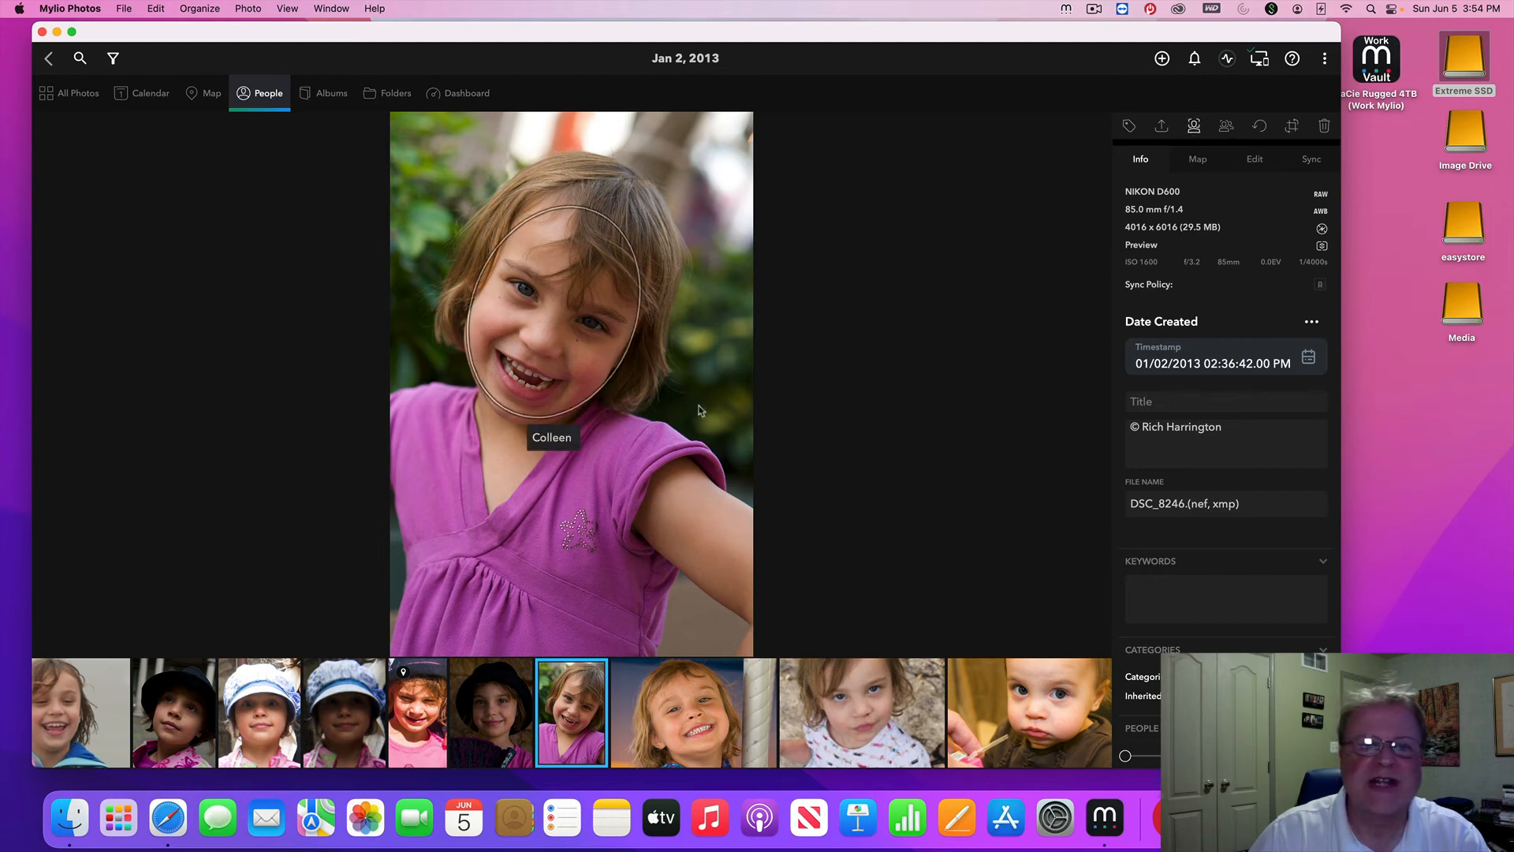
left_click(702, 716)
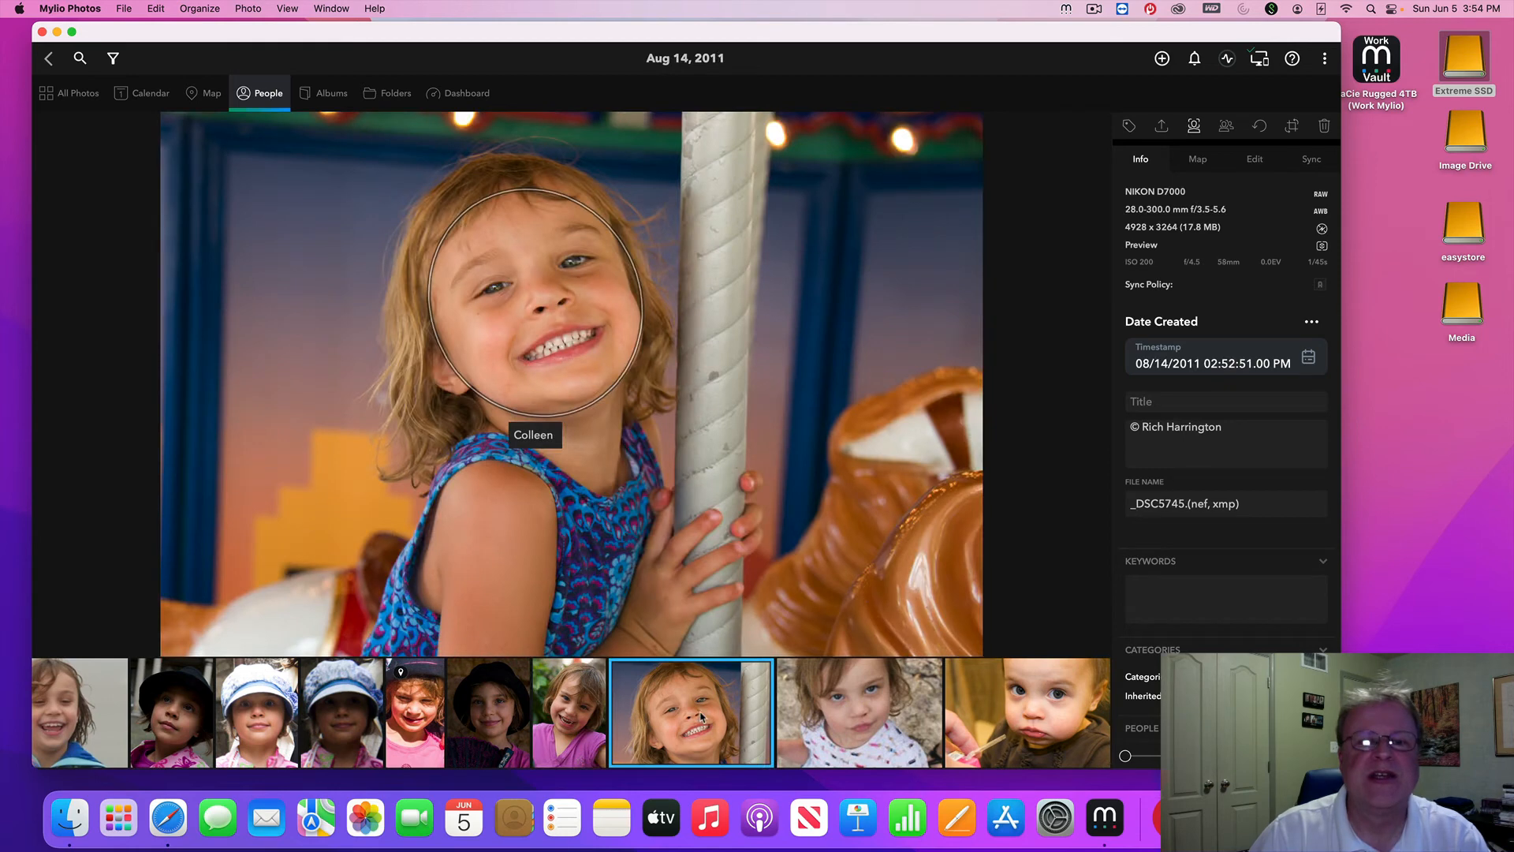
left_click(855, 720)
left_click(978, 725)
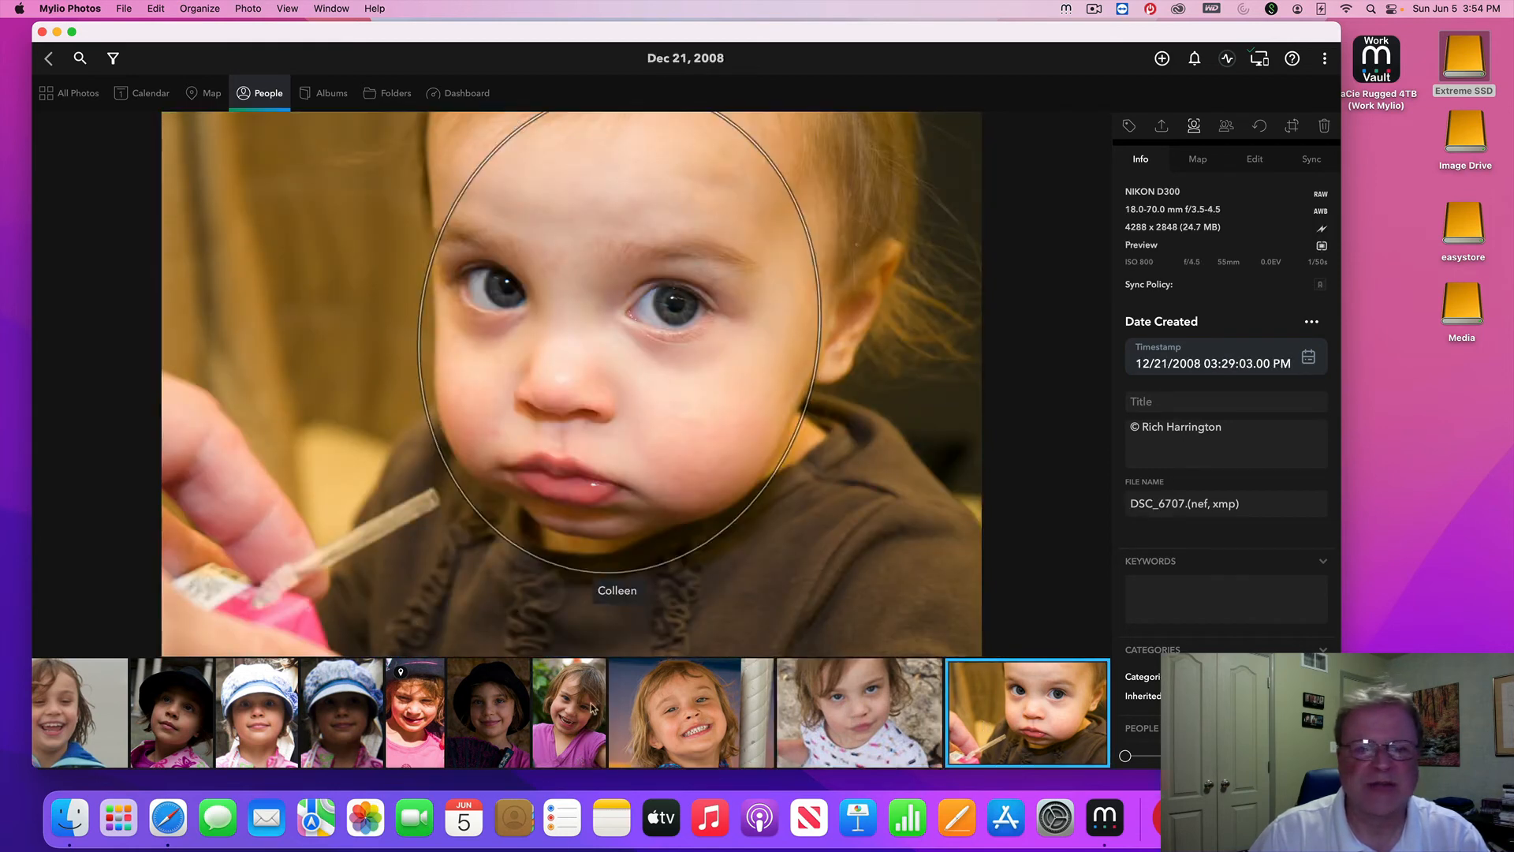
scroll(220, 739, "left", 10)
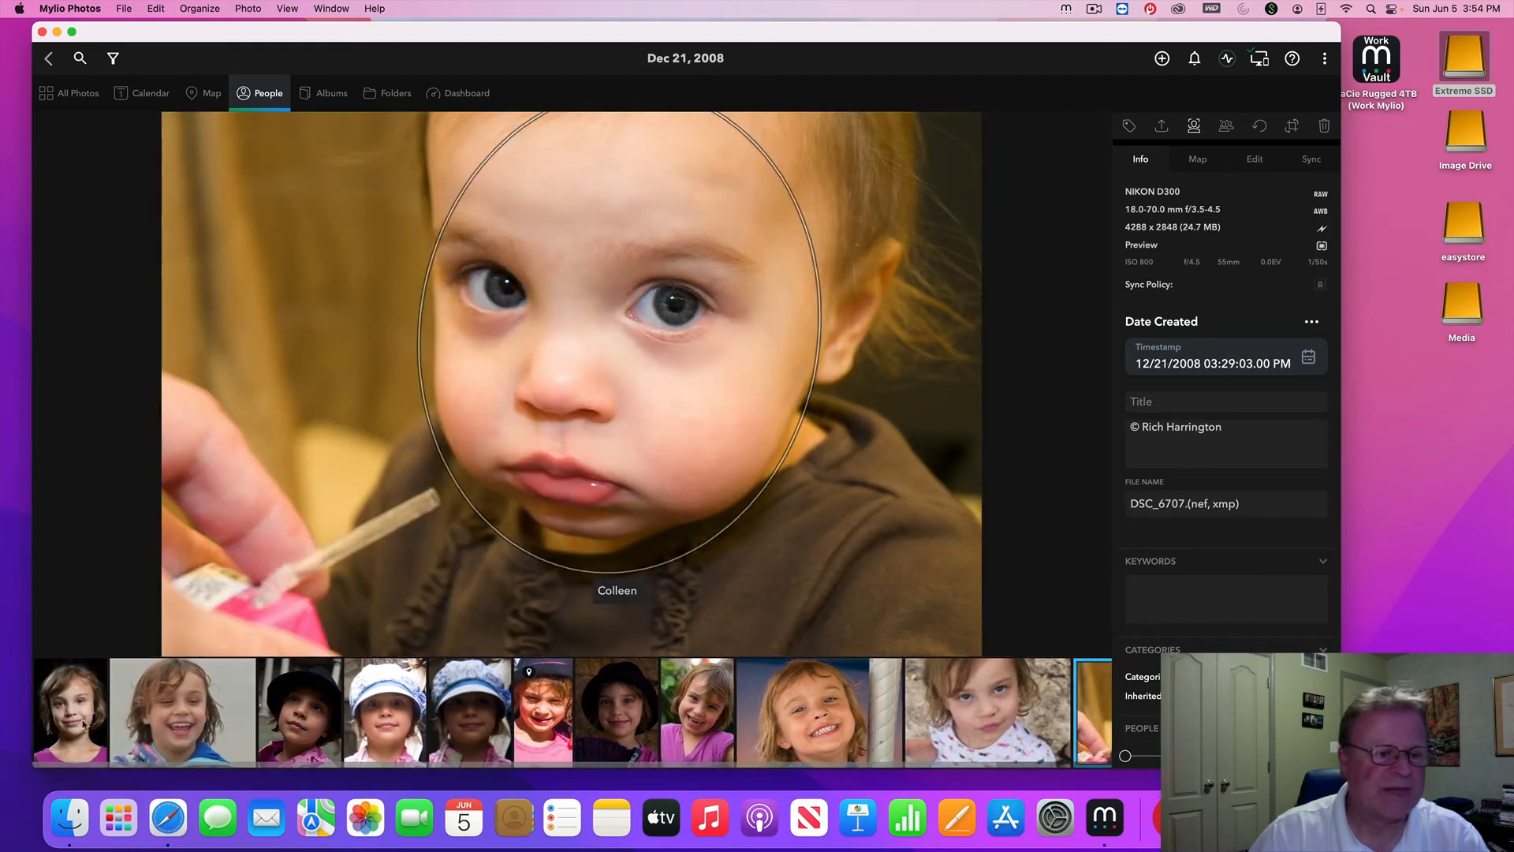
left_click(64, 719)
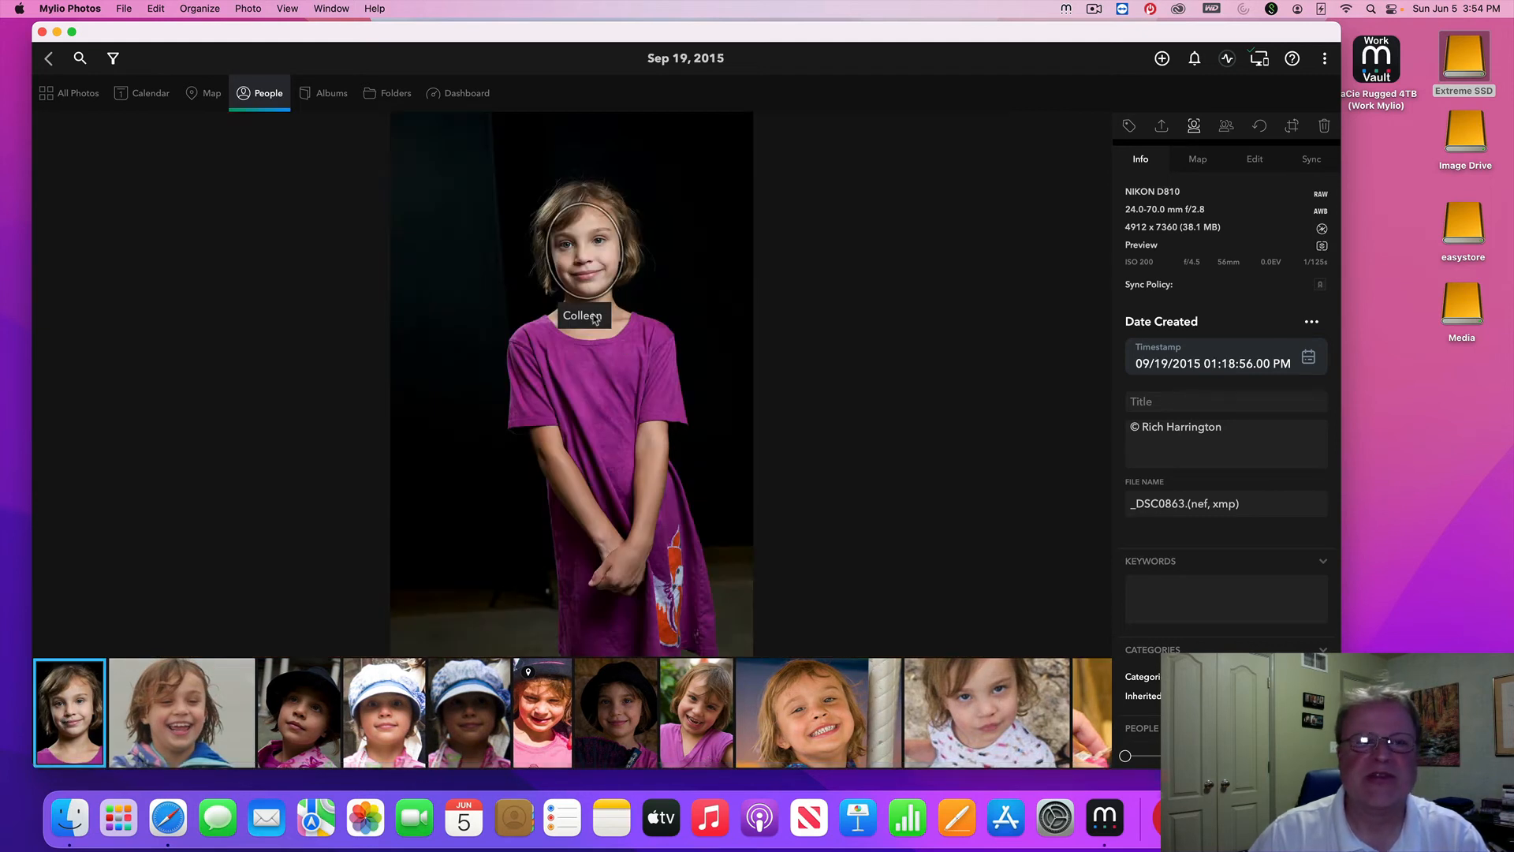
left_click(266, 96)
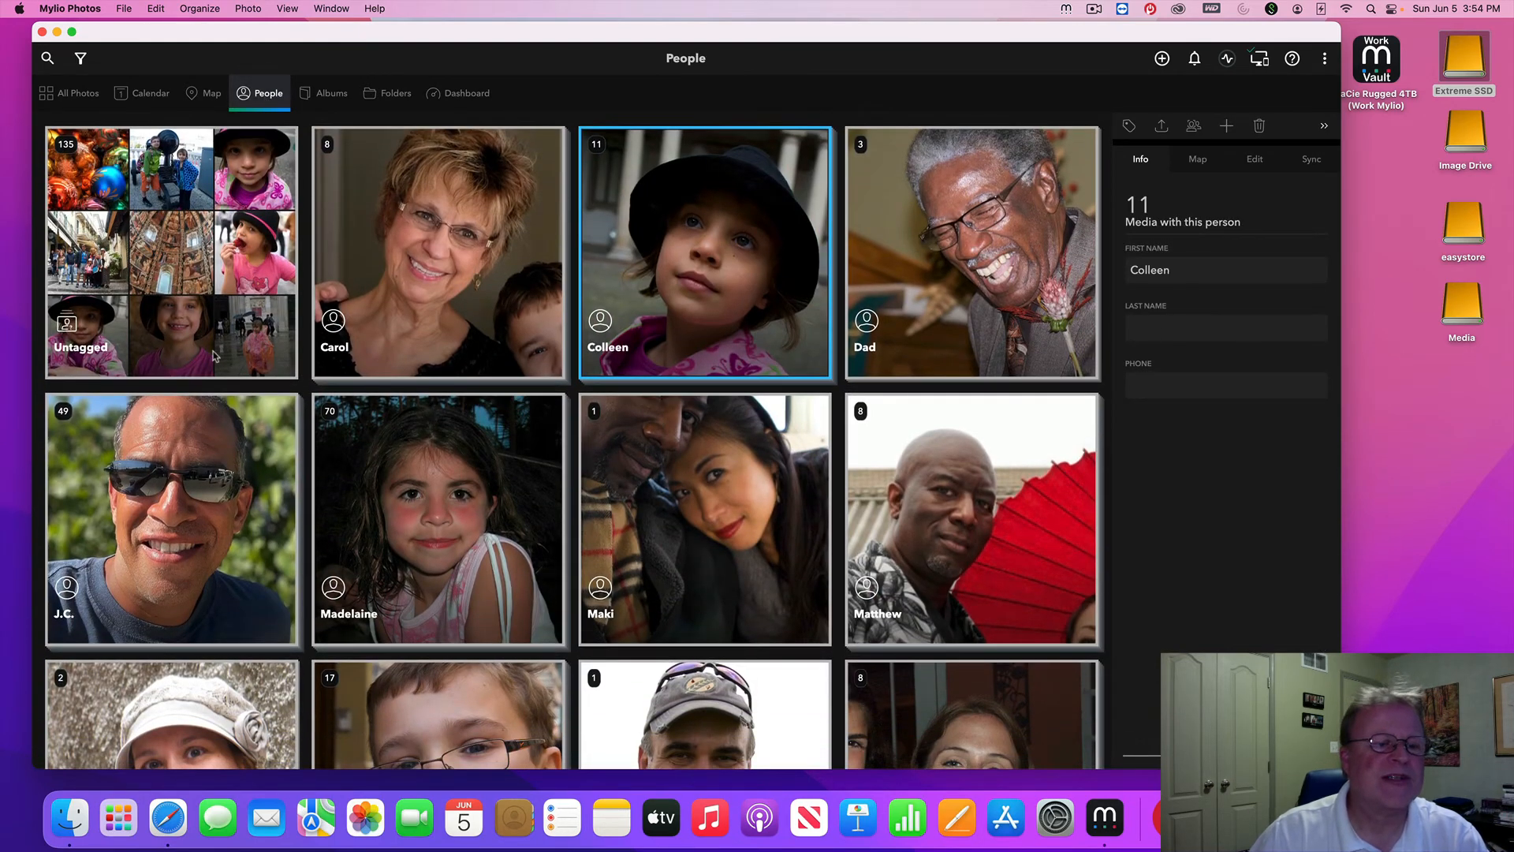
Open the Untagged faces and create a new person from the cherry-blossom photo's face
double_click(178, 275)
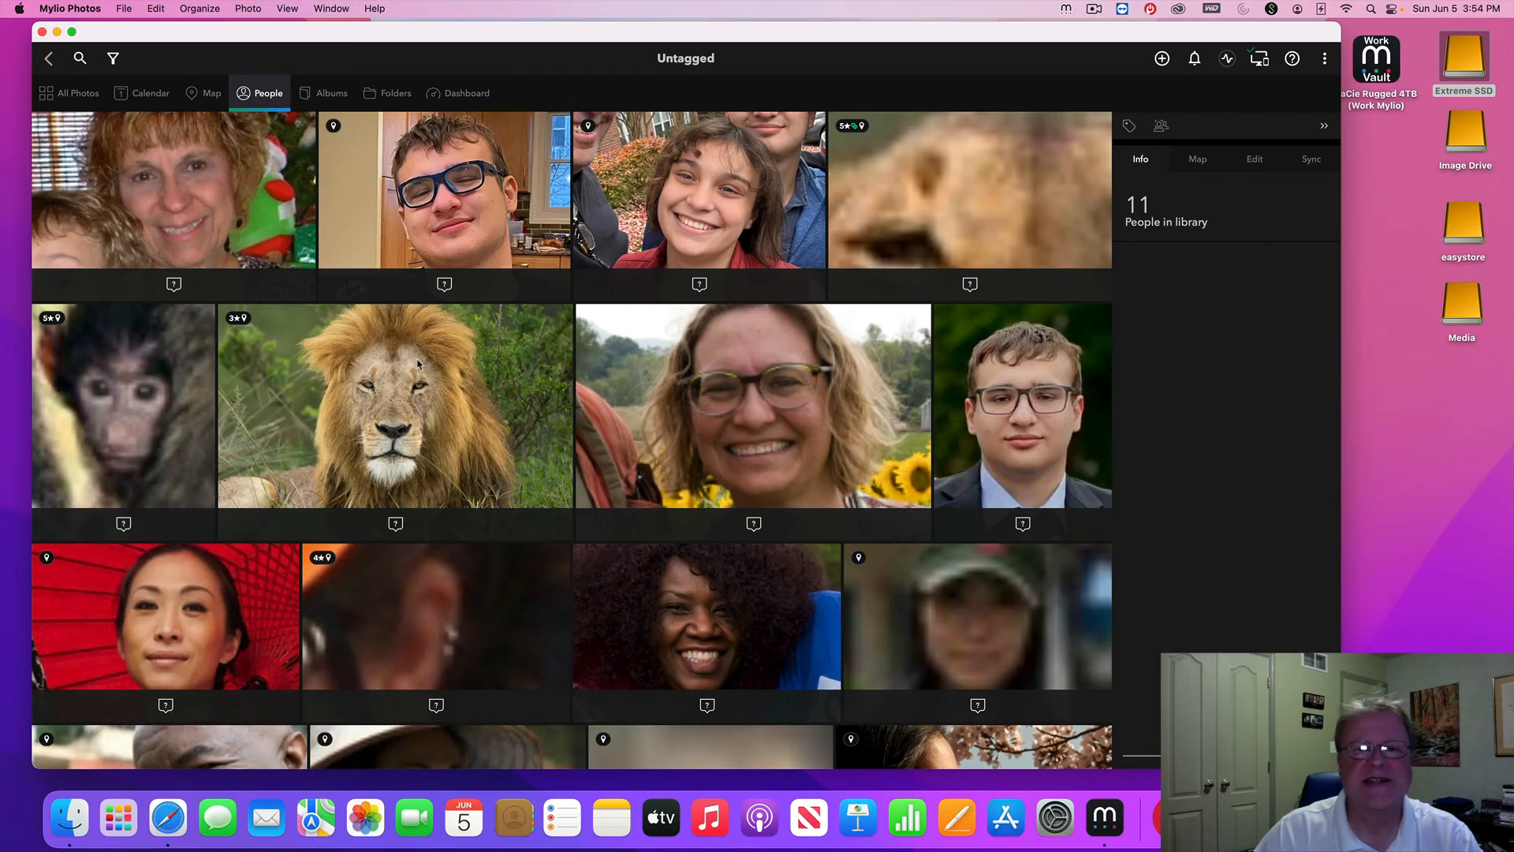
scroll(419, 363, "down", 10)
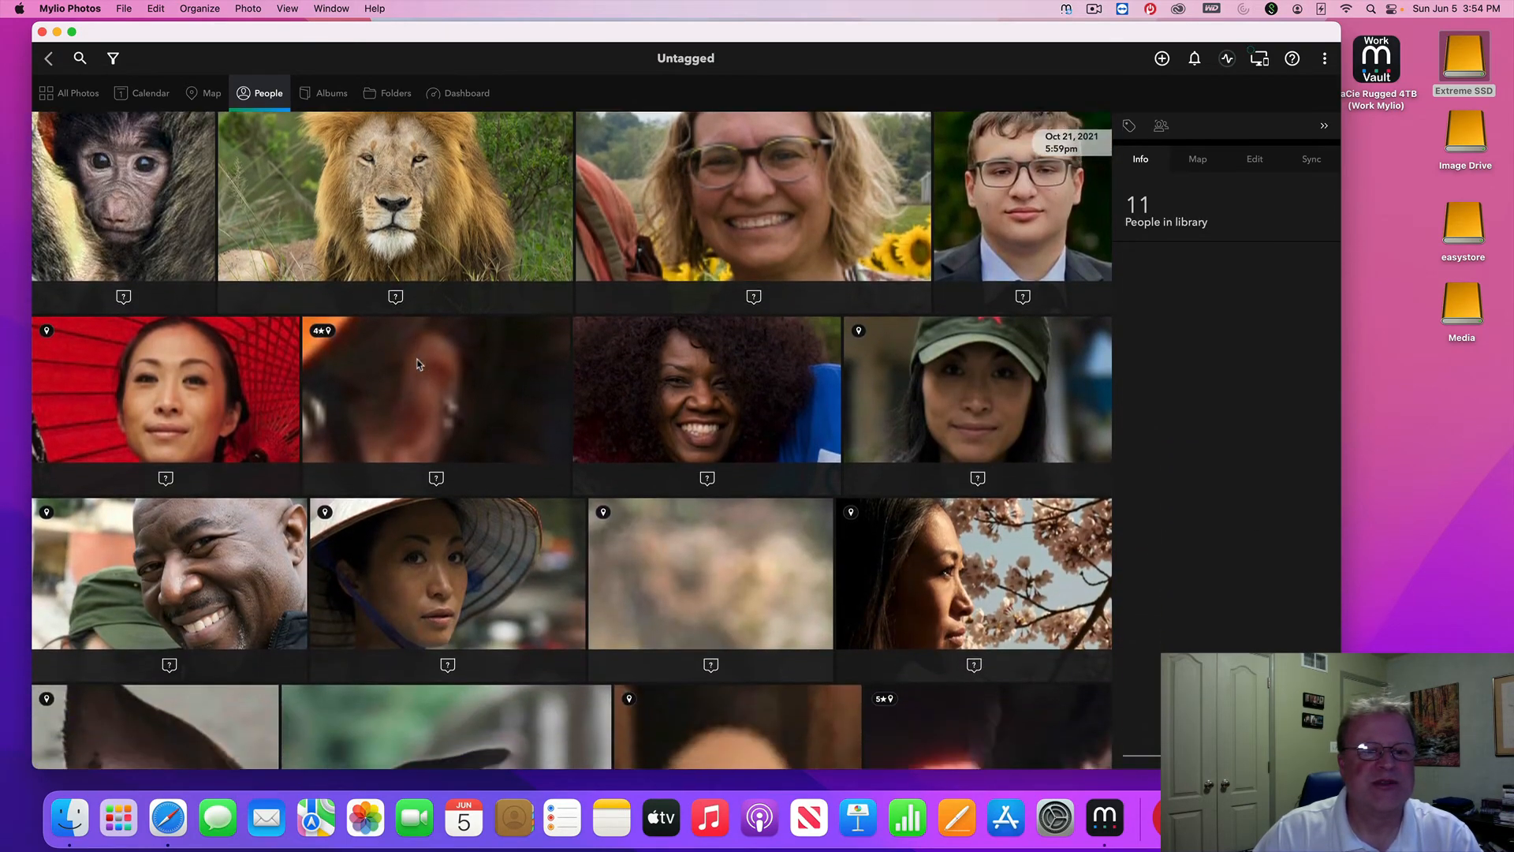
scroll(604, 419, "down", 3)
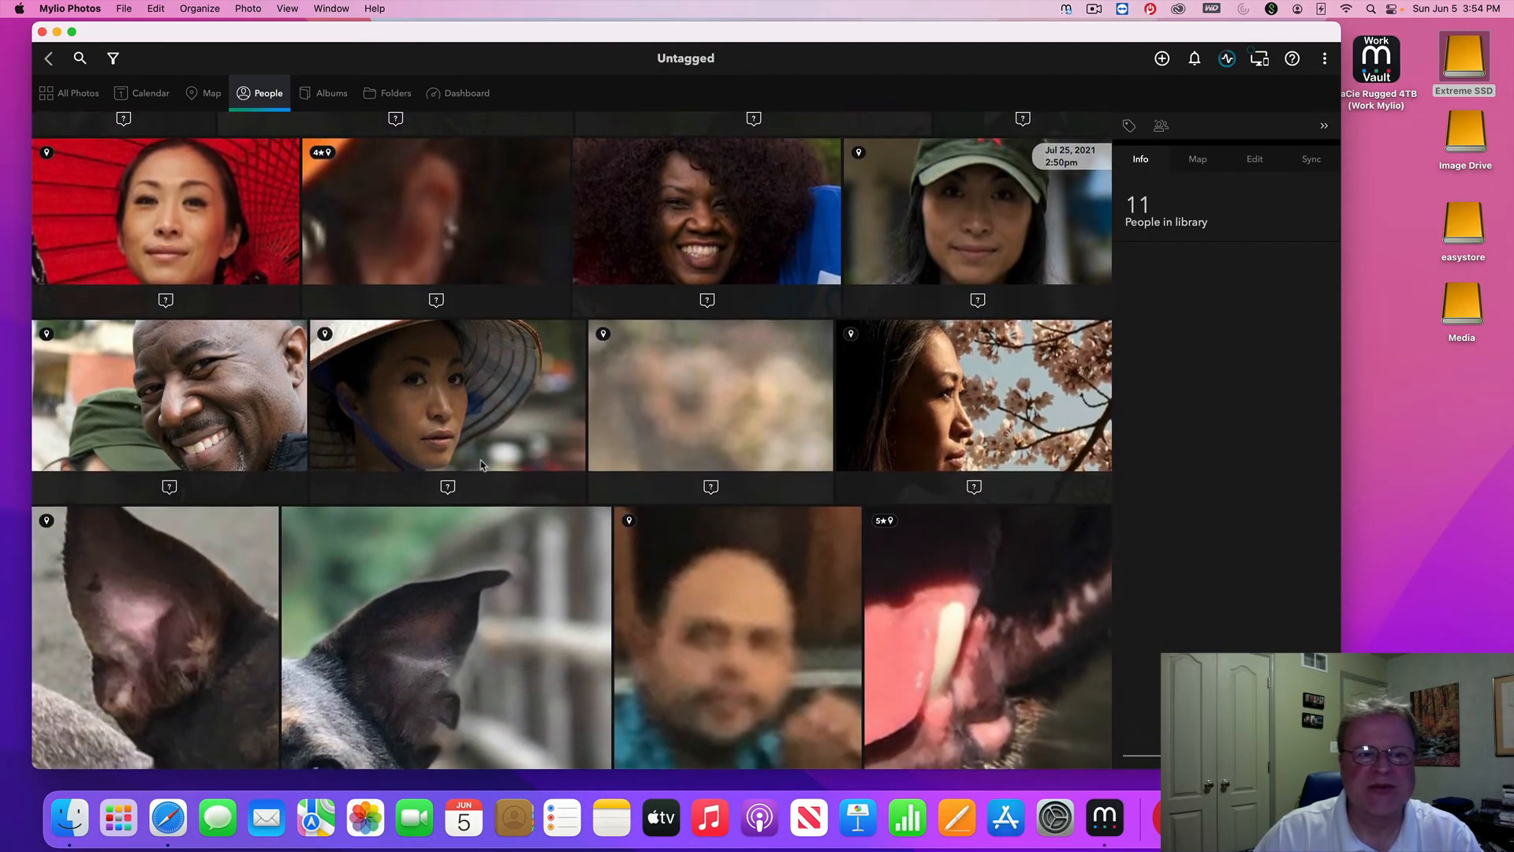
left_click(973, 485)
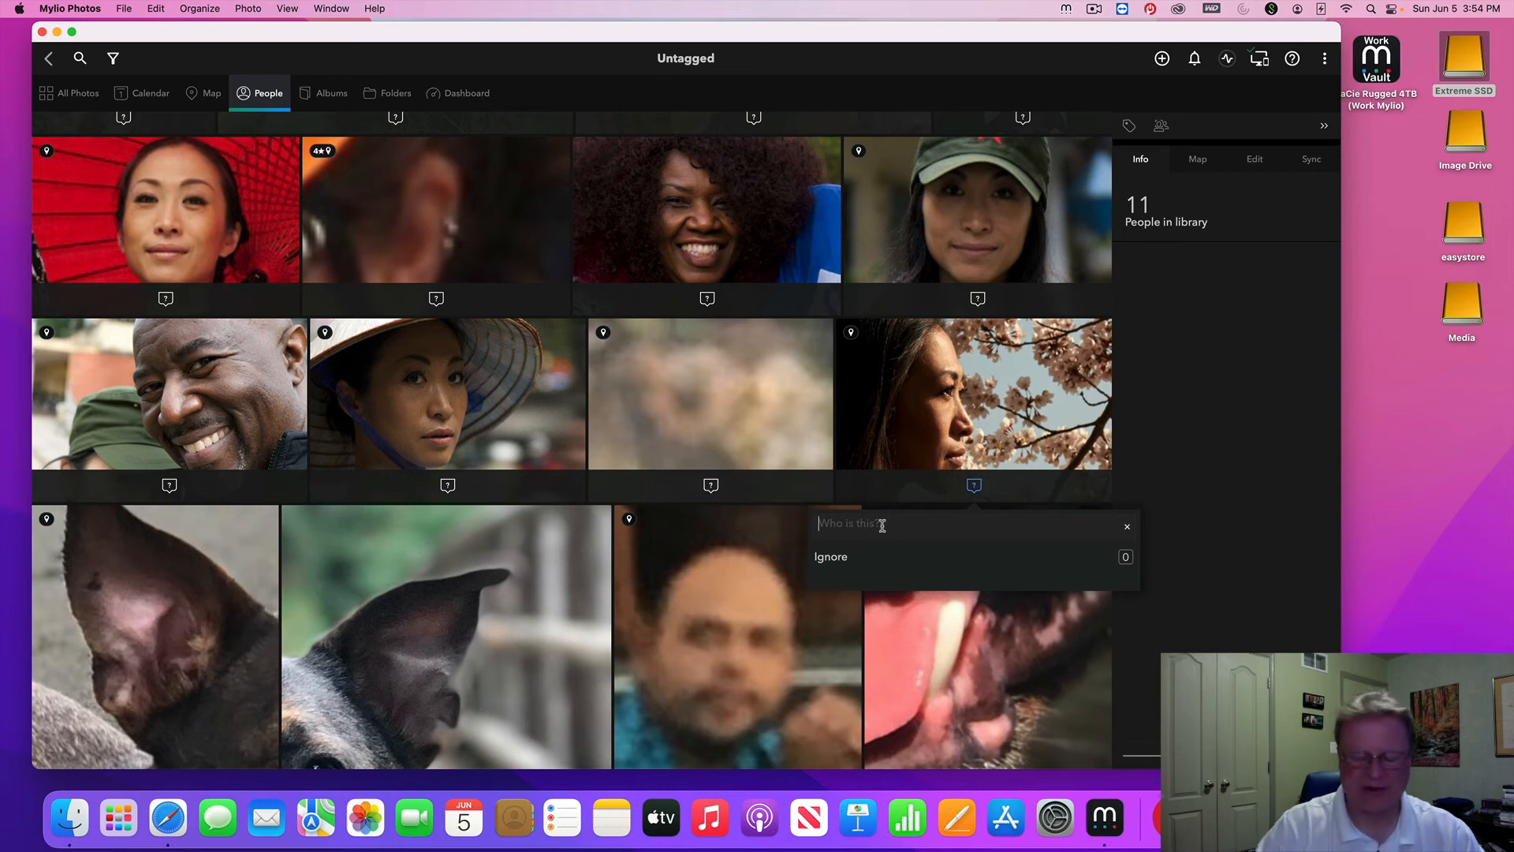
type("name")
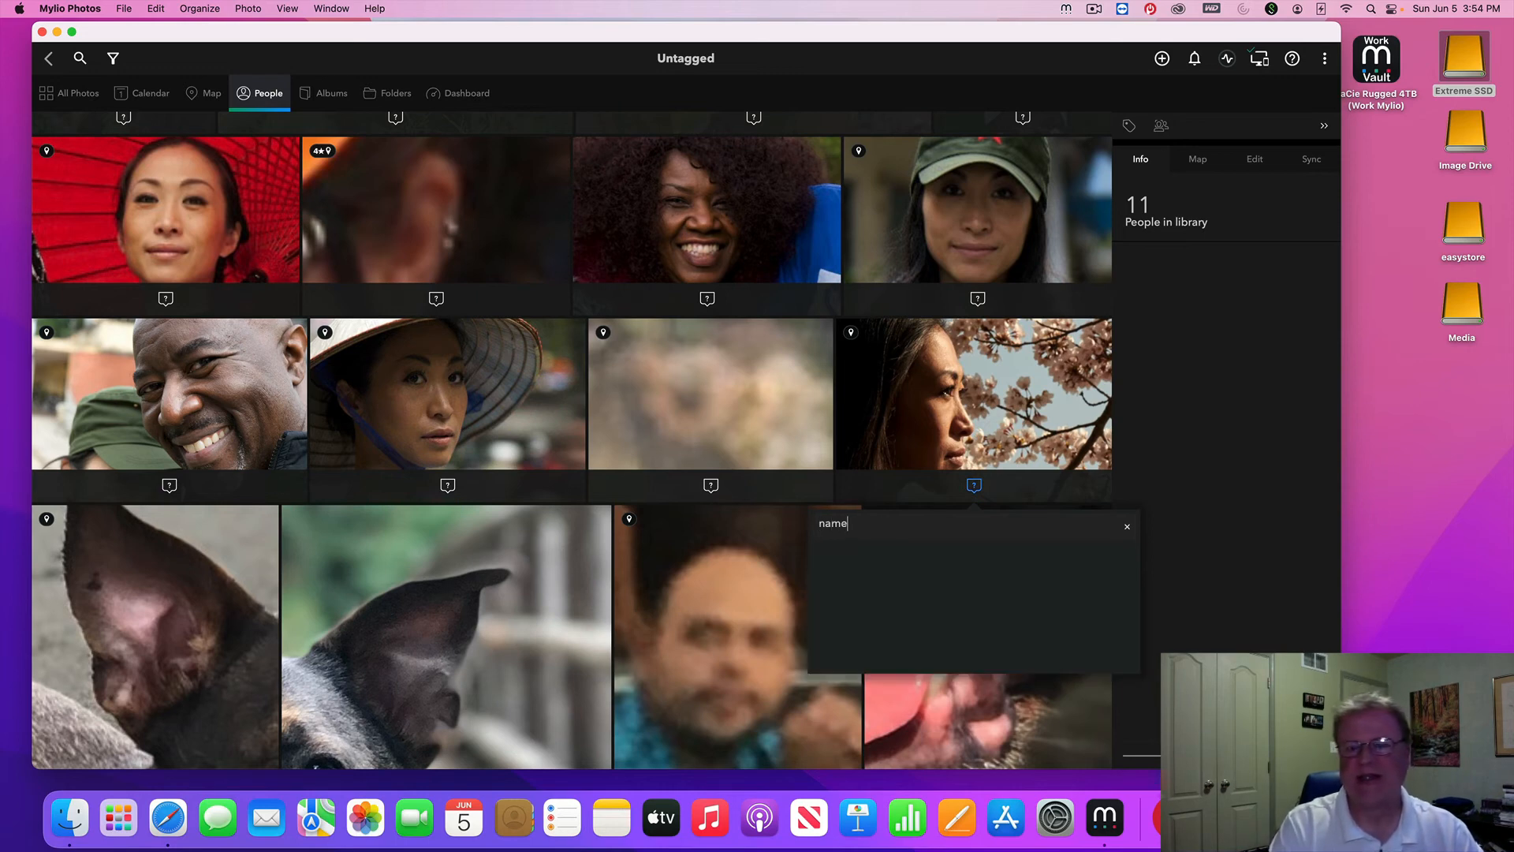
key("Return")
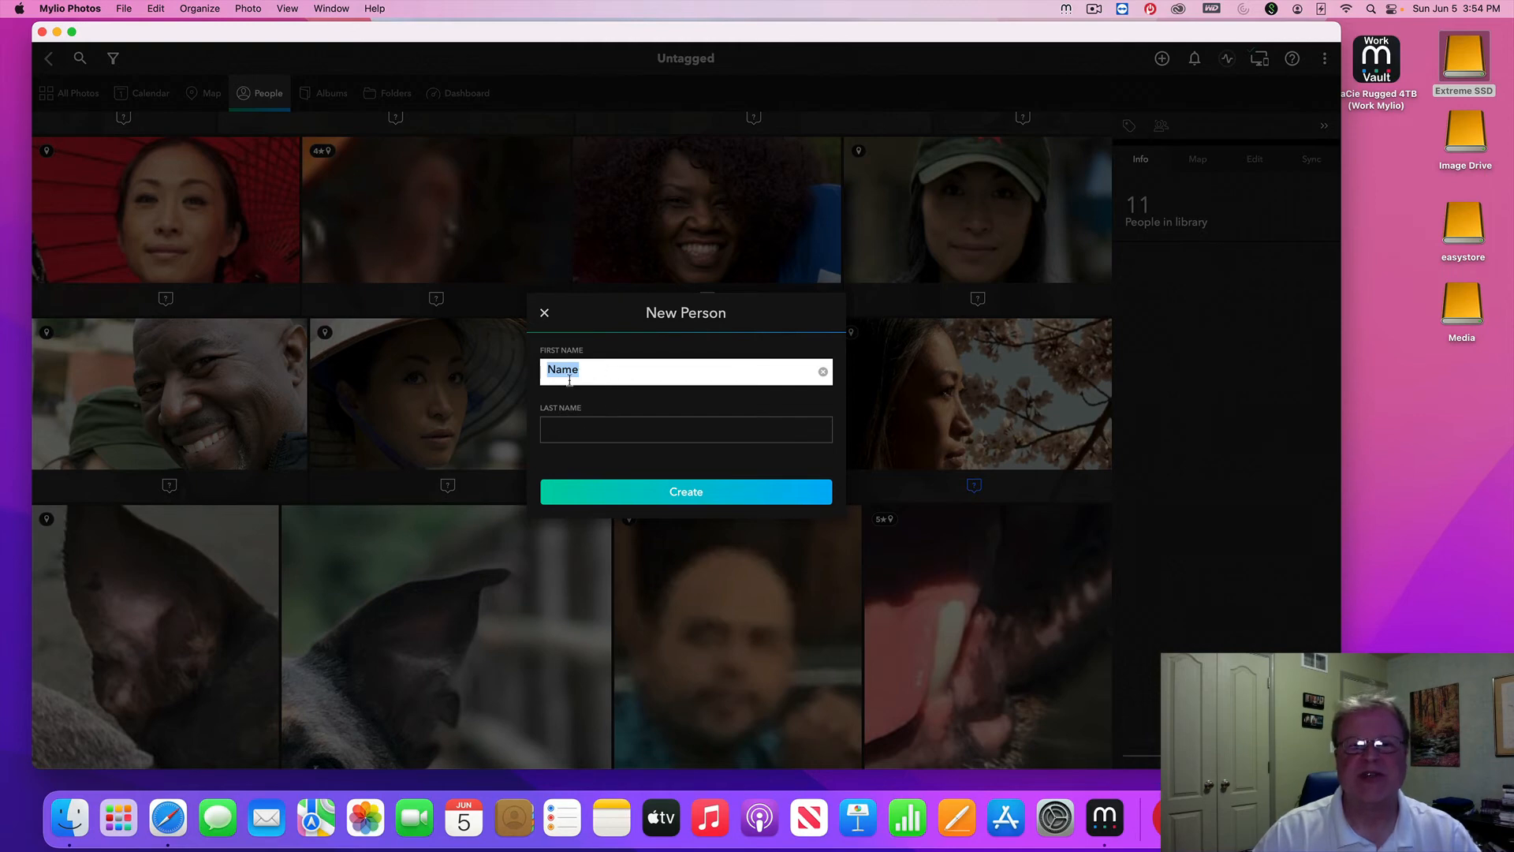
Dismiss the New Person form and return from Untagged to all person groups
left_click(546, 315)
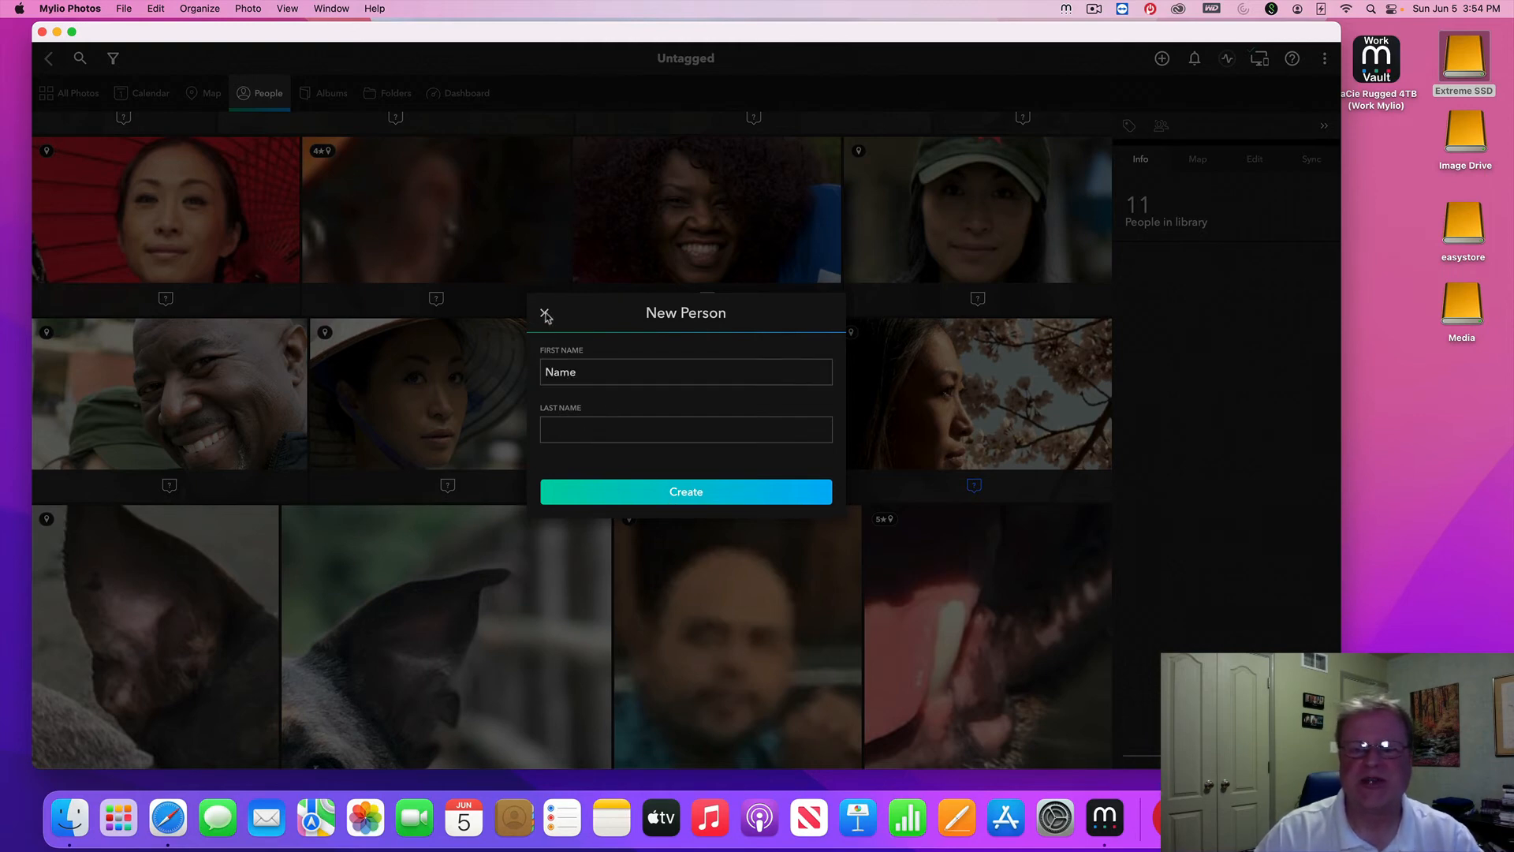
left_click(546, 316)
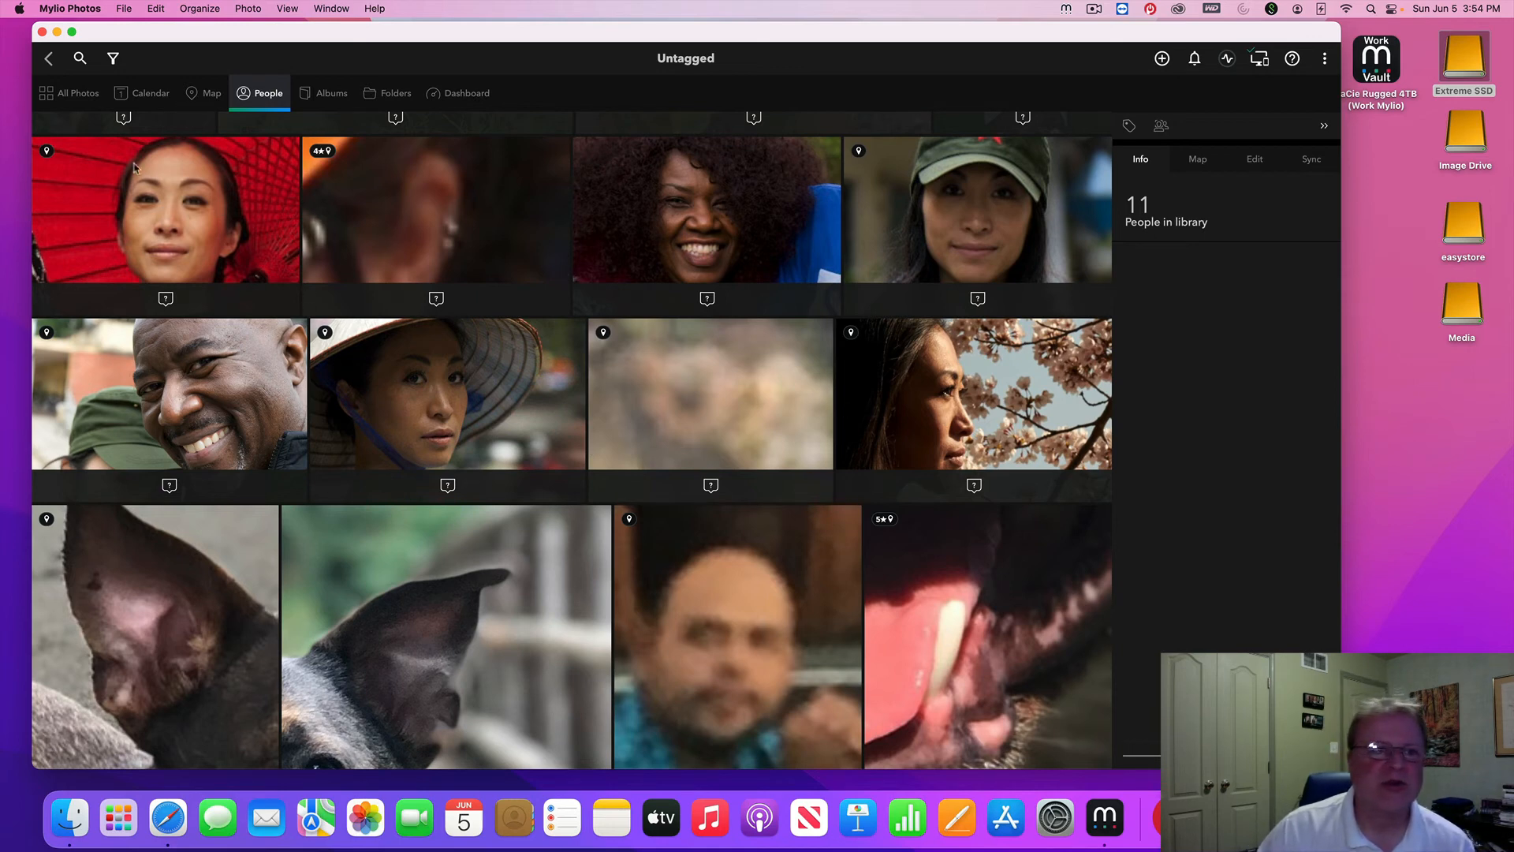
left_click(49, 60)
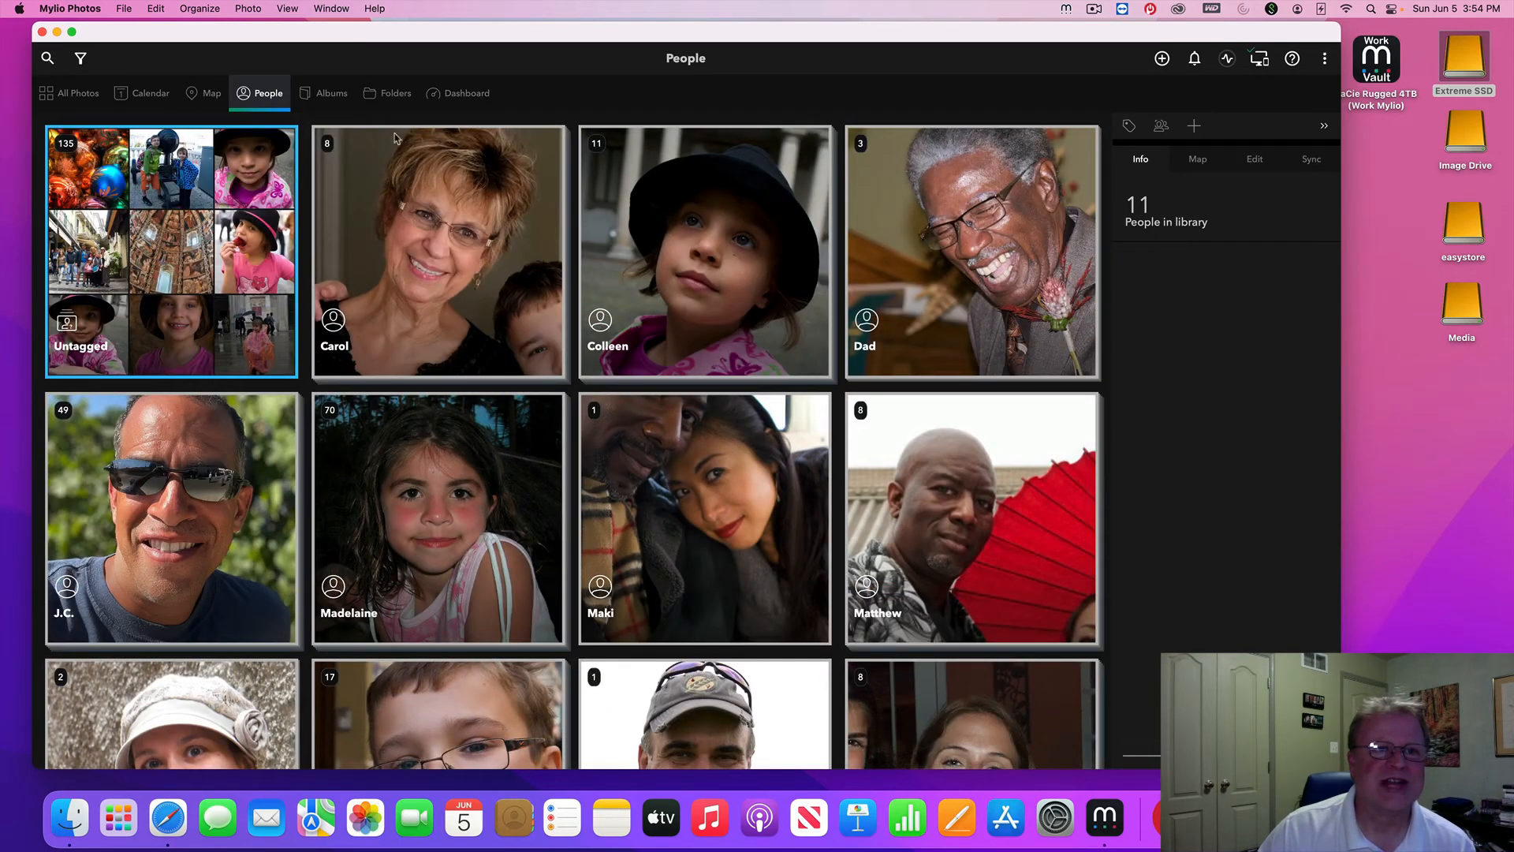
Switch to the Albums view listing Landscapes, Birds, Editing and Wildlife
left_click(318, 105)
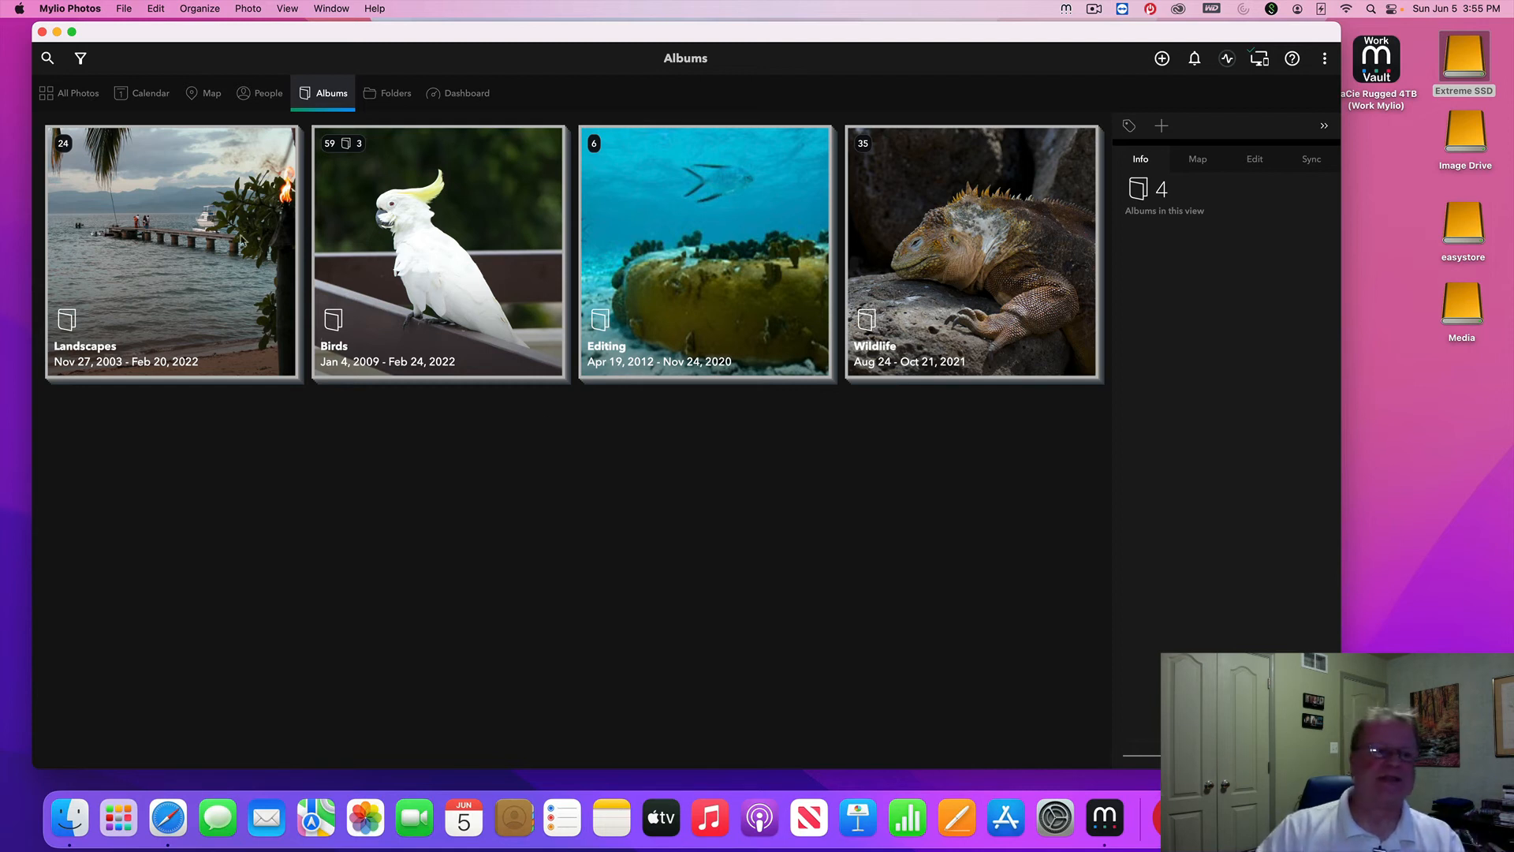
Open the Landscapes album's Blue Hour Sunset at a Pond photo in the full editing view
double_click(155, 307)
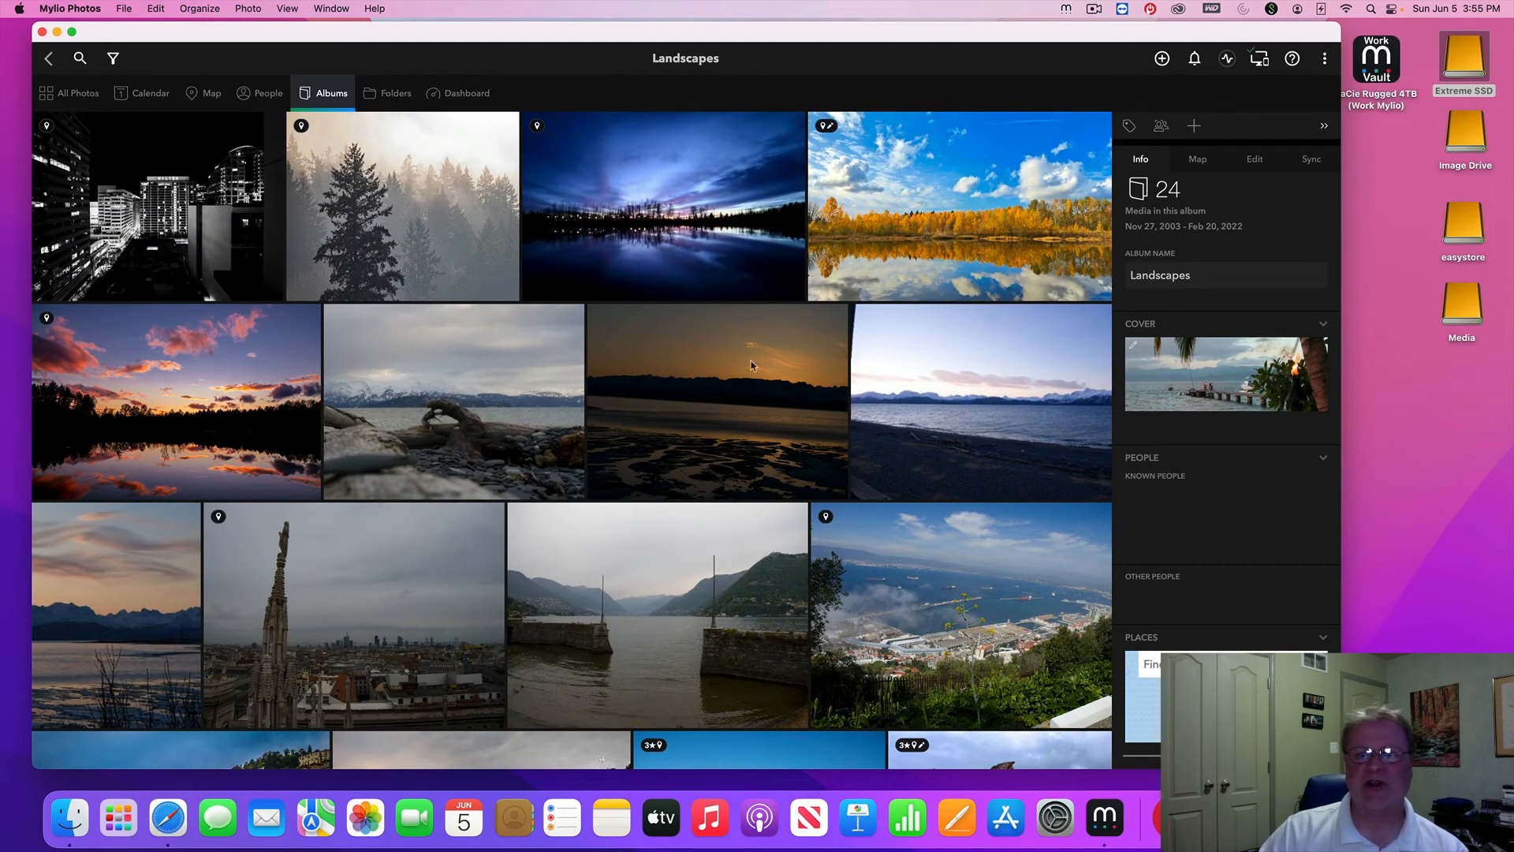
scroll(1241, 471, "down", 3)
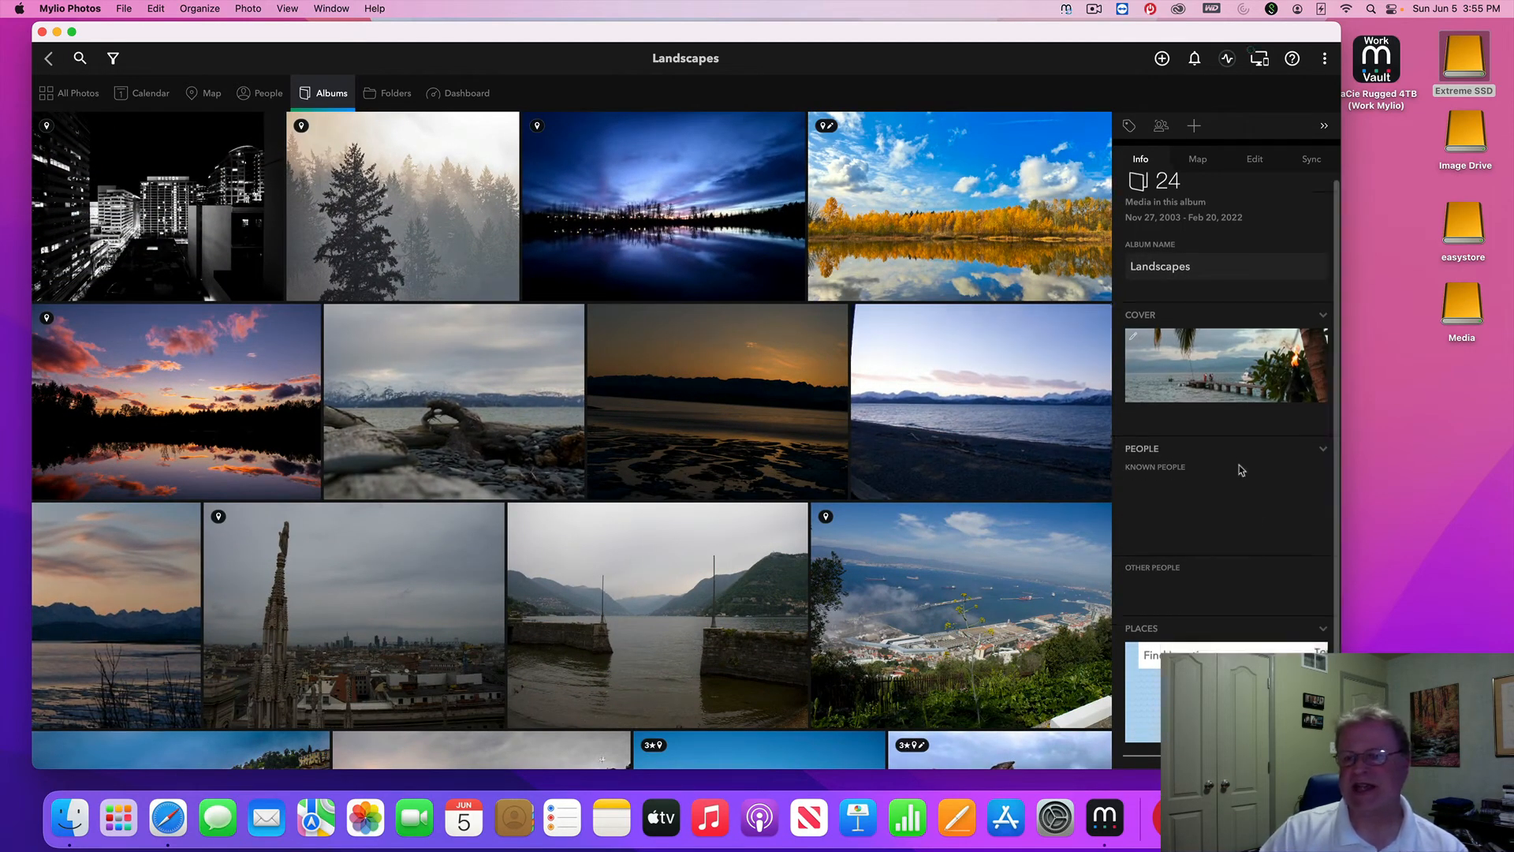
scroll(1241, 470, "up", 3)
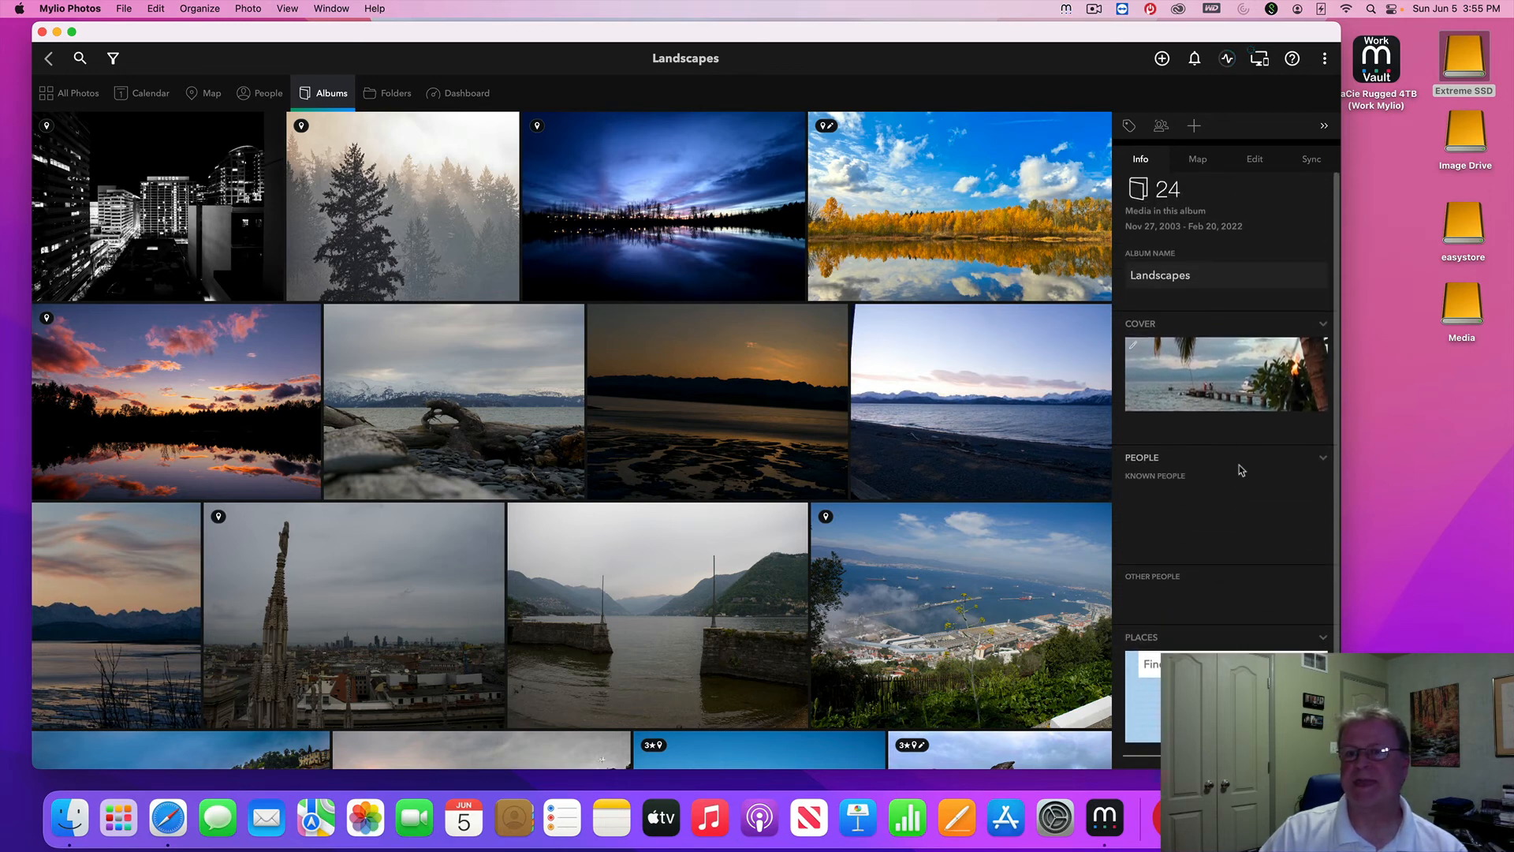
left_click(1254, 161)
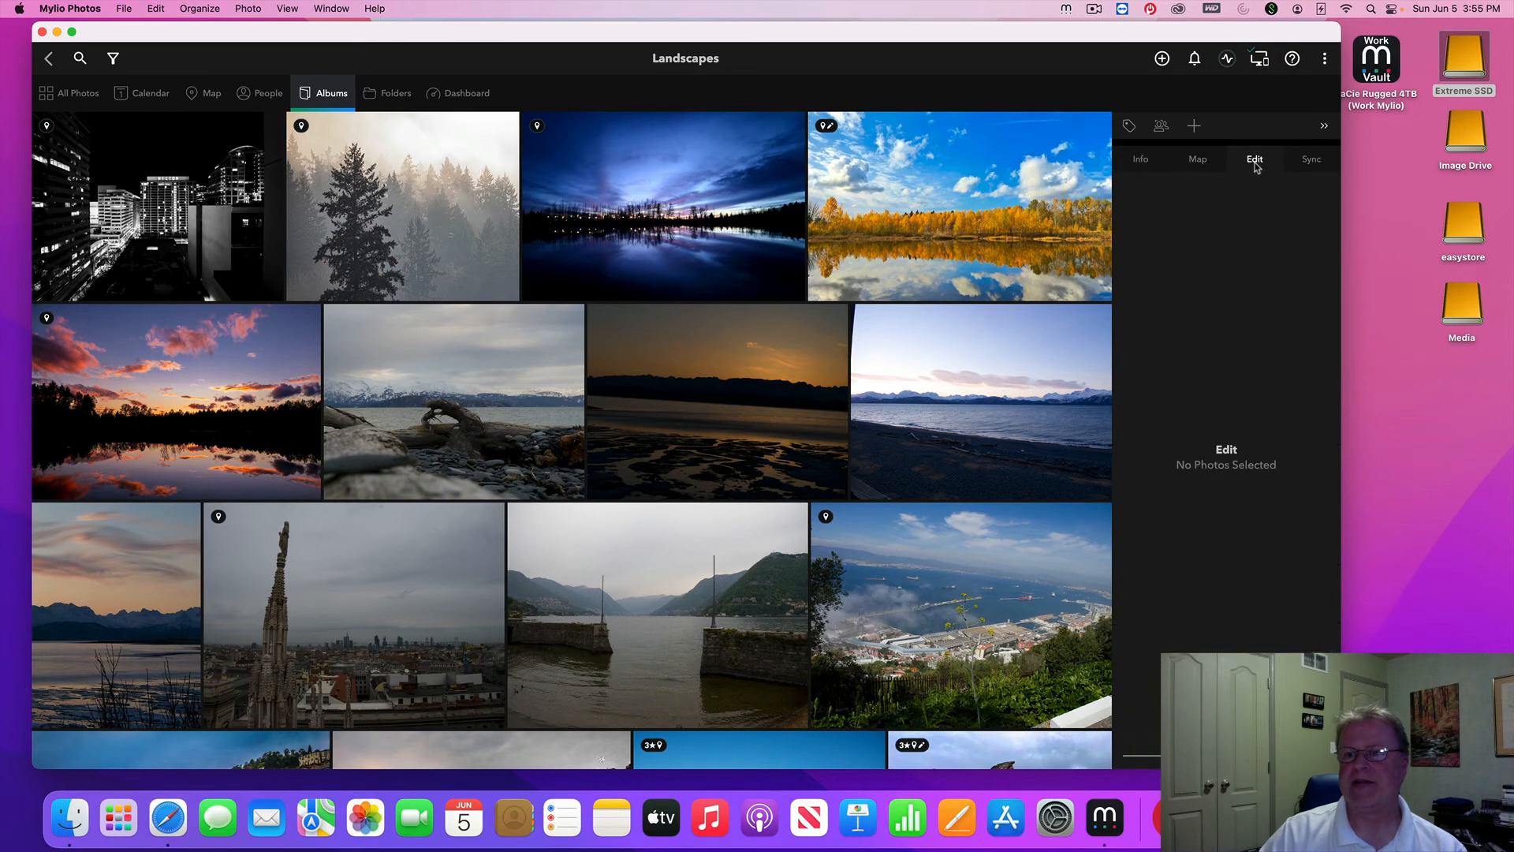
left_click(699, 189)
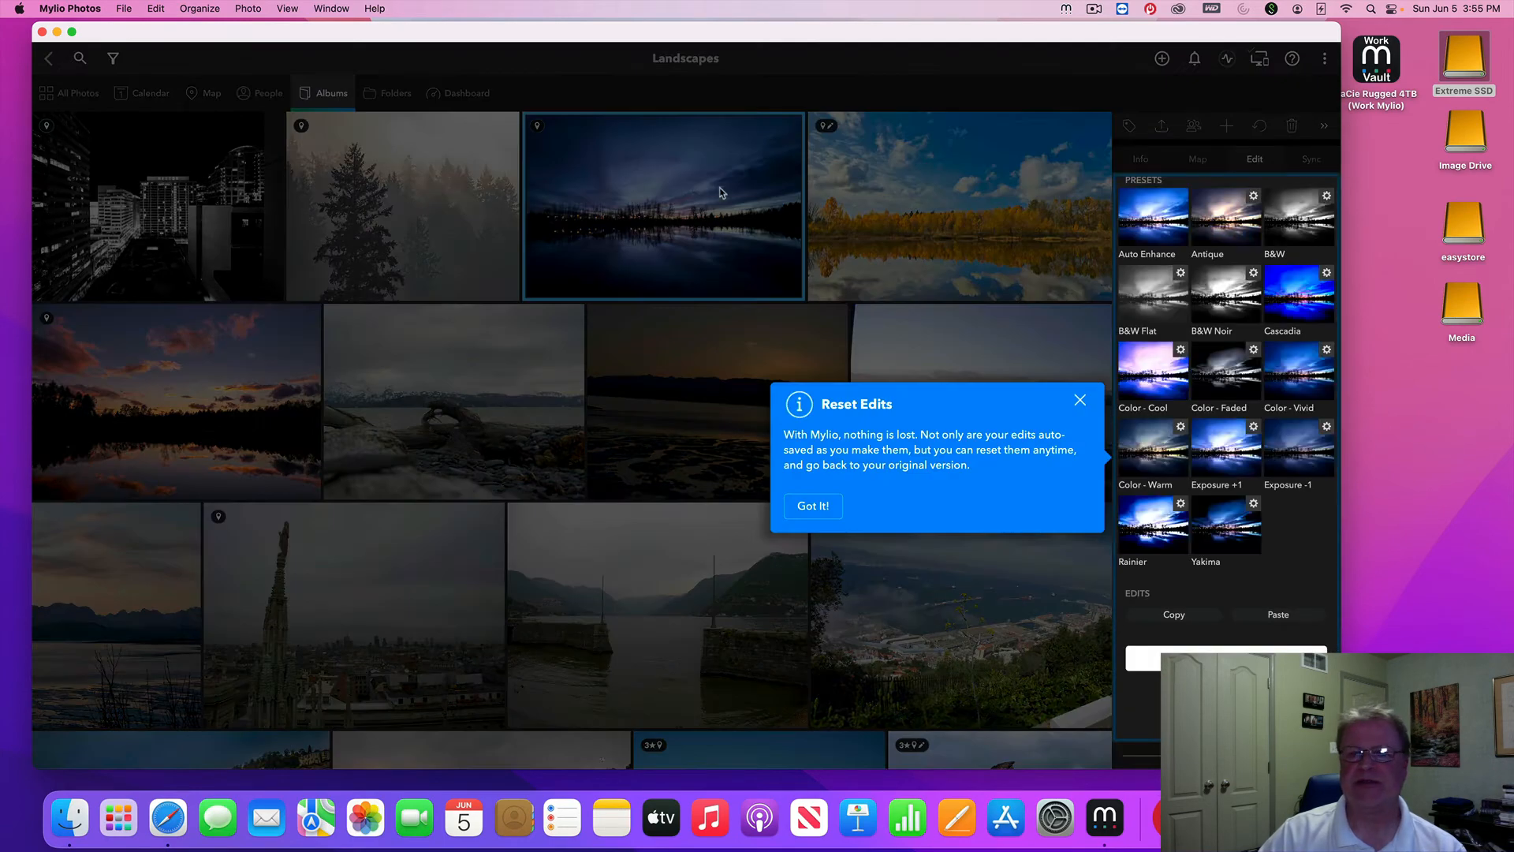
left_click(1079, 400)
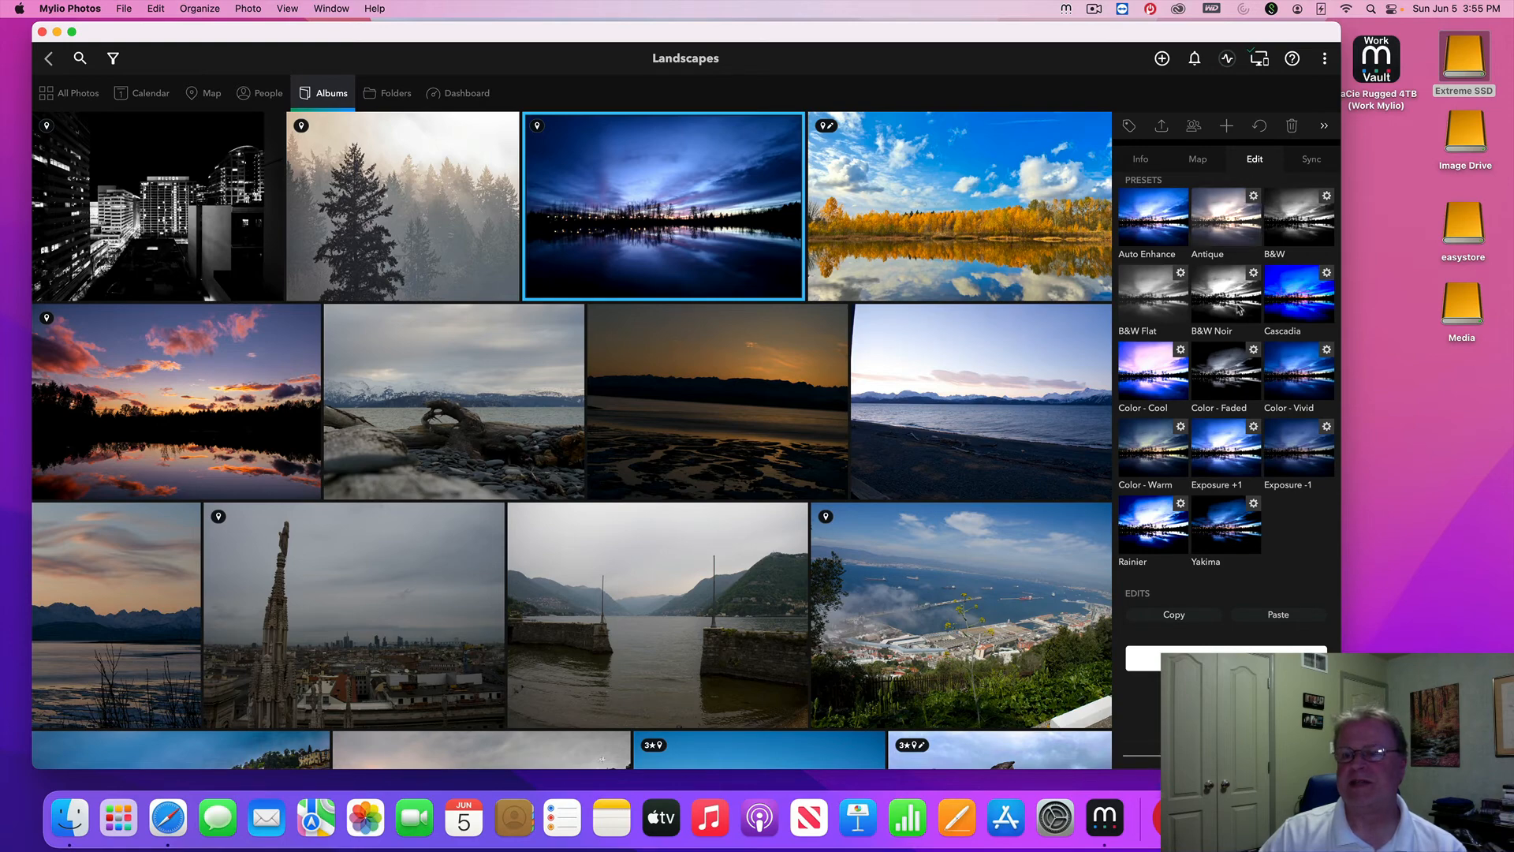
left_click(1227, 660)
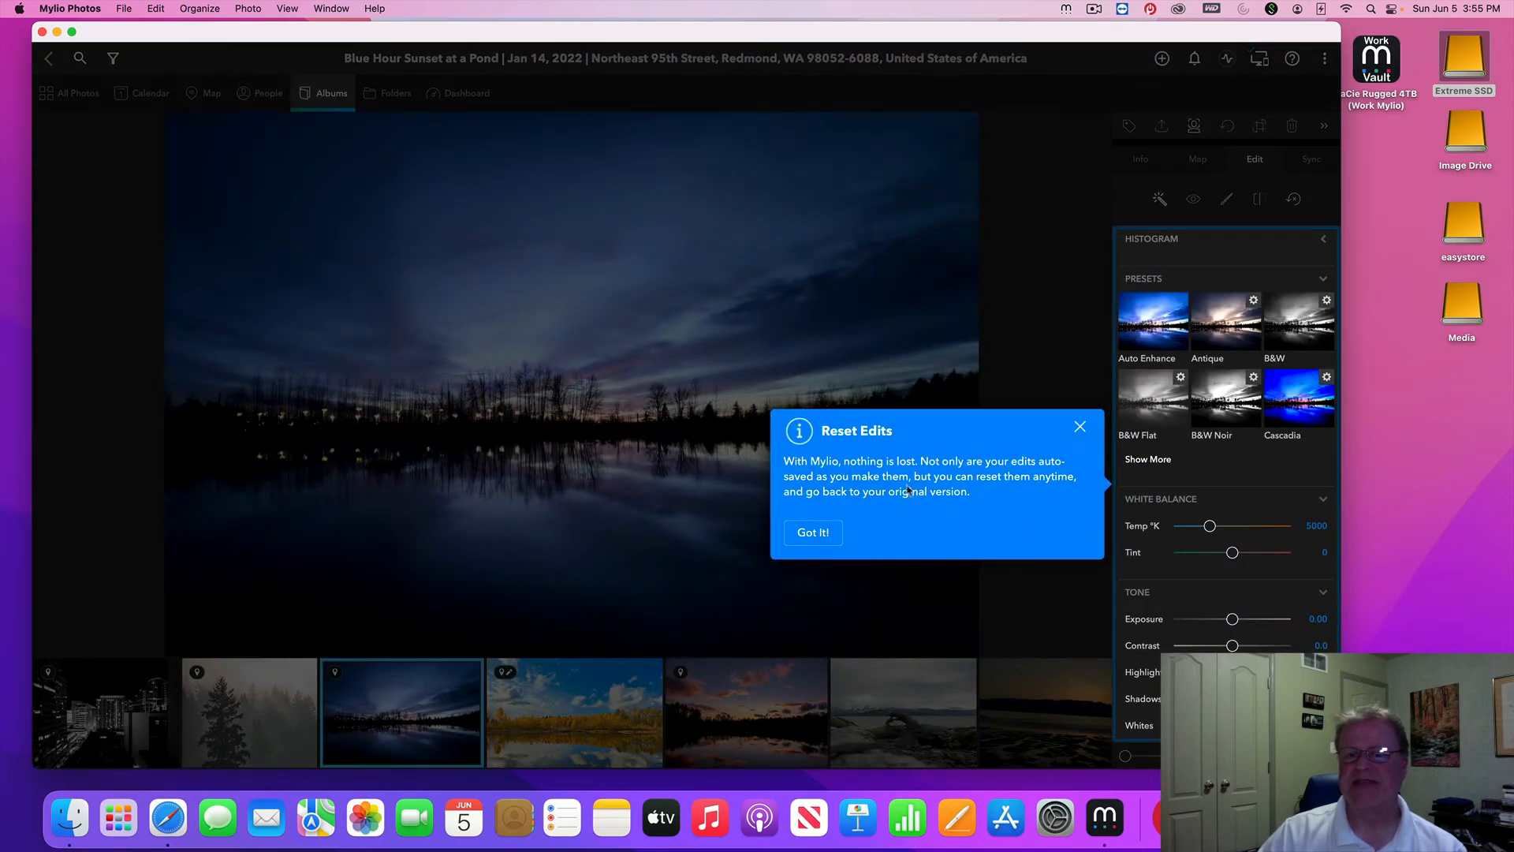
Dismiss the Reset Edits tip and scroll through the photo's Info details and metadata
left_click(1081, 427)
scroll(1272, 525, "down", 10)
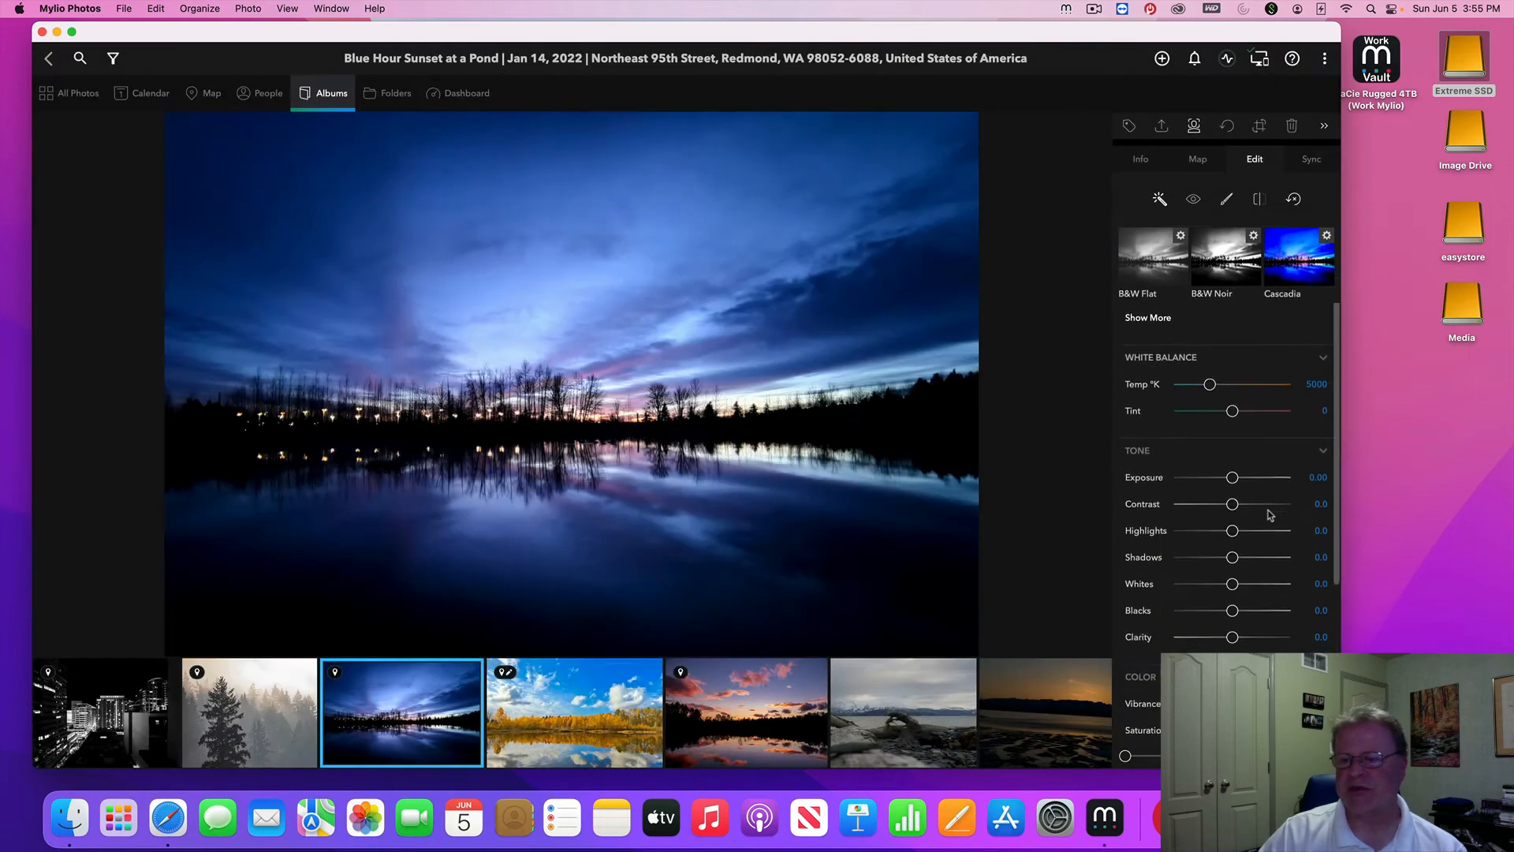
scroll(1269, 515, "up", 10)
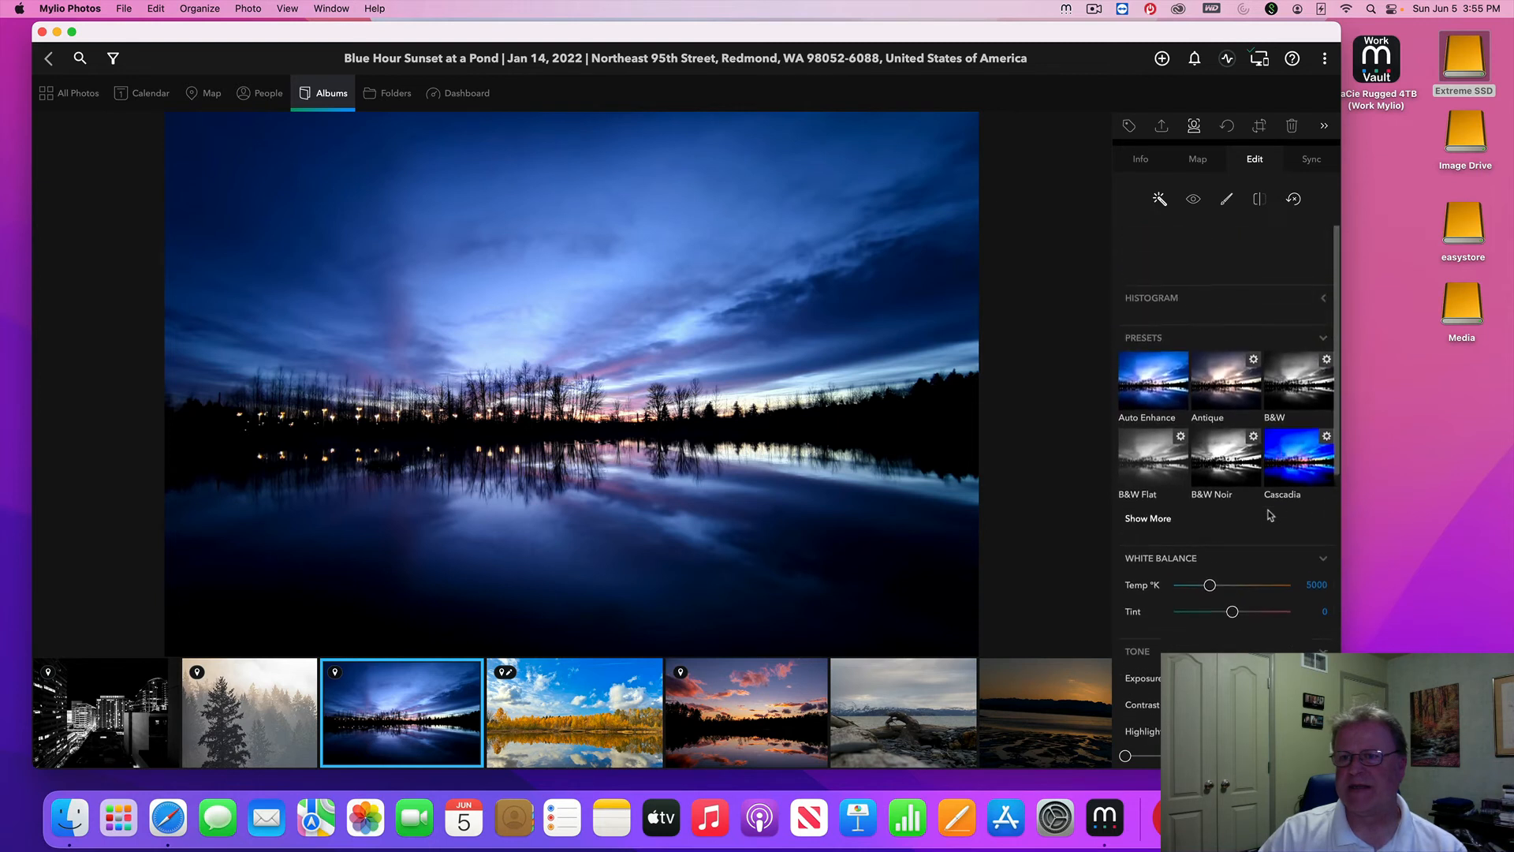
left_click(1141, 160)
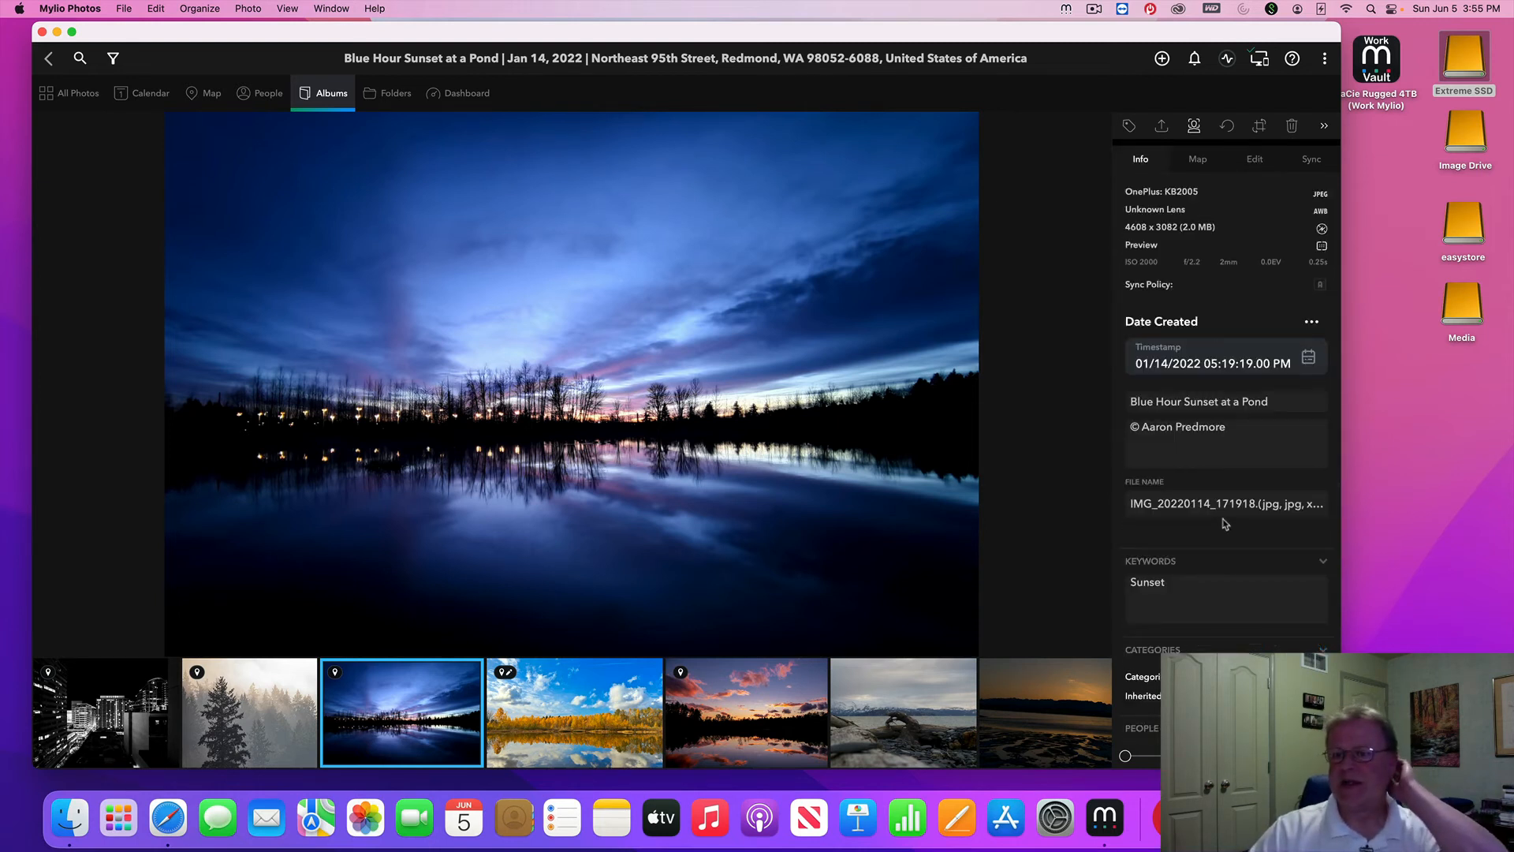
scroll(1246, 511, "down", 3)
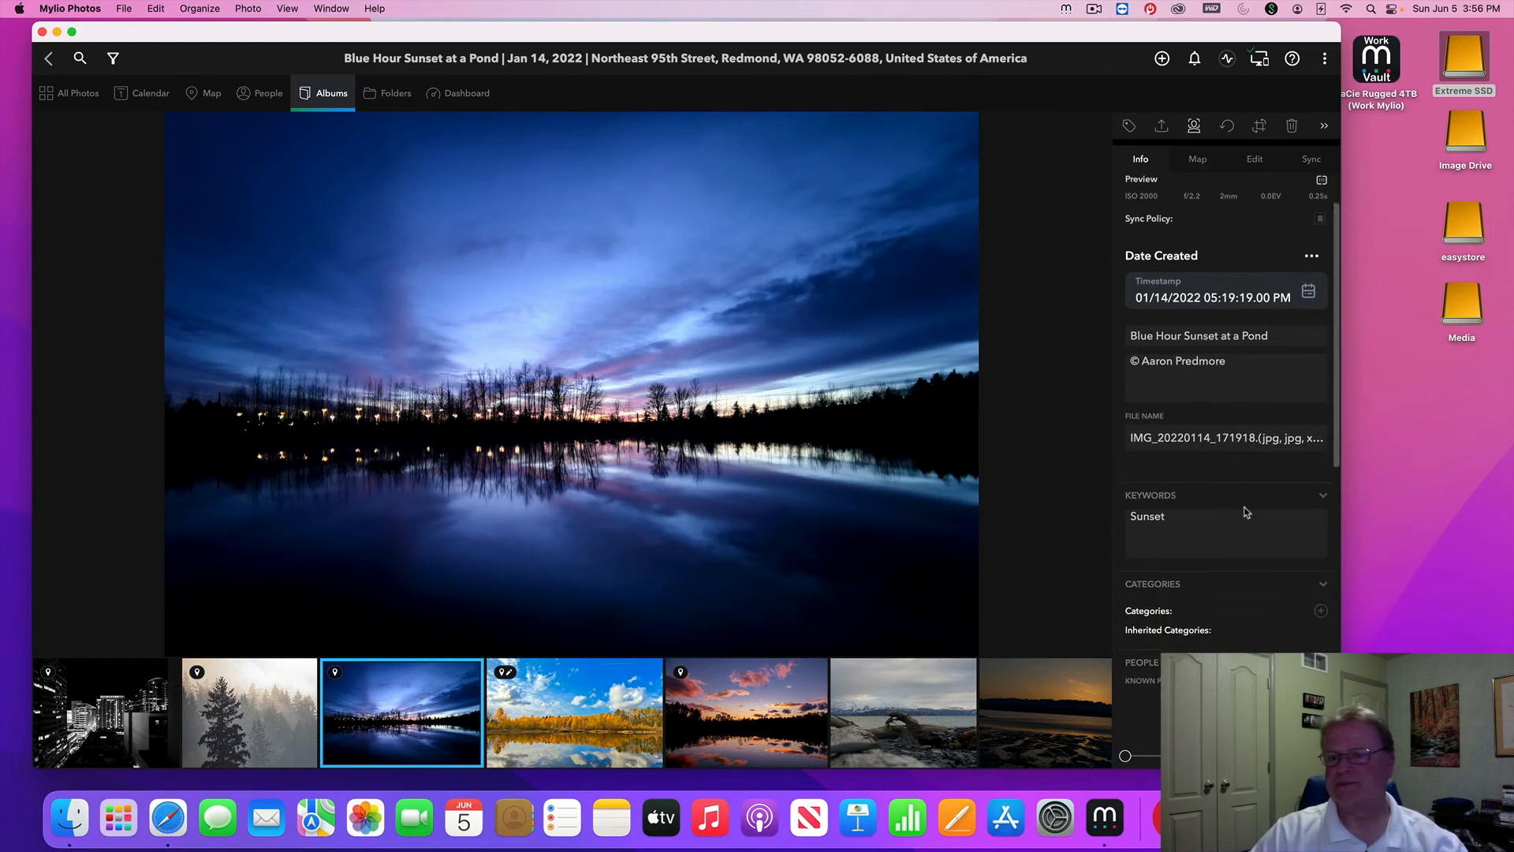
scroll(1246, 511, "down", 4)
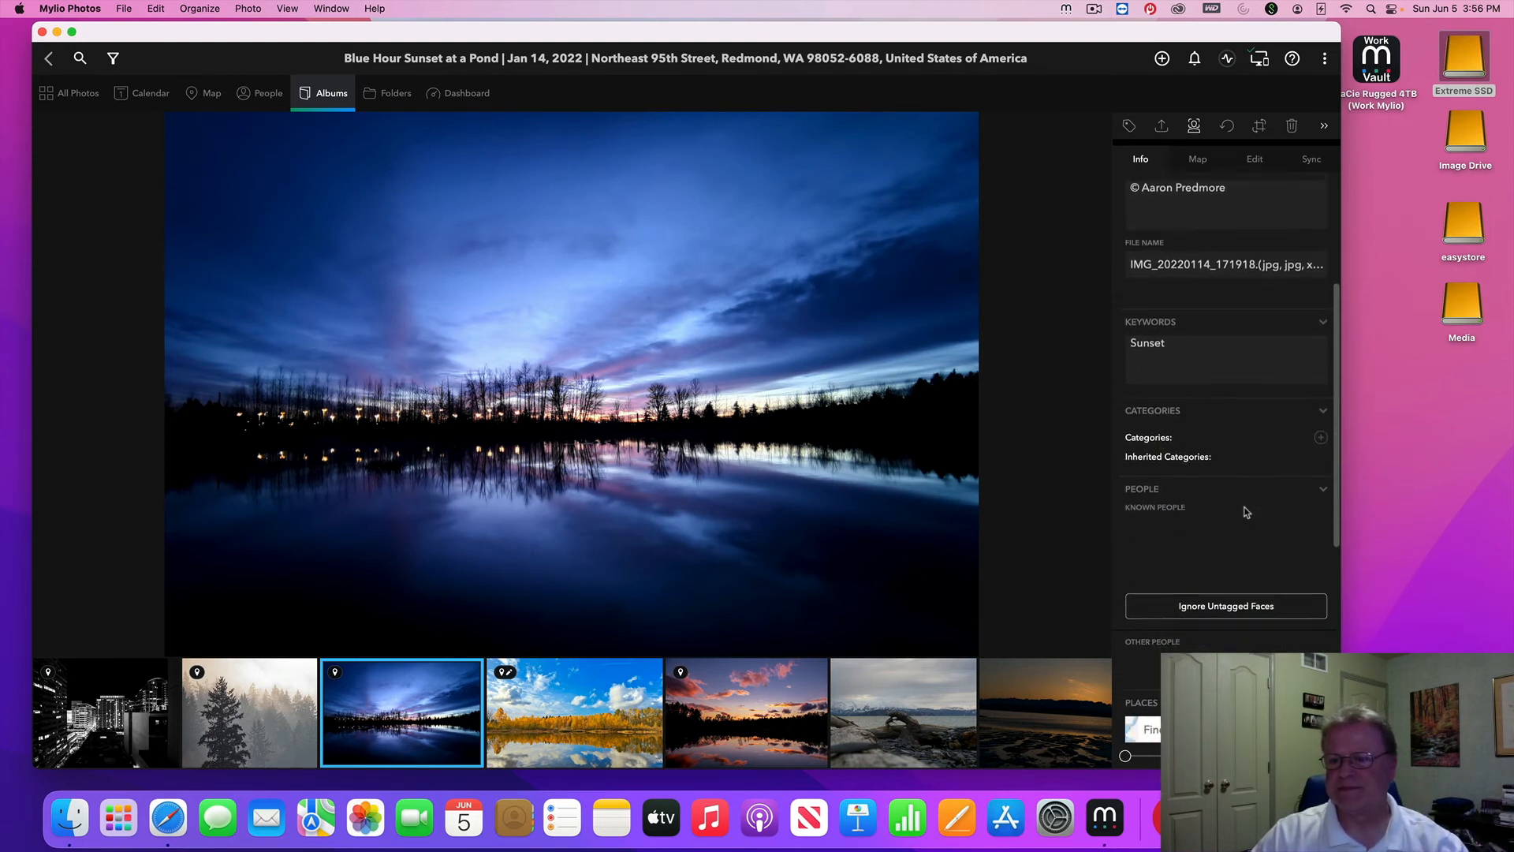
scroll(1246, 511, "down", 8)
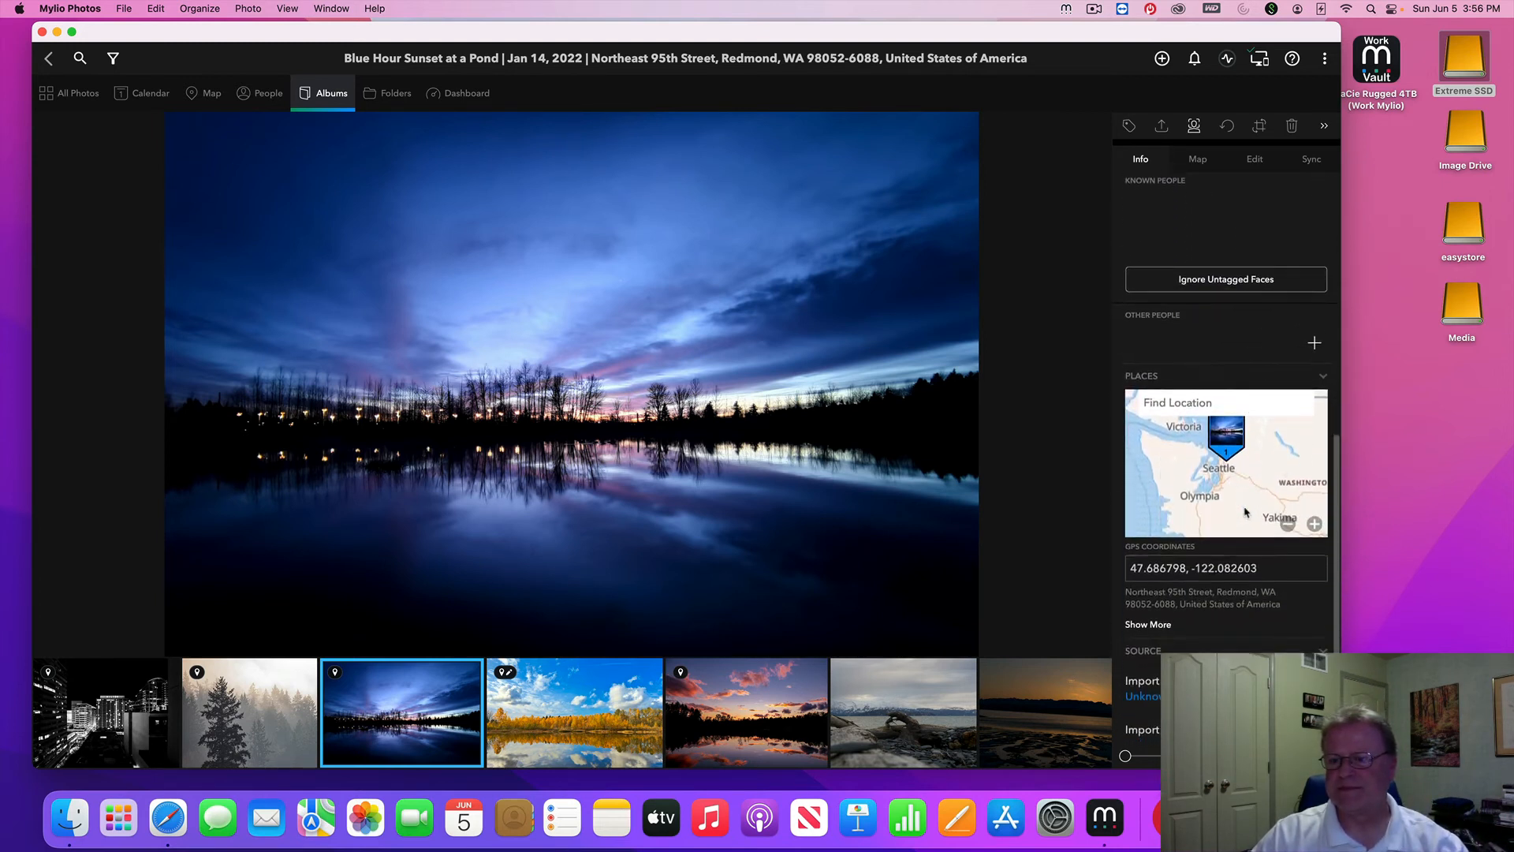
scroll(1246, 513, "down", 2)
scroll(1246, 512, "up", 8)
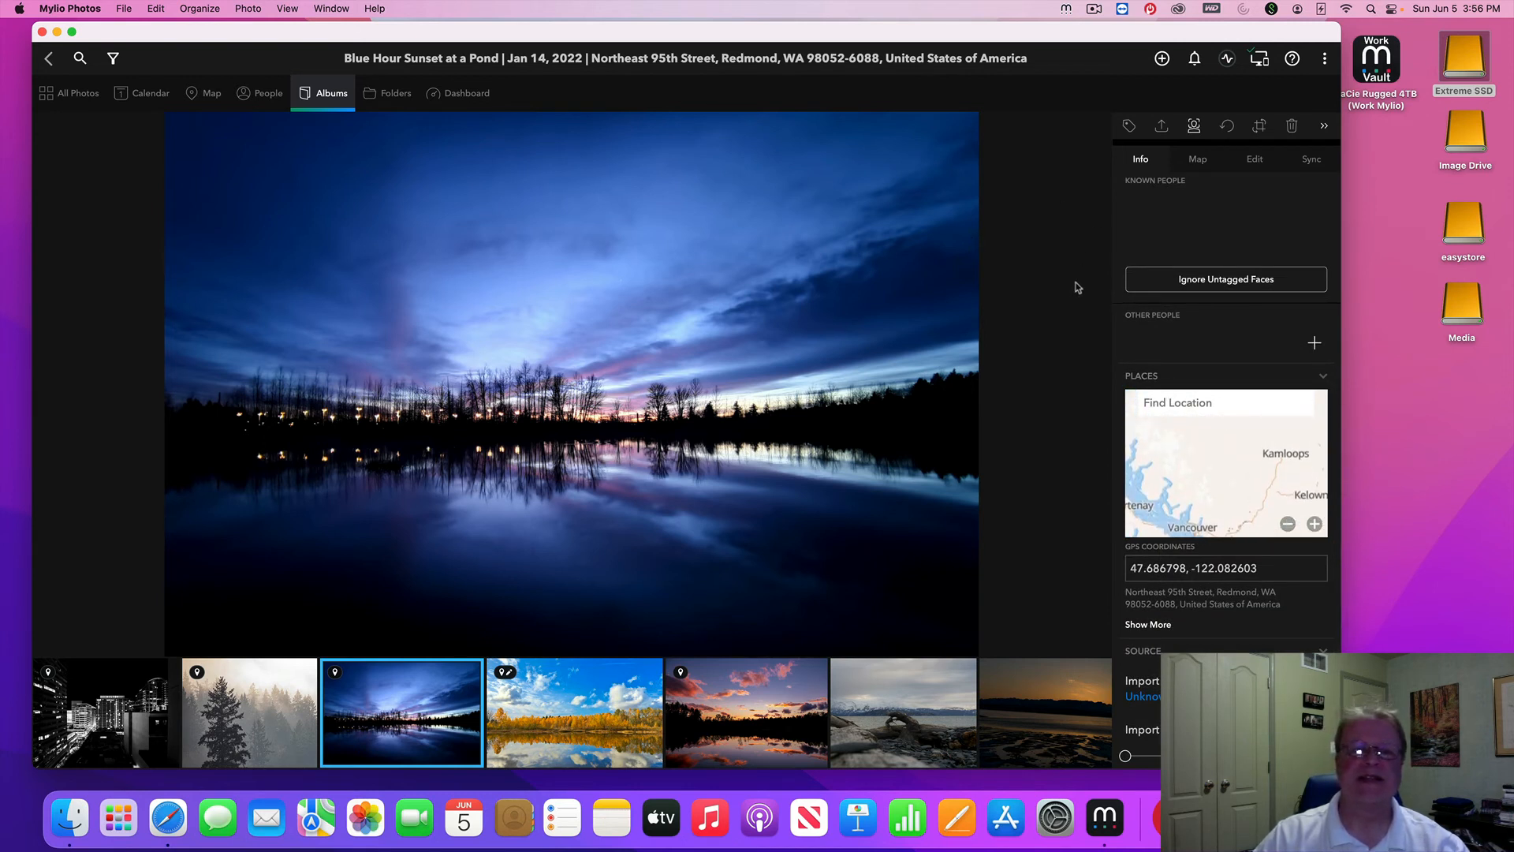
Return through Albums to All Photos and bring up the moray eel photo's actions
left_click(328, 94)
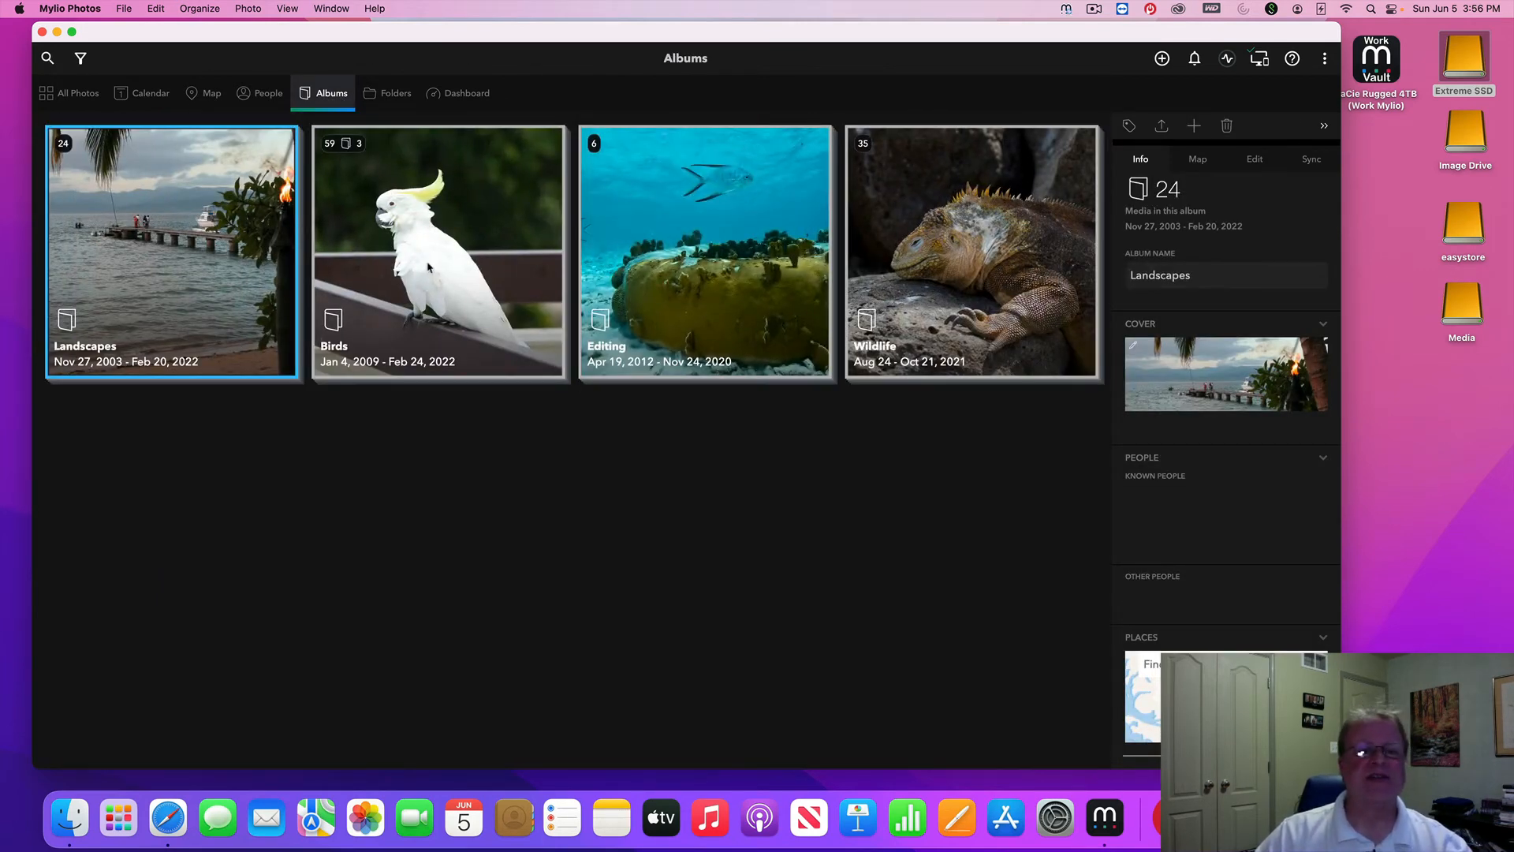
left_click(73, 95)
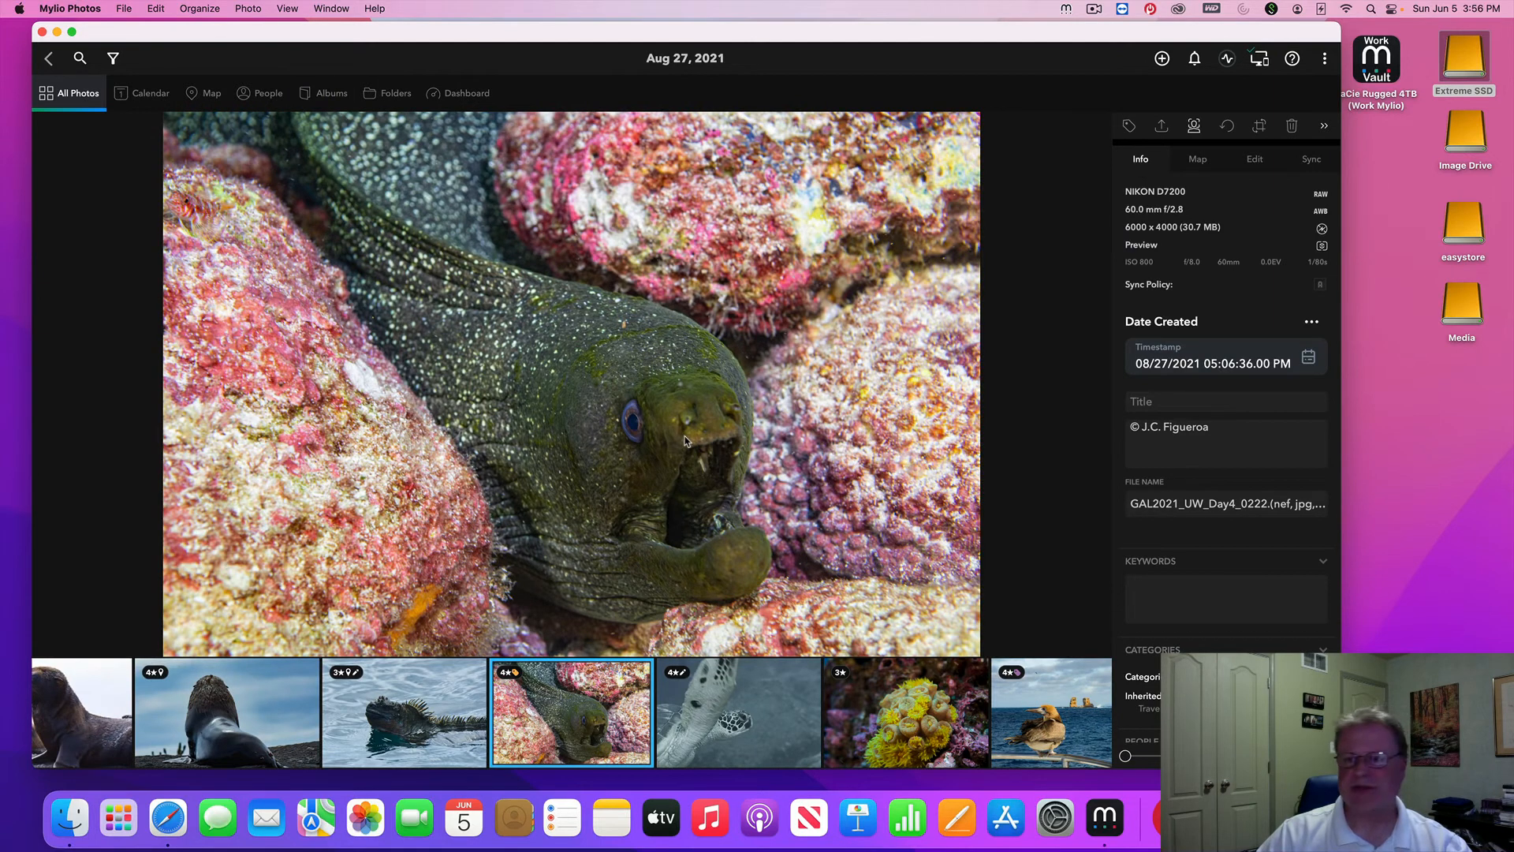
right_click(685, 440)
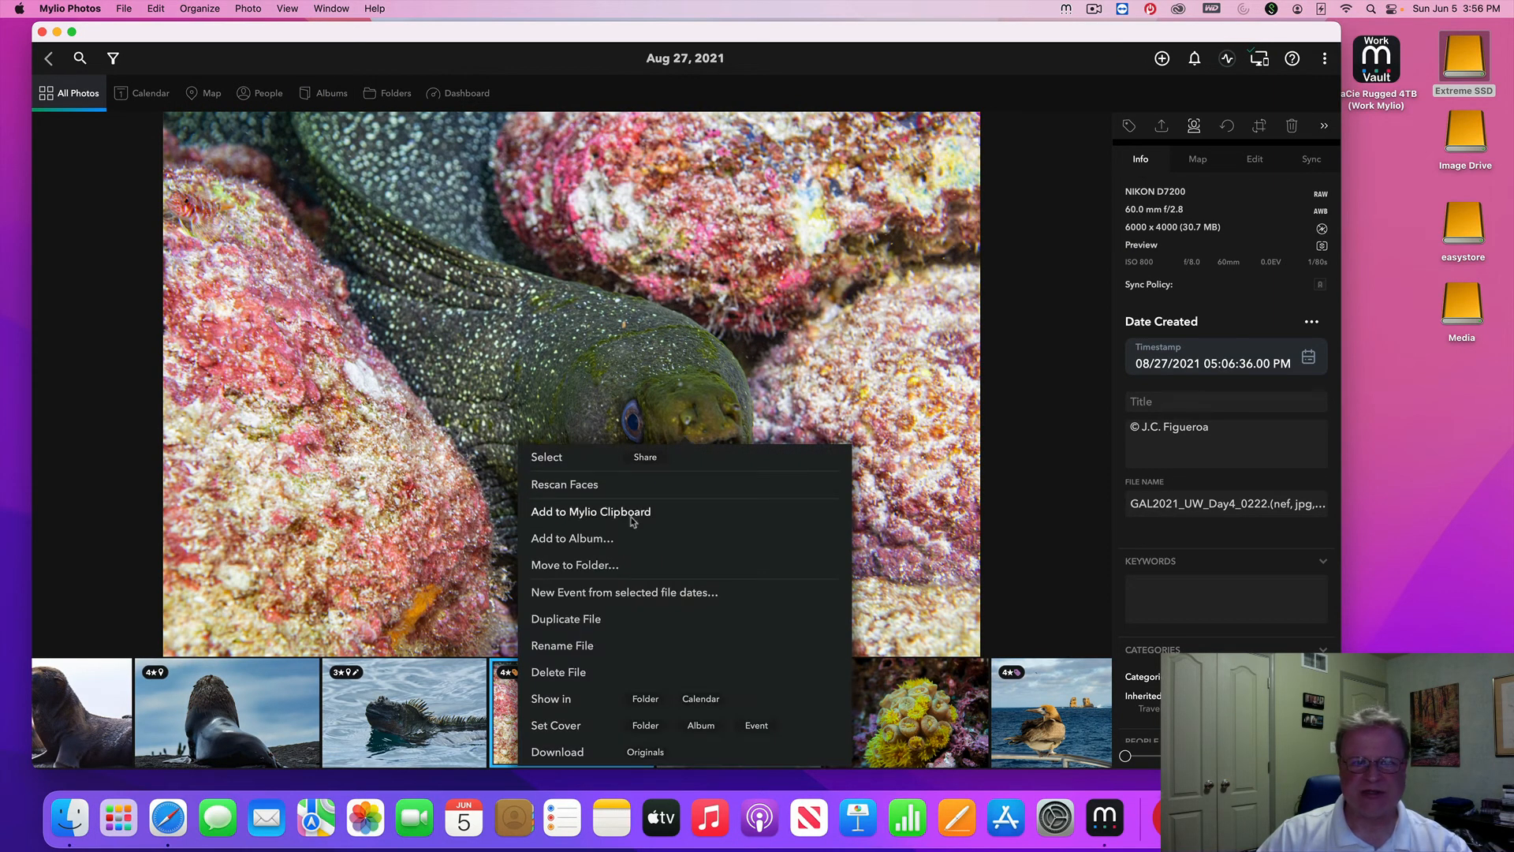
Add the moray eel photo to a newly created album named 'Sea life'
left_click(583, 544)
scroll(619, 439, "down", 1)
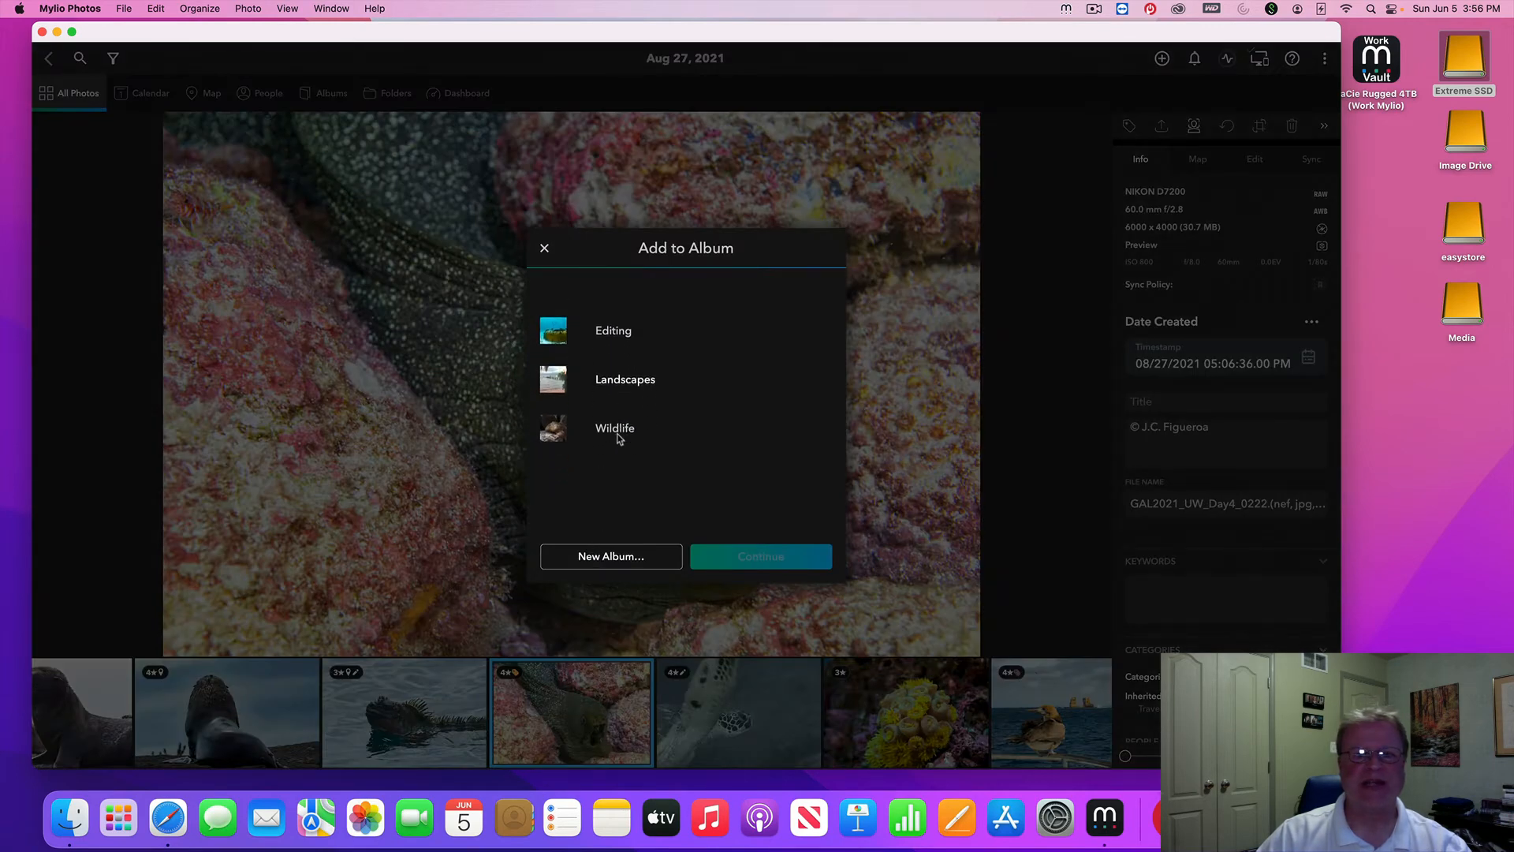
scroll(619, 439, "up", 1)
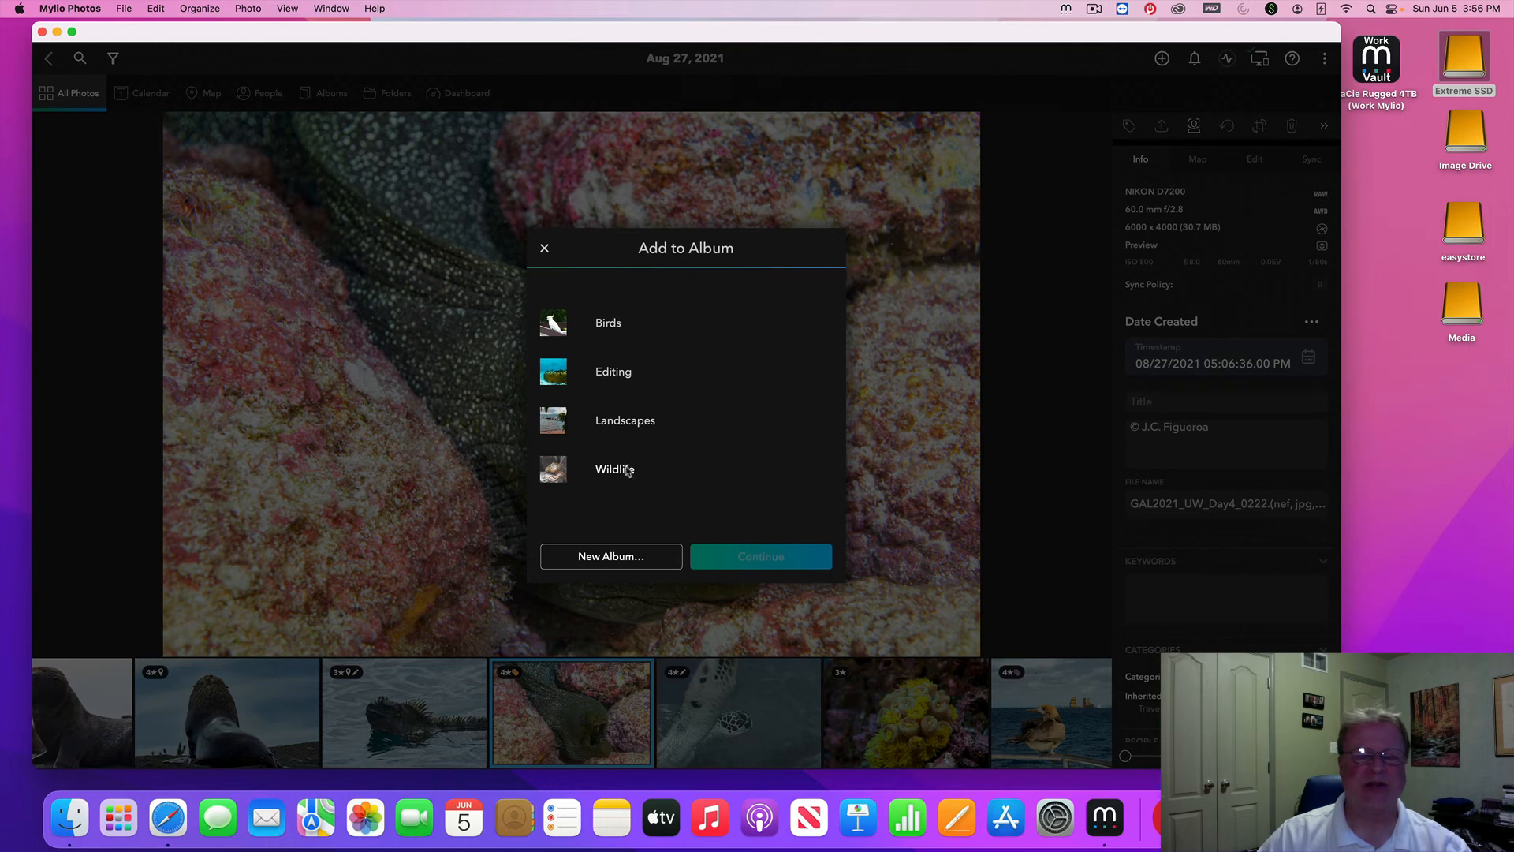
left_click(609, 560)
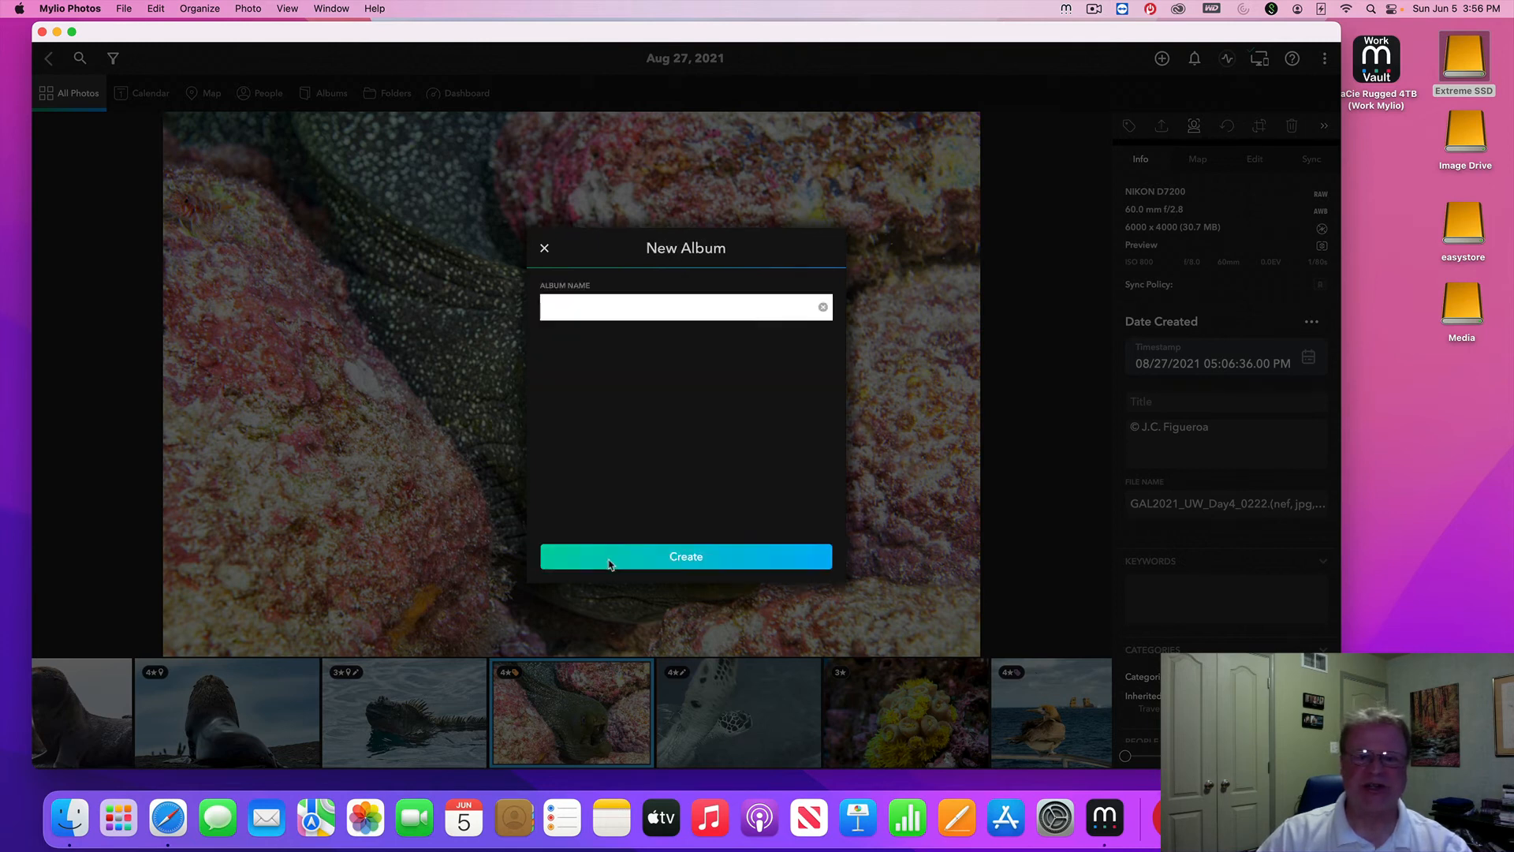
type("Sea life")
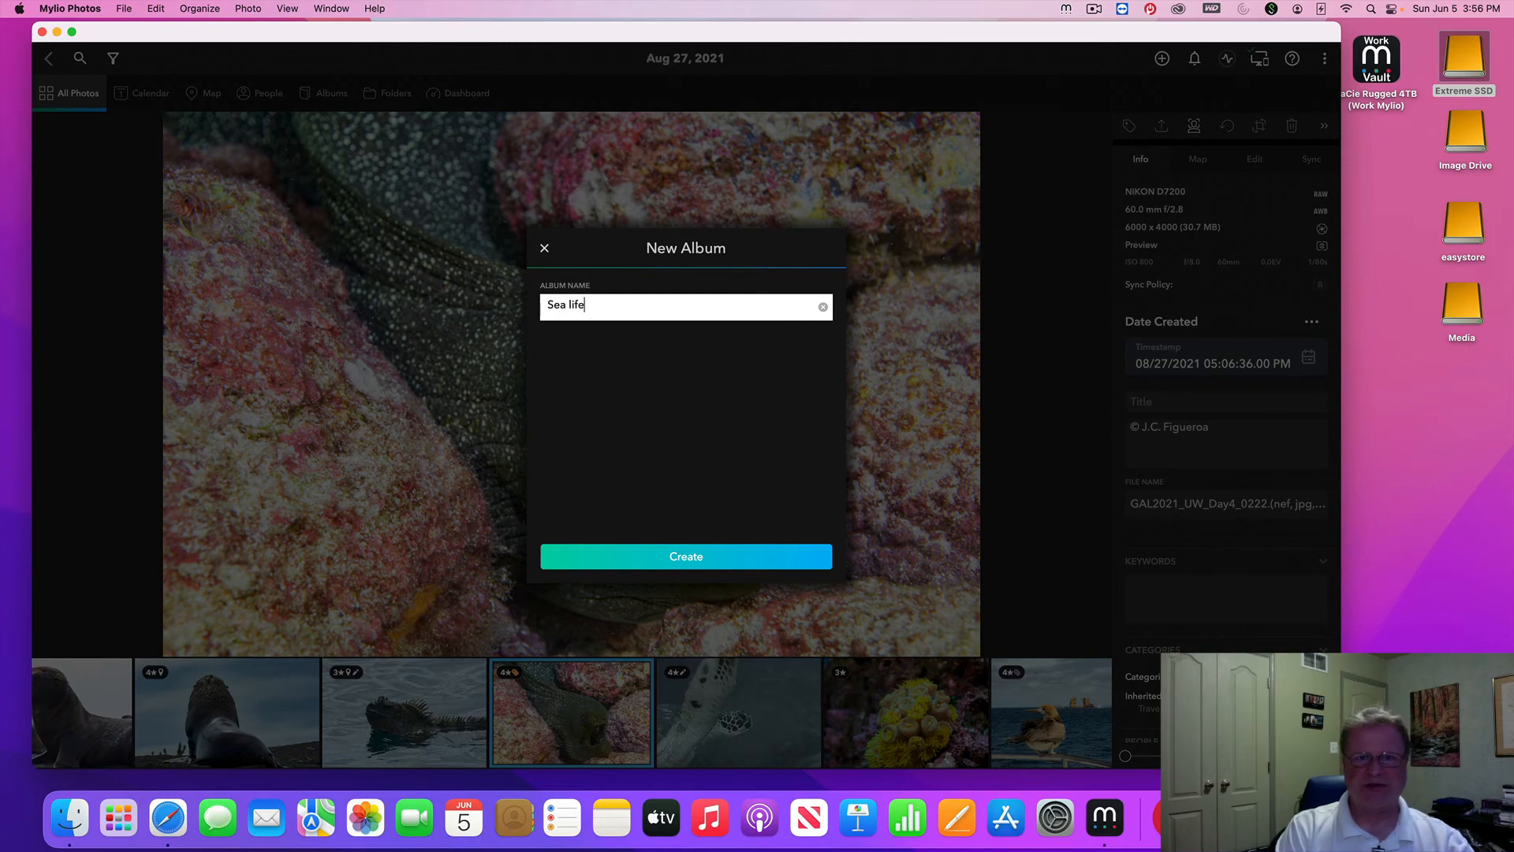
key("Return")
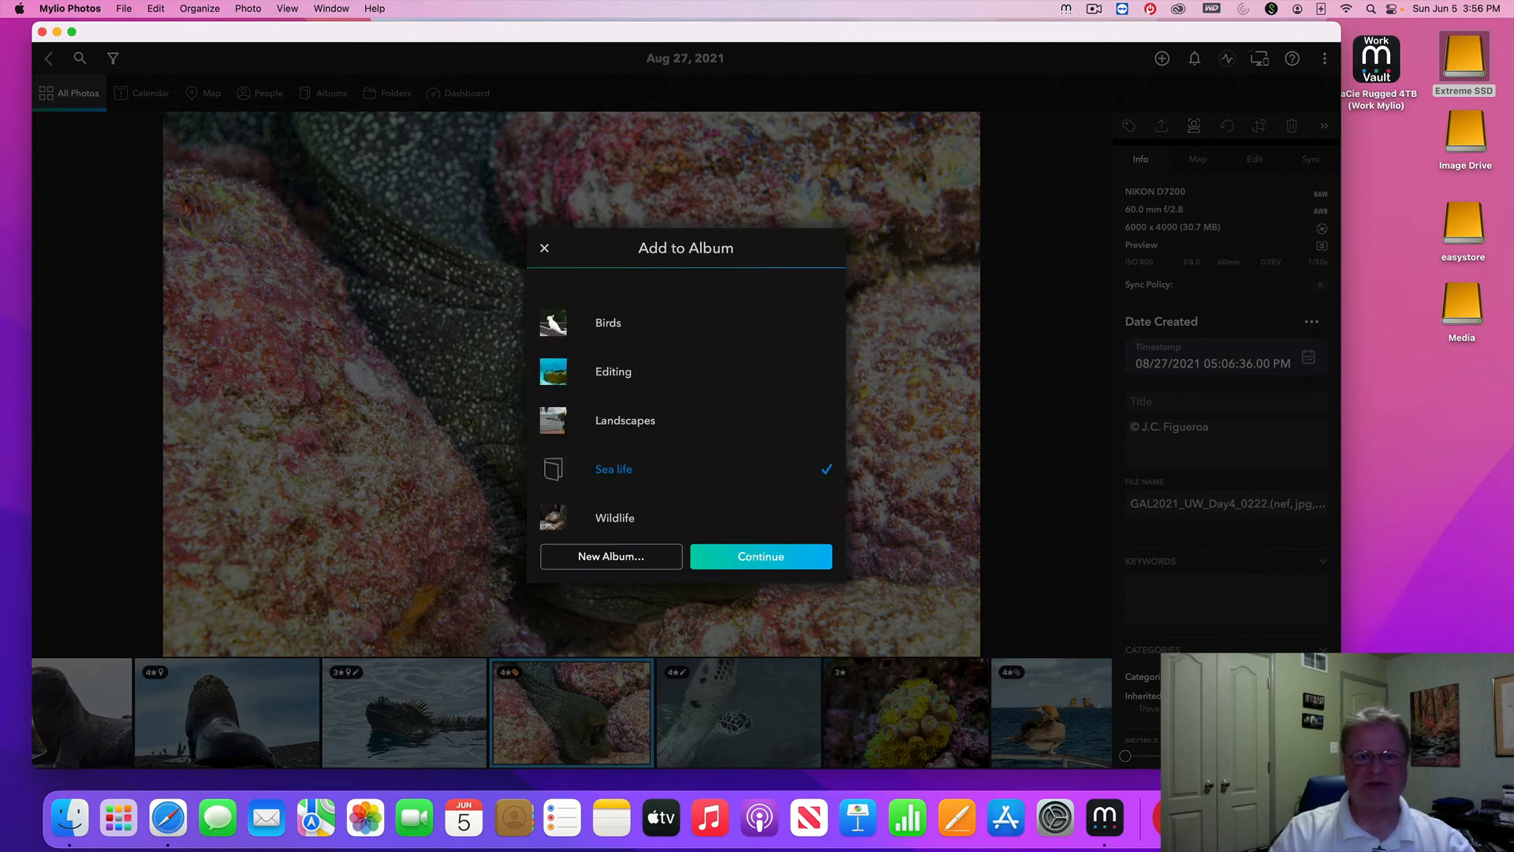
left_click(759, 557)
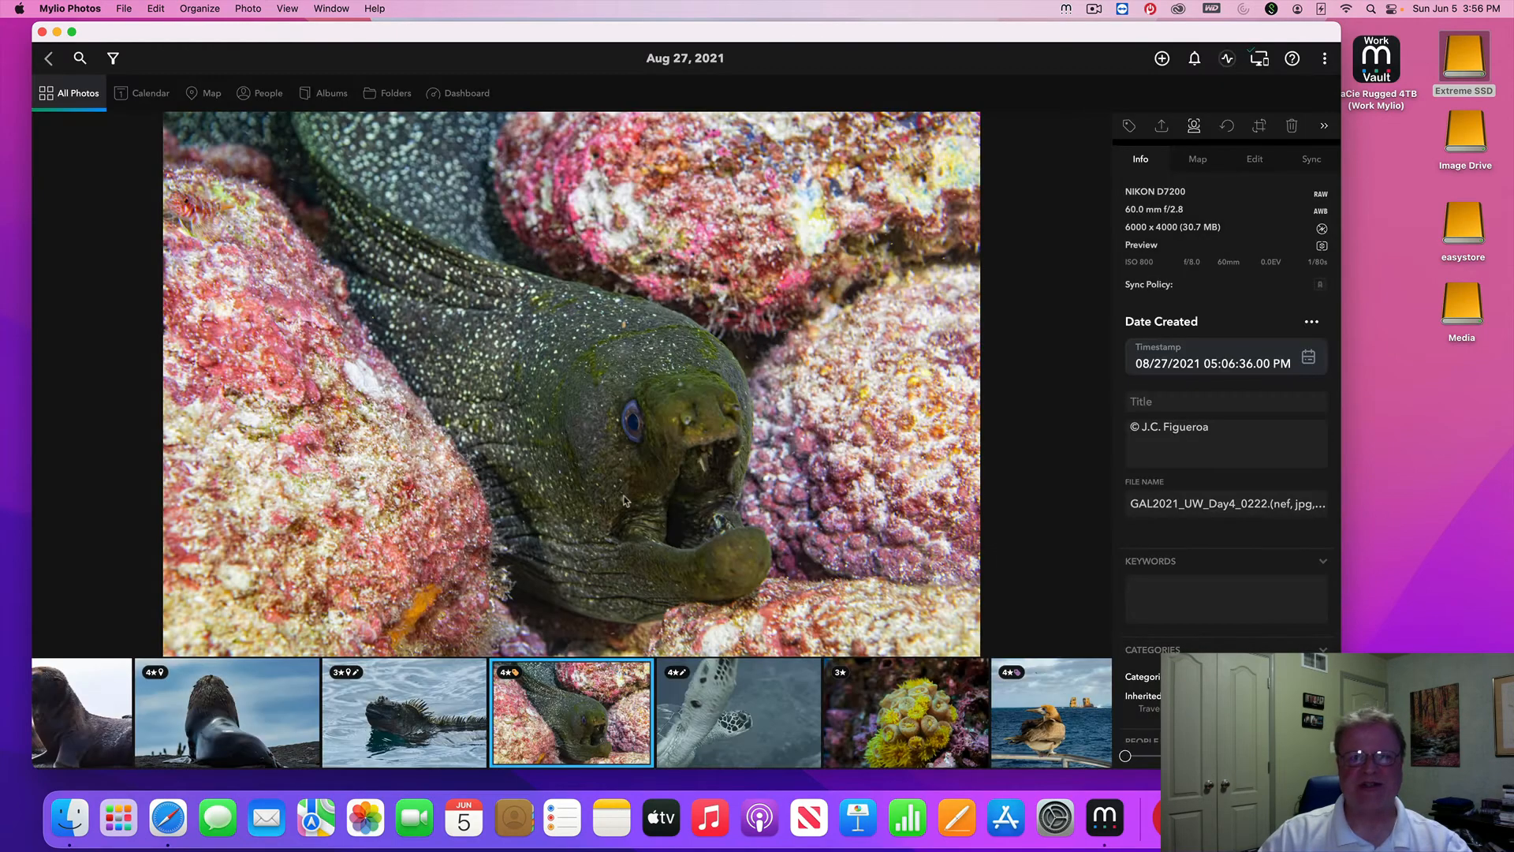
Open the Sea life album from Albums, then view the library's Folders page
left_click(332, 94)
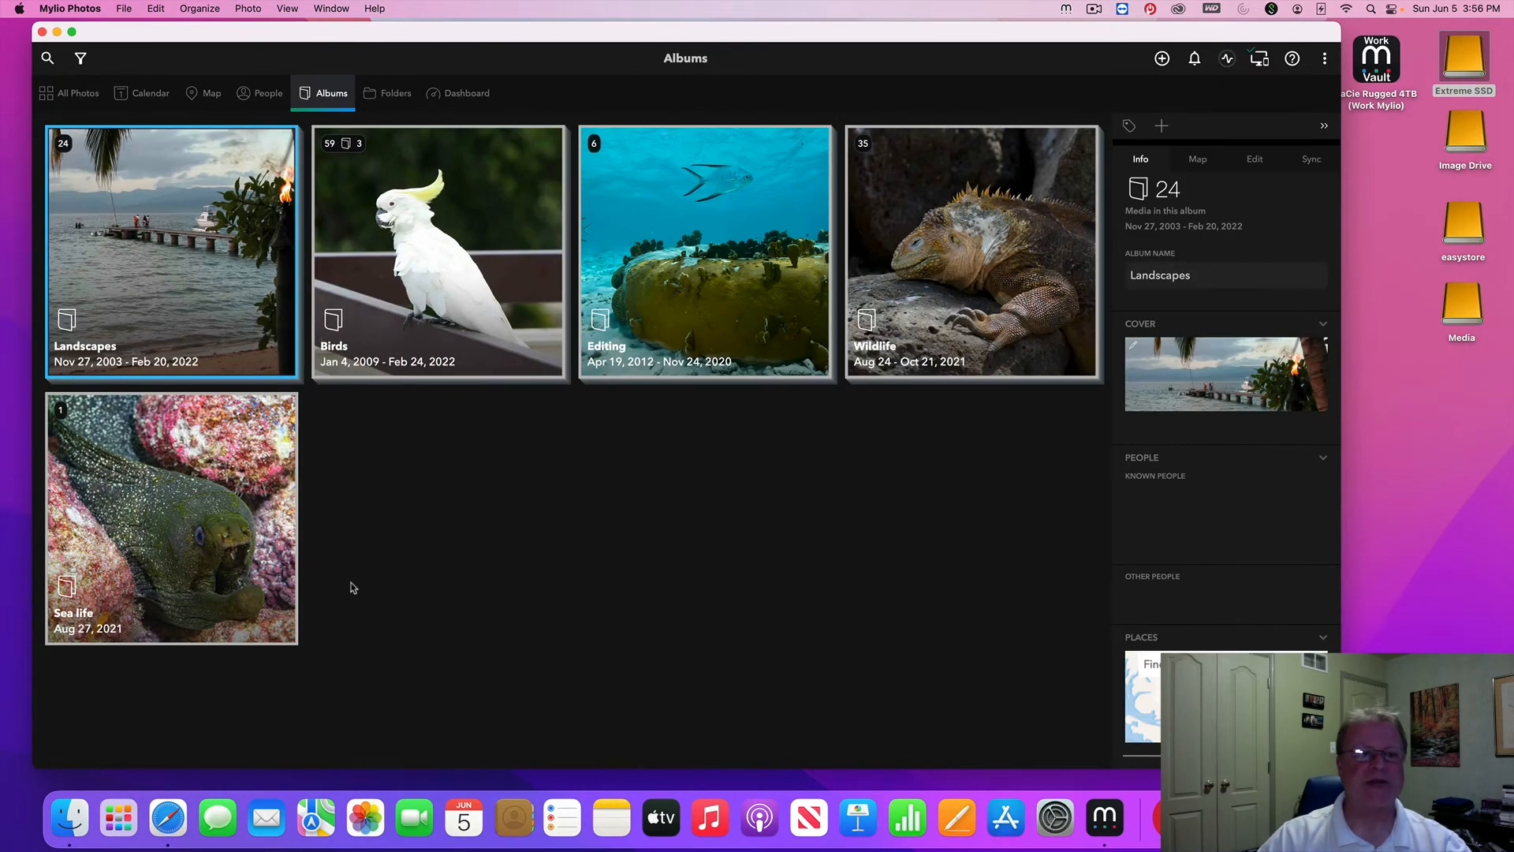
double_click(197, 550)
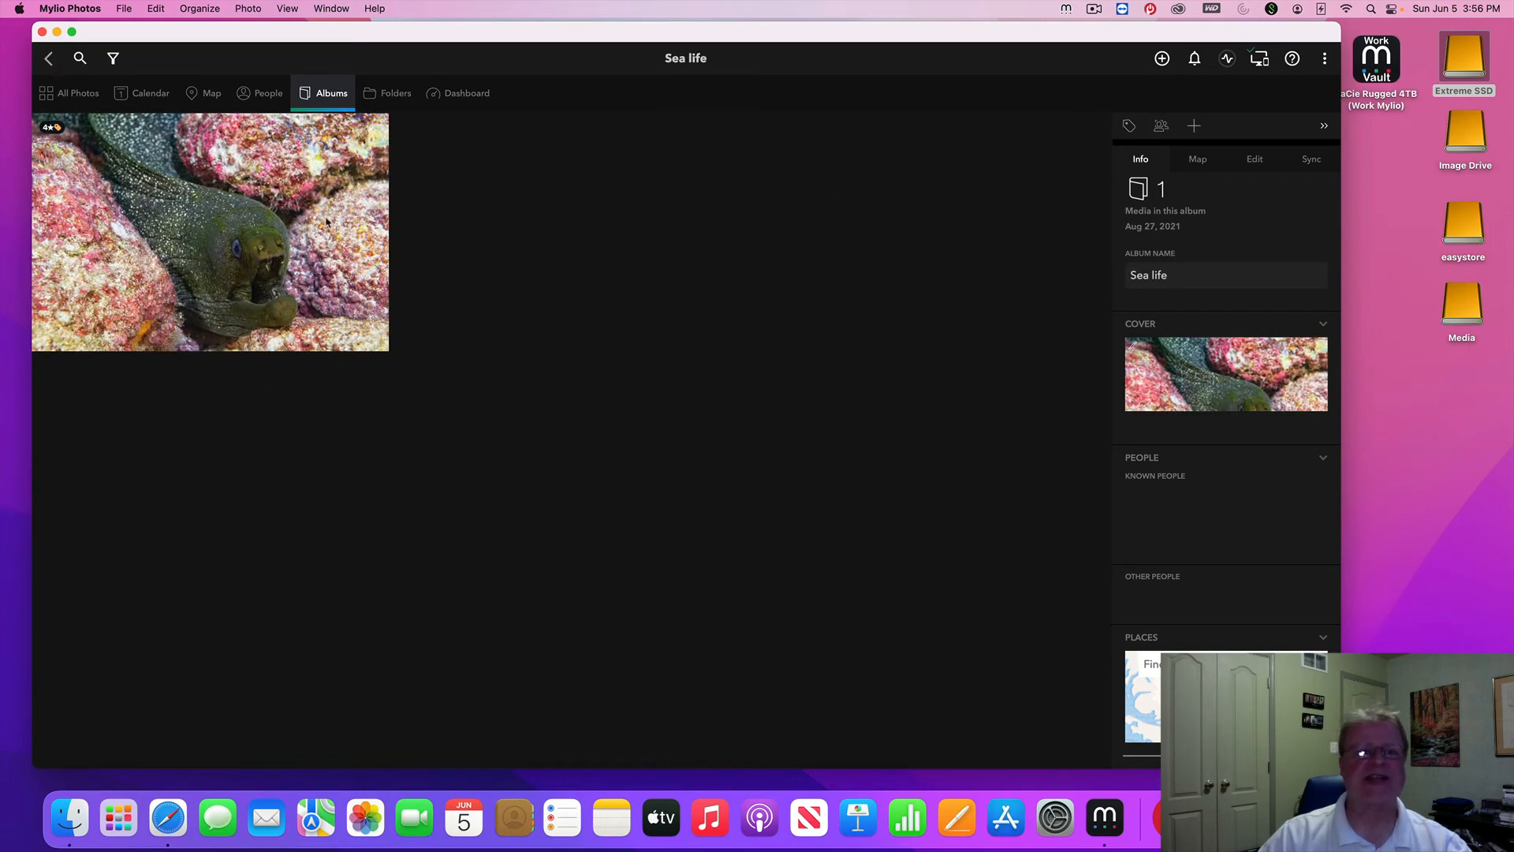
left_click(385, 97)
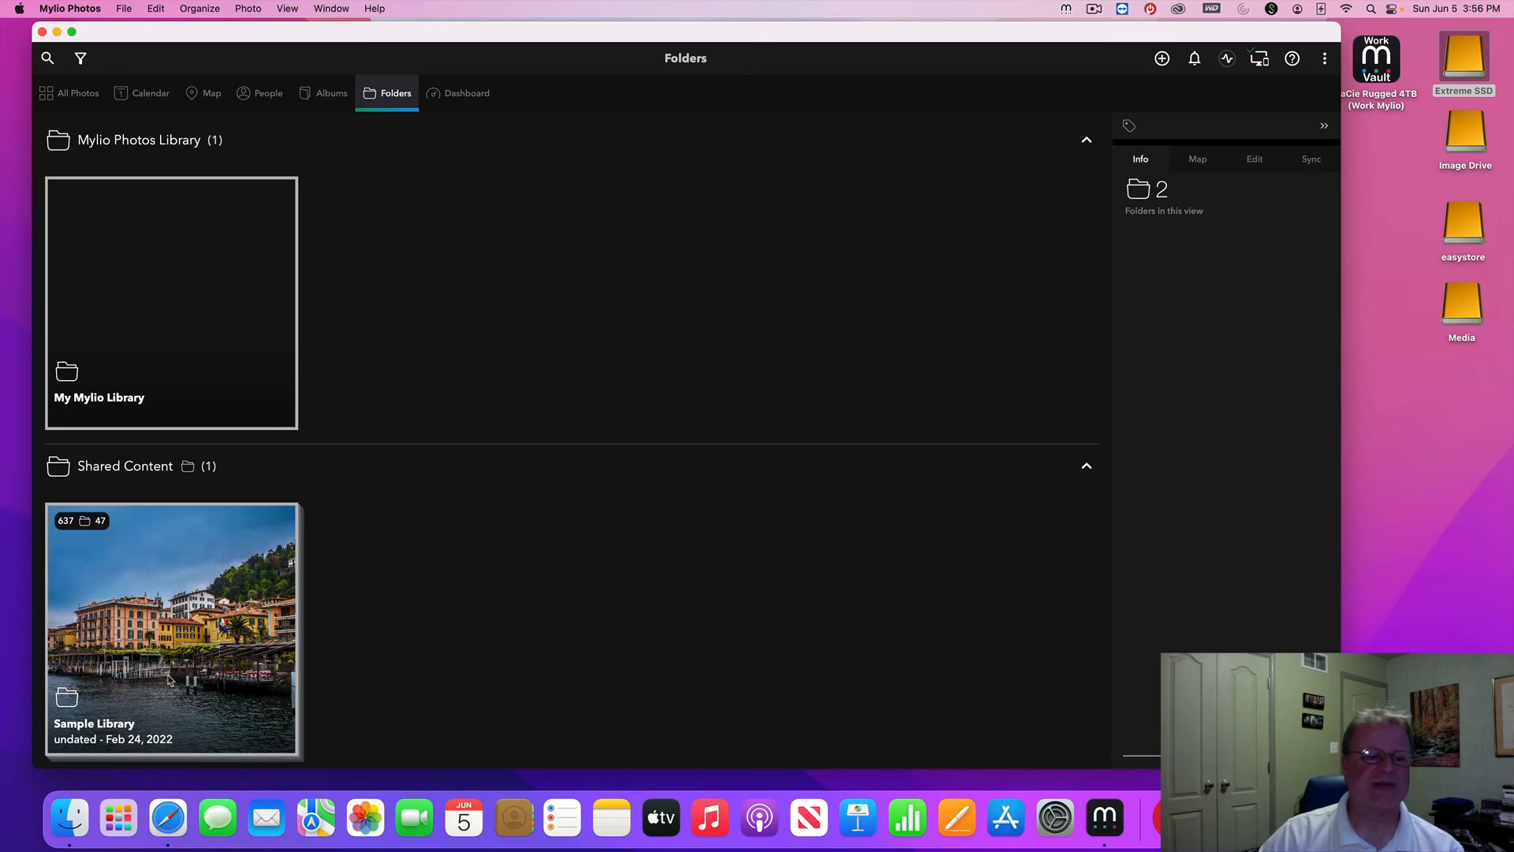
Open the Sample Library folder and reveal its Miscellaneous subfolder in Finder
left_click(169, 678)
double_click(173, 681)
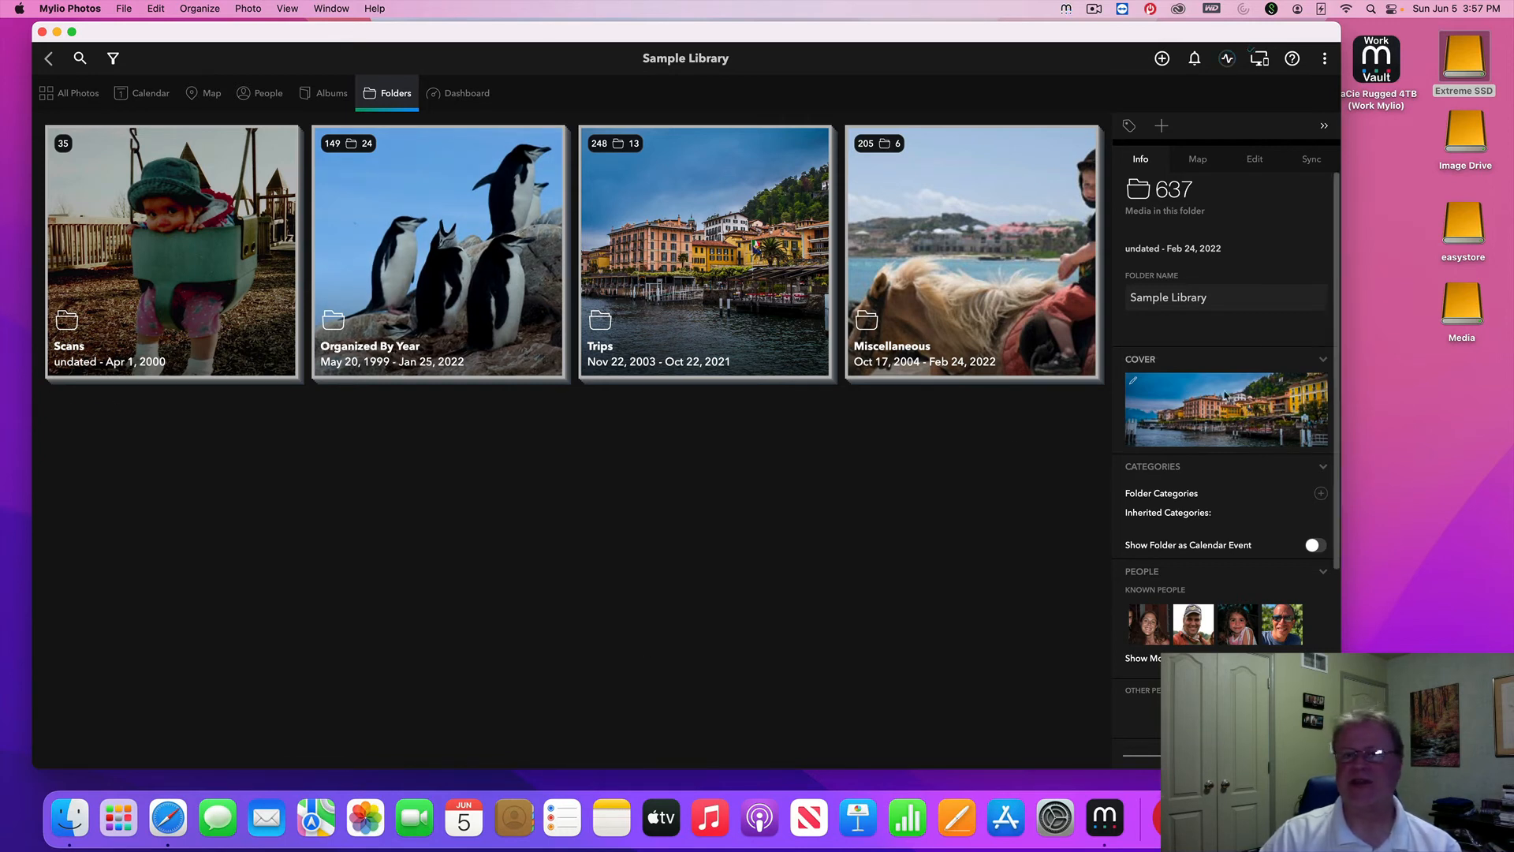
right_click(978, 311)
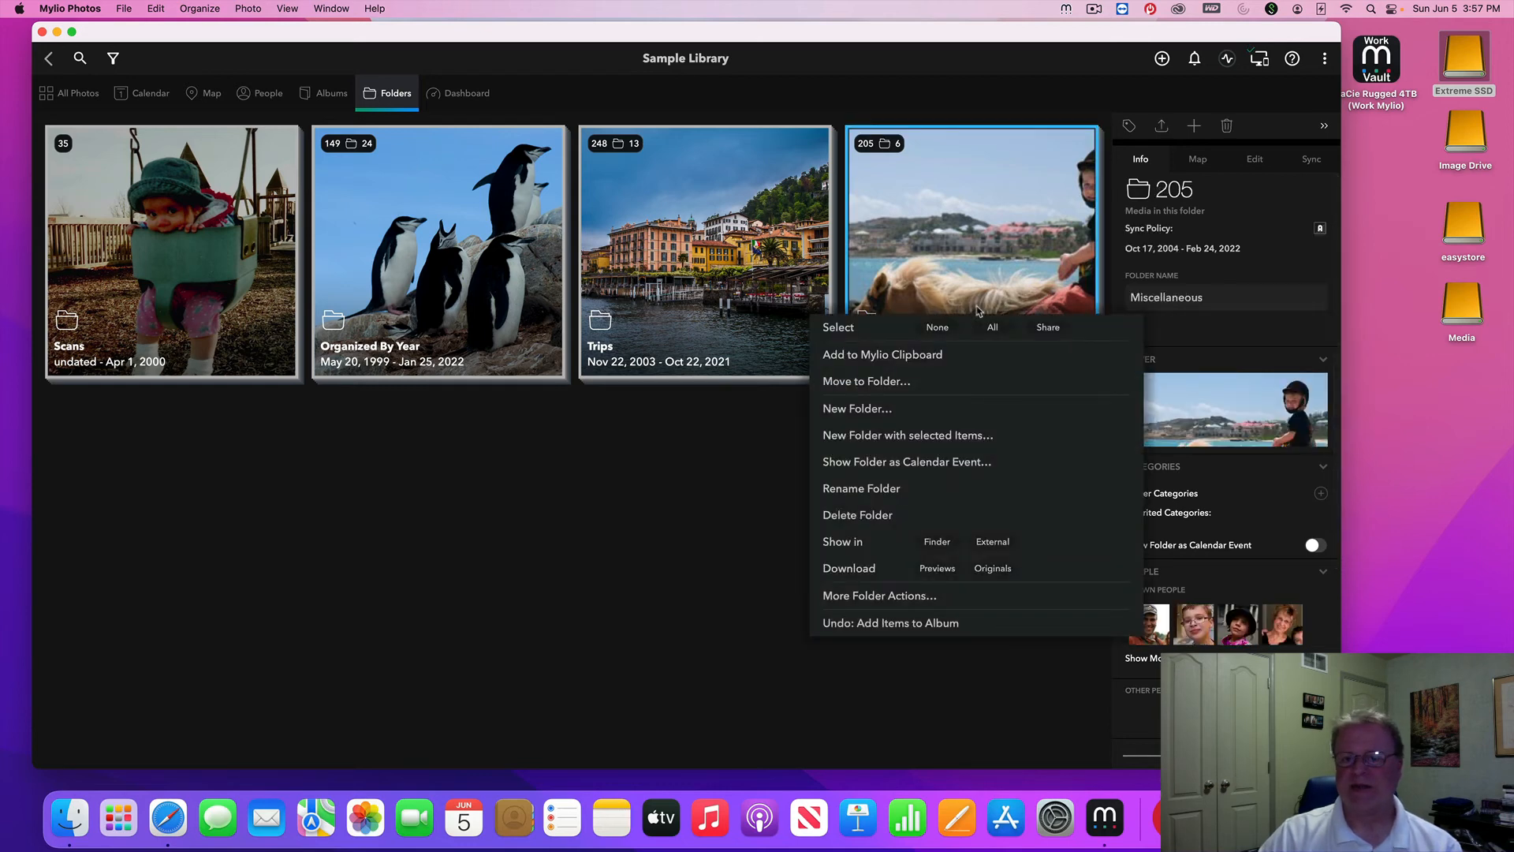
left_click(939, 542)
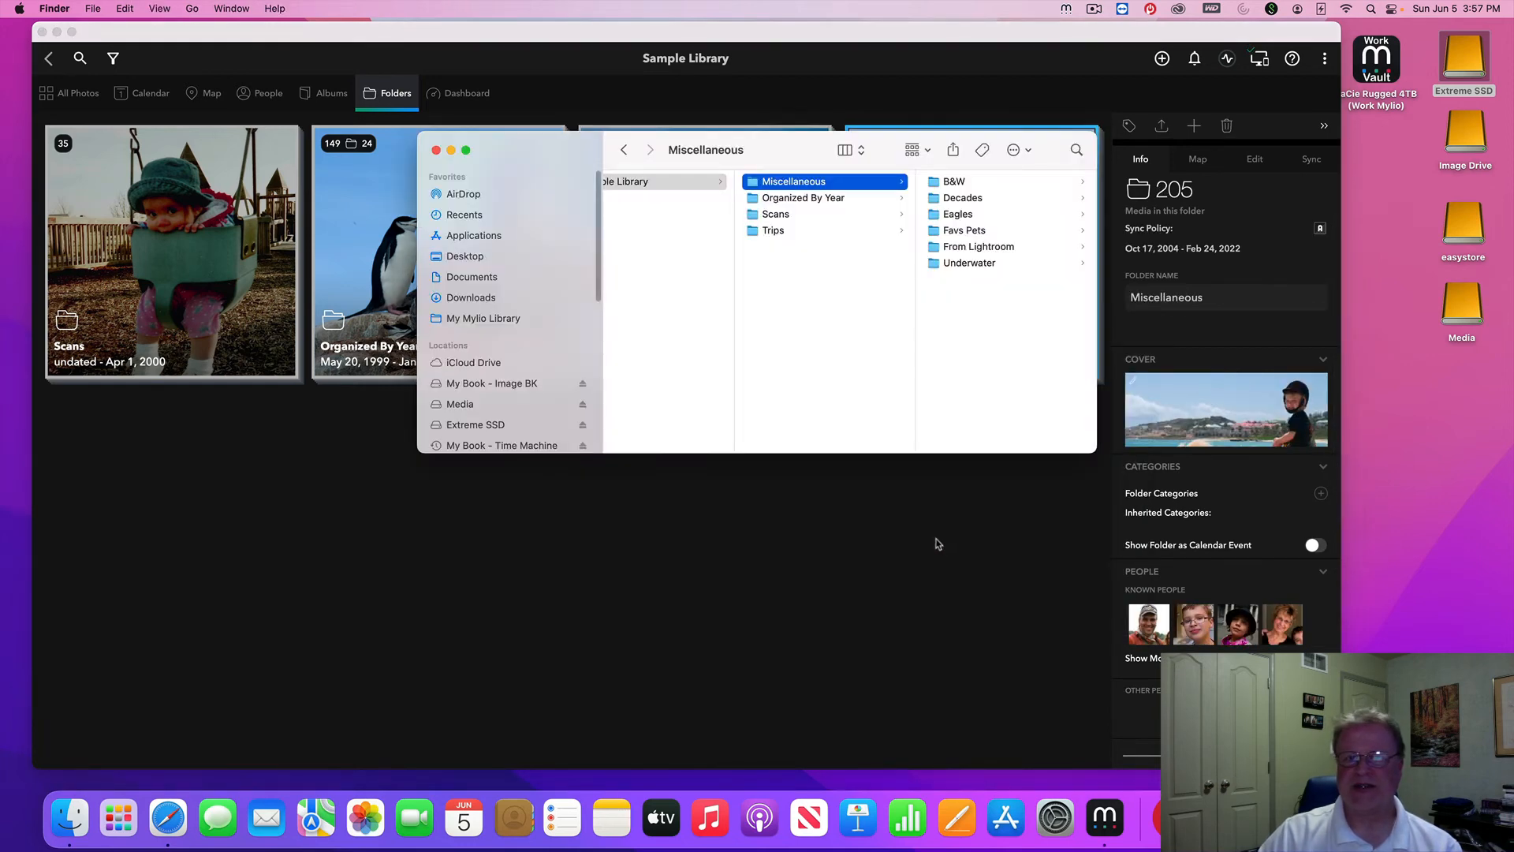
Move the Finder window aside, return to Mylio, and bring up the Trips folder's actions
left_click_drag(557, 154, 436, 451)
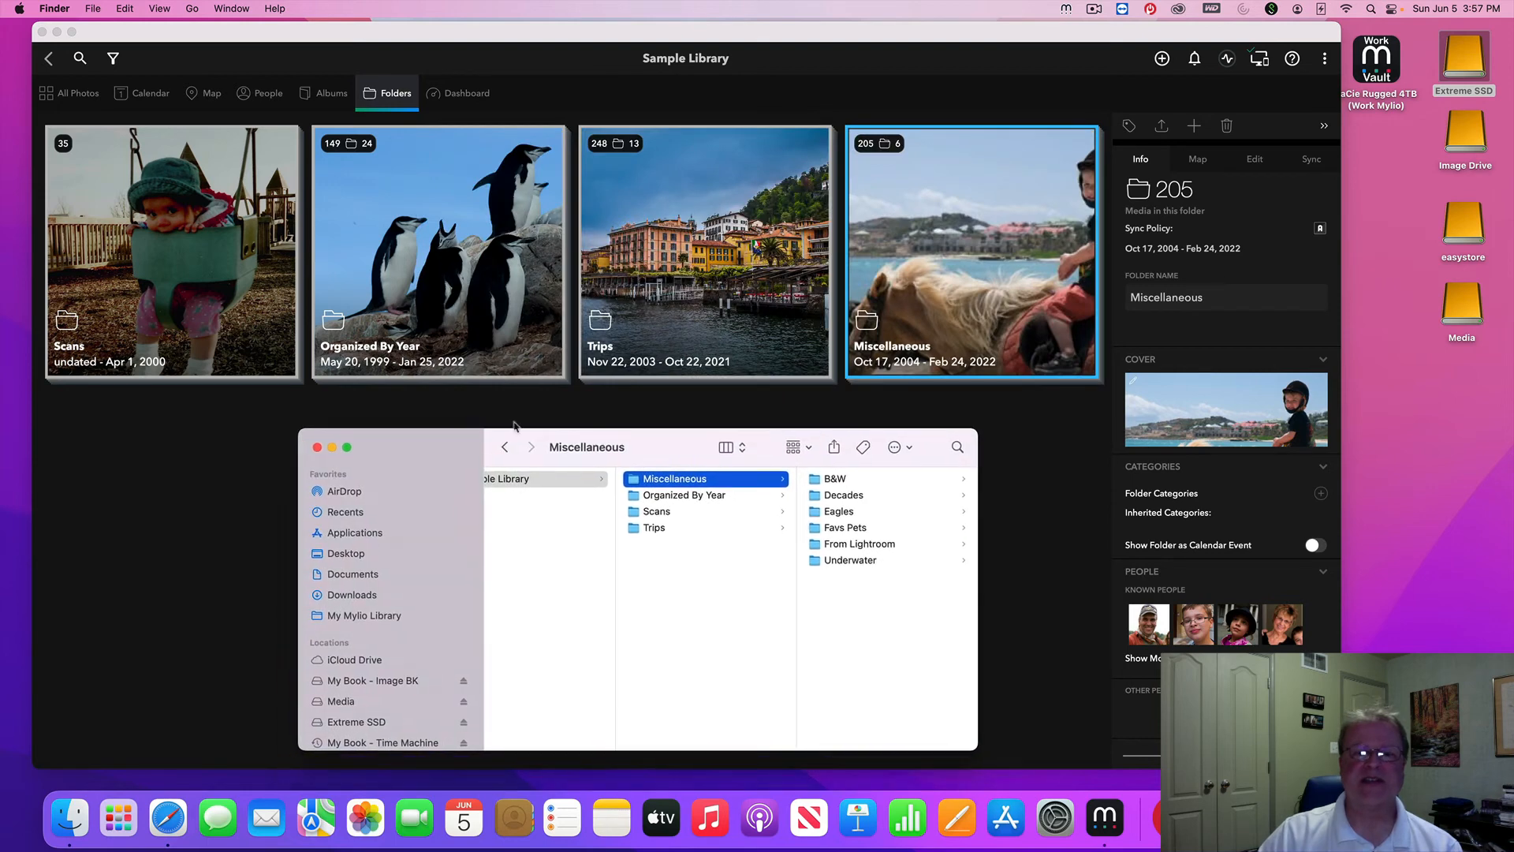
left_click(727, 250)
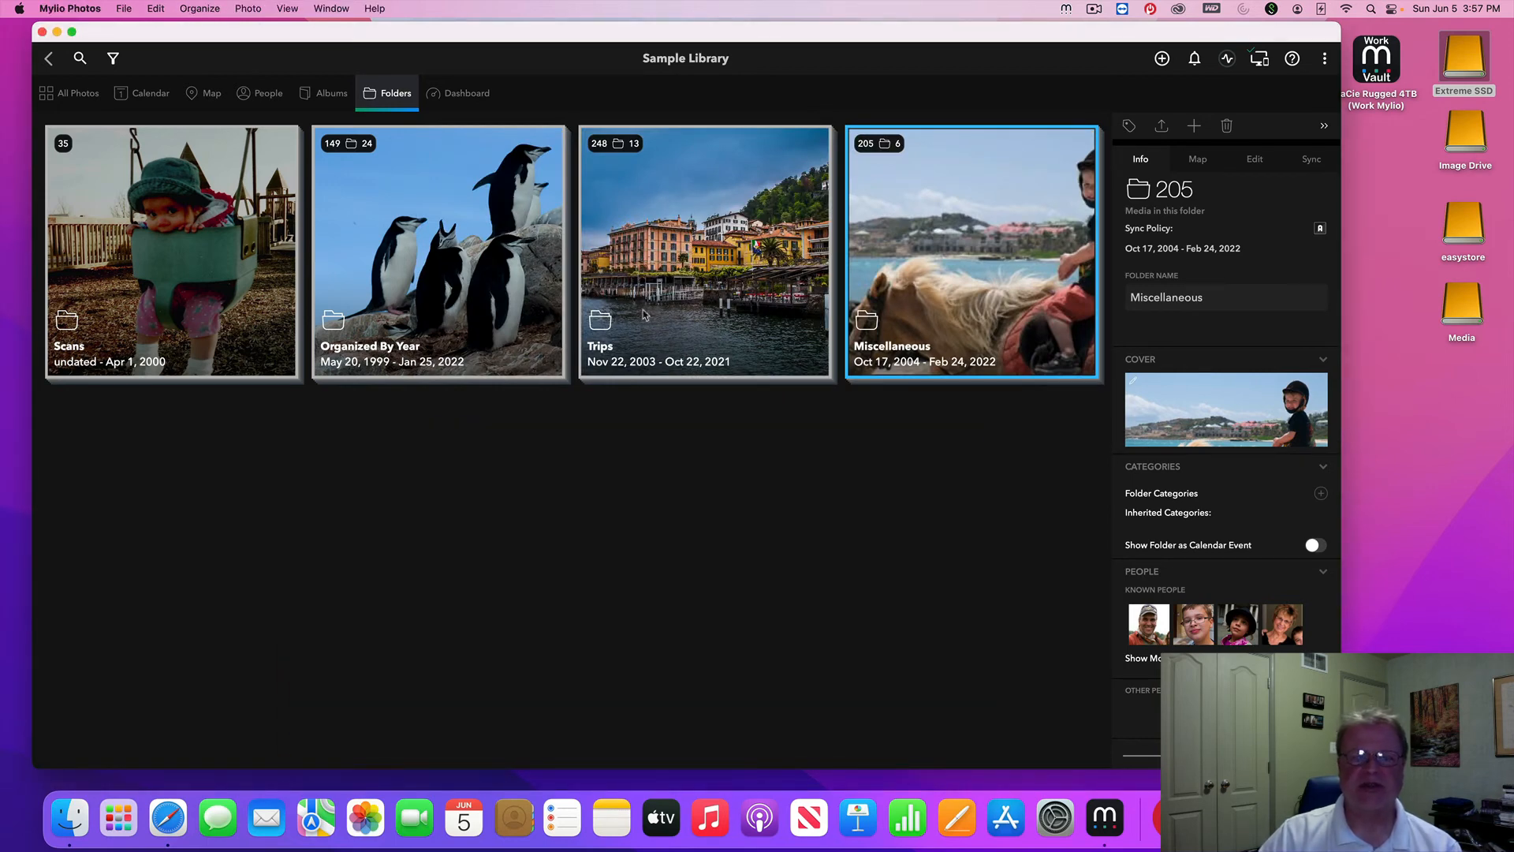
right_click(673, 280)
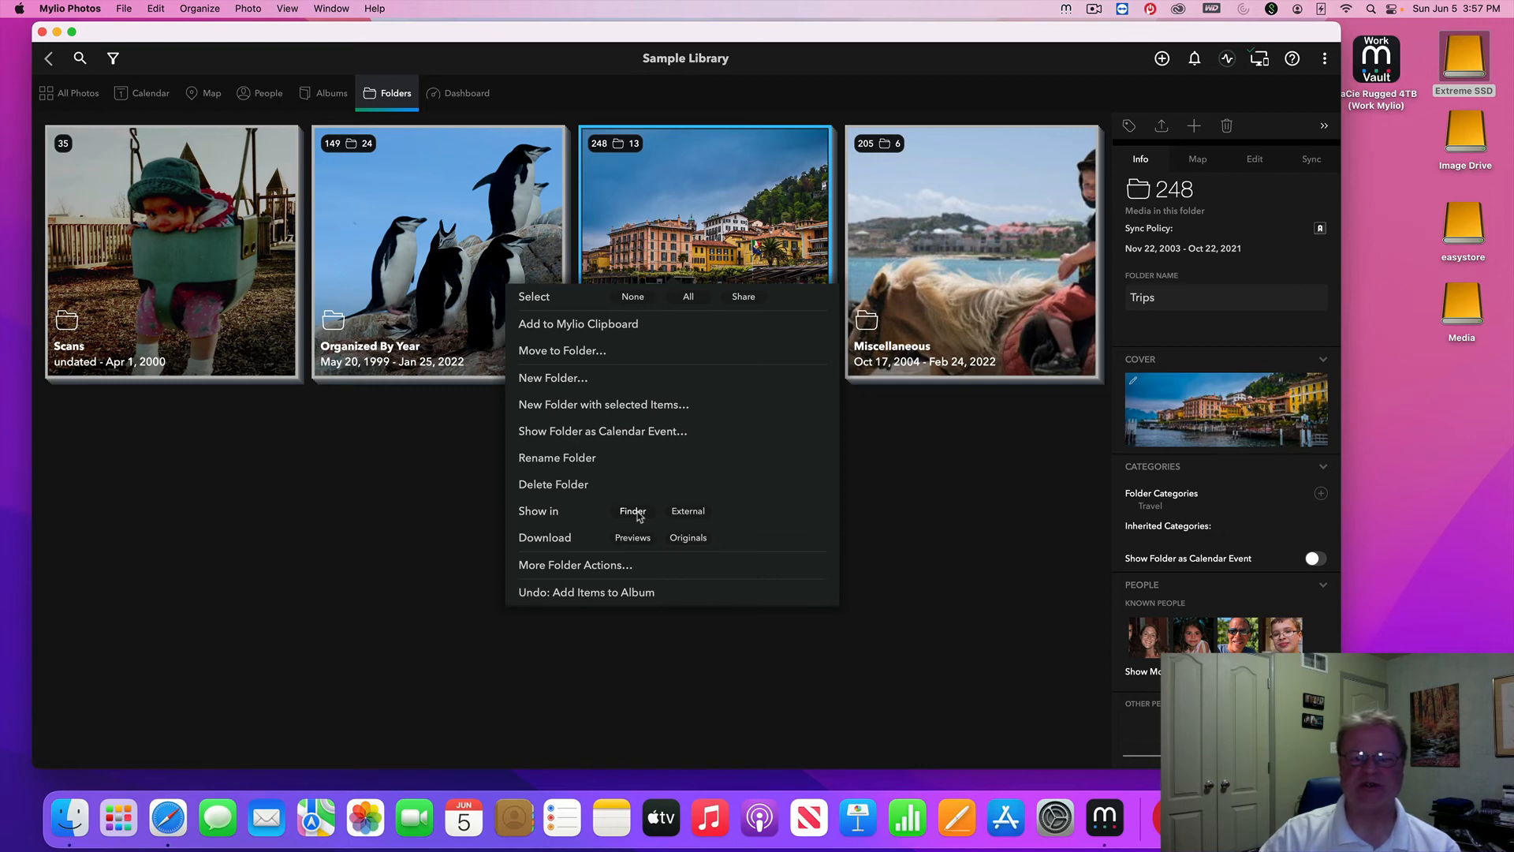
Reveal the Trips folder in Finder, then close that Finder window
left_click(693, 516)
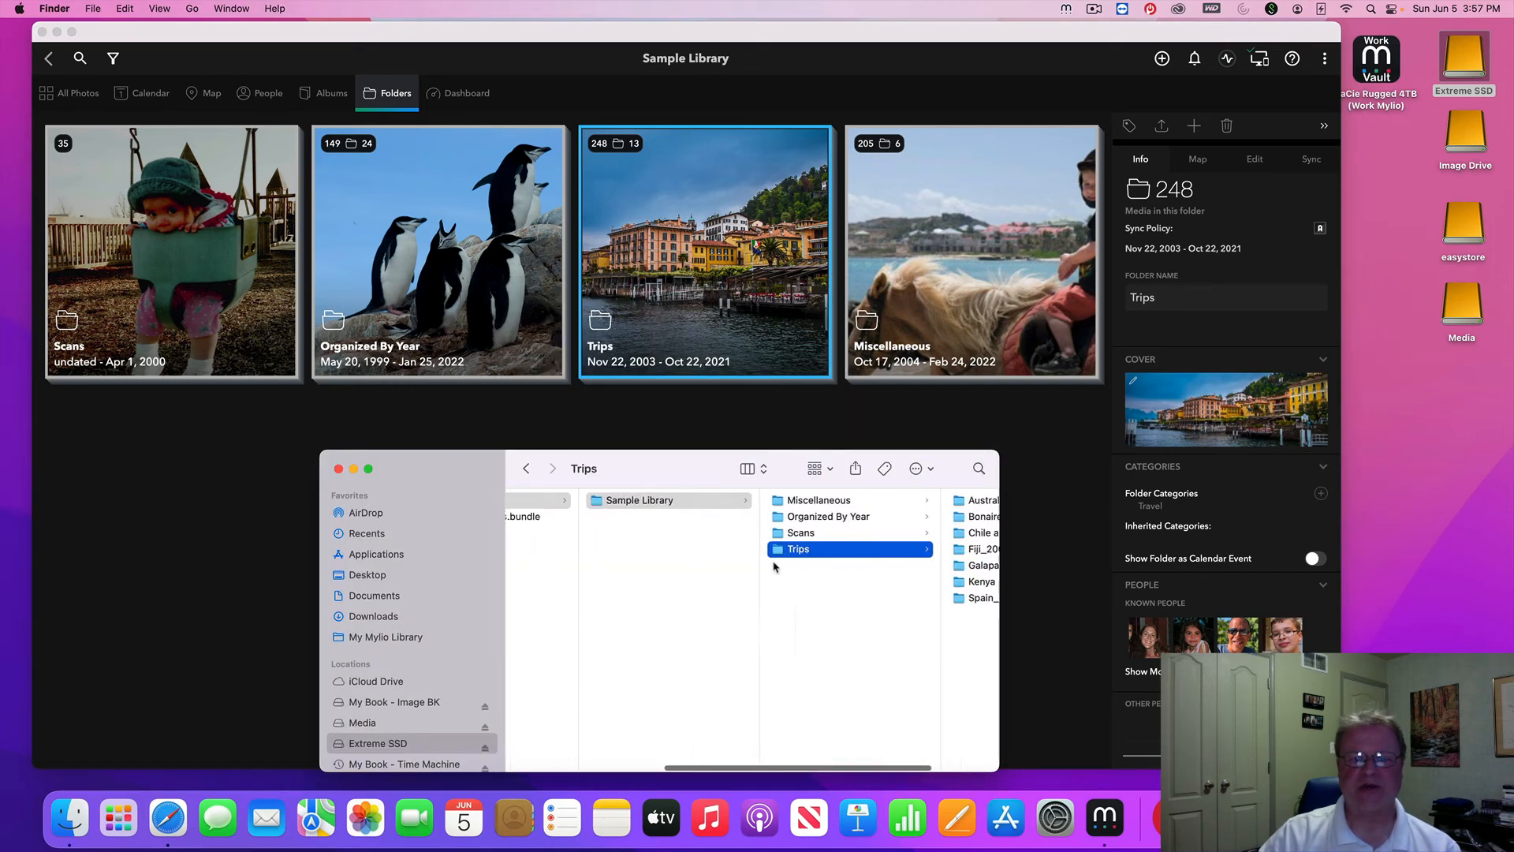
scroll(774, 566, "left", 5)
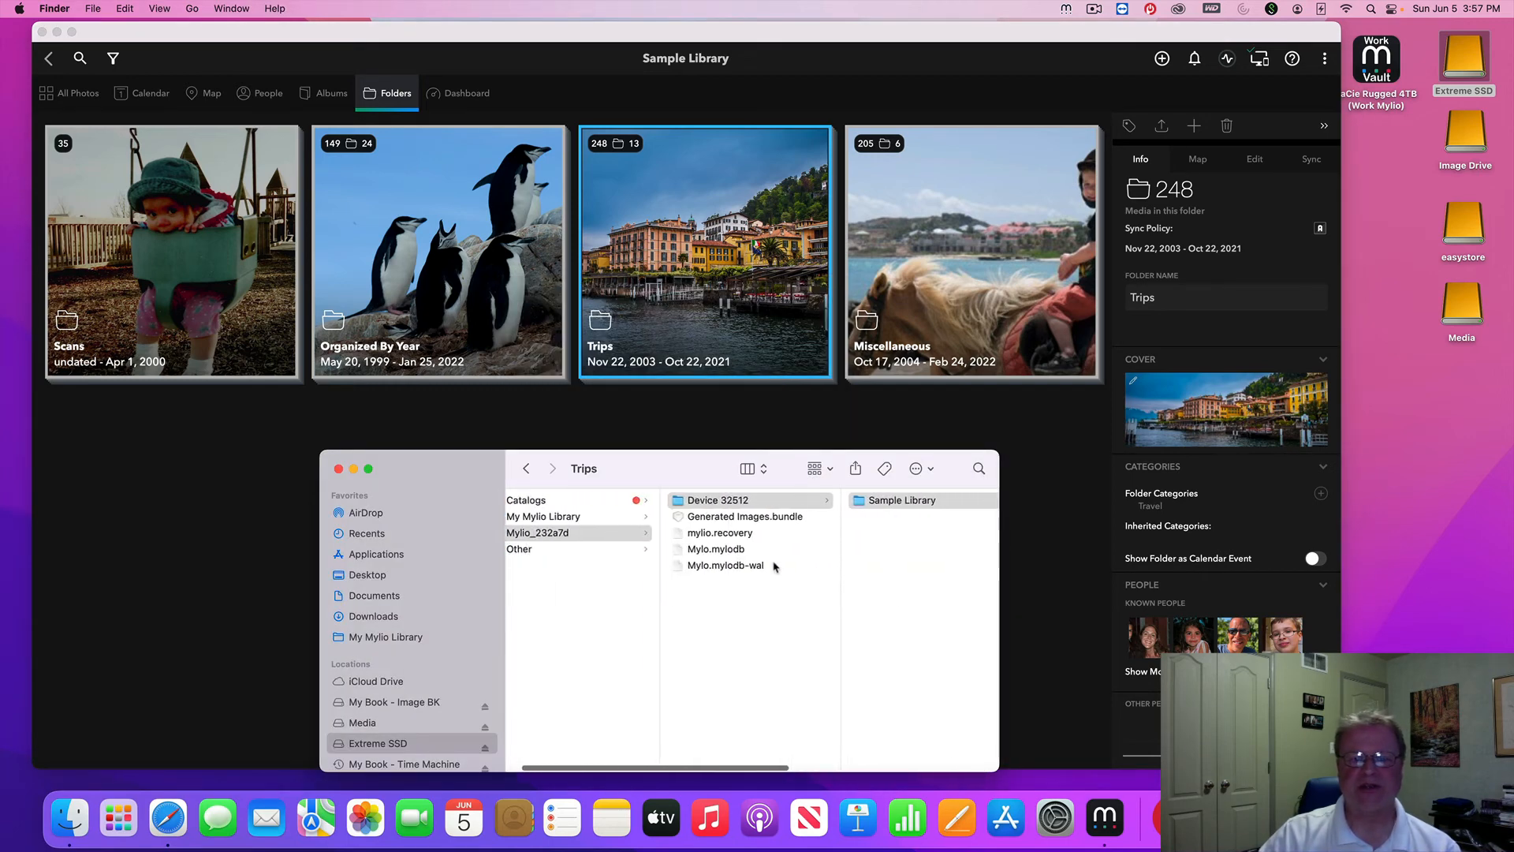
left_click(339, 470)
Browse the Finder columns through Sample Library and Miscellaneous, then close the Finder window
scroll(673, 533, "left", 3)
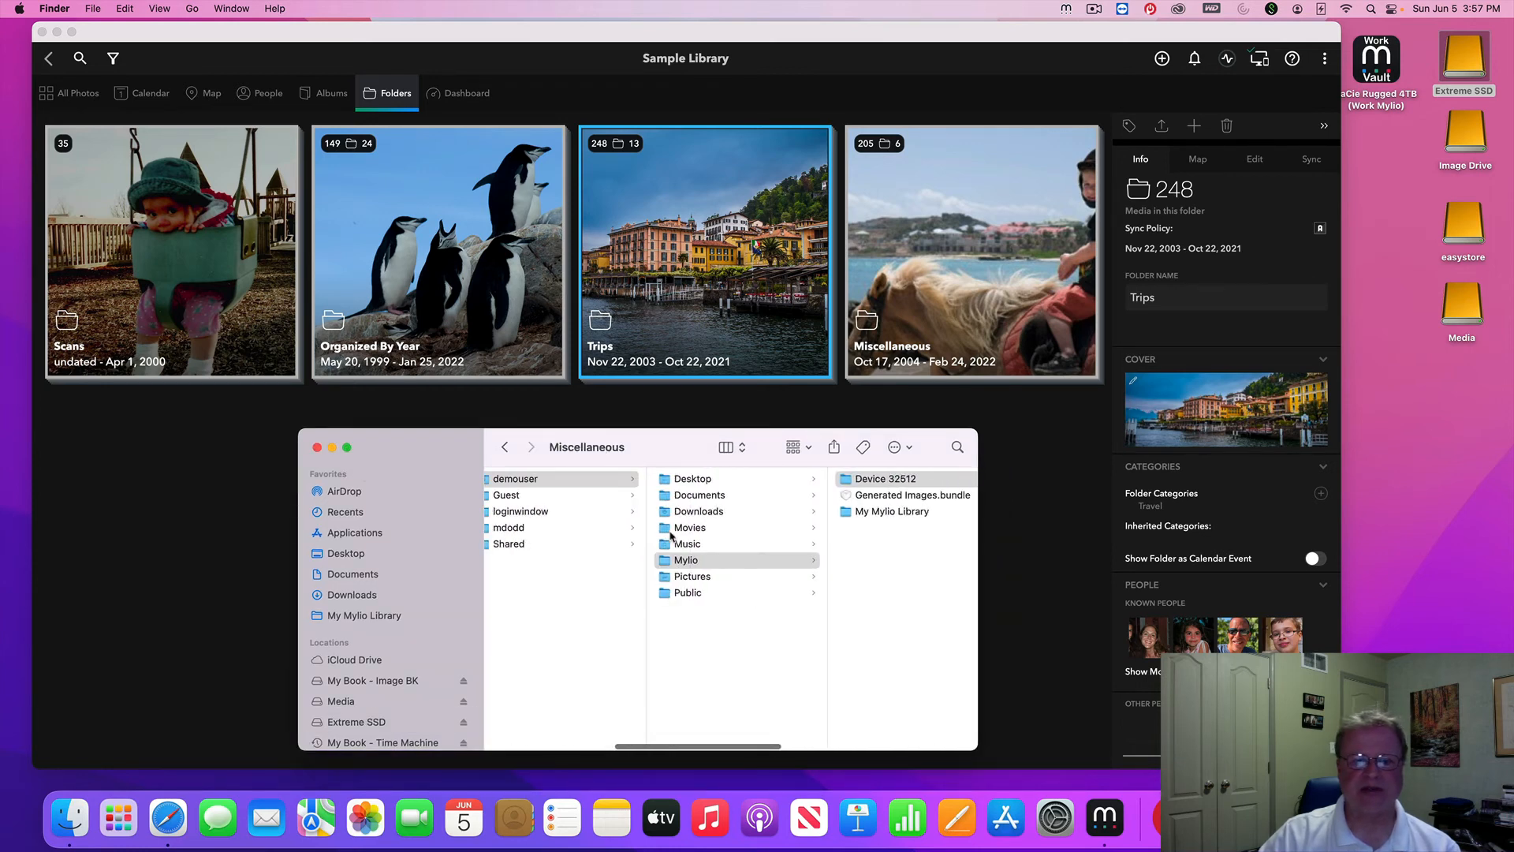
scroll(671, 536, "left", 10)
scroll(658, 536, "right", 5)
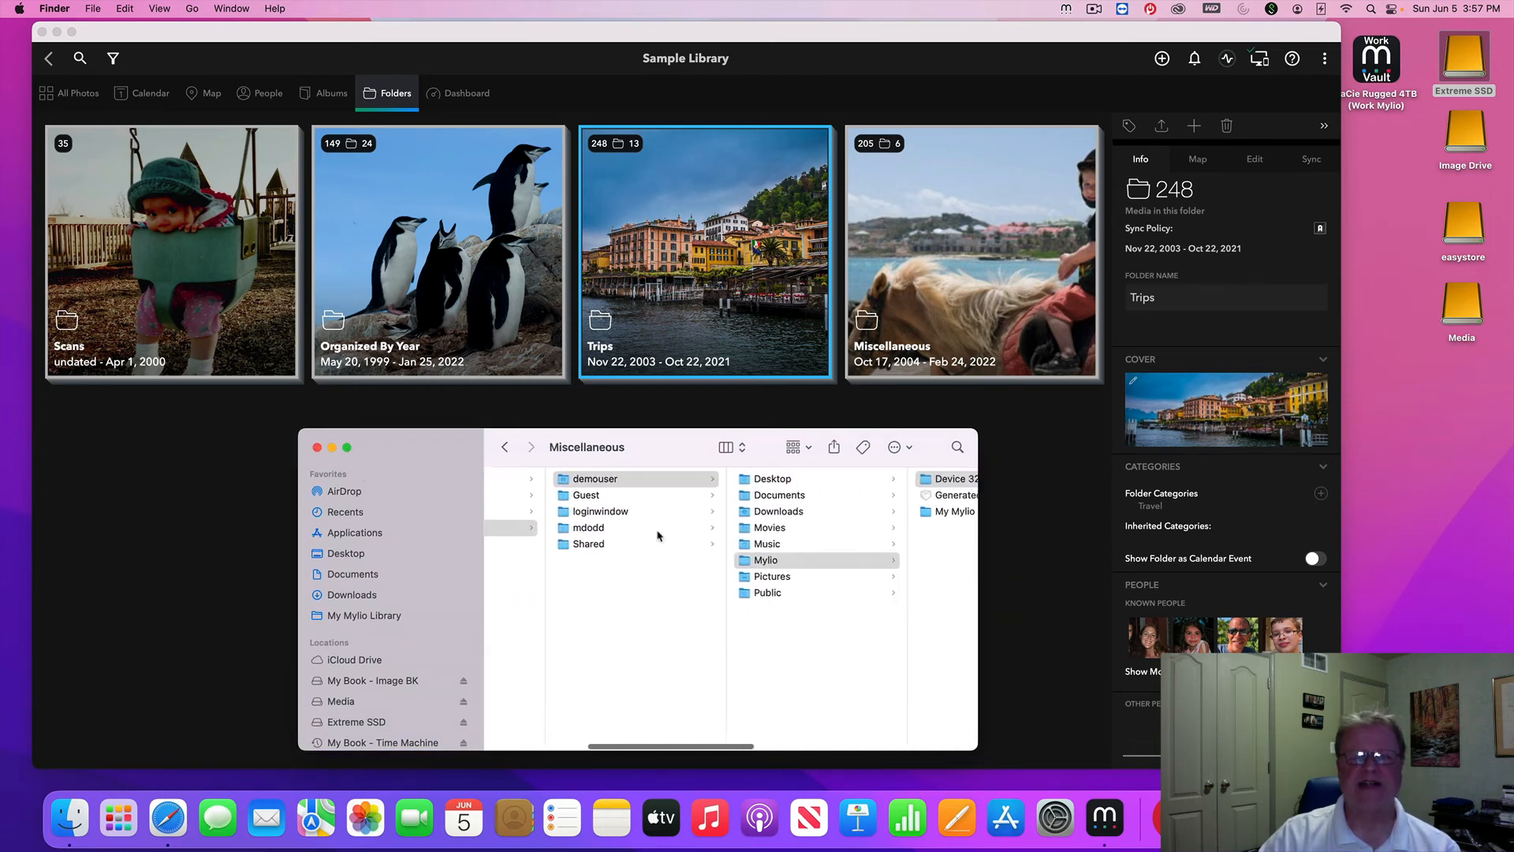
scroll(657, 536, "right", 6)
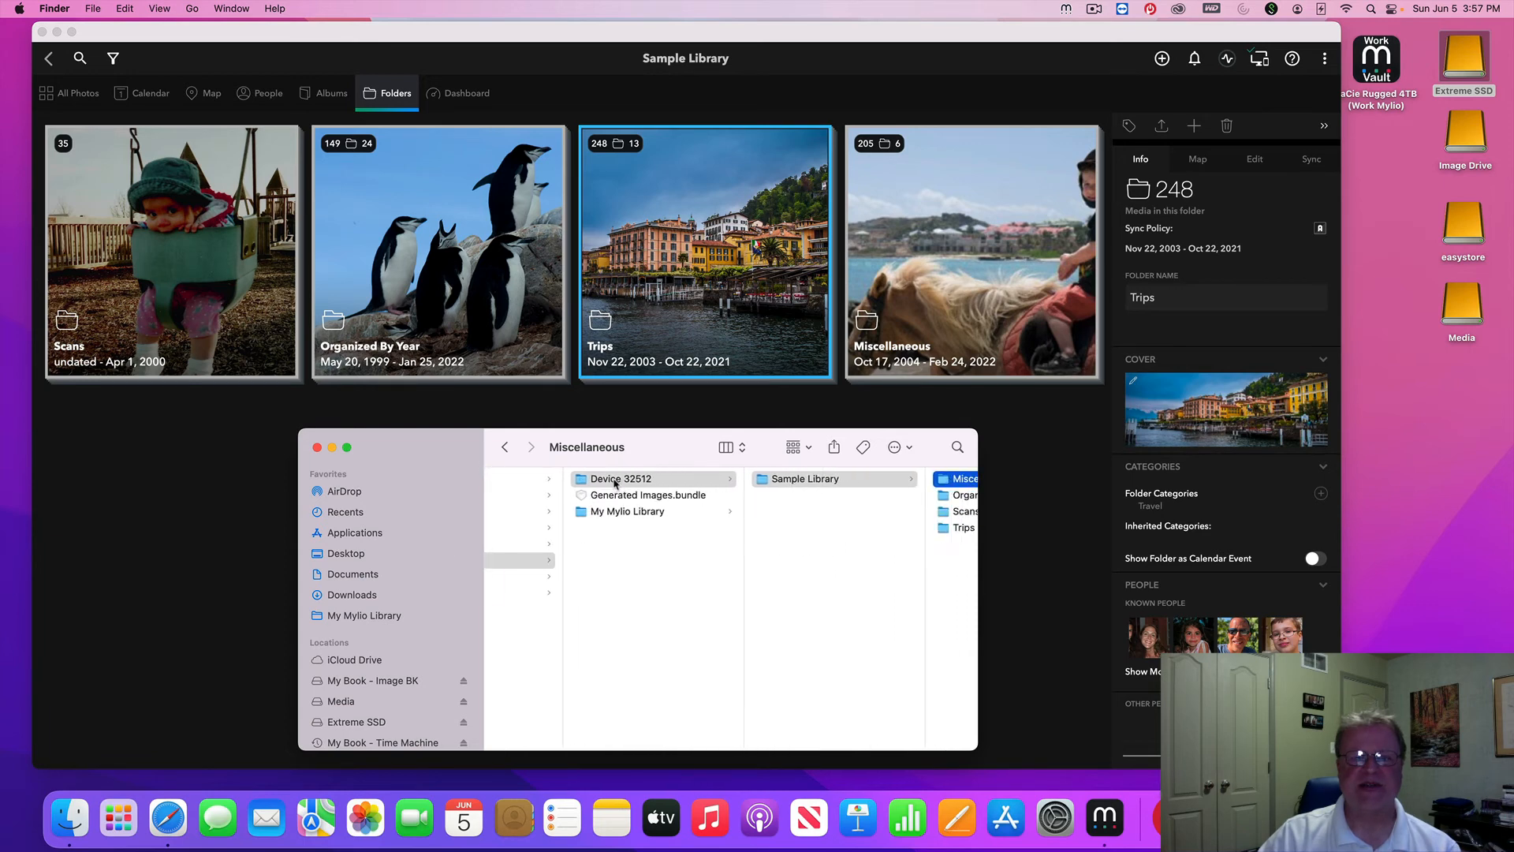
left_click(821, 481)
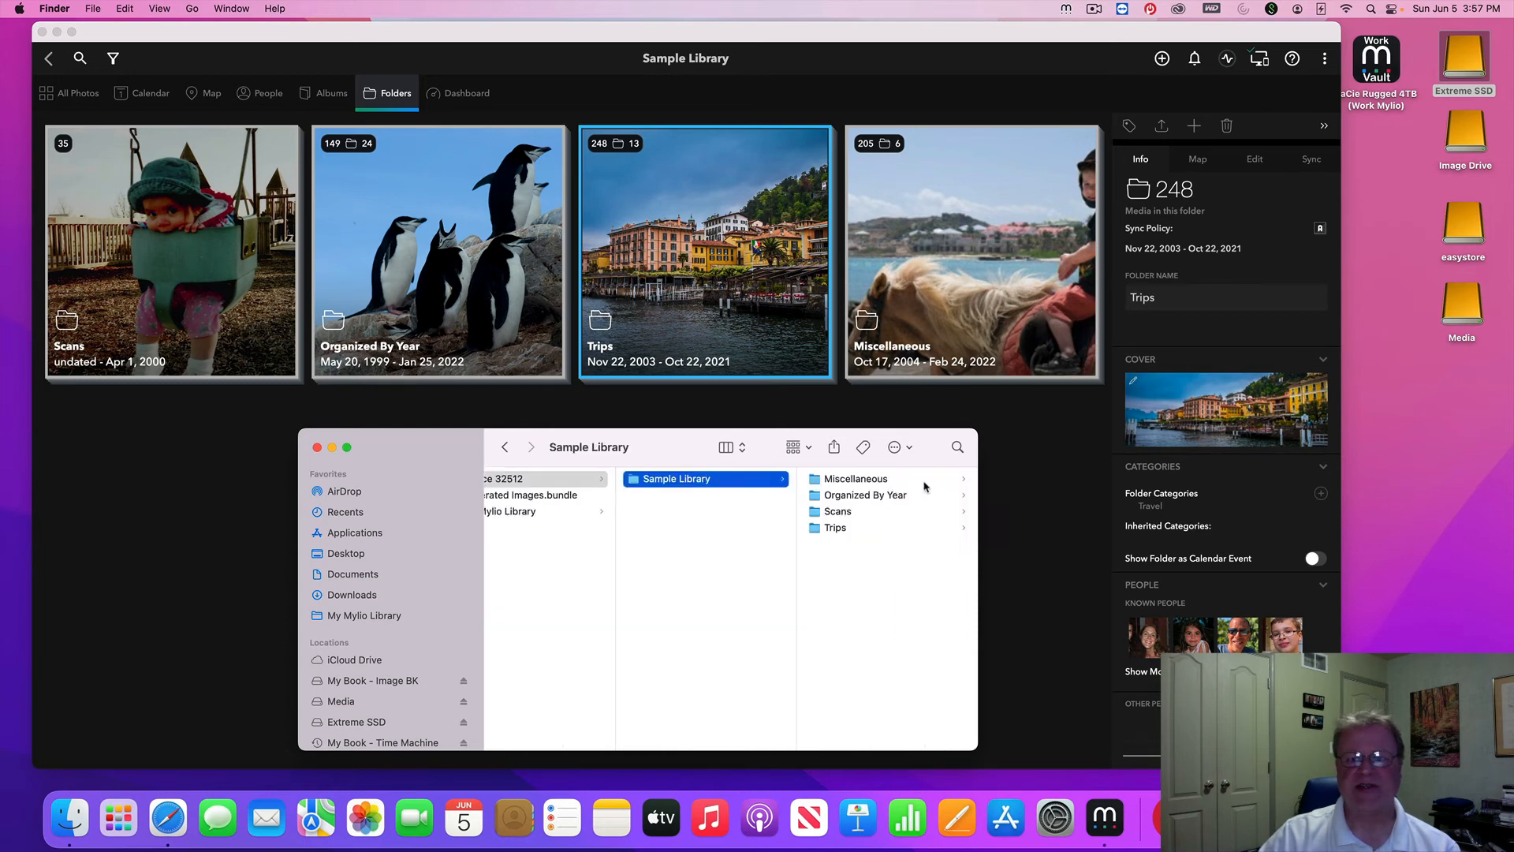
left_click(849, 483)
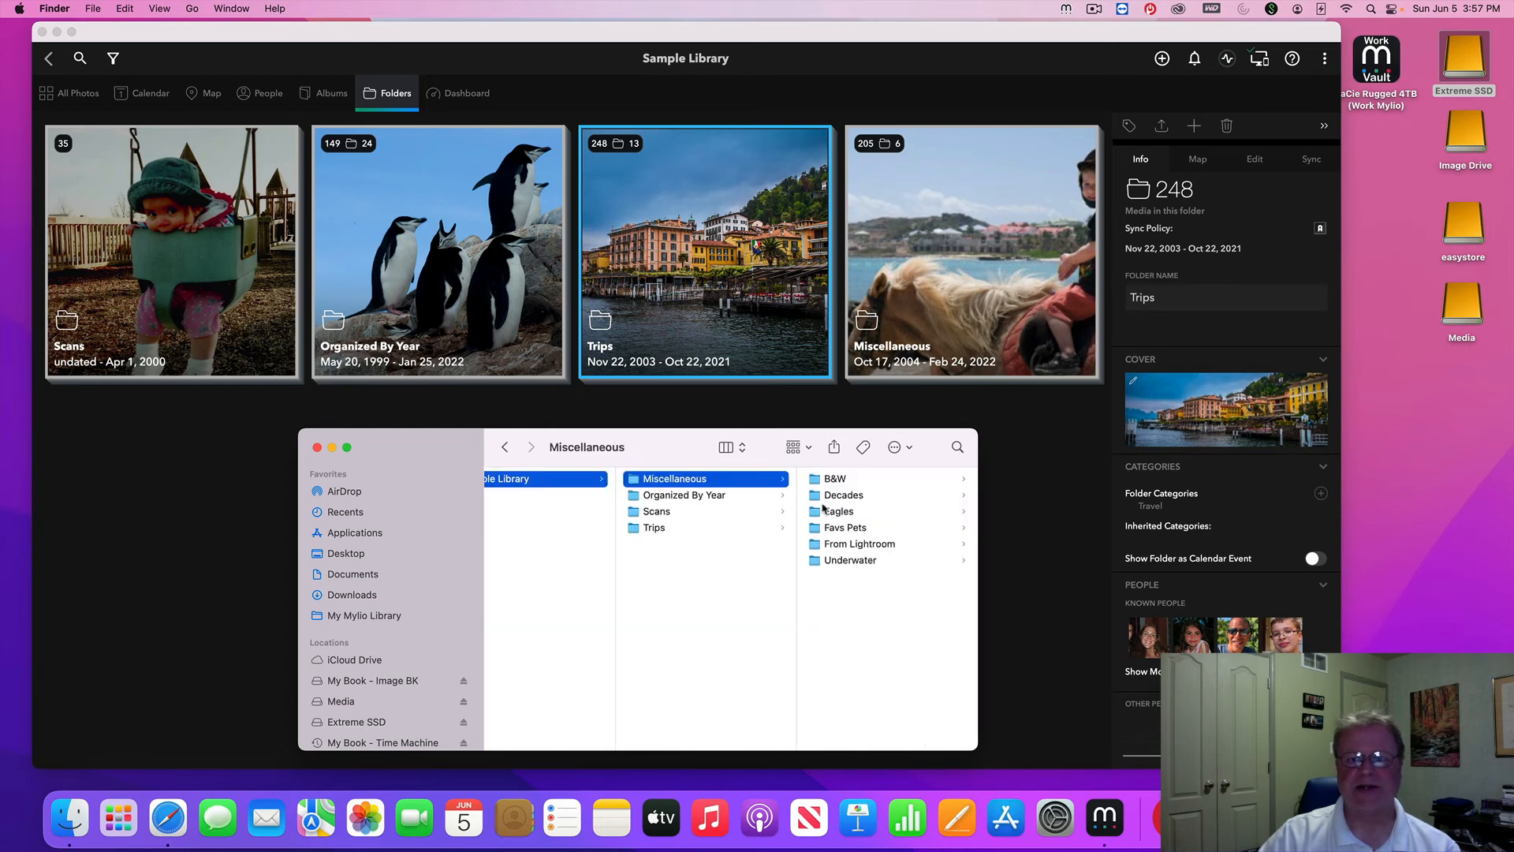
left_click(686, 568)
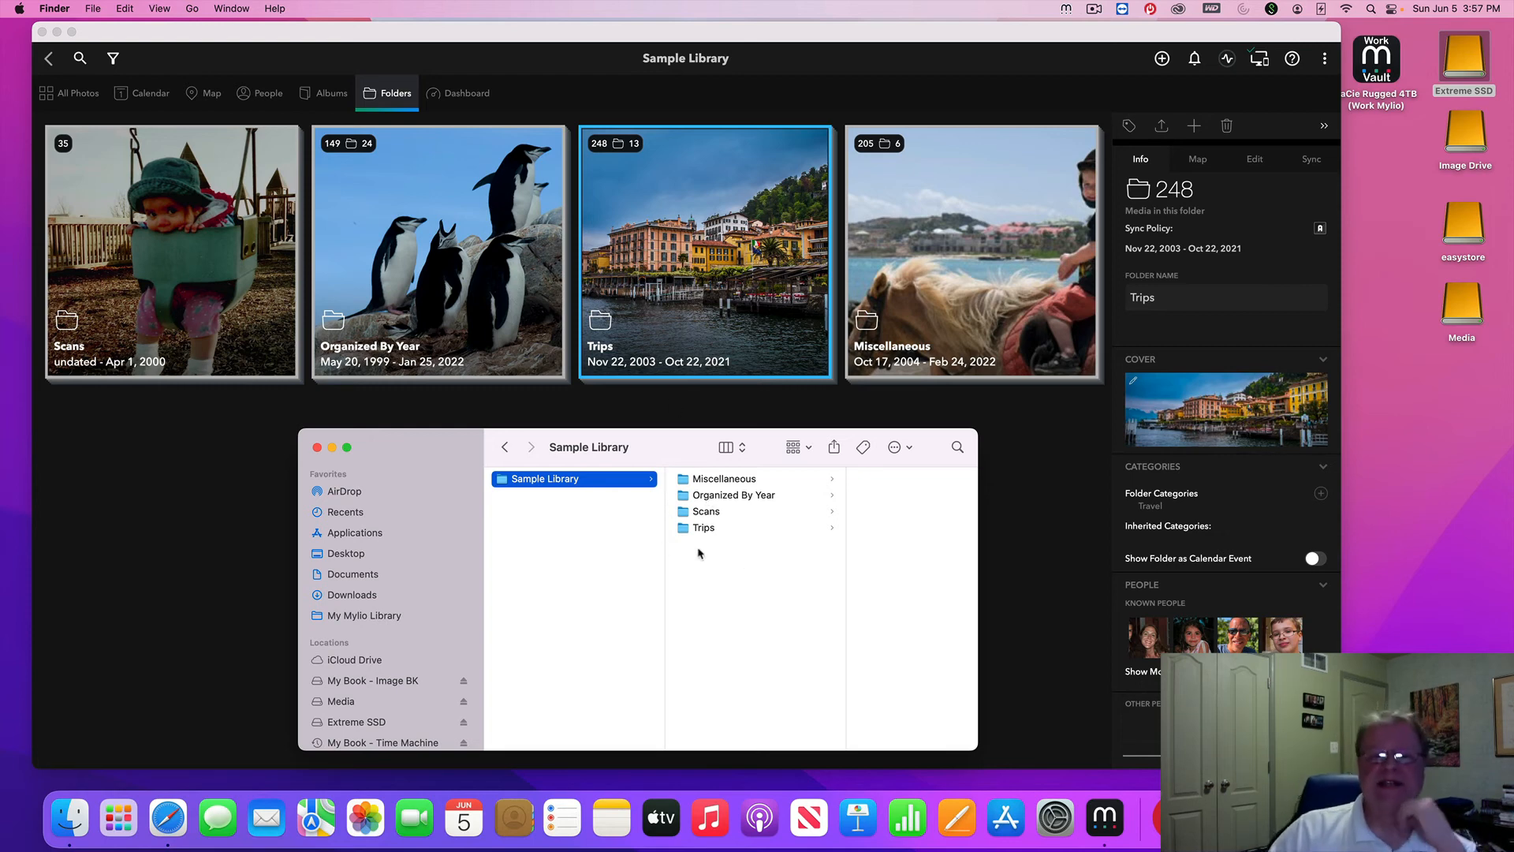
left_click(317, 448)
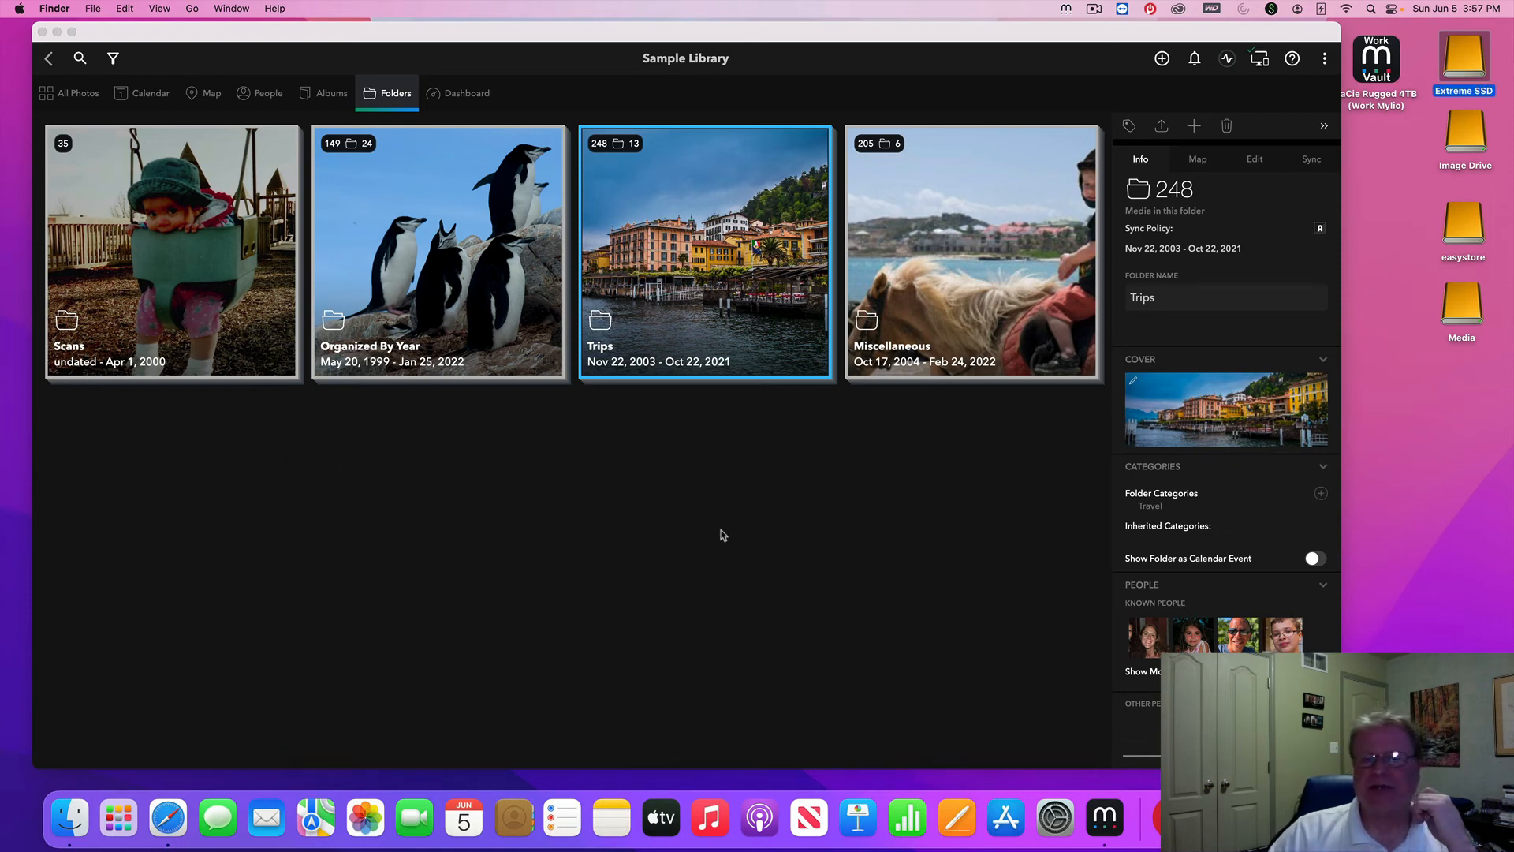
Go to the Dashboard's Devices panel and open the Add Device dialog
left_click(462, 96)
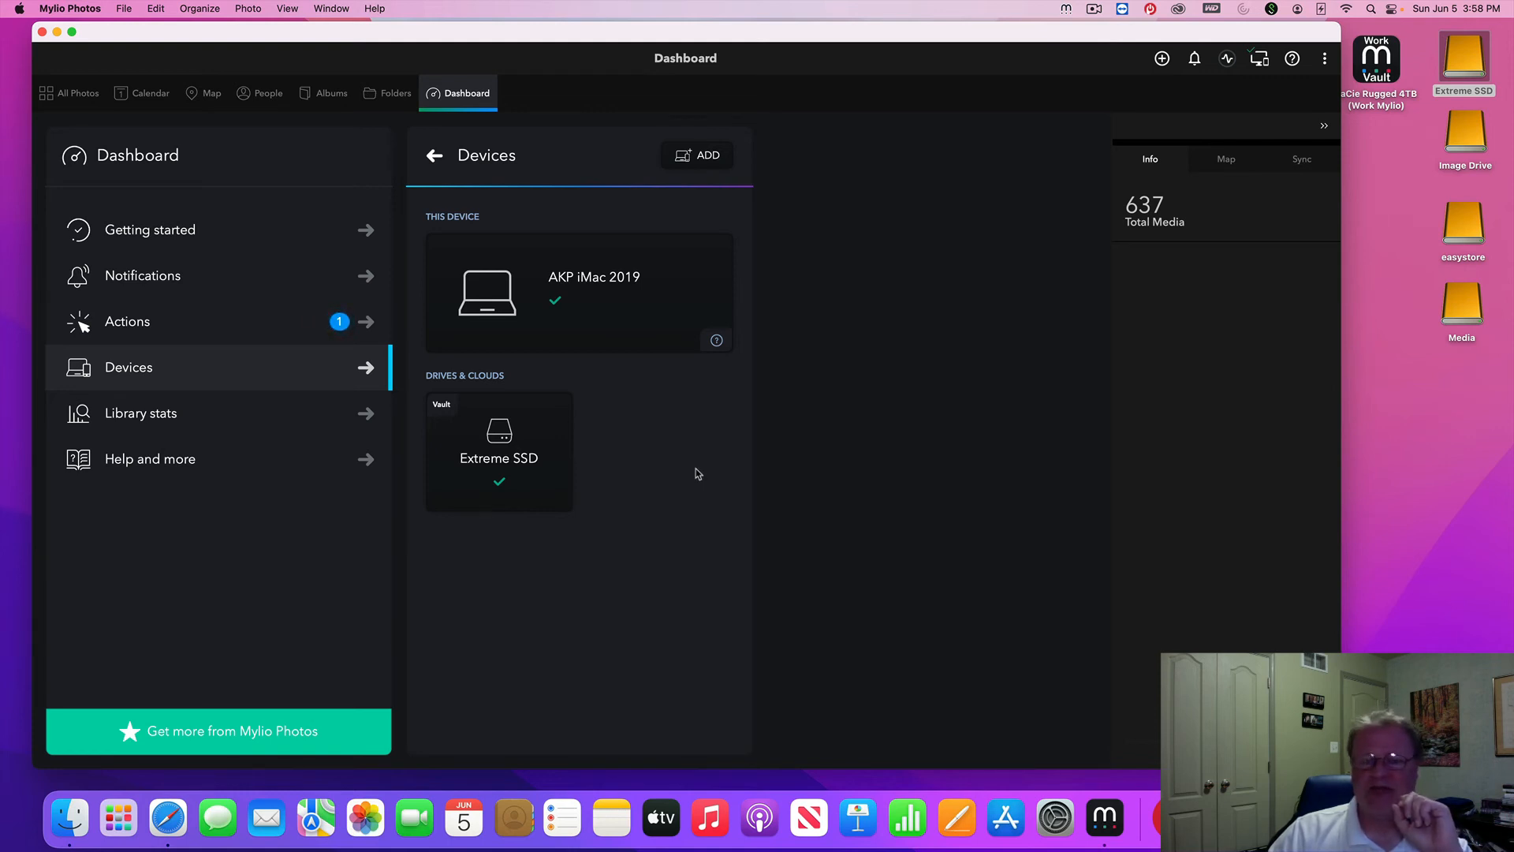
left_click(699, 158)
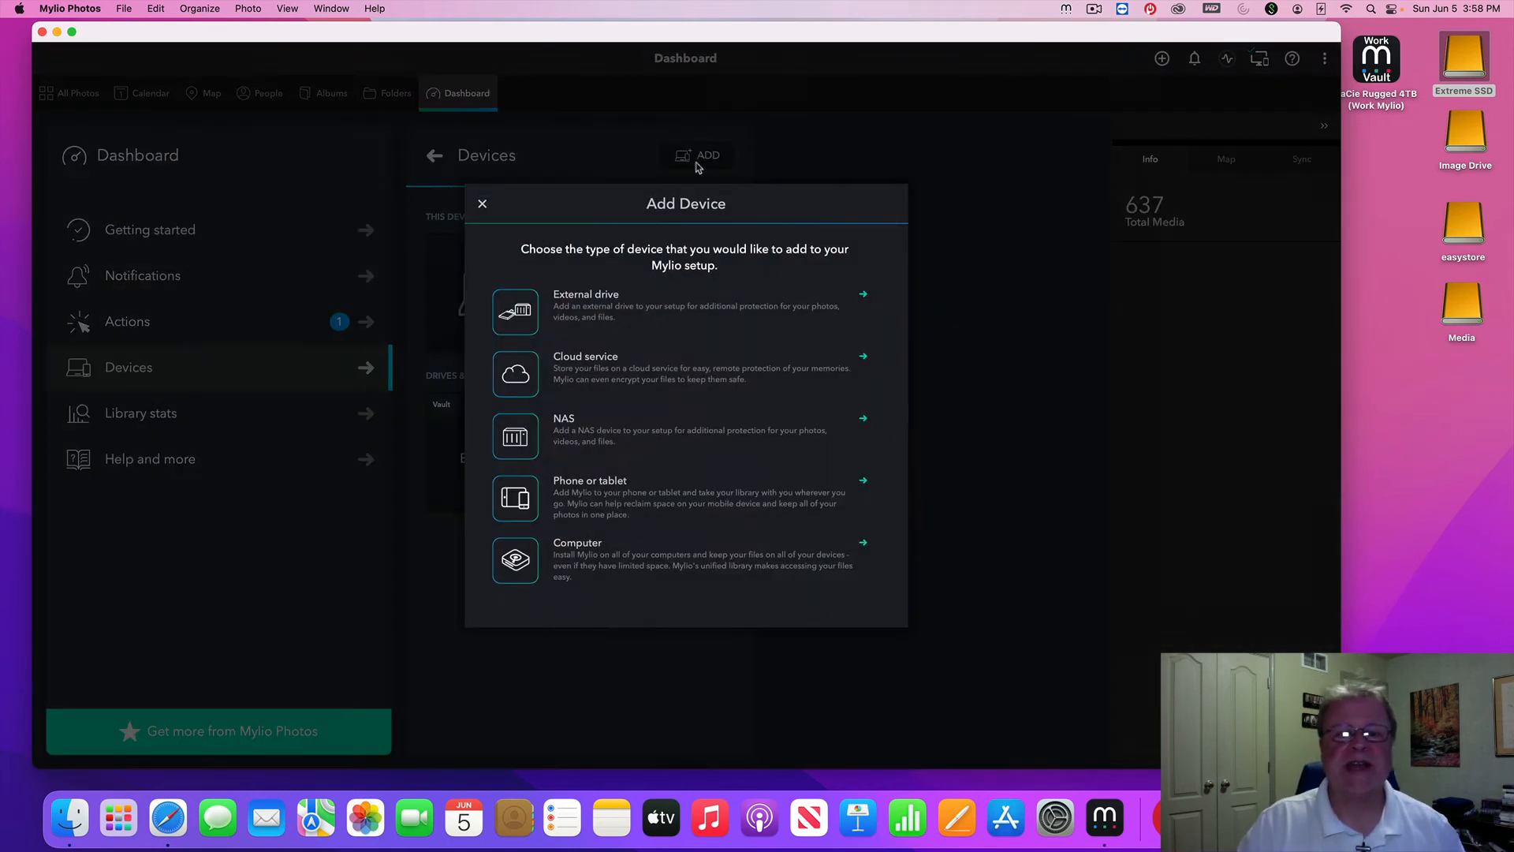
left_click(591, 374)
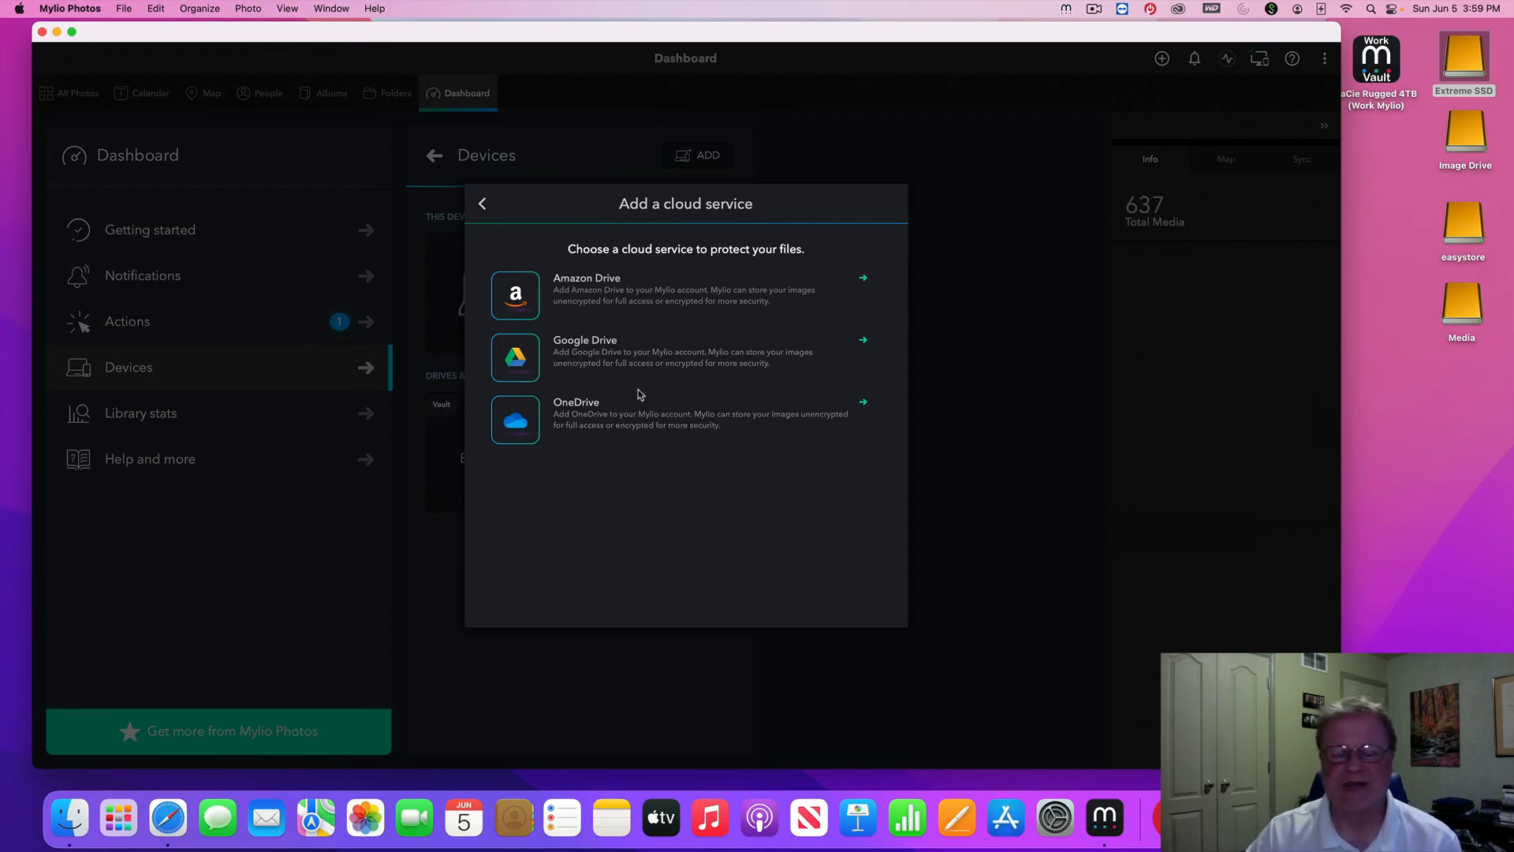
left_click(483, 203)
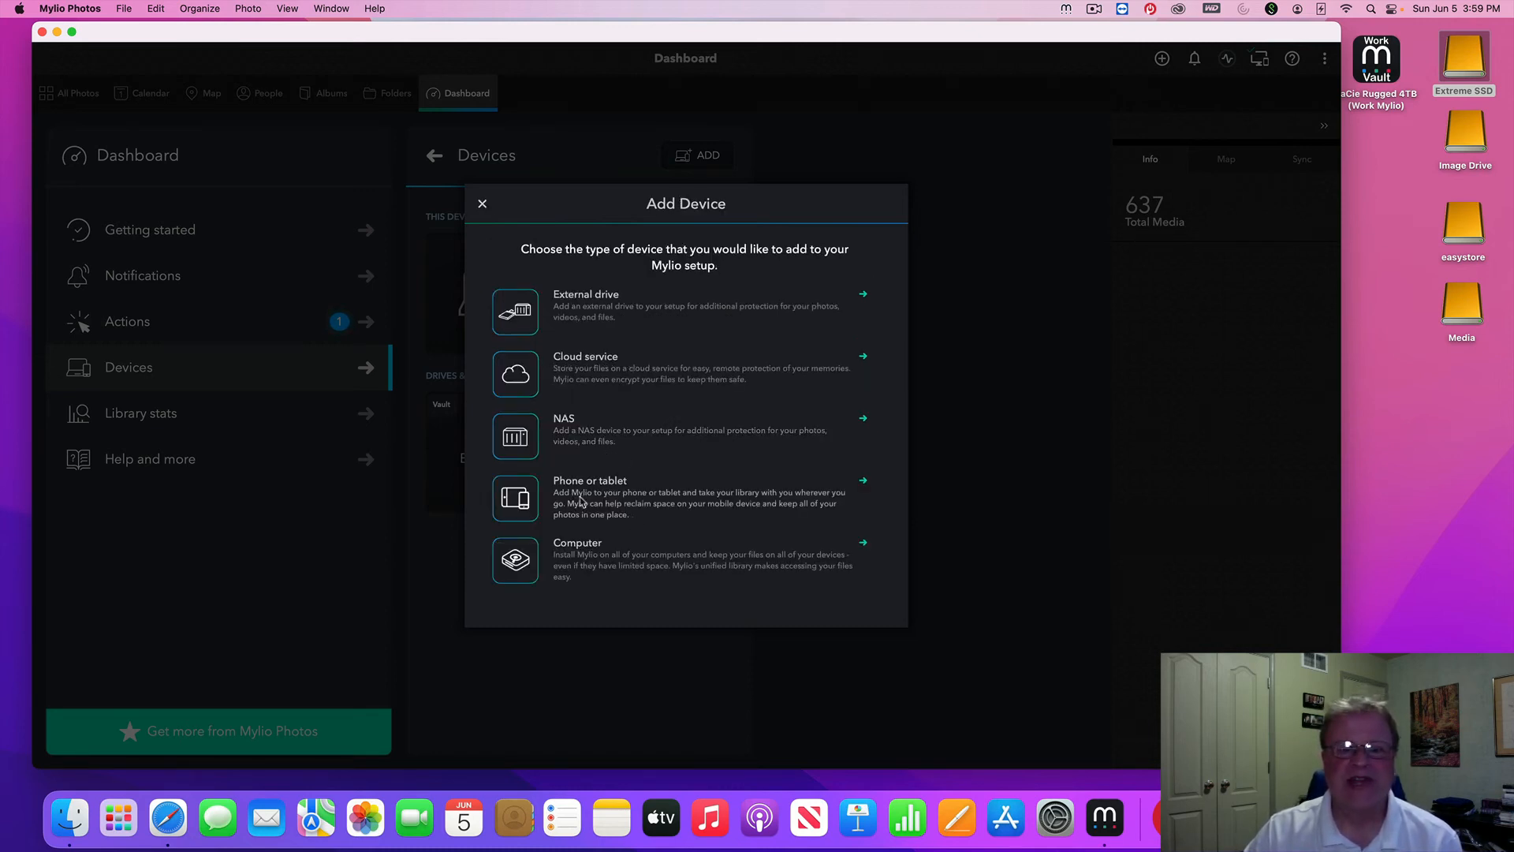
left_click(630, 499)
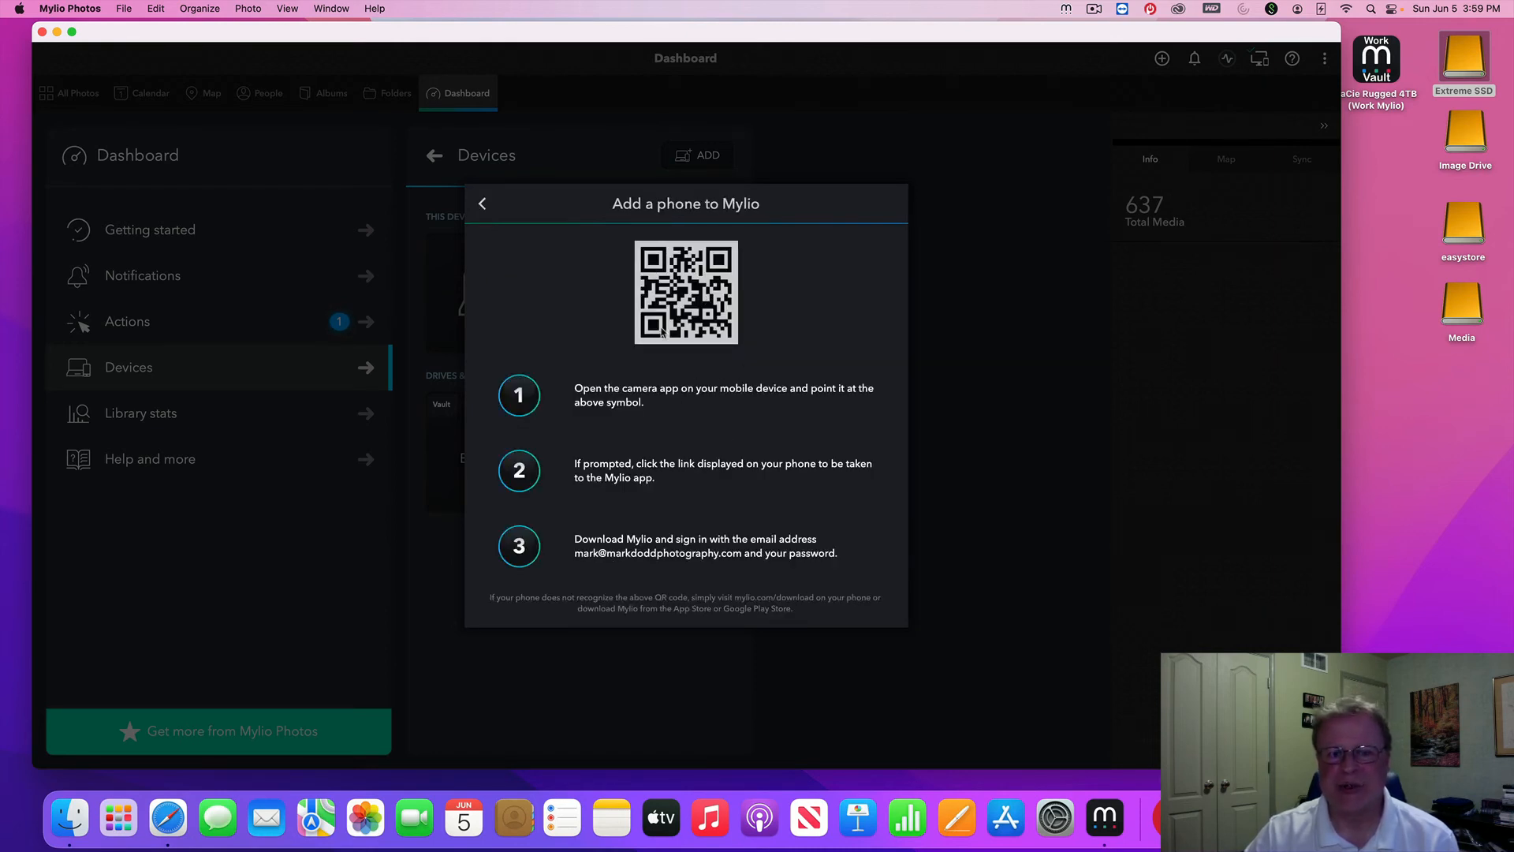
left_click(483, 204)
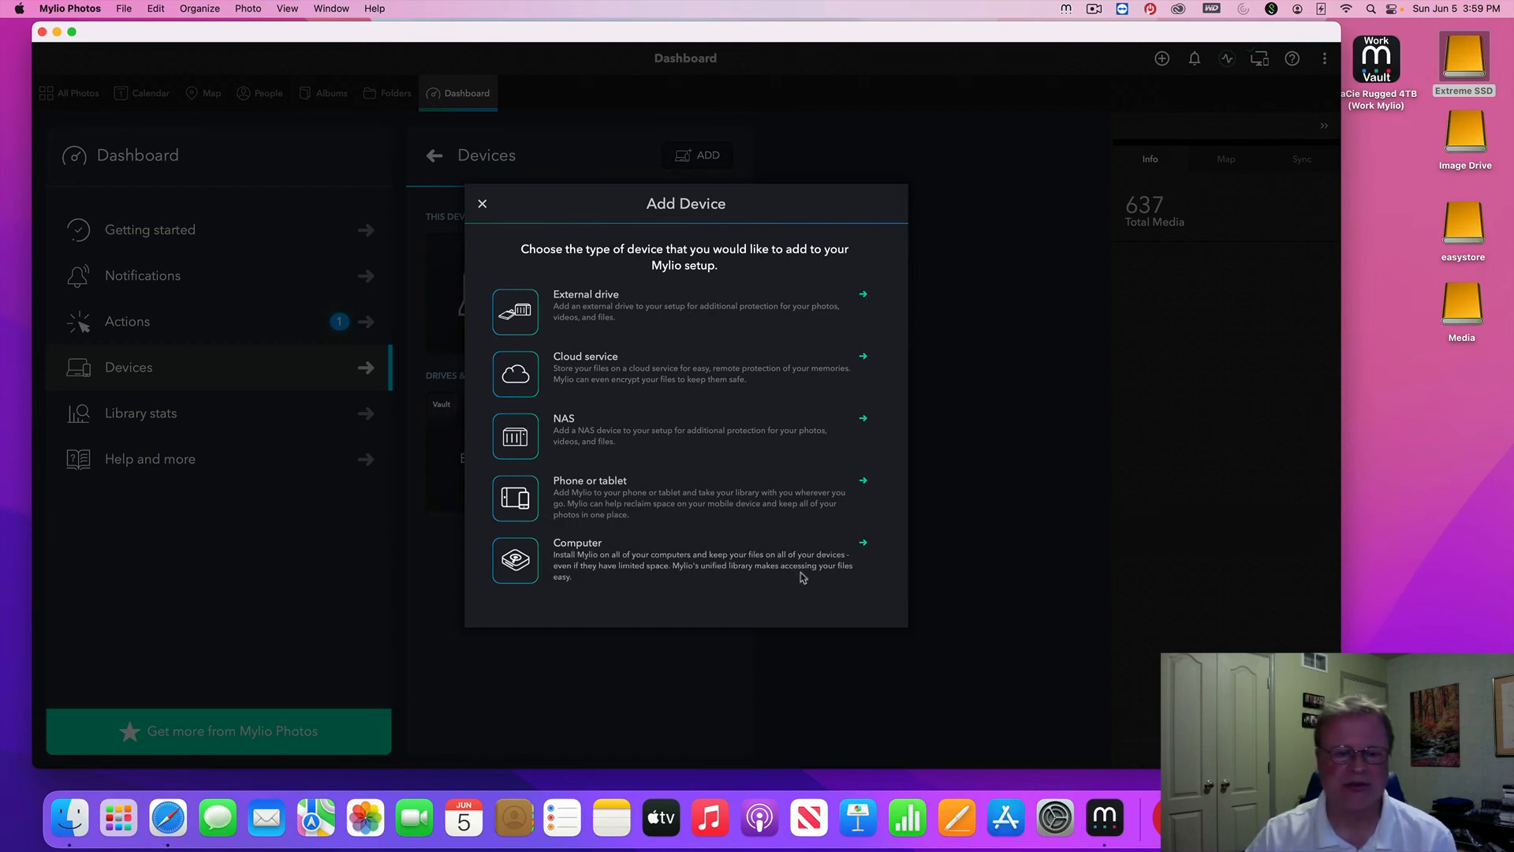
left_click(655, 567)
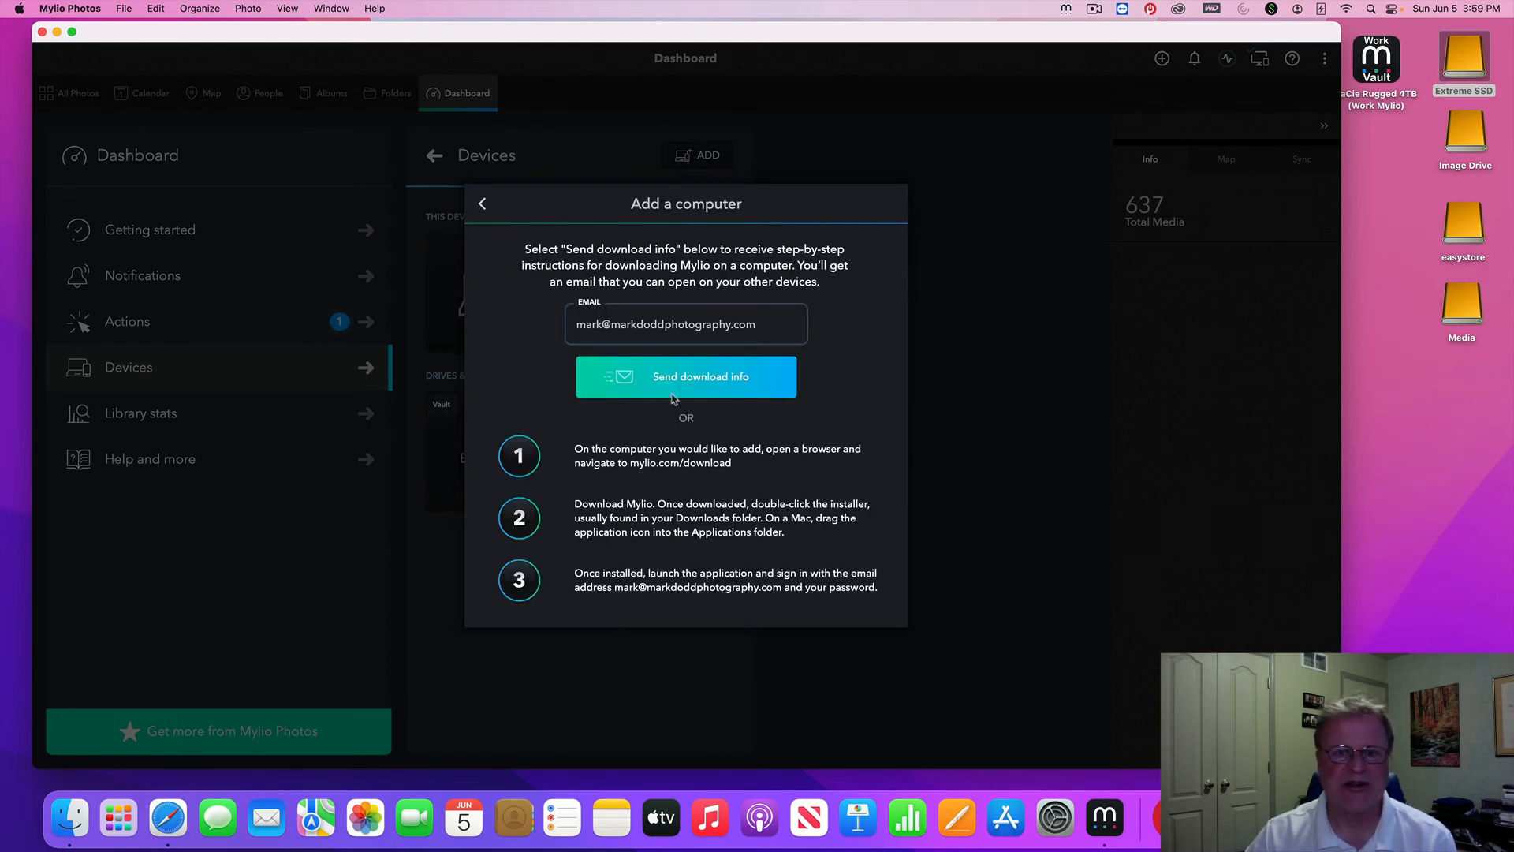
left_click(482, 205)
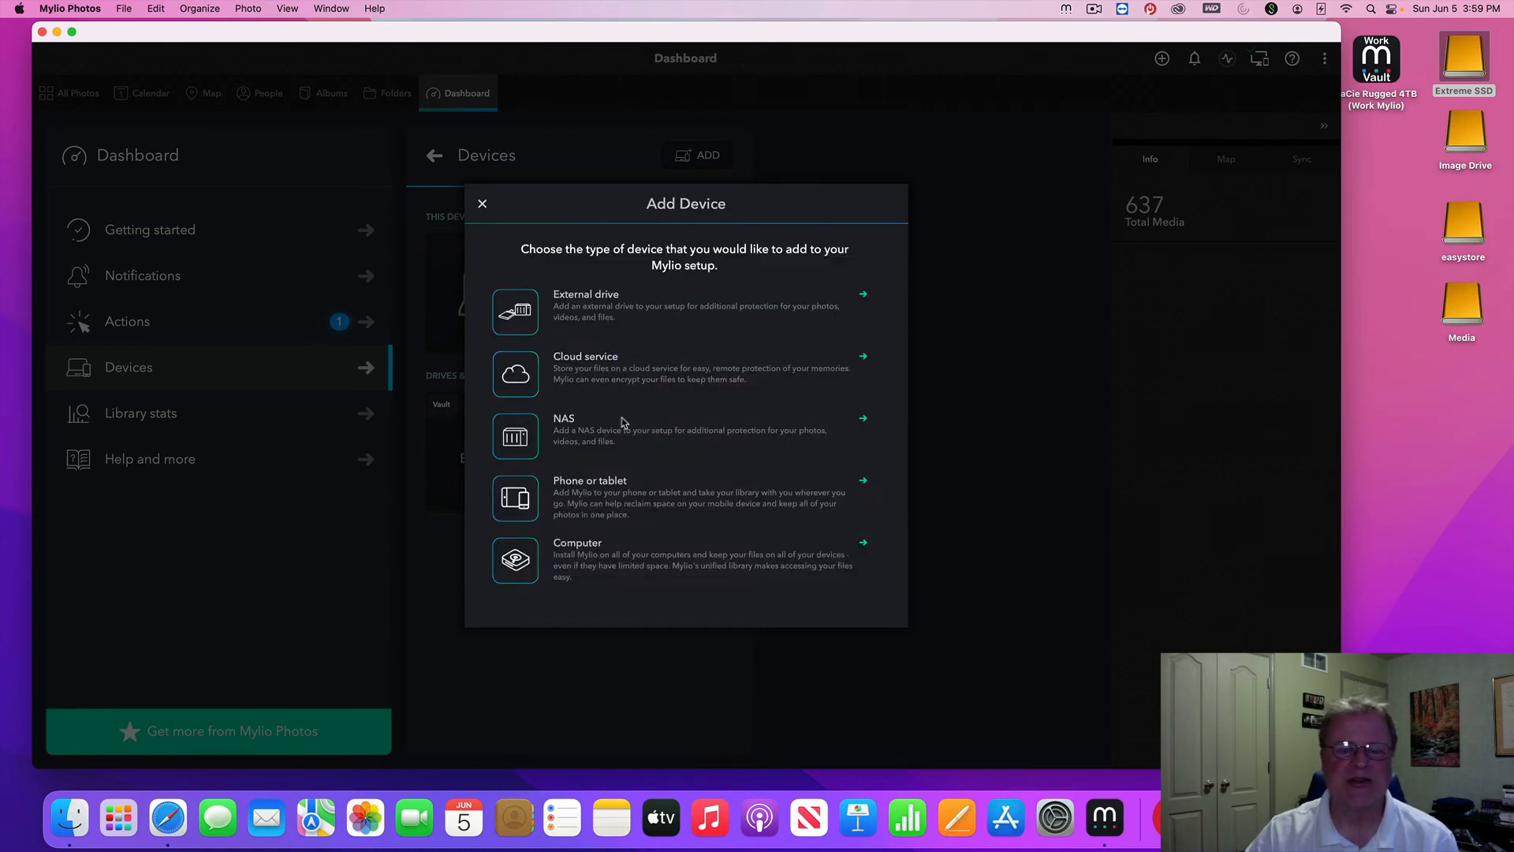
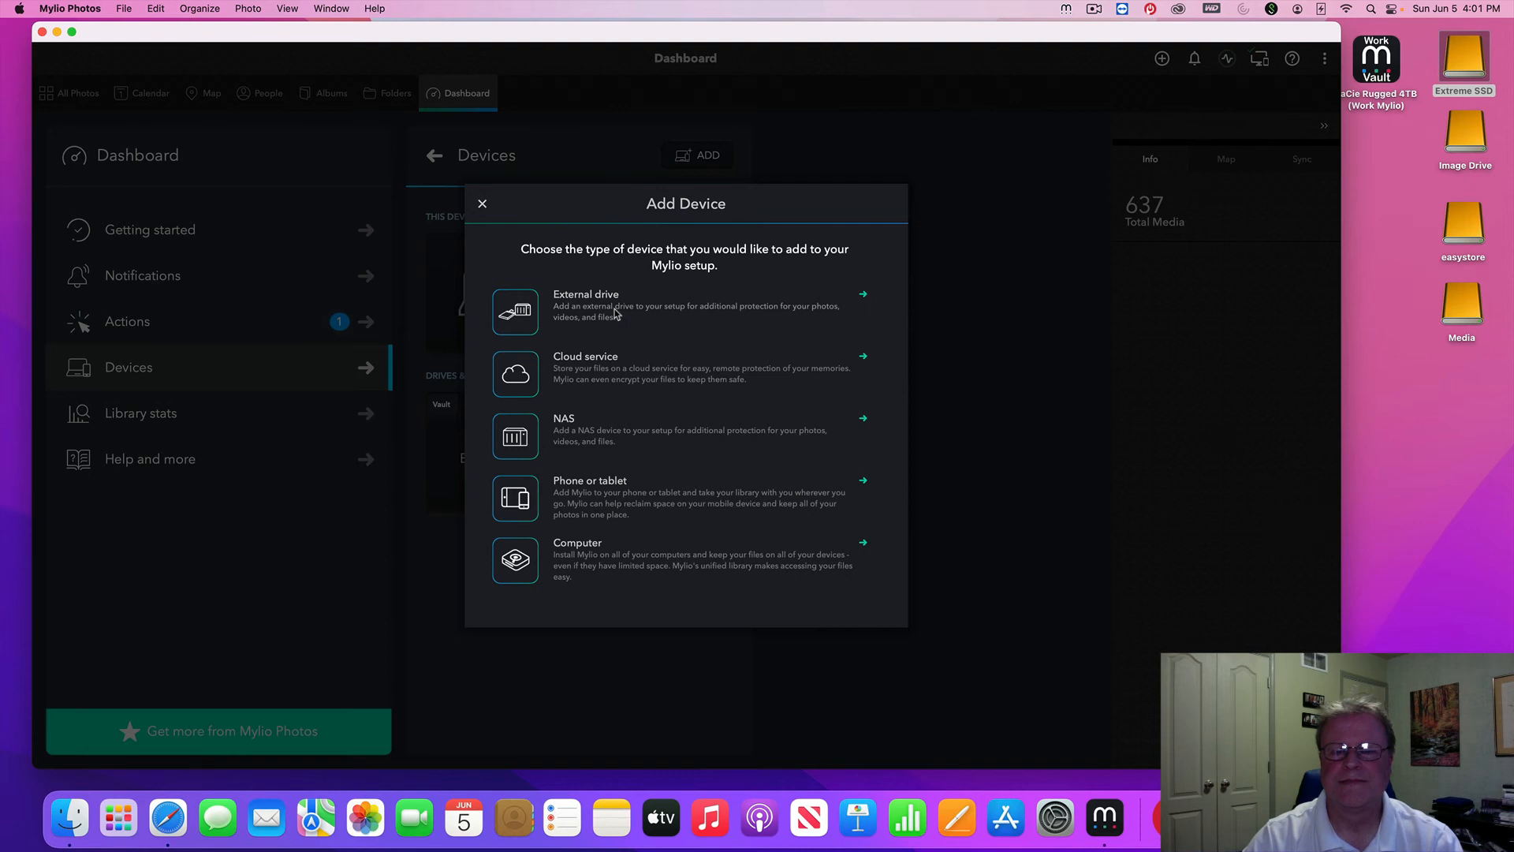
Add the LaCie Rugged 4TB external drive to Mylio as a new photo drive
left_click(616, 314)
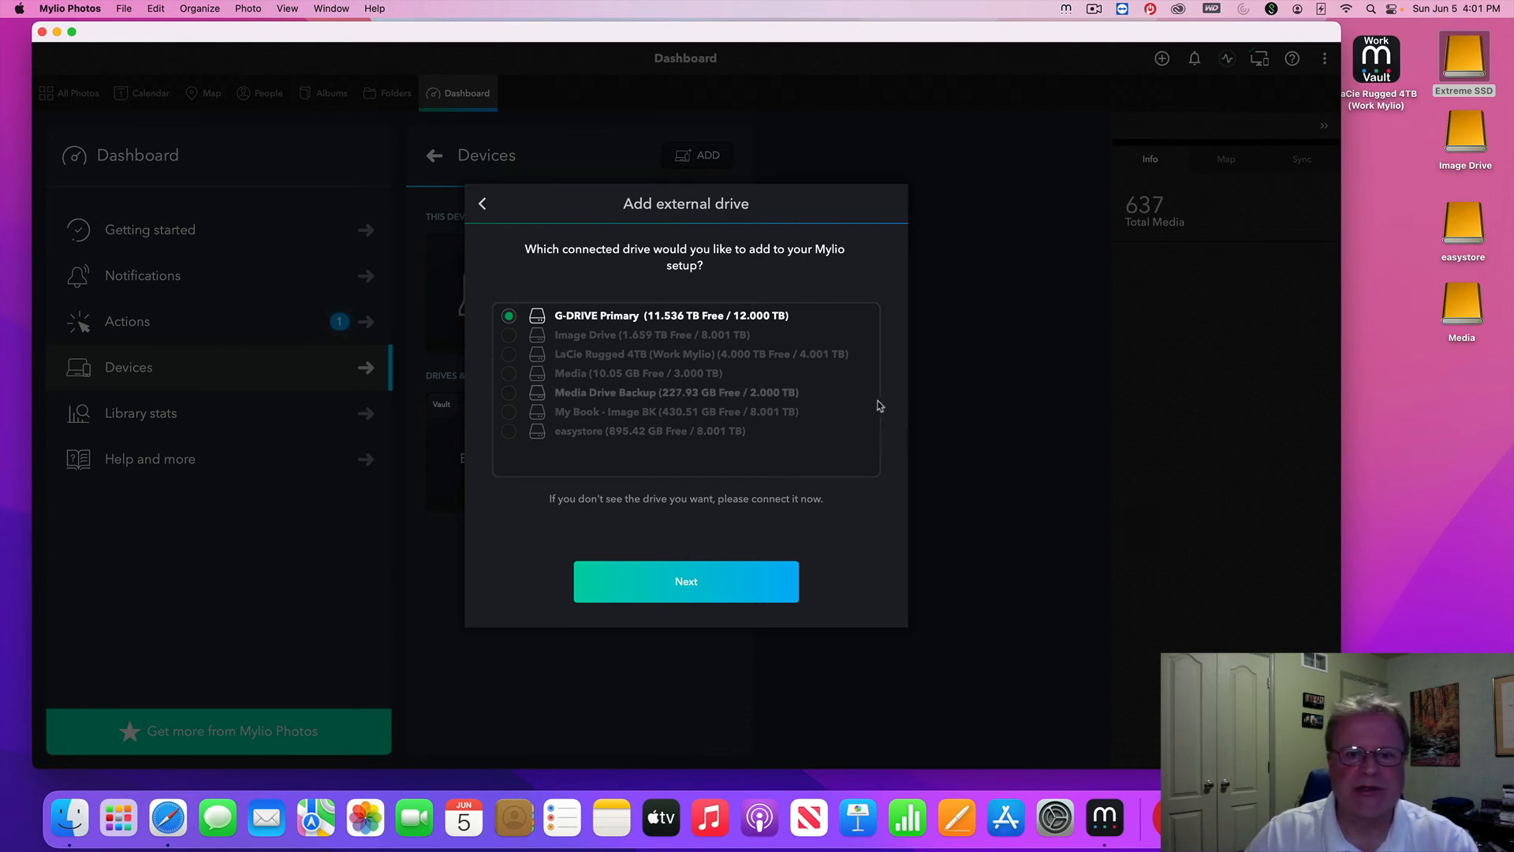
left_click(510, 357)
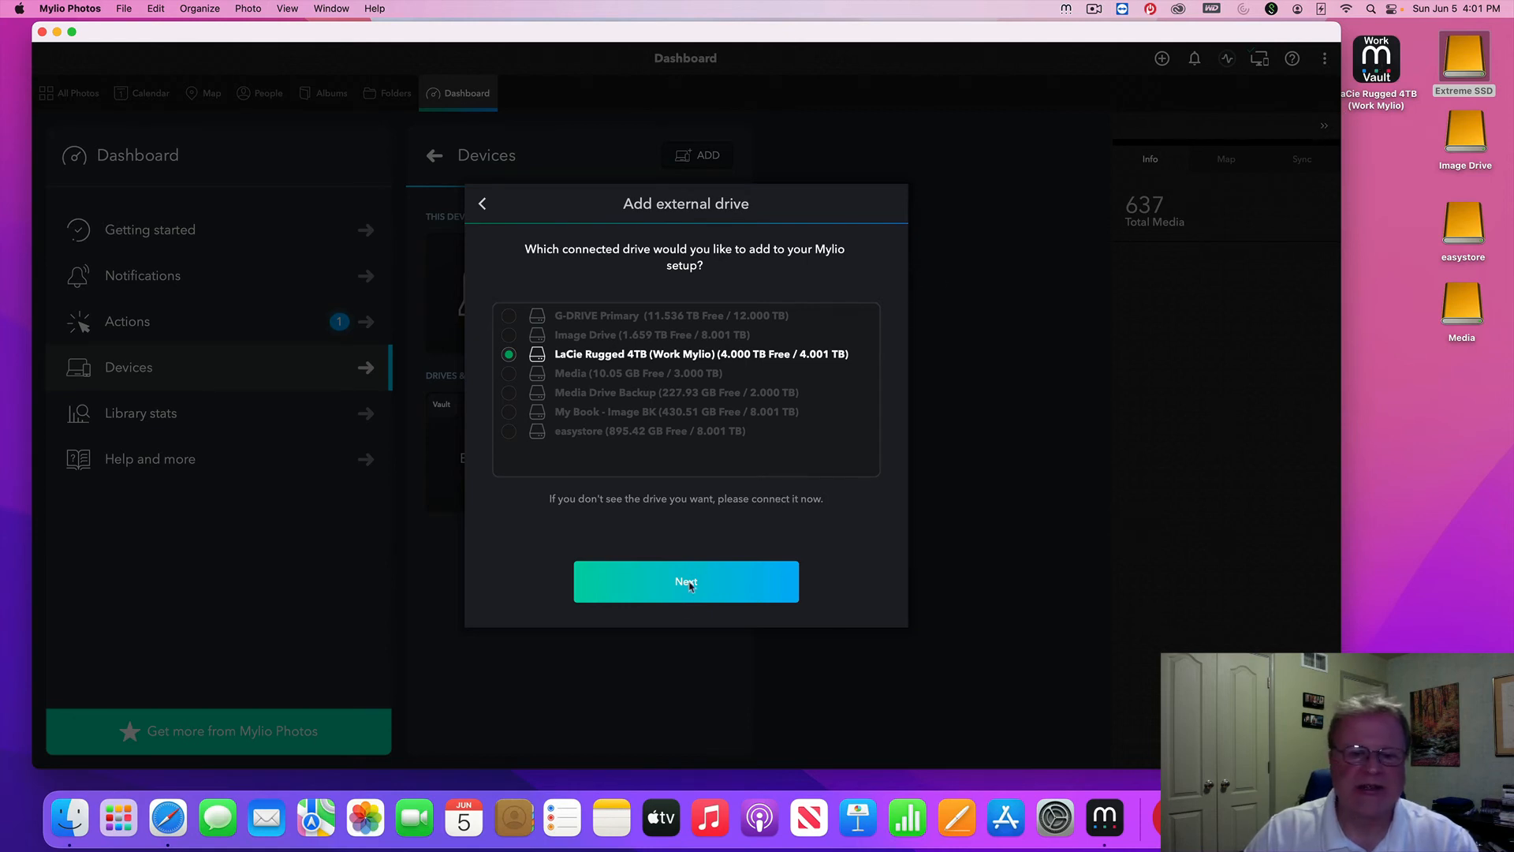
left_click(688, 583)
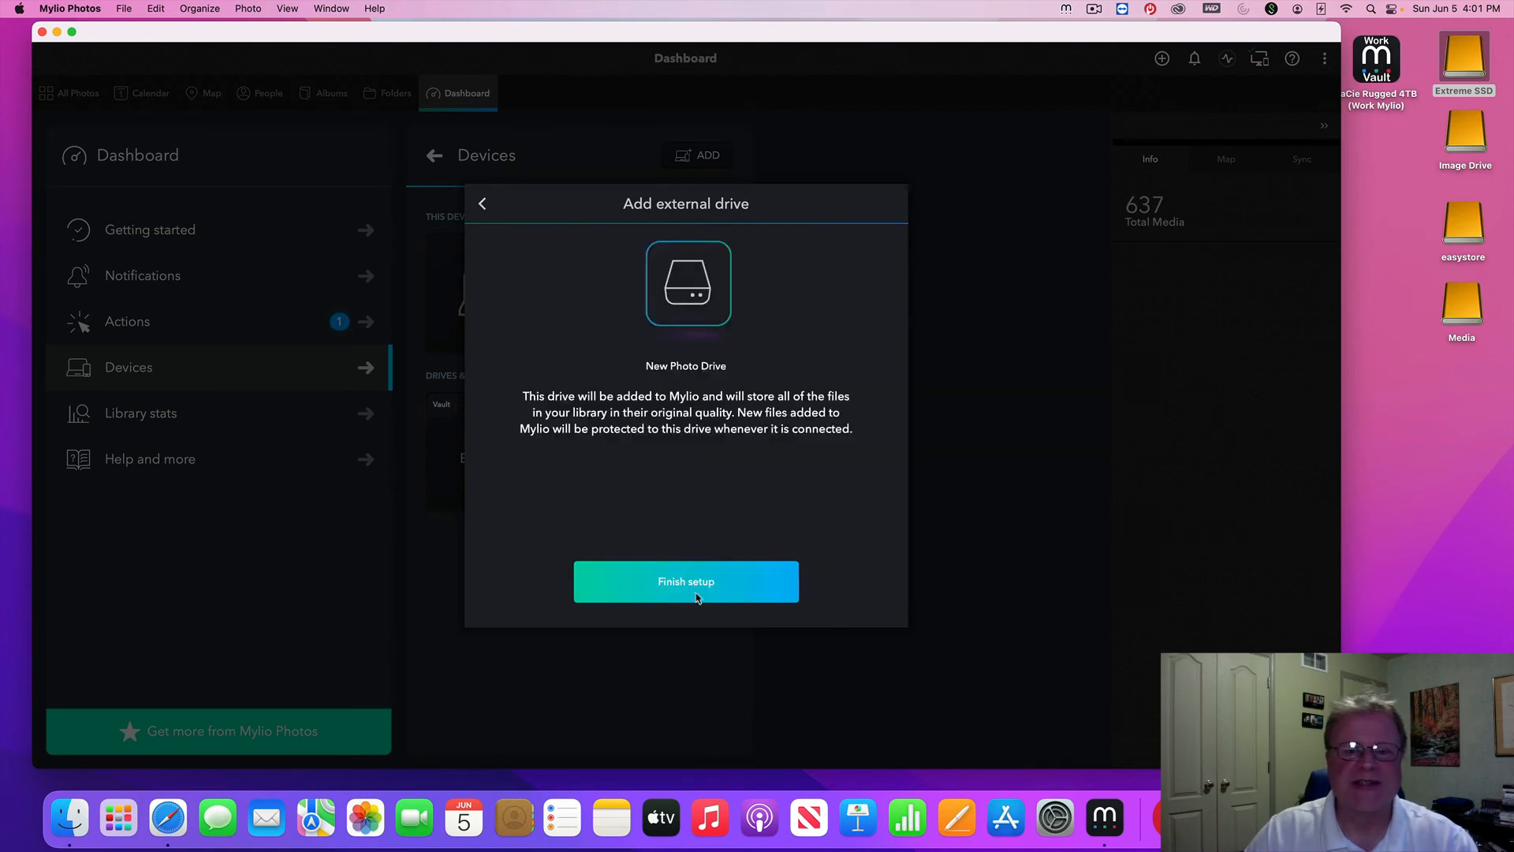
left_click(695, 590)
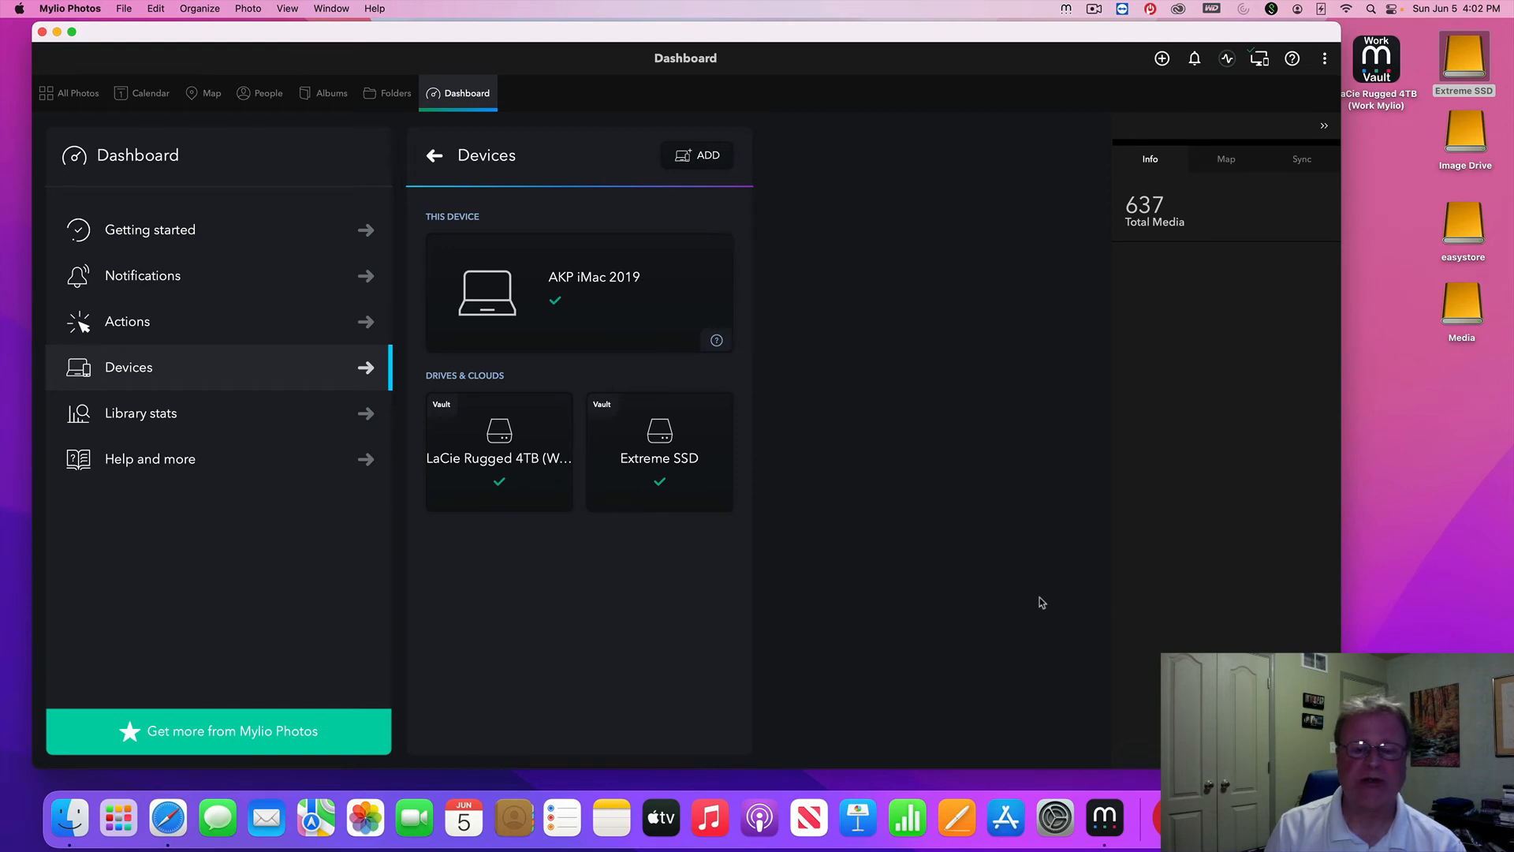
Switch Spaces to the remote computer's desktop showing Mylio's welcome screen
key("ctrl+Right")
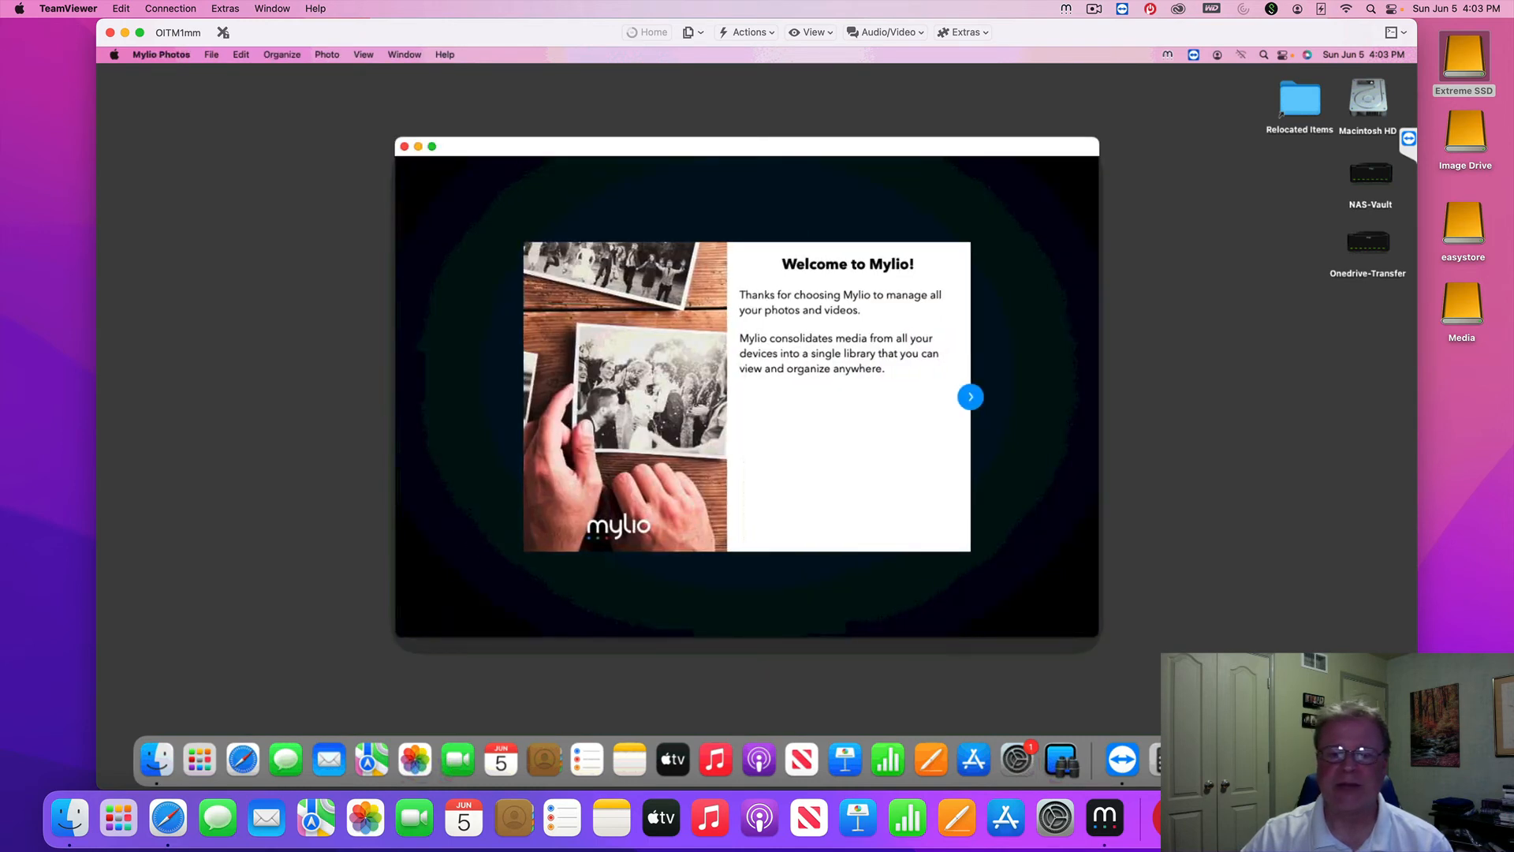
Sign the remote Mylio in with the account e-mail and password
left_click(970, 396)
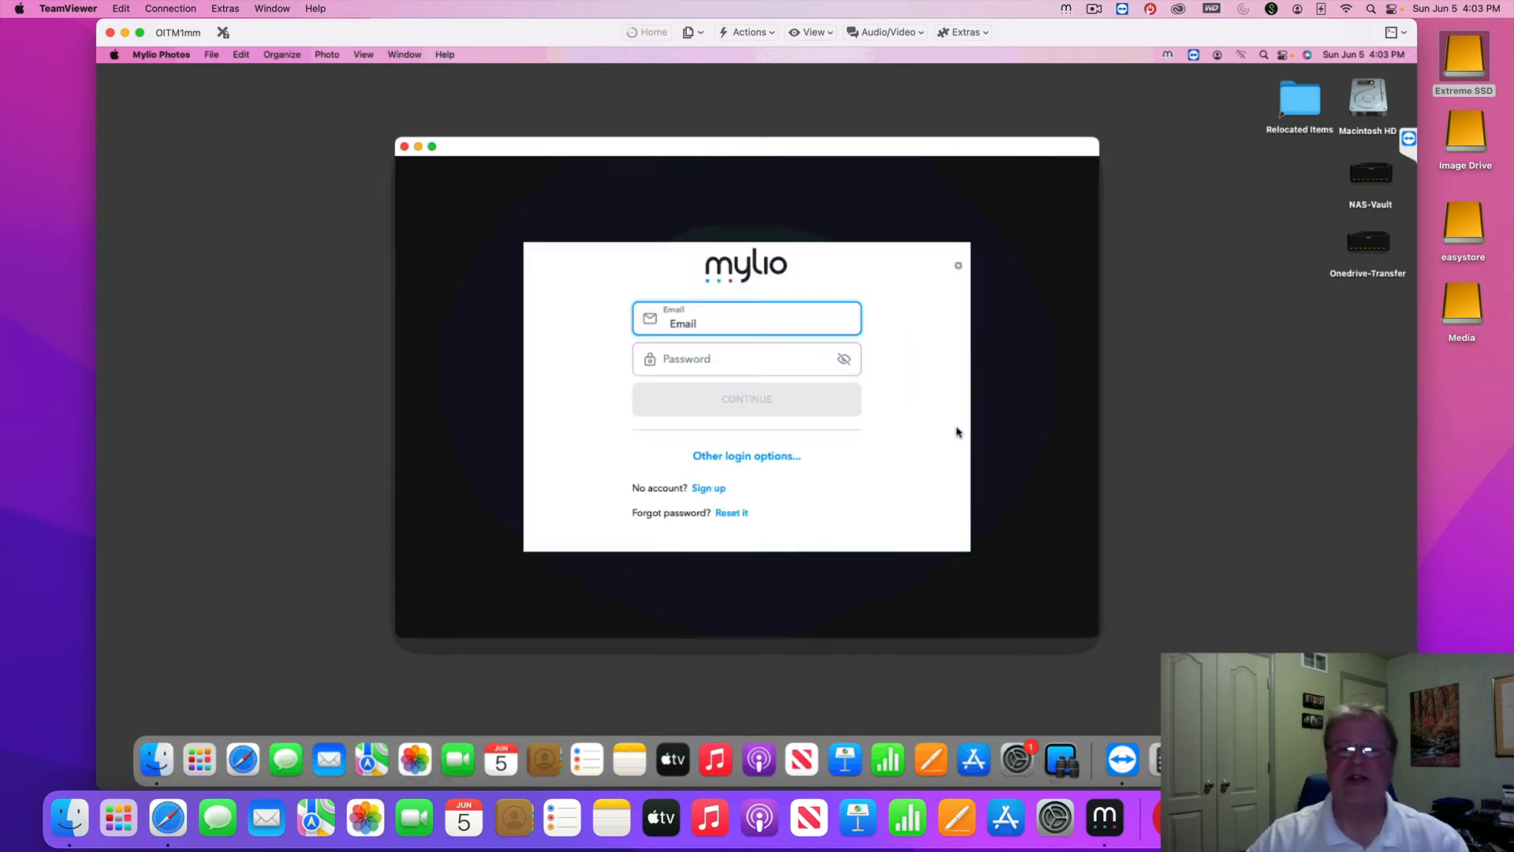
type("<ar")
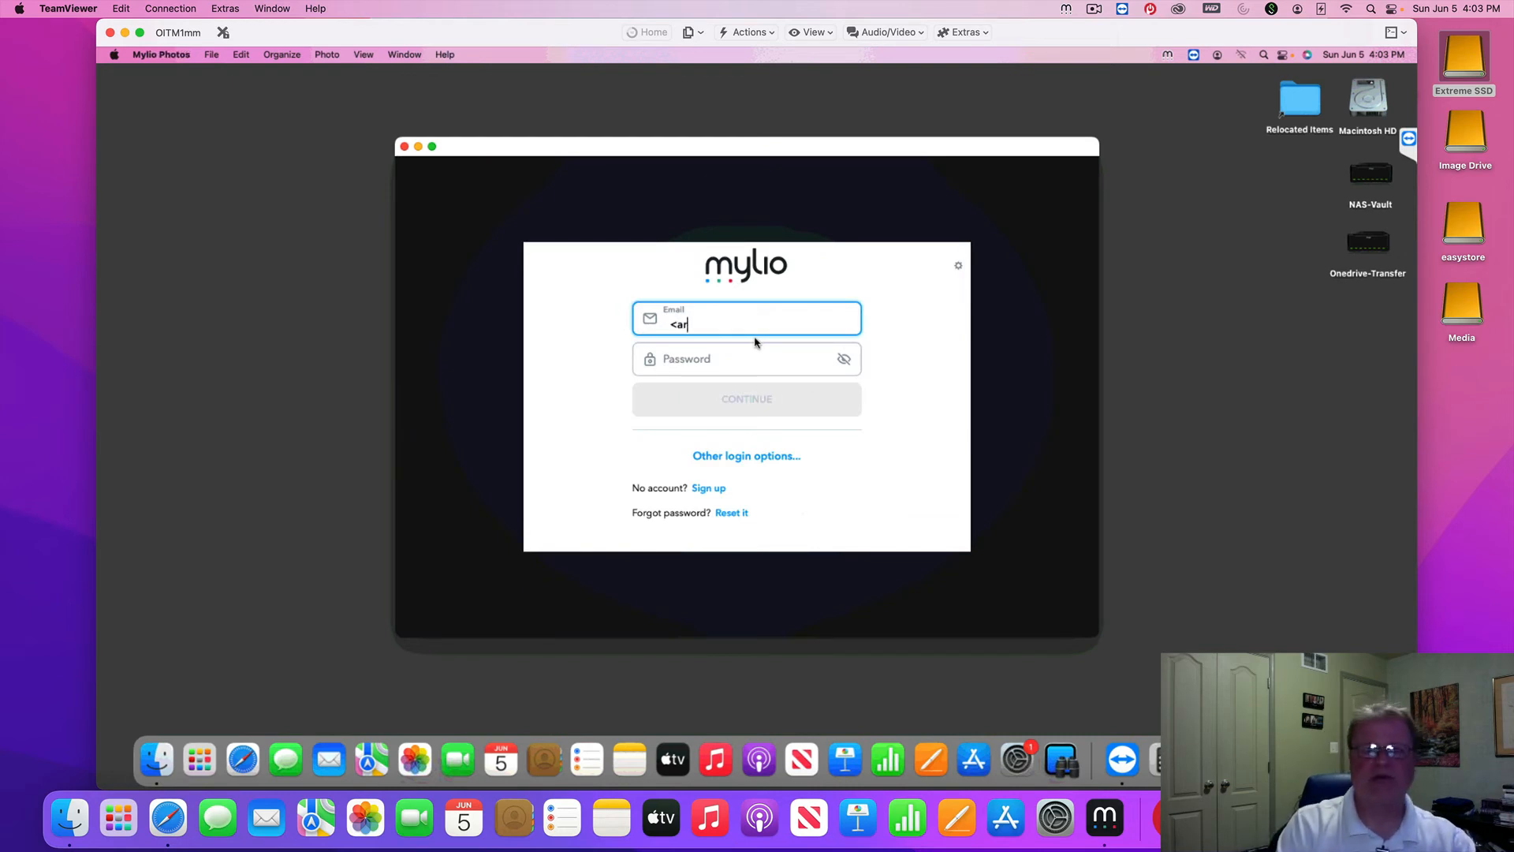
key("BackSpace")
key("BackSpace")
key("BackSpace")
type("Ma")
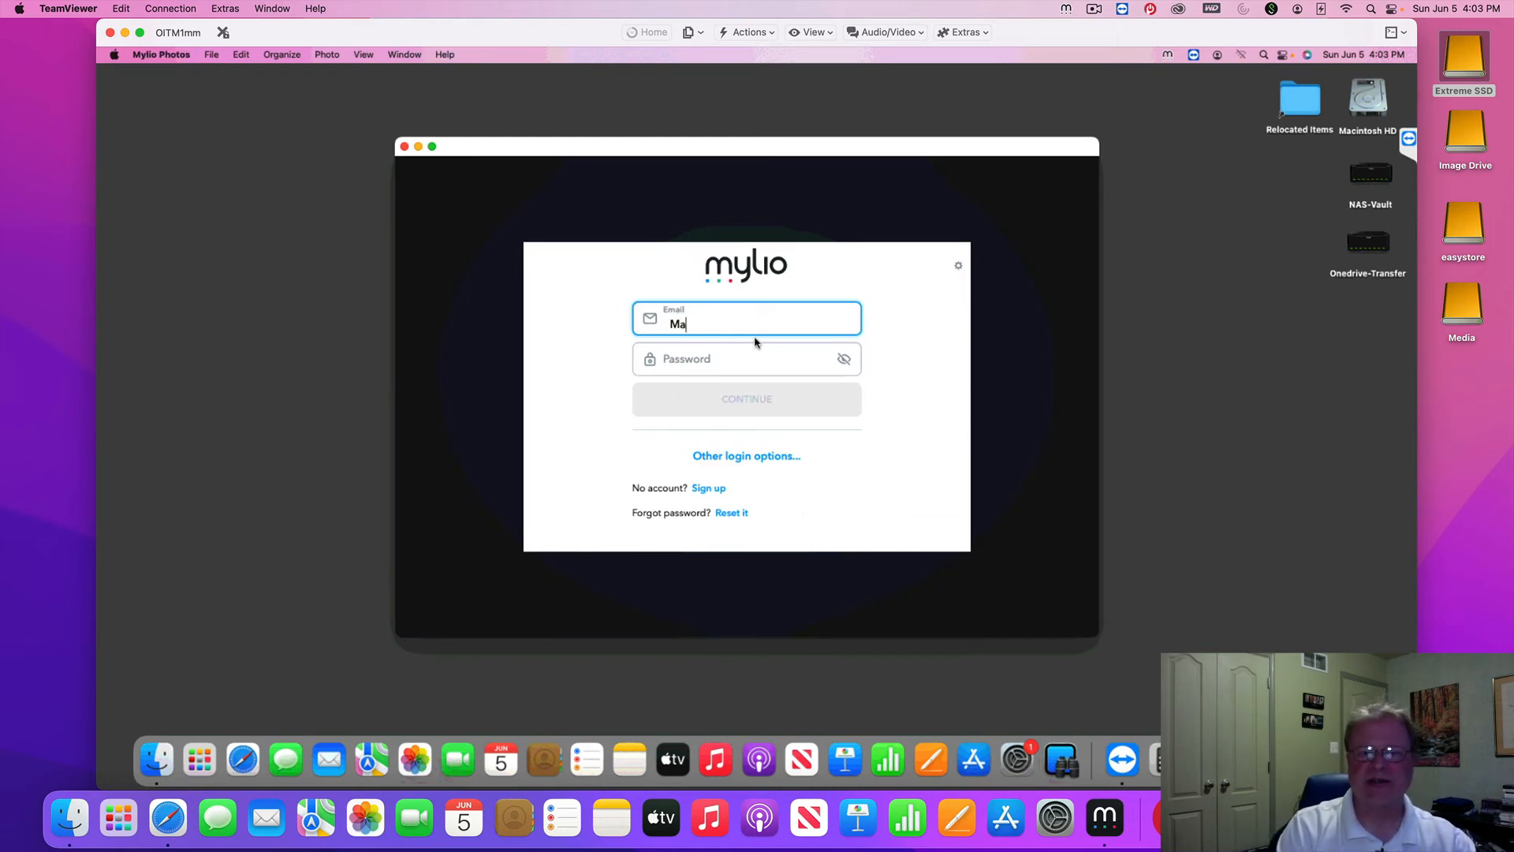
key("BackSpace")
key("BackSpace")
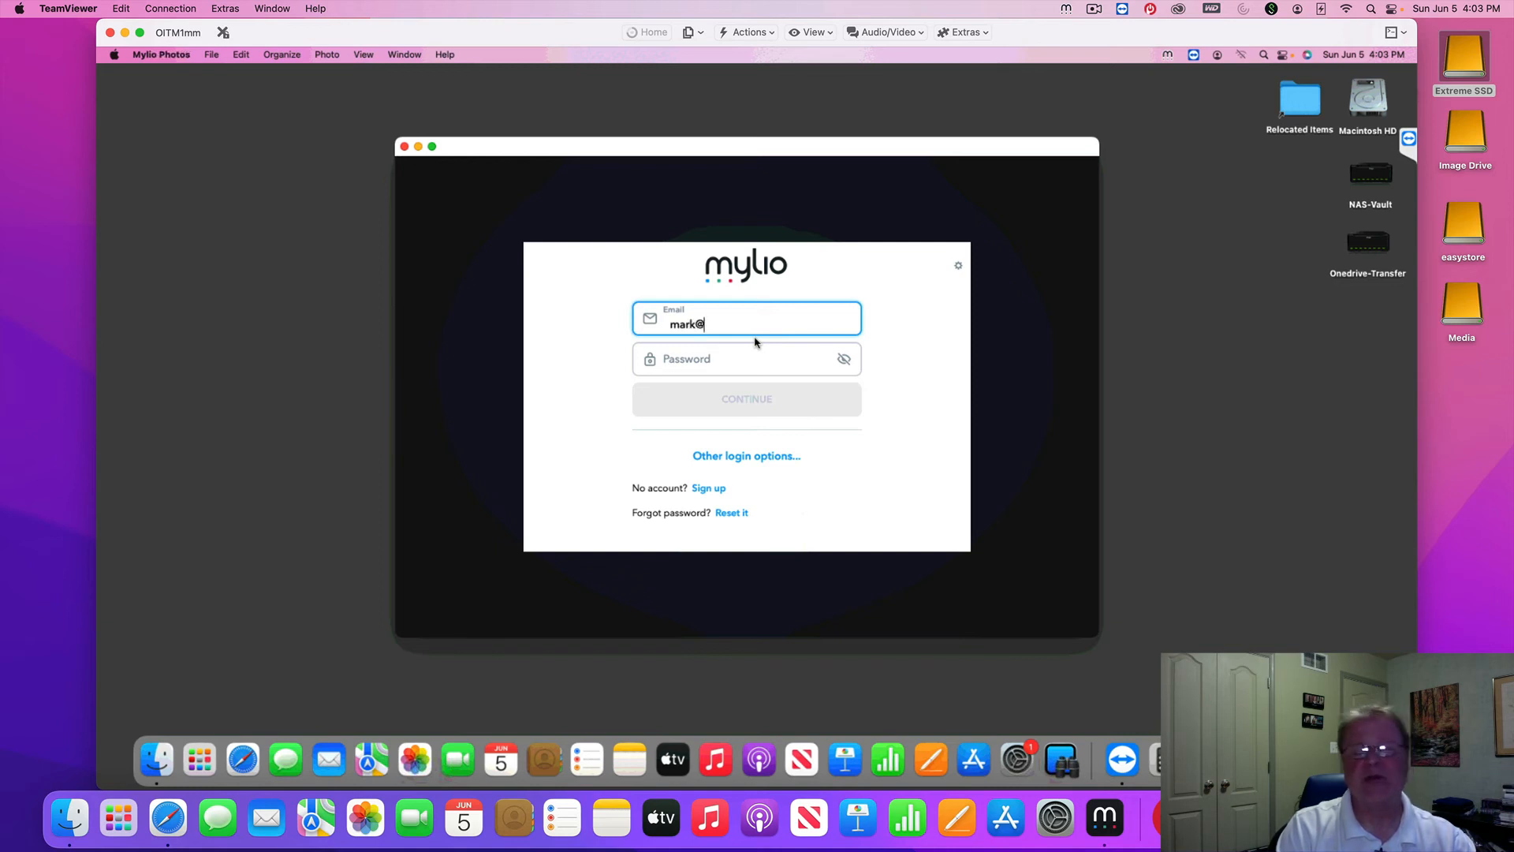
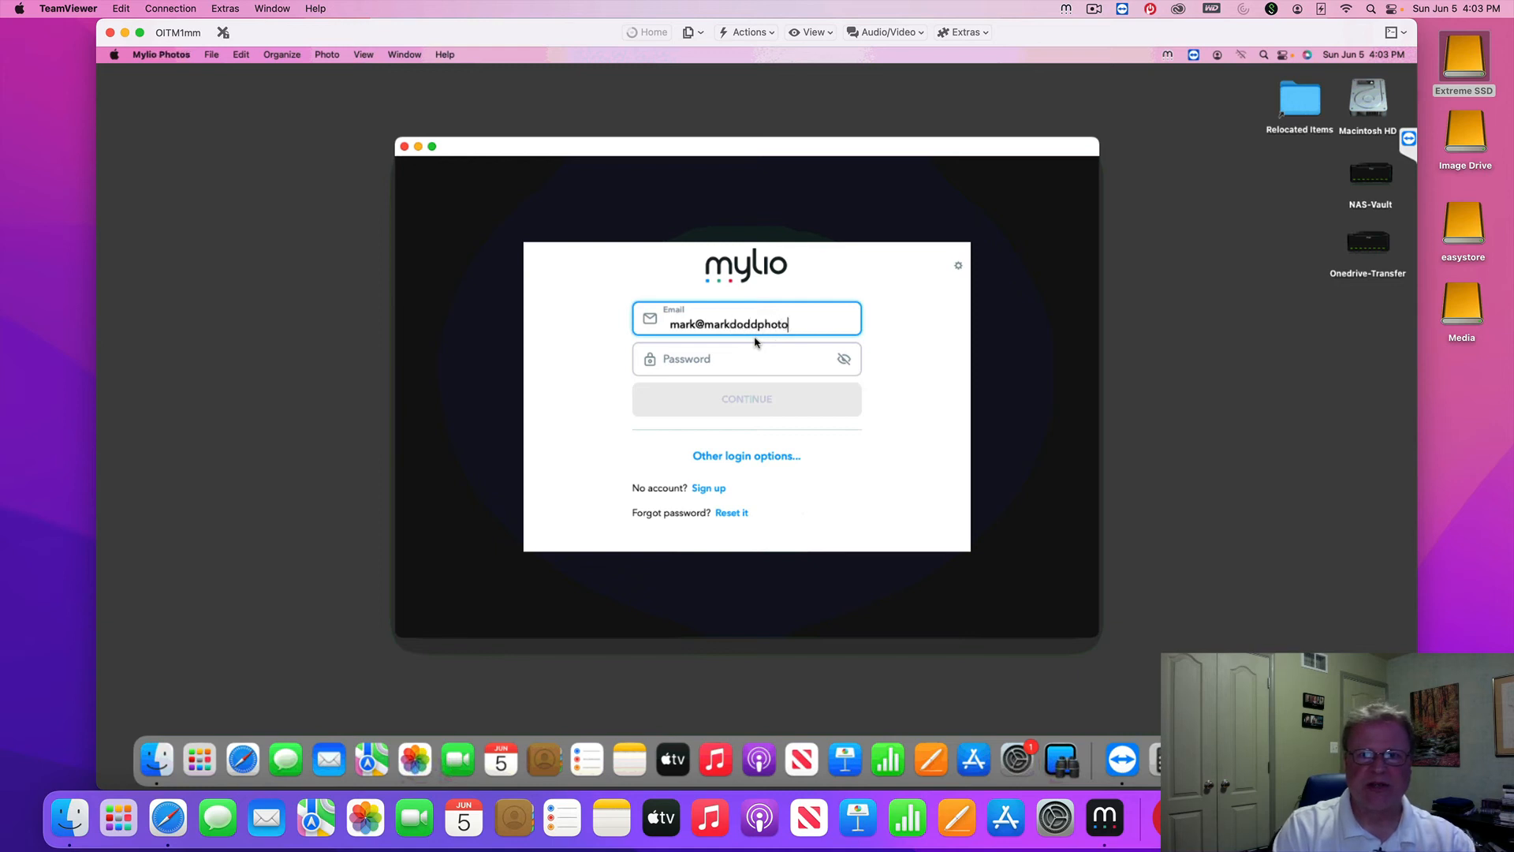
key("Tab")
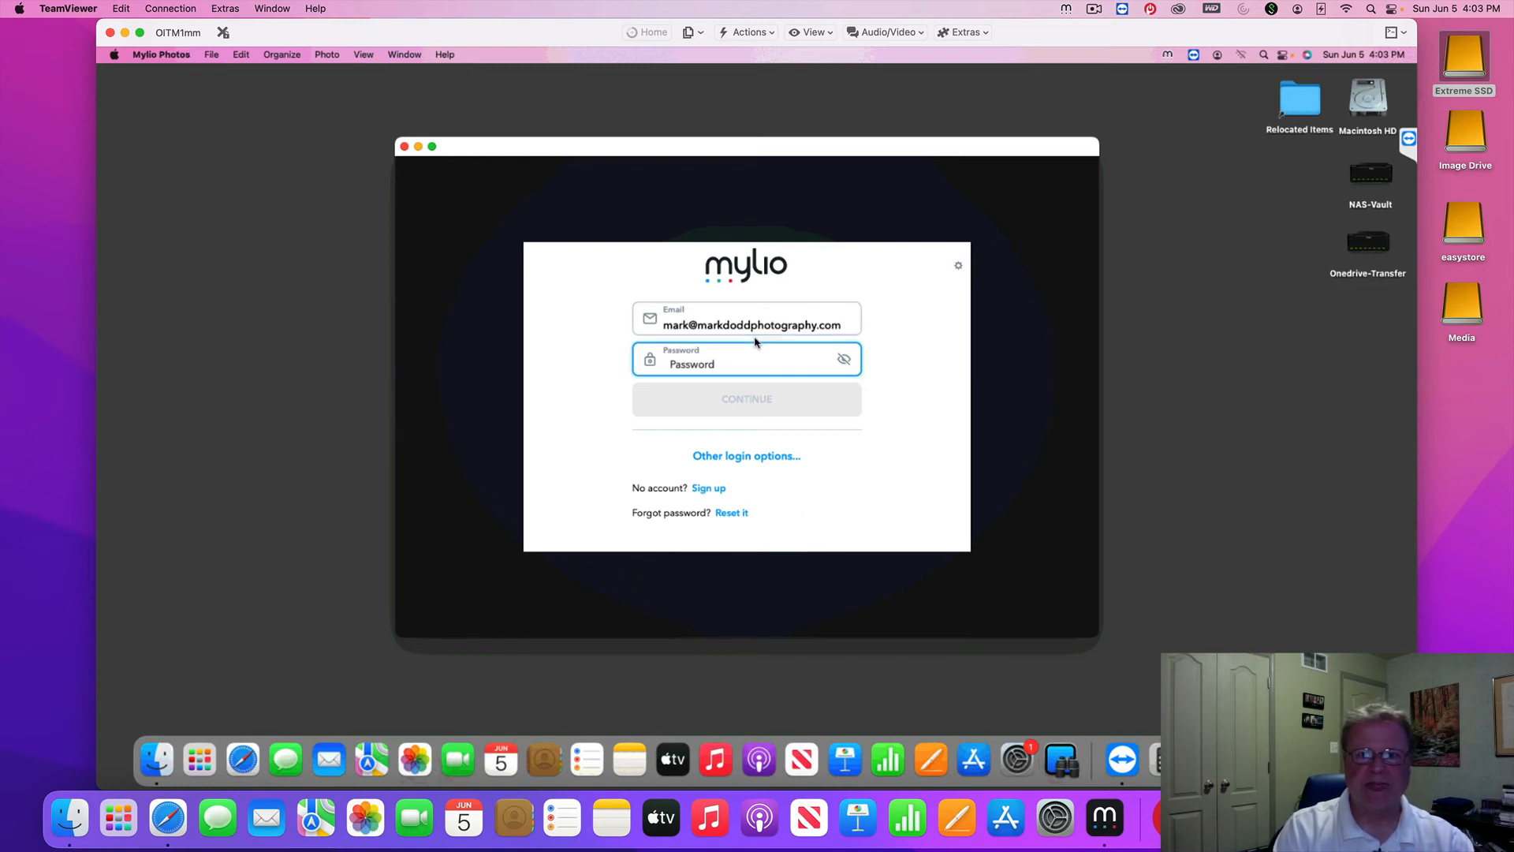
type("********")
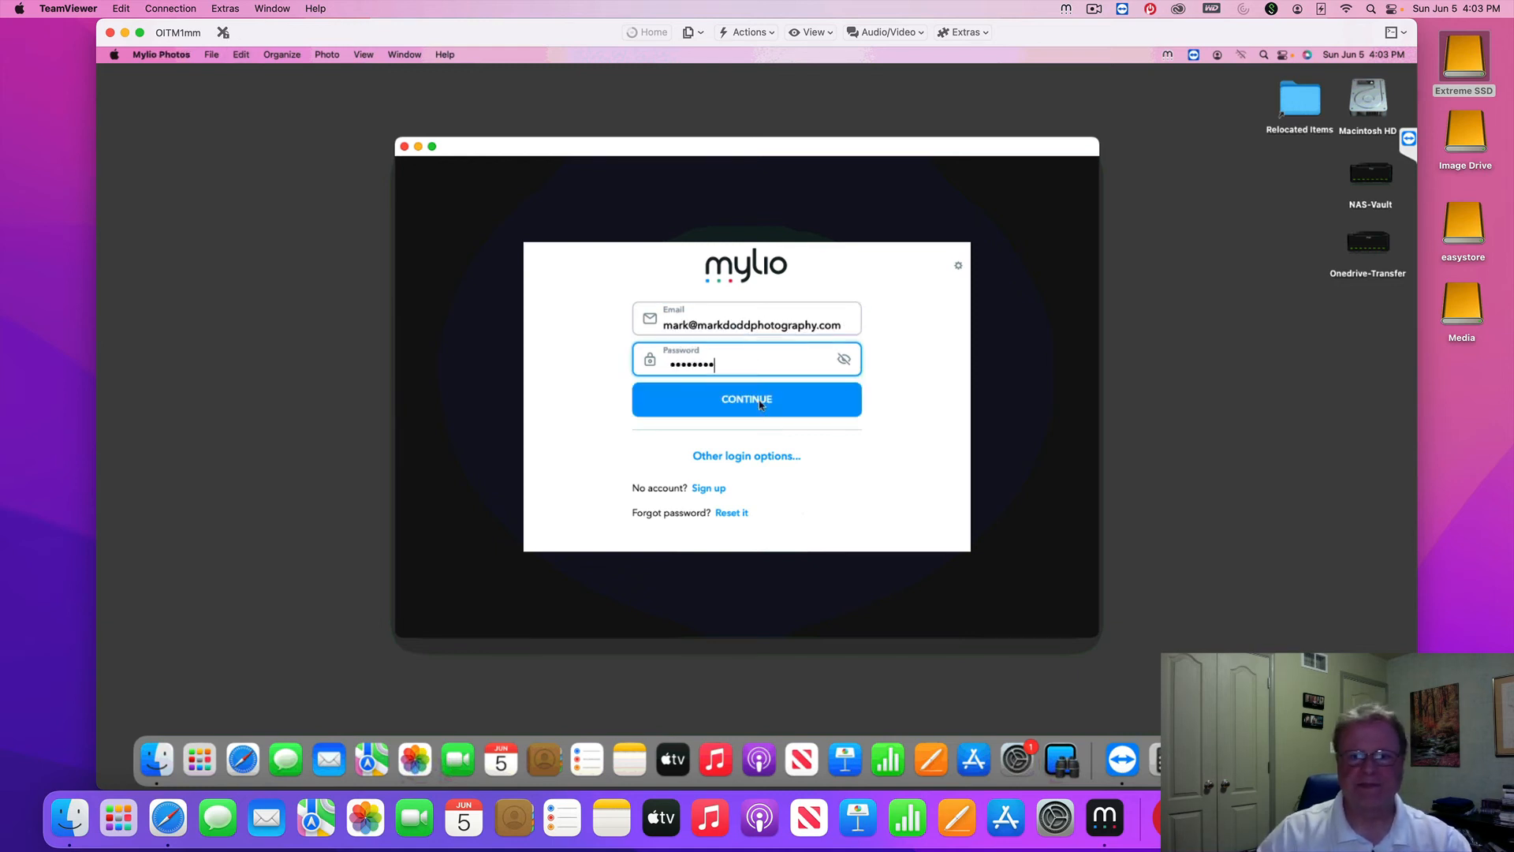
left_click(761, 402)
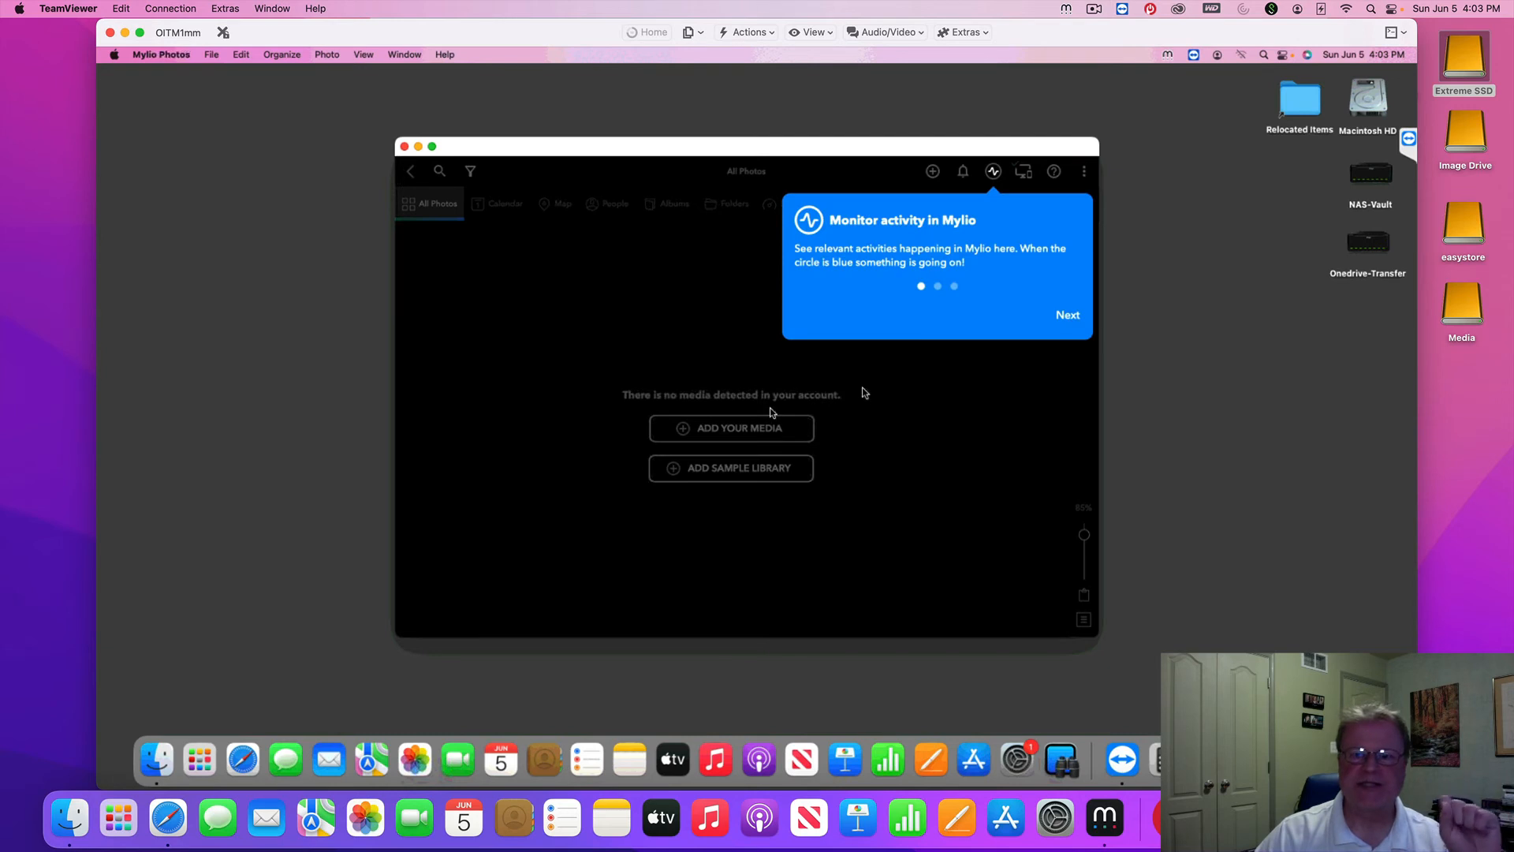
Step through the tour tips with Next, Next, Done to finish the tour
left_click(1069, 317)
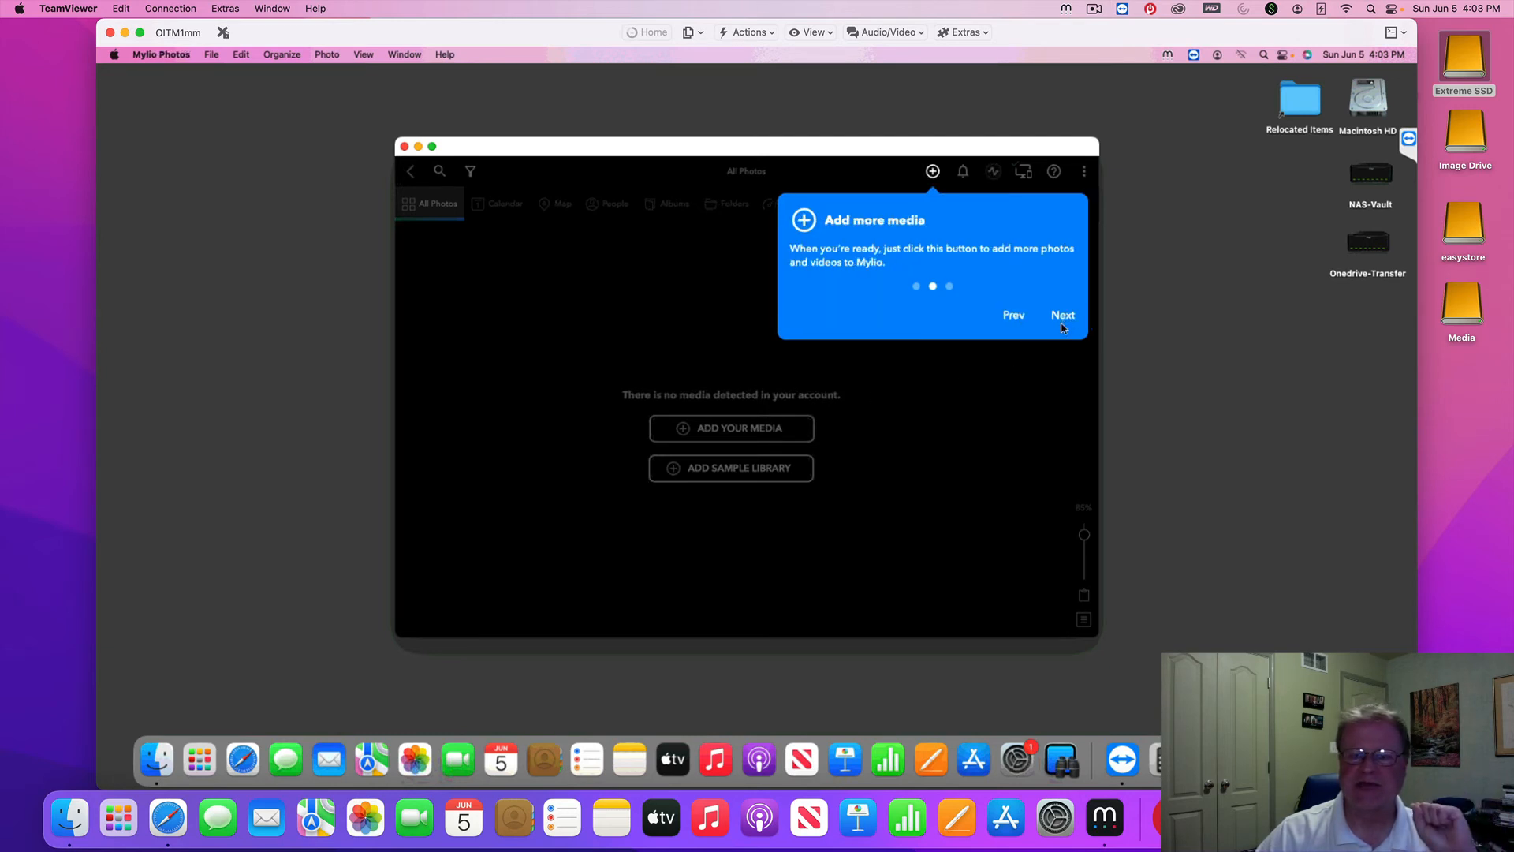
left_click(1064, 316)
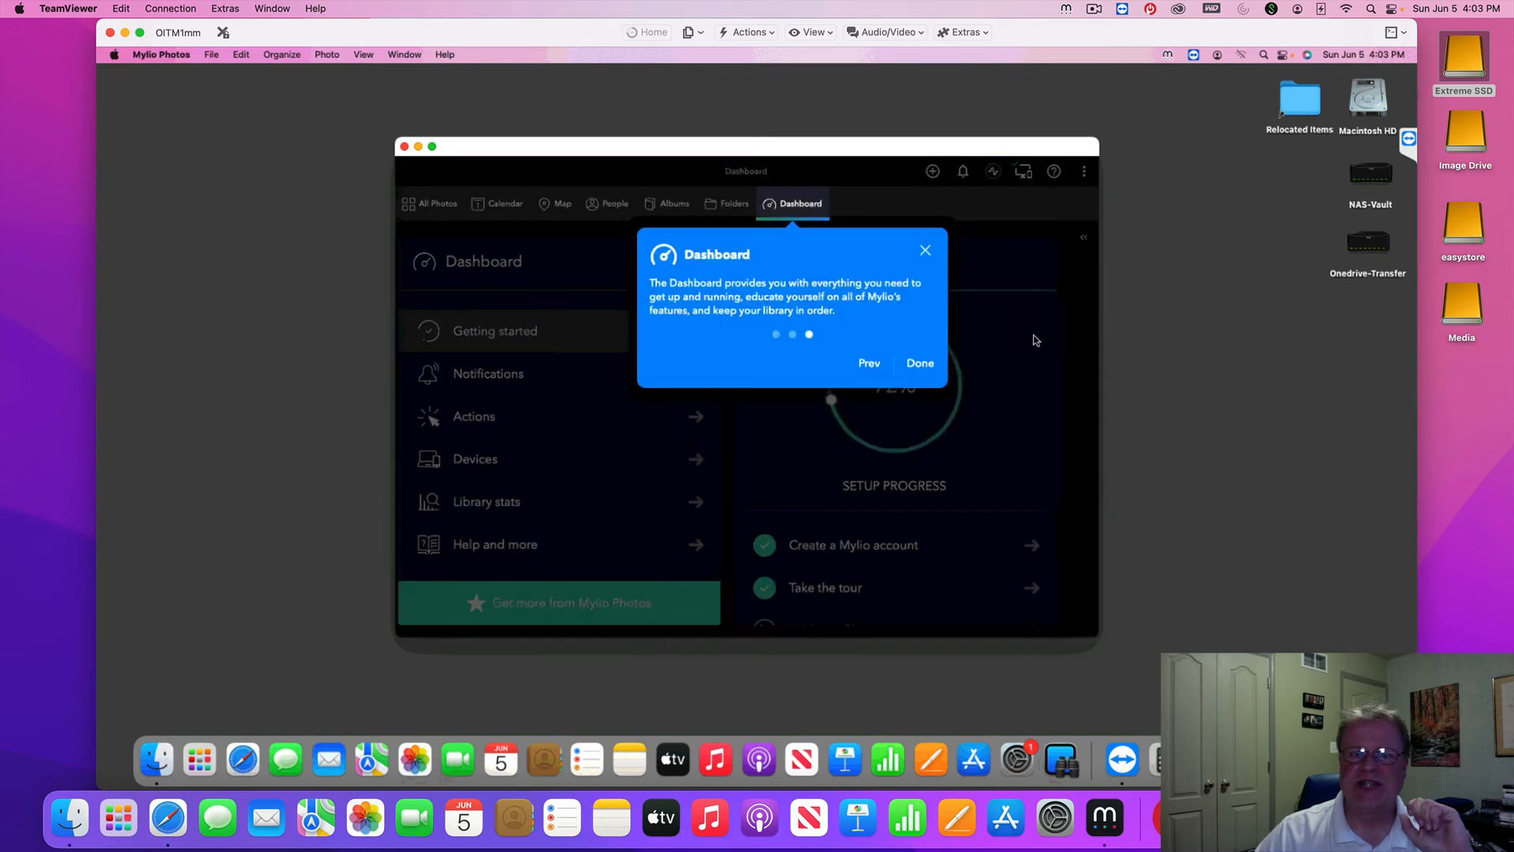
left_click(926, 251)
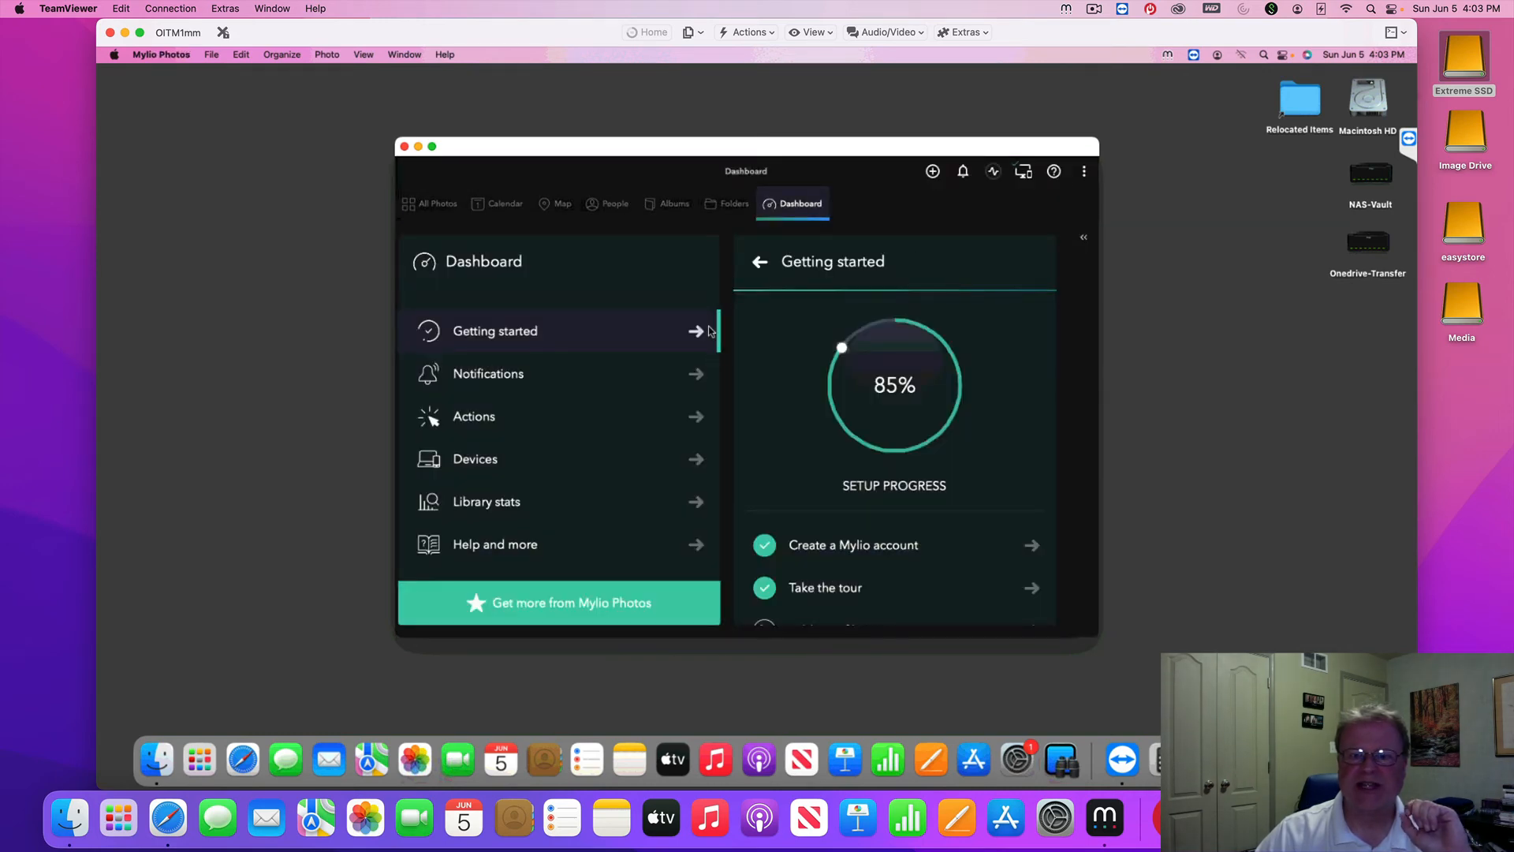
Show the Dashboard's Devices list, then move and enlarge the Mylio window
left_click(467, 465)
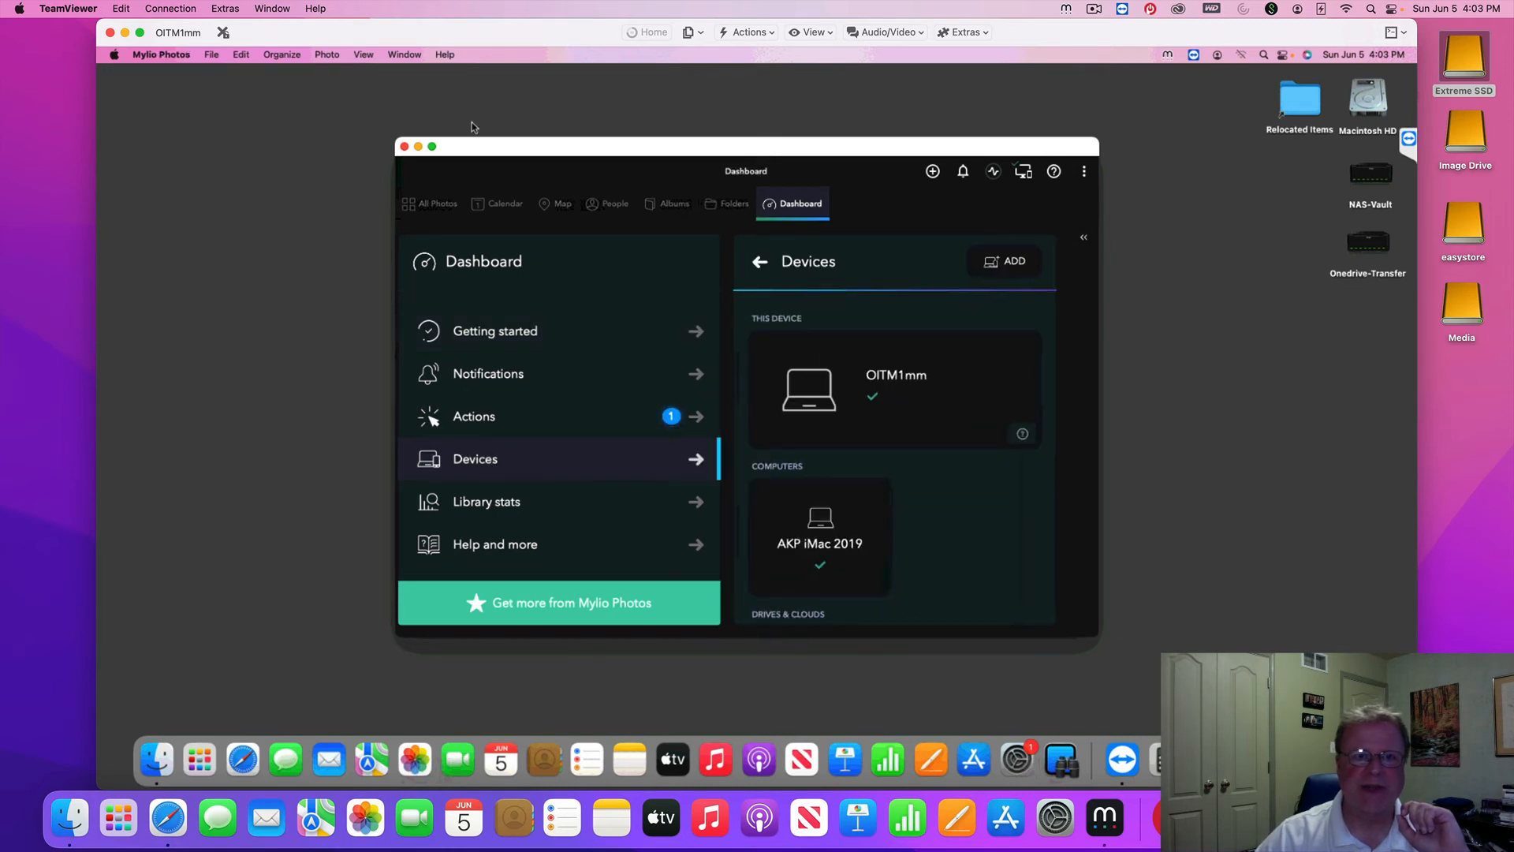
left_click_drag(536, 146, 413, 100)
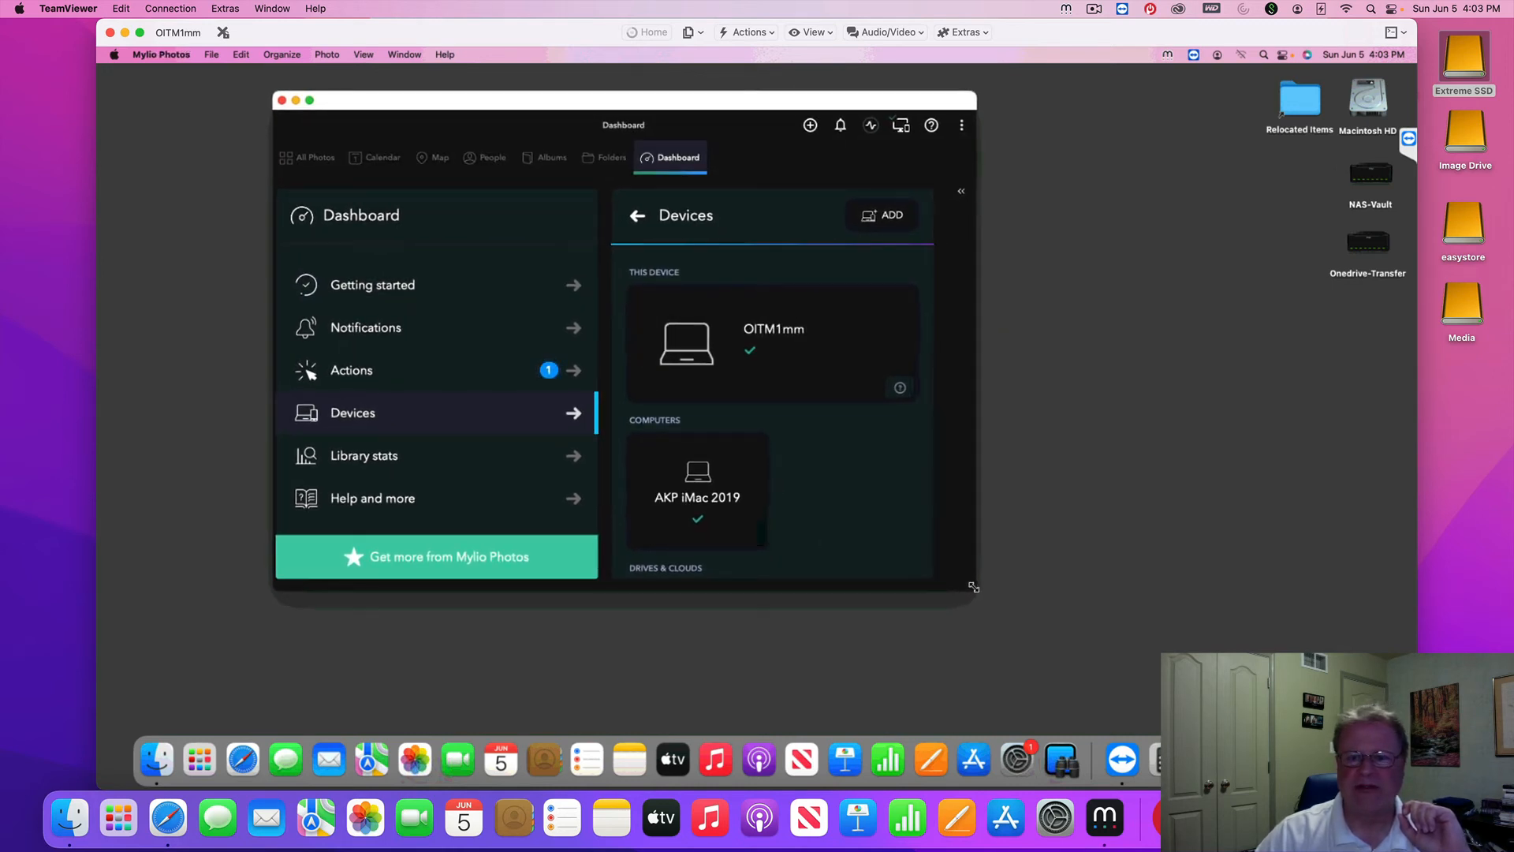
left_click_drag(976, 592, 1222, 719)
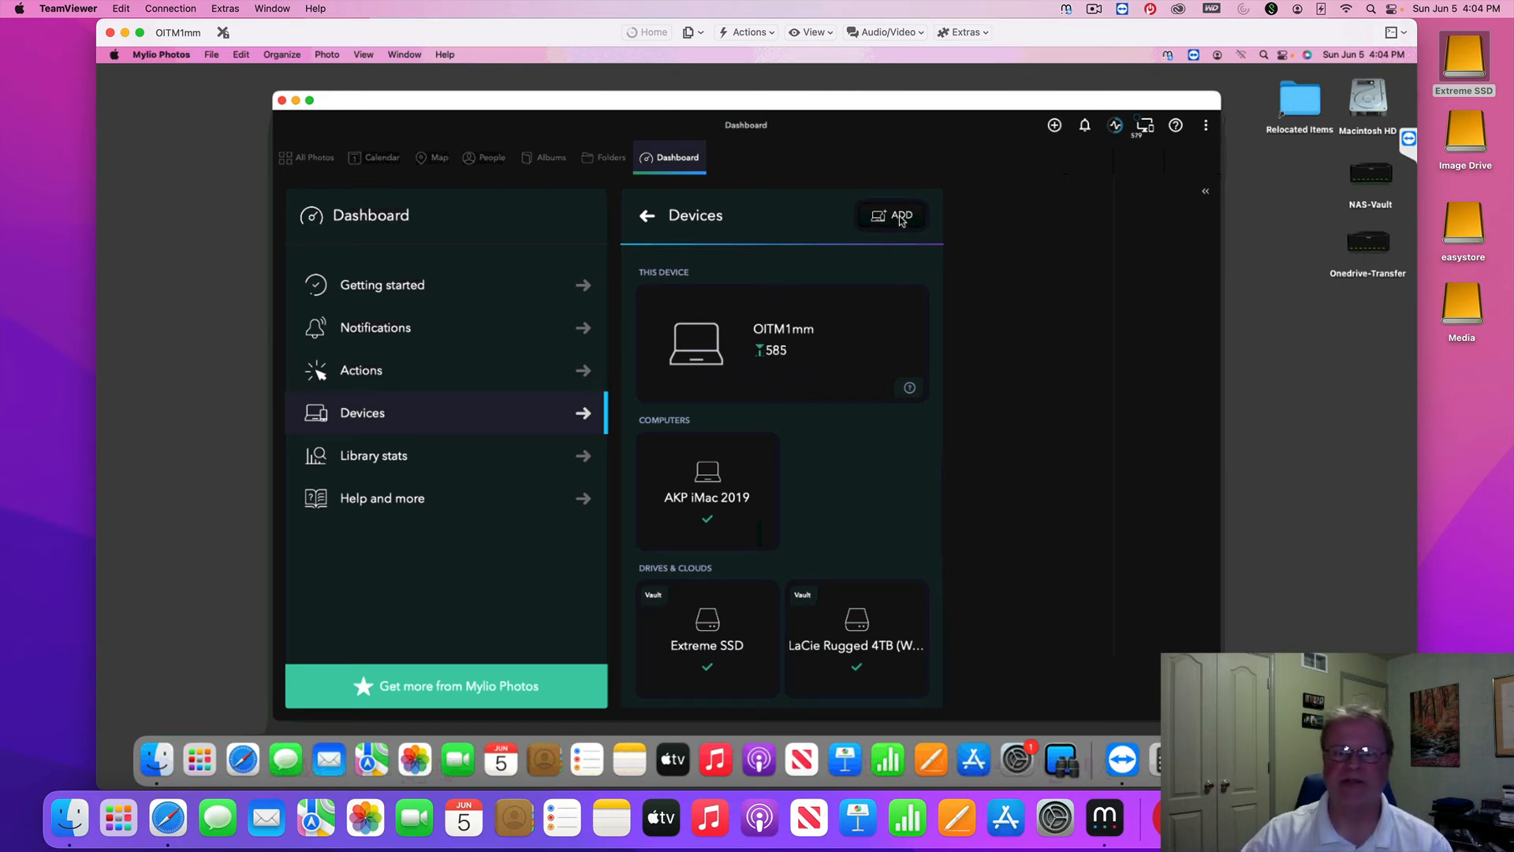
Add a new NAS device from Devices and continue to choosing its location
left_click(902, 218)
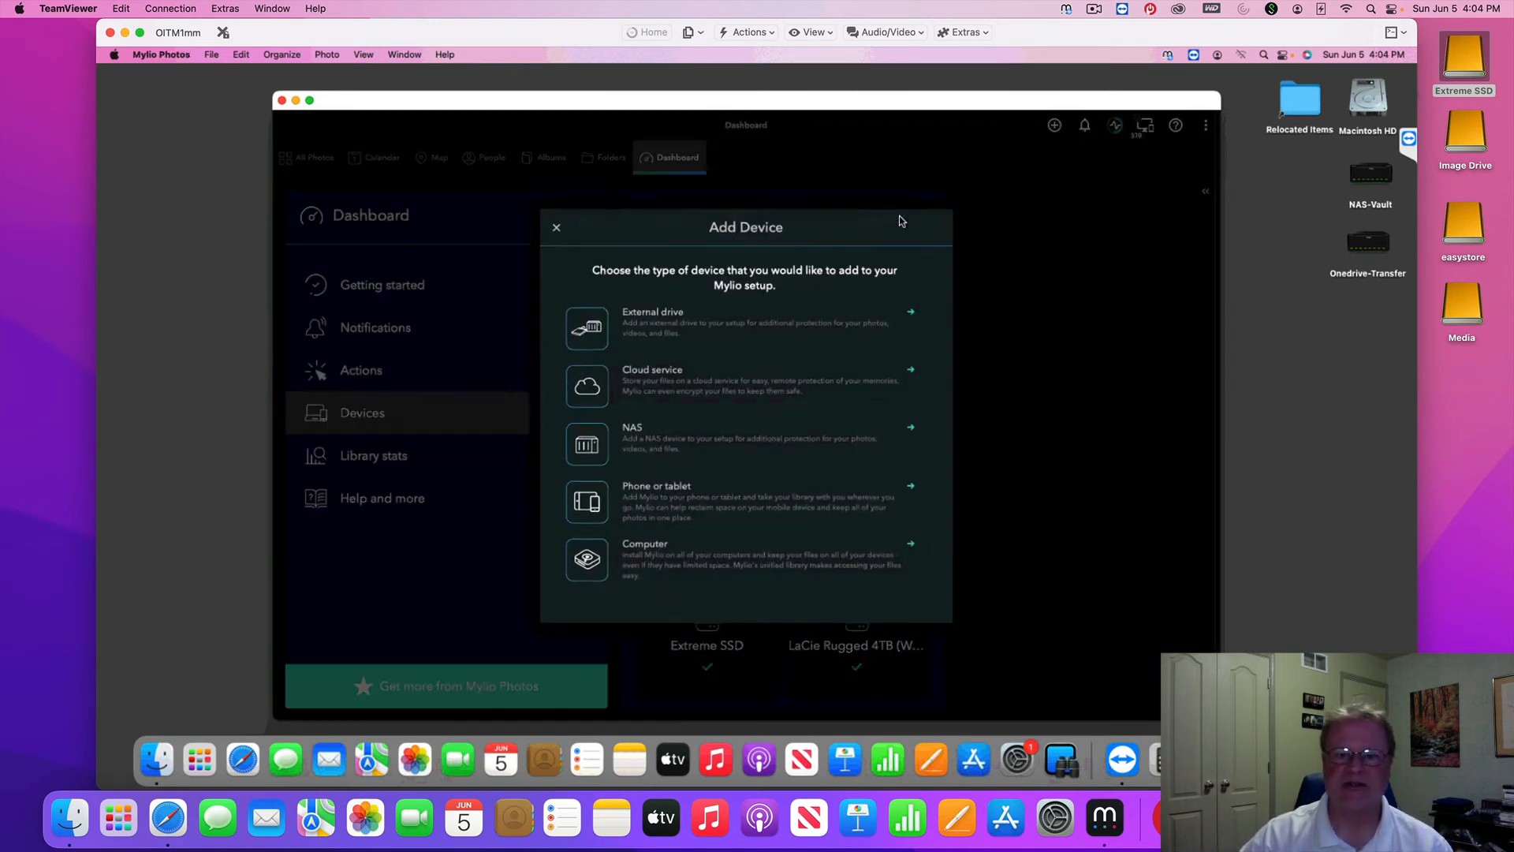
left_click(629, 448)
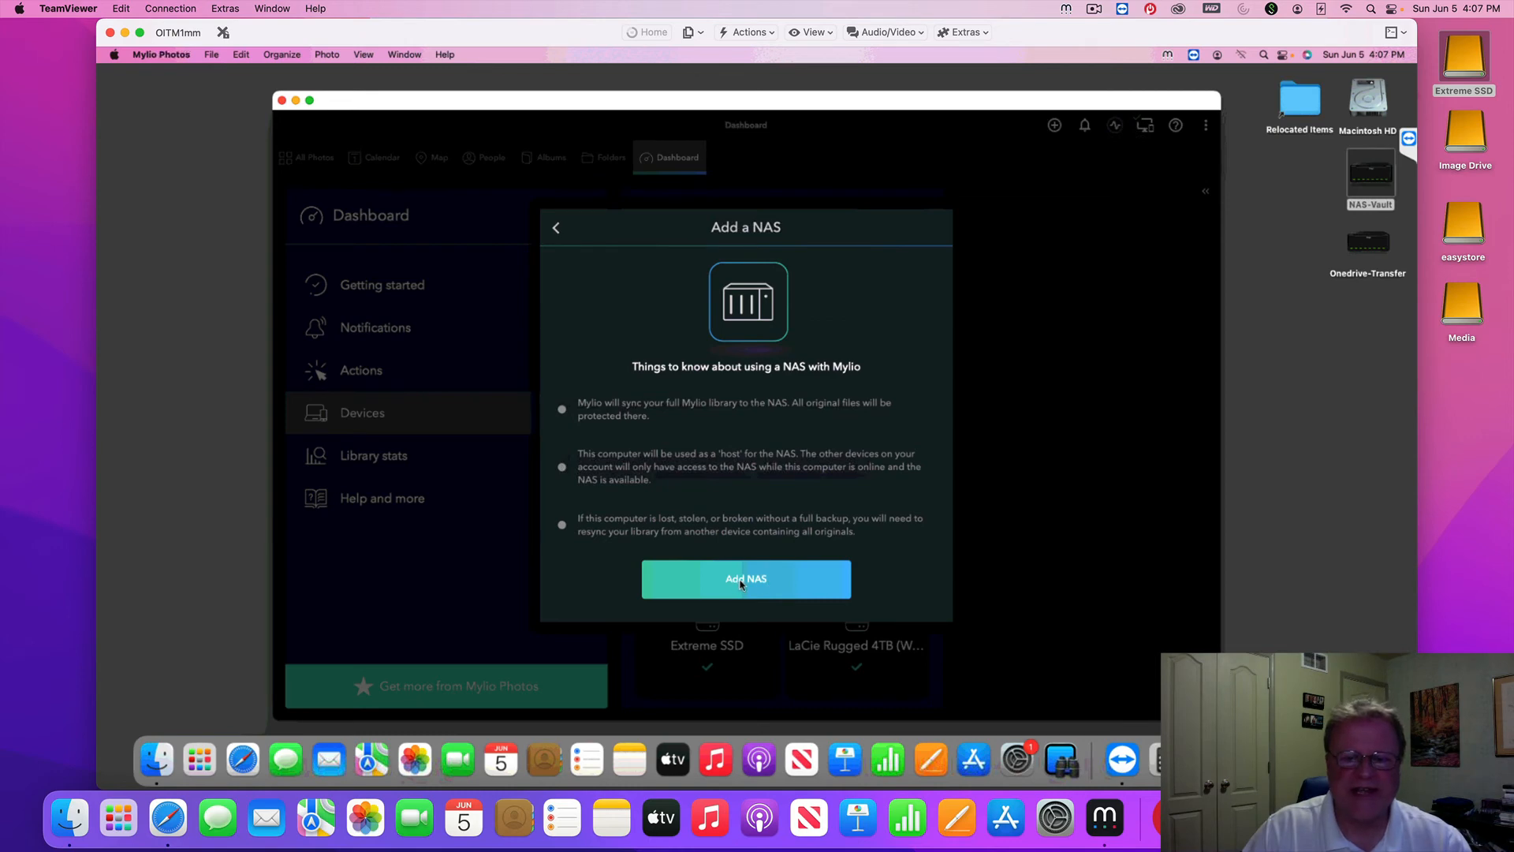
left_click(741, 584)
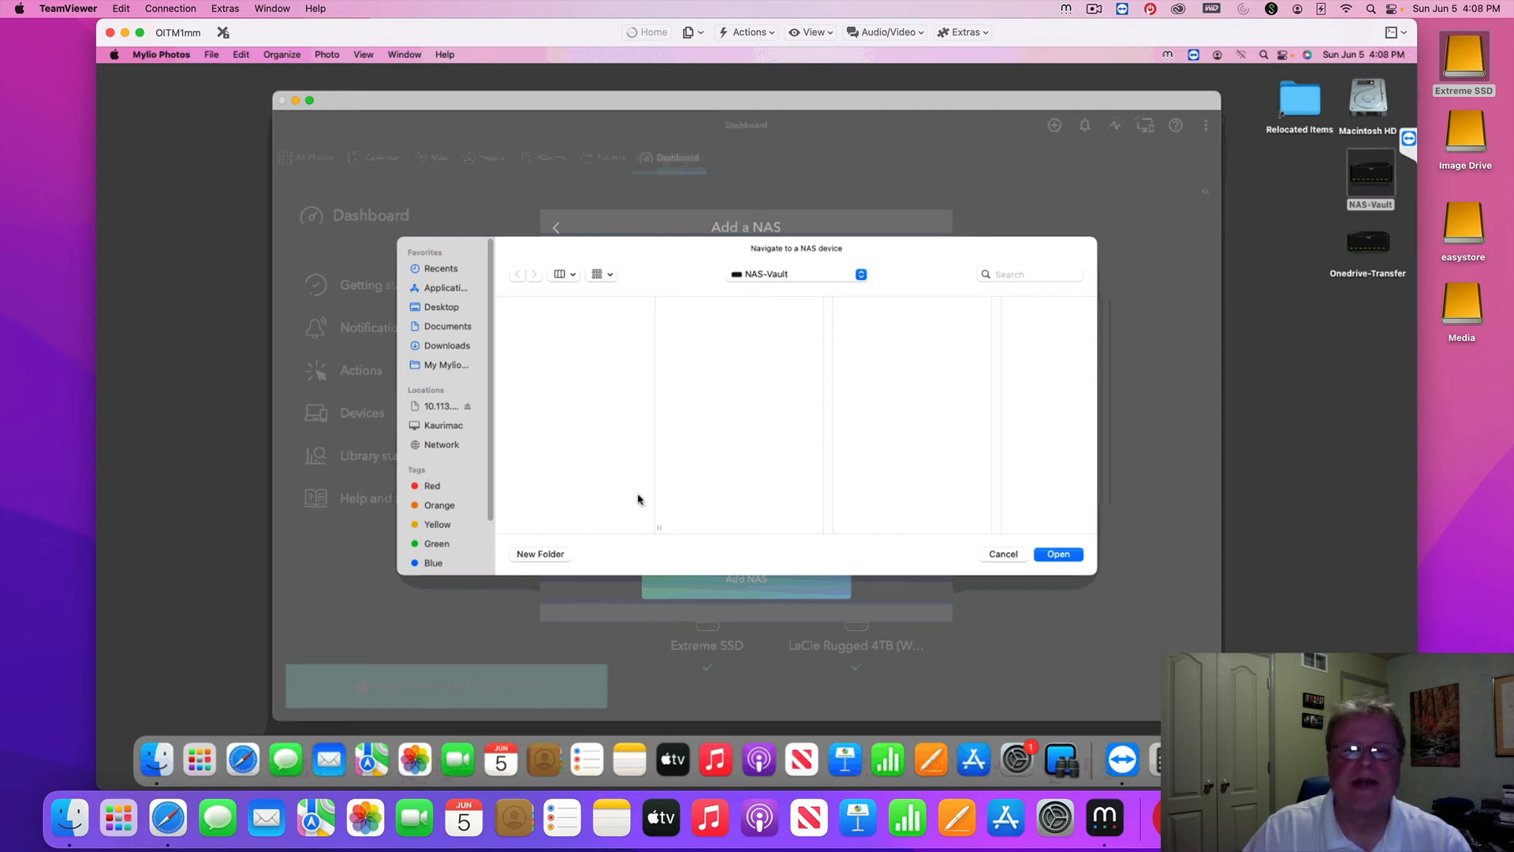
Create a 'My Mylio Nas' folder on NAS-Vault and use it as the NAS vault
left_click(538, 555)
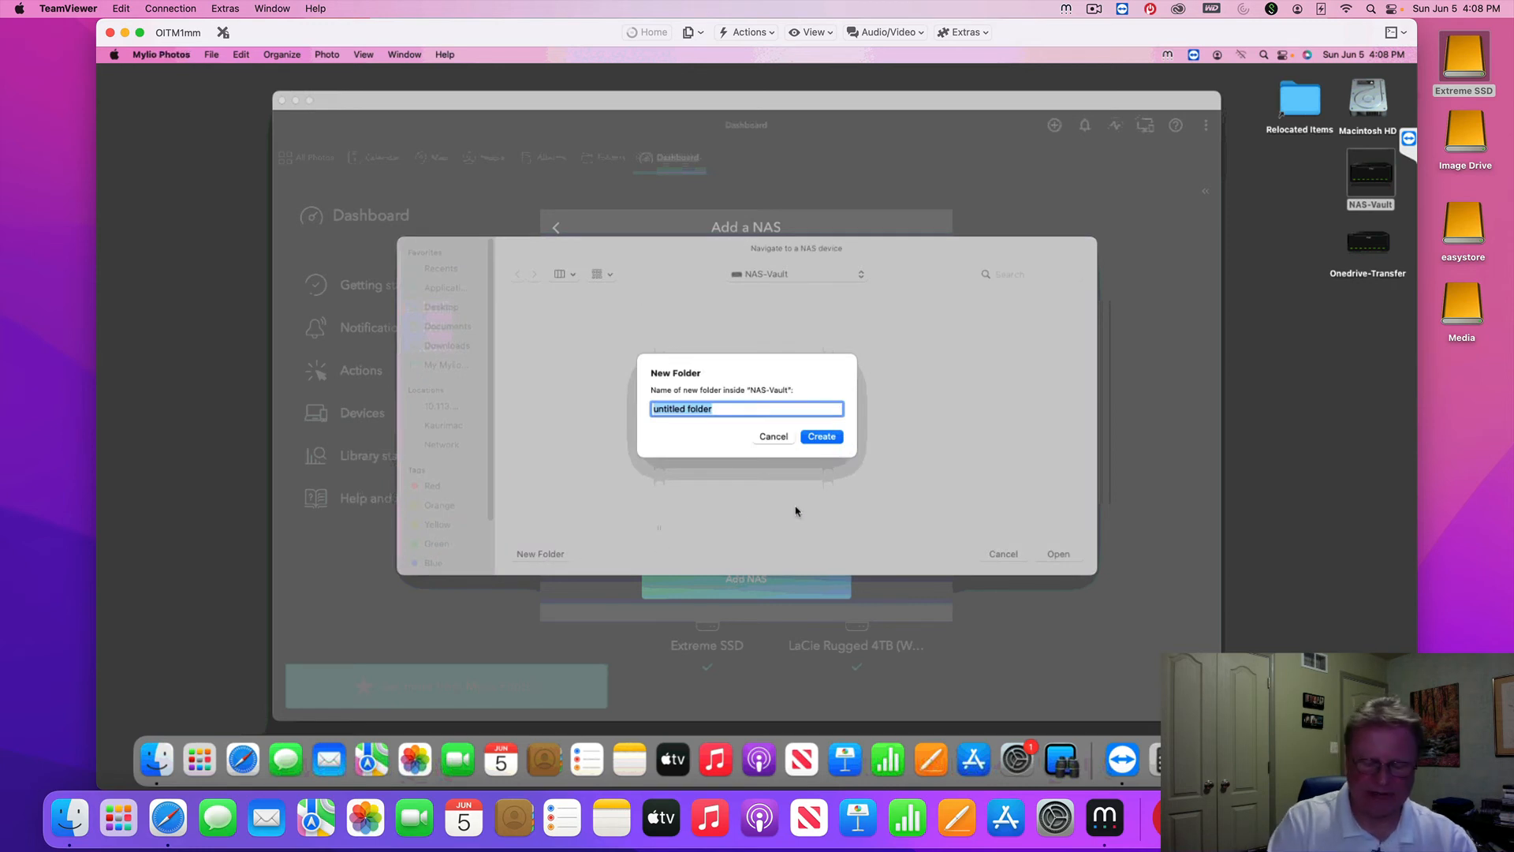
type("My")
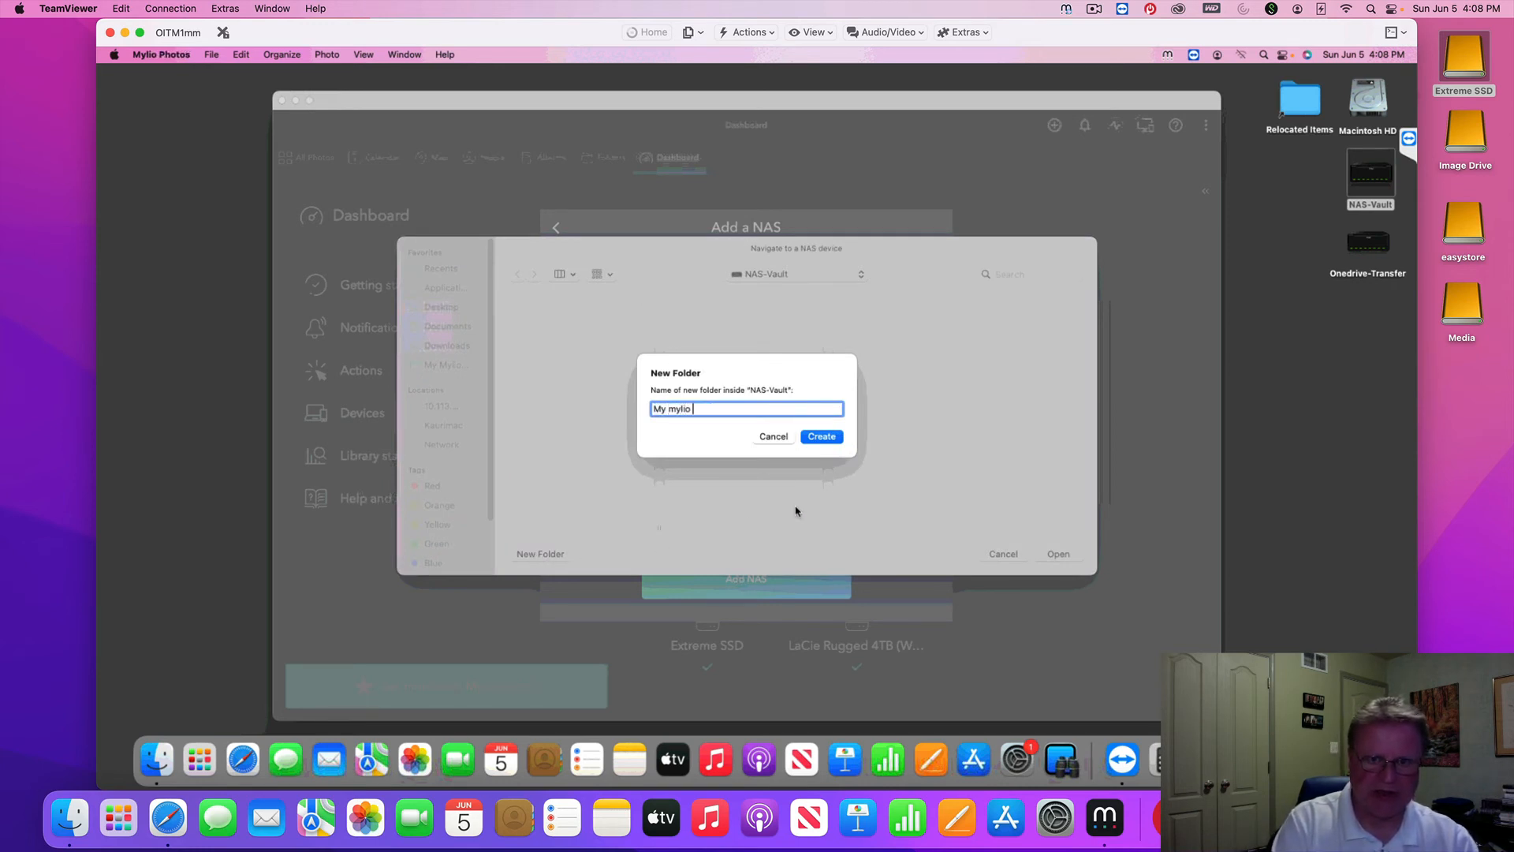
type(" mylio")
key("BackSpace")
key("BackSpace")
key("BackSpace")
key("BackSpace")
type("M")
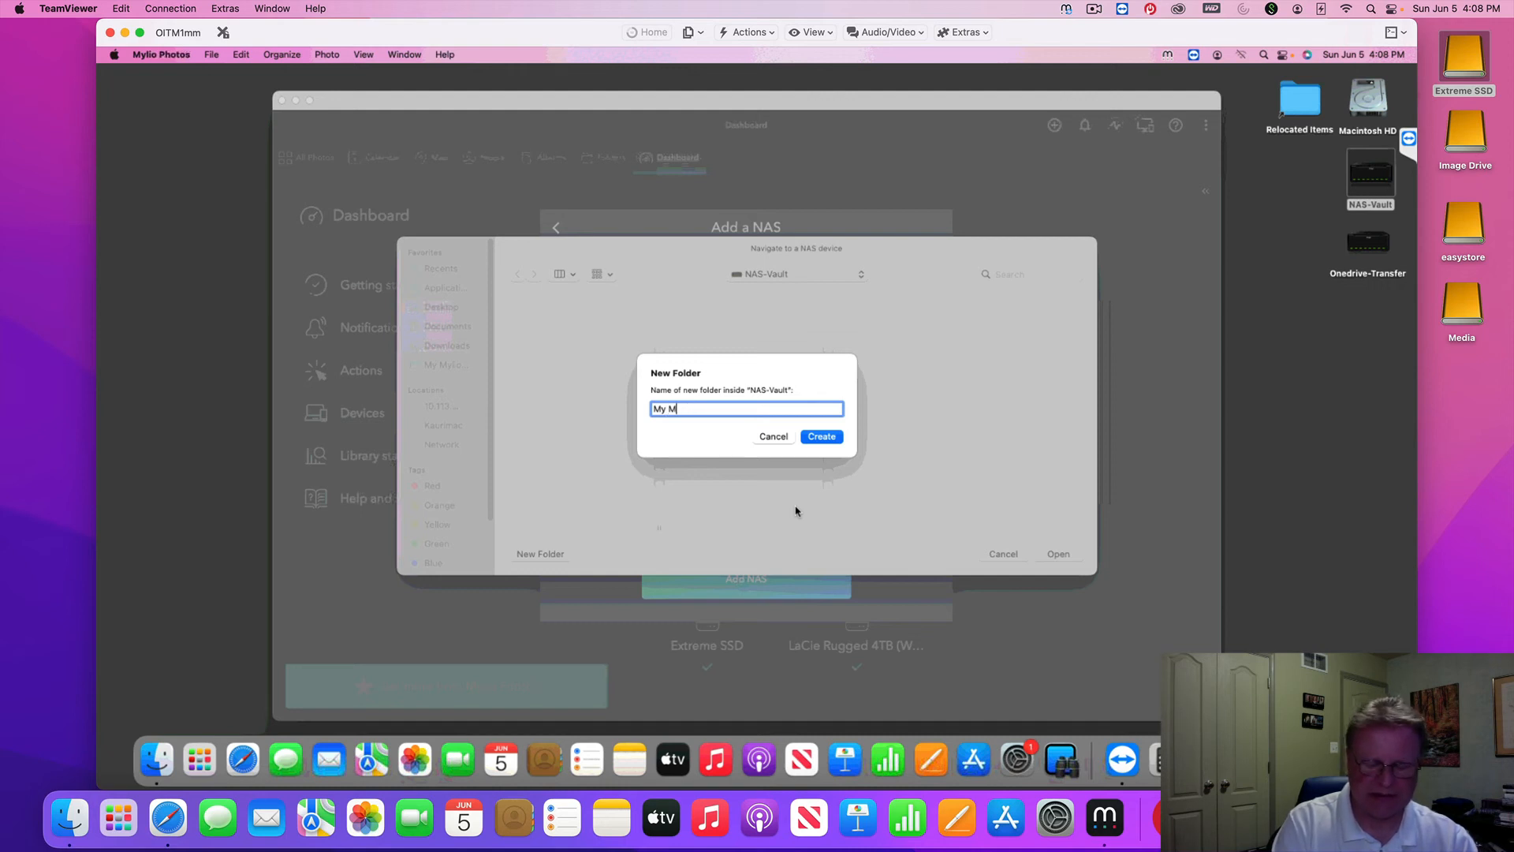
type("ylio Nas")
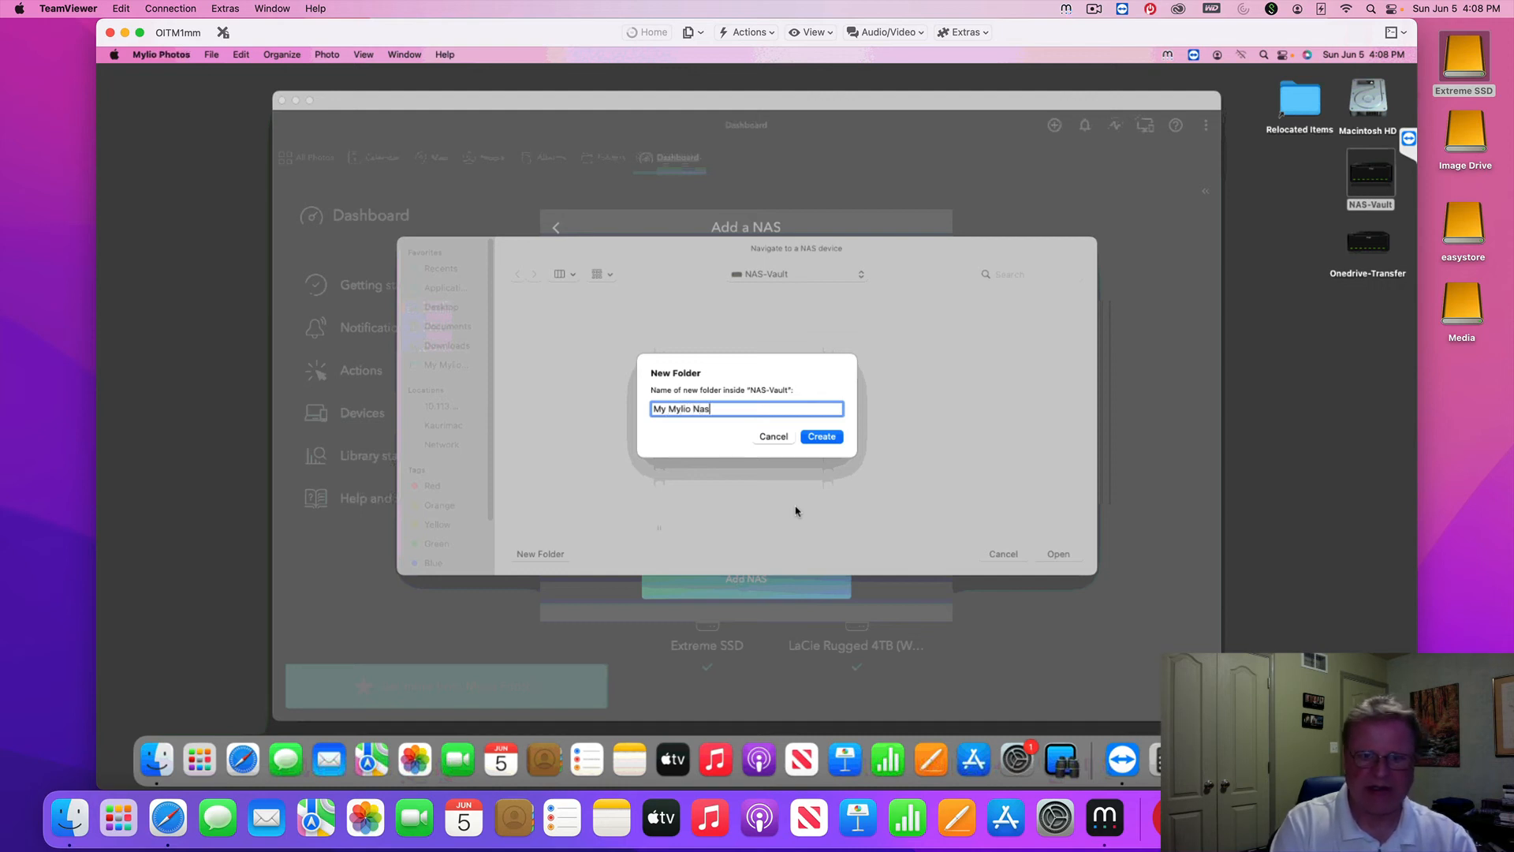
key("Return")
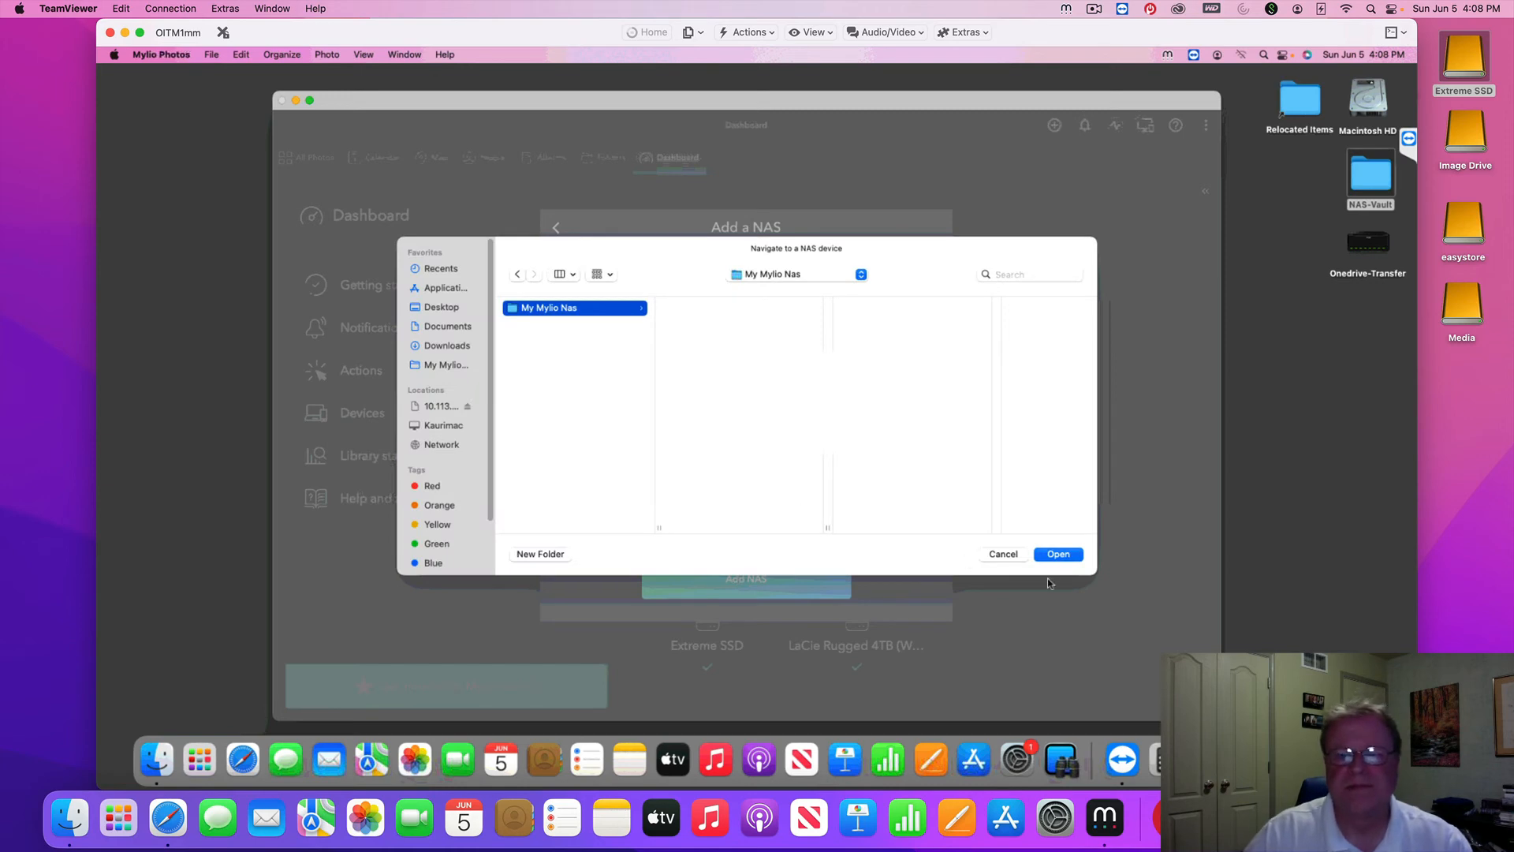
left_click(1059, 554)
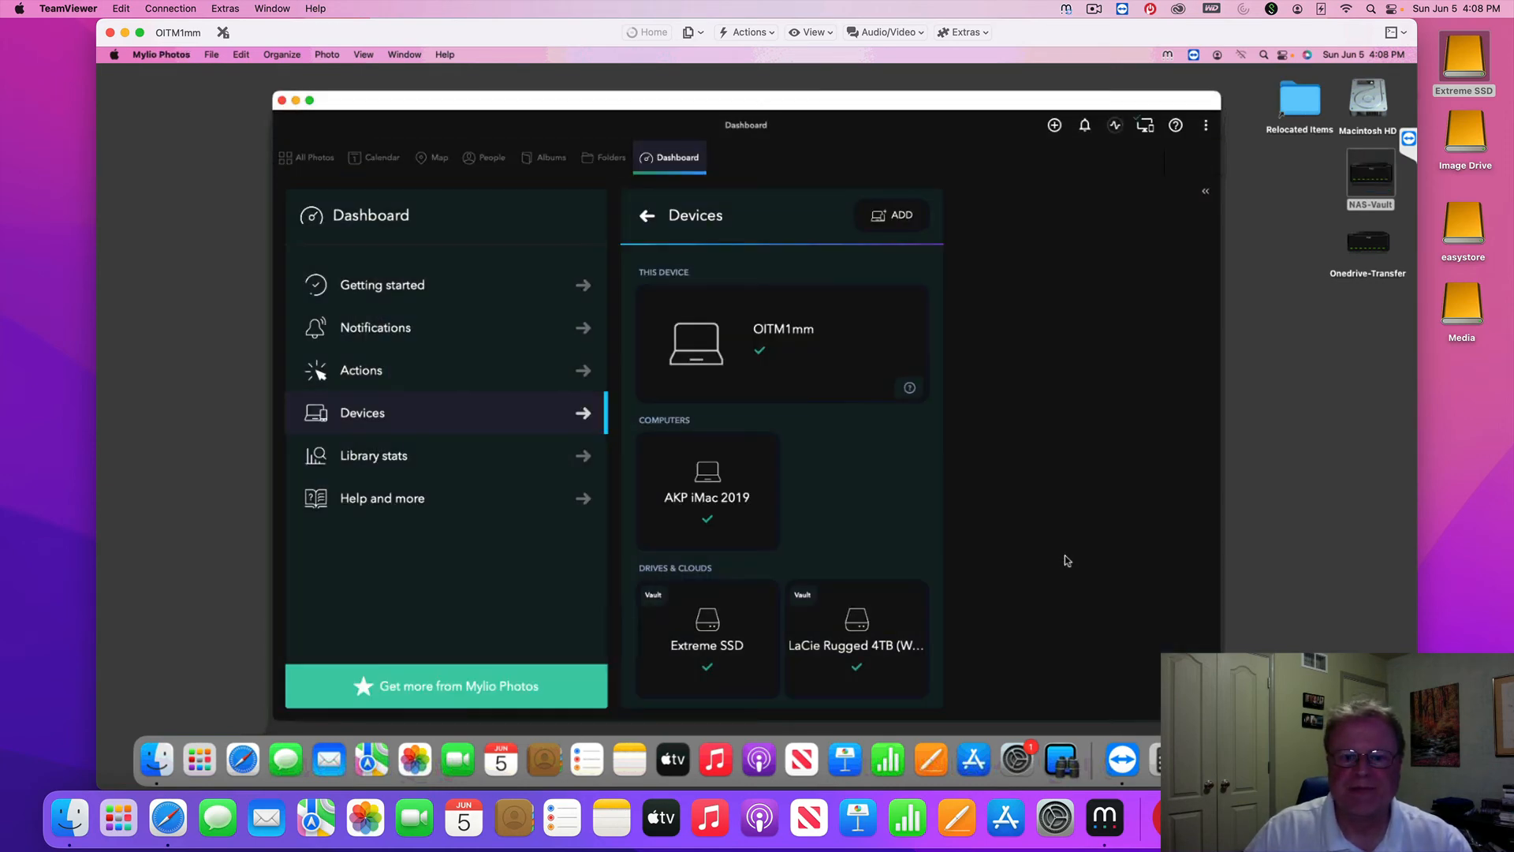
scroll(832, 510, "down", 3)
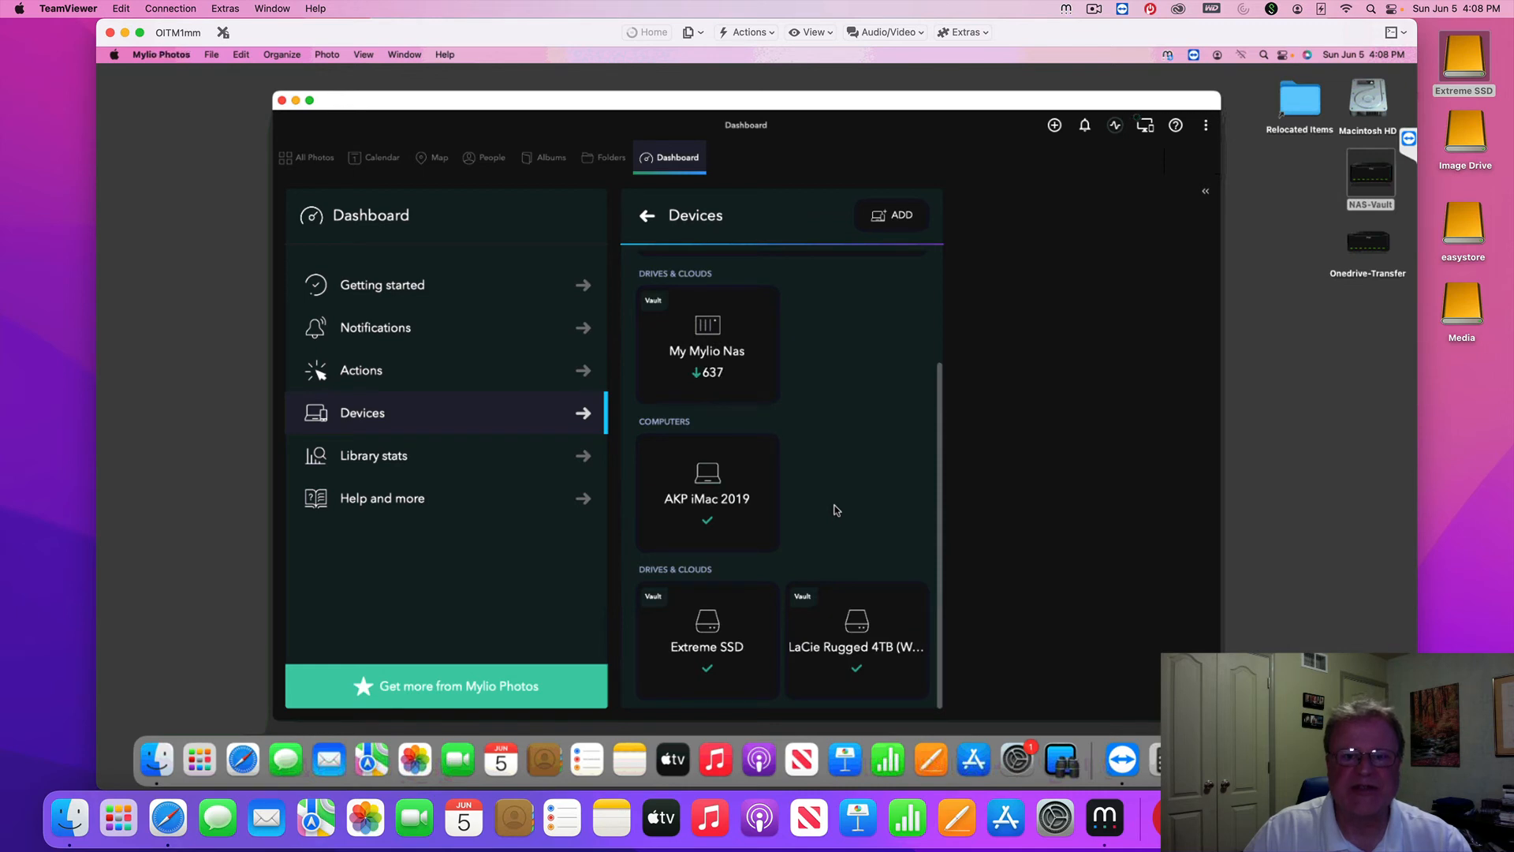
Watch the My Mylio Nas vault sync in Devices until 449 items remain
scroll(837, 511, "up", 2)
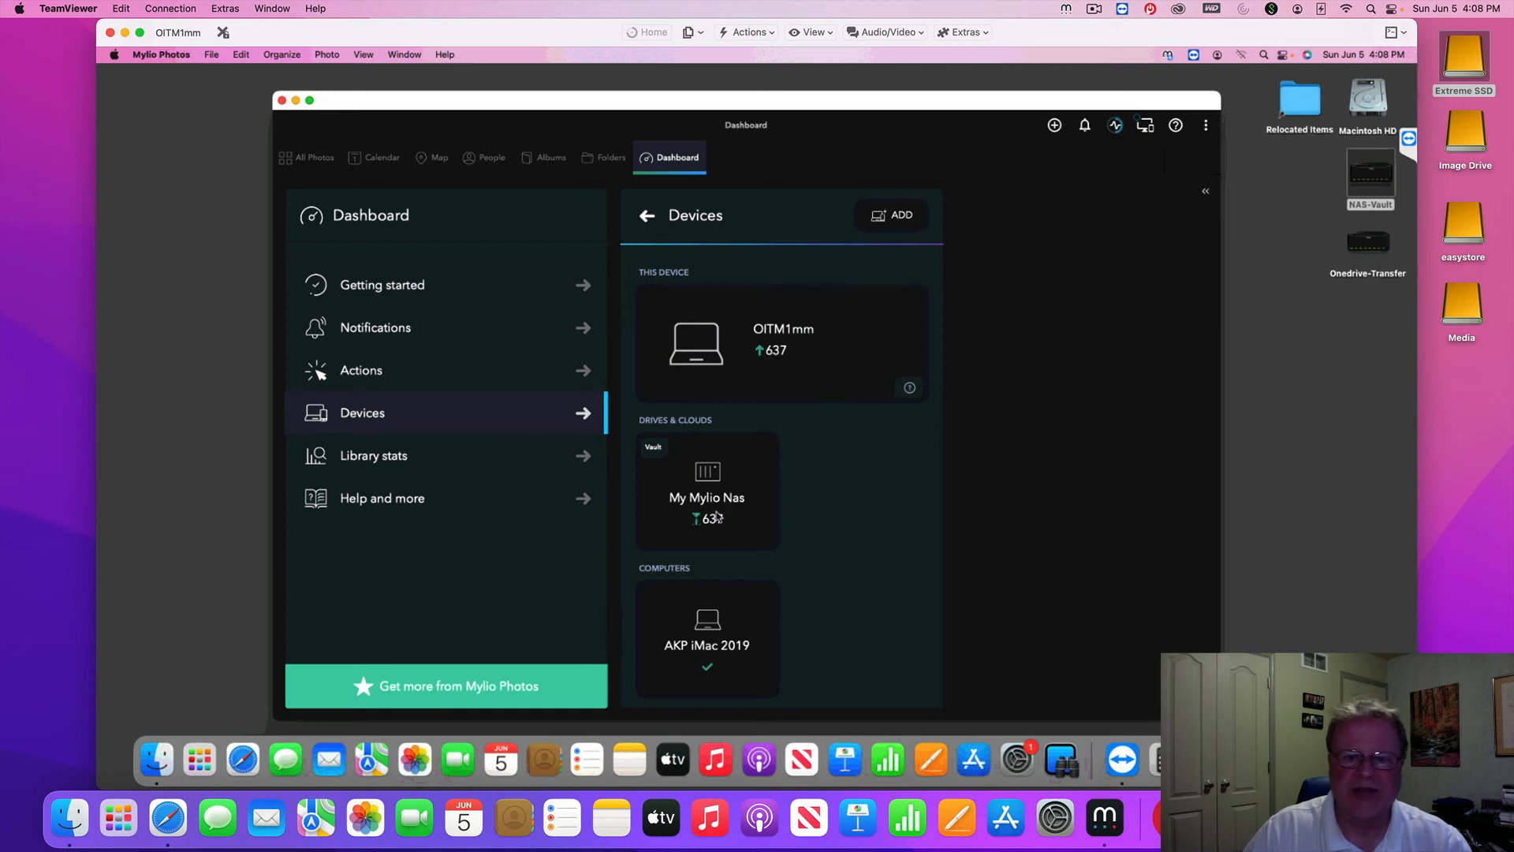
scroll(720, 530, "down", 1)
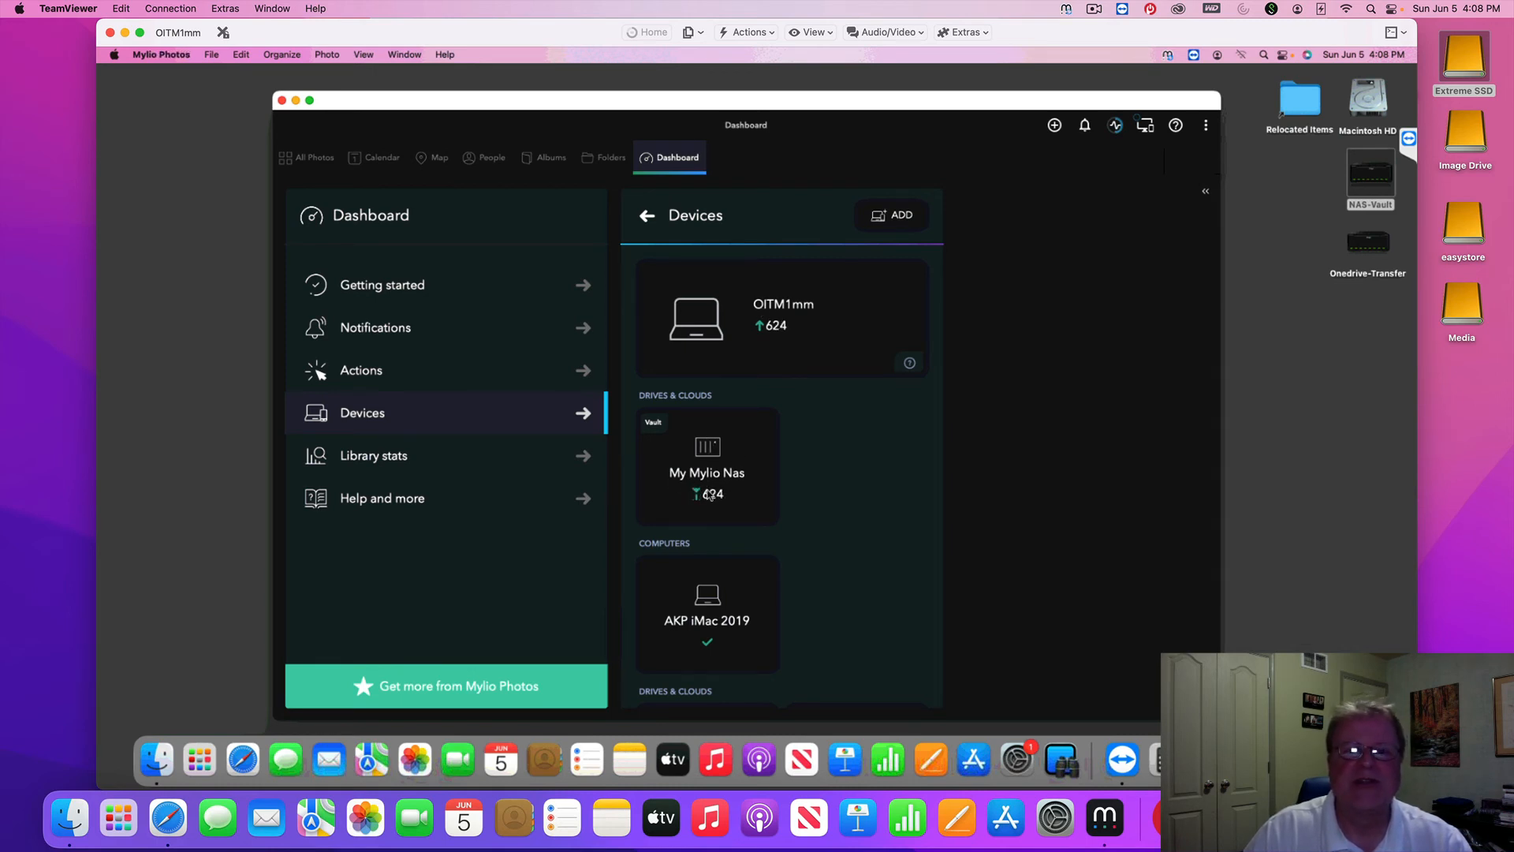
left_click(366, 373)
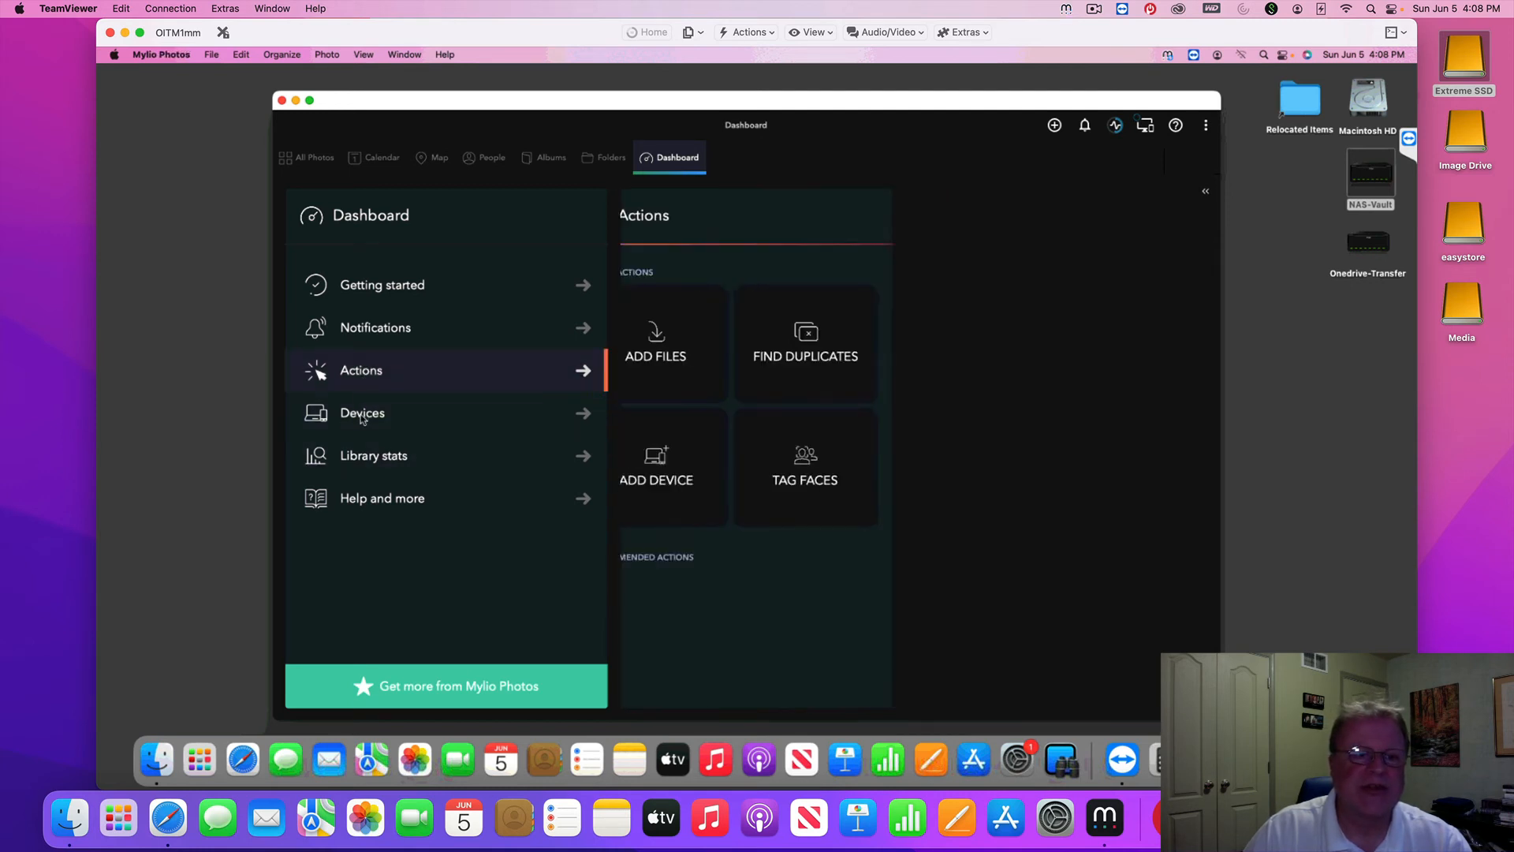
left_click(365, 420)
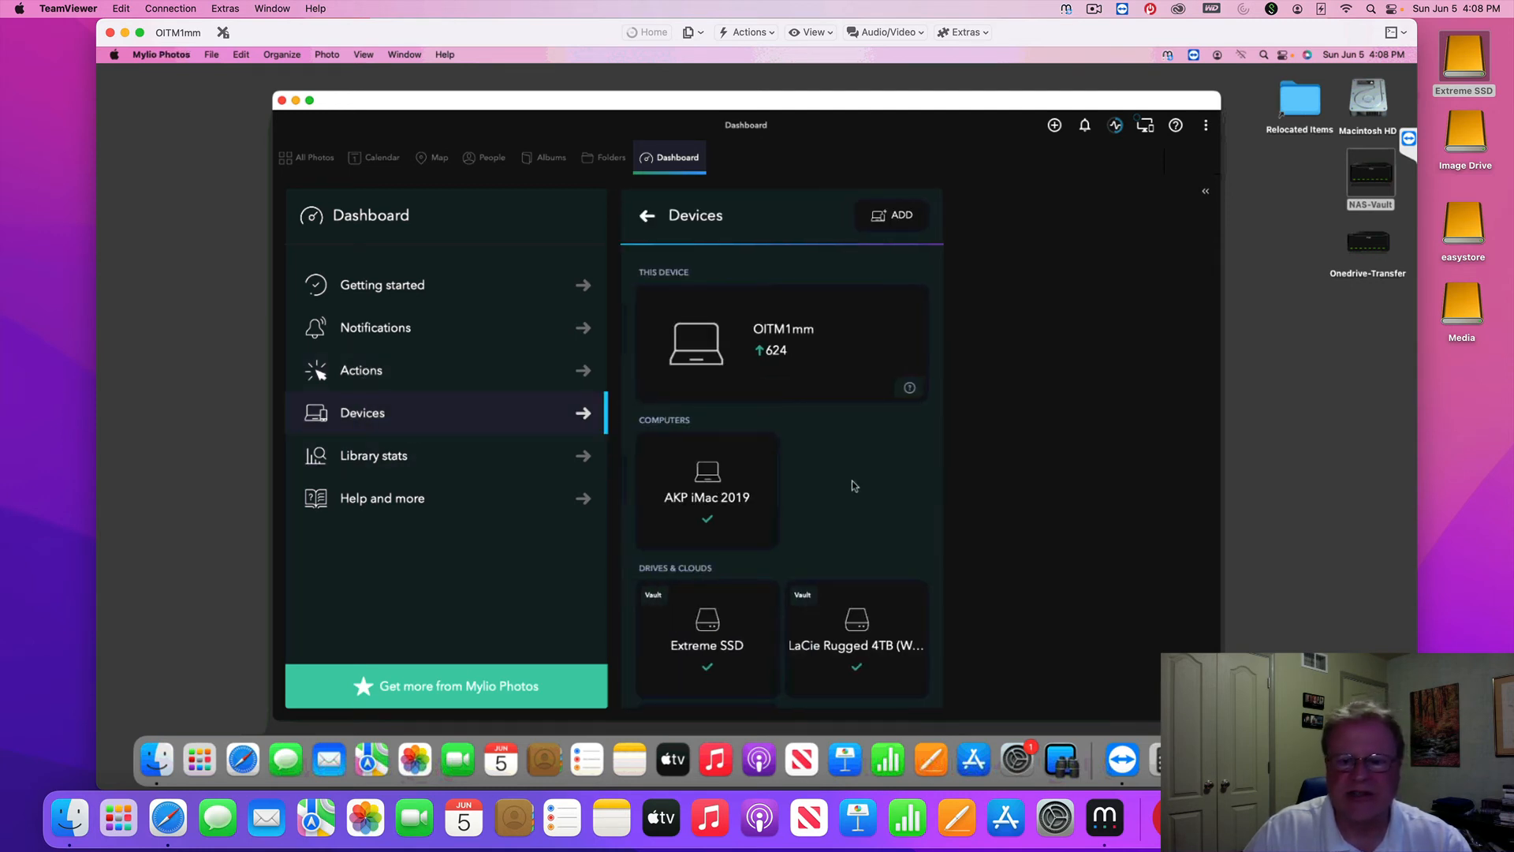
scroll(852, 485, "down", 3)
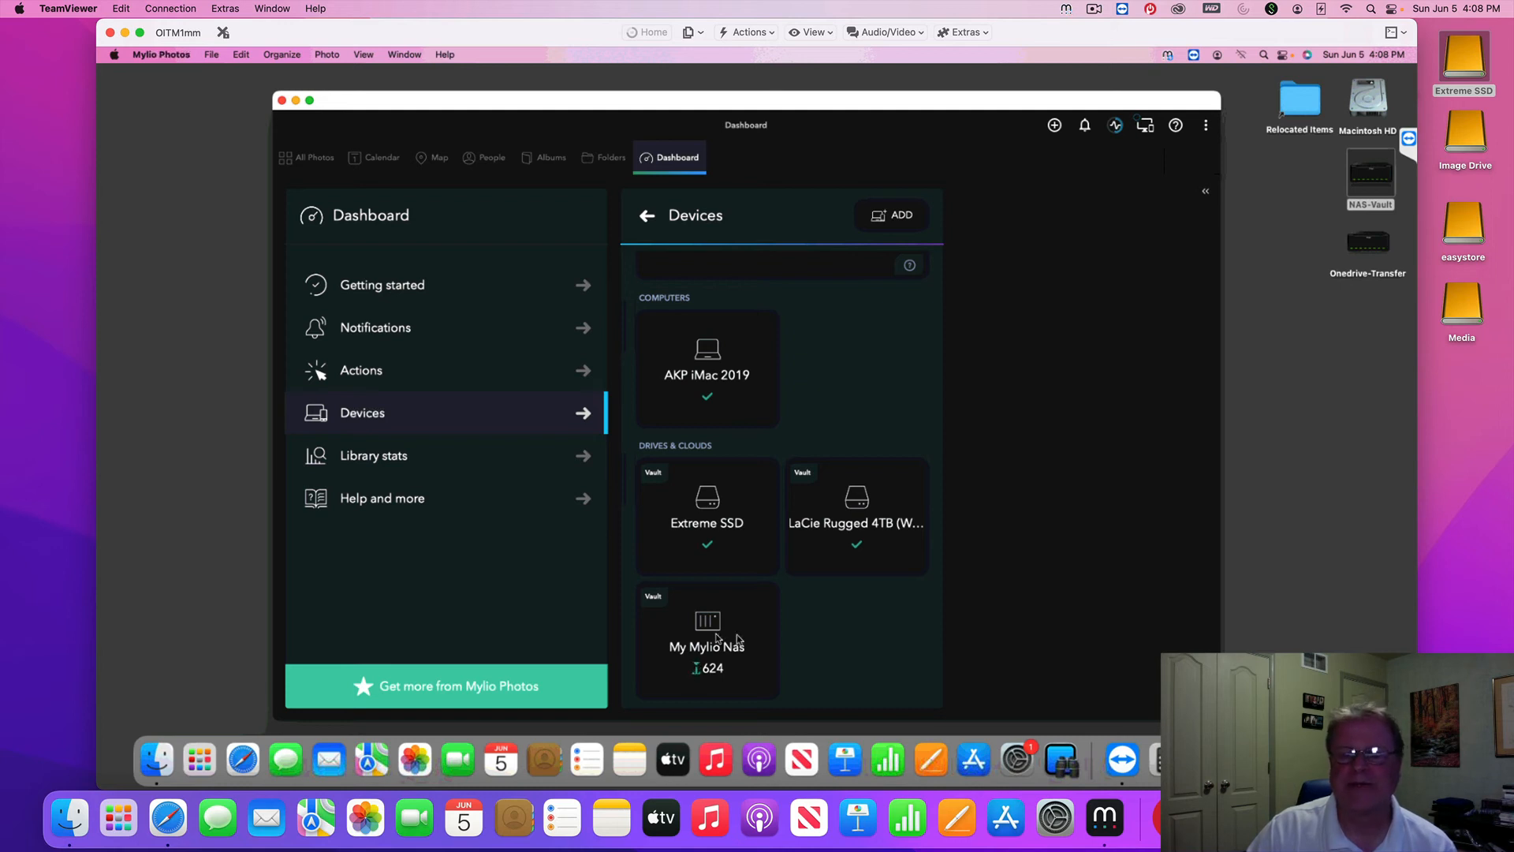
scroll(715, 631, "up", 2)
scroll(715, 629, "up", 1)
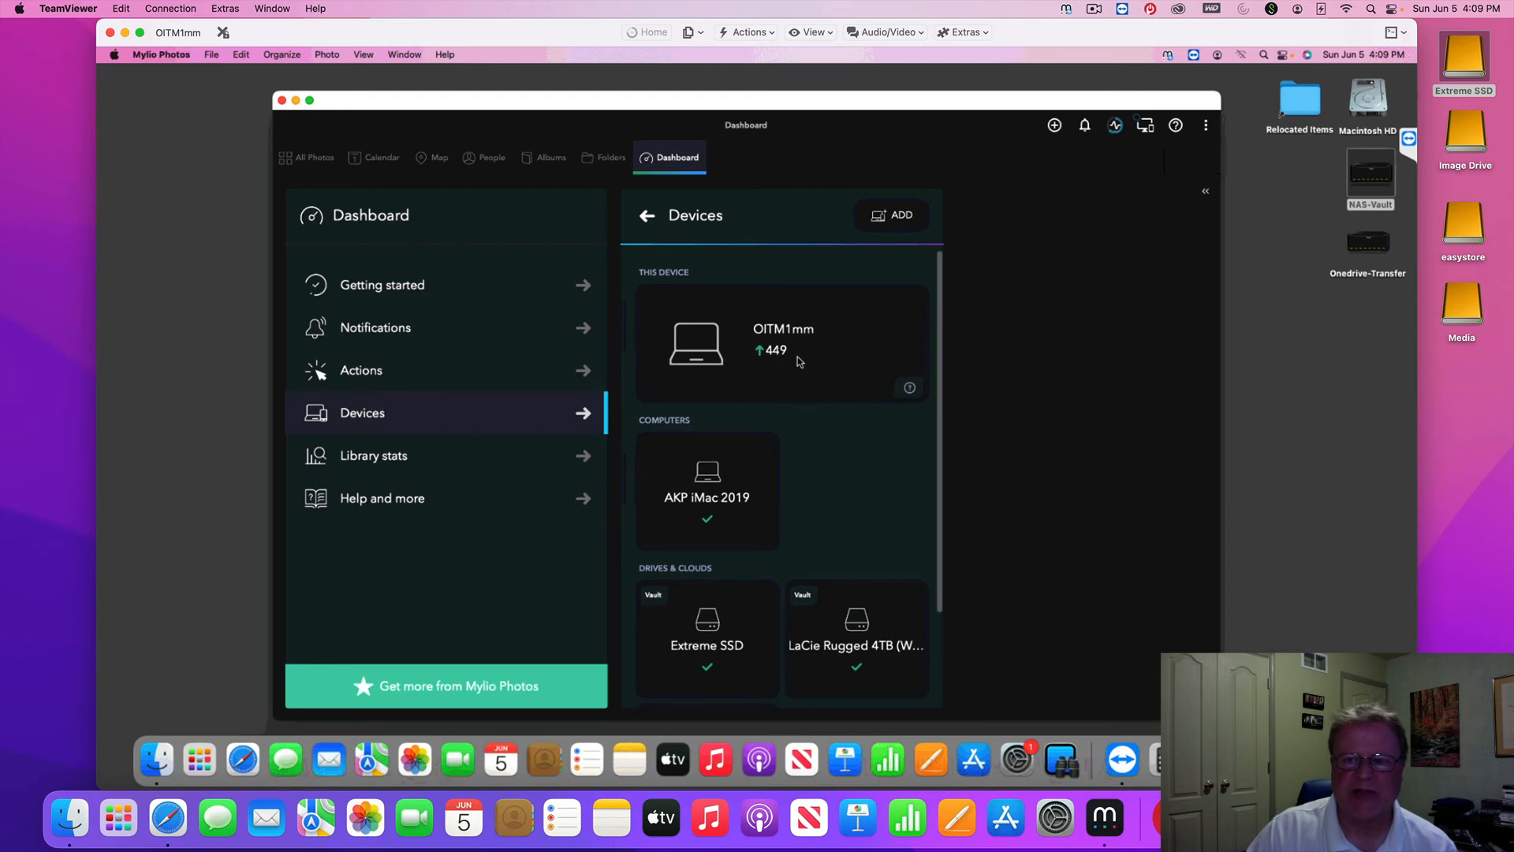
scroll(734, 517, "down", 3)
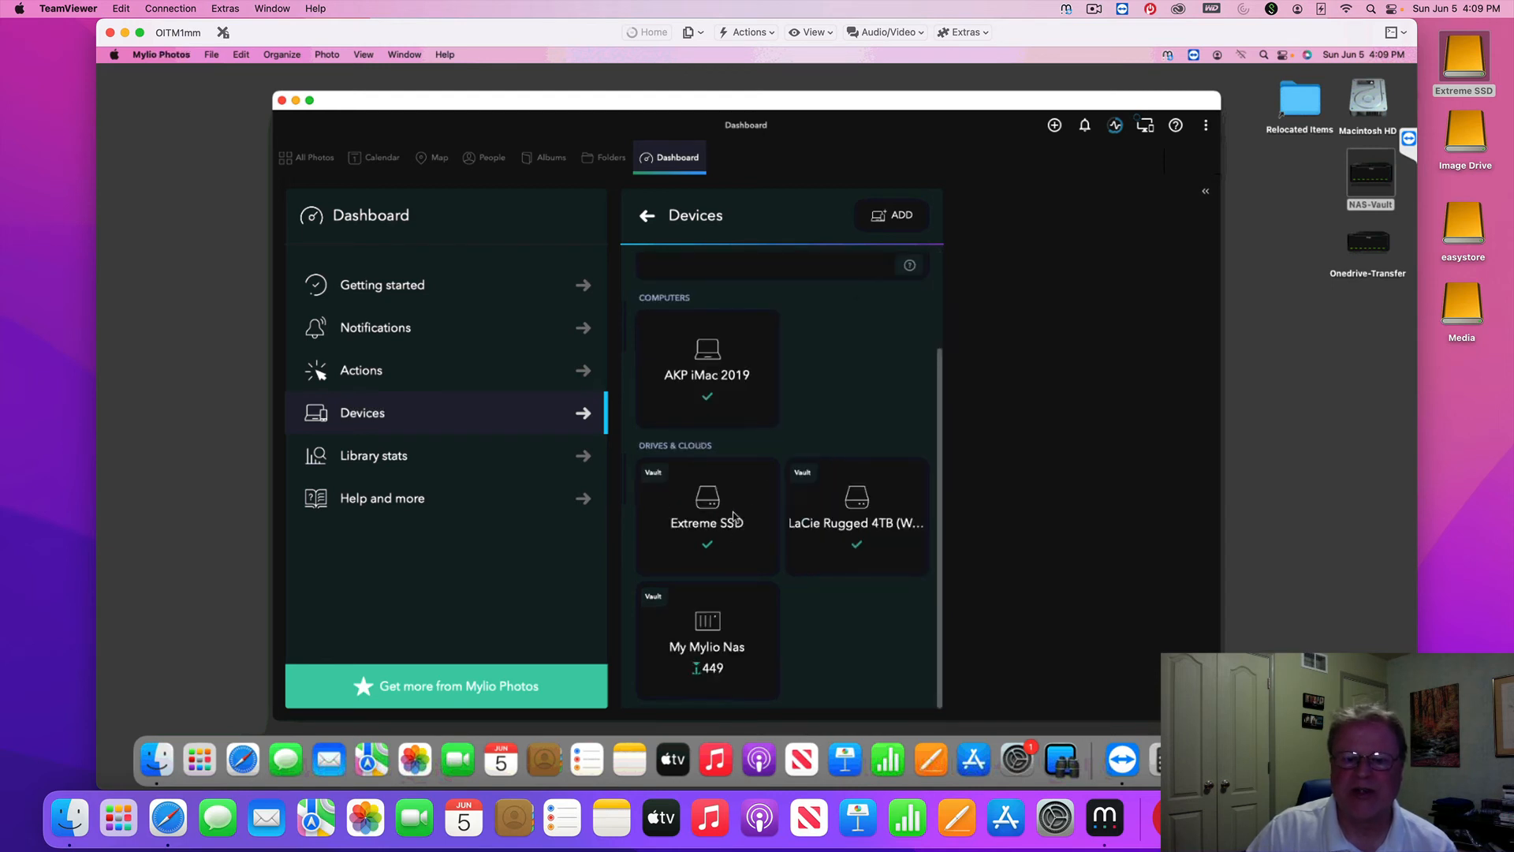
double_click(1384, 174)
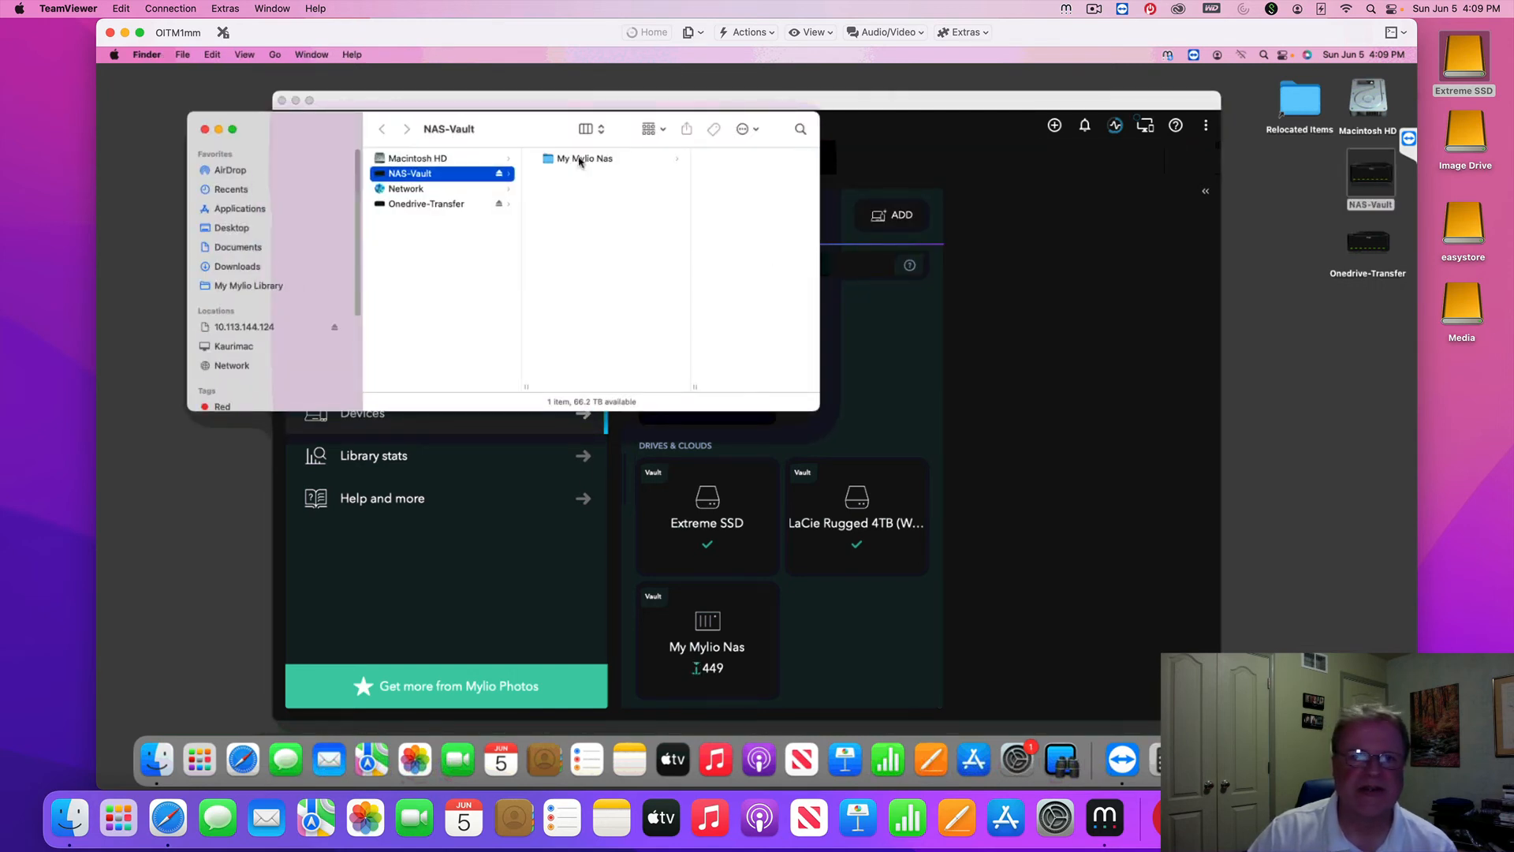
left_click(576, 157)
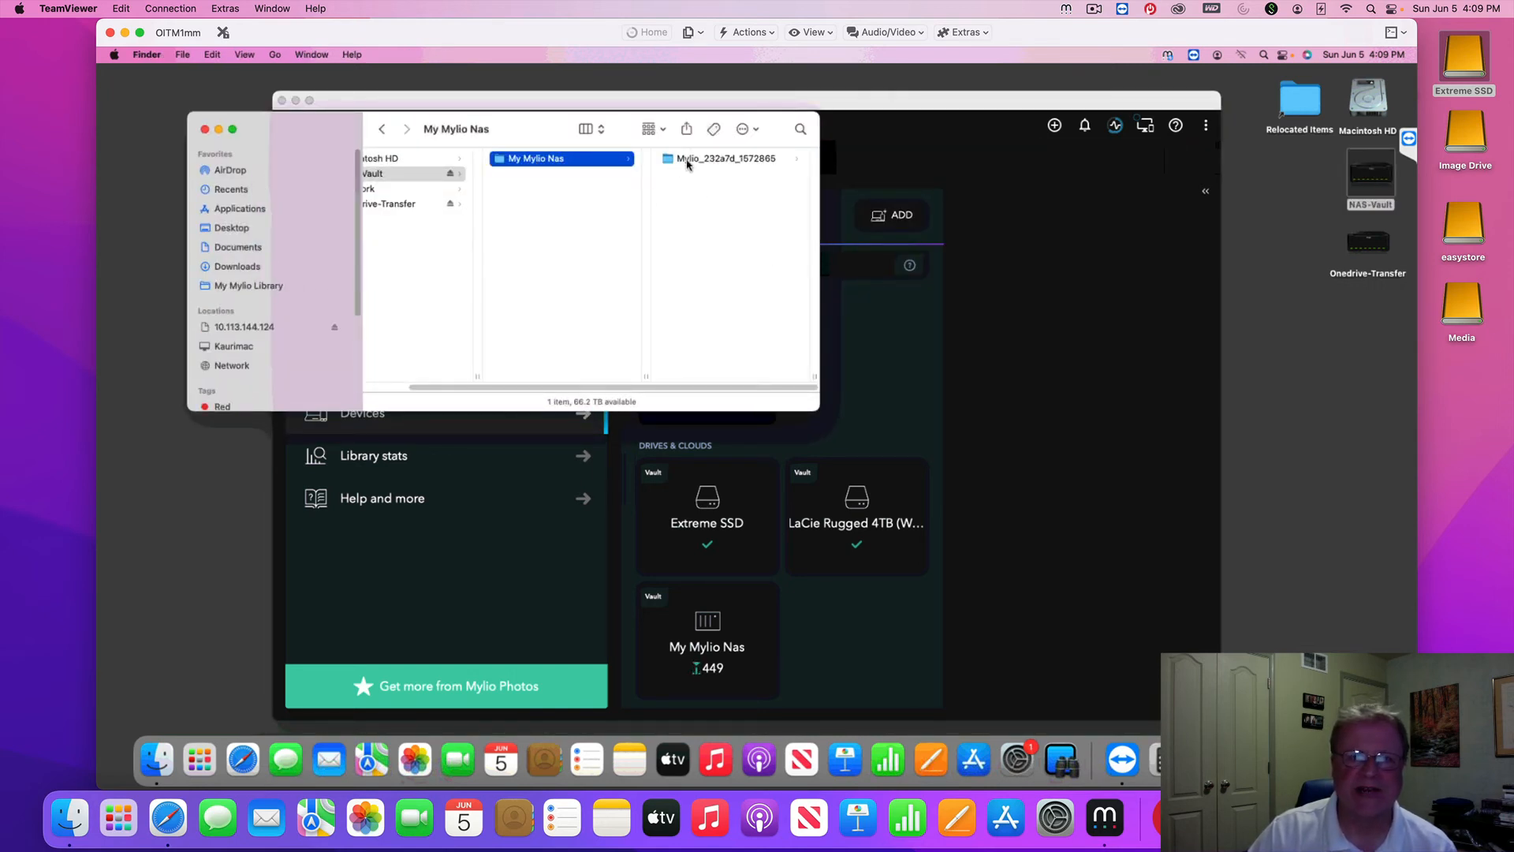
left_click(689, 161)
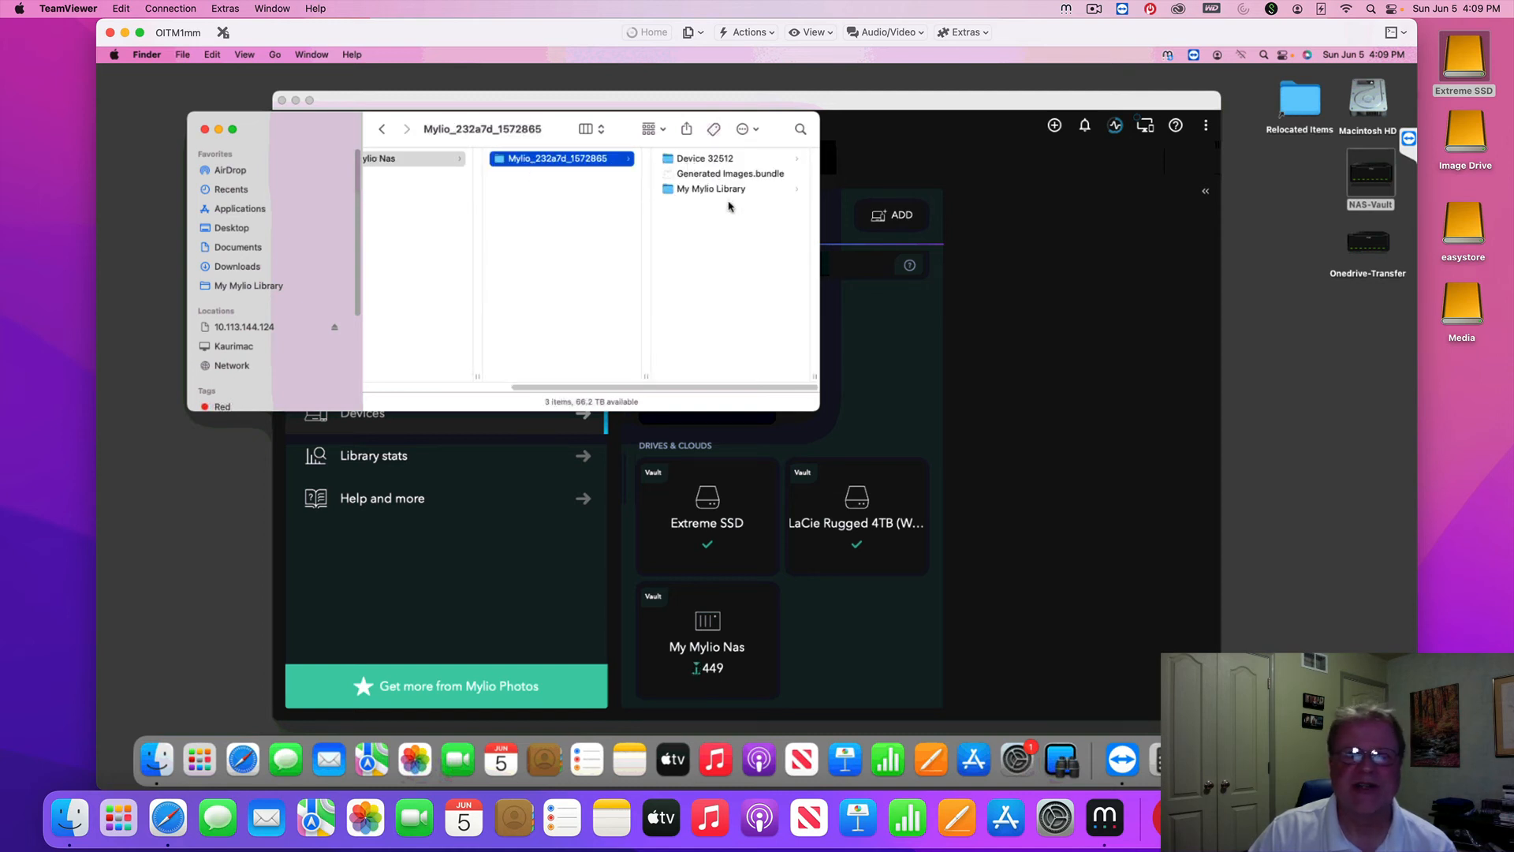
left_click(704, 190)
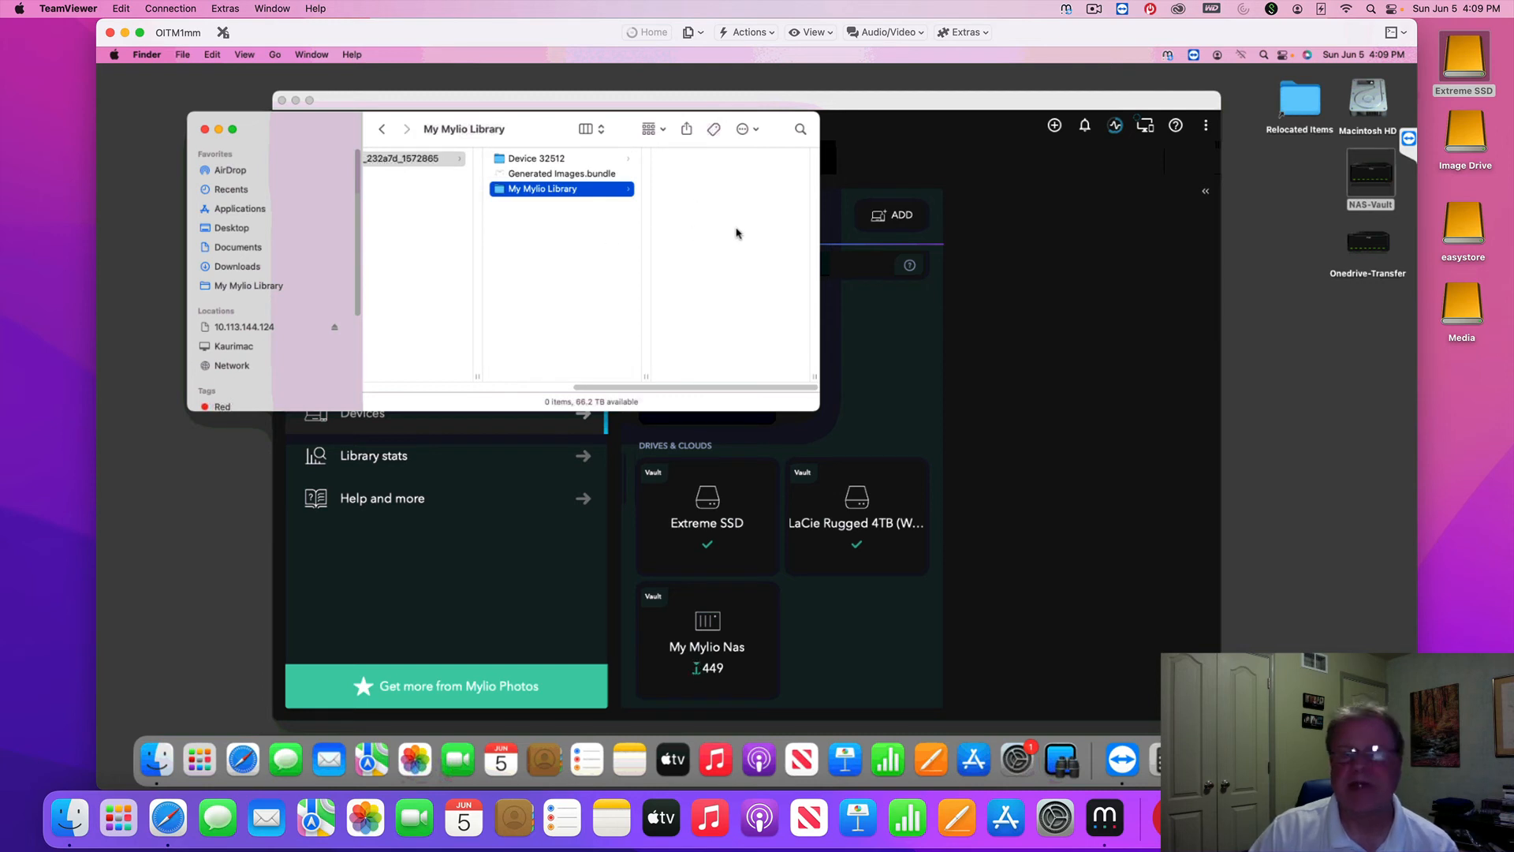
left_click(540, 163)
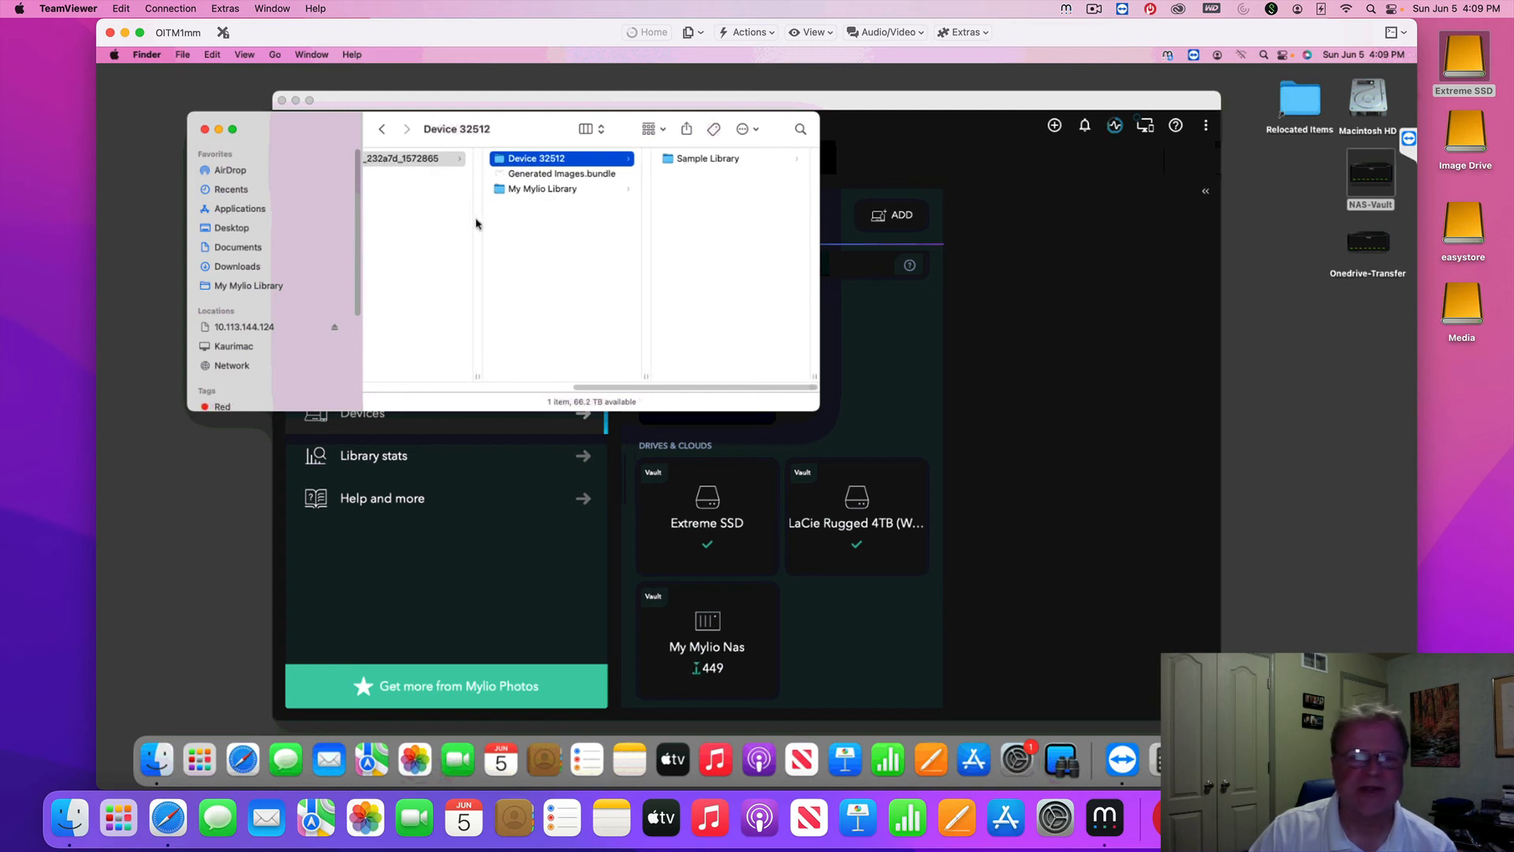
left_click(204, 130)
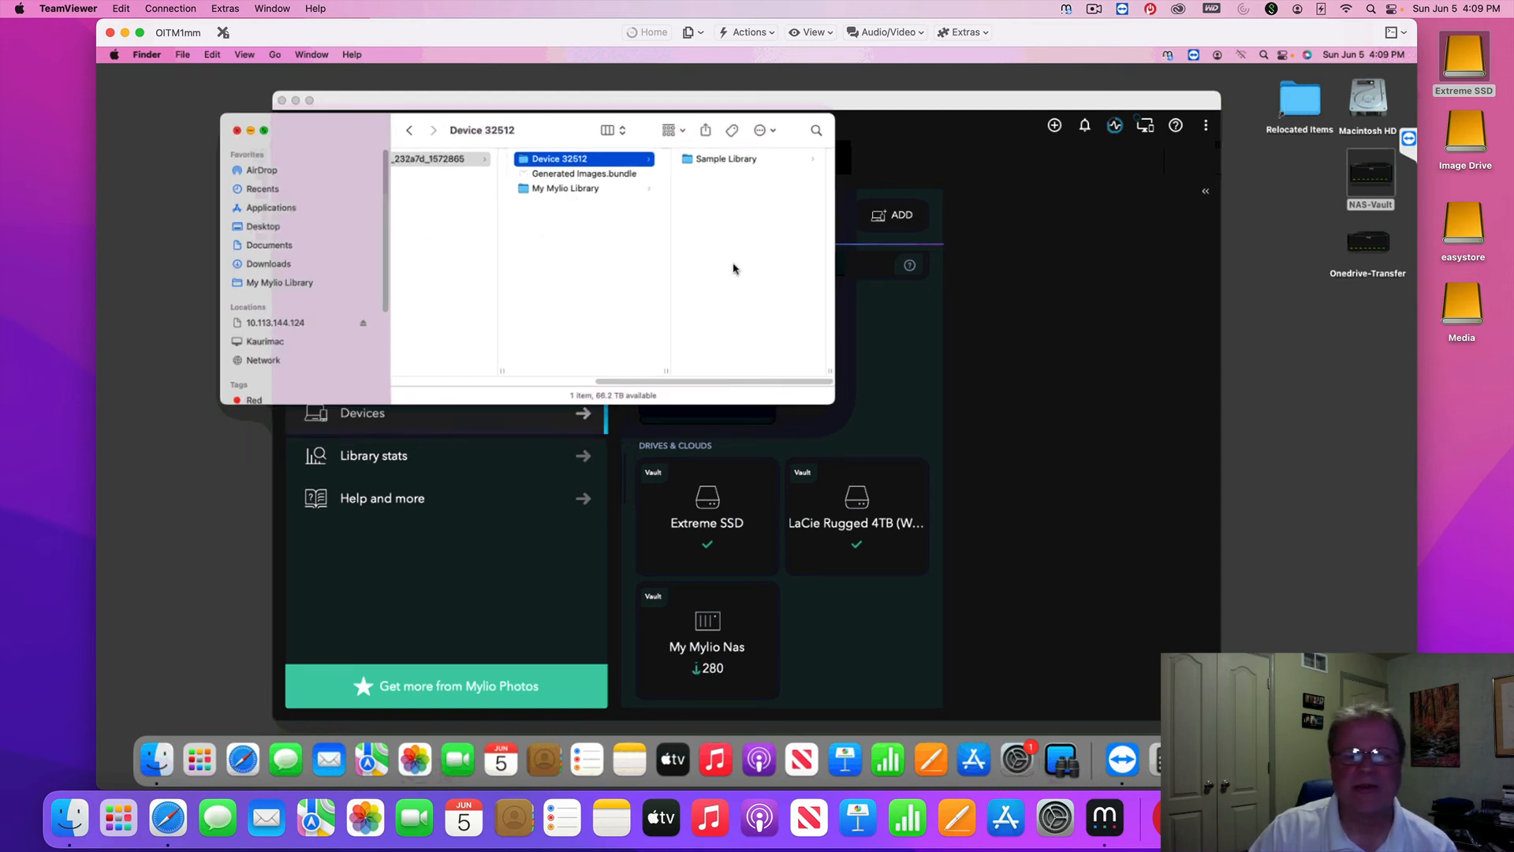
left_click(839, 366)
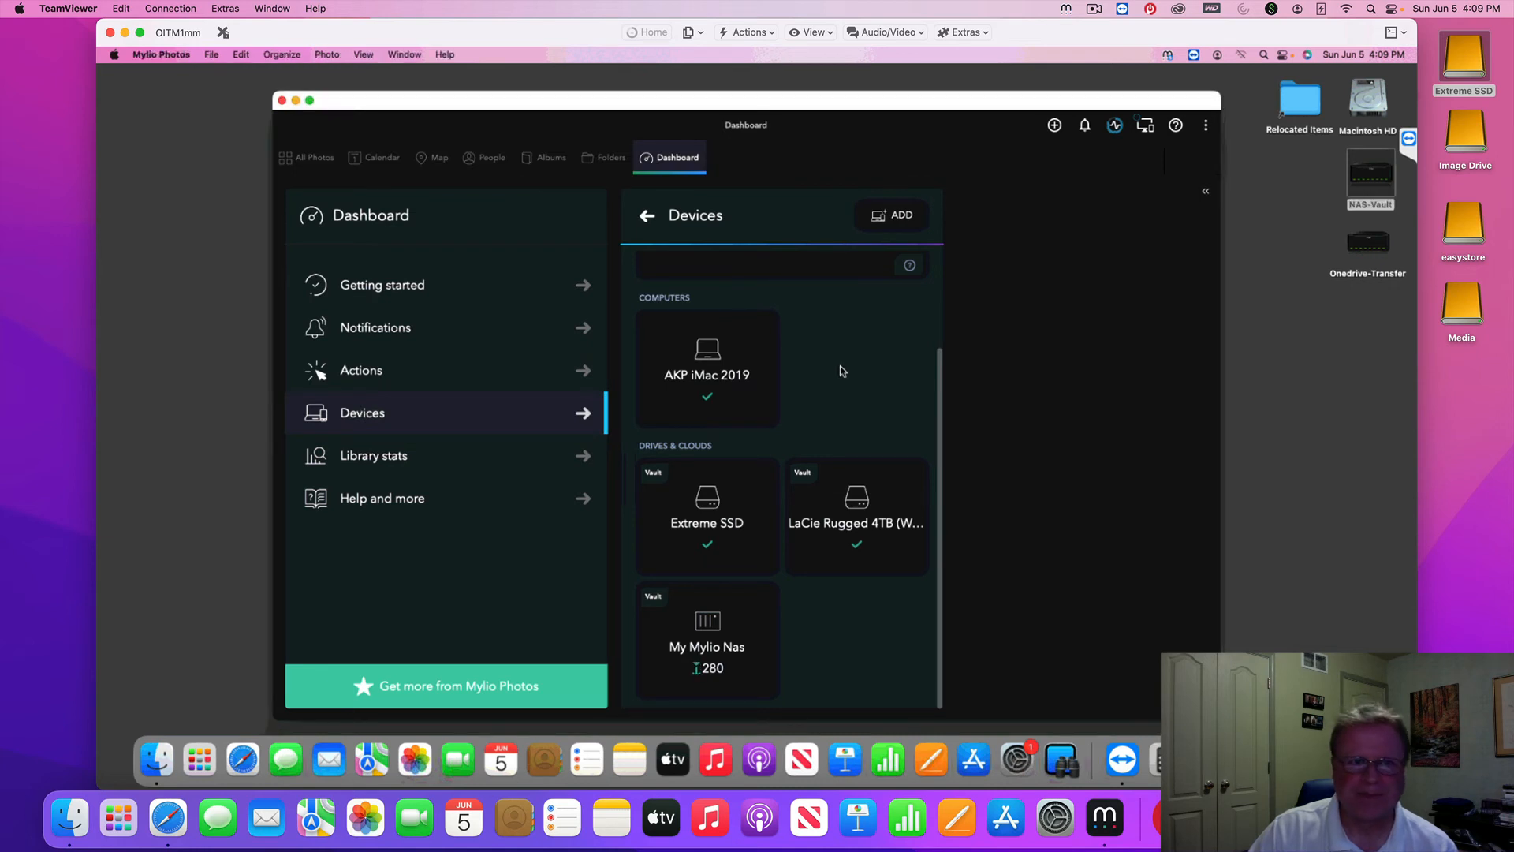
Return to the local iMac's desktop and open Mylio's add-media chooser
scroll(841, 370, "down", 3)
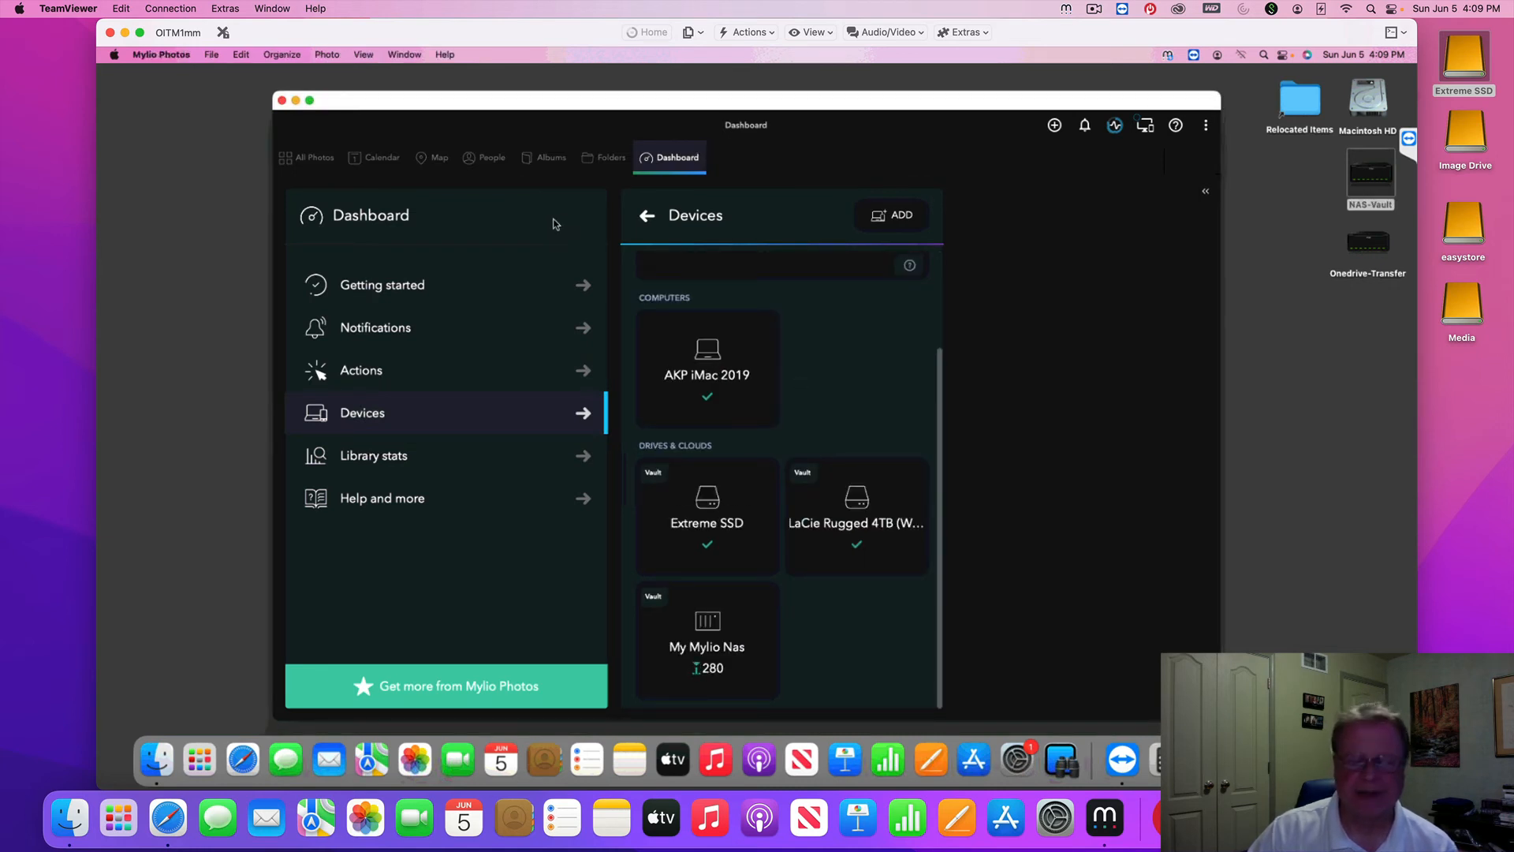
key("ctrl+Left")
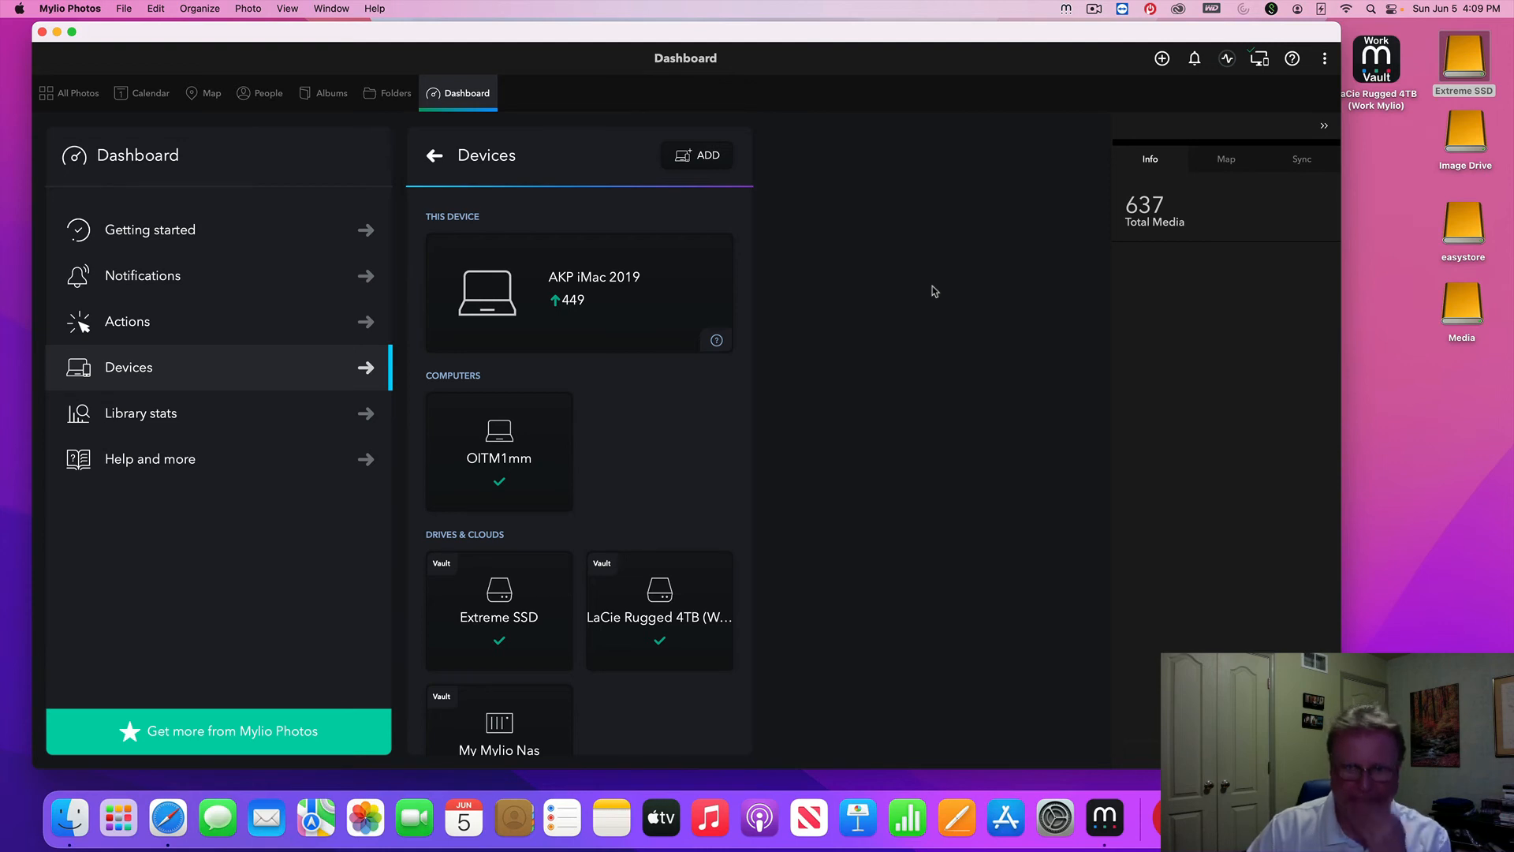
left_click(1162, 59)
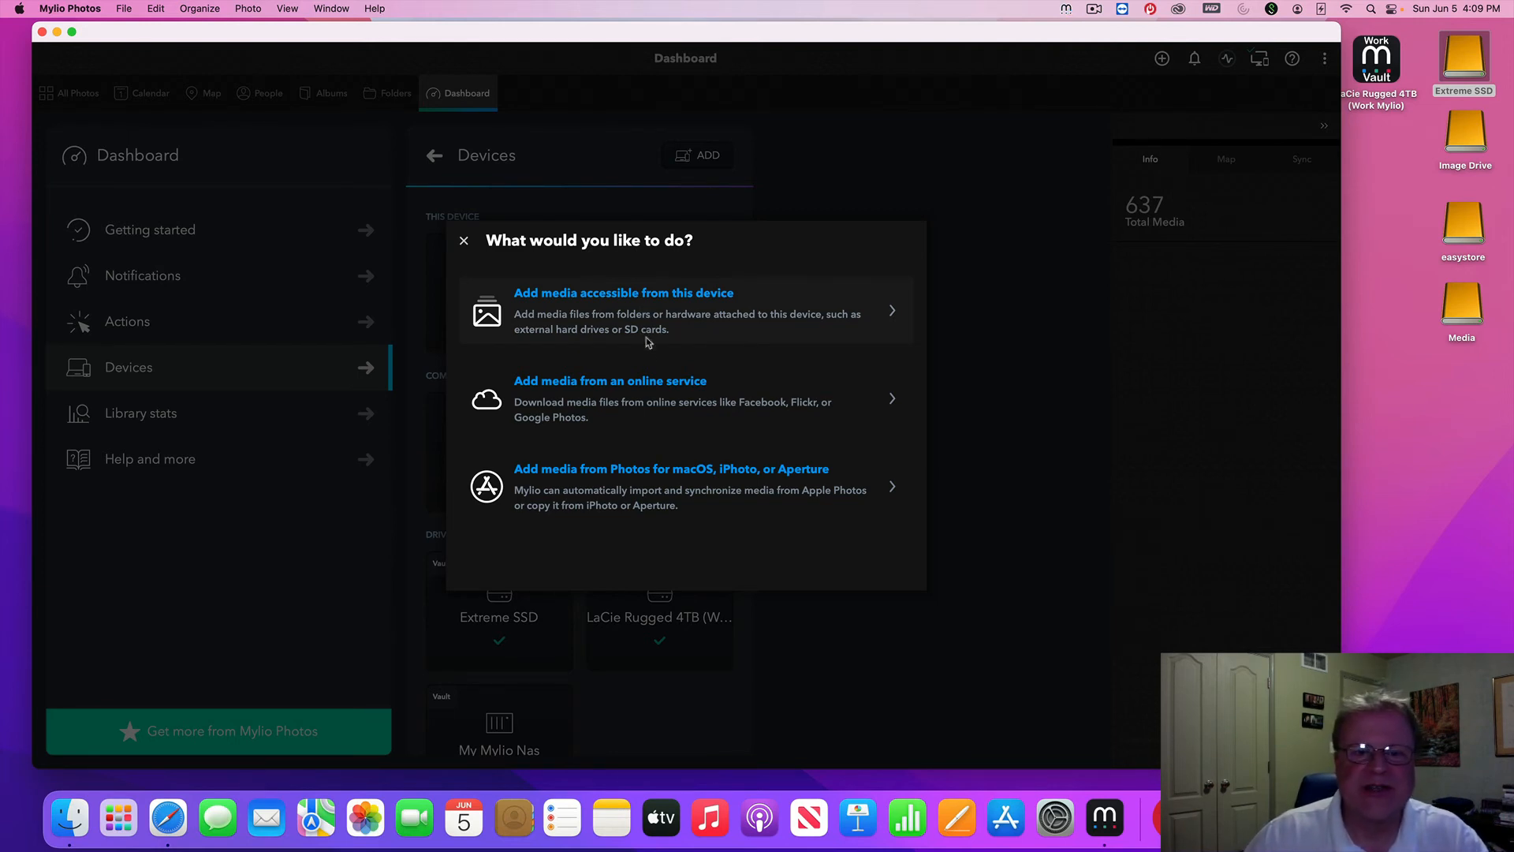
Back out of the online-service list and choose adding media from this device
left_click(649, 393)
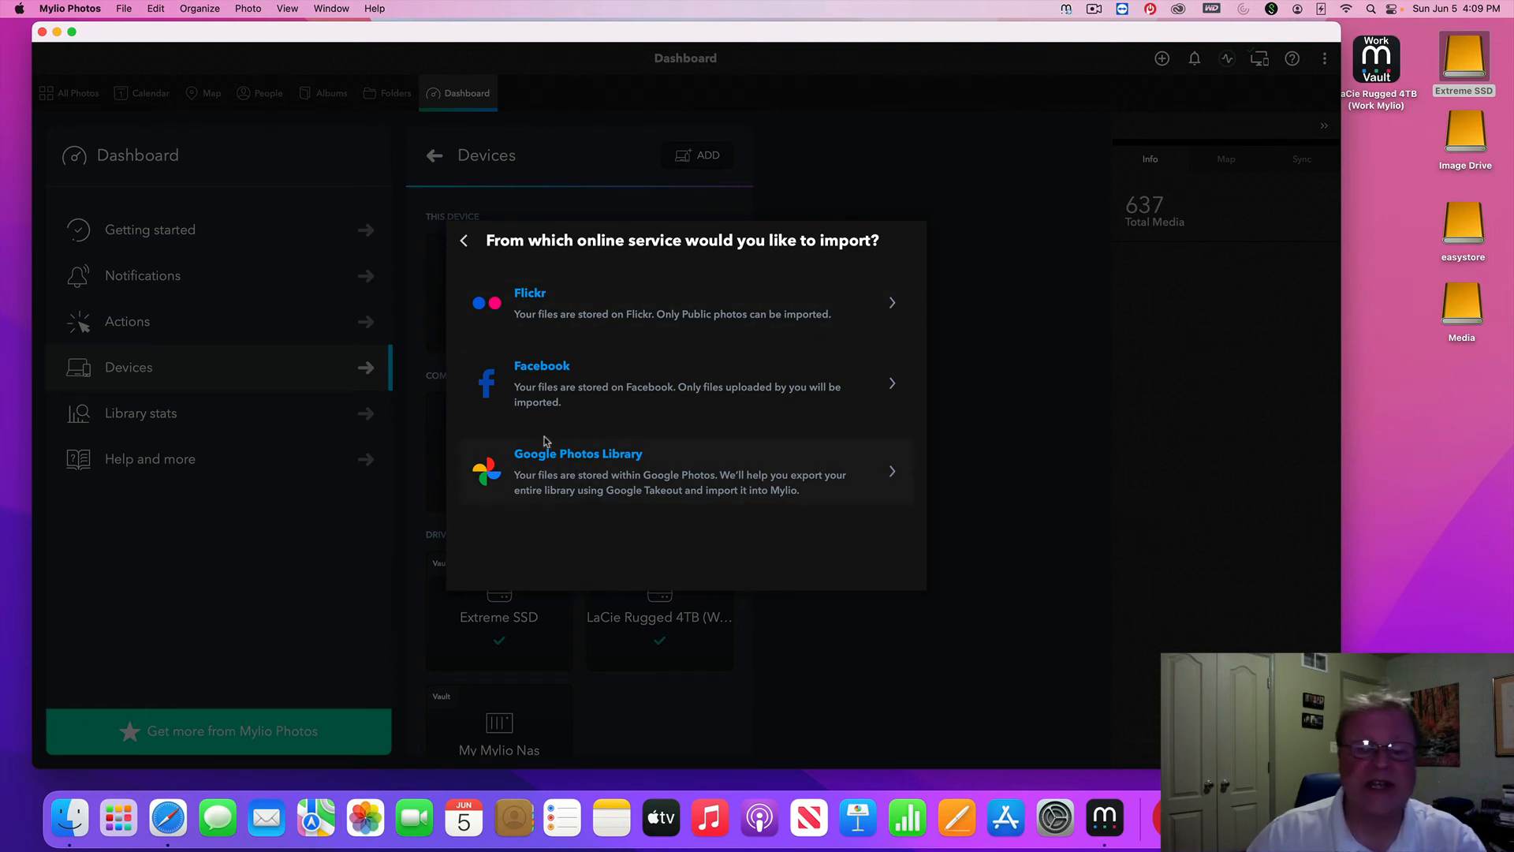
left_click(464, 242)
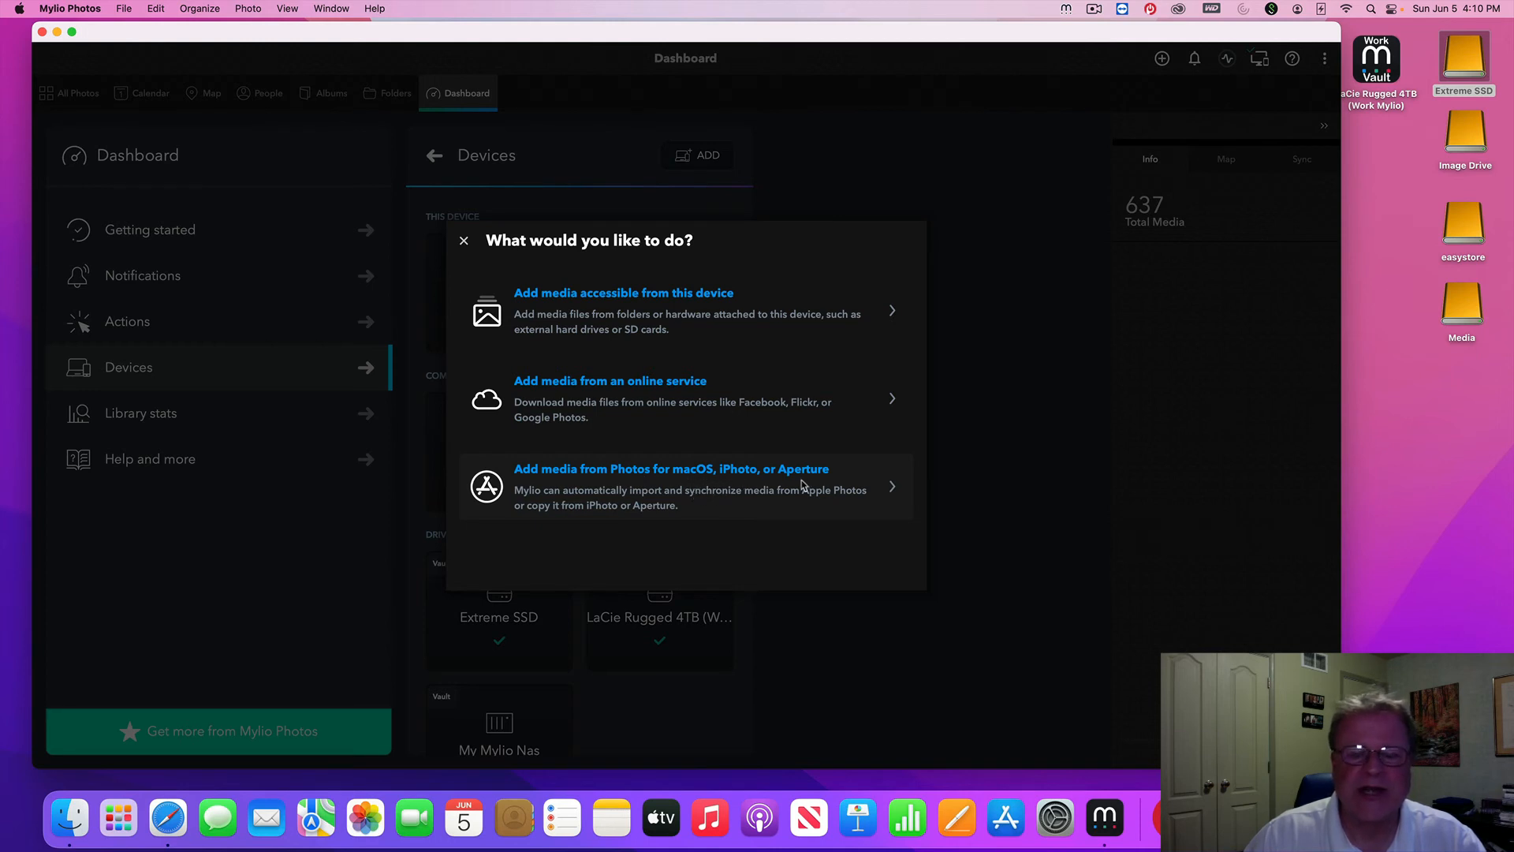
left_click(618, 328)
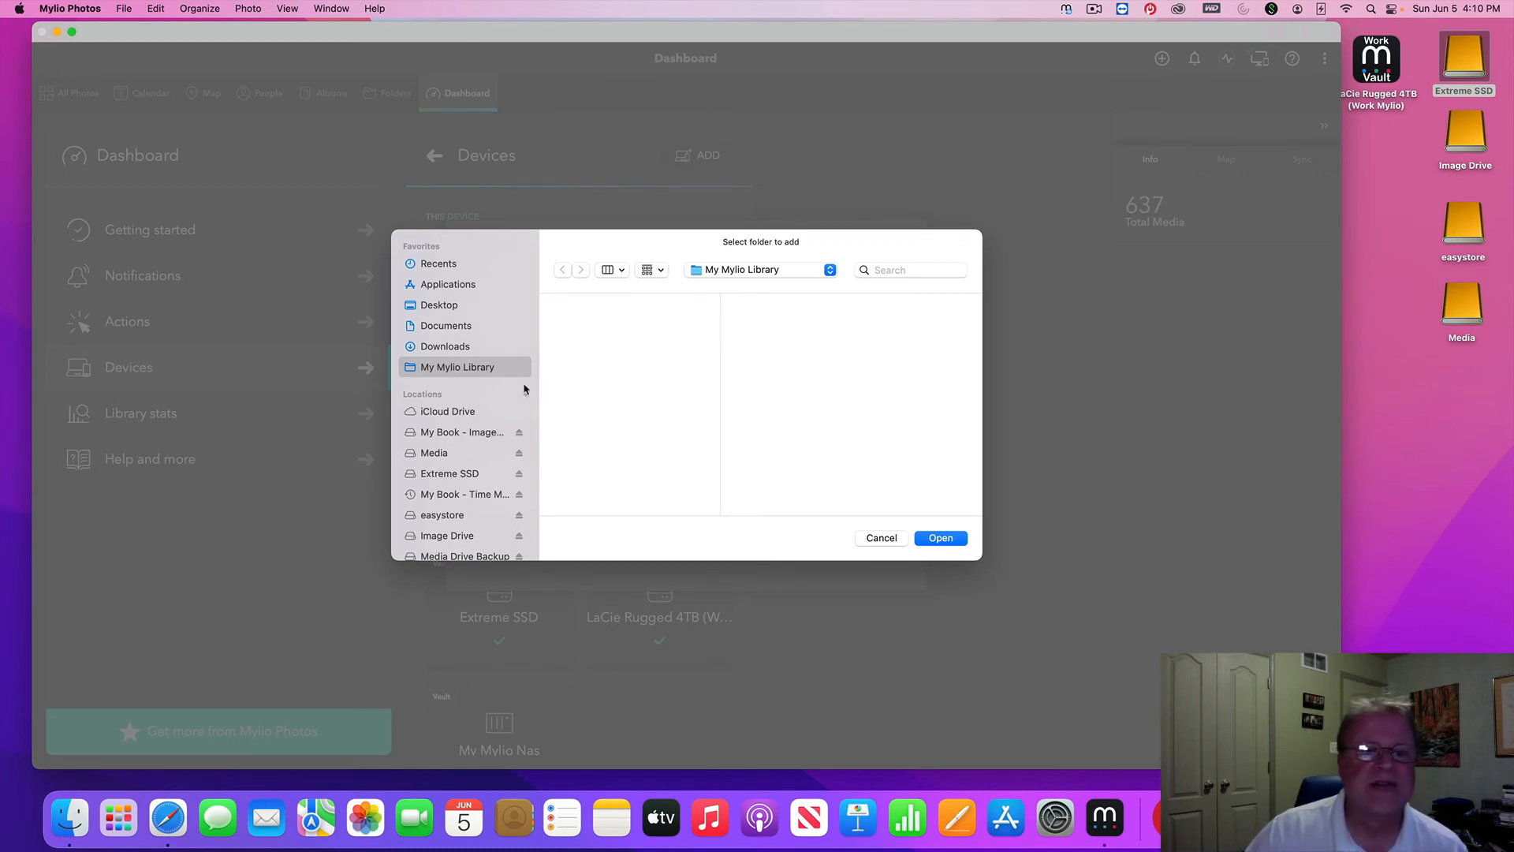
Pick the Desktop's Test Images folder as the folder to add
left_click(457, 306)
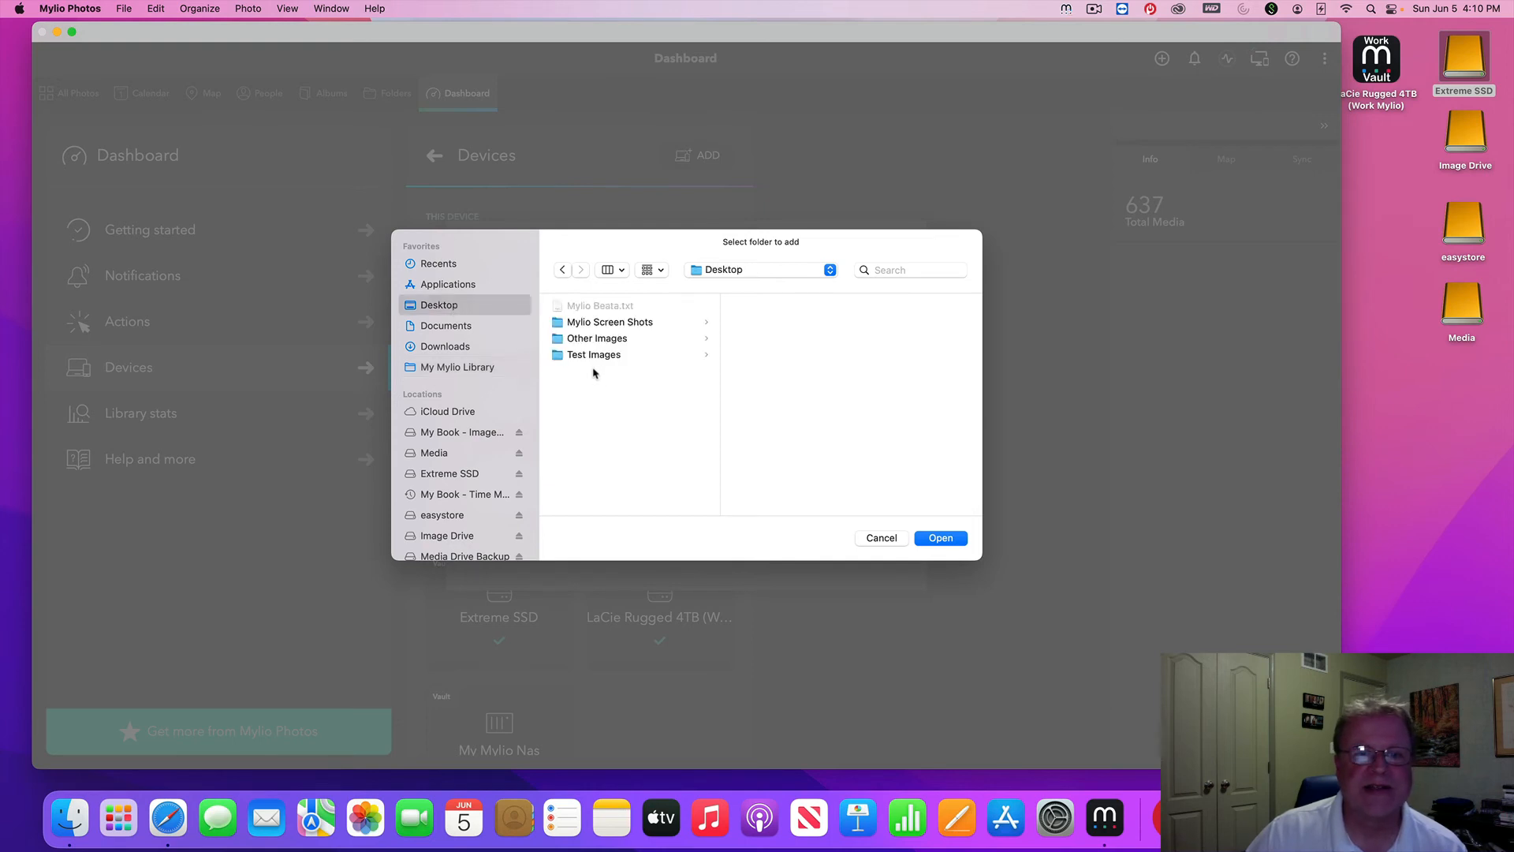
left_click(556, 357)
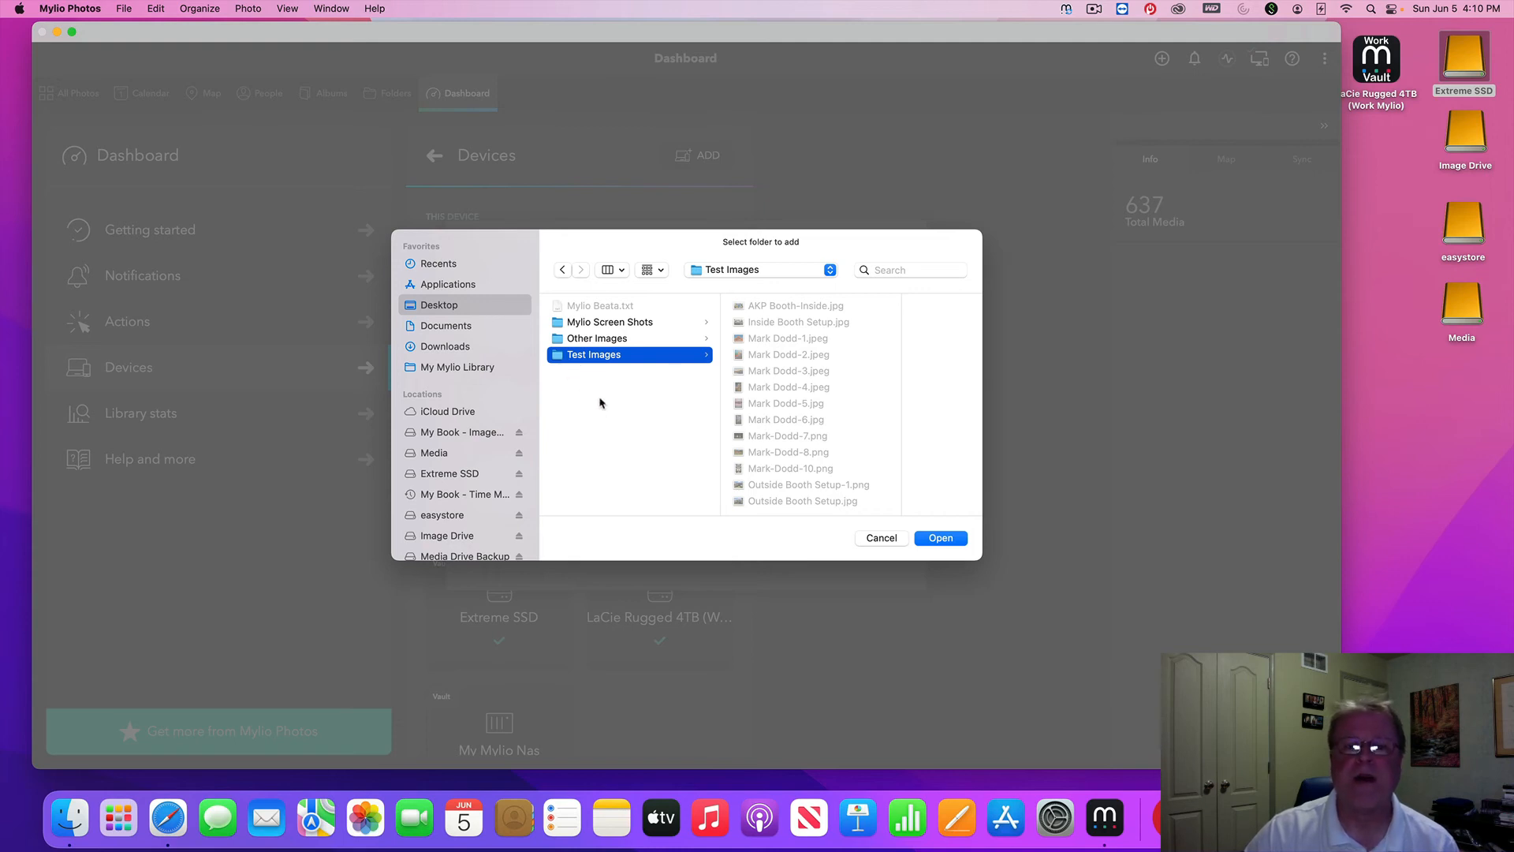
left_click(946, 541)
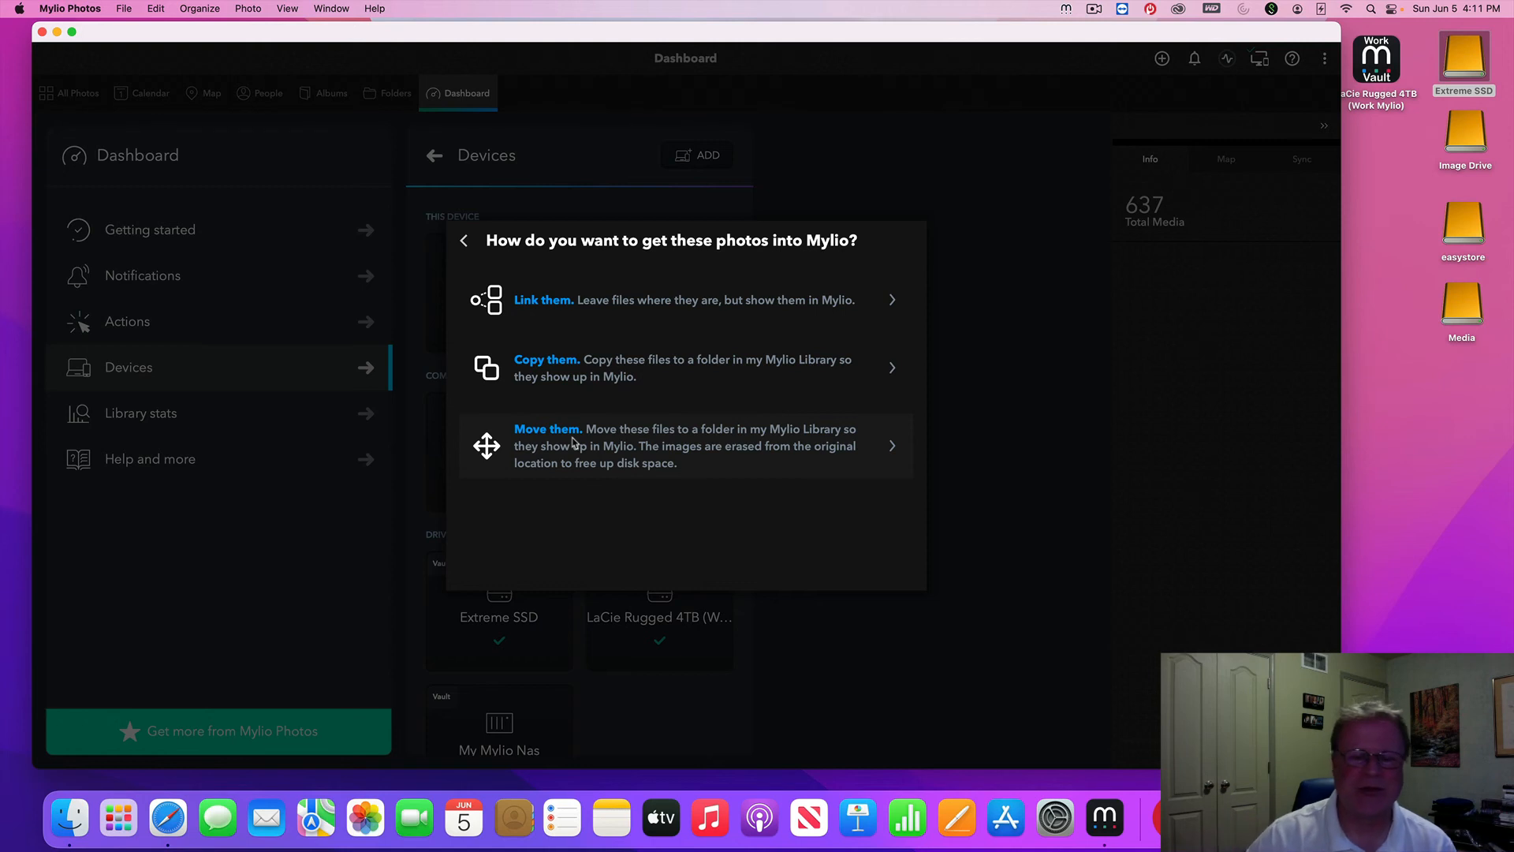
Choose to copy the 13 Test Images, with My Mylio Library as the destination
left_click(555, 369)
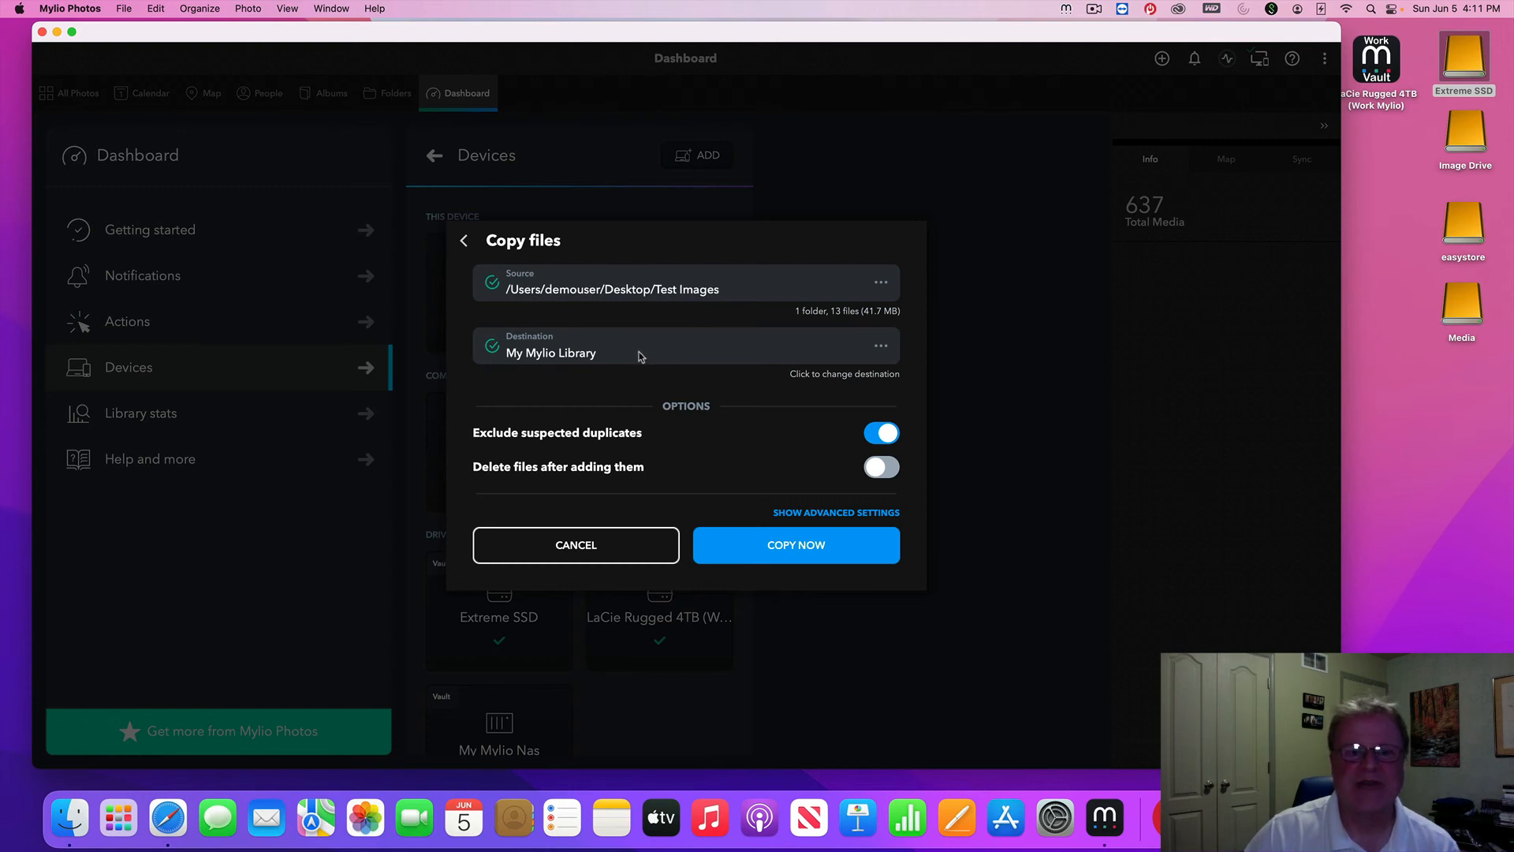
left_click(881, 347)
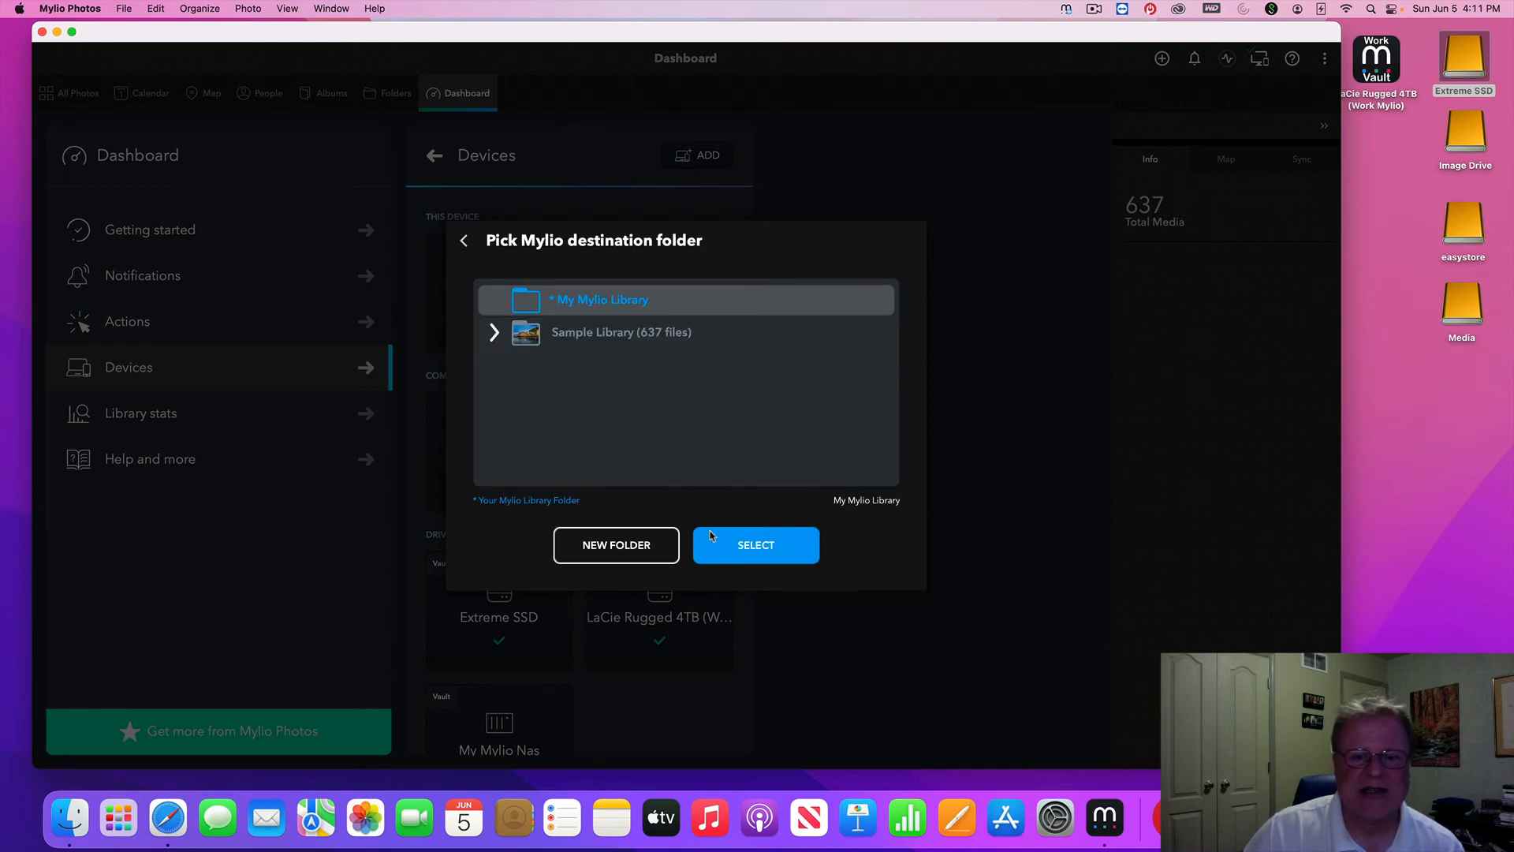
left_click(465, 241)
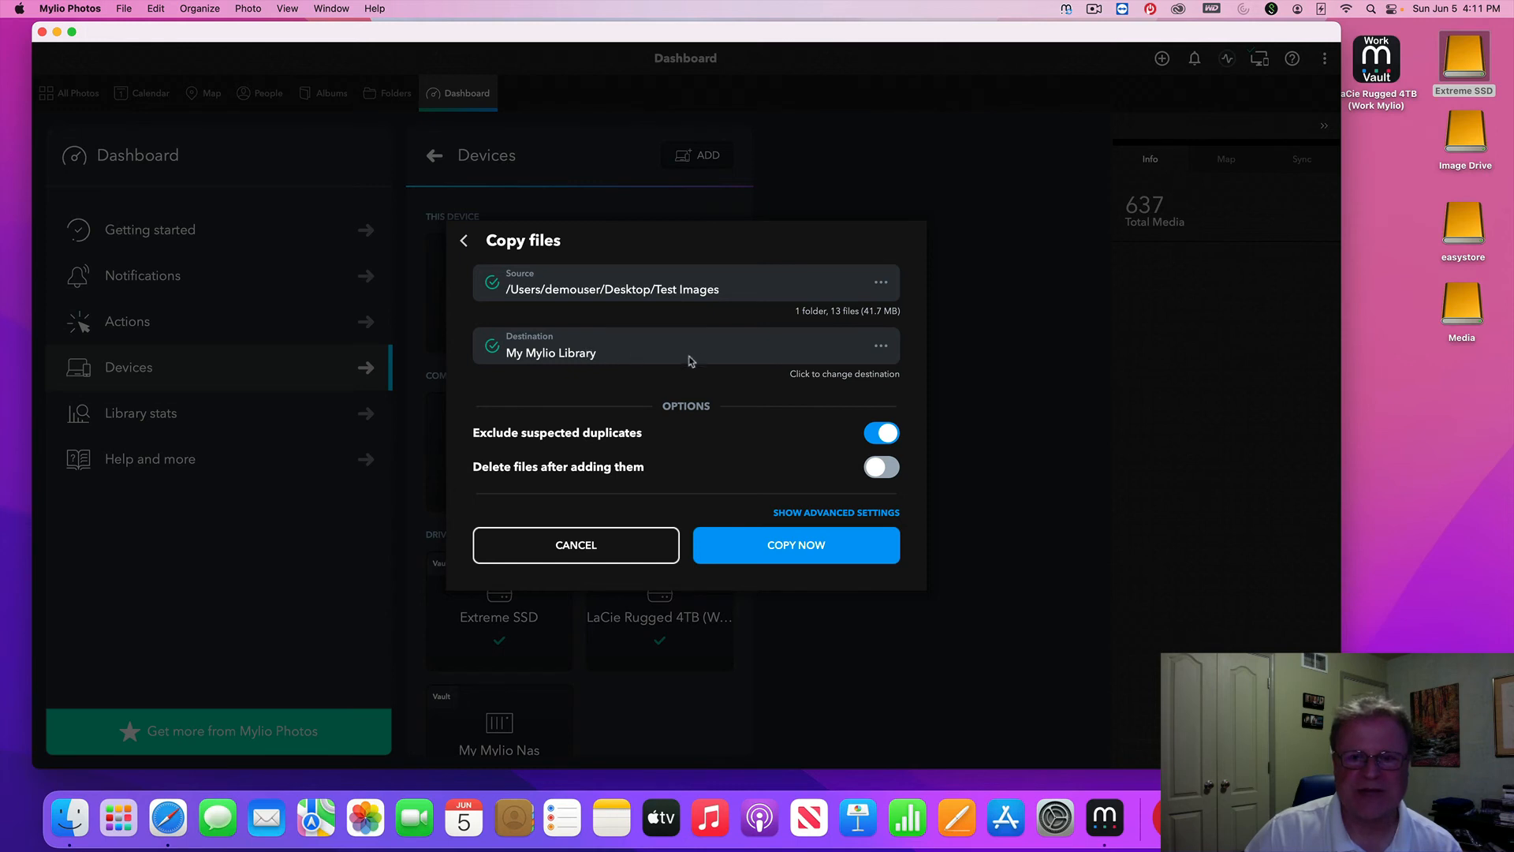
left_click(880, 351)
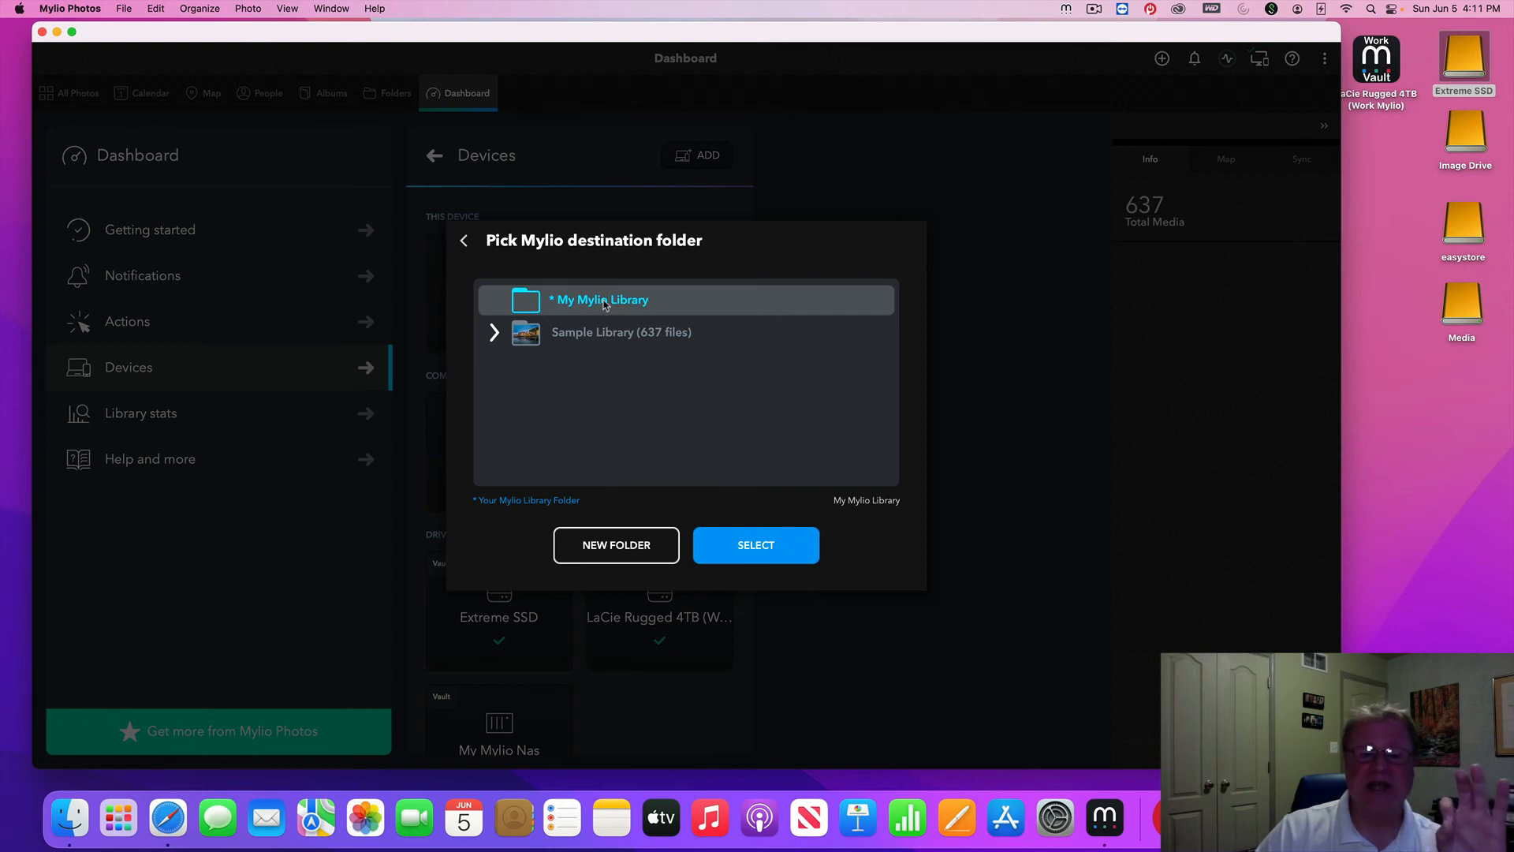
left_click(466, 243)
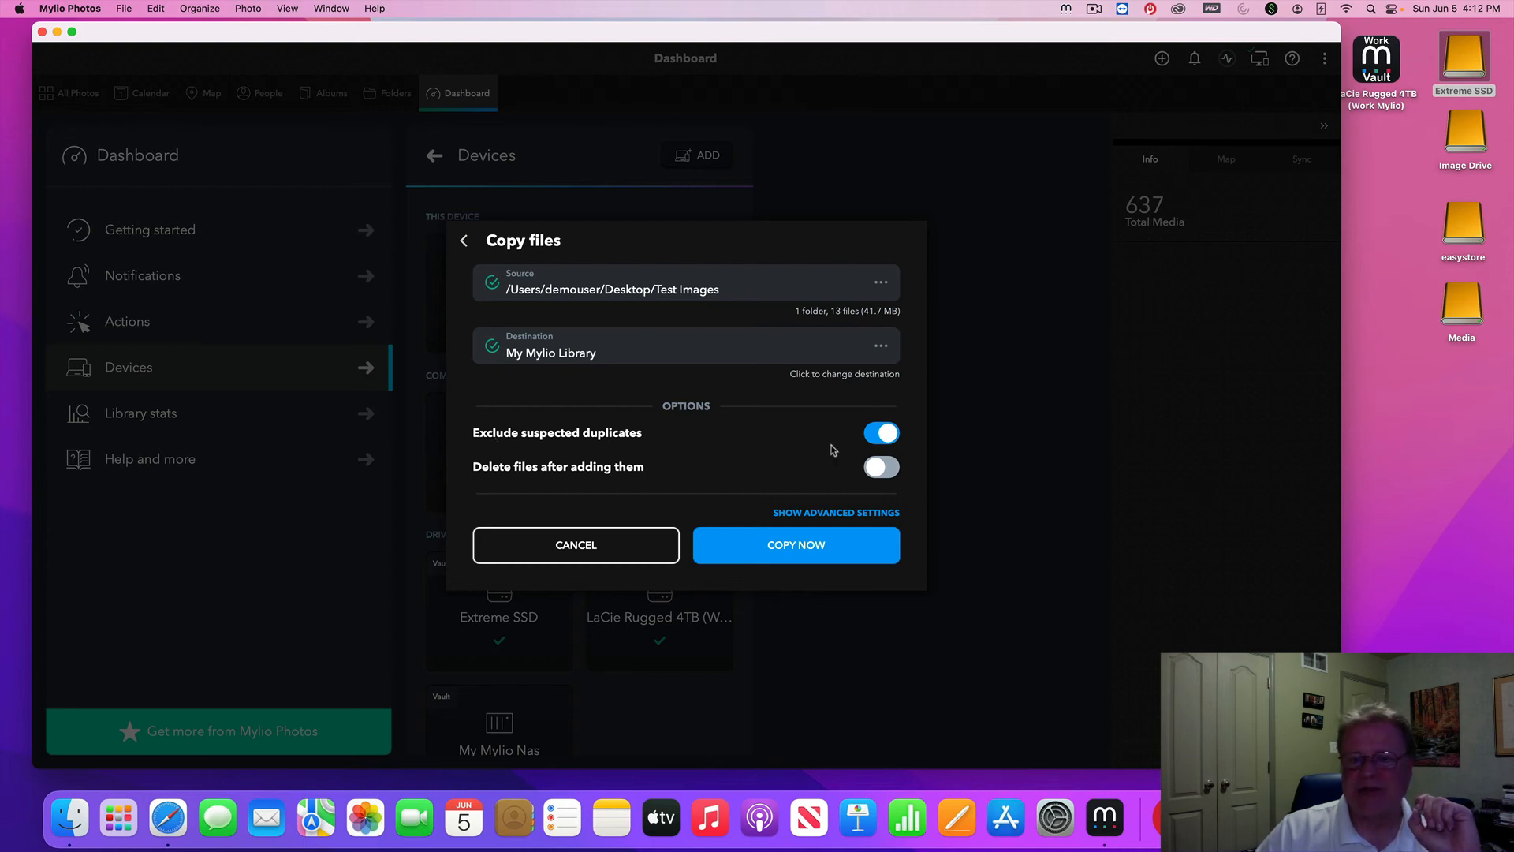
Review the advanced copy settings and start the copy into the library
left_click(843, 514)
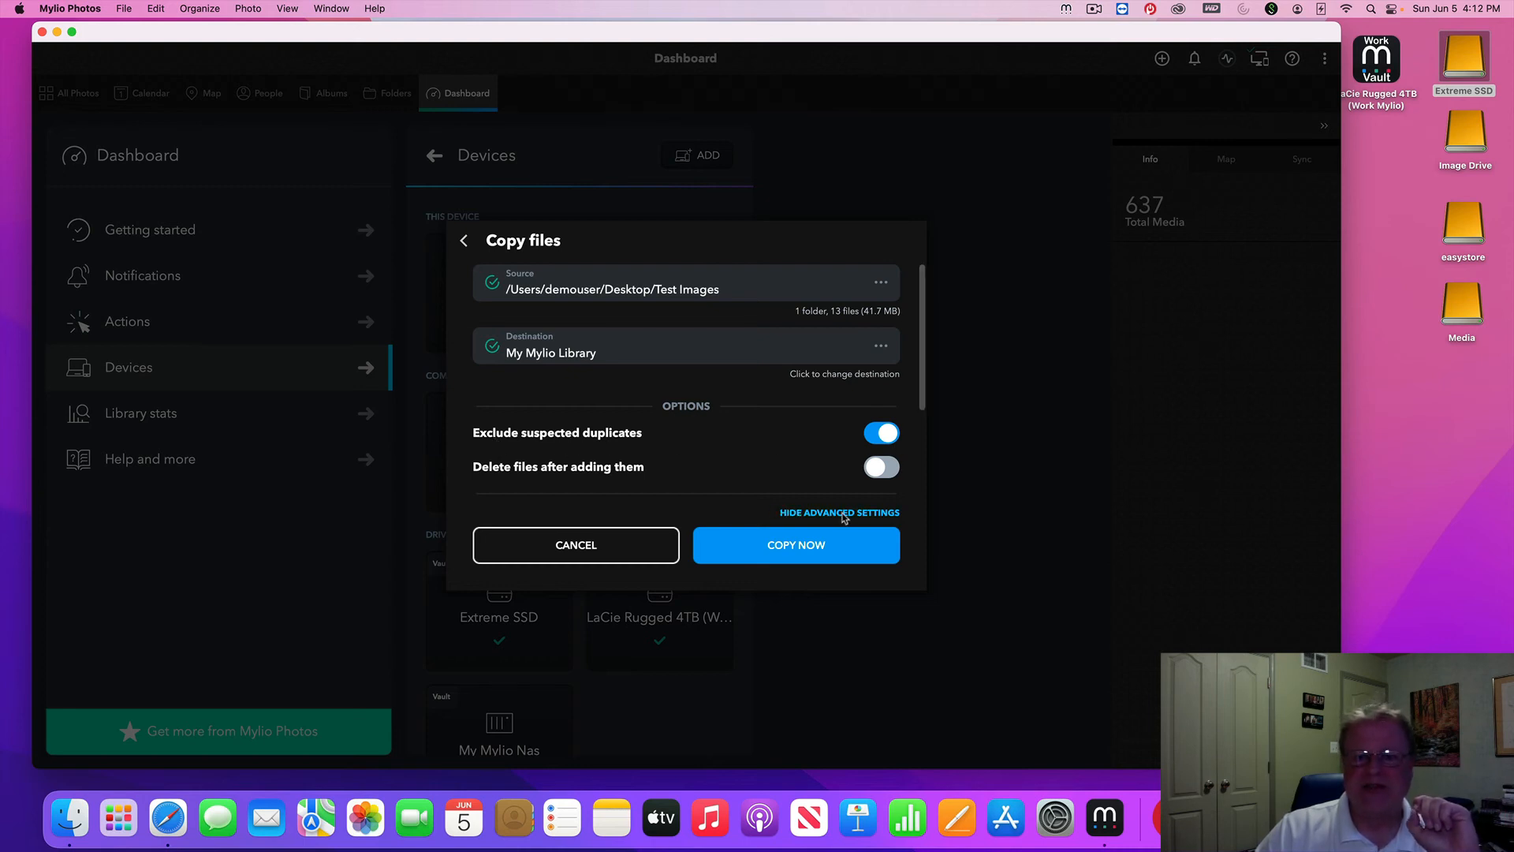
scroll(806, 402, "down", 2)
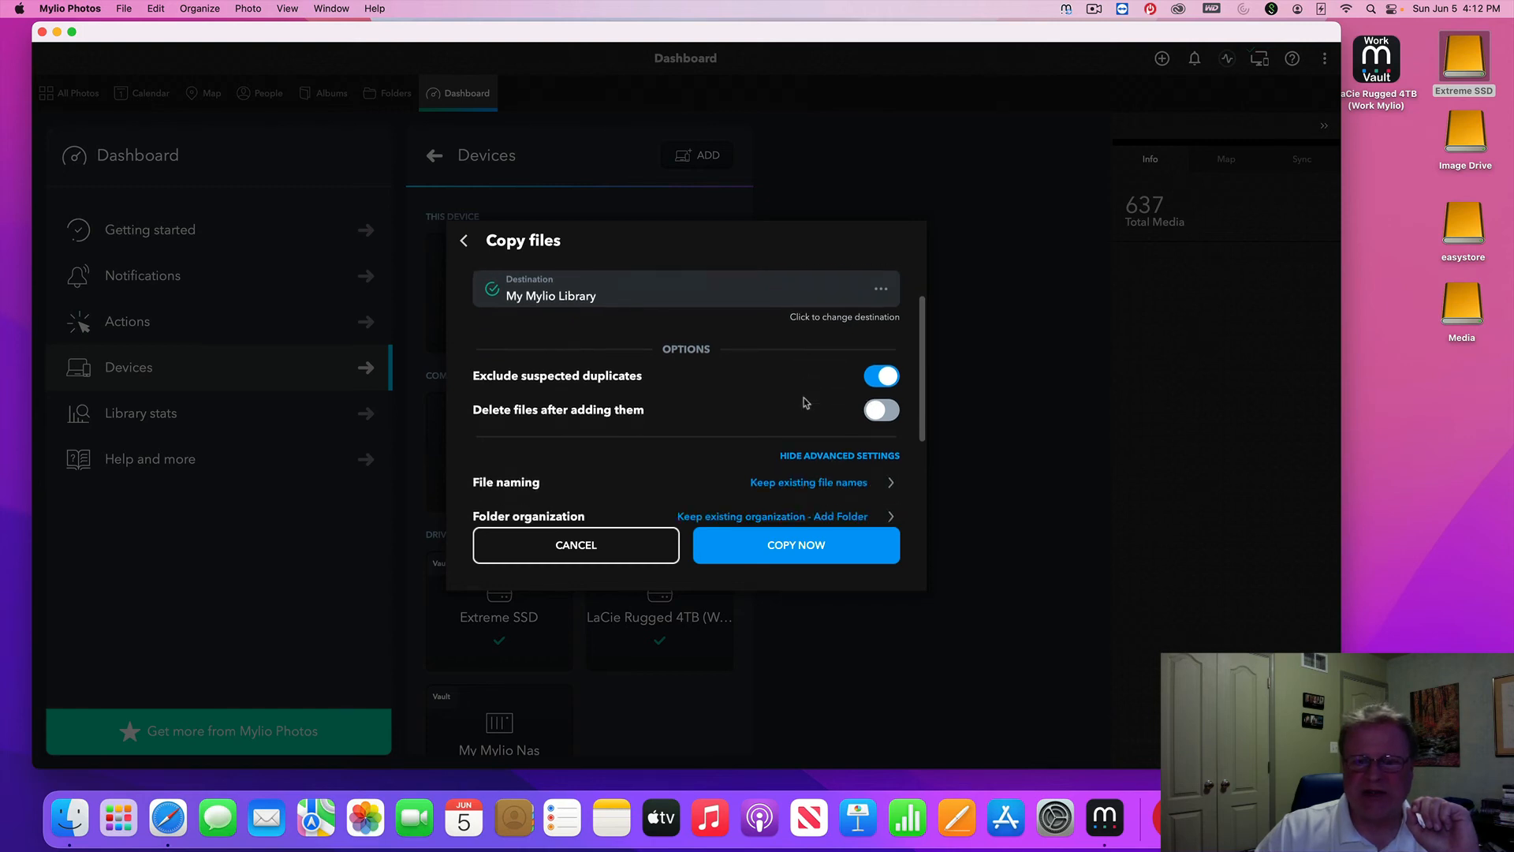
scroll(806, 402, "down", 5)
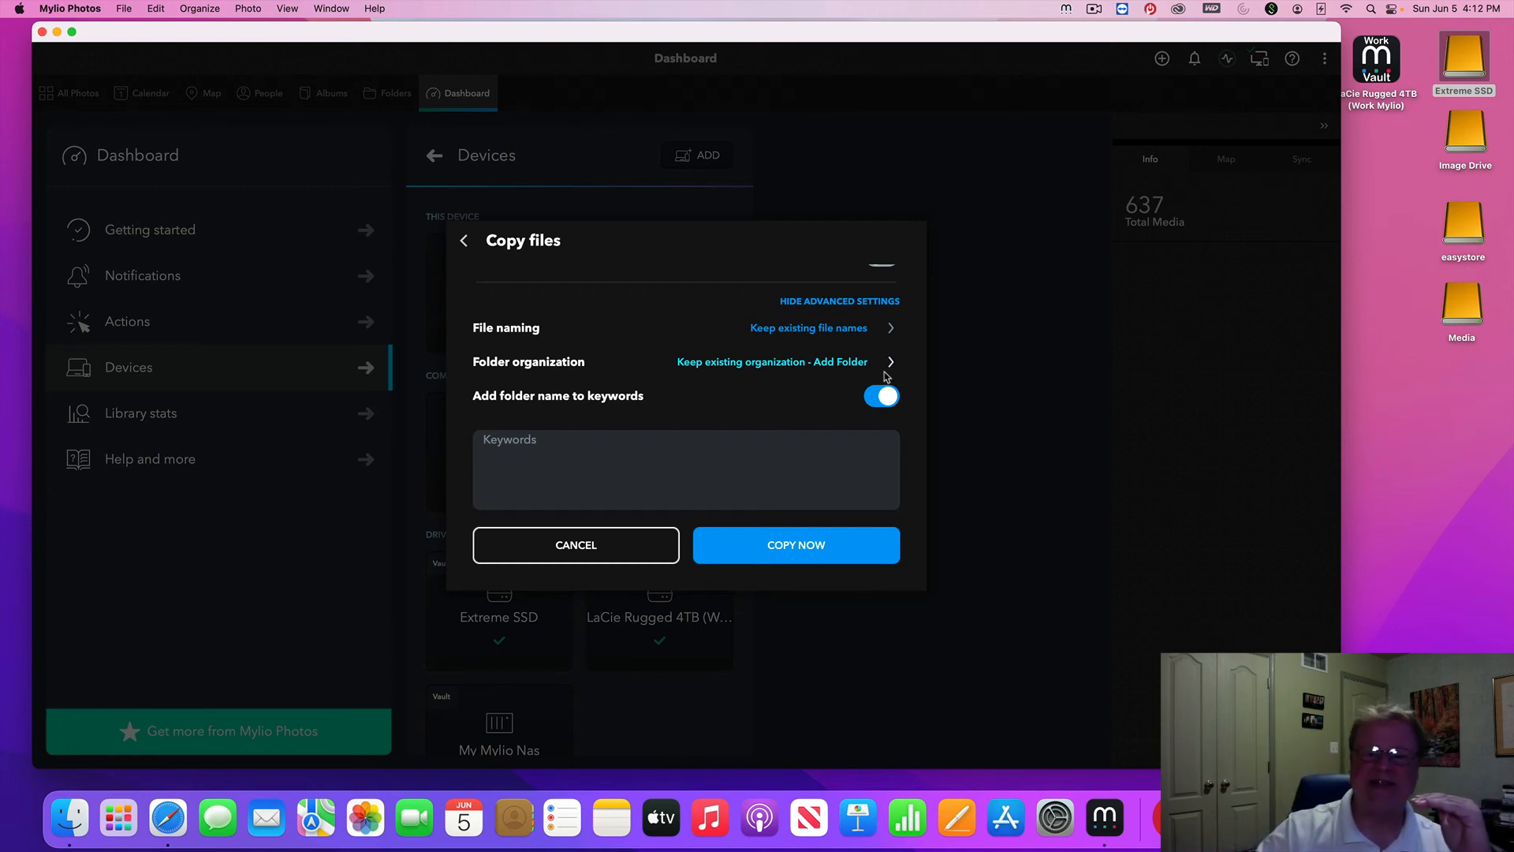
left_click(804, 552)
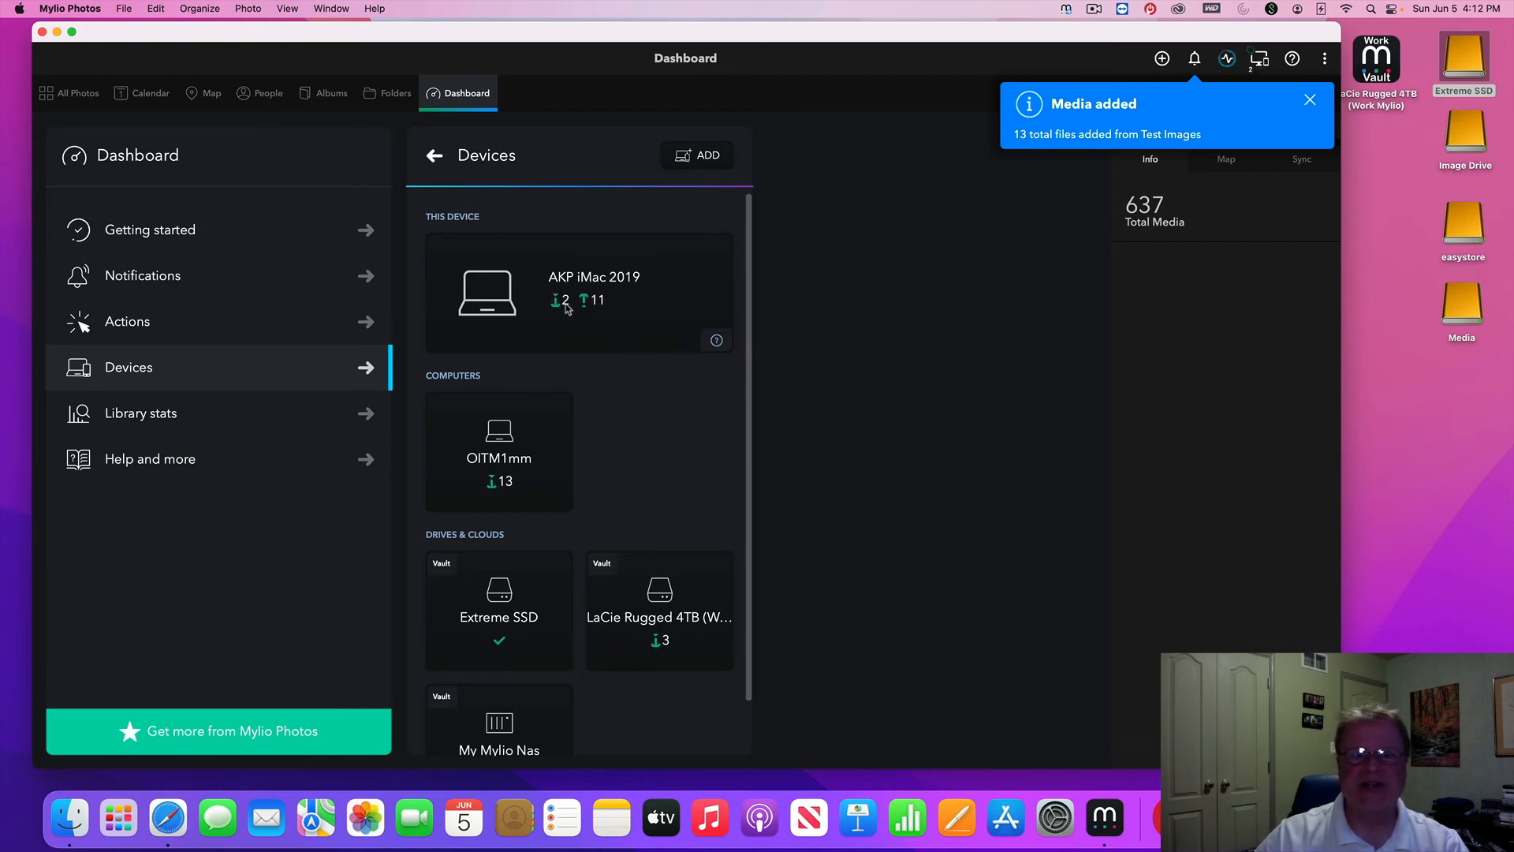
Check sync activity and view the LaCie Rugged 4TB vault details, with 181 items left to sync
left_click(1227, 60)
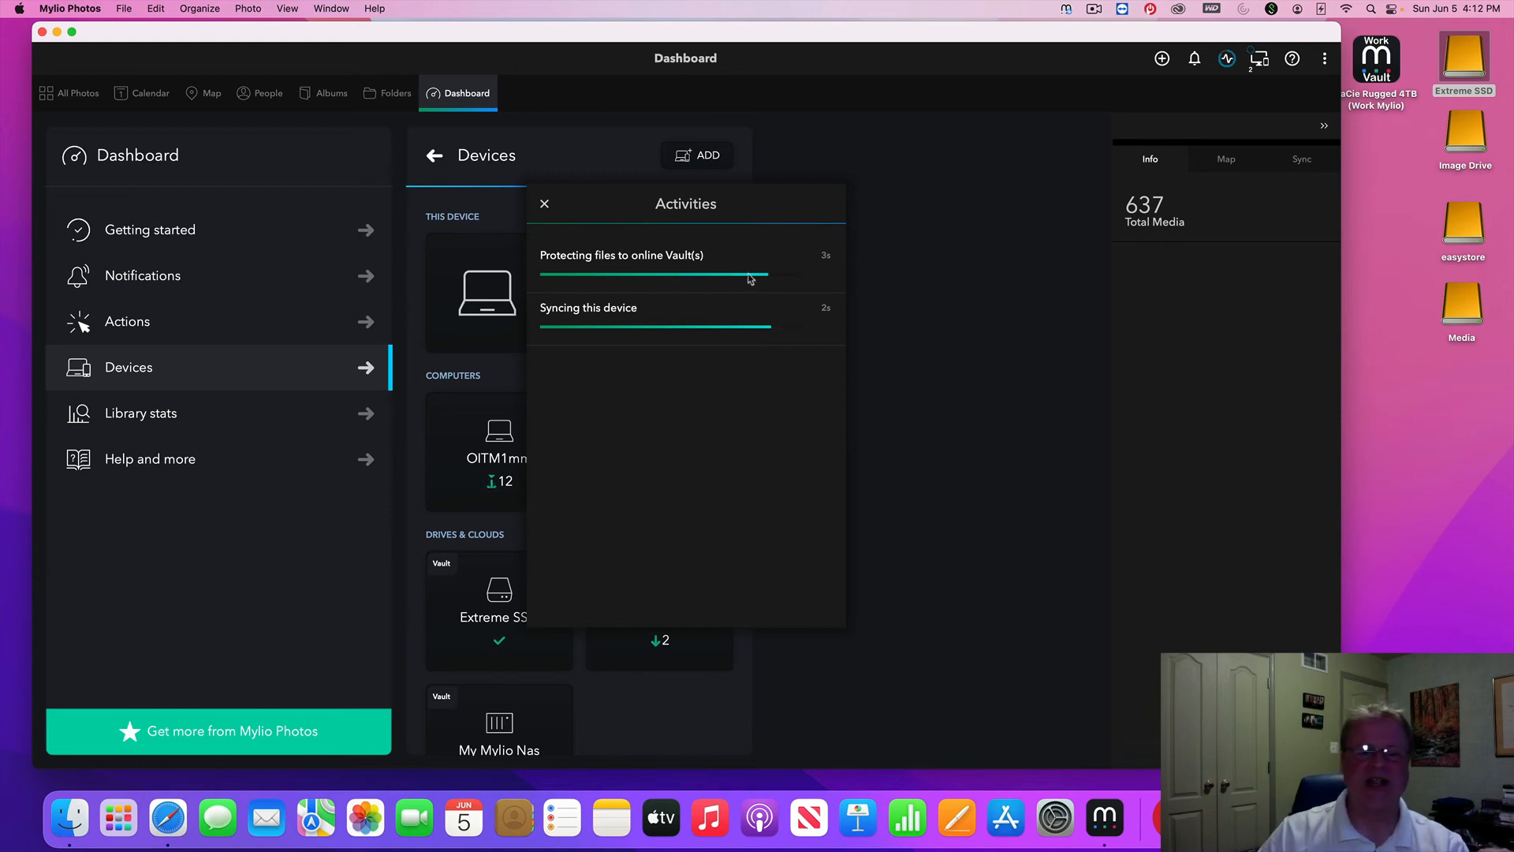
left_click_drag(589, 207, 854, 231)
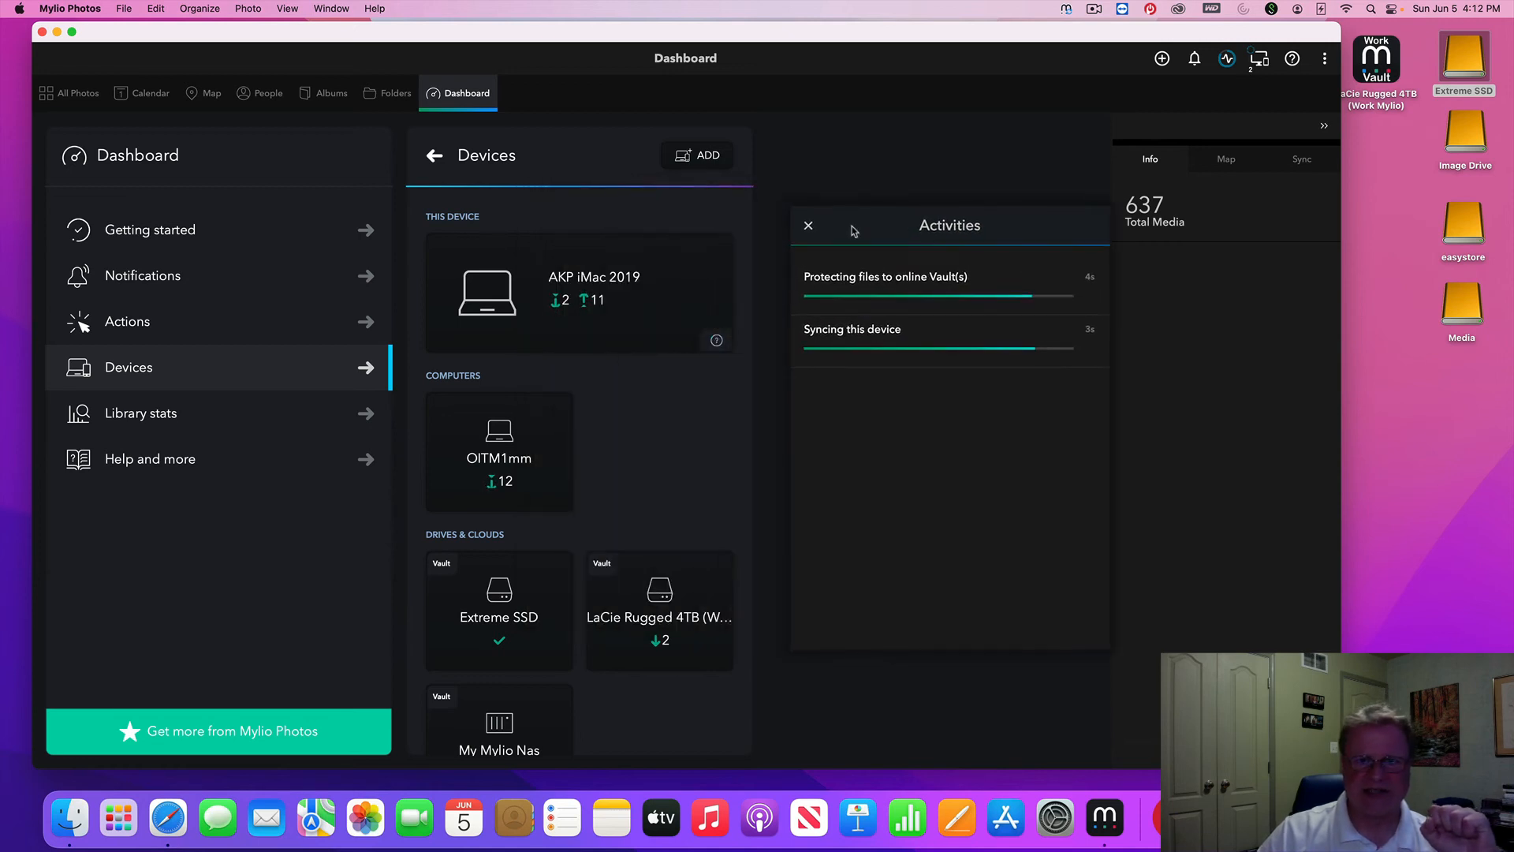
scroll(524, 596, "down", 2)
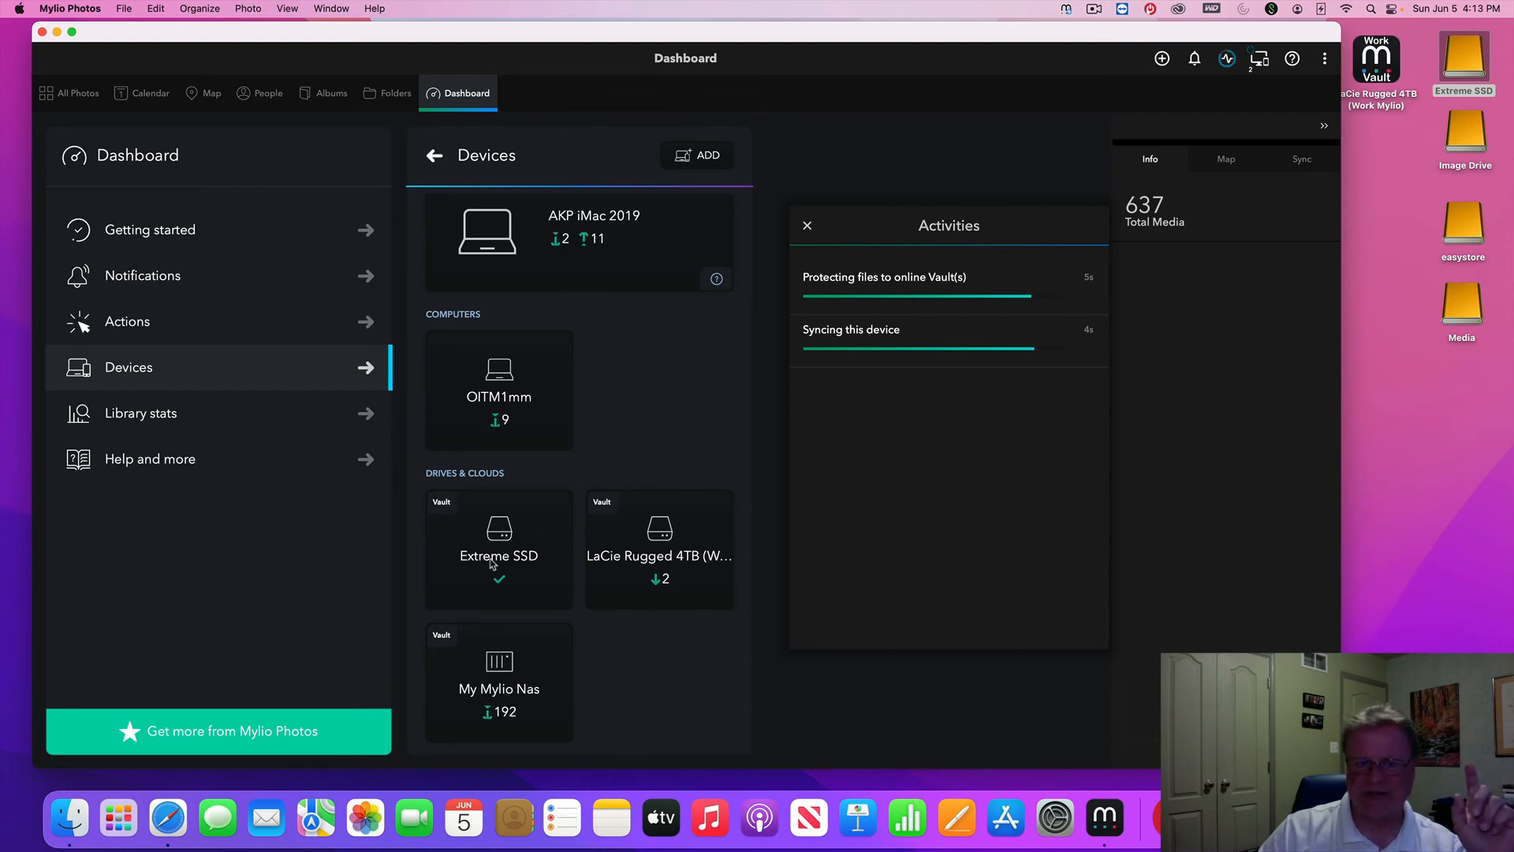
left_click(640, 582)
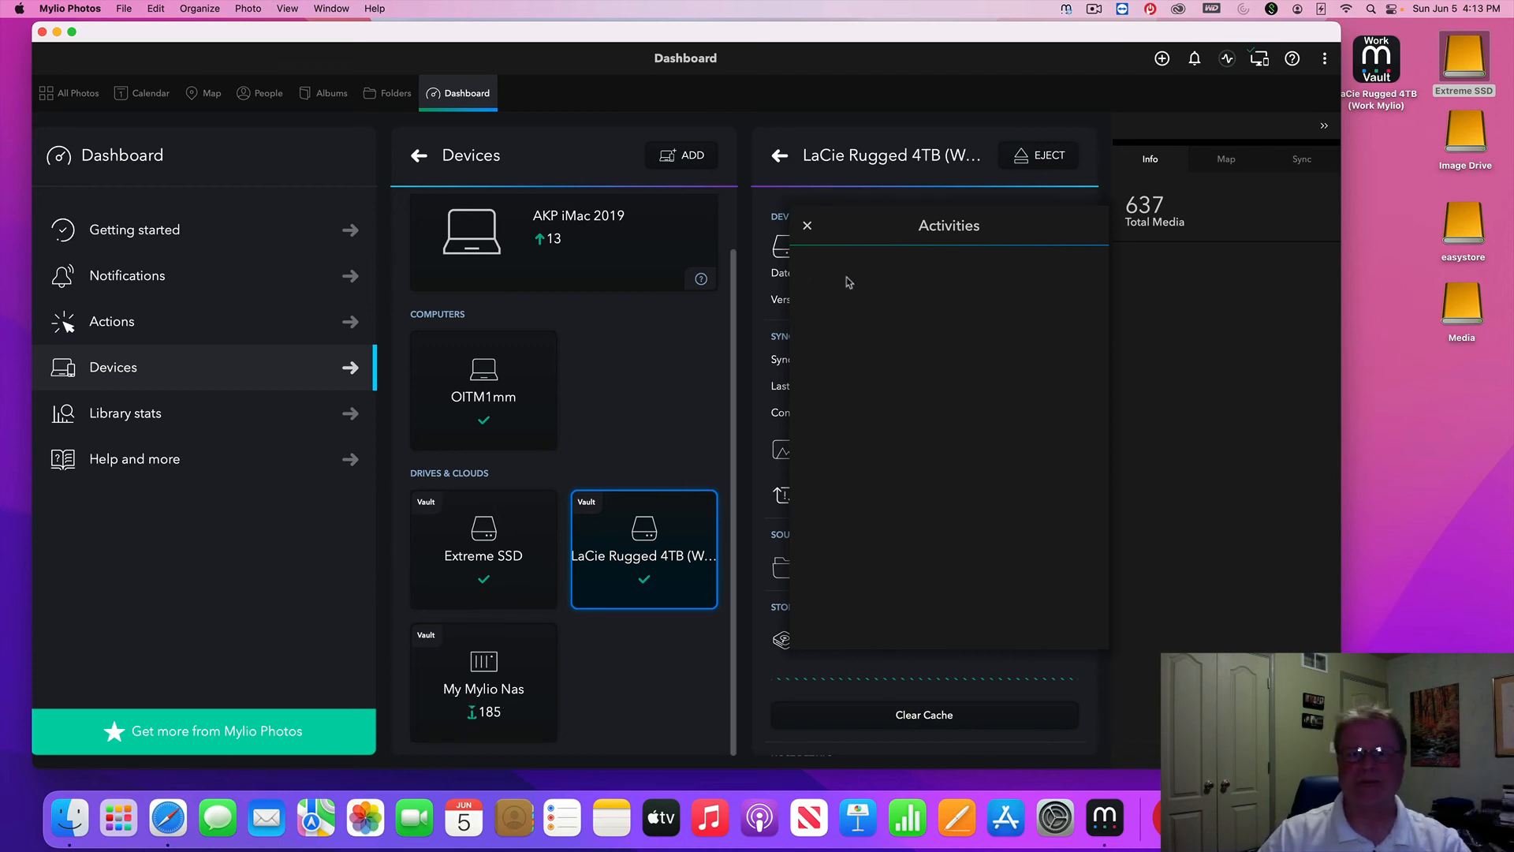
left_click(808, 228)
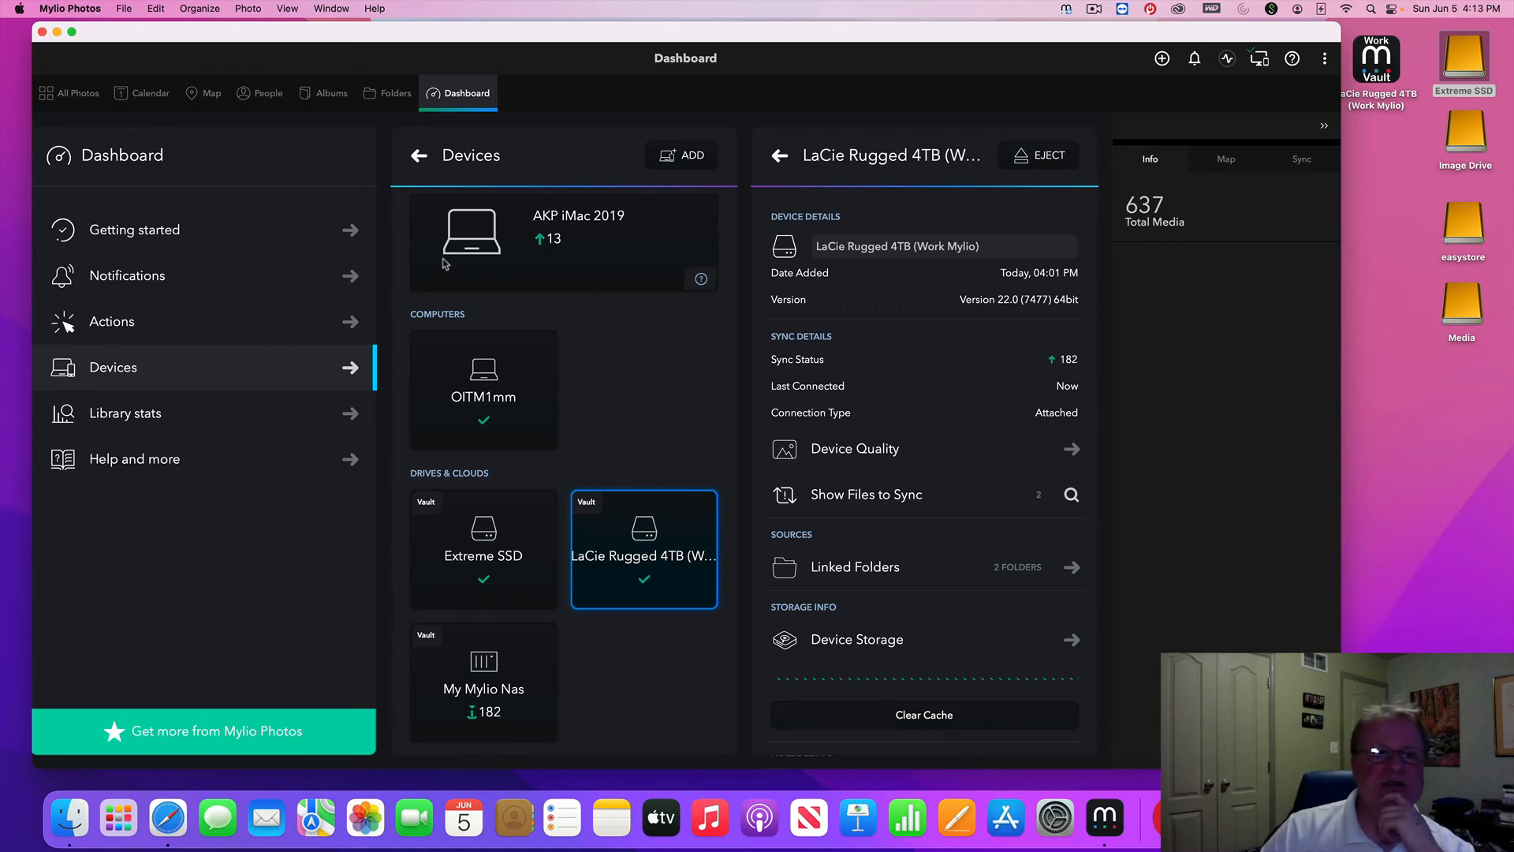
Browse My Mylio Library's Test Images folder with its 13 photos, then return to library level
left_click(391, 96)
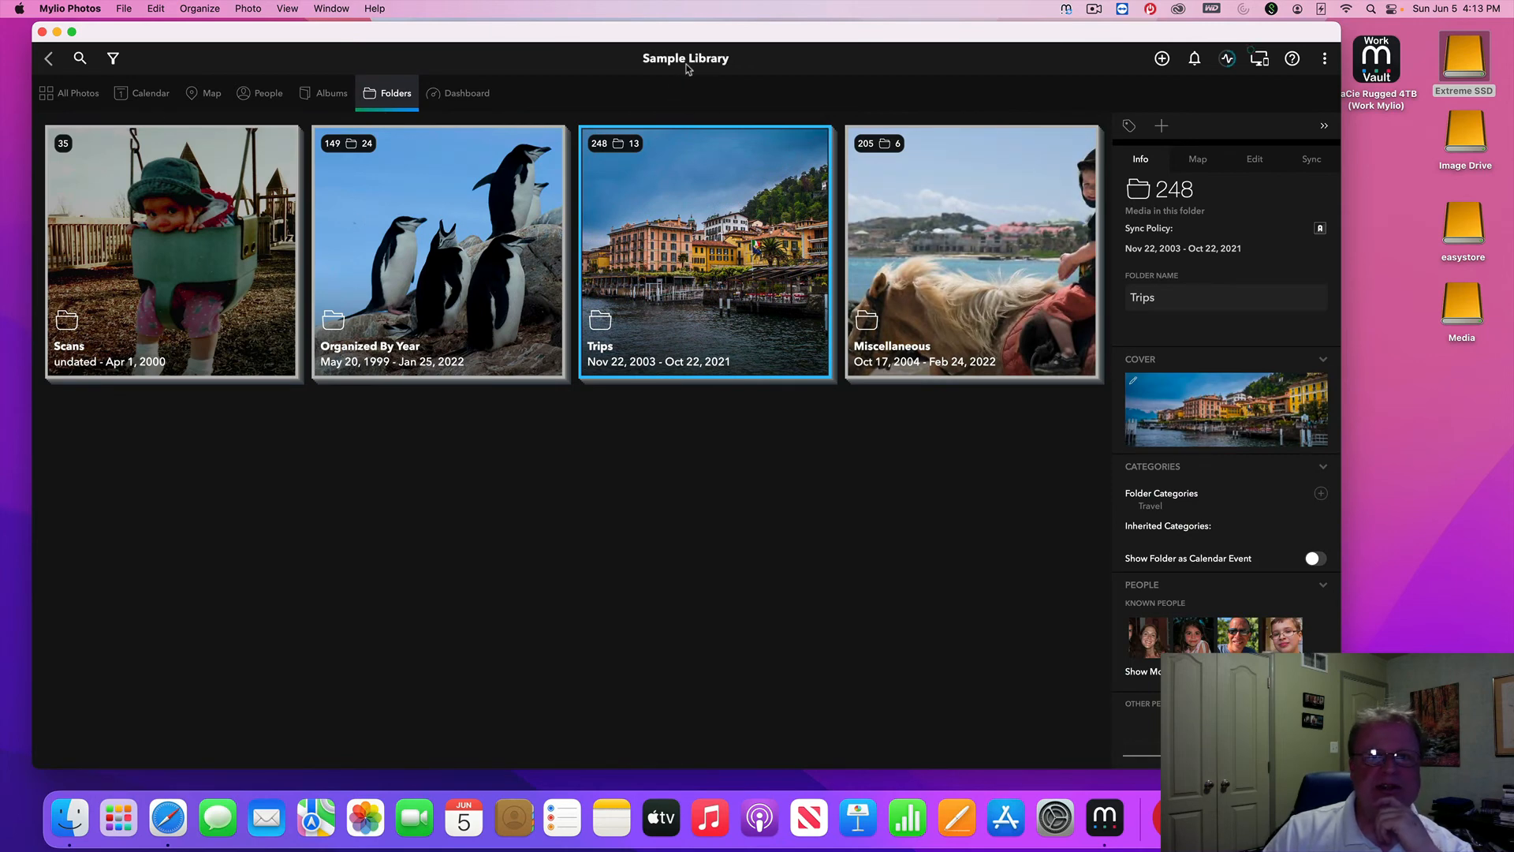
left_click(48, 57)
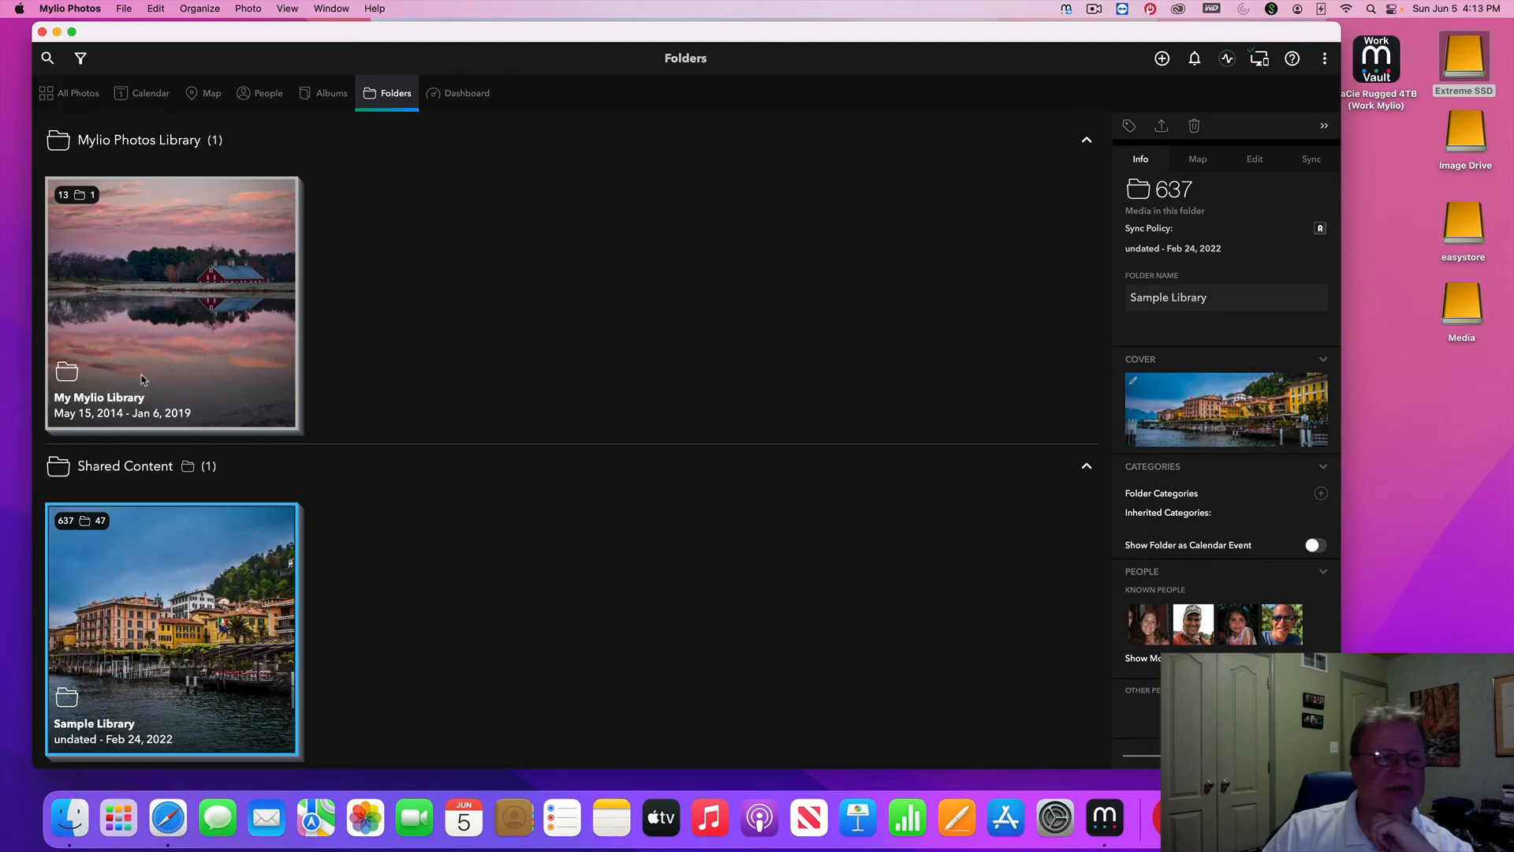
double_click(195, 358)
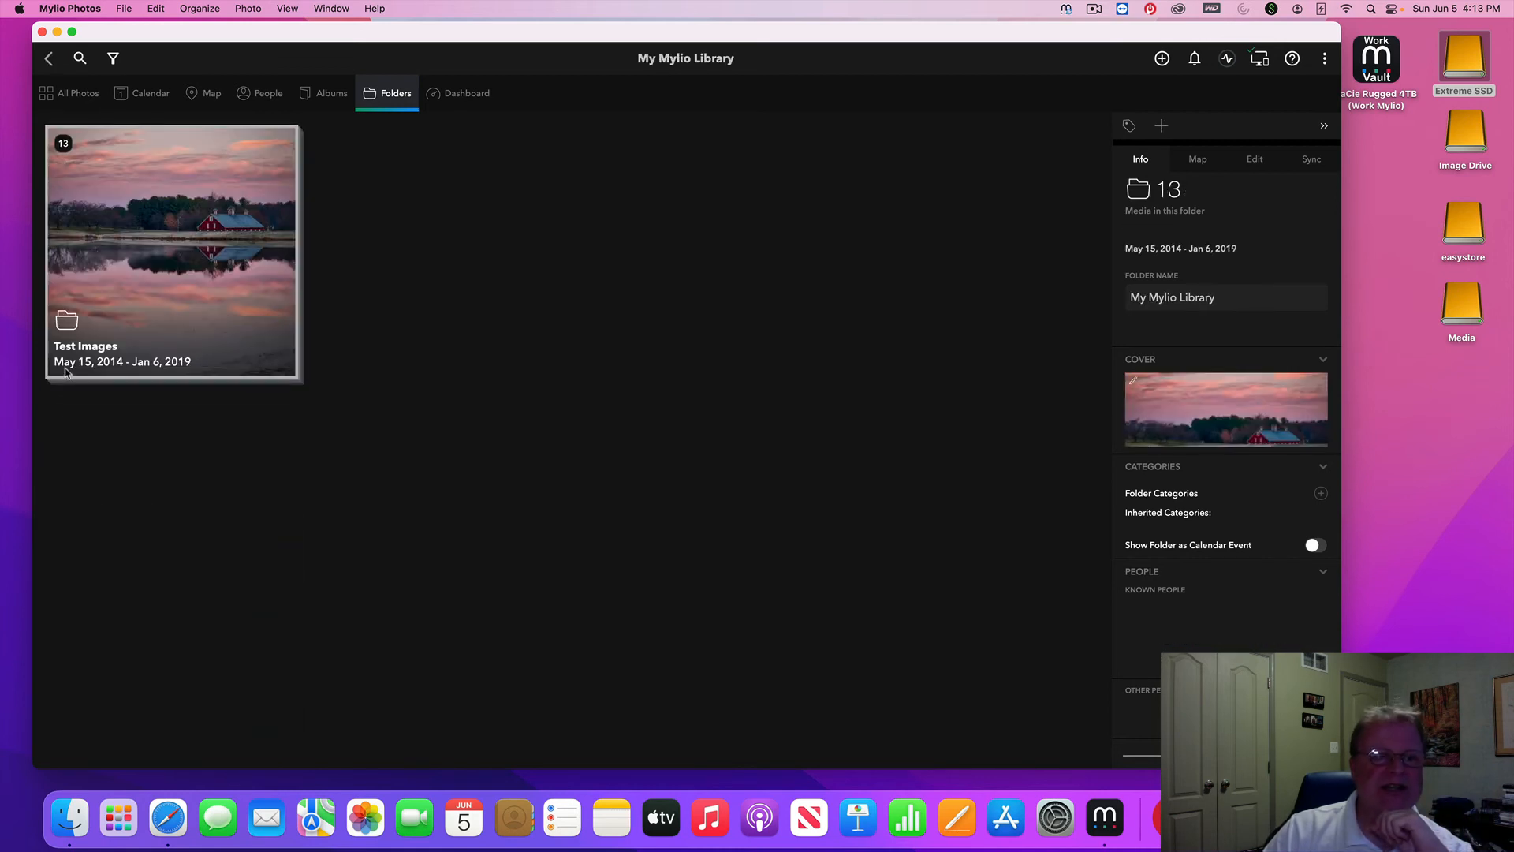
left_click(134, 323)
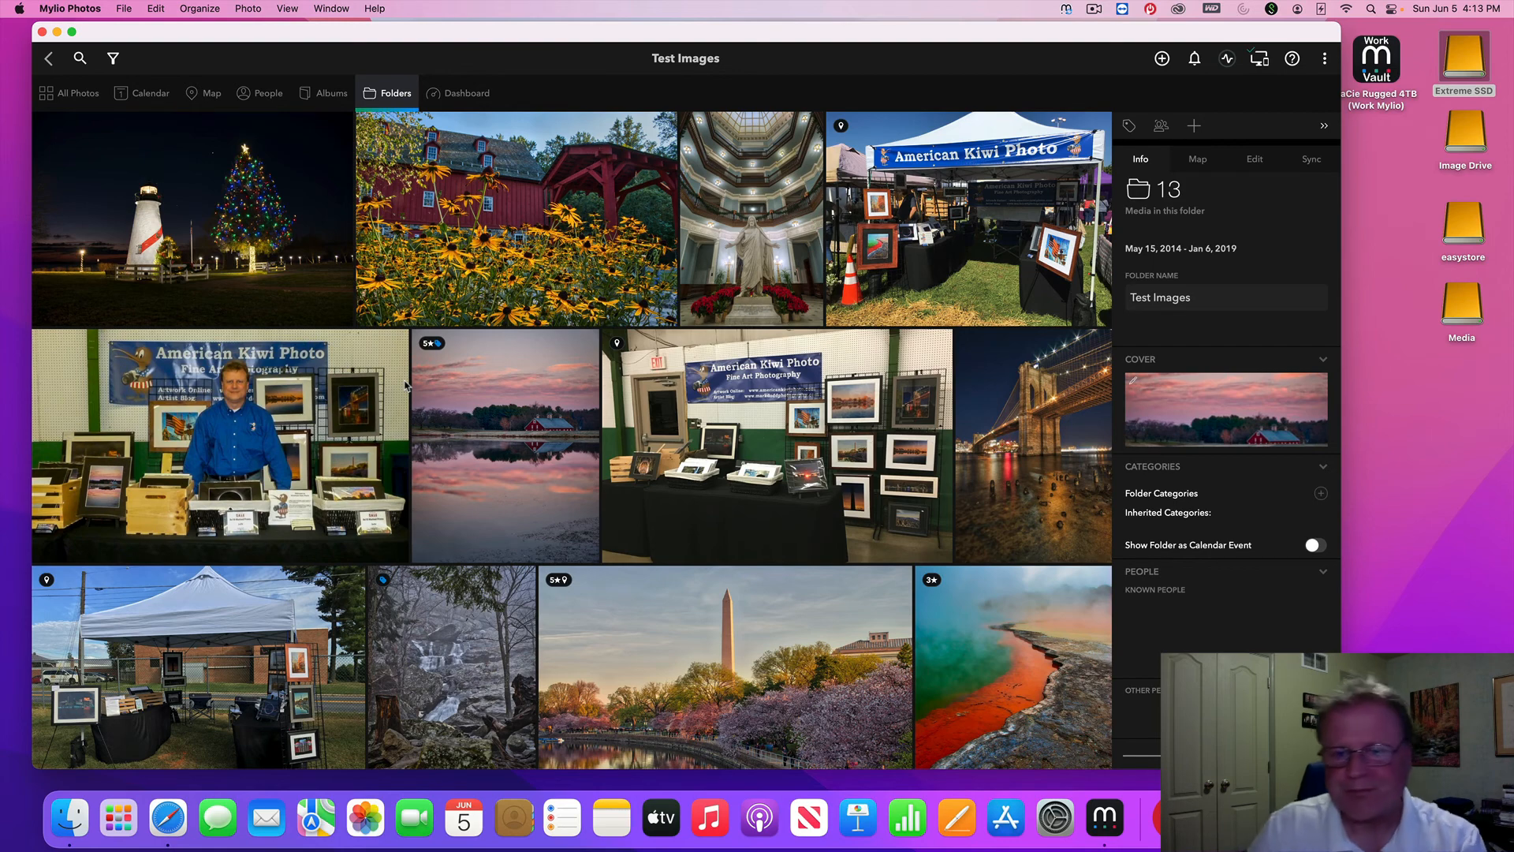
left_click(49, 62)
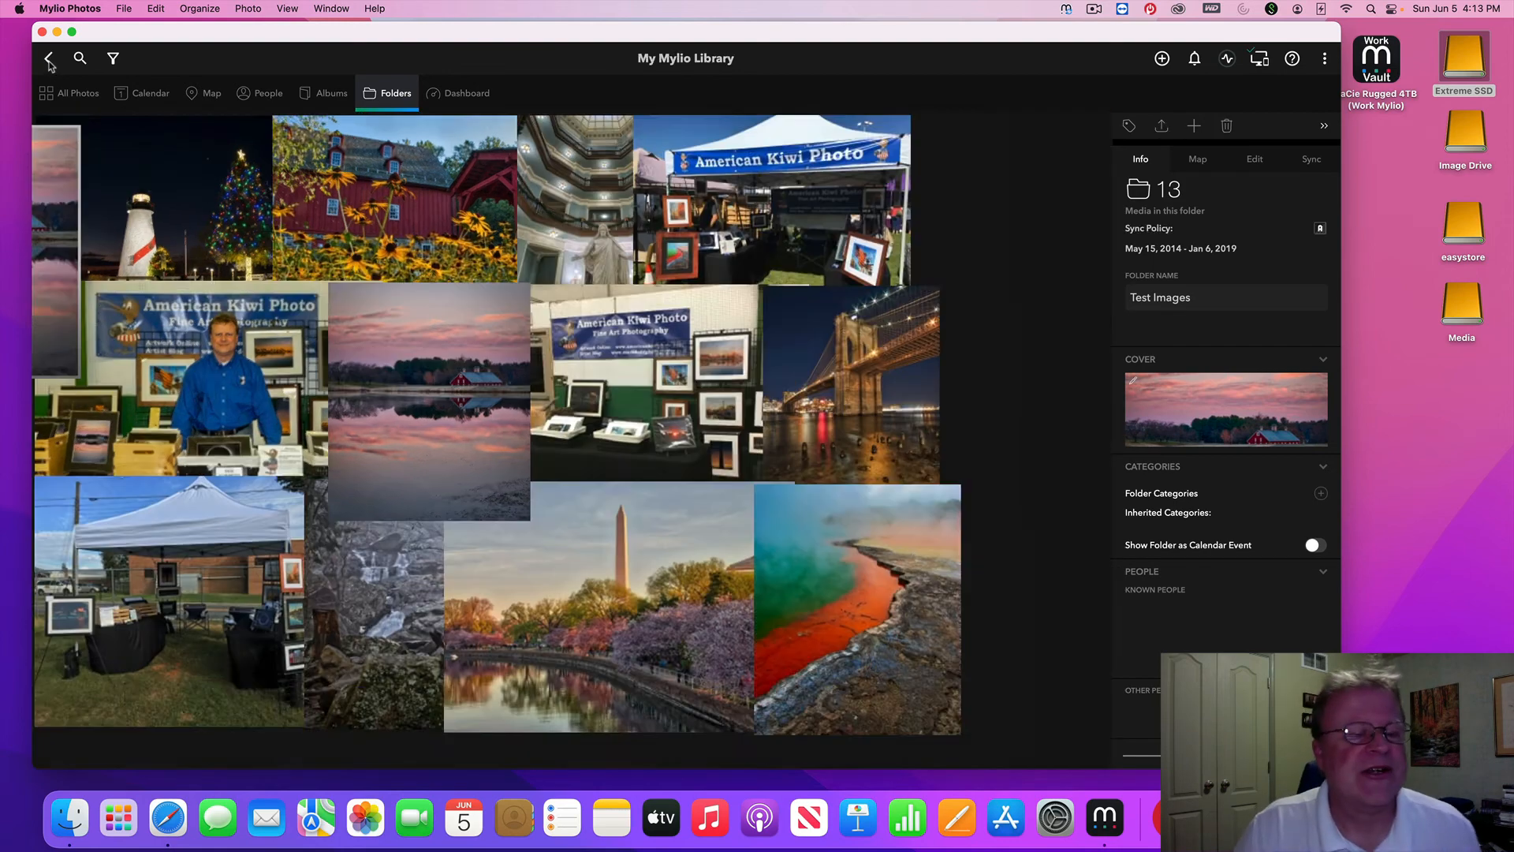
Reveal Test Images in Finder inside the home Mylio/My Mylio Library folder, then close Finder
right_click(189, 260)
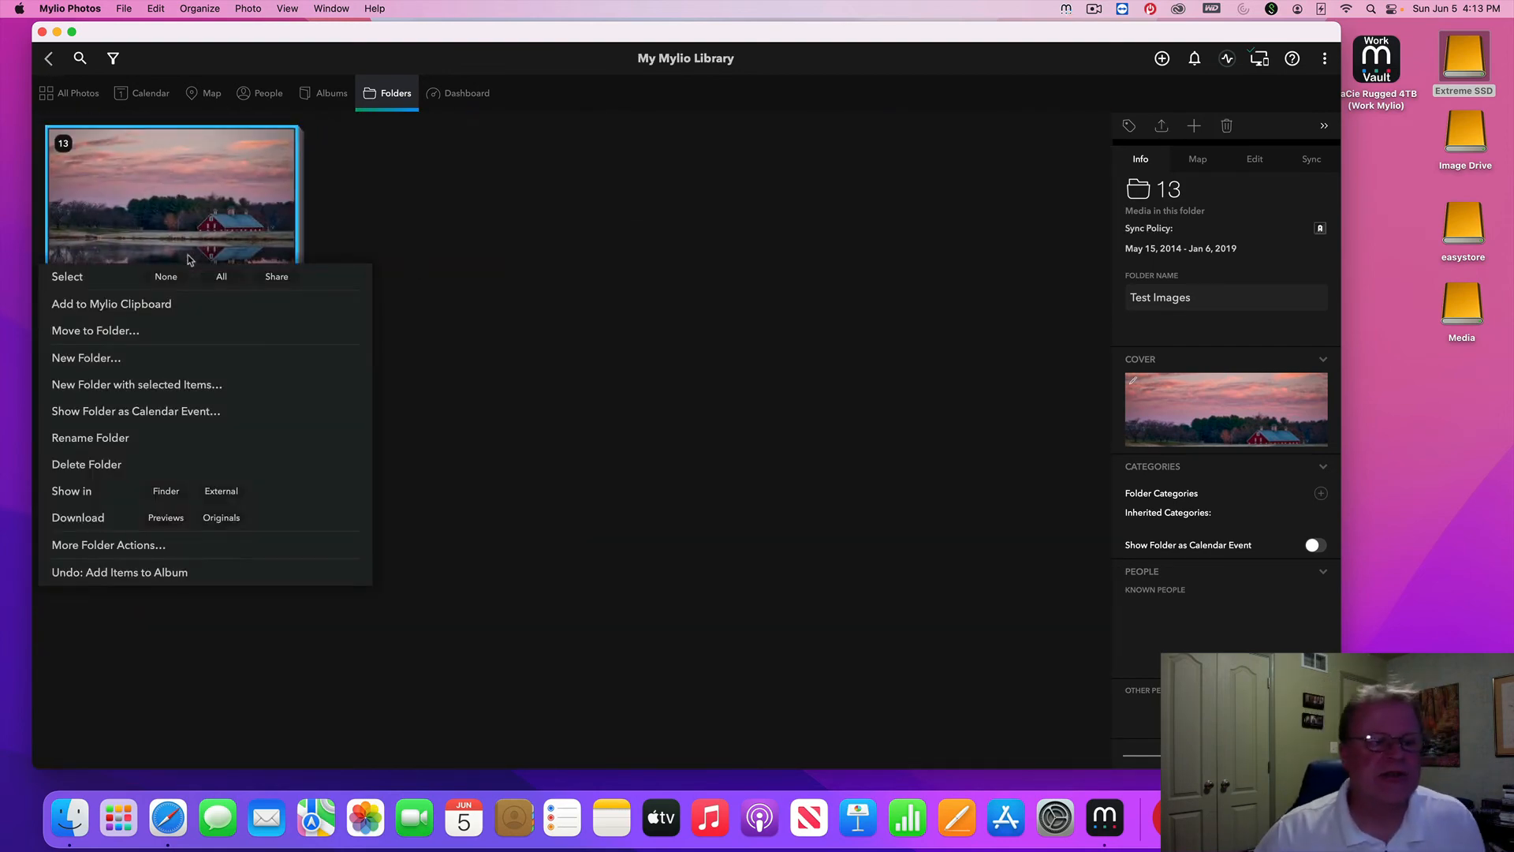
left_click(166, 492)
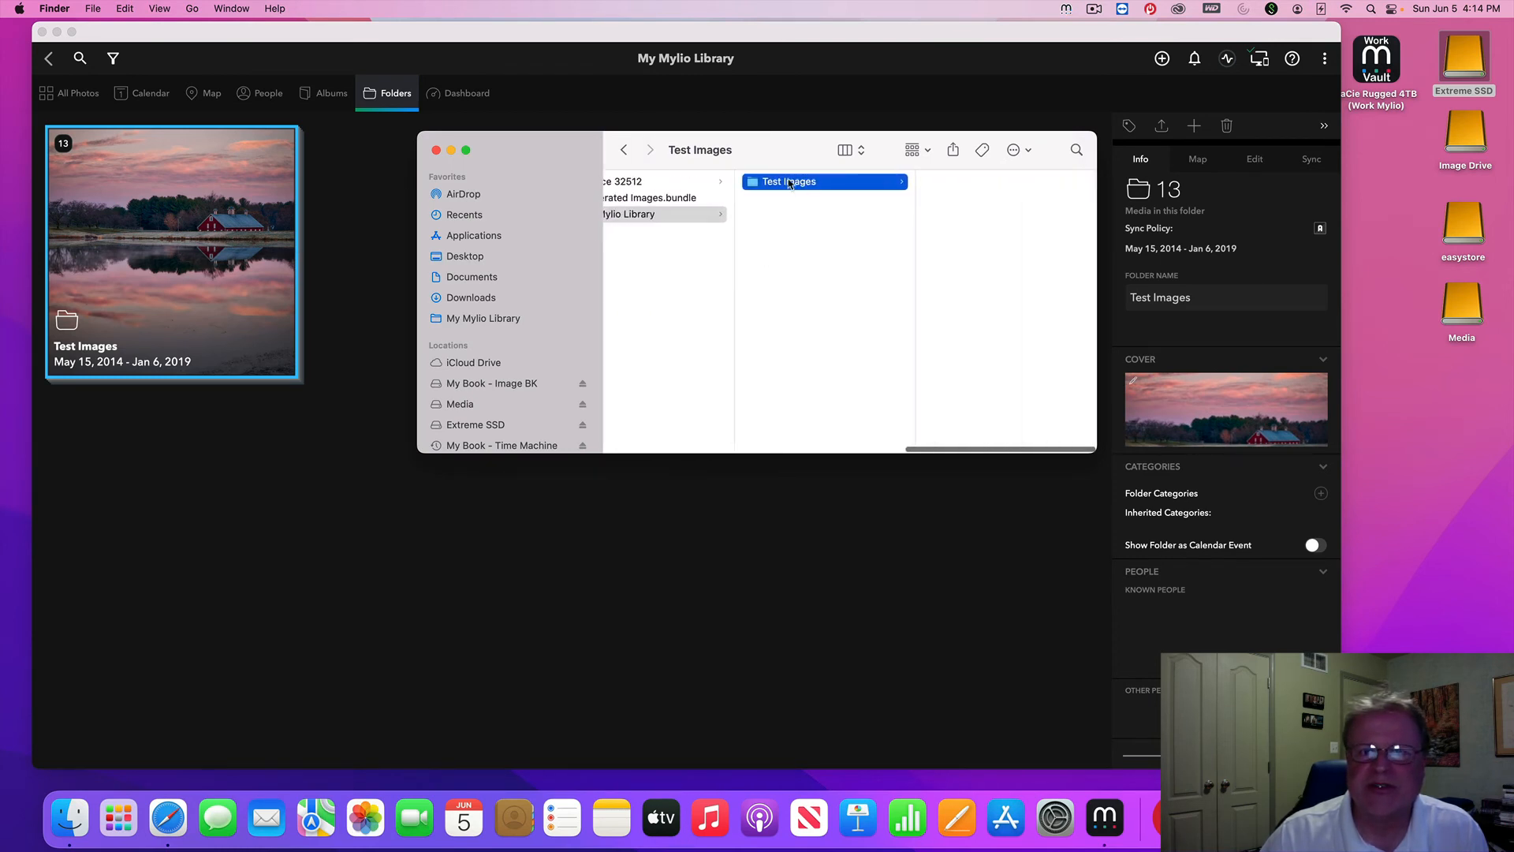
left_click(784, 188)
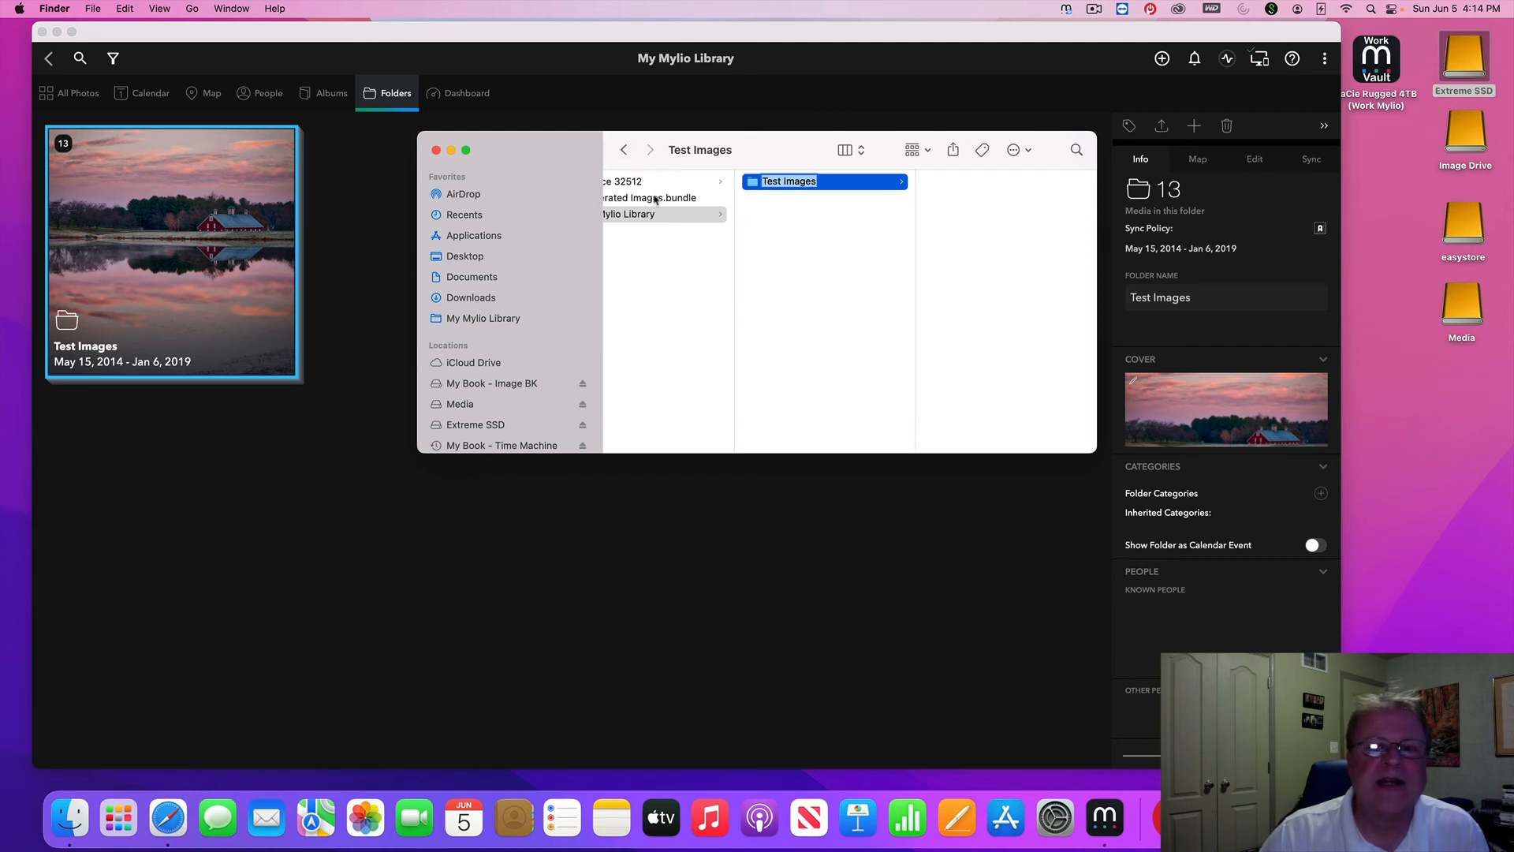
scroll(748, 317, "left", 5)
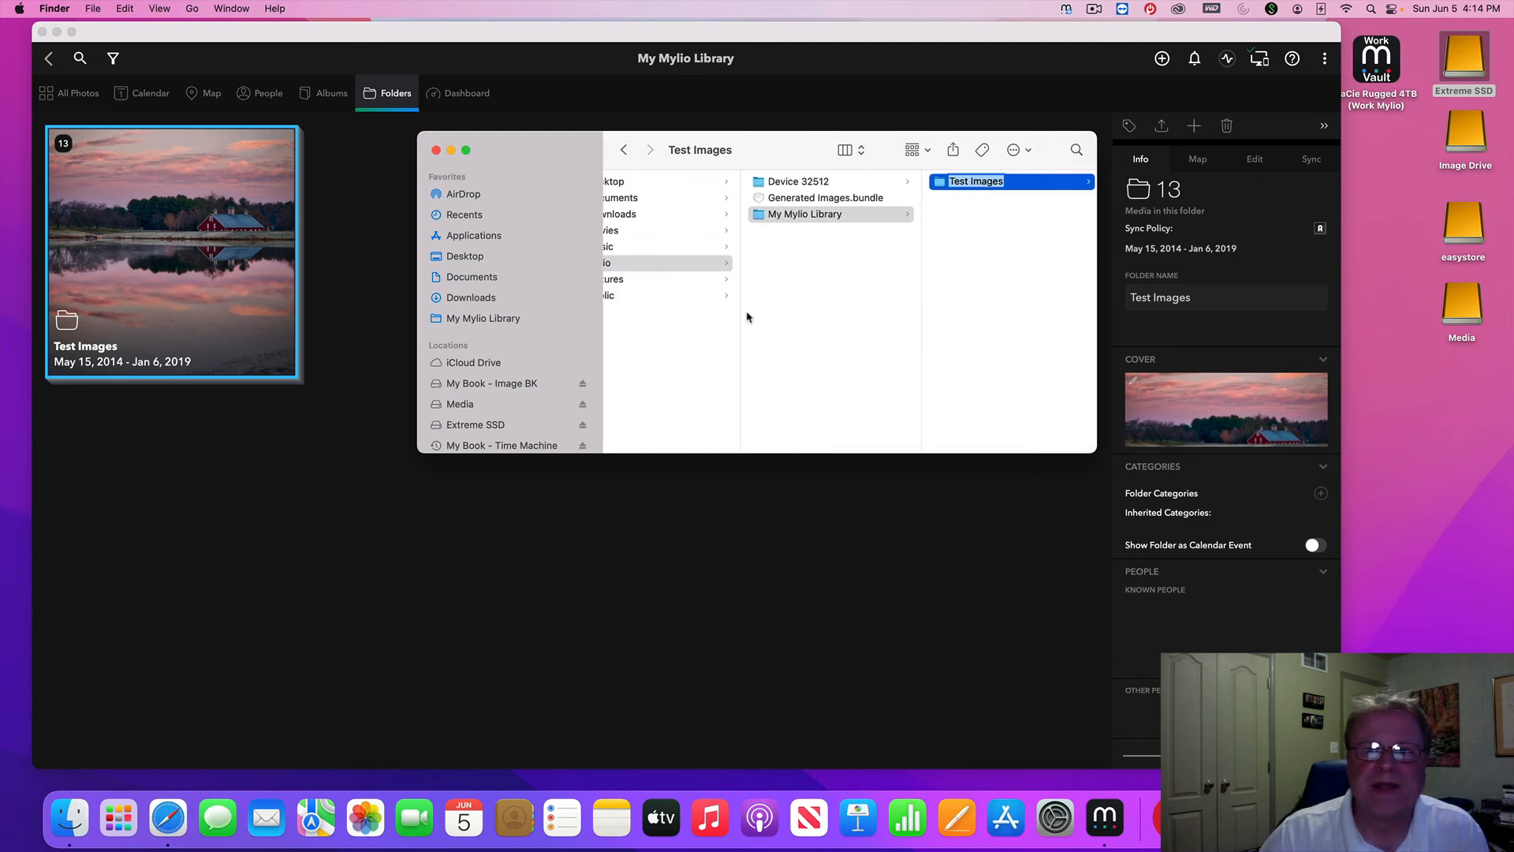
scroll(748, 317, "left", 5)
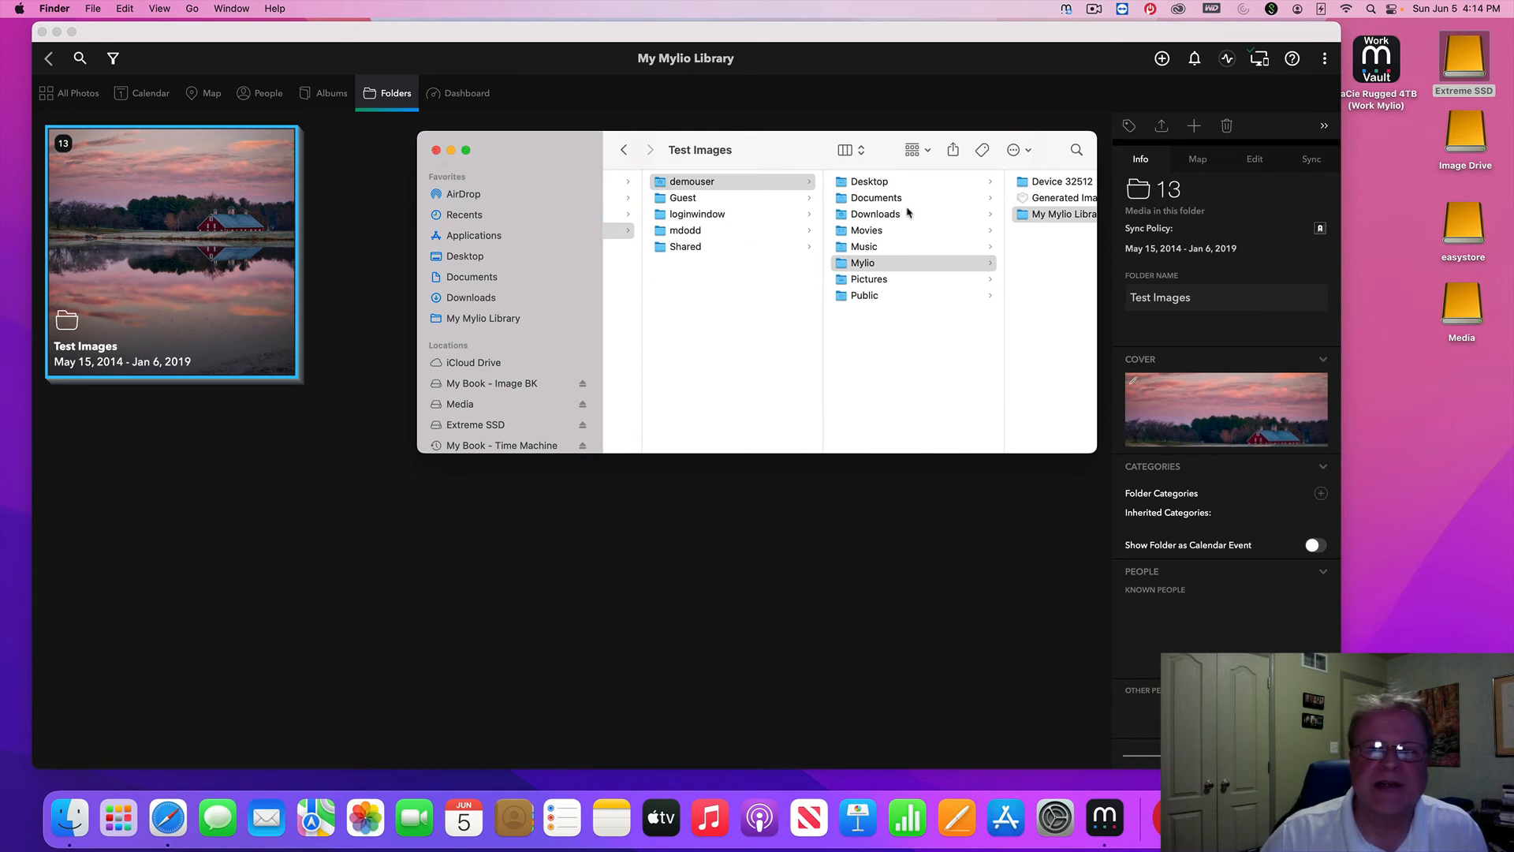
scroll(1009, 214, "right", 5)
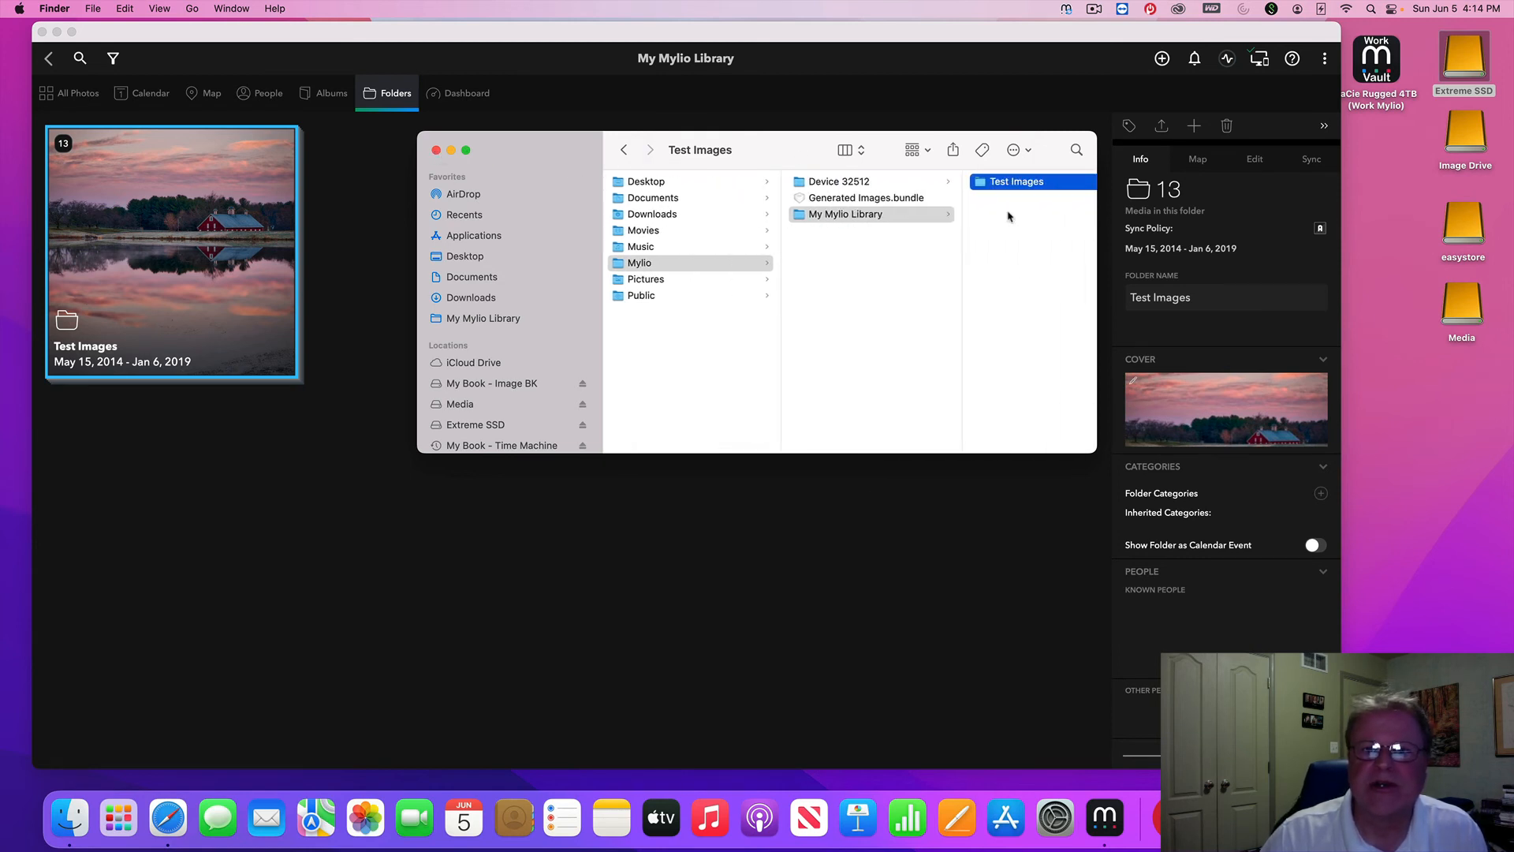
left_click(435, 152)
right_click(183, 236)
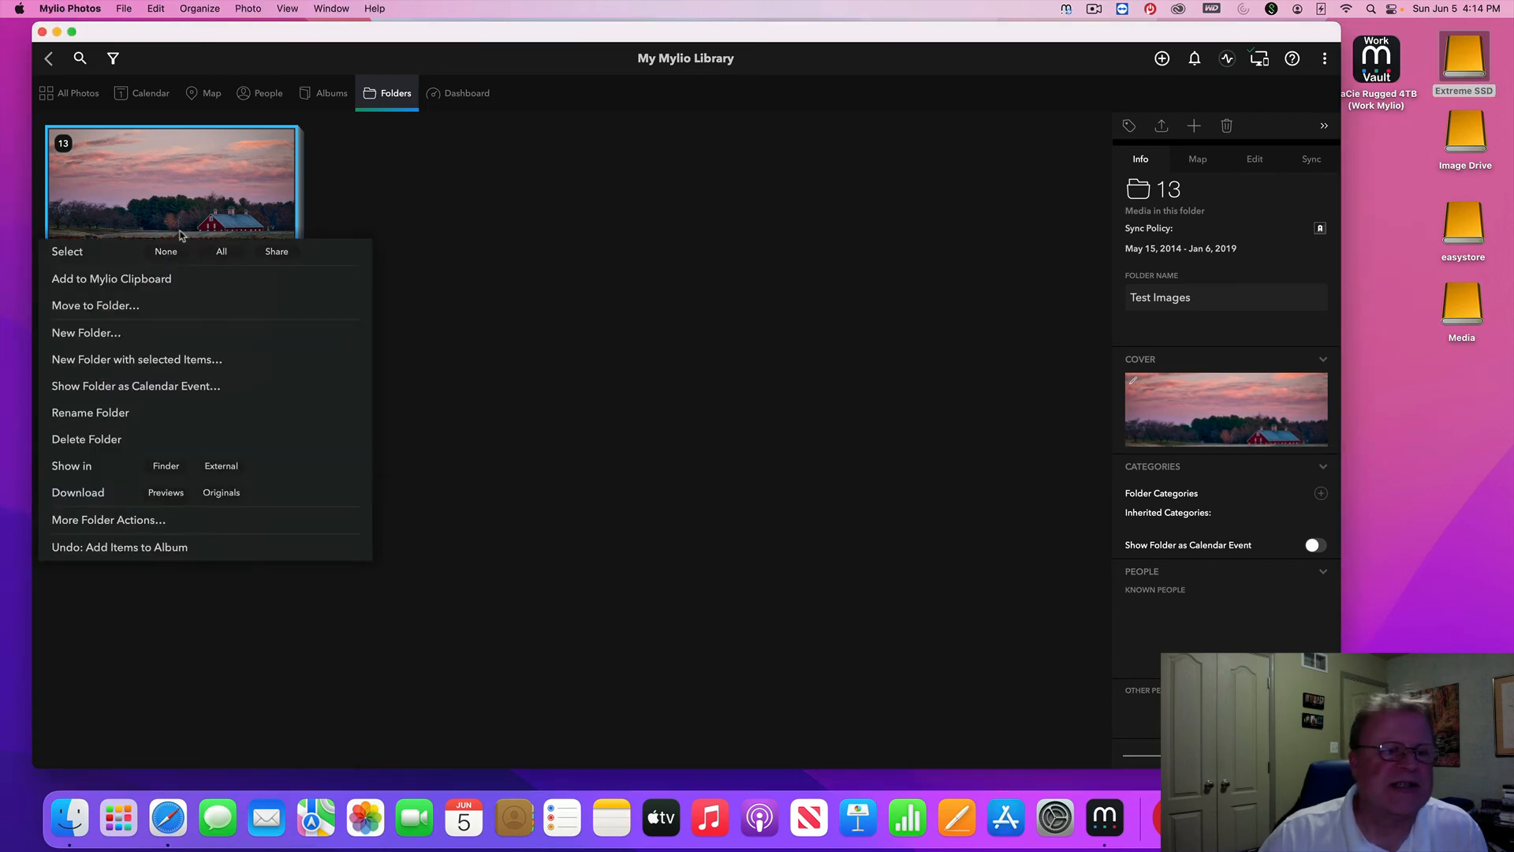
Open the Extreme SSD external copy of the Test Images folder in Finder's column view
left_click(221, 466)
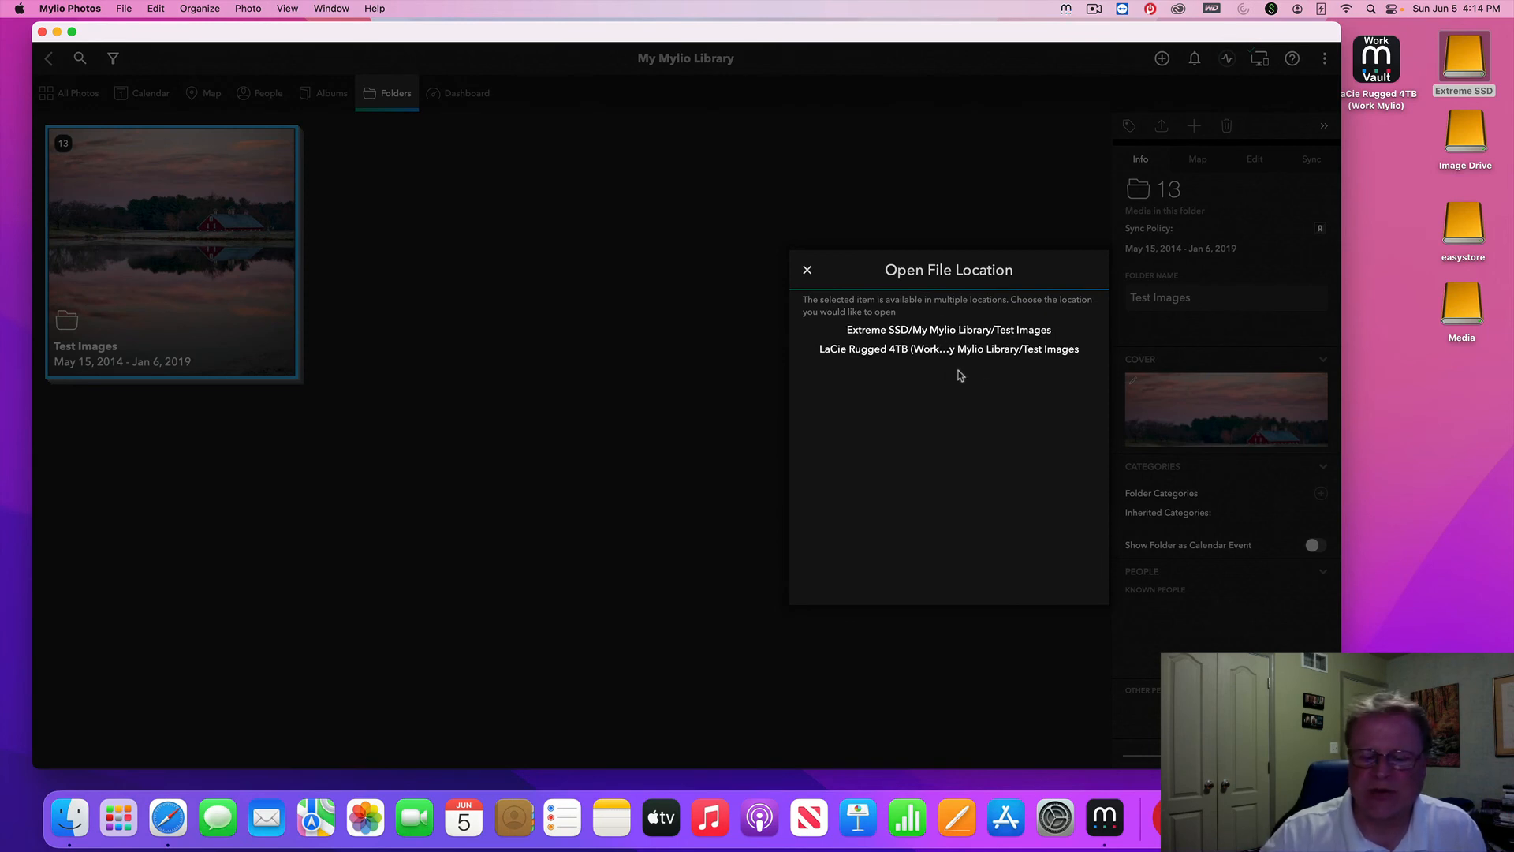
left_click(944, 331)
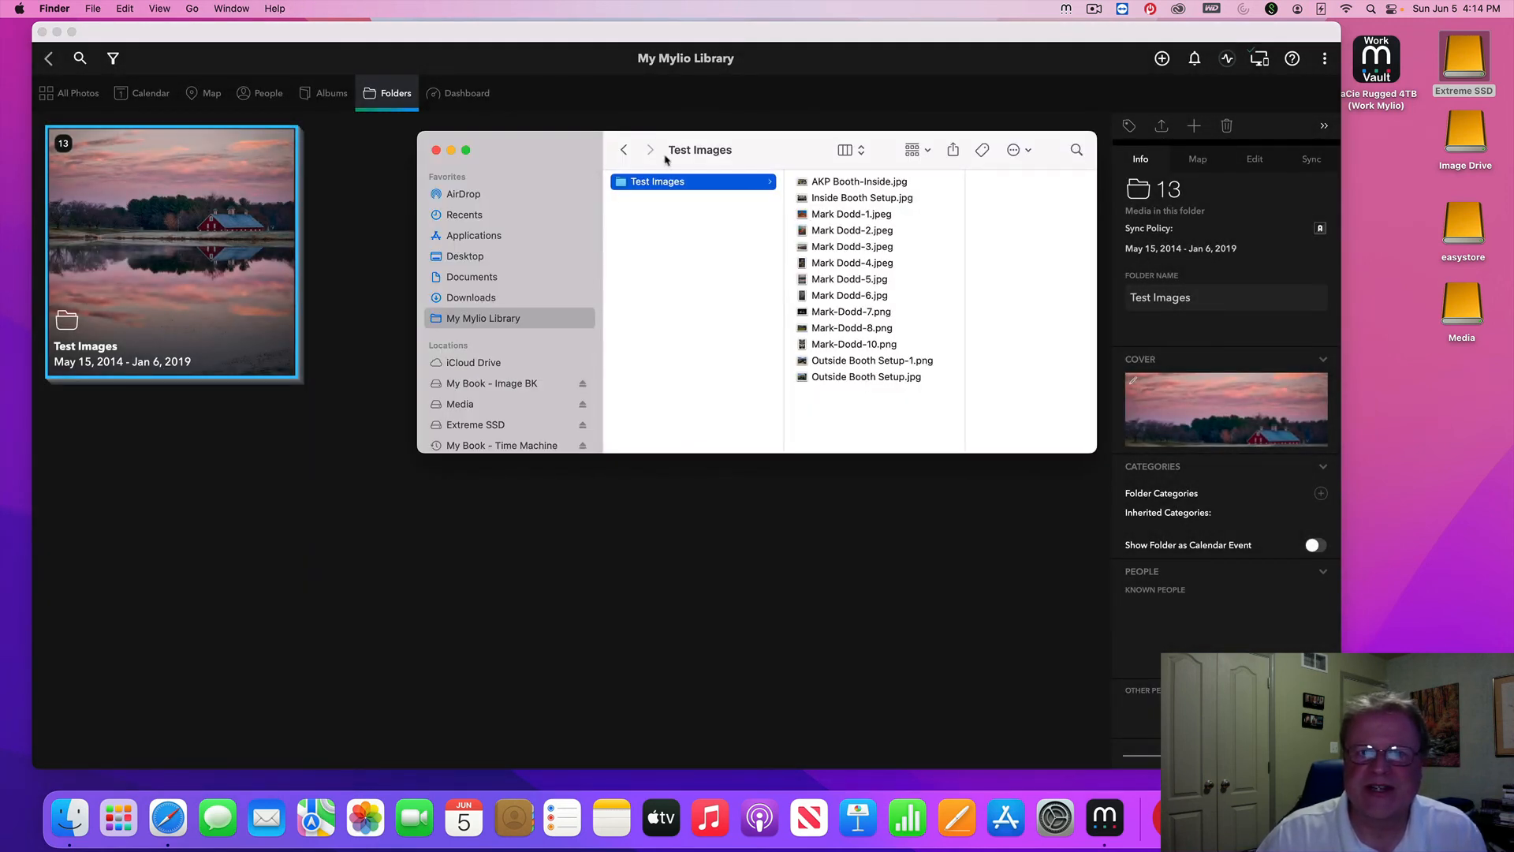
left_click(849, 153)
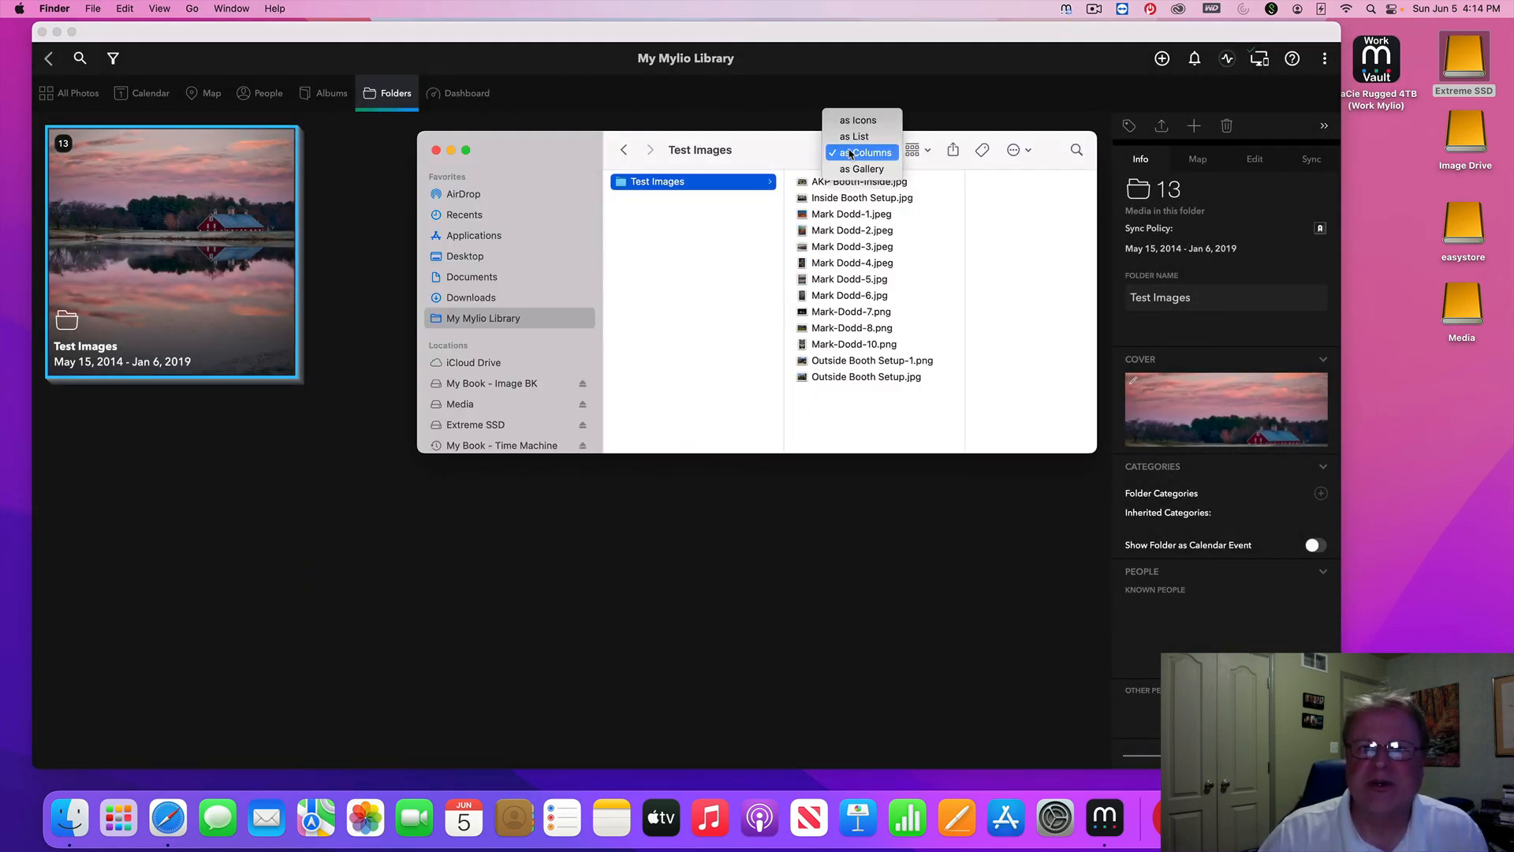
left_click(850, 152)
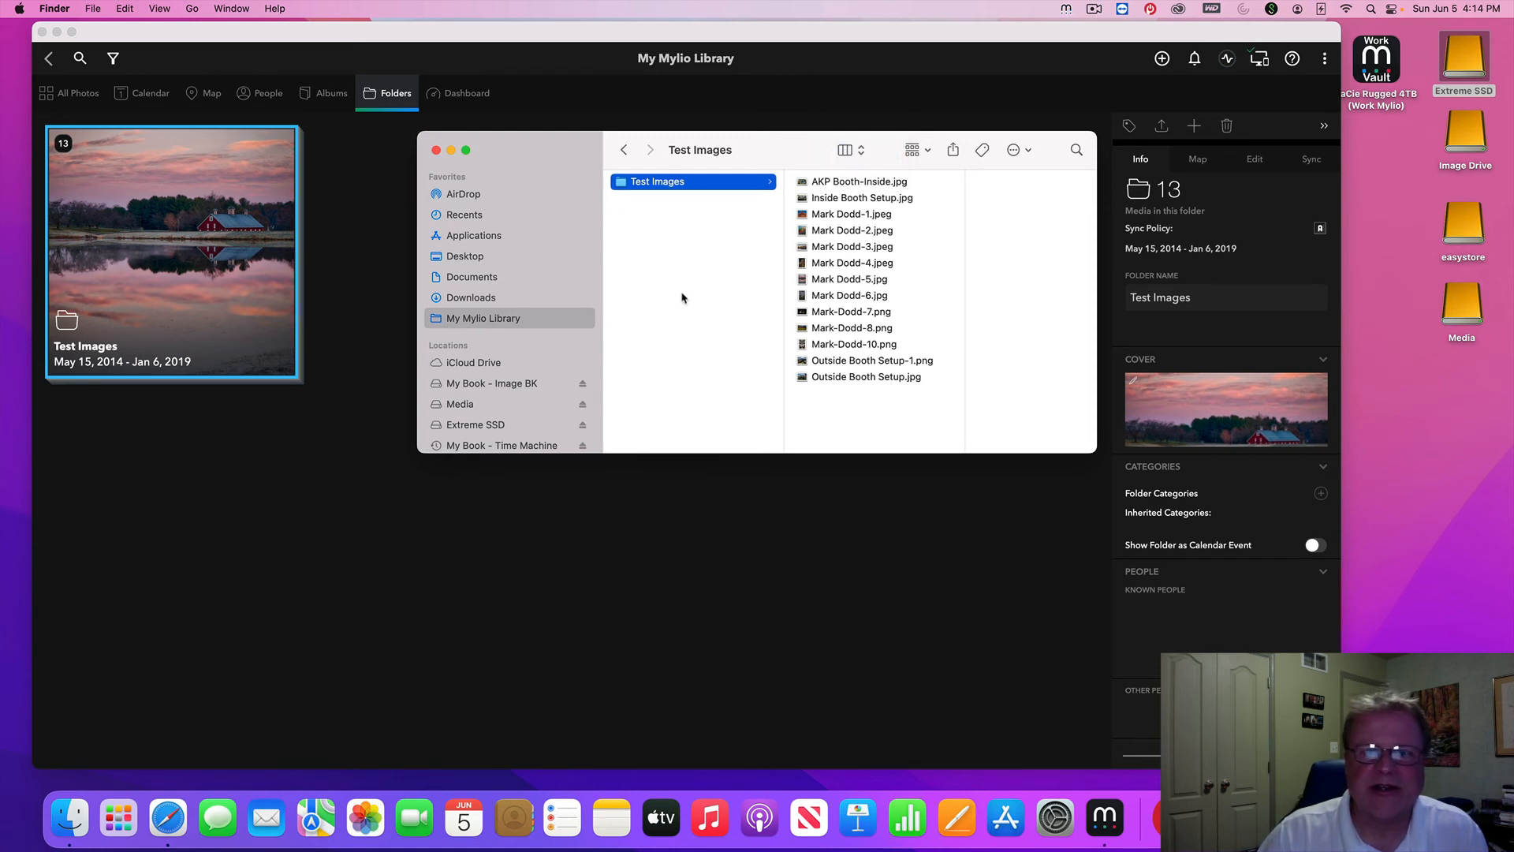
Confirm via Get Info that My Mylio Library holds 43.8 MB in 15 items, then close Finder
right_click(541, 321)
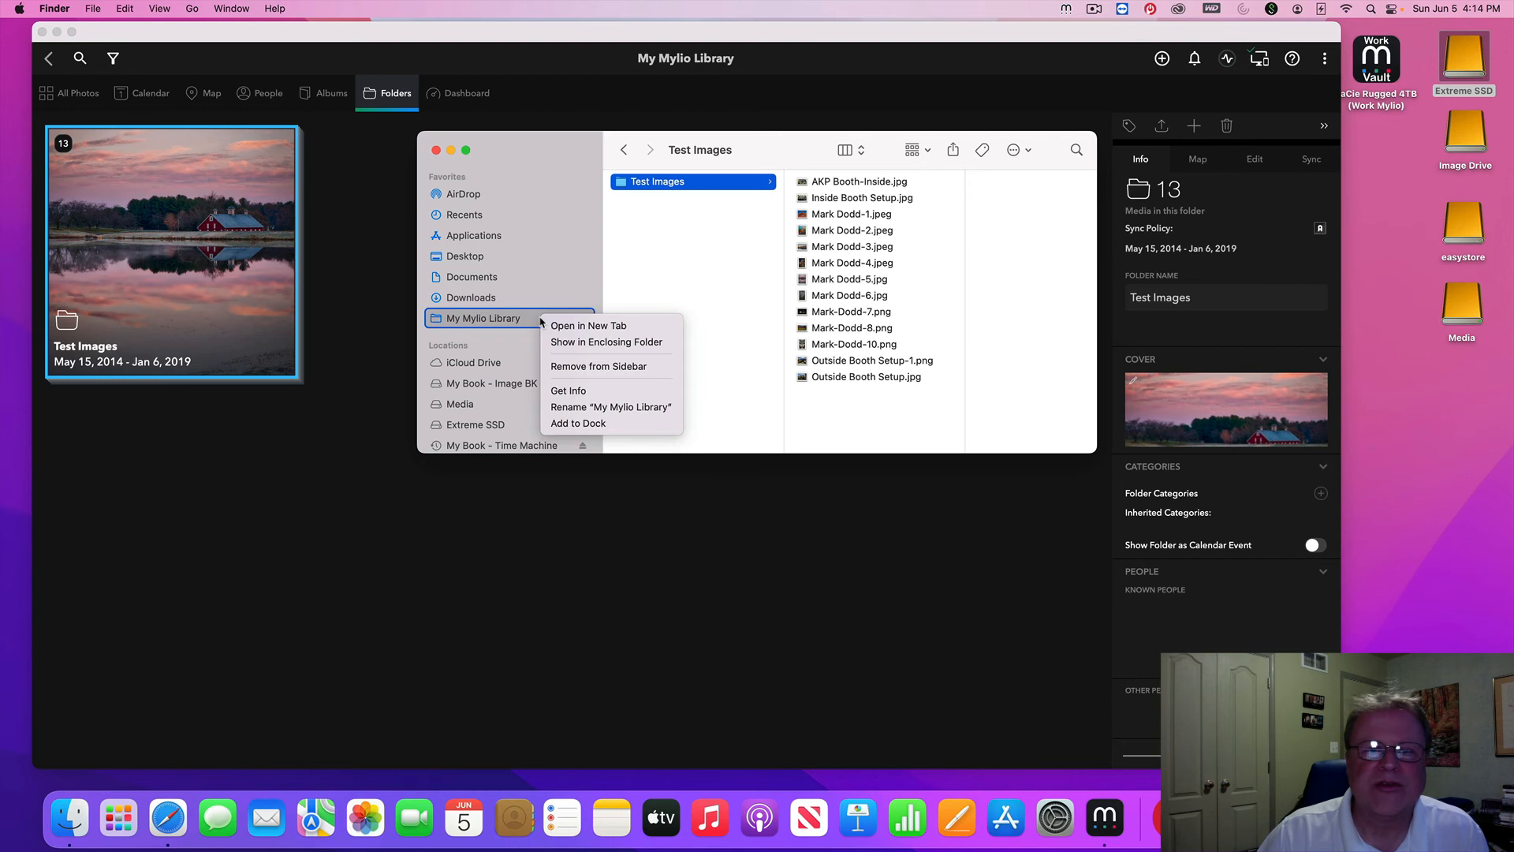
left_click(594, 388)
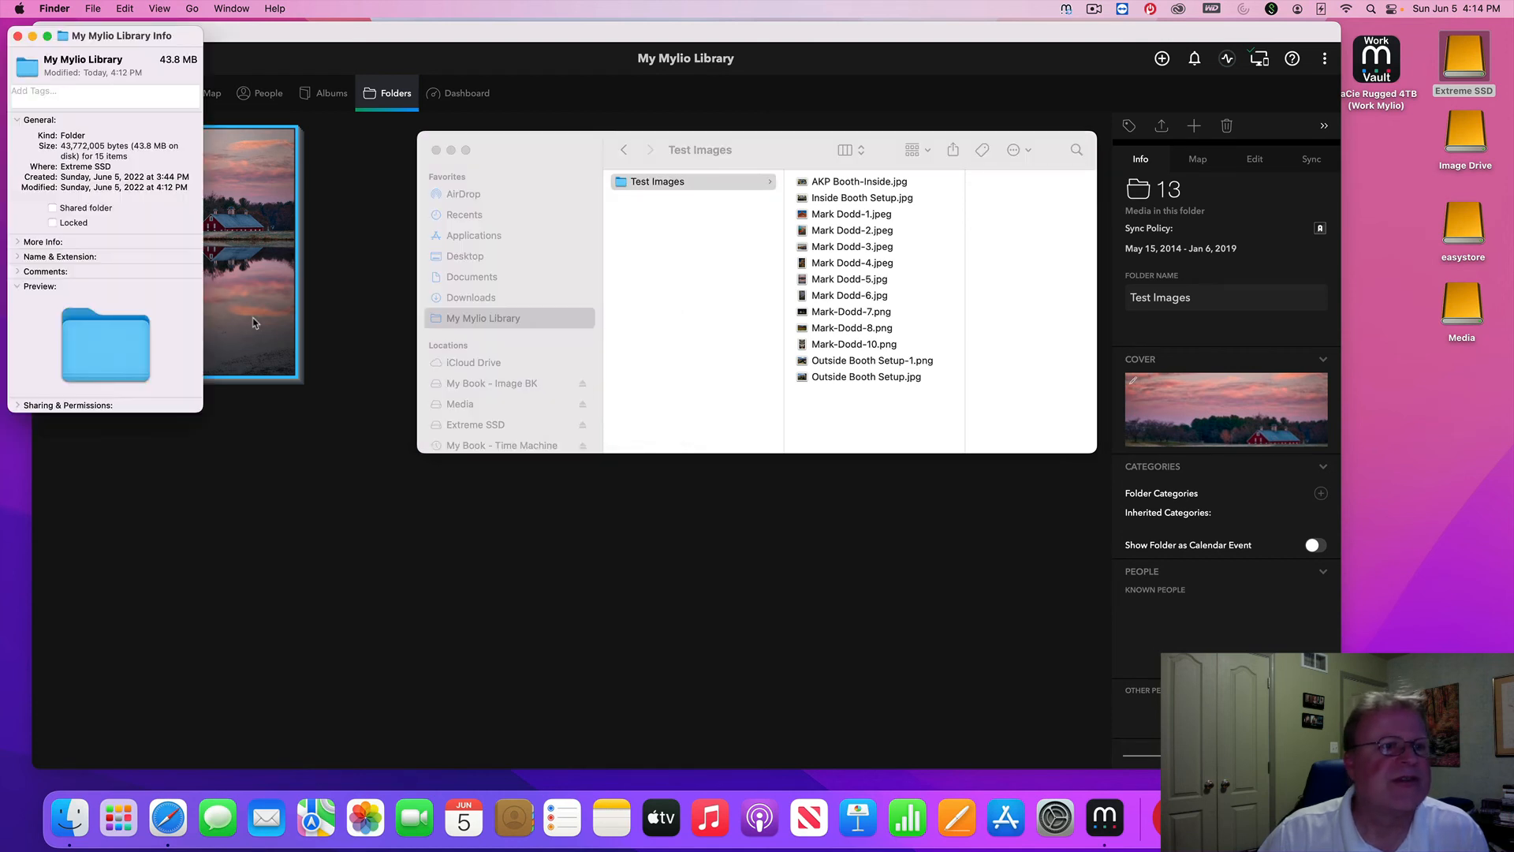
left_click(18, 35)
left_click(668, 262)
left_click(436, 151)
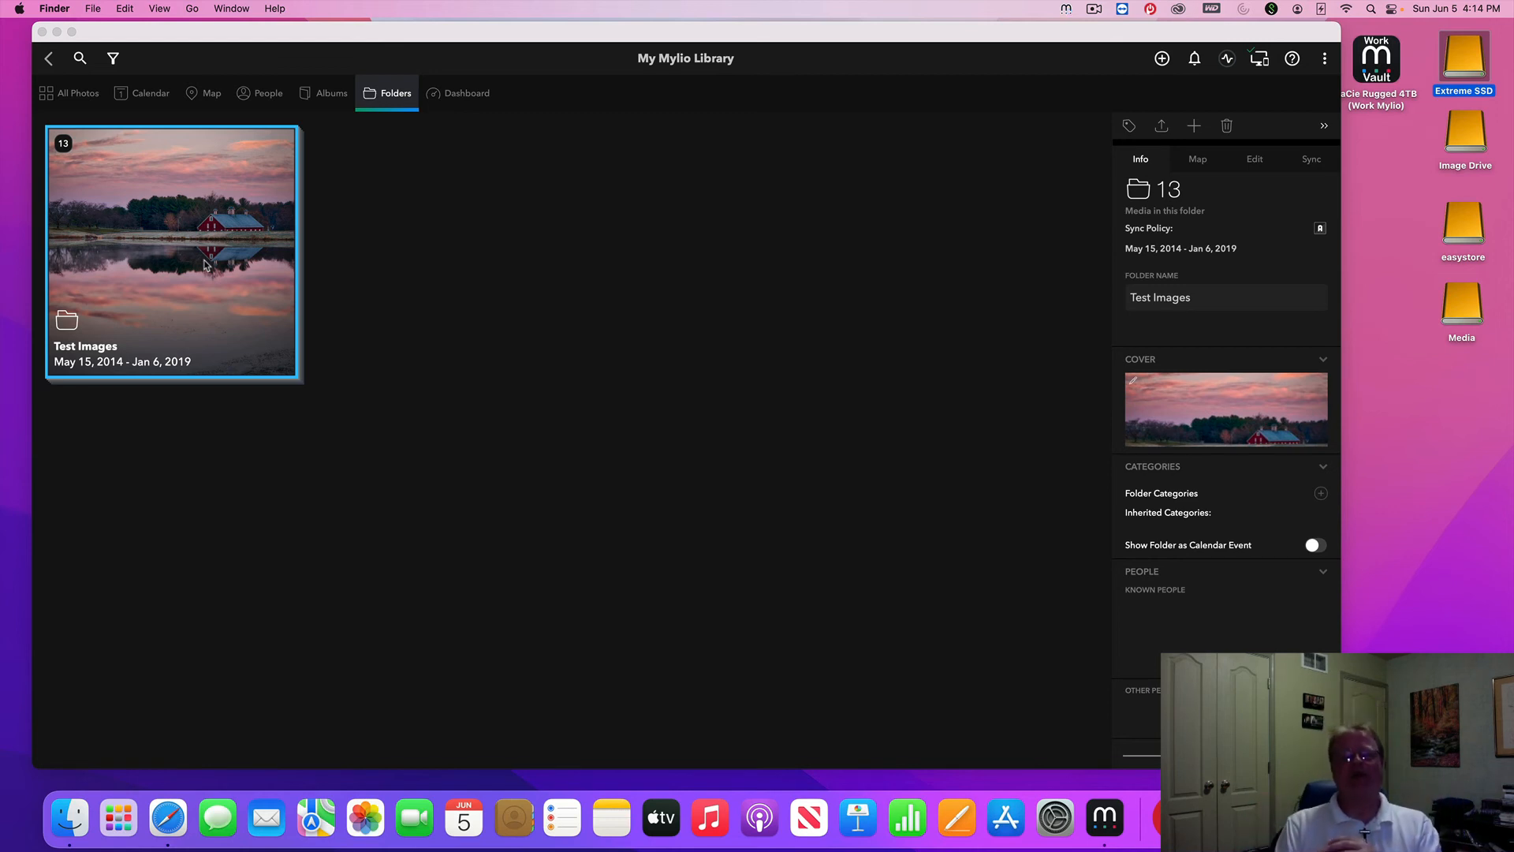
Show the AKP iMac 2019 device details in the Dashboard's Devices list
left_click(473, 109)
left_click(457, 94)
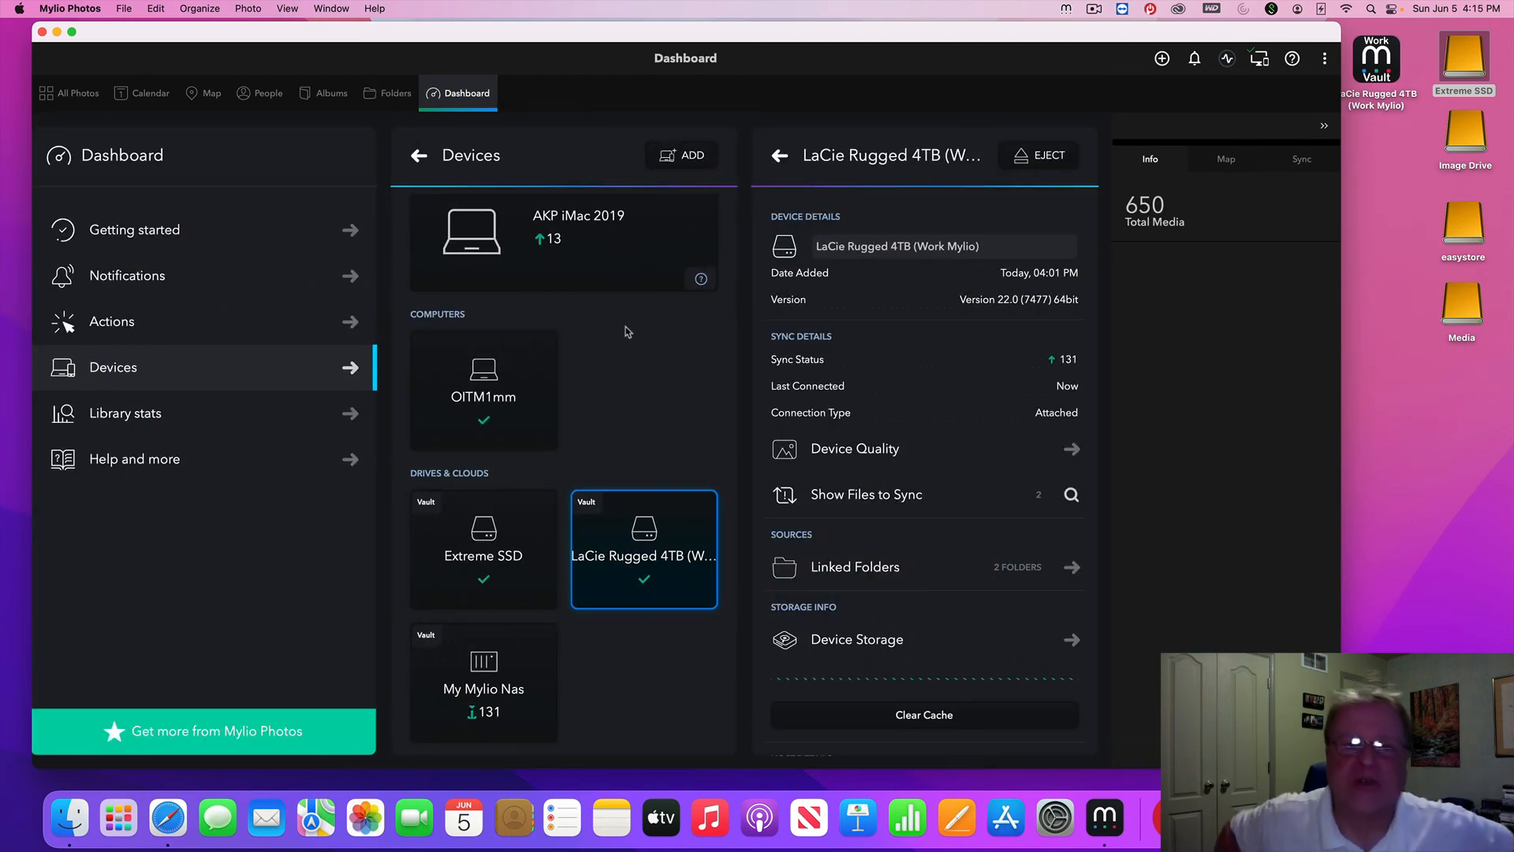
left_click(614, 257)
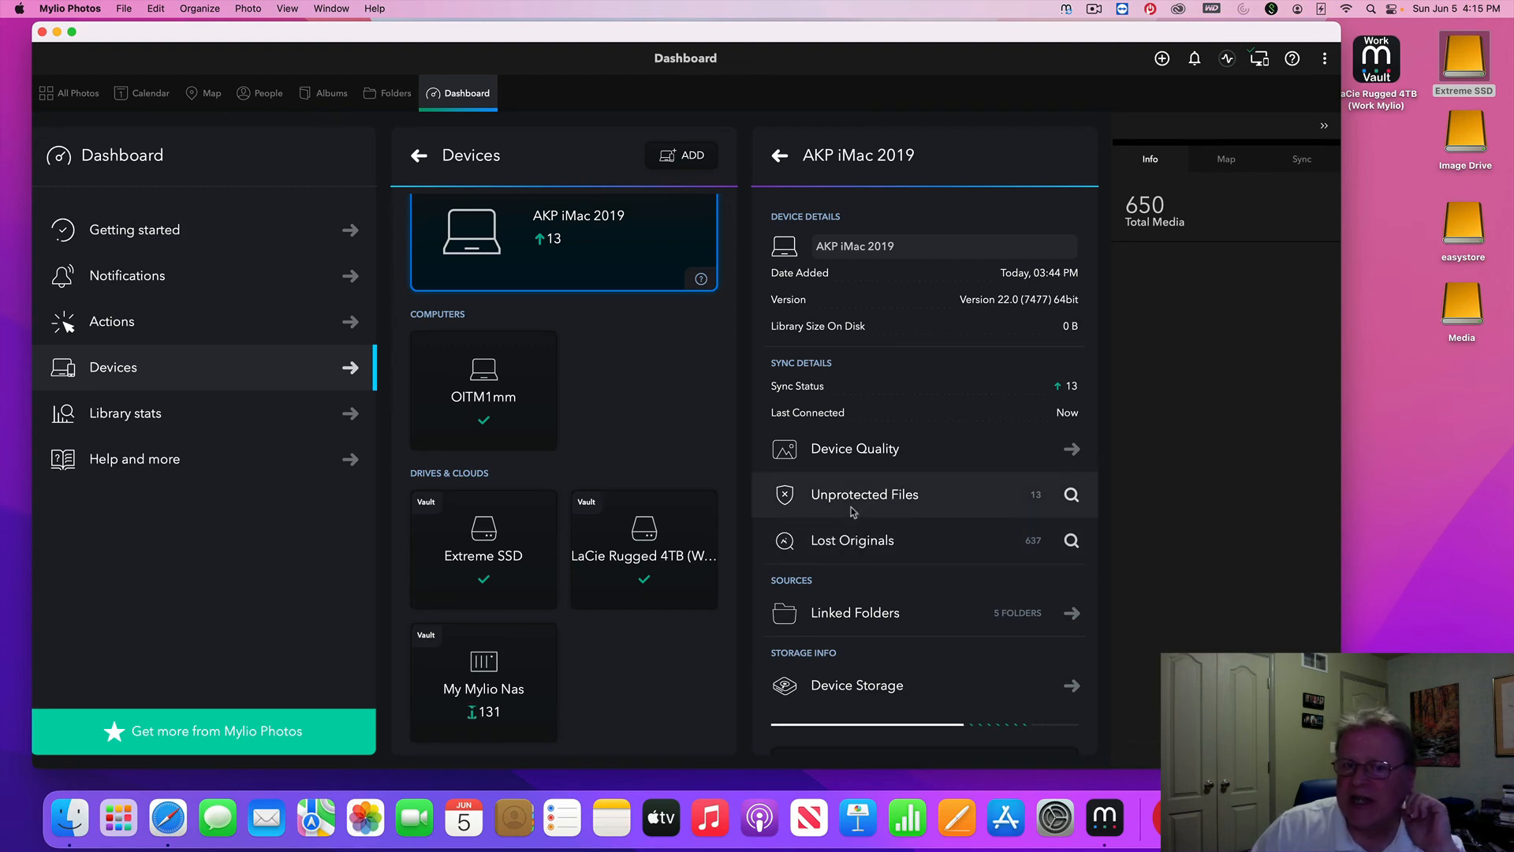
Open the AKP iMac 2019 Device Quality settings, showing Auto Optimized
left_click(863, 456)
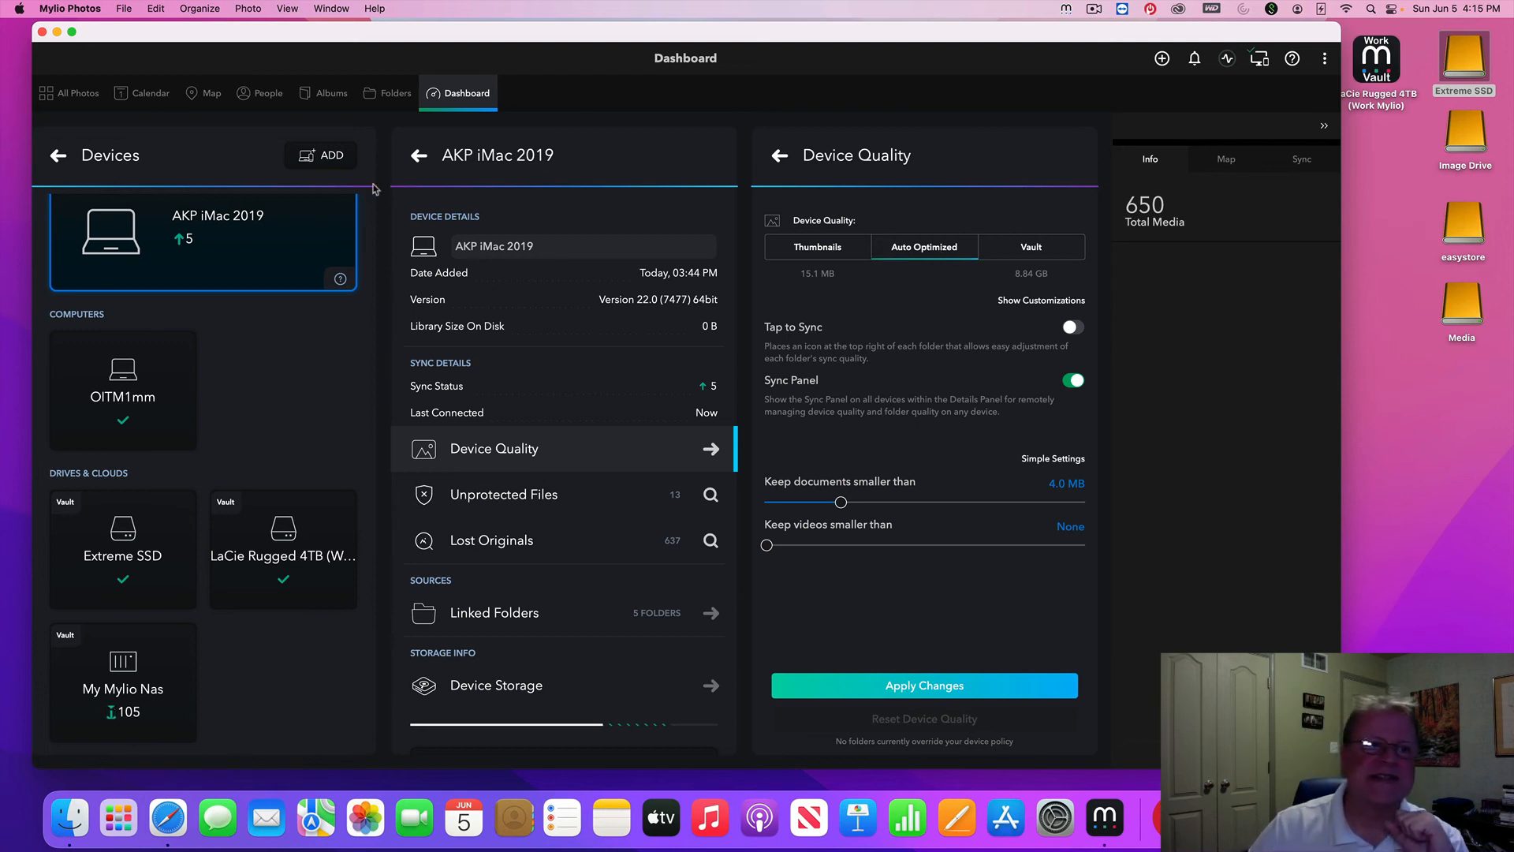
Open the Westminster Town Pond photo from Test Images full size, then return to the Folders overview
left_click(78, 99)
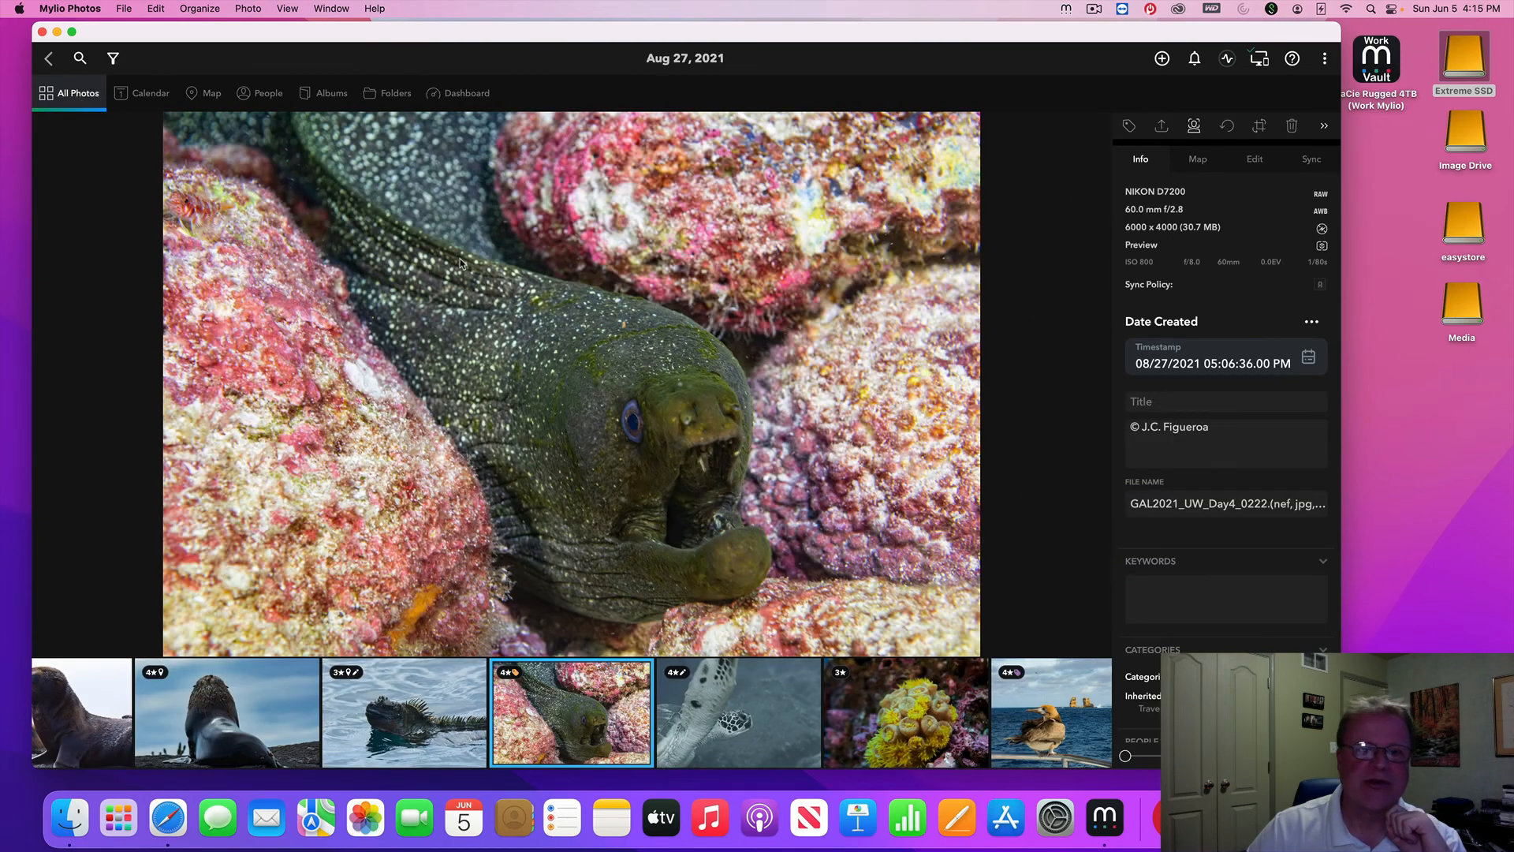
left_click(389, 94)
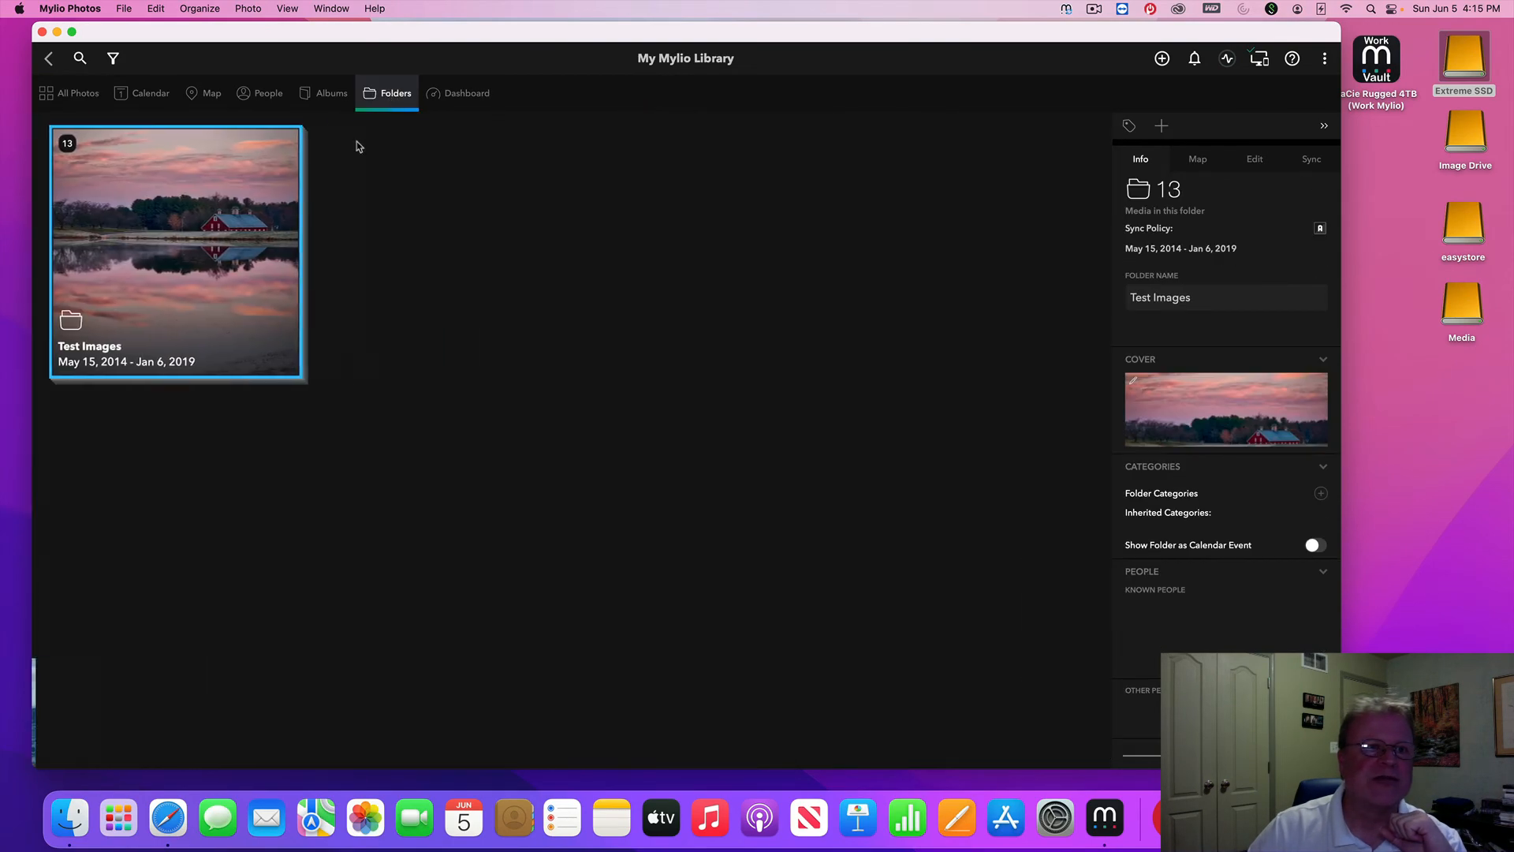
double_click(221, 256)
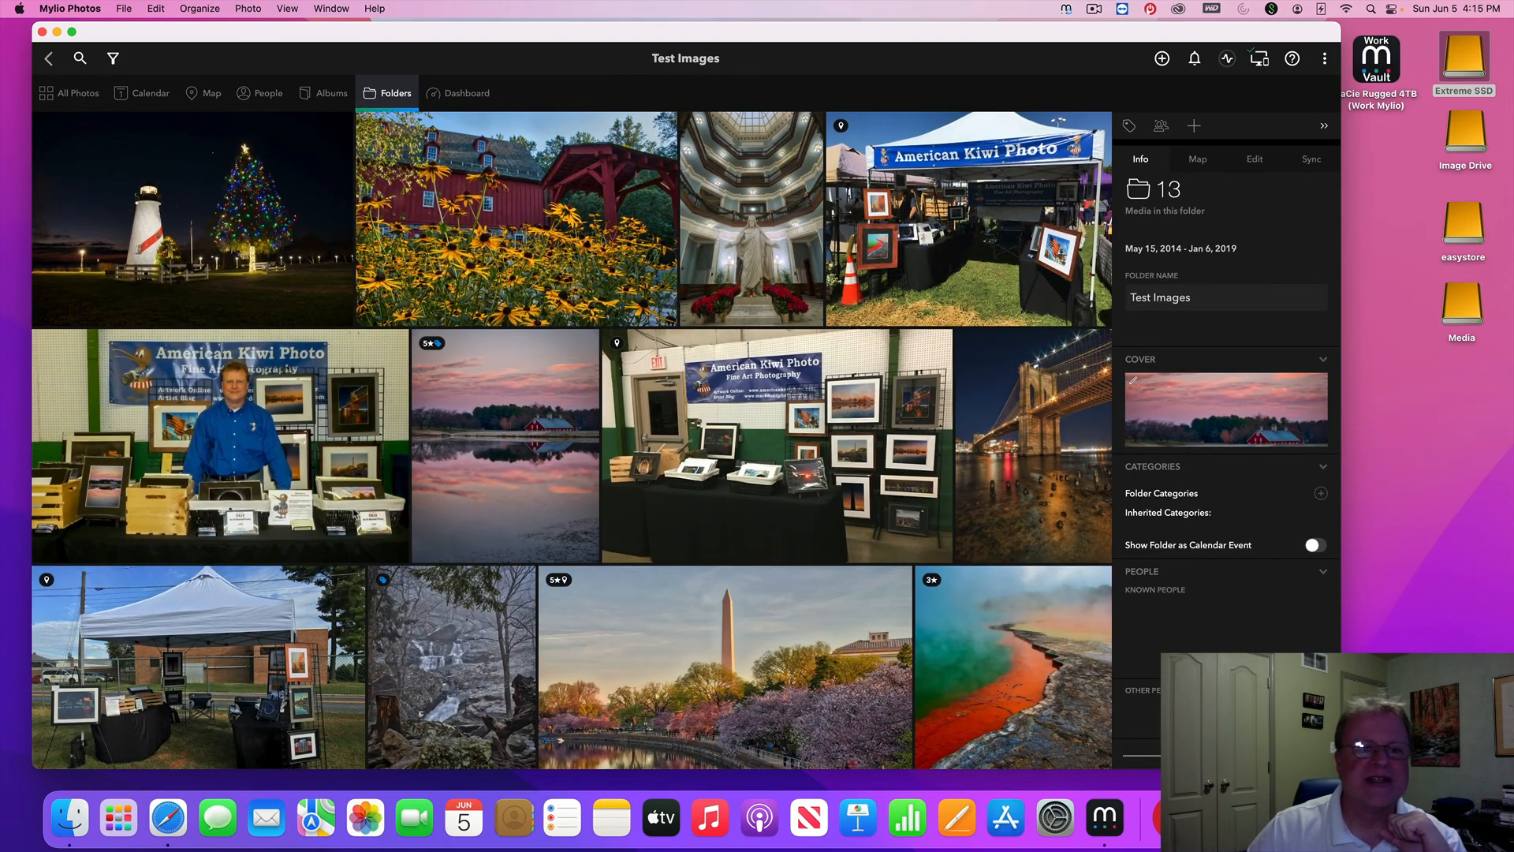
left_click(531, 455)
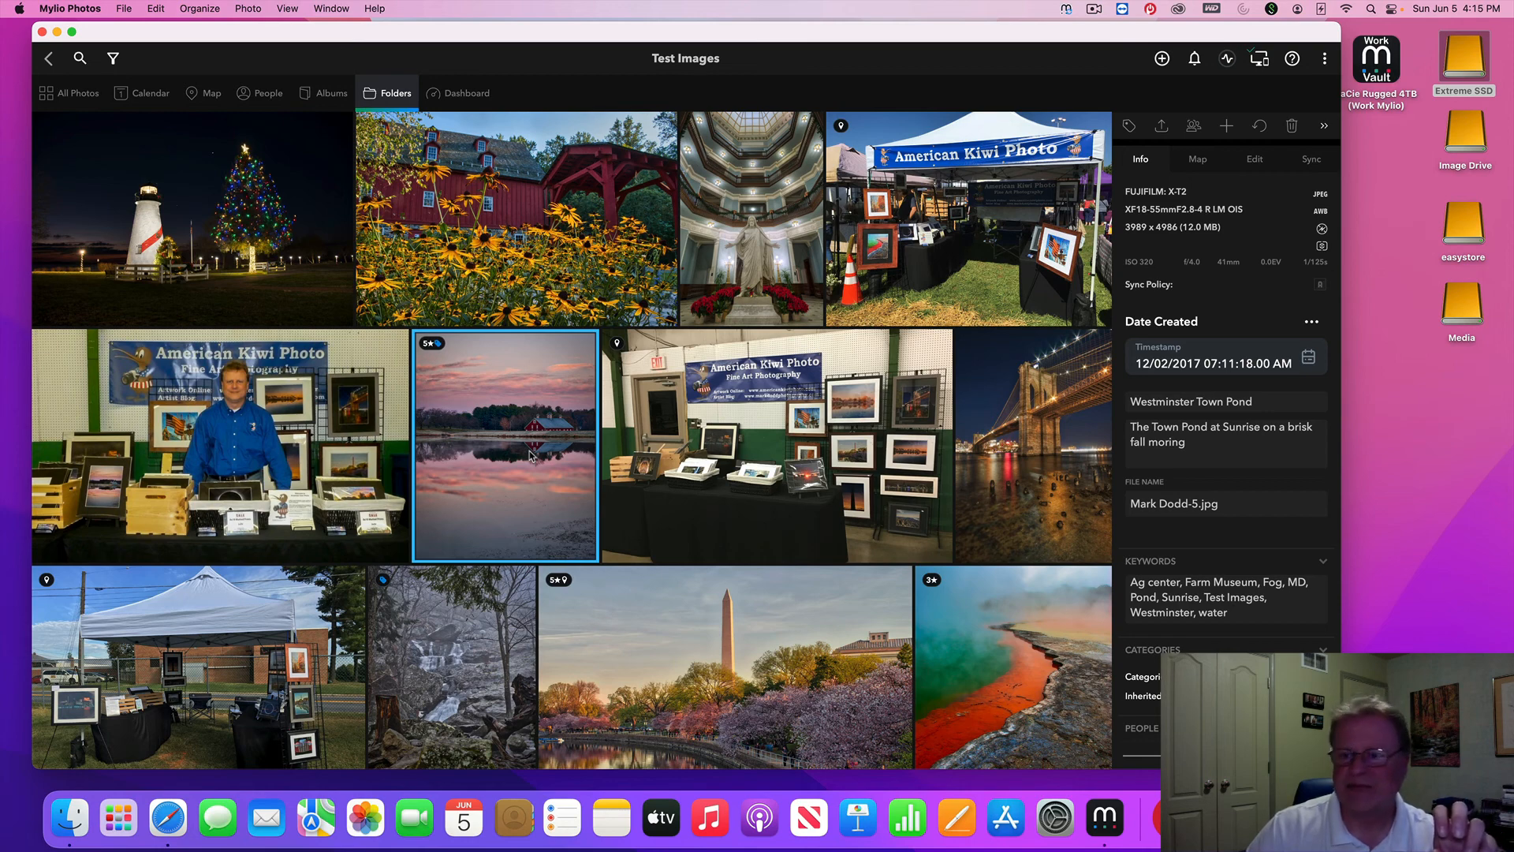
double_click(531, 455)
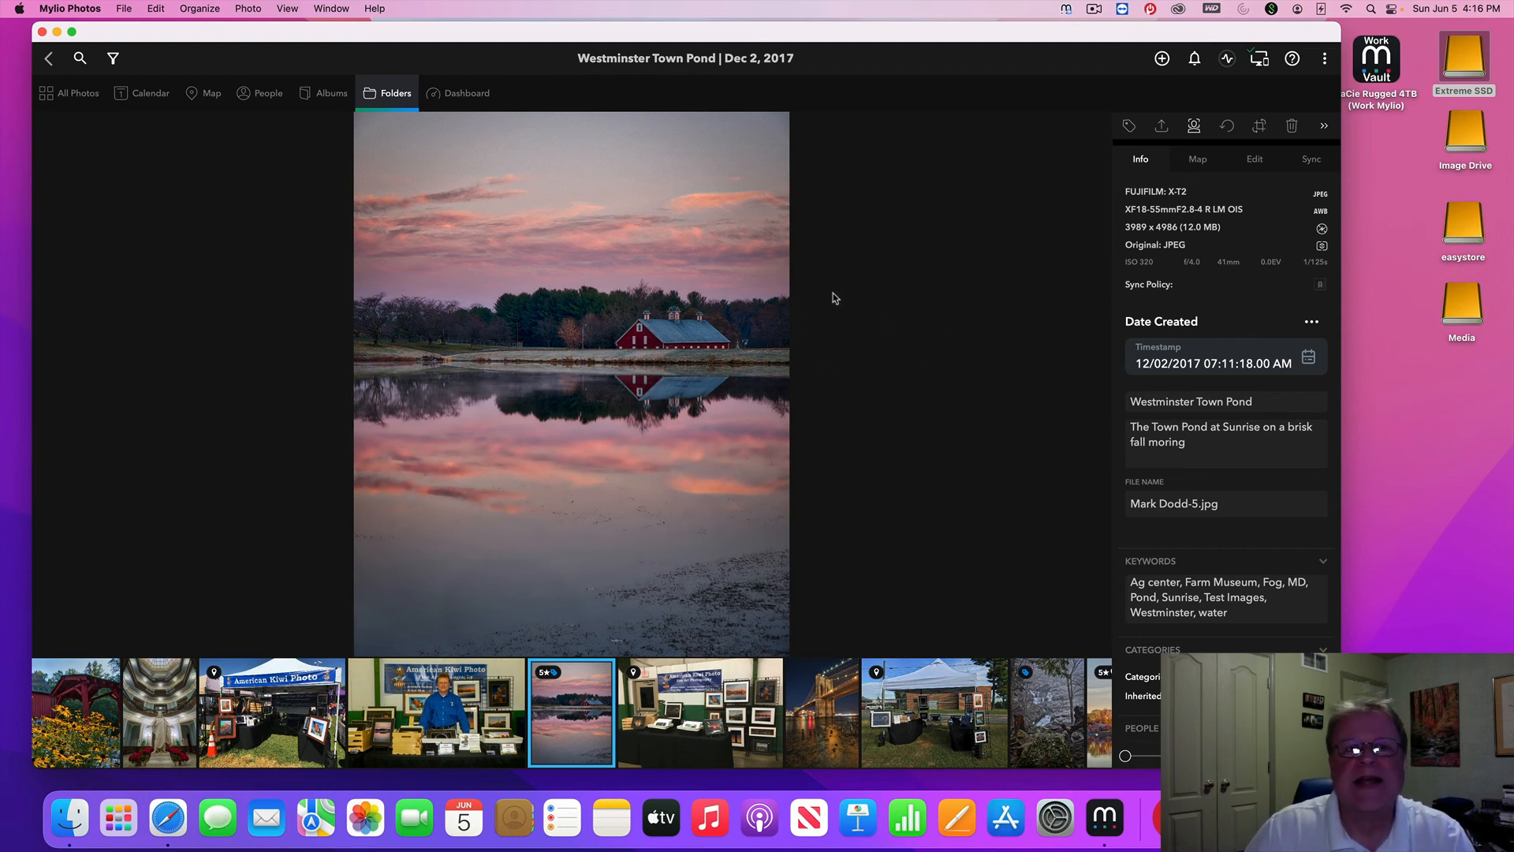
left_click(385, 97)
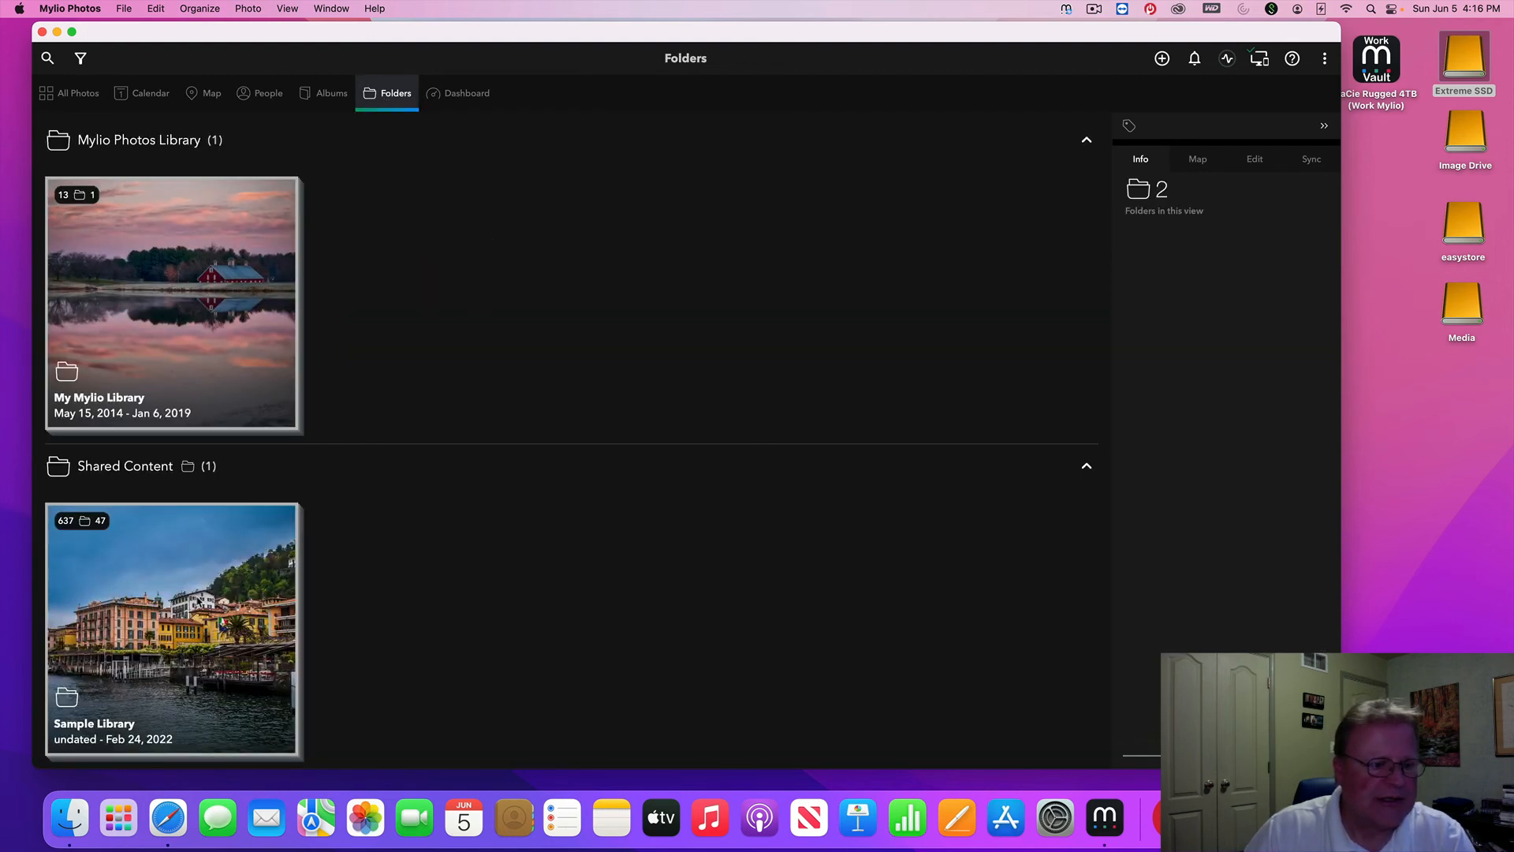
Browse Sample Library's Trips > Kenya photos singly: lions, lion cubs and the river elephant
double_click(196, 595)
left_click(718, 326)
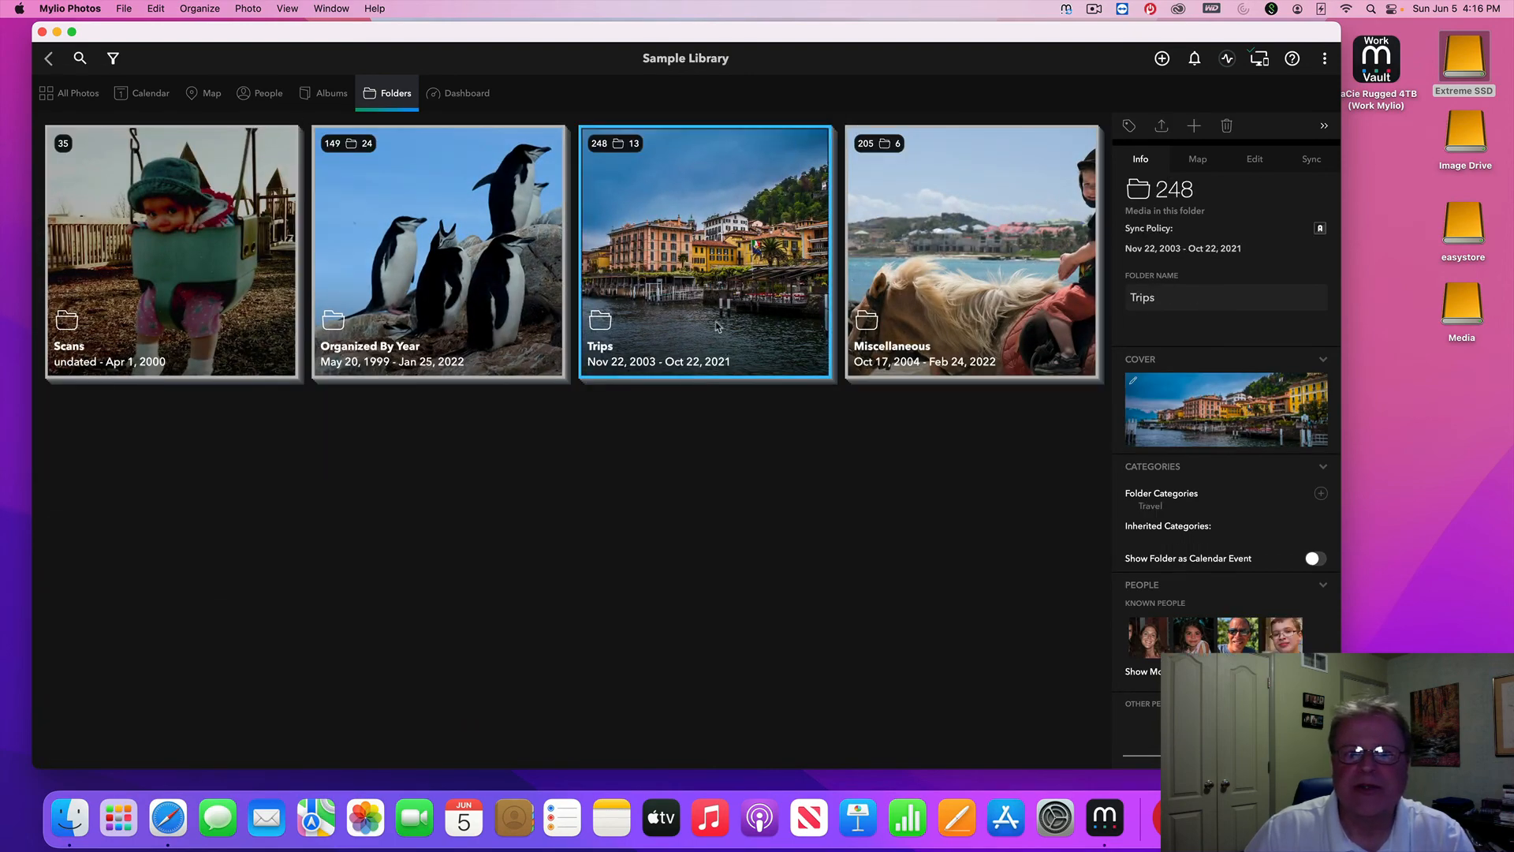
double_click(718, 326)
left_click(730, 493)
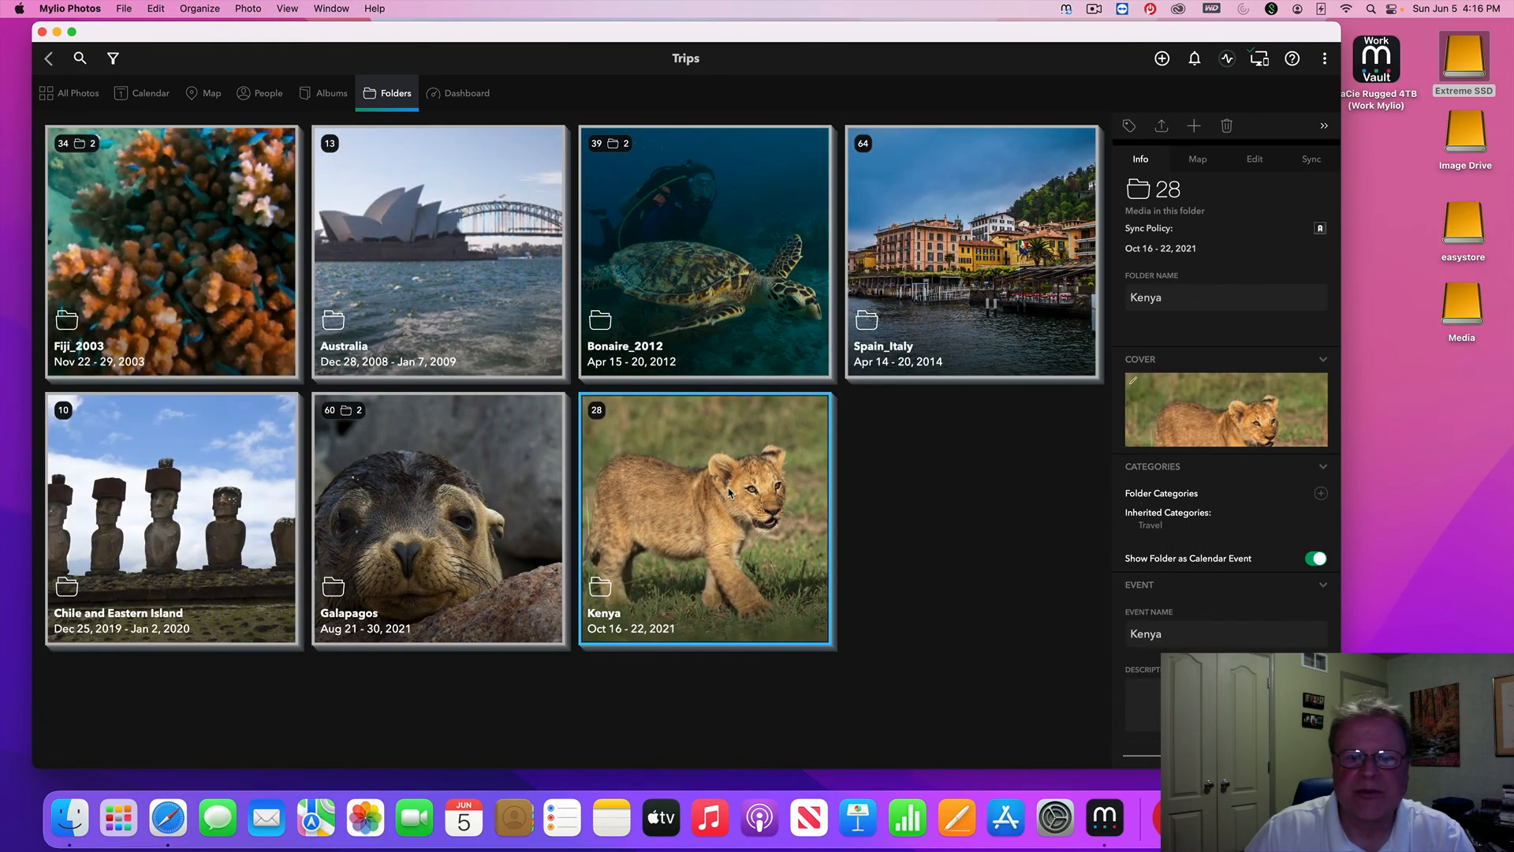
double_click(730, 493)
double_click(730, 485)
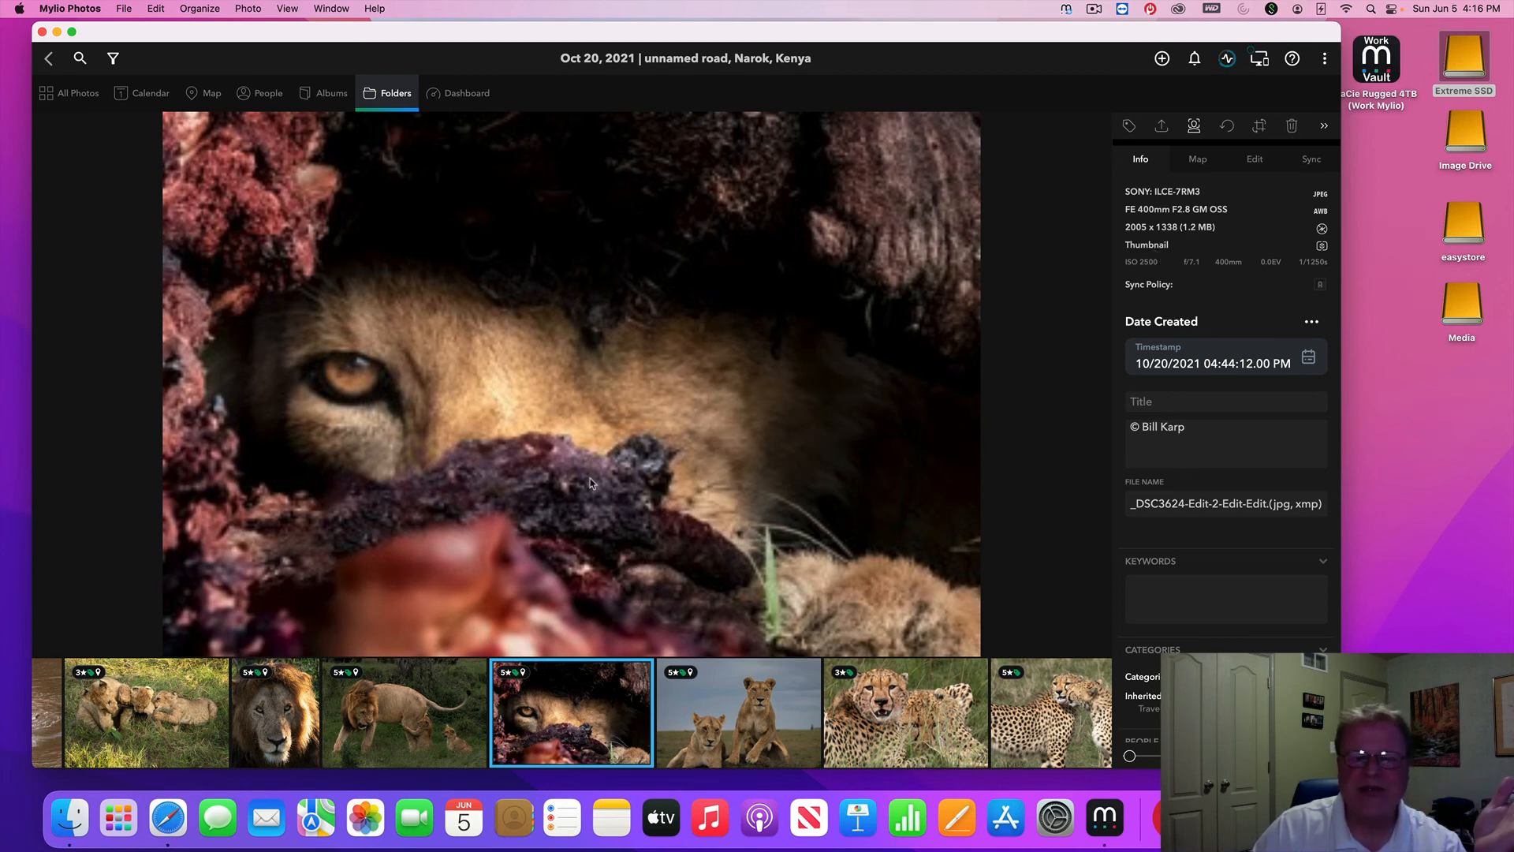
left_click(438, 715)
left_click(414, 734)
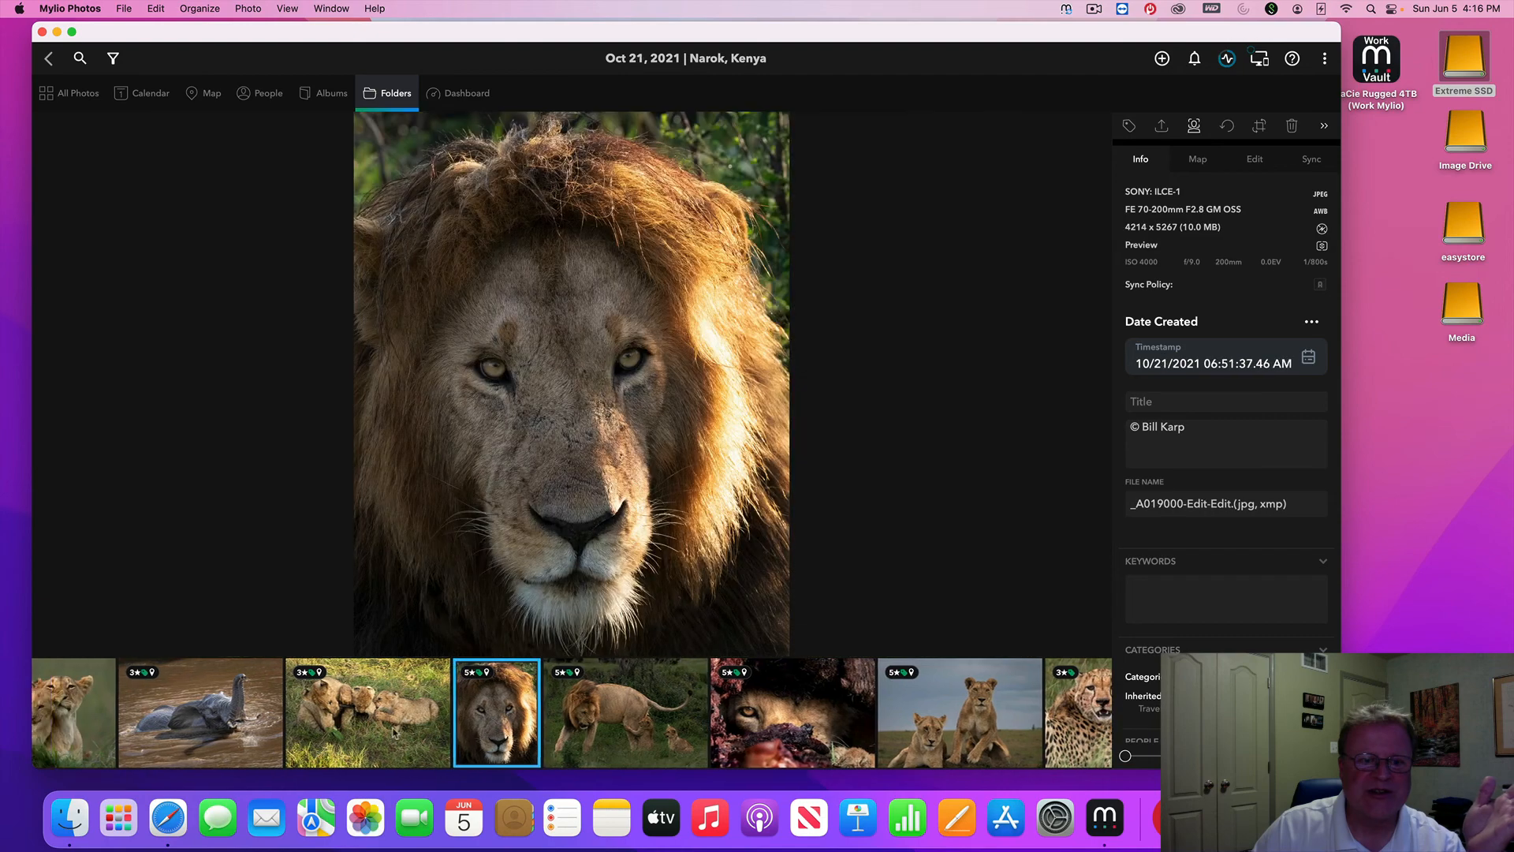
left_click(414, 734)
left_click(474, 733)
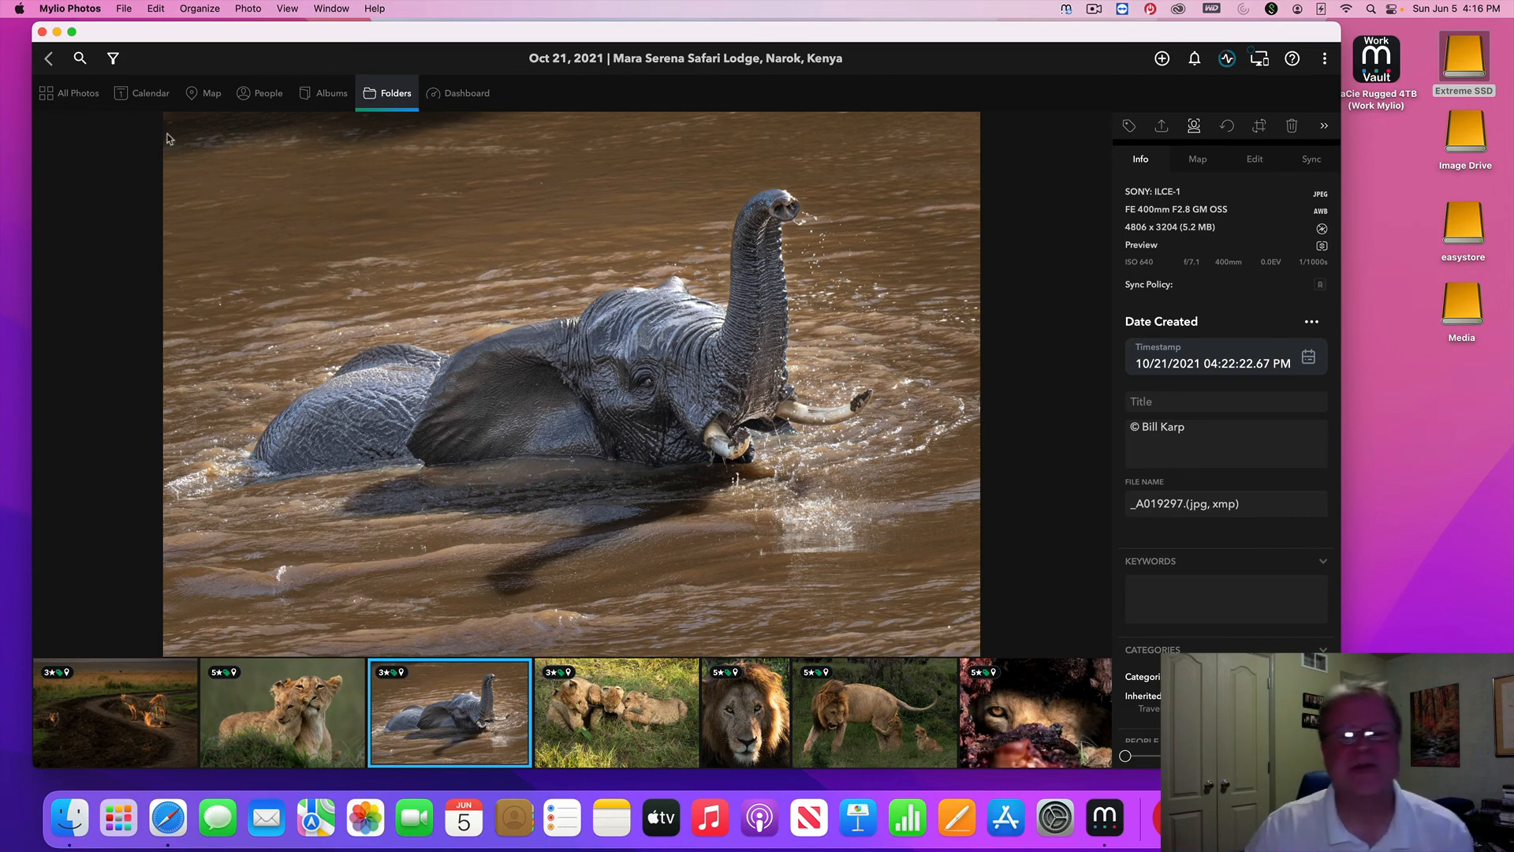
Return up to the Sample Library folders and open the Dashboard
left_click(50, 60)
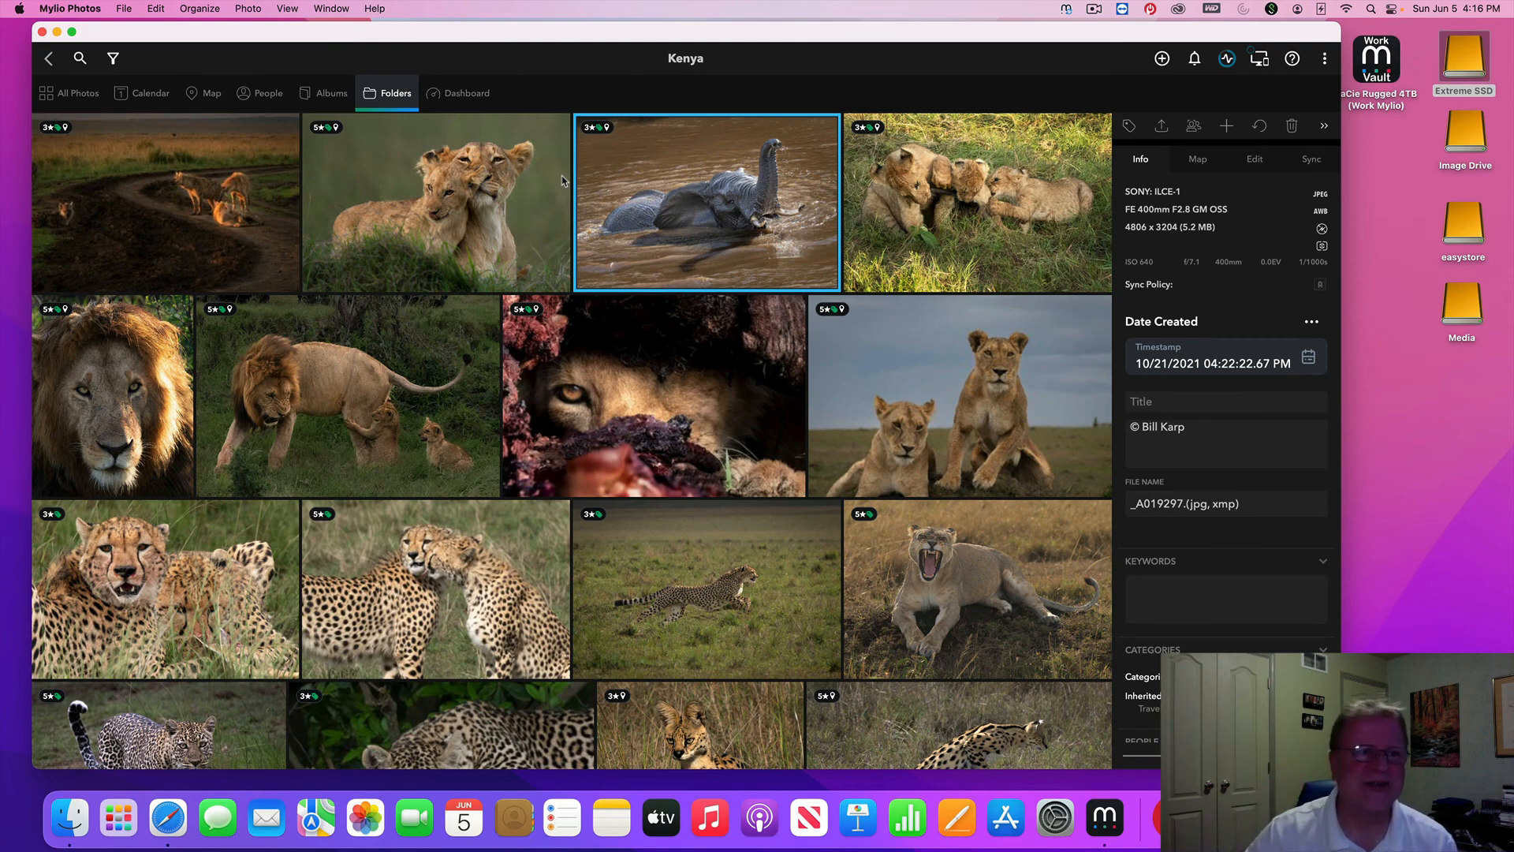
left_click(49, 61)
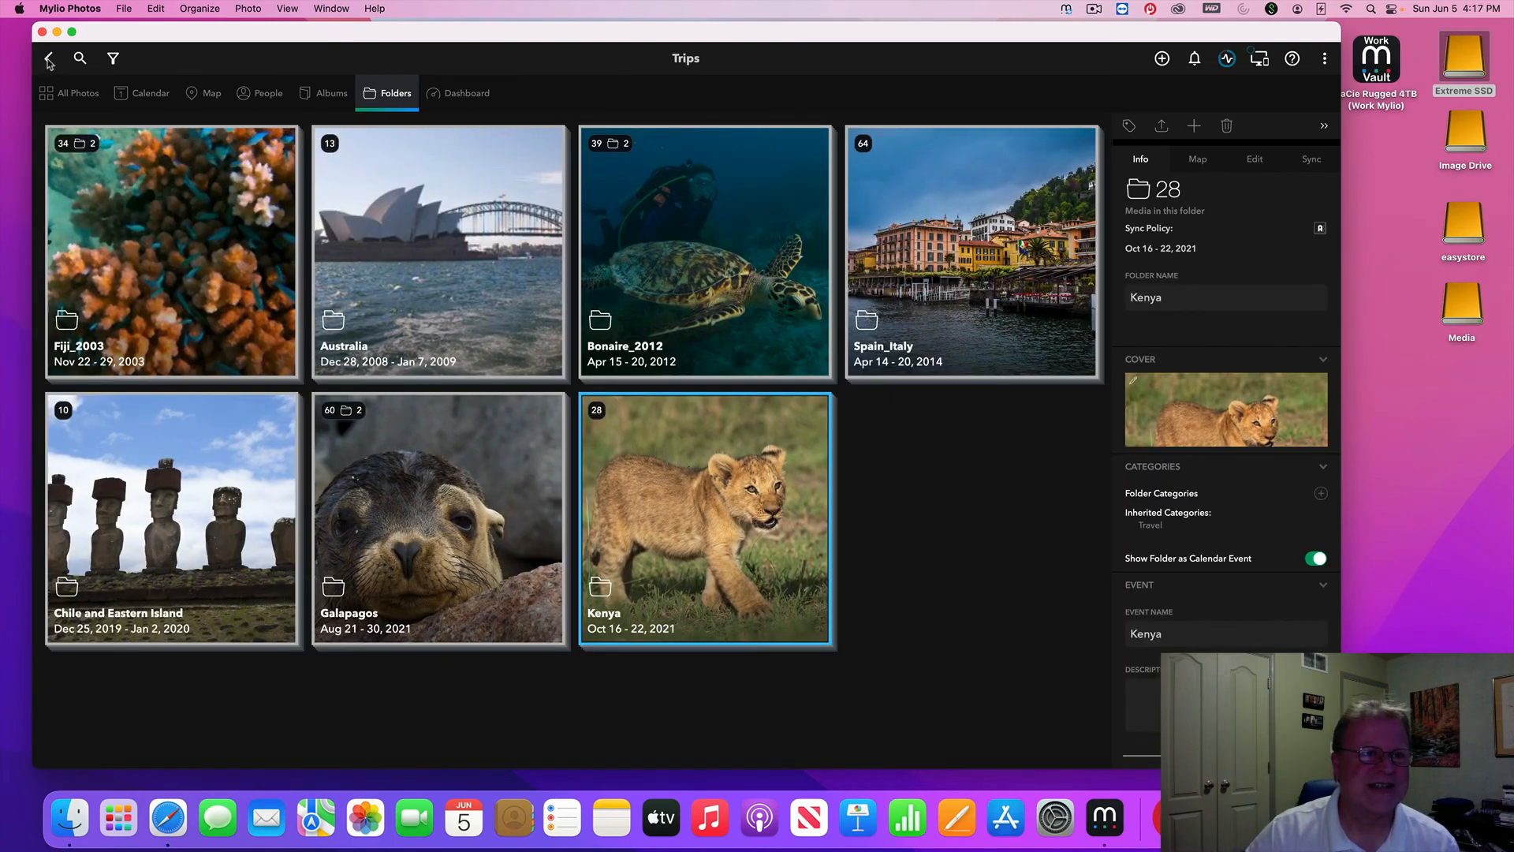
left_click(48, 61)
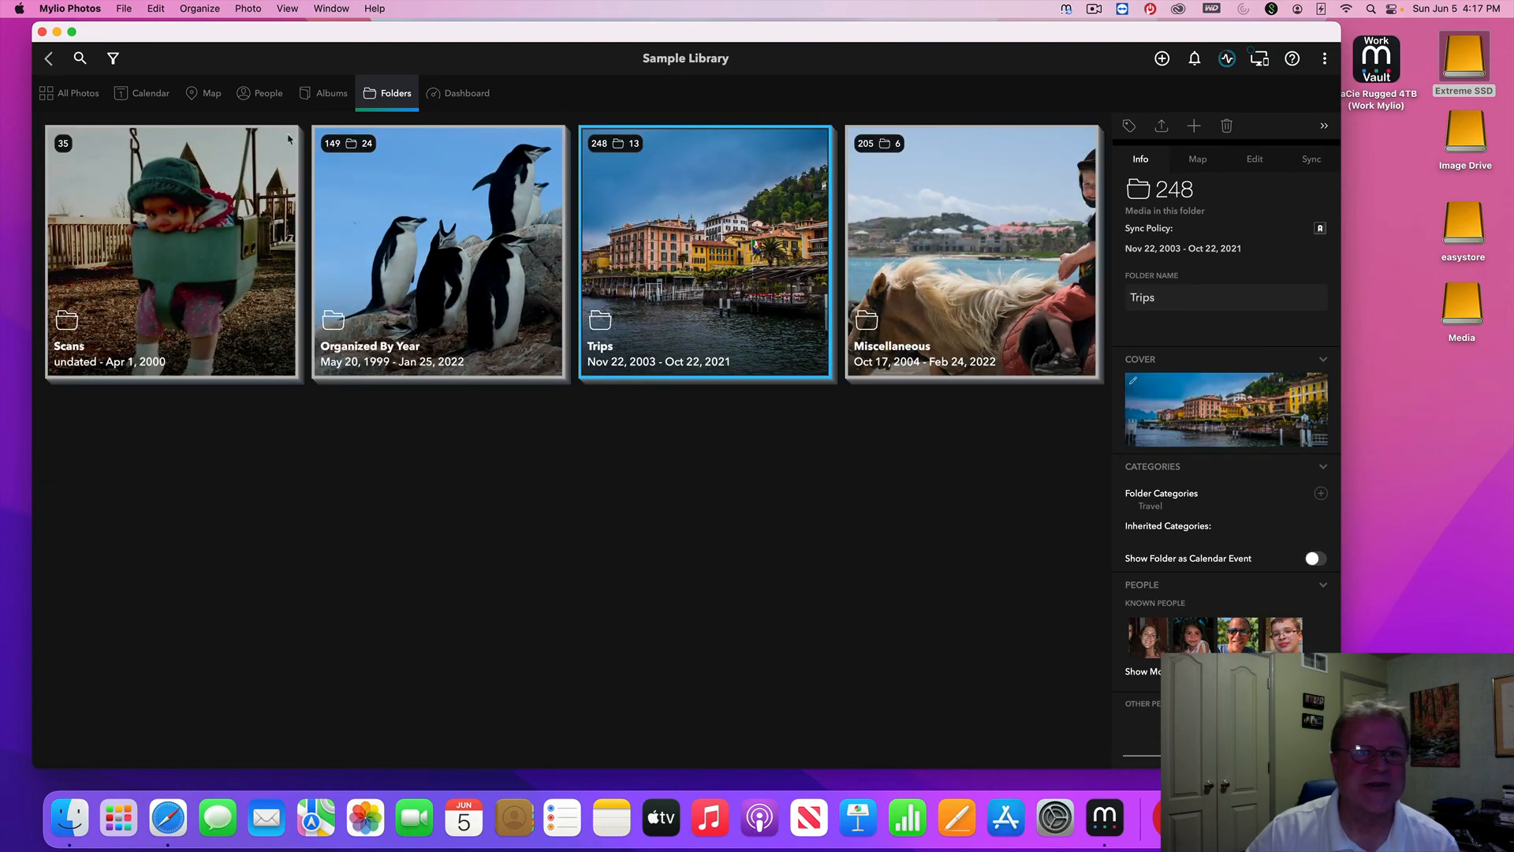
left_click(458, 95)
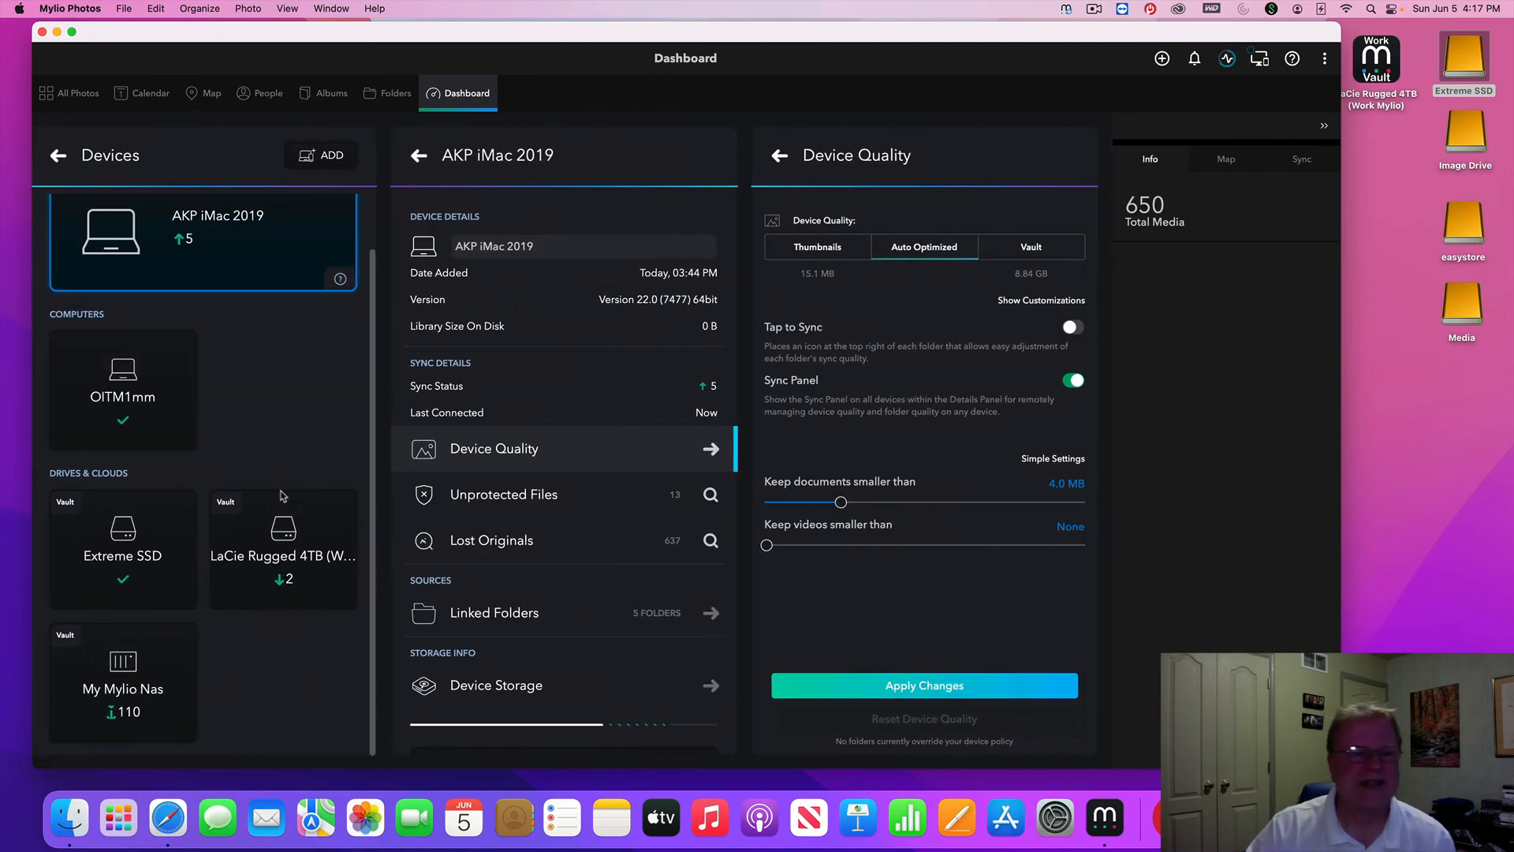
Leave the AKP iMac 2019 panels and show the LaCie Rugged 4TB vault's details, 82 items pending
left_click(780, 156)
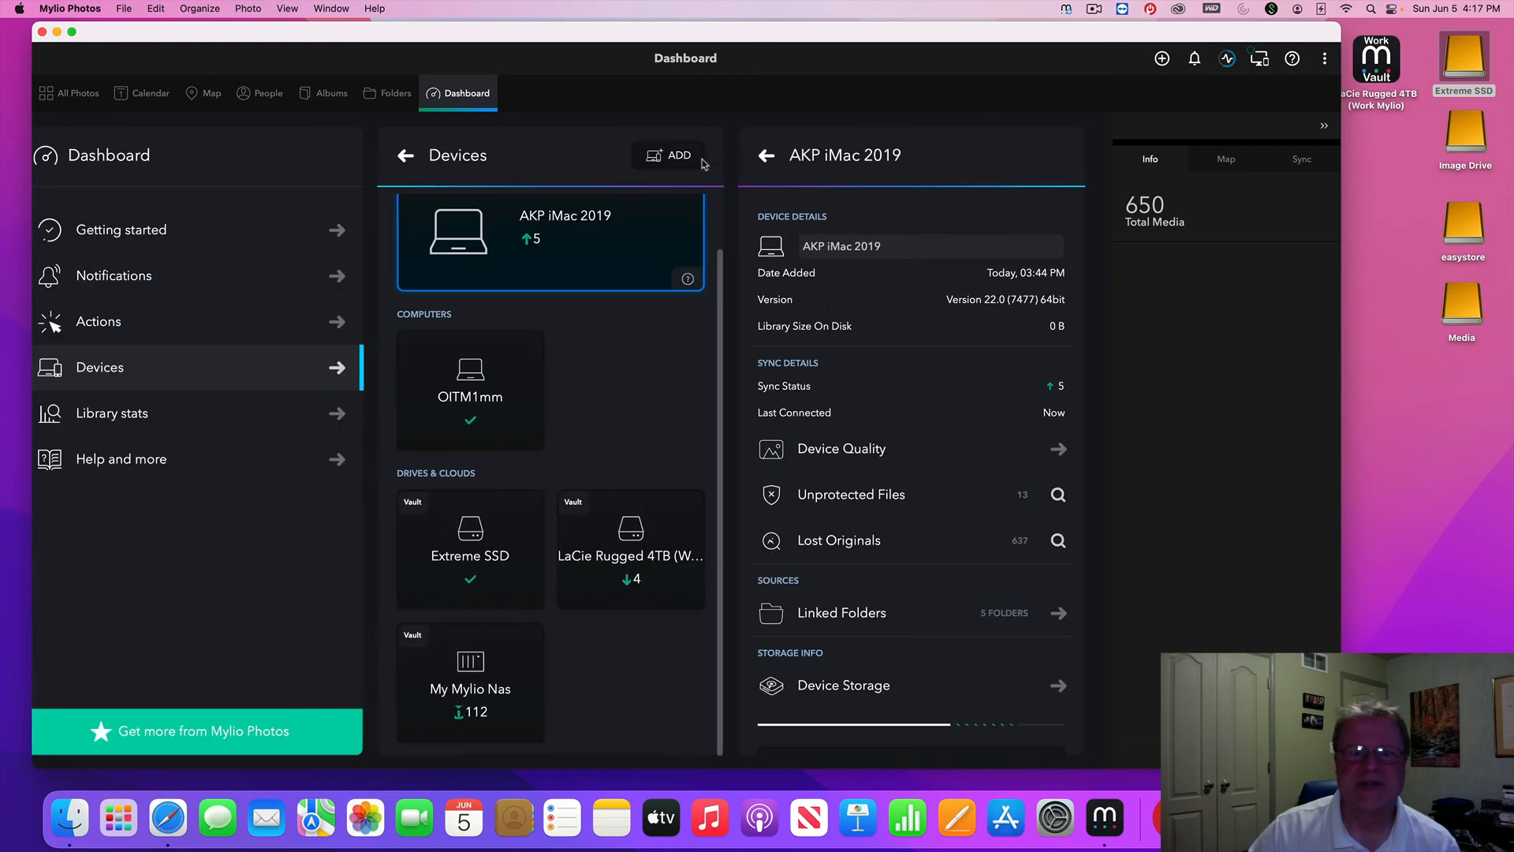
left_click(765, 157)
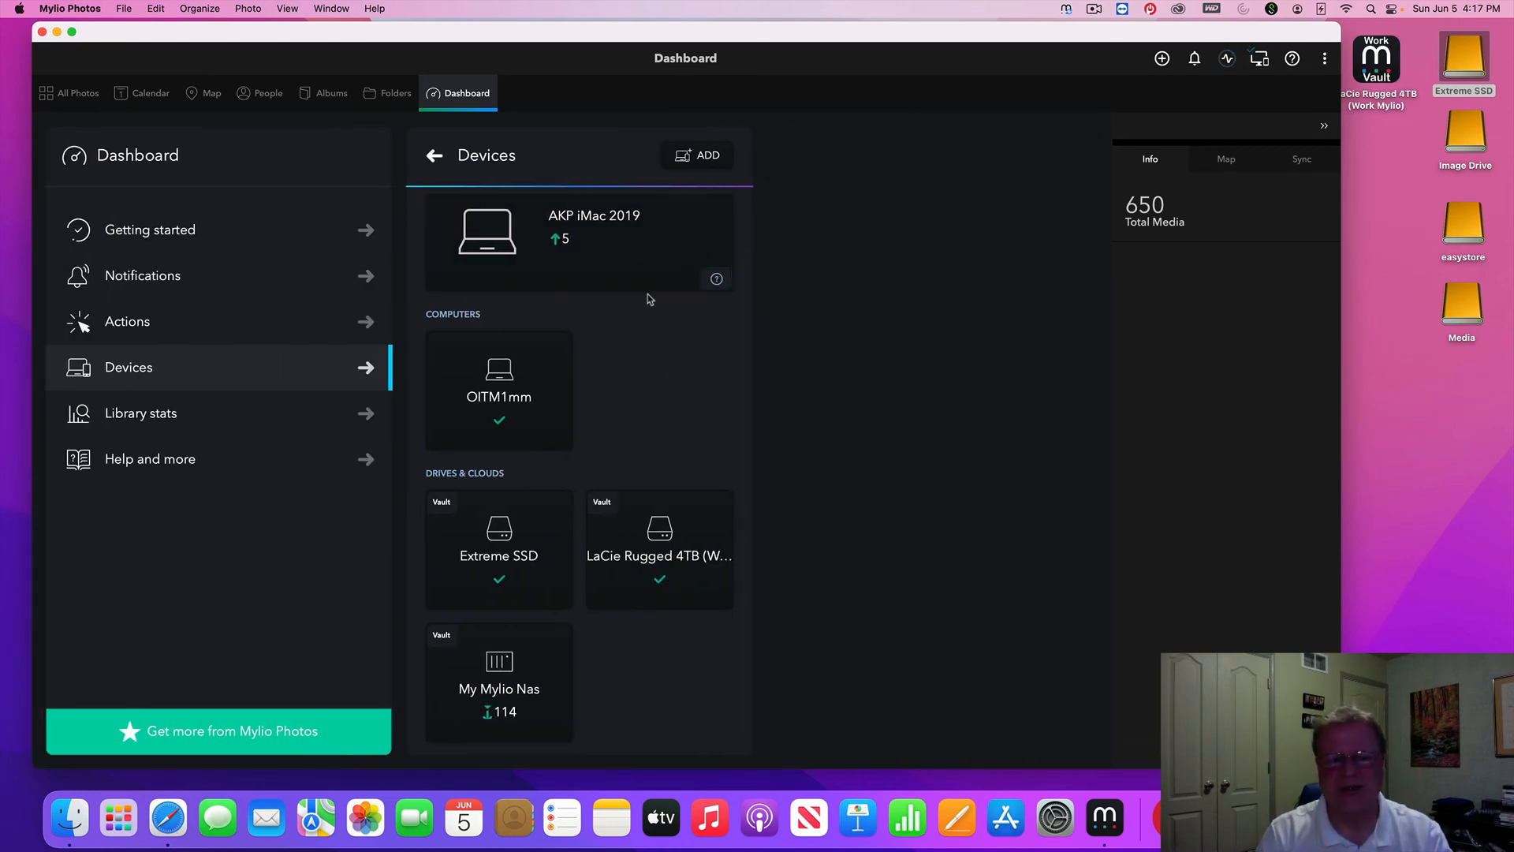
left_click(659, 530)
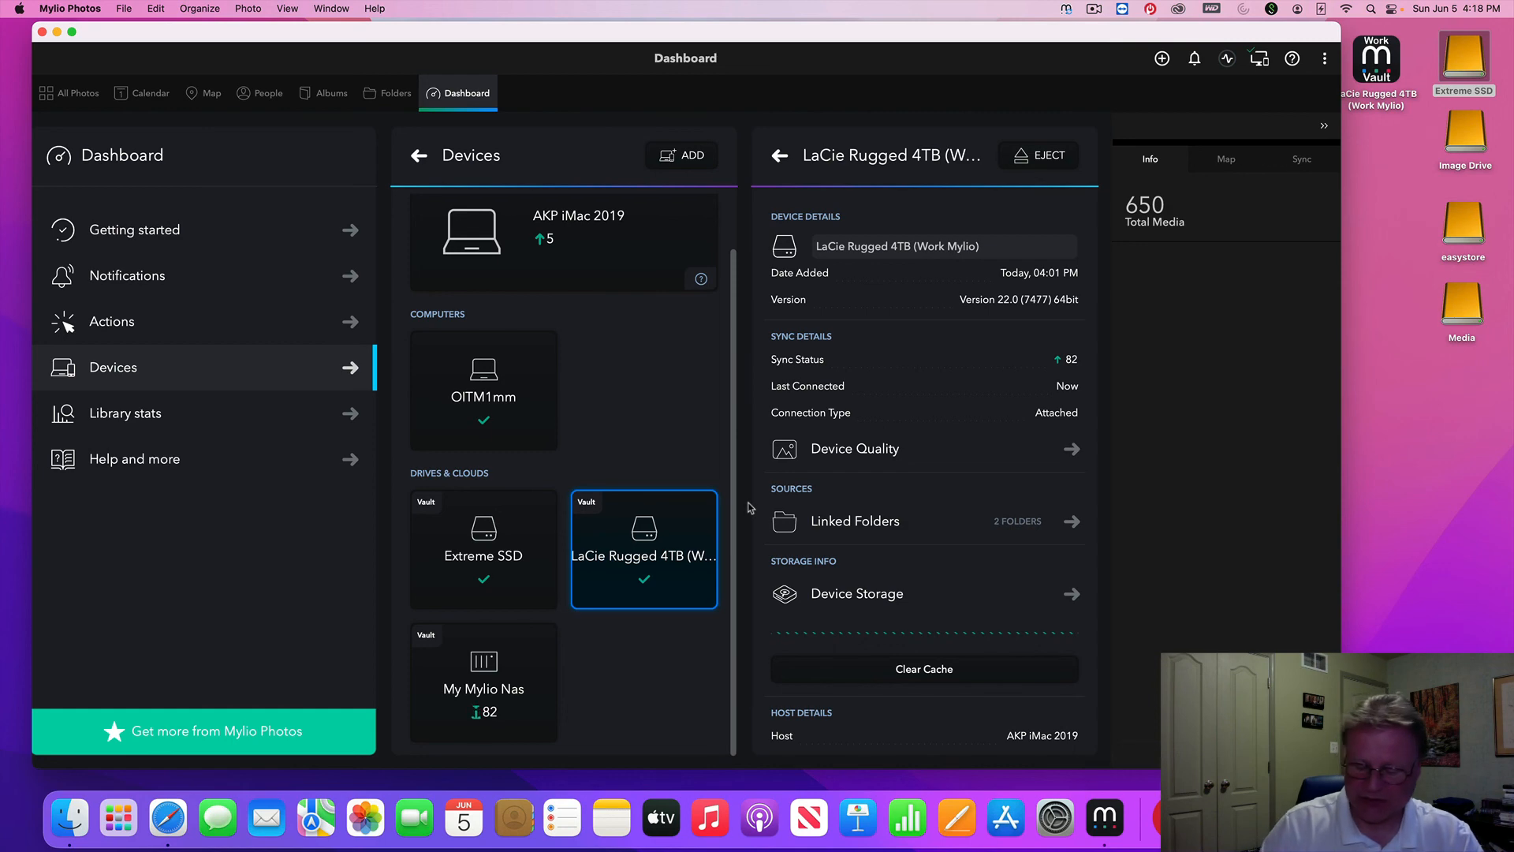
key("ctrl+Left")
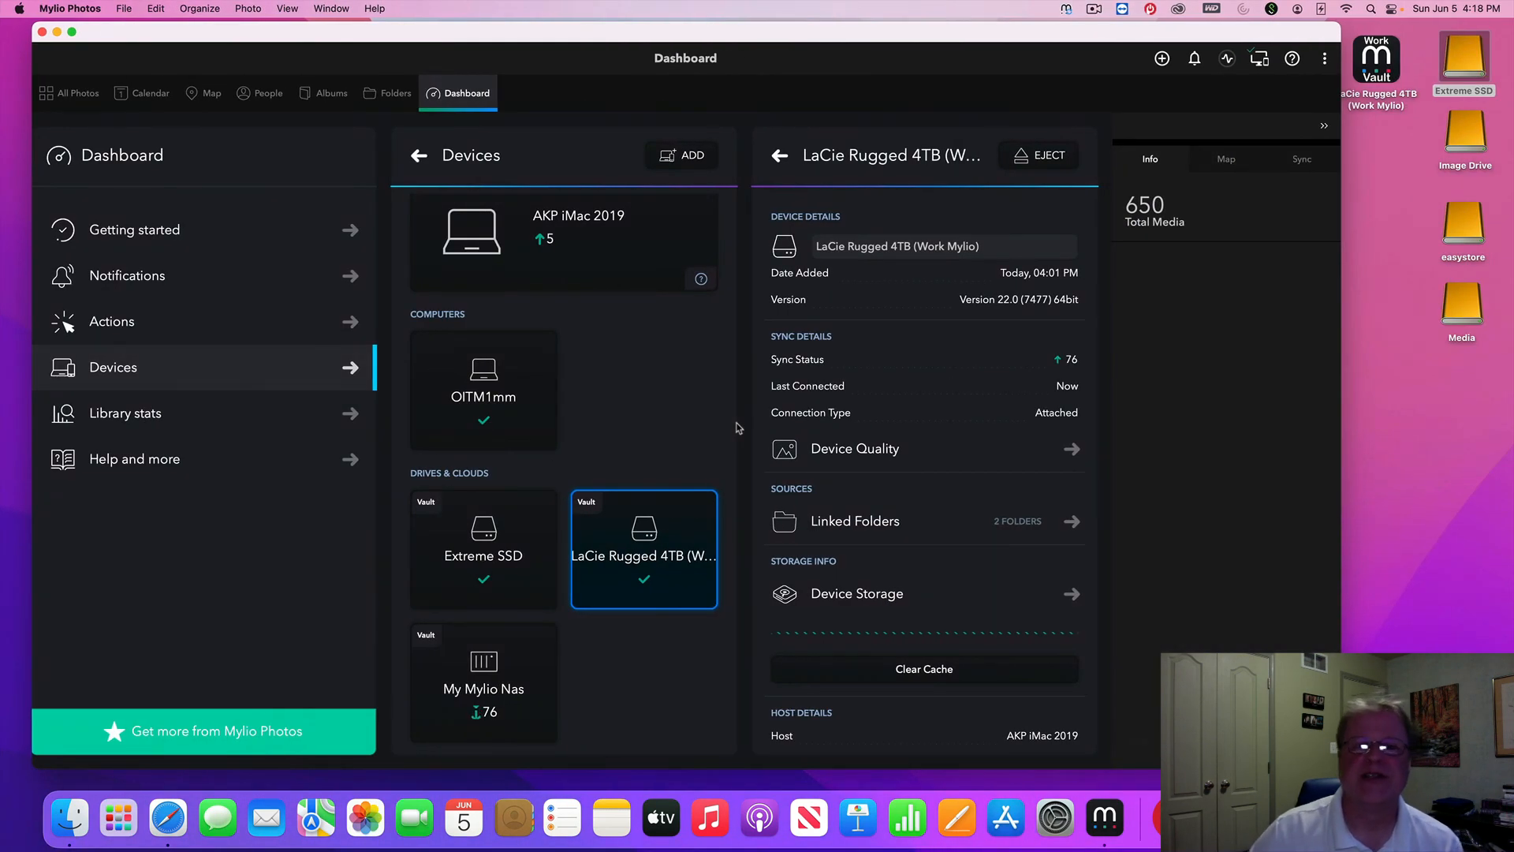
scroll(483, 372, "up", 3)
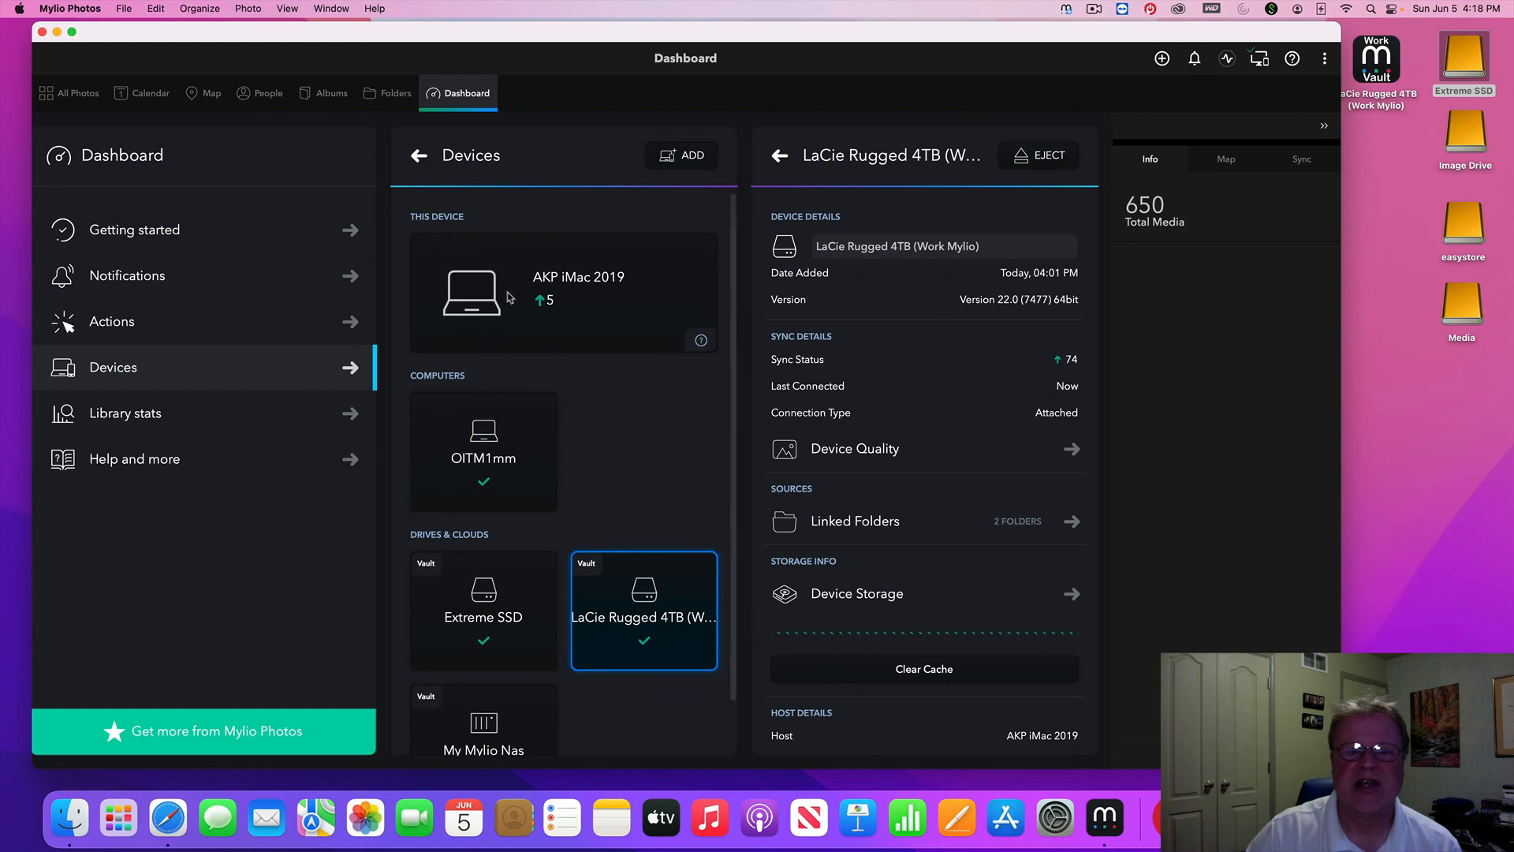
scroll(494, 584, "down", 2)
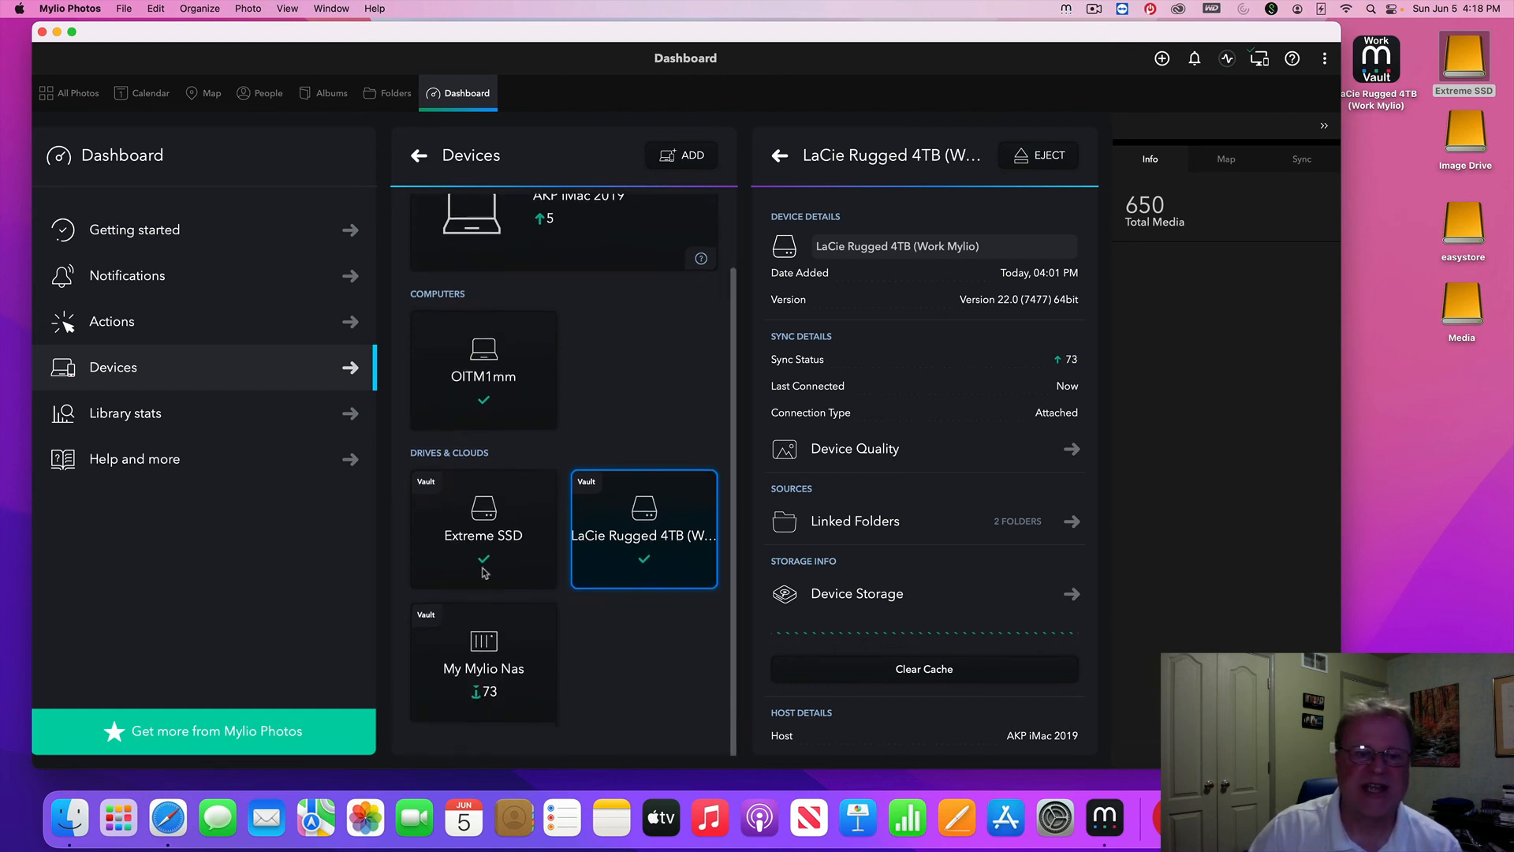
scroll(486, 398, "up", 2)
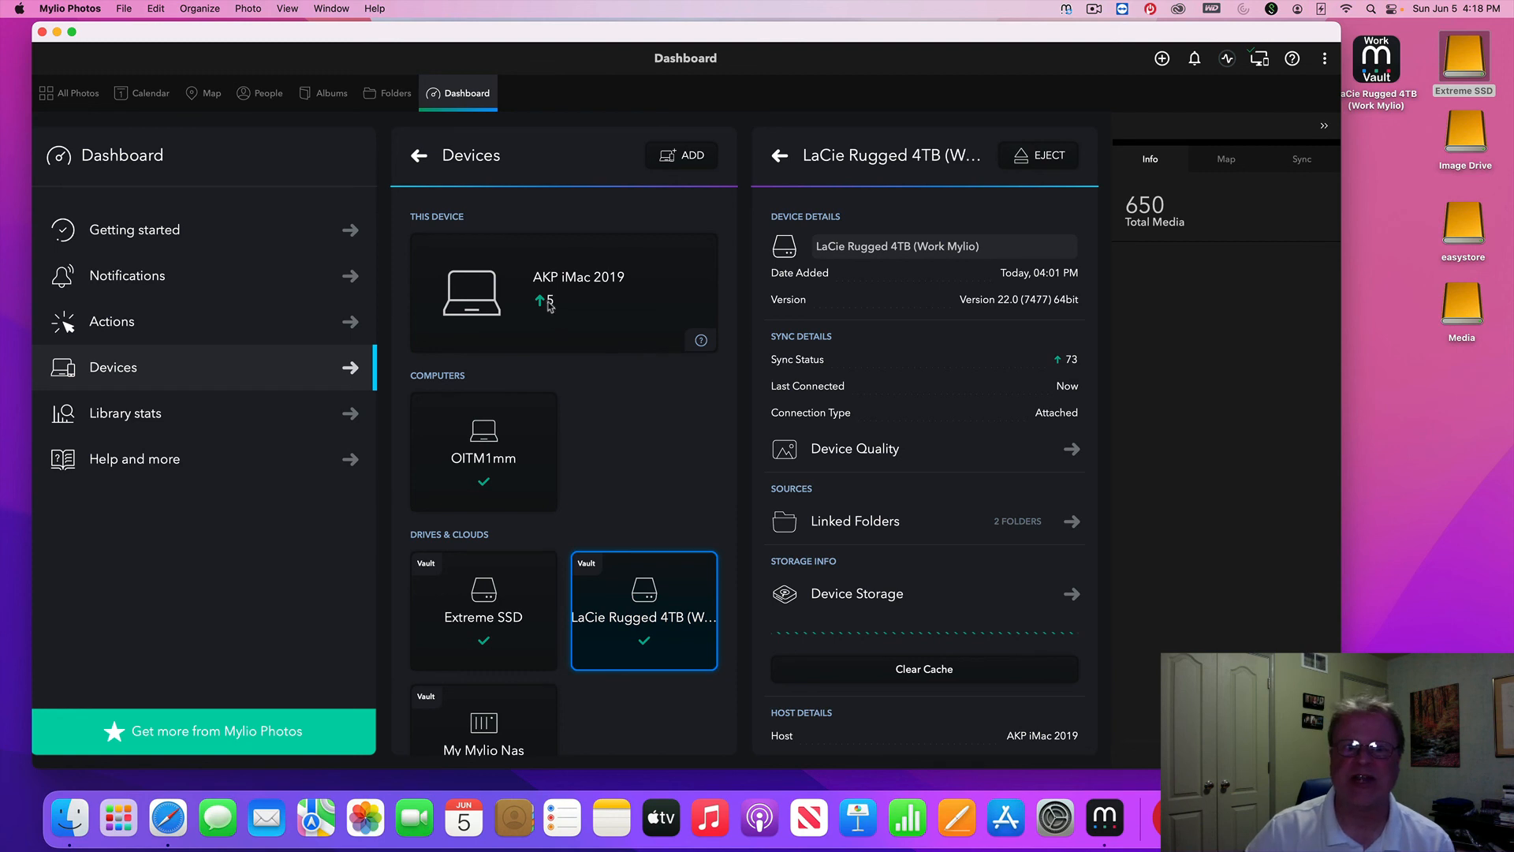
scroll(552, 309, "down", 1)
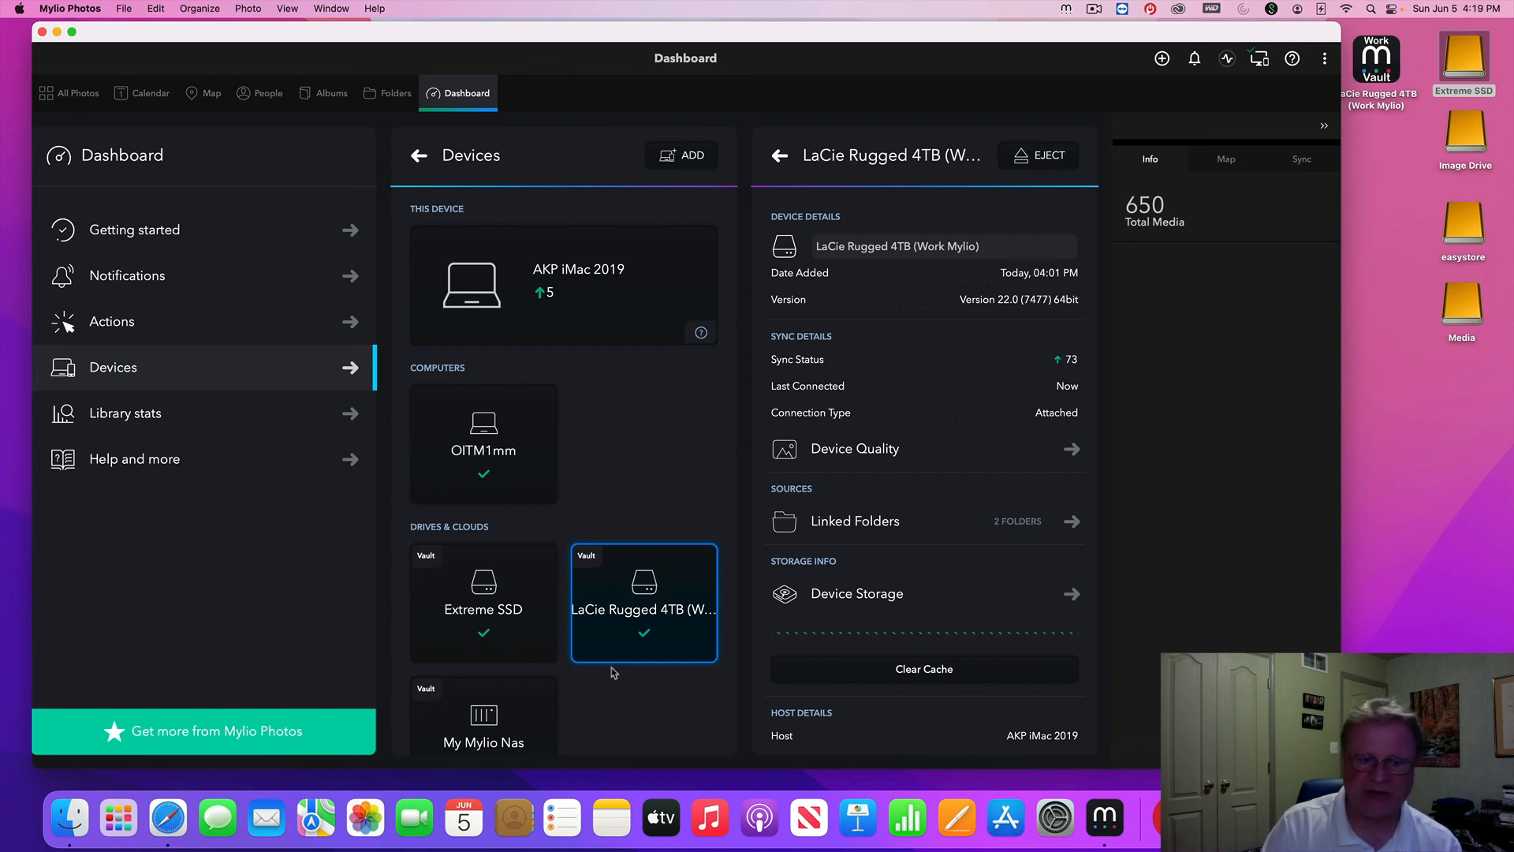
key("ctrl+Left")
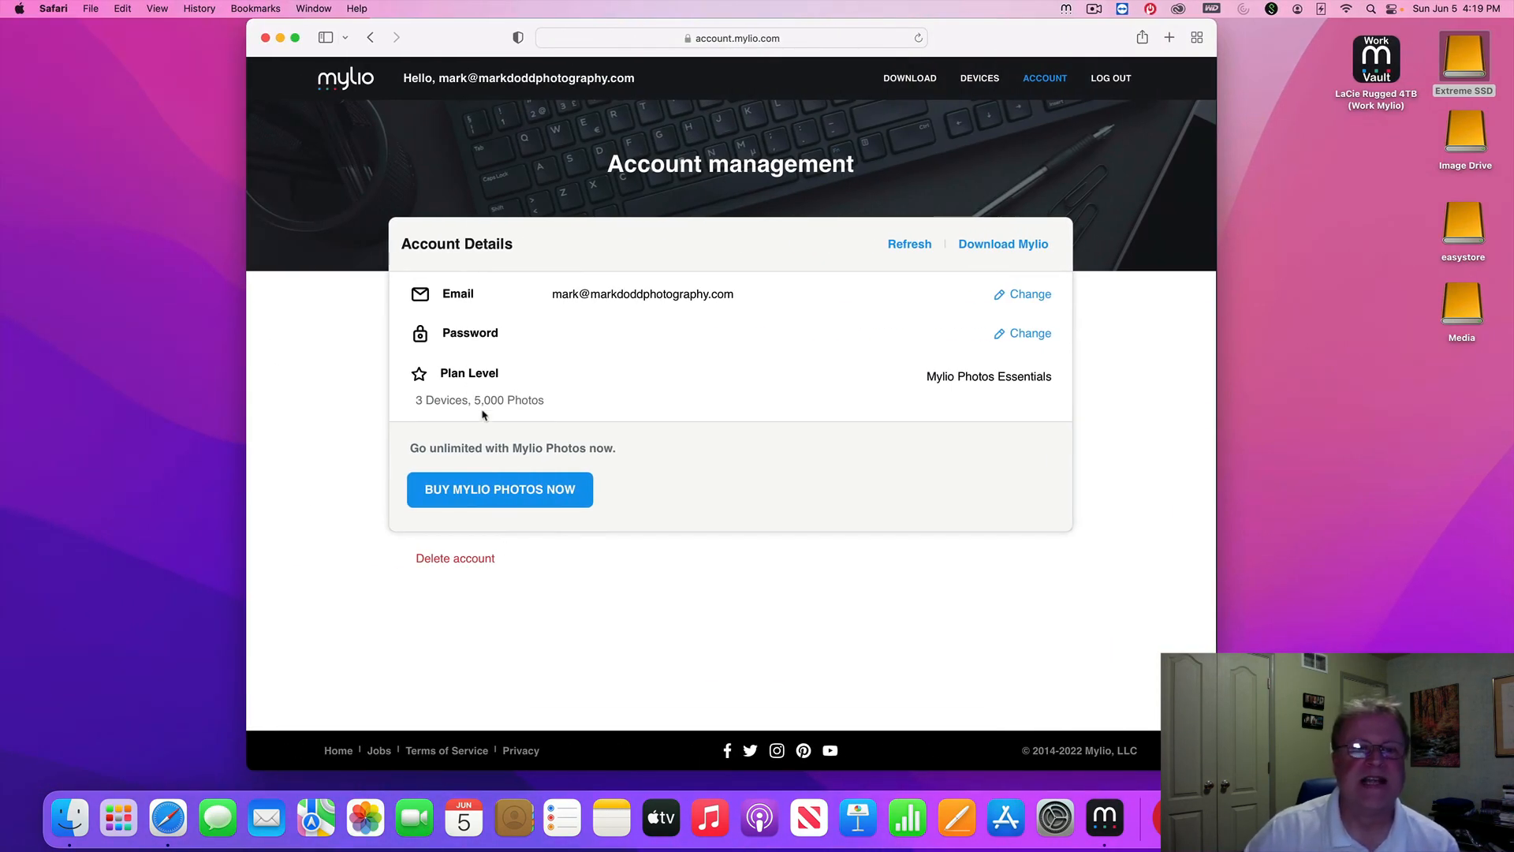
Highlight the Essentials plan's 5,000 Photos limit and start the Buy Mylio Photos Now upgrade
left_click_drag(474, 399, 548, 402)
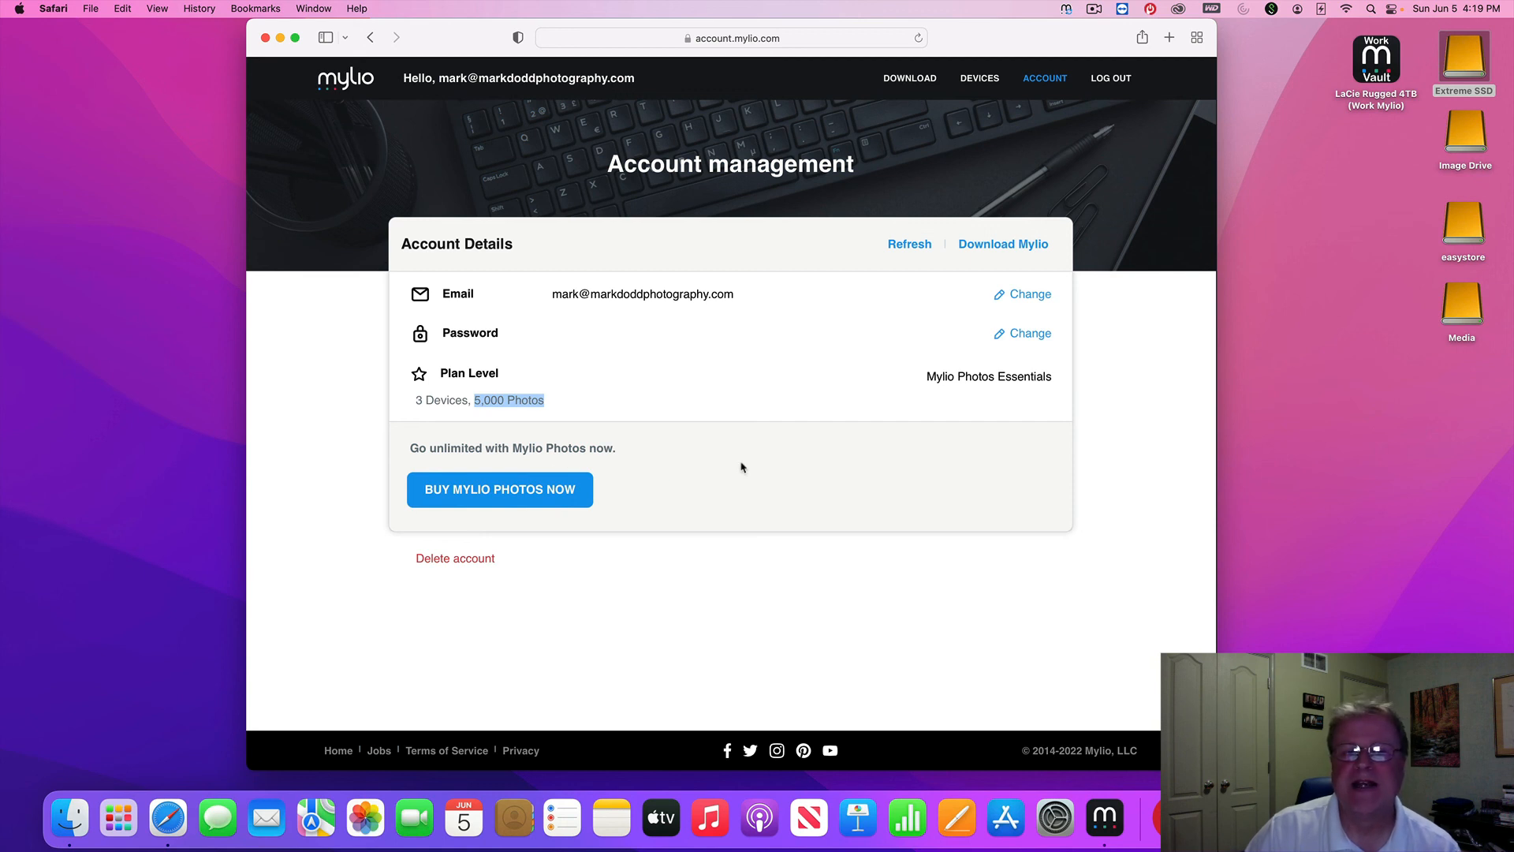
left_click(547, 494)
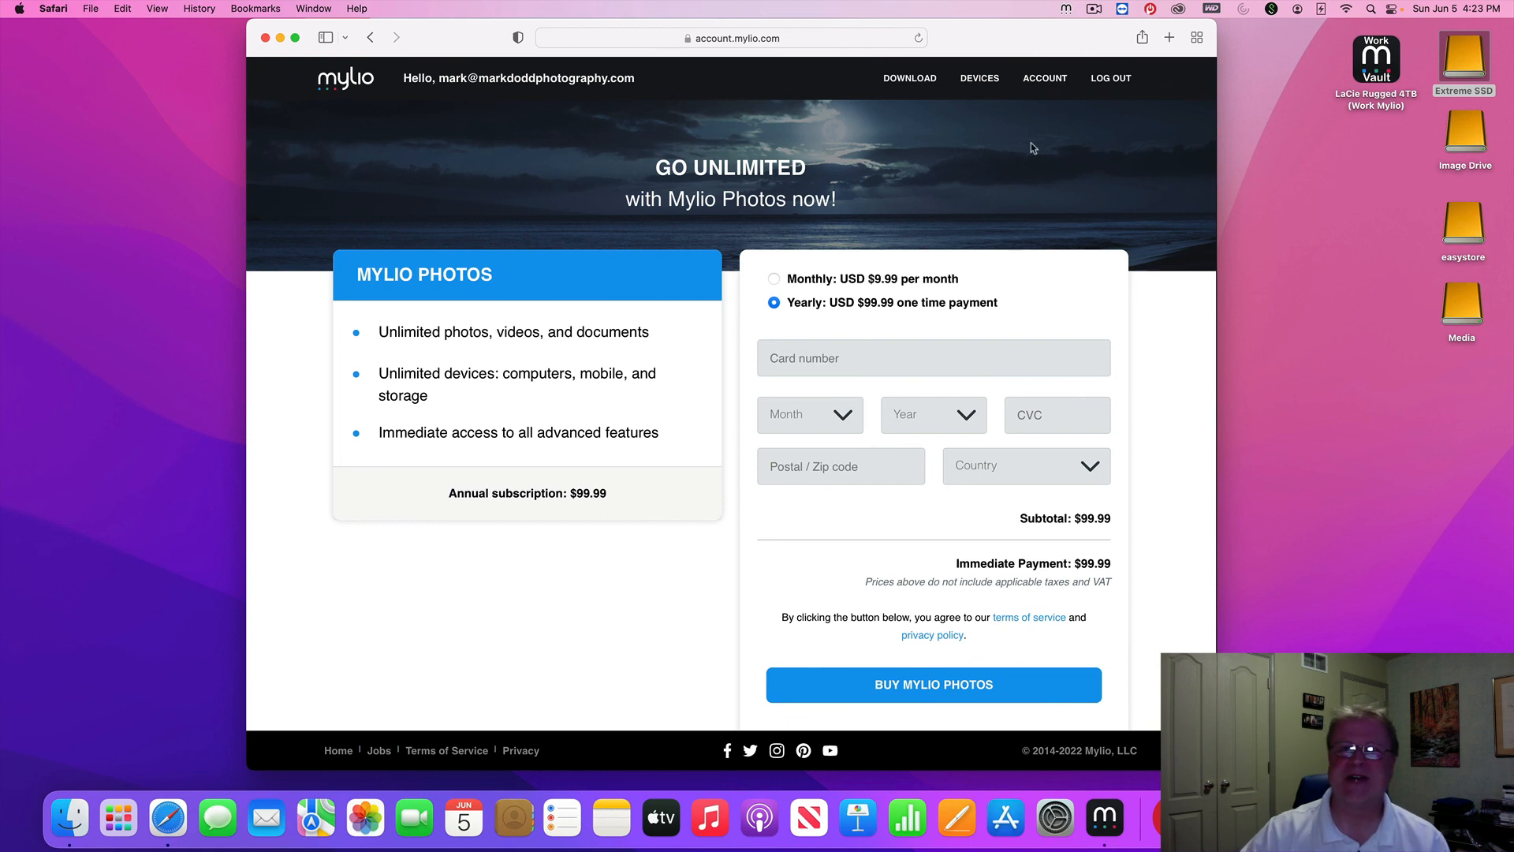
Review the Go Unlimited checkout showing the Mylio Photos yearly plan at $99.99
left_click(1095, 10)
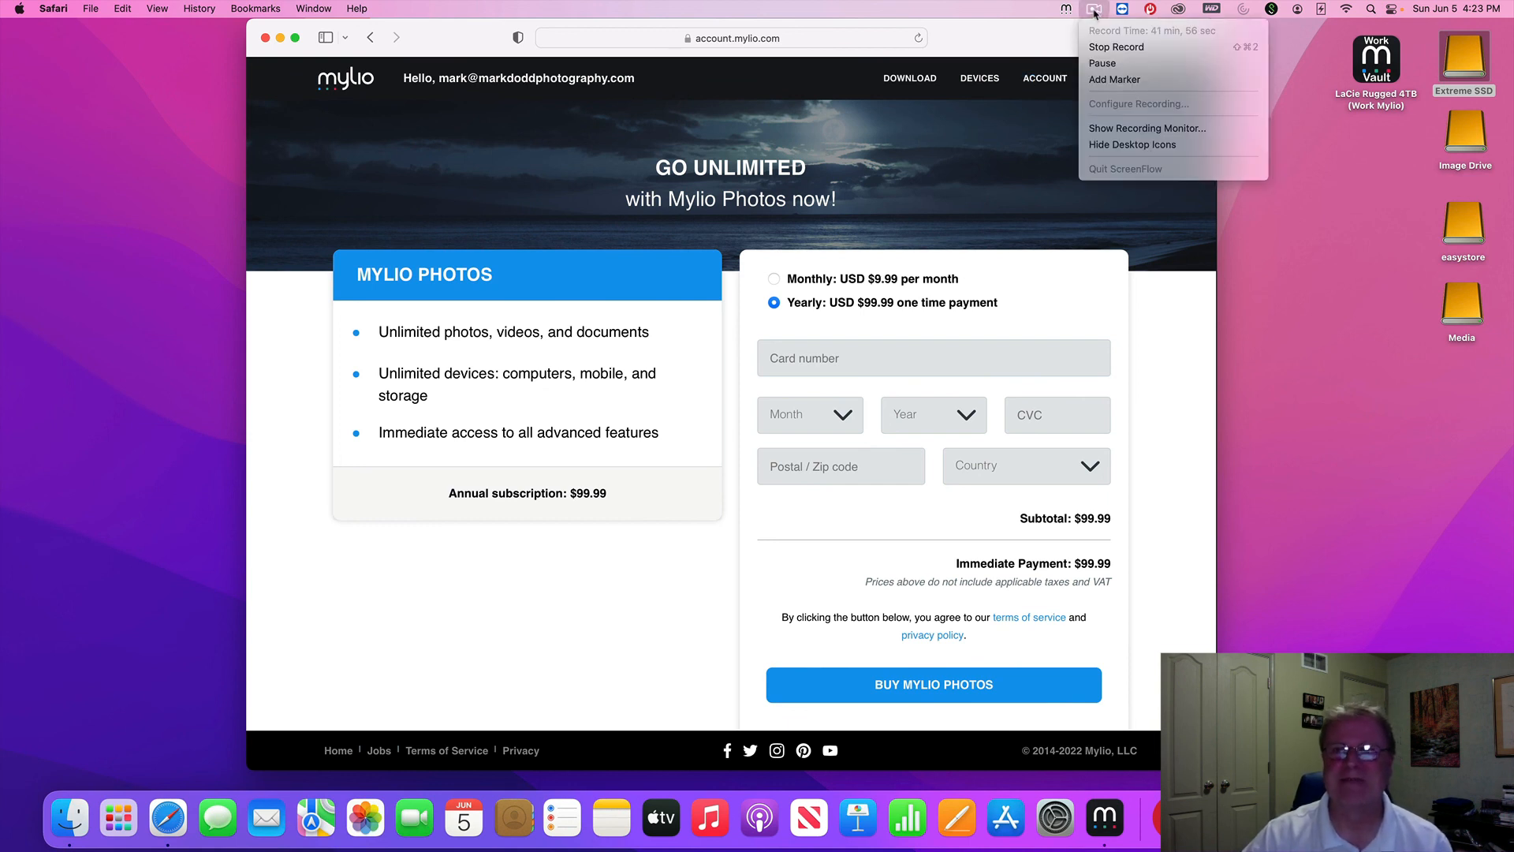